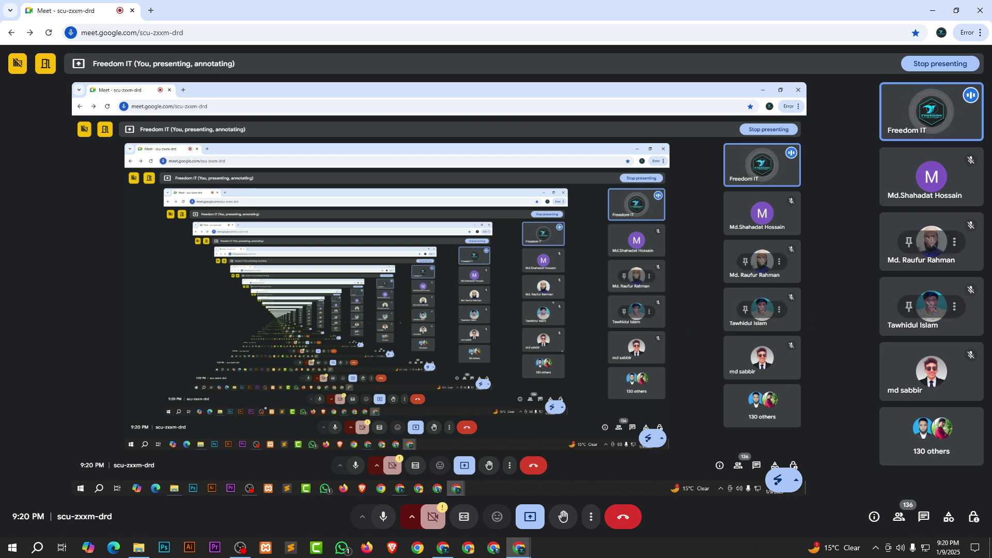
Bring up the Resource Class 09 folder with its four travel-theme zip files.
click(138, 547)
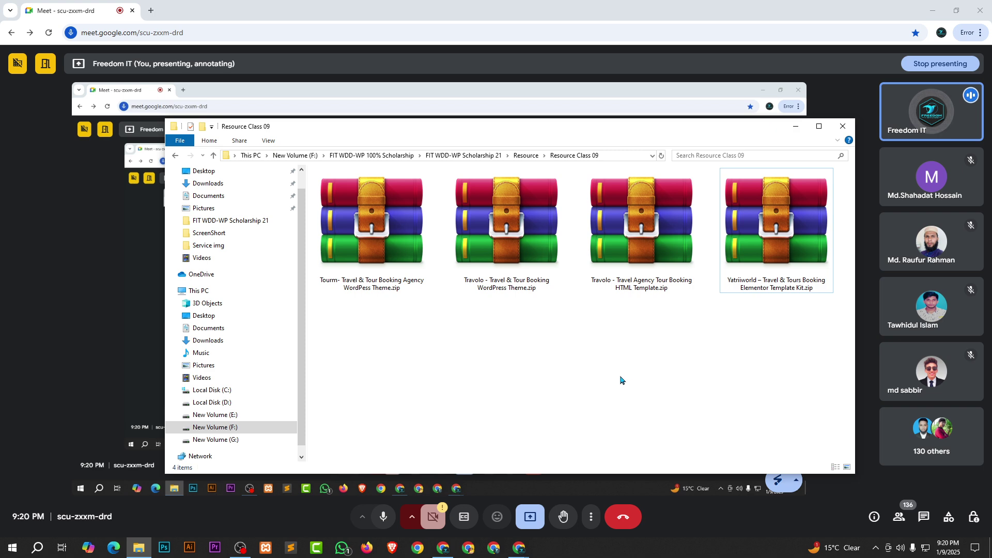
Copy the Tourm zip's file name without renaming it, and open a new Chrome tab.
click(371, 203)
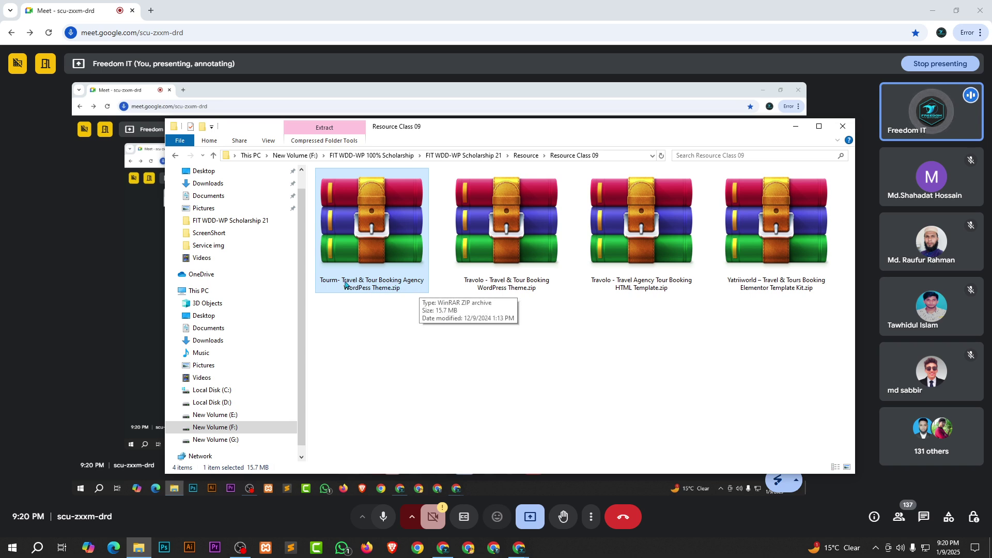
click(377, 282)
key(ctrl+c)
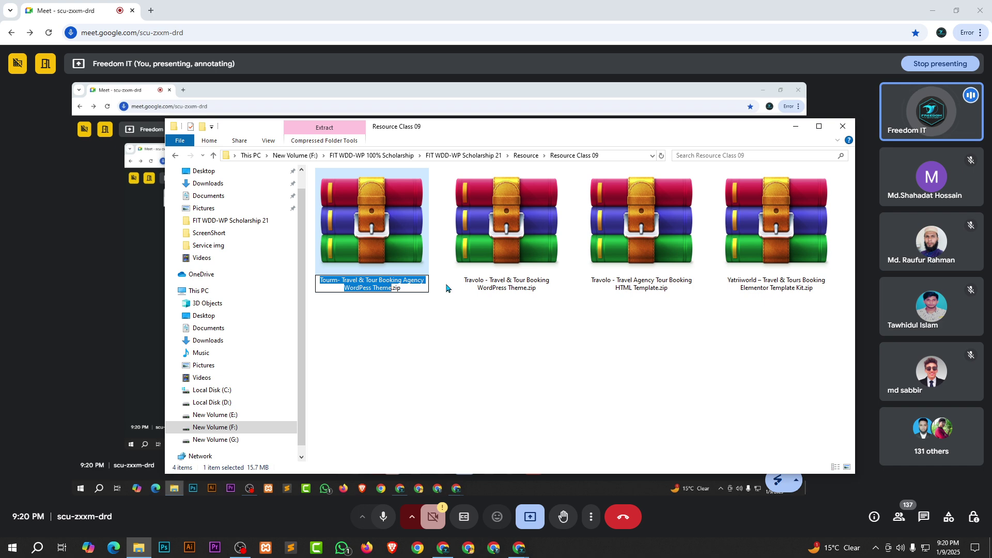
click(483, 340)
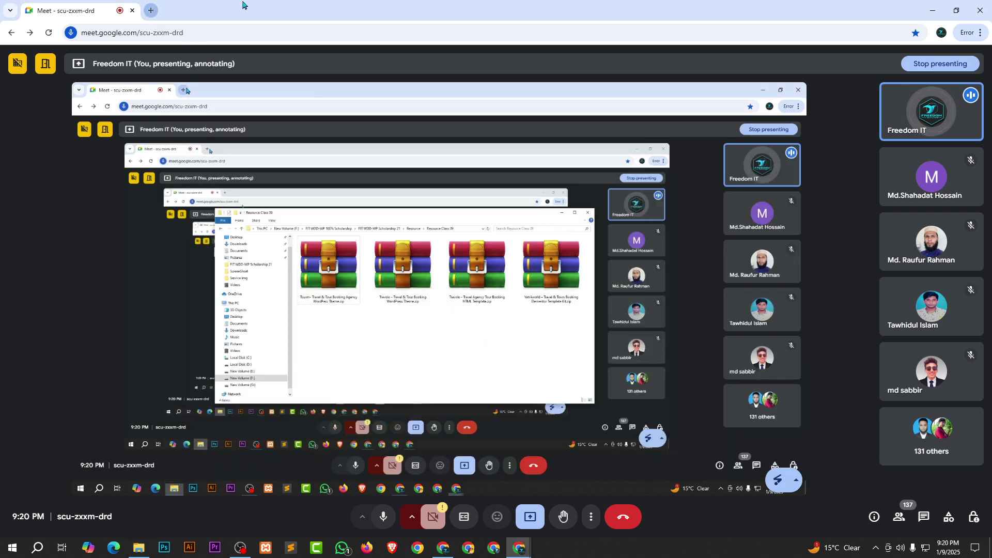
click(151, 11)
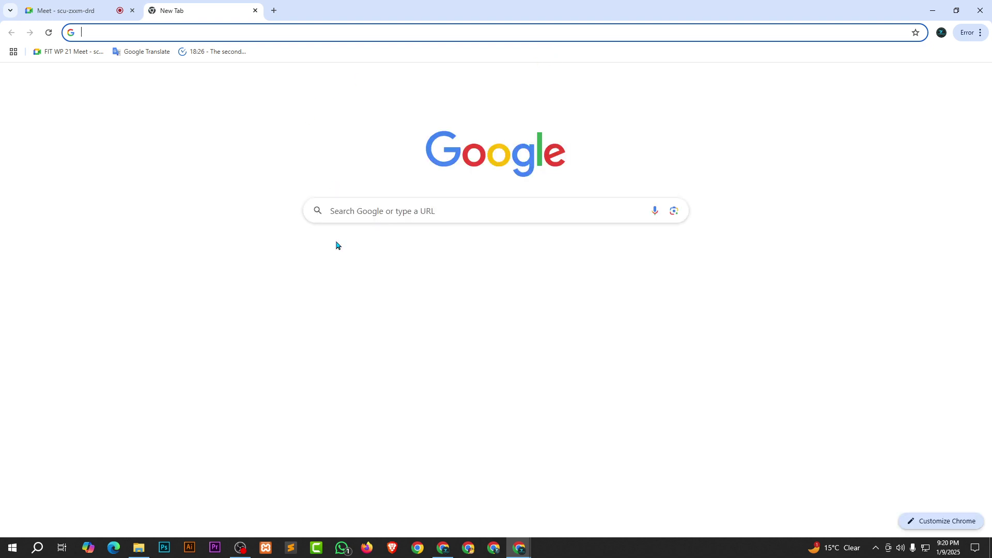
Search Google for the Tourm Travel & Tour Booking Agency WordPress Theme and open its ThemeForest page.
click(389, 212)
key(ctrl+v)
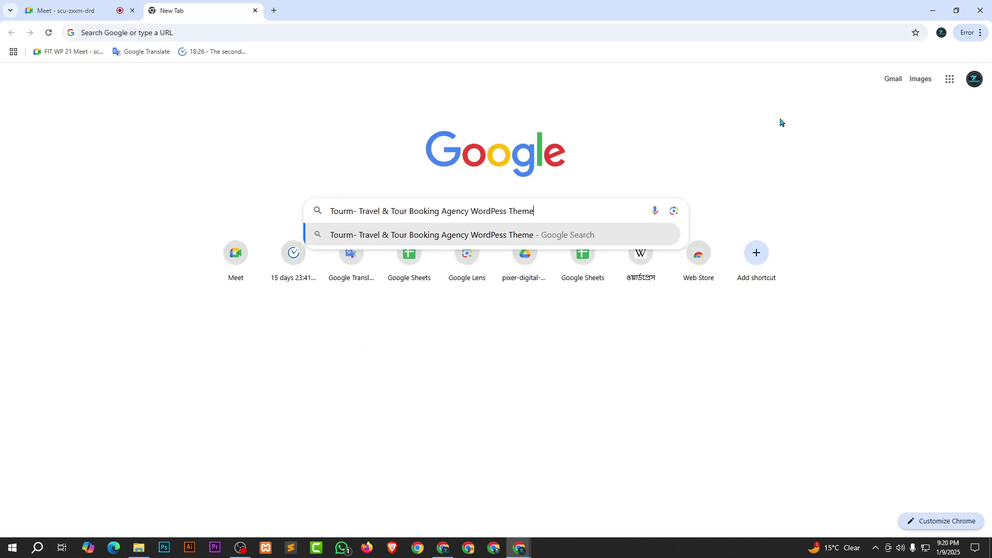
key(Return)
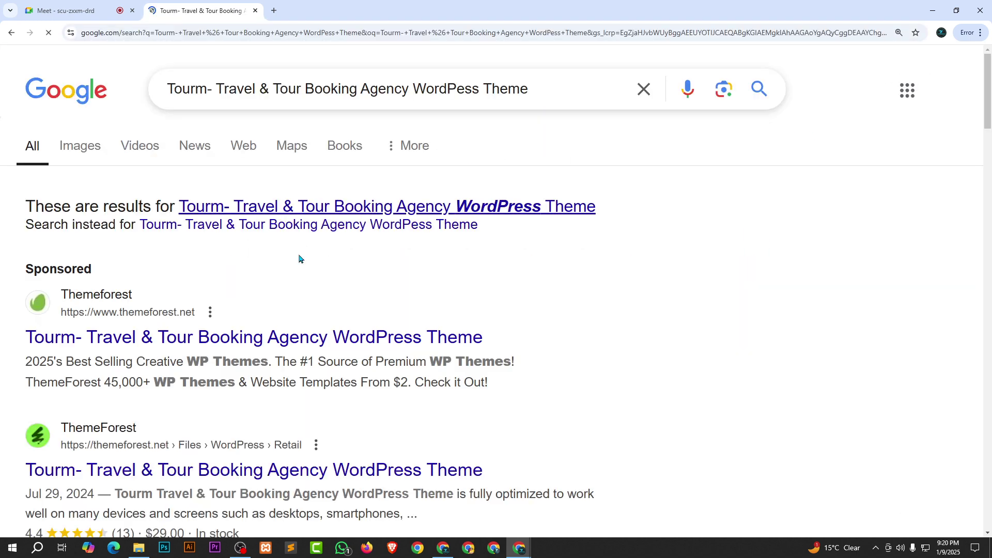
click(187, 338)
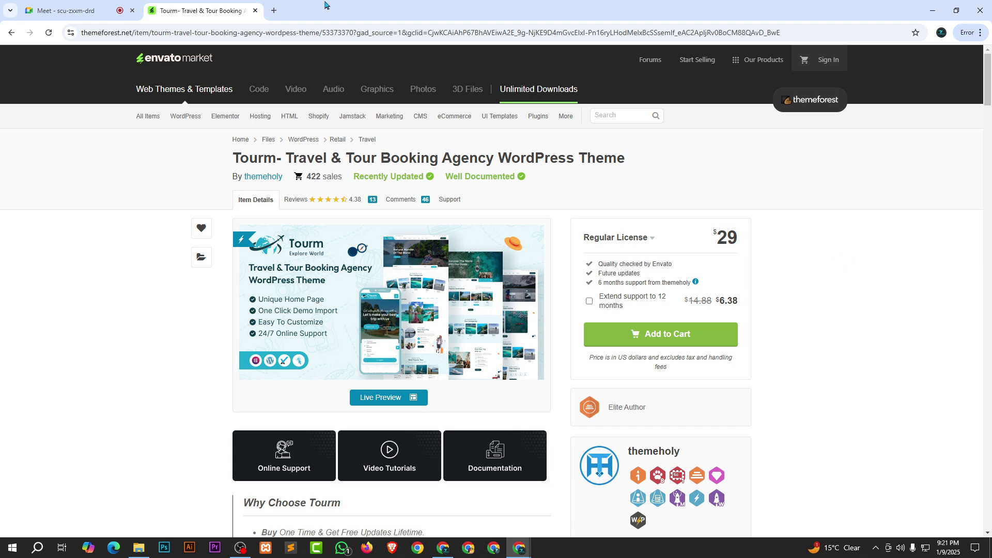
Close the Tourm ThemeForest tab to get back to the Meet call.
click(255, 11)
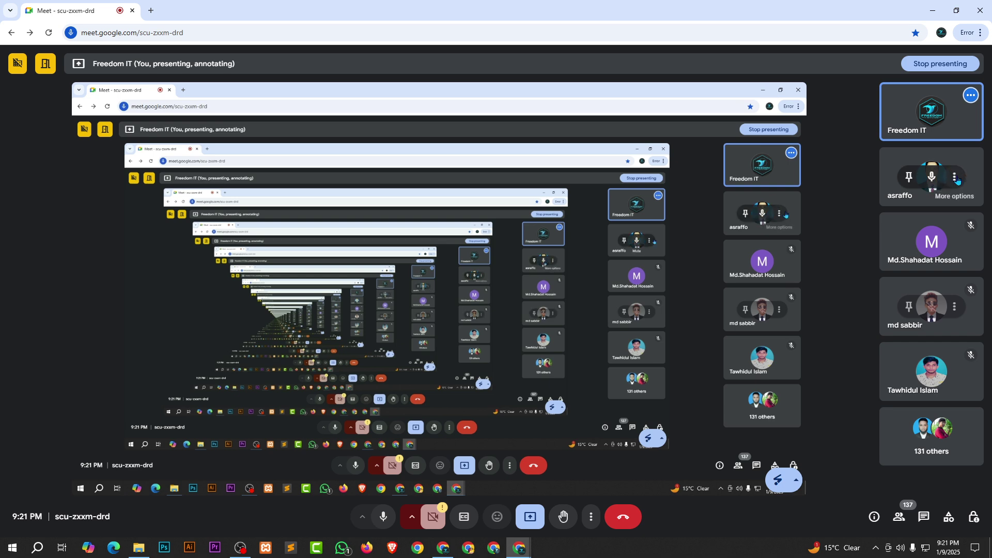
Remove a participant from the Meet call, then switch to the WordPress dashboard window.
click(955, 178)
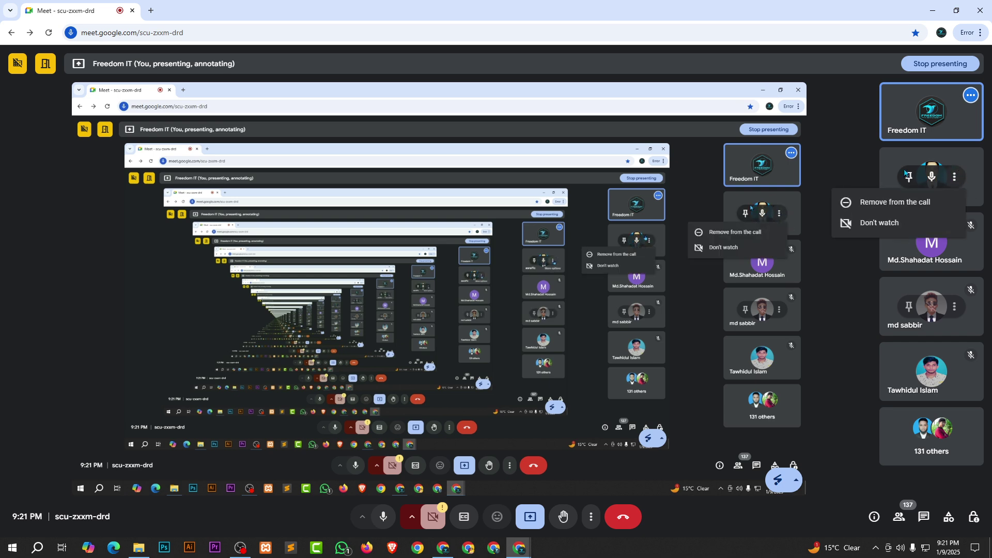
click(859, 193)
click(546, 337)
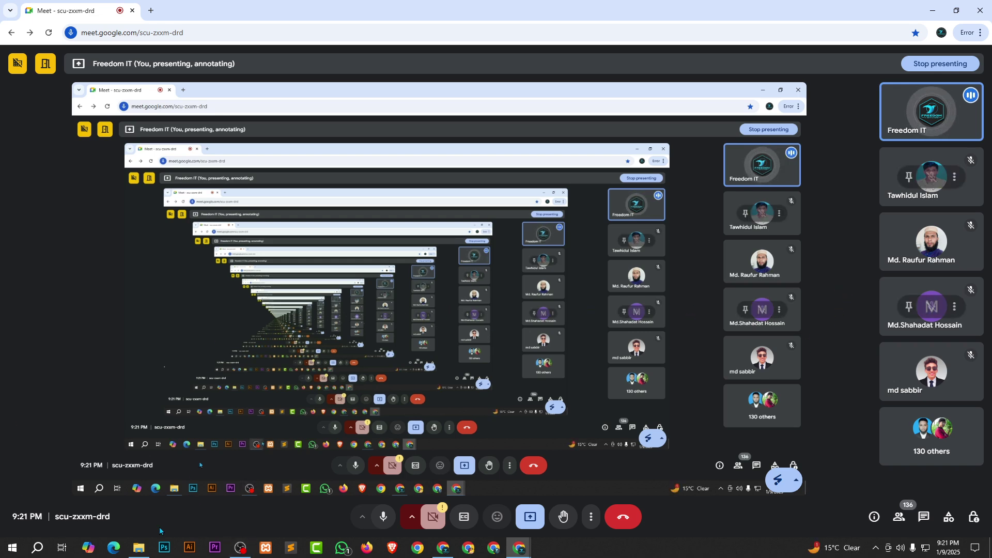
click(443, 548)
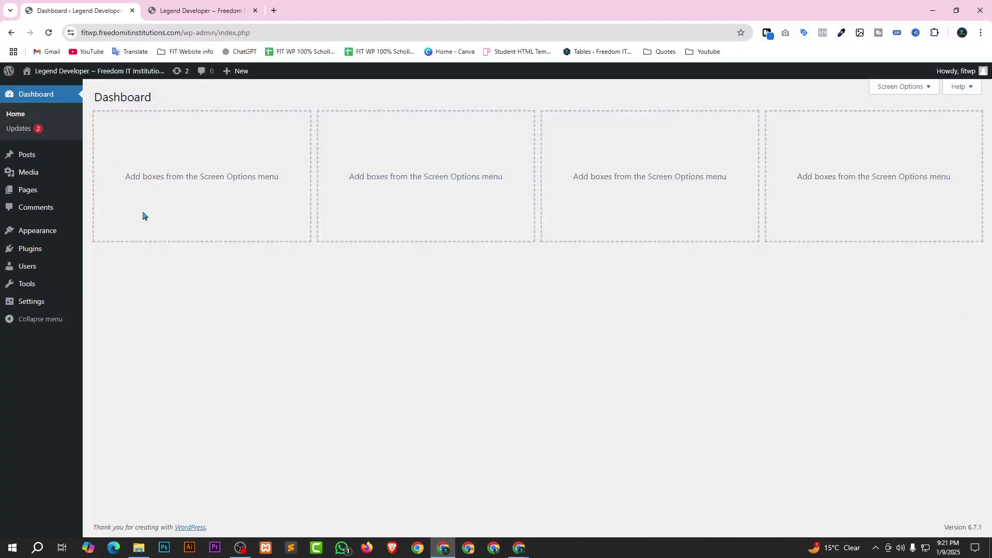
Zoom to 150% and reach the Upload Theme panel via Appearance > Themes > Add New Theme.
key(ctrl+plus)
key(ctrl+plus)
key(ctrl+plus)
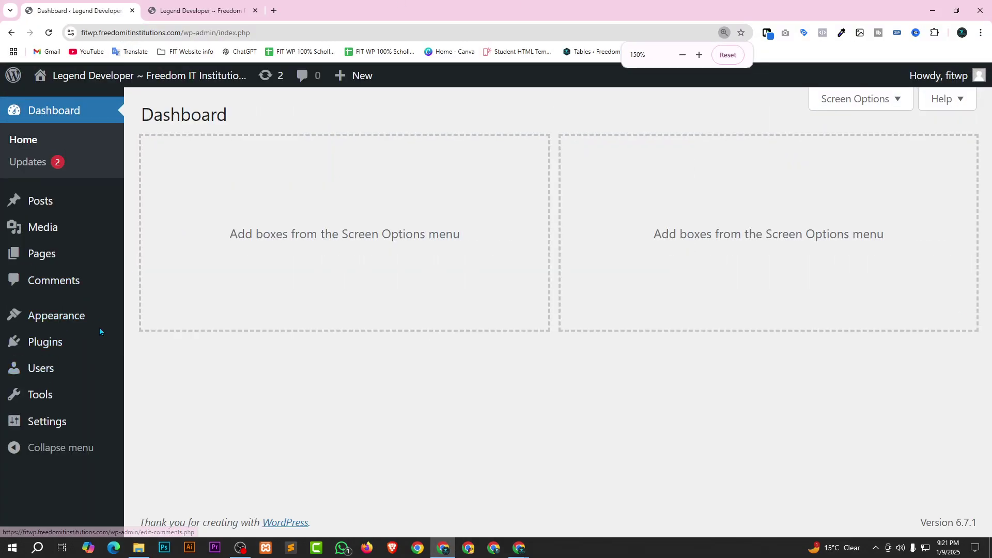
click(32, 318)
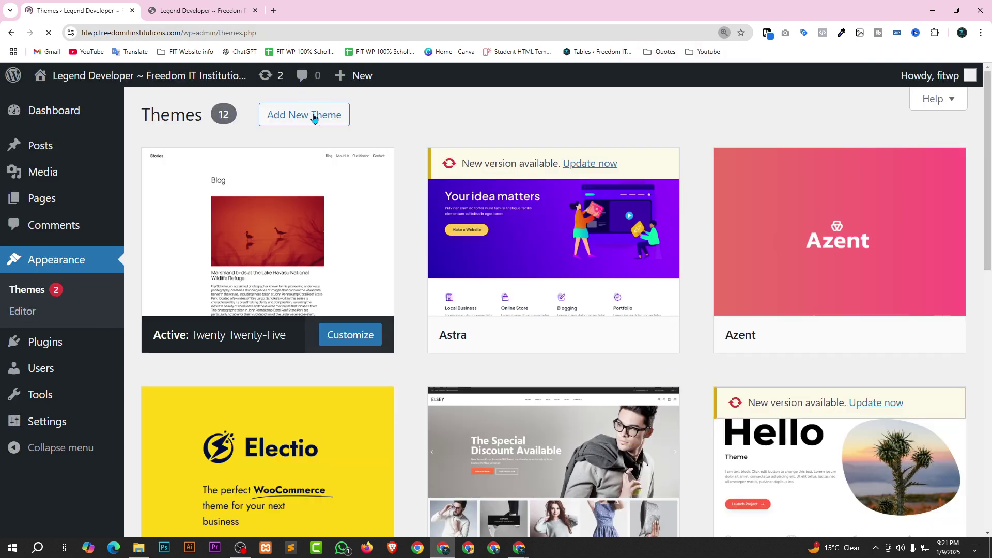
click(313, 117)
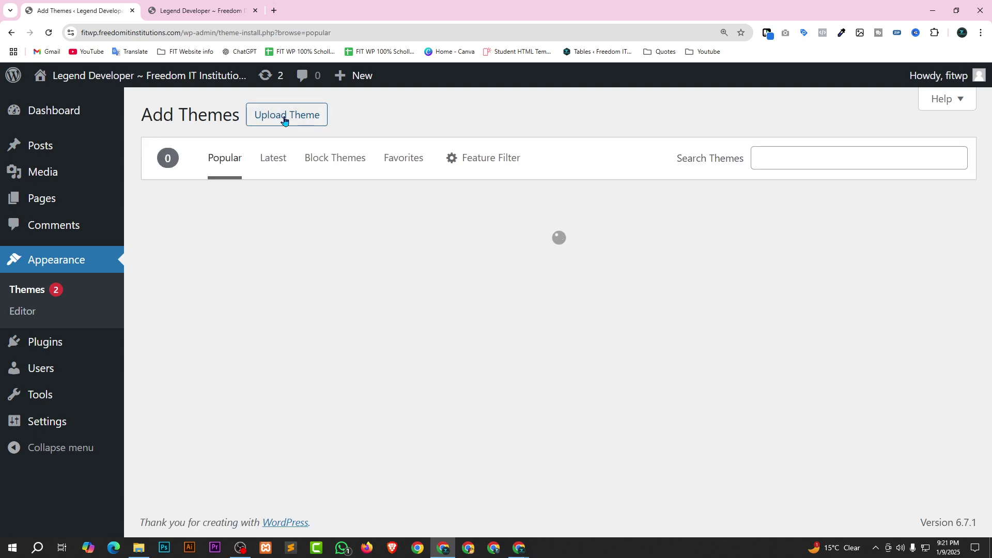
click(288, 119)
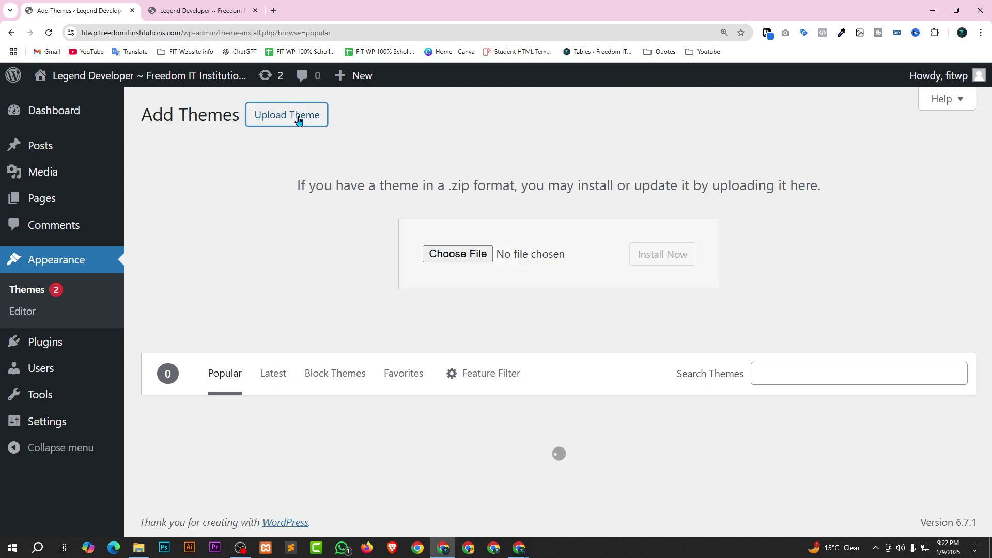
Extract the Tourm theme zip into its suggested folder and open the extracted folder.
click(138, 548)
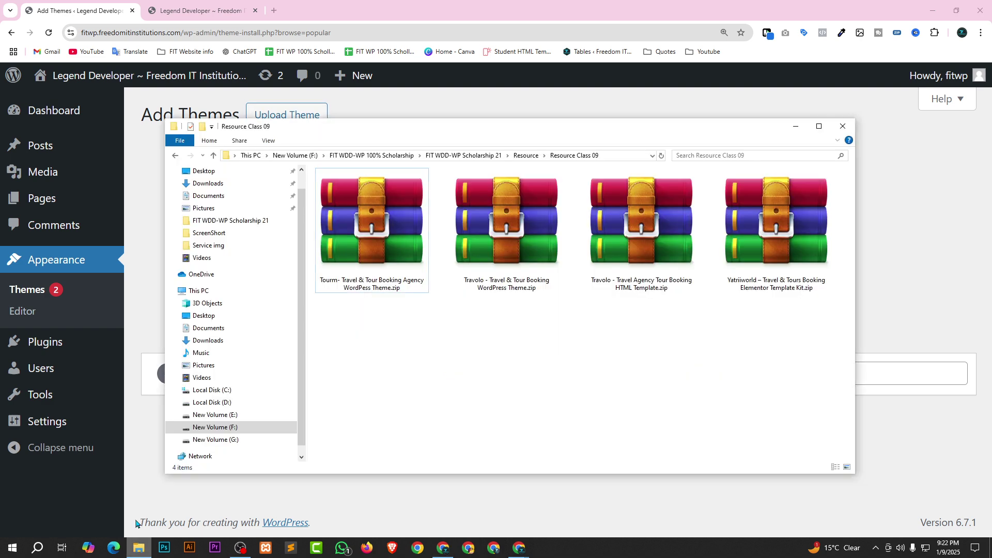
click(375, 230)
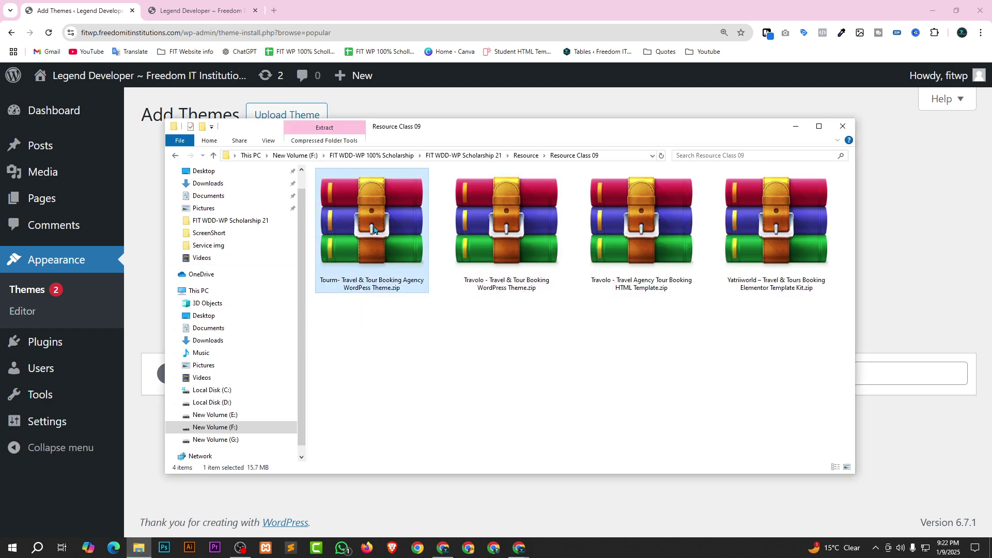
right_click(347, 226)
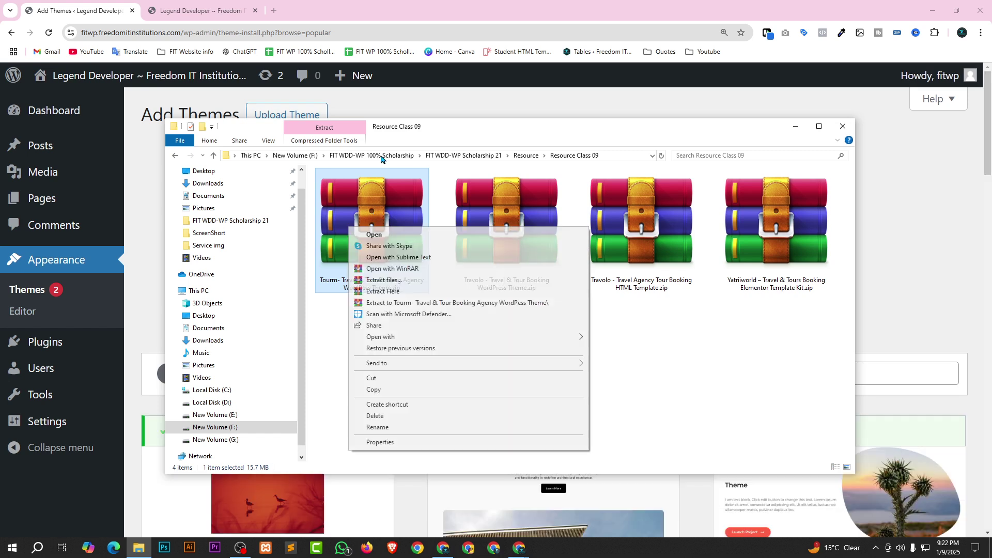
click(396, 286)
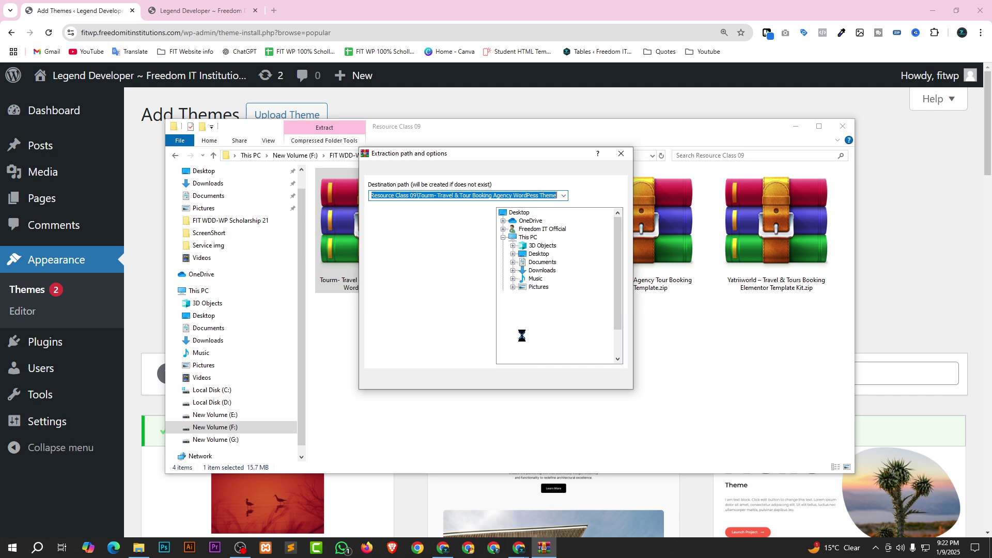
click(526, 381)
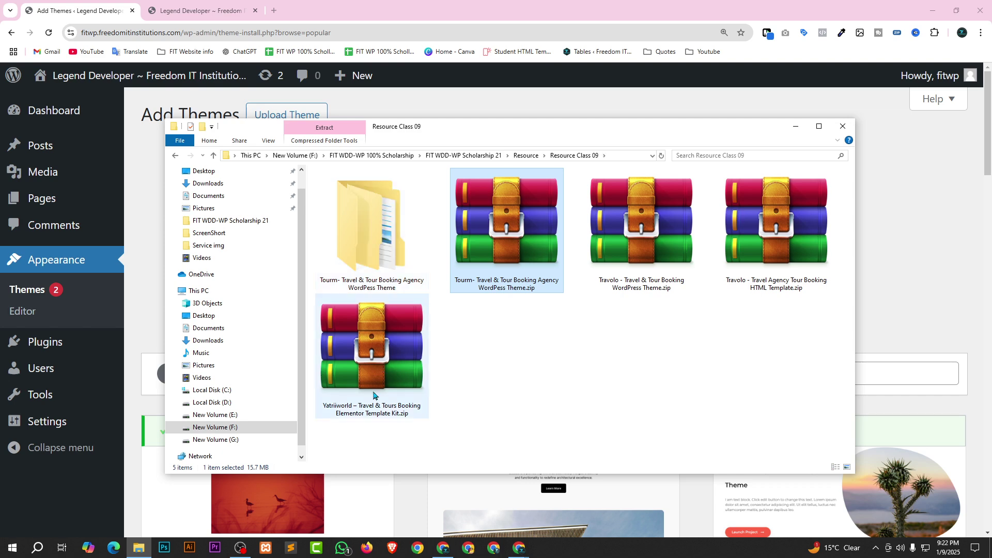
double_click(372, 239)
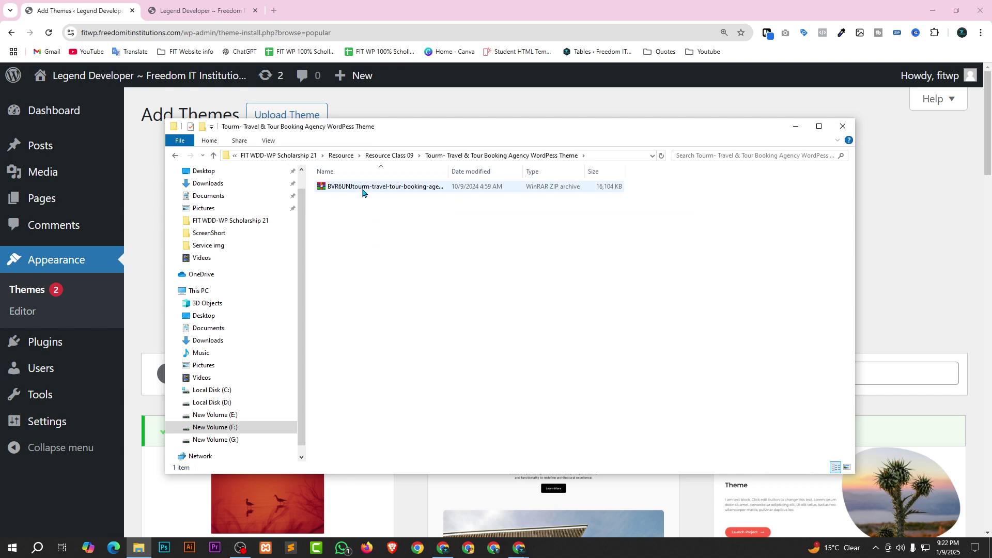
Extract the inner archive and show tourm.zip and tourm-child.zip as large icons beside the upload form.
click(364, 189)
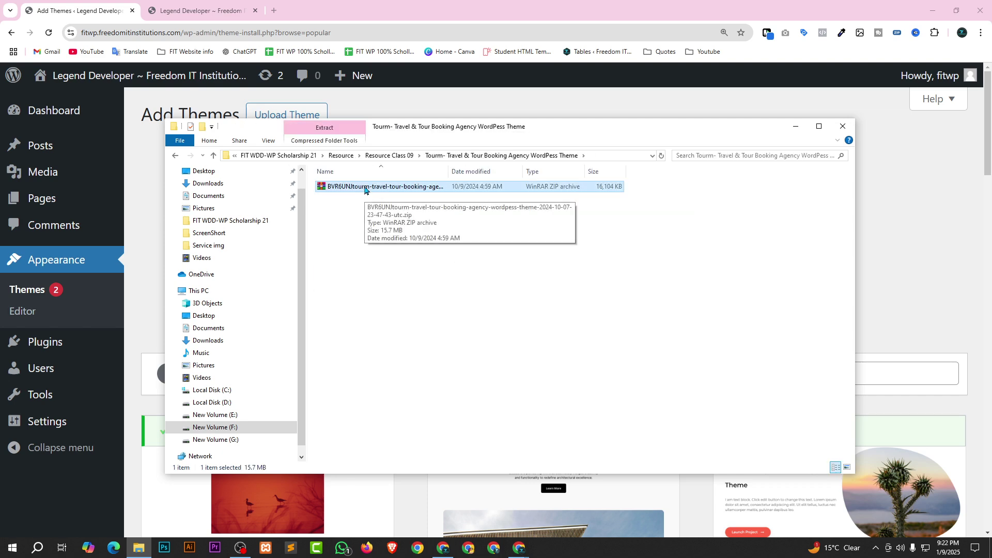
right_click(365, 189)
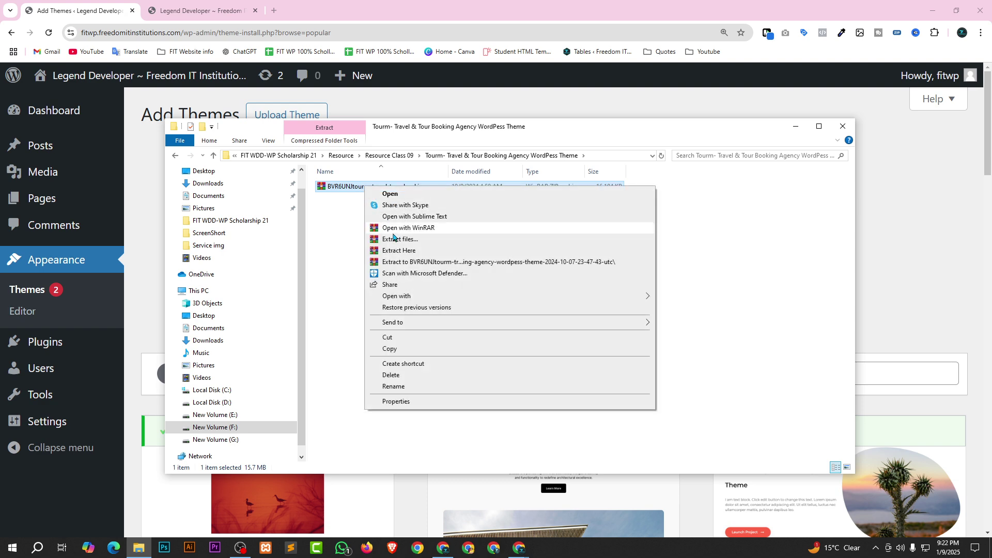
click(394, 240)
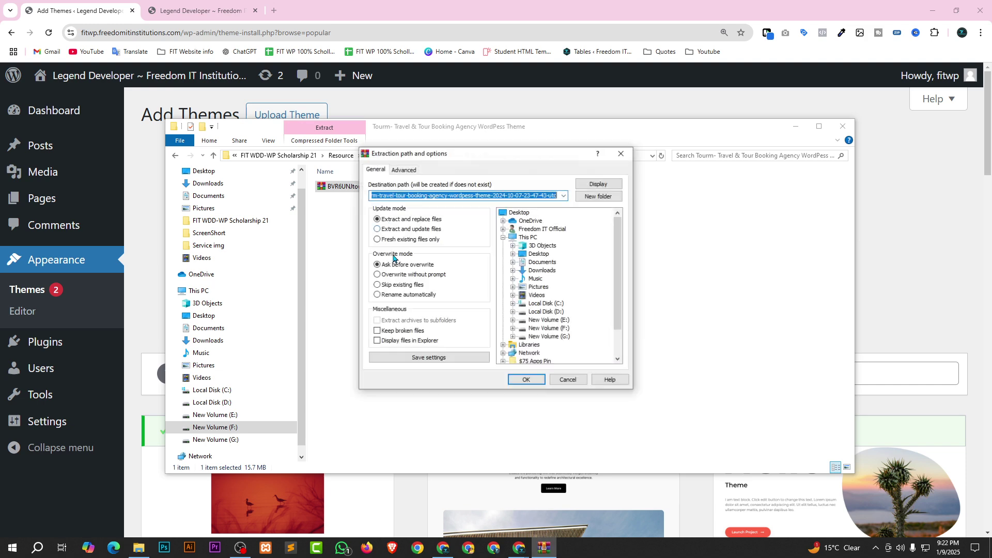
click(531, 381)
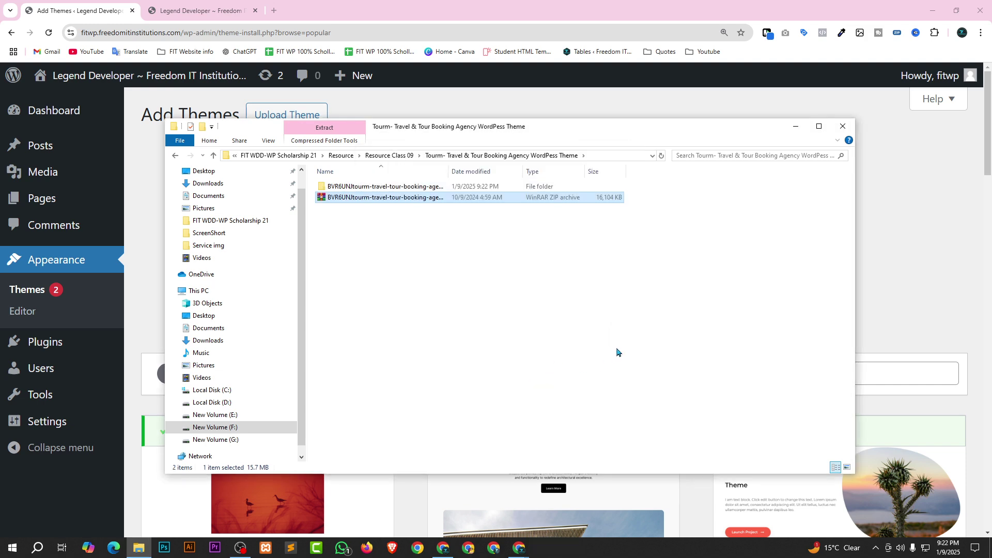
double_click(376, 192)
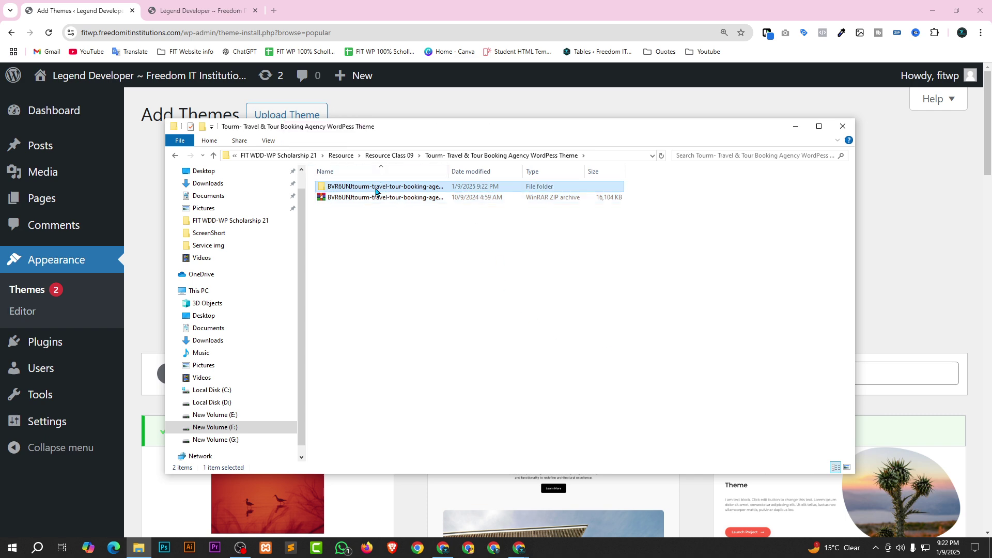
drag(385, 244, 343, 194)
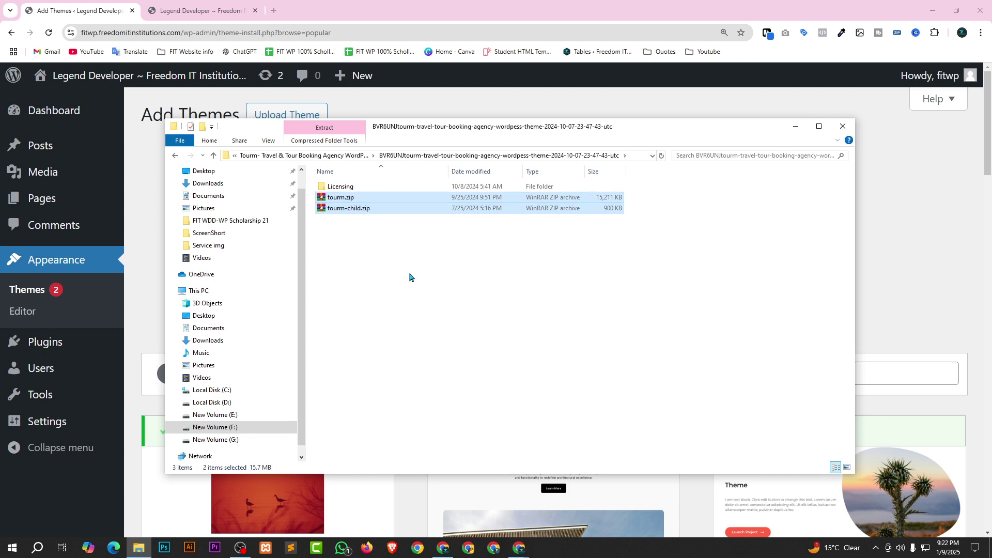
click(443, 300)
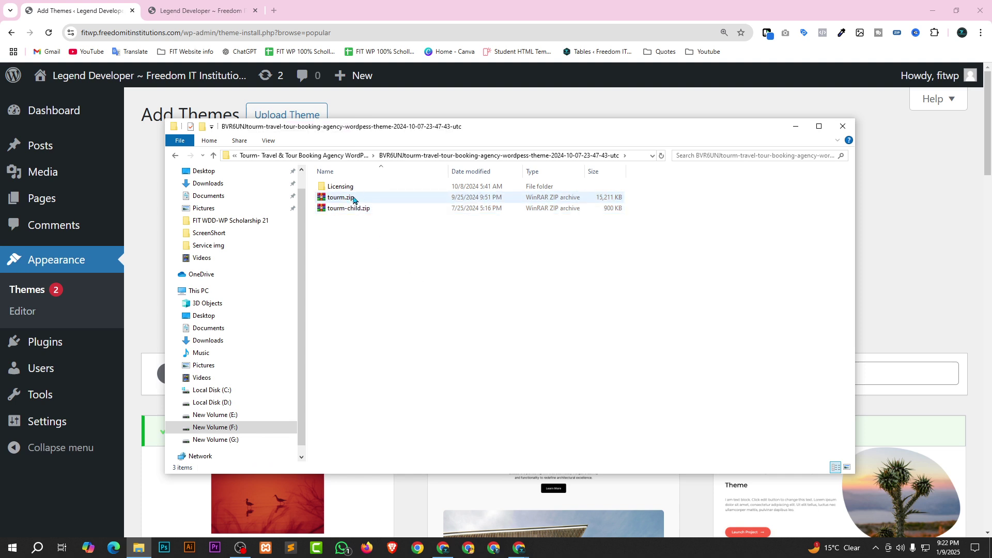
click(847, 468)
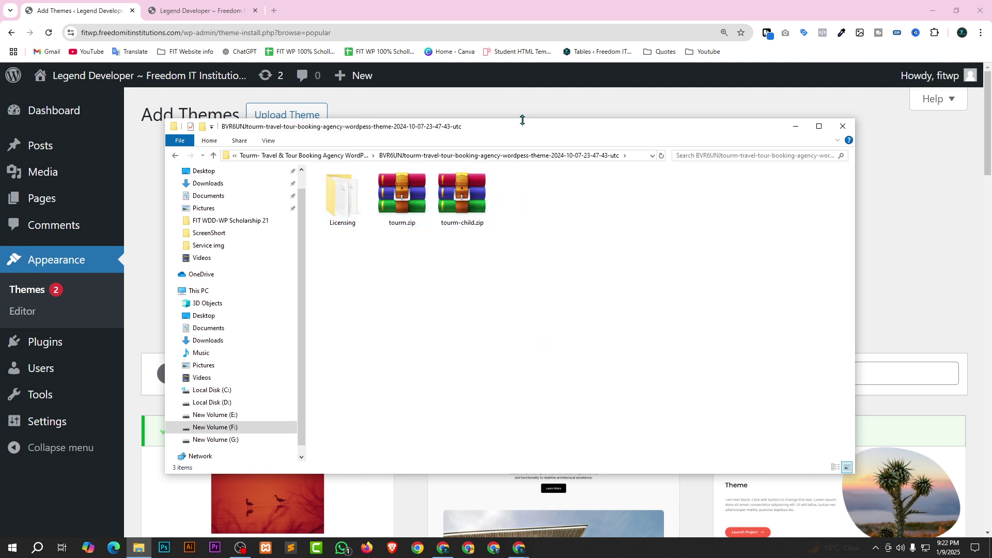
drag(516, 138, 473, 360)
Upload and install tourm.zip as a theme, then activate Tourm.
click(351, 428)
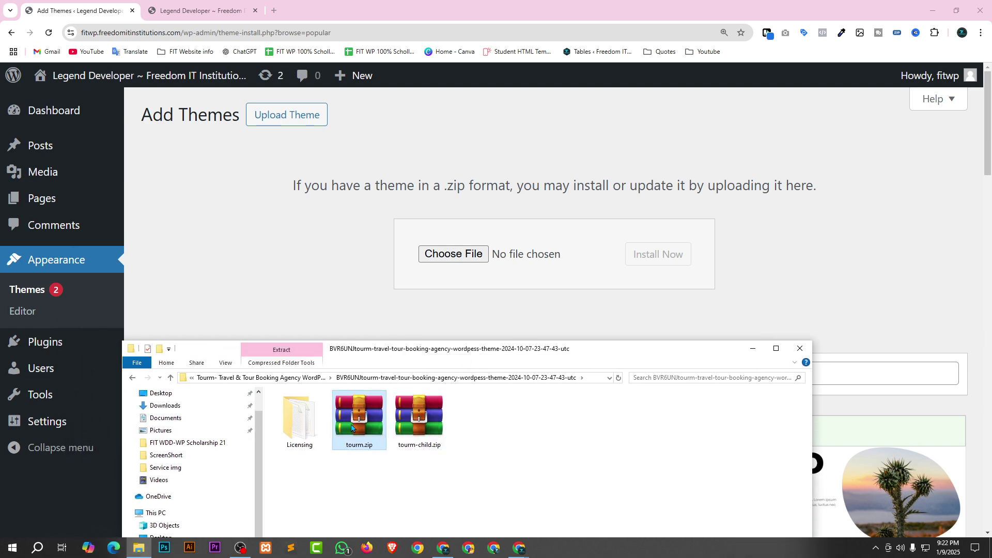
drag(359, 429, 447, 260)
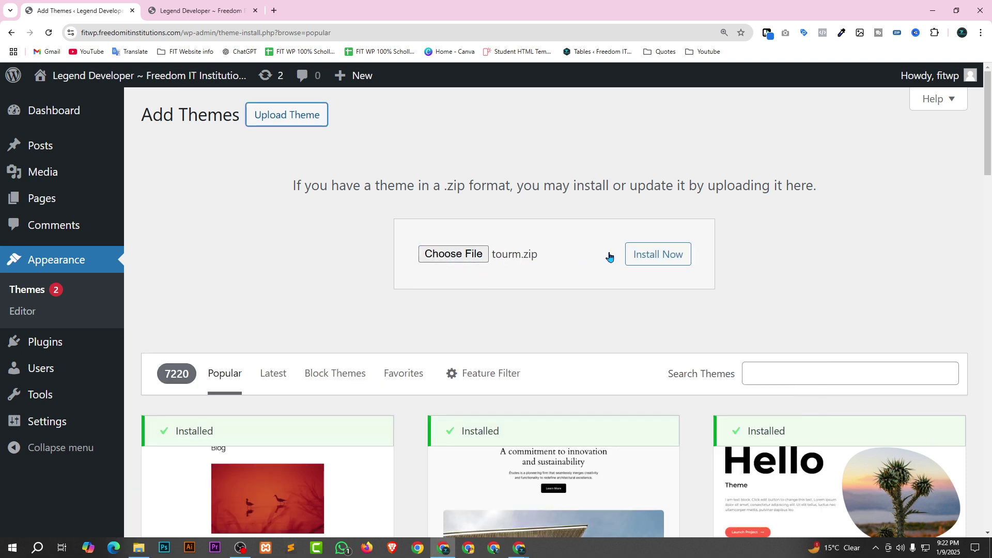
click(660, 256)
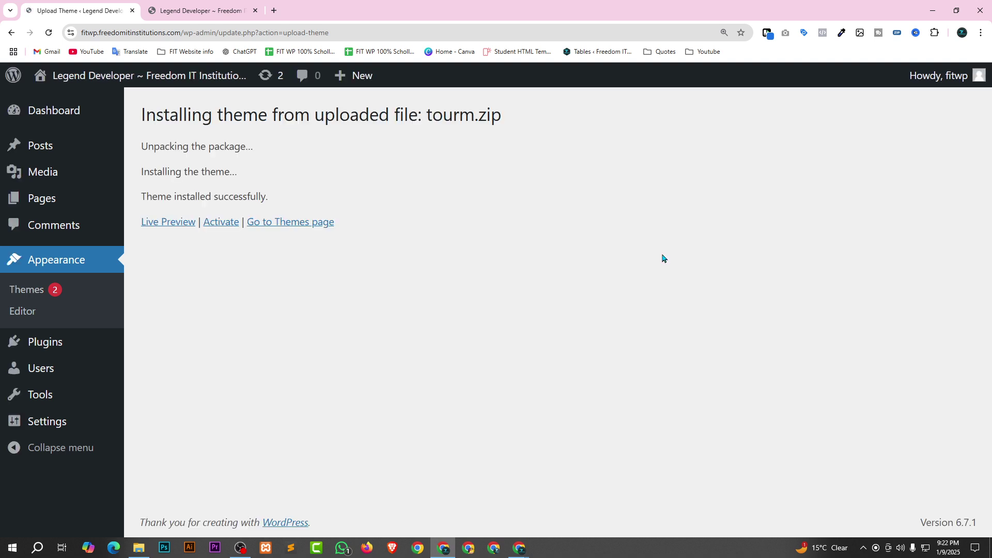
click(220, 222)
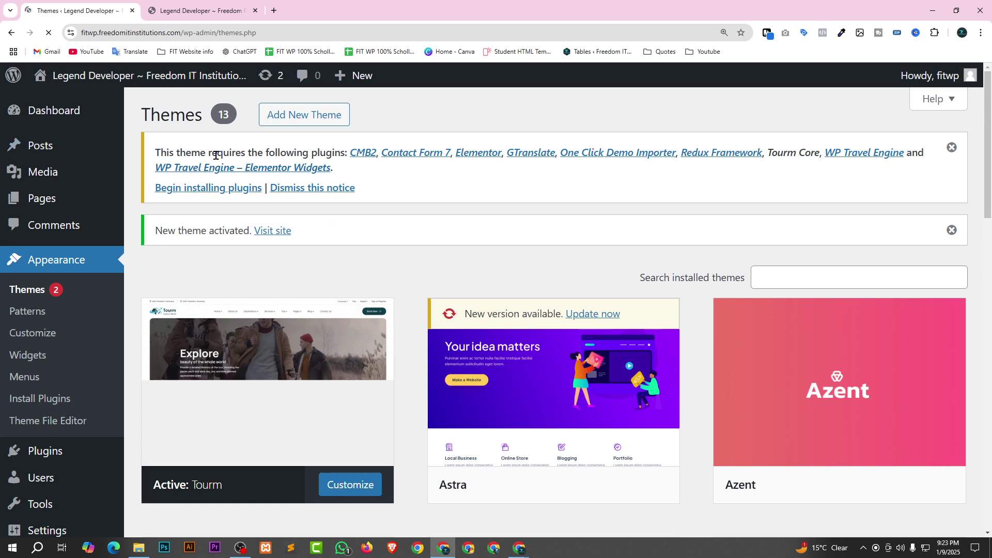
Check the Themes page showing Tourm active among 13 themes, with its required-plugins notice.
mouse_move(354, 349)
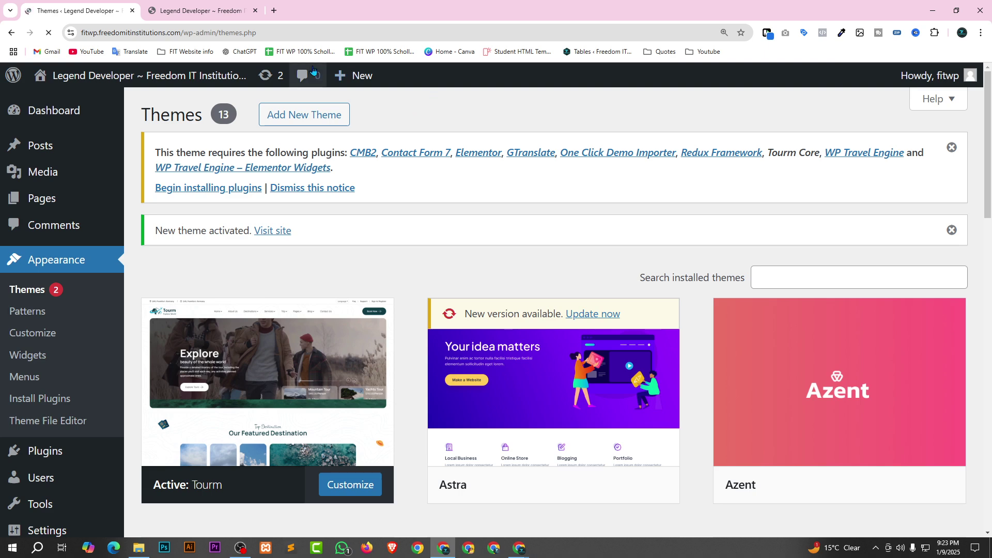
Open Tourm's required plugins installer and review the list of nine plugins.
click(192, 190)
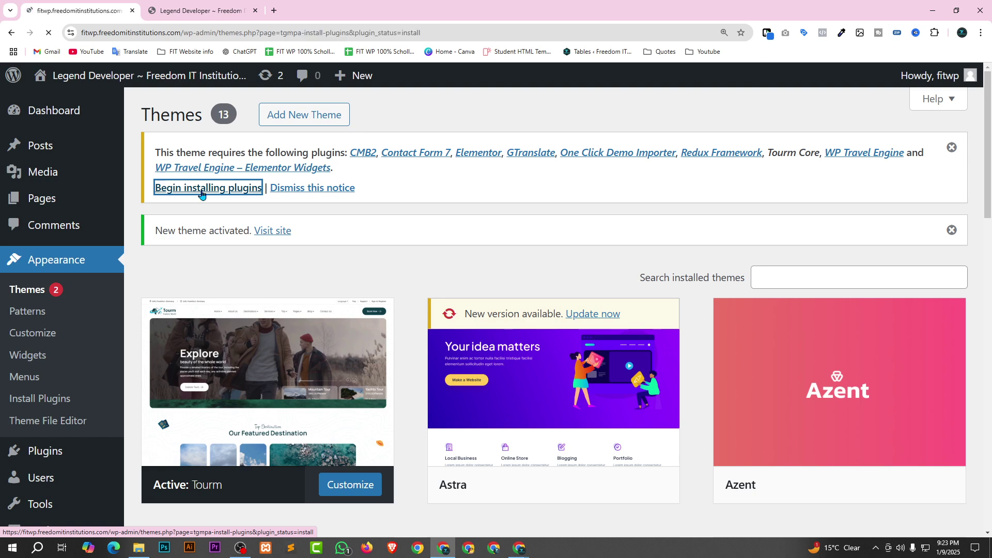
scroll(228, 225, down, 4)
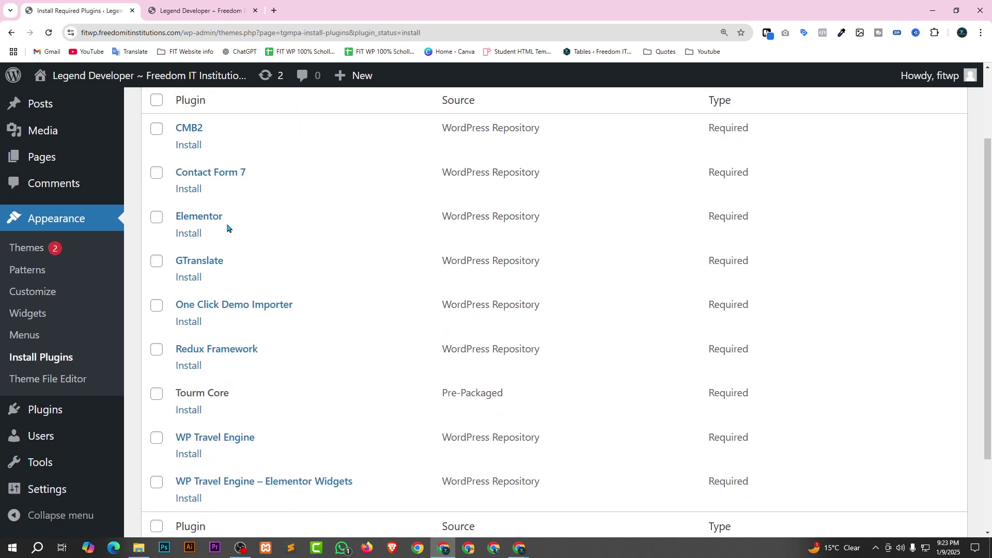
scroll(734, 362, up, 4)
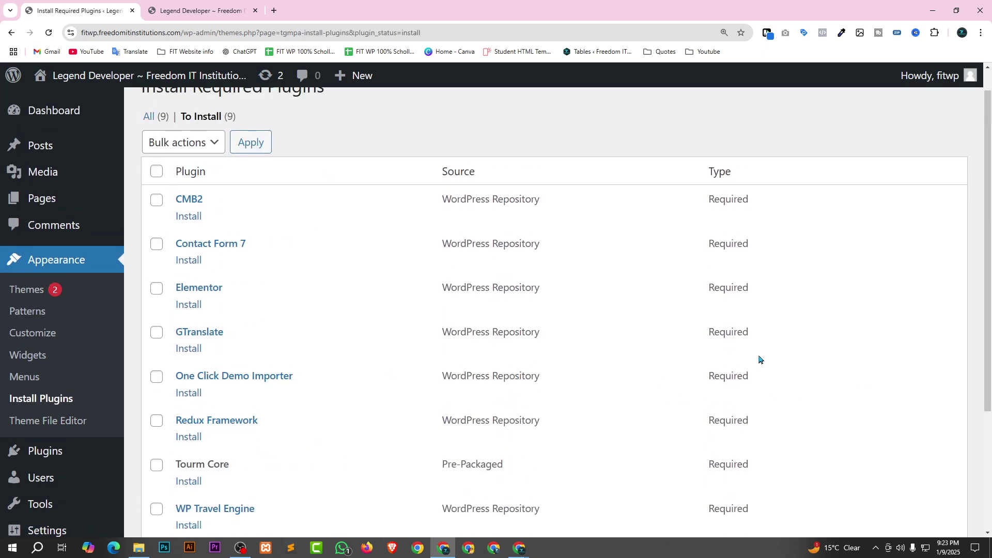
scroll(672, 315, down, 3)
scroll(639, 313, down, 1)
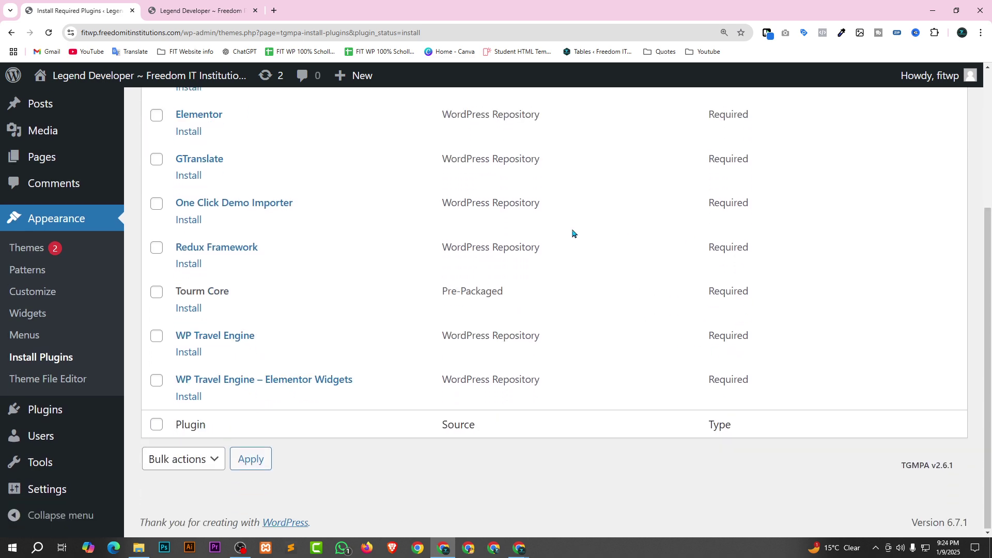
scroll(358, 396, up, 3)
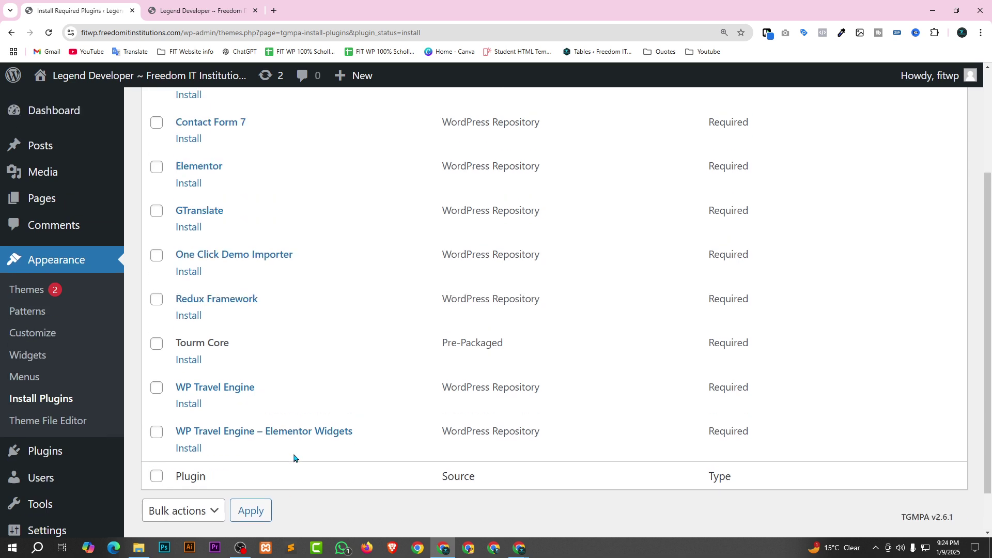
scroll(223, 451, up, 2)
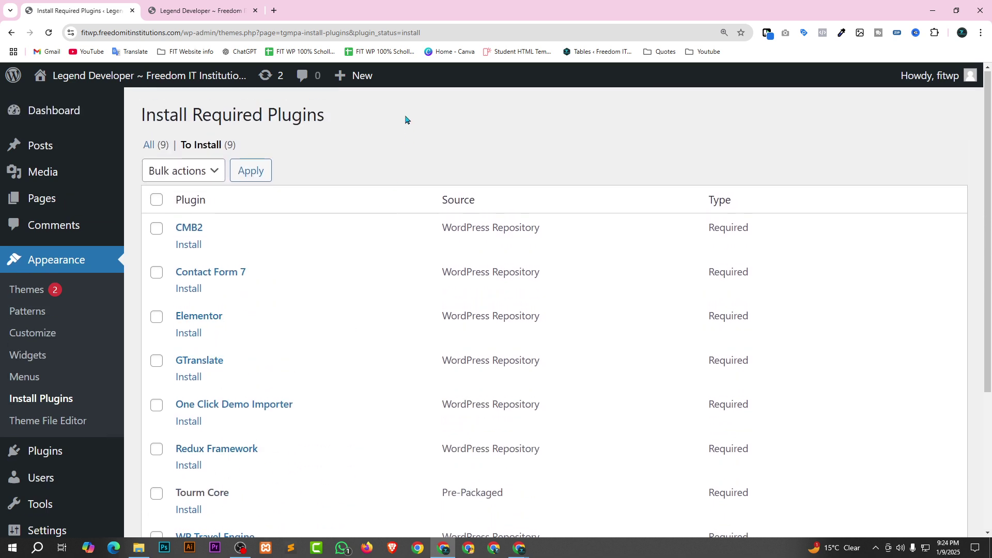
Select all nine plugins, bulk-install them, and return to the Required Plugins Installer.
click(157, 199)
click(196, 172)
click(163, 211)
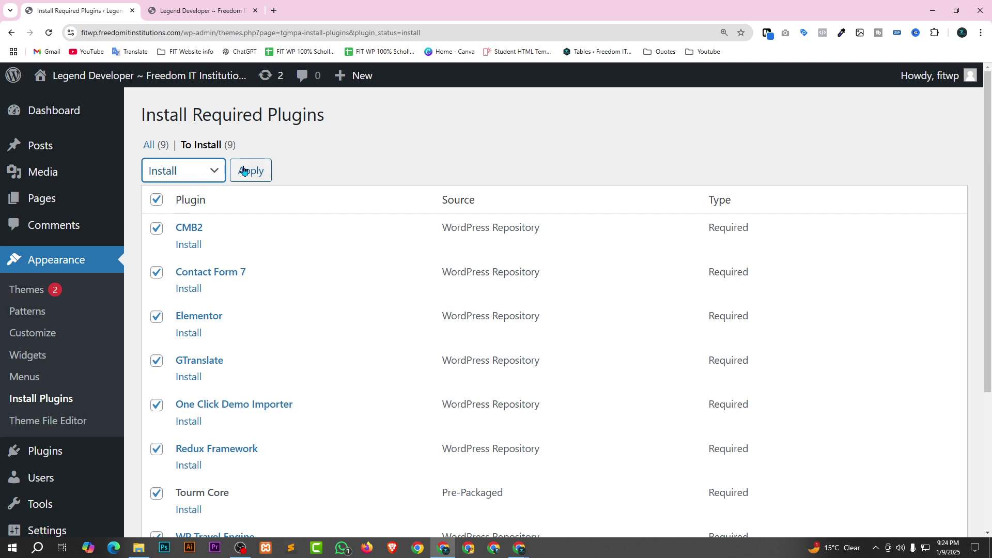
click(250, 170)
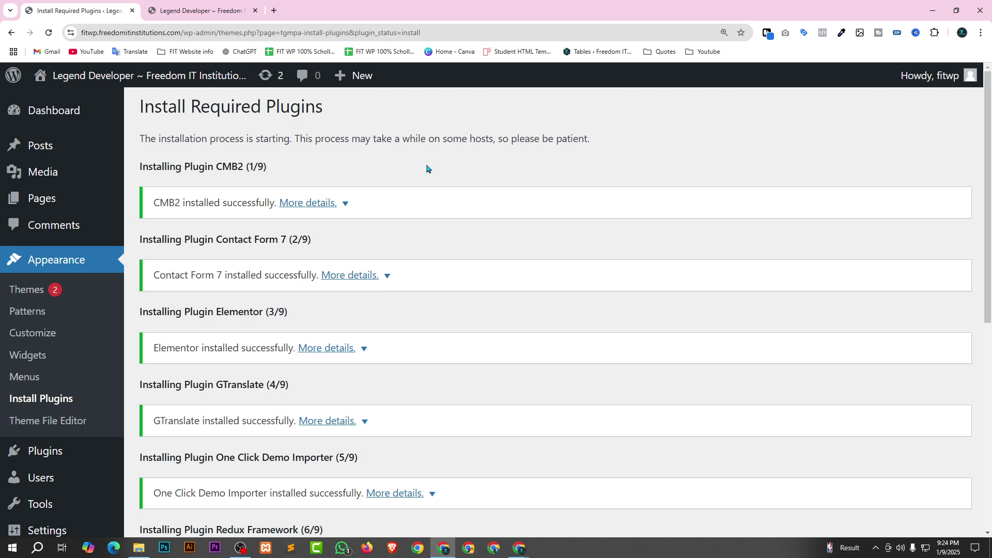
scroll(427, 188, down, 8)
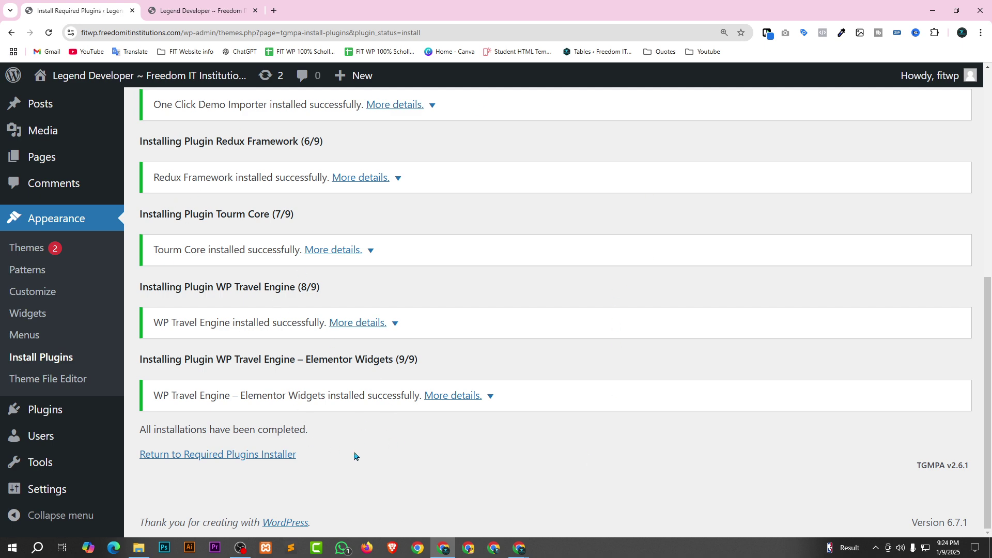
click(222, 458)
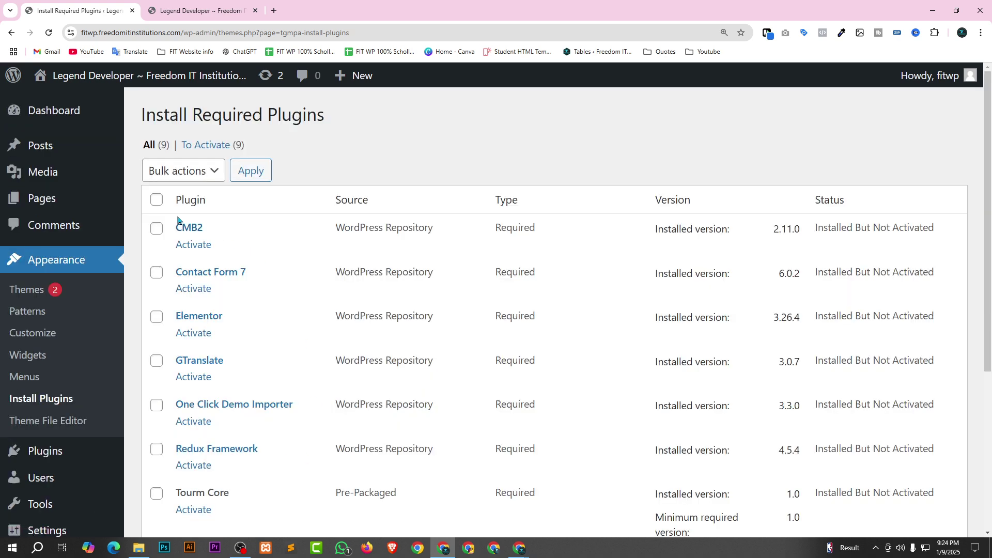
Bulk-activate all nine installed plugins, then continue to Elementor's getting-started screen.
click(157, 199)
click(183, 170)
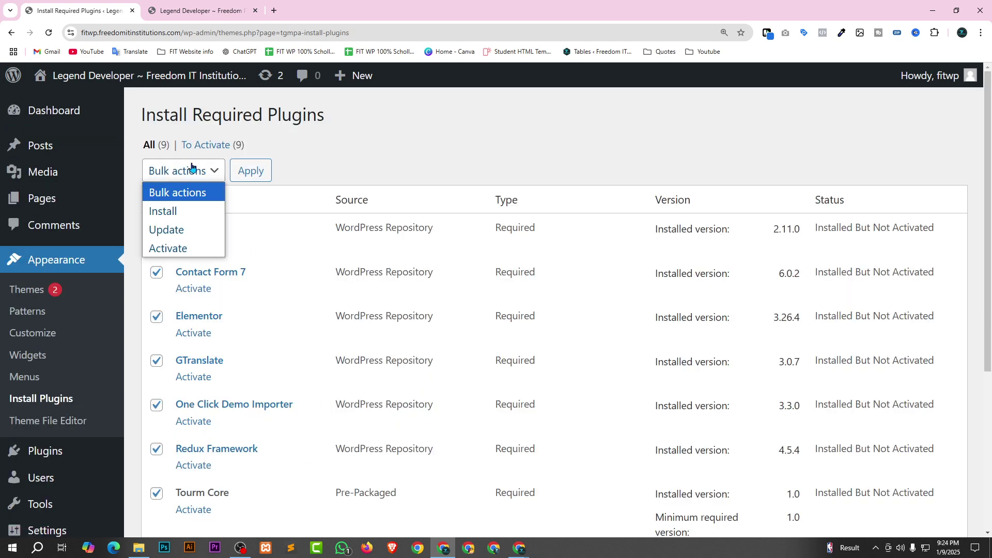
click(177, 248)
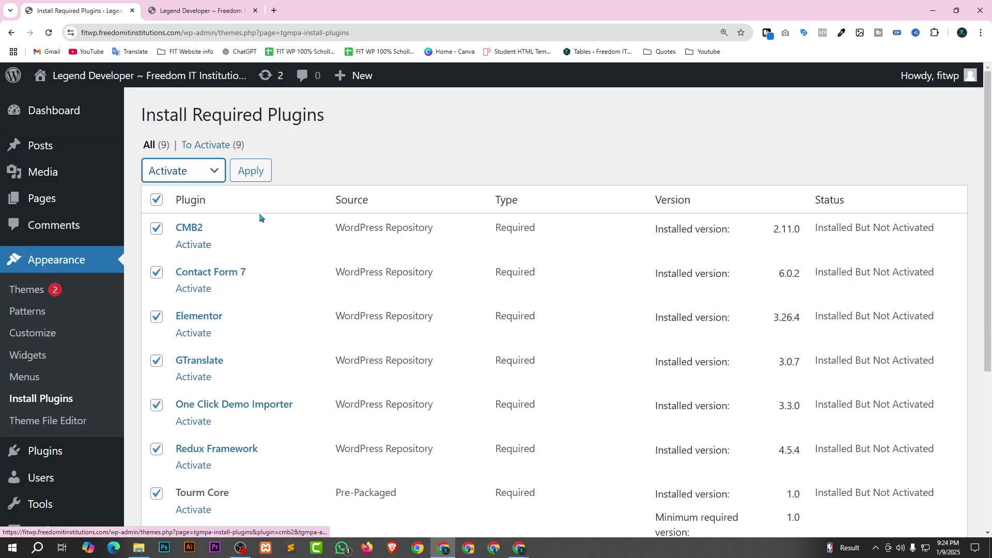
click(250, 169)
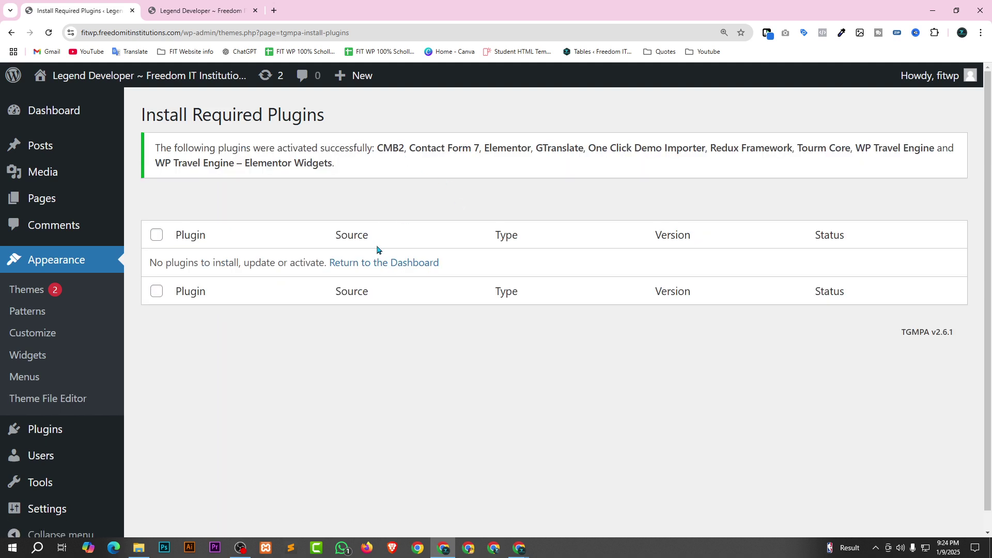
click(393, 264)
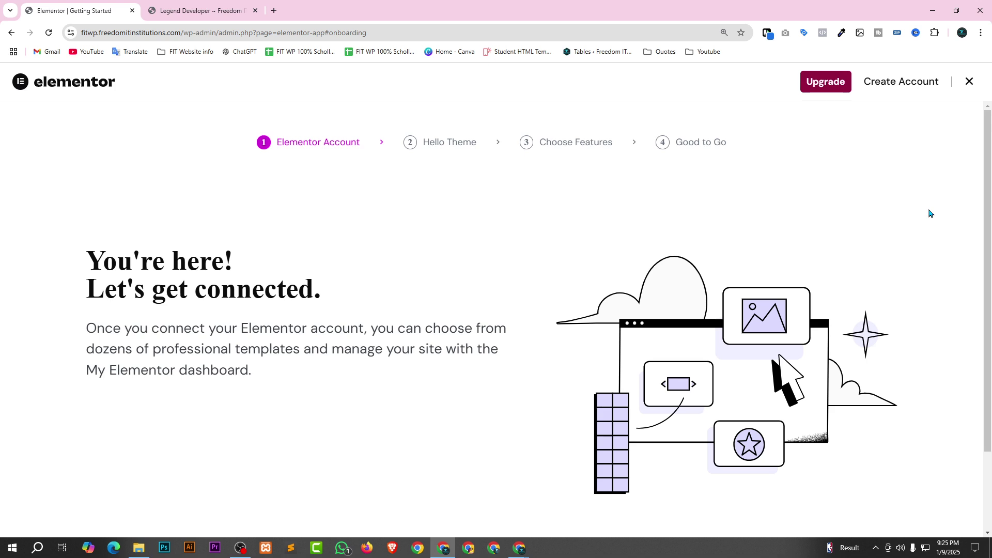
Close Elementor's getting-started screen and reset the dashboard zoom to 100%.
click(967, 83)
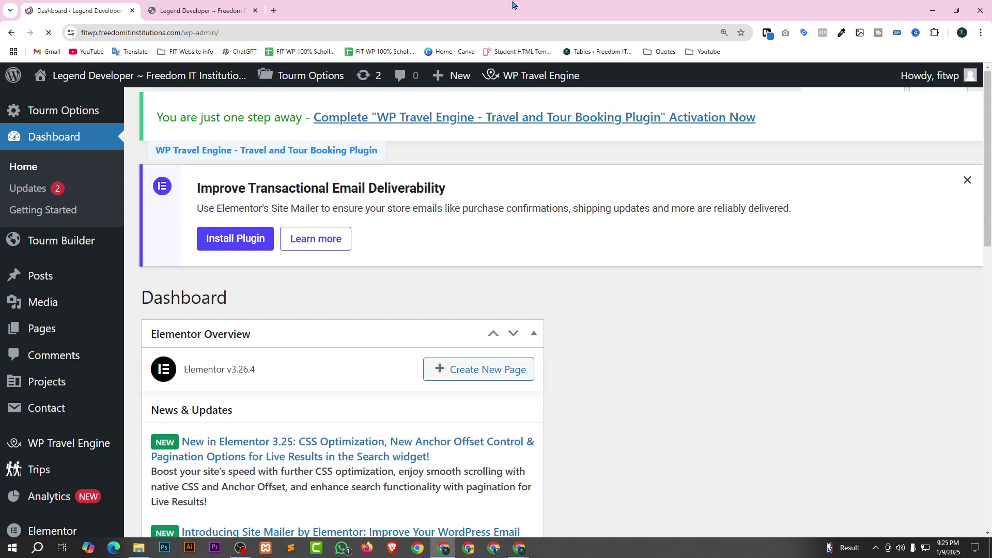
key(ctrl+plus)
key(ctrl+minus)
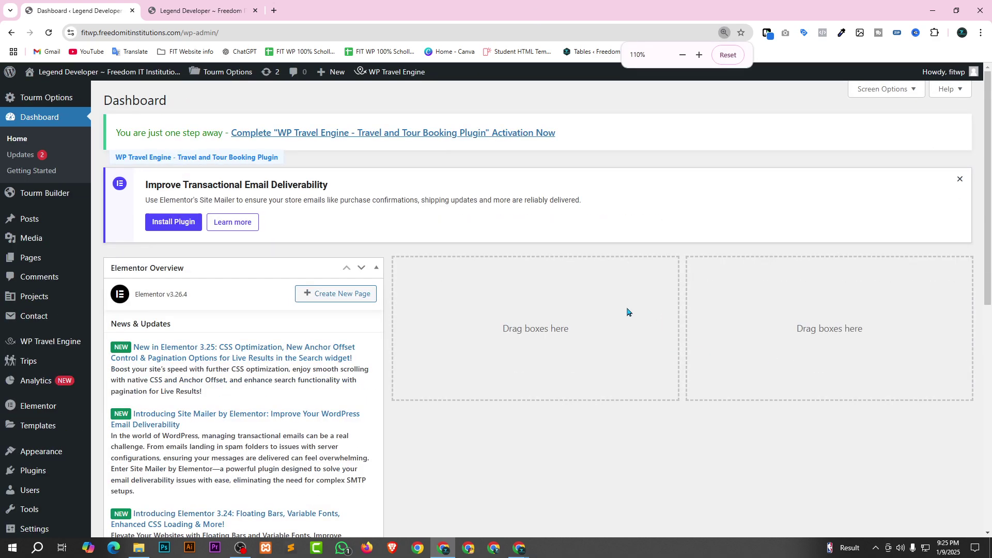
scroll(135, 133, down, 5)
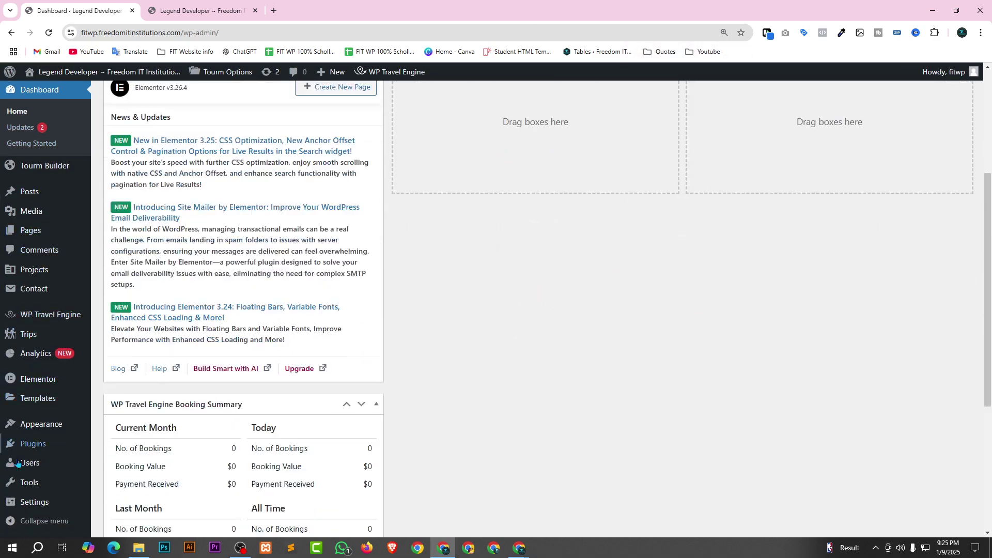
scroll(21, 481, up, 2)
Reload the live site in the second tab to see it with the Tourm theme.
scroll(19, 458, up, 1)
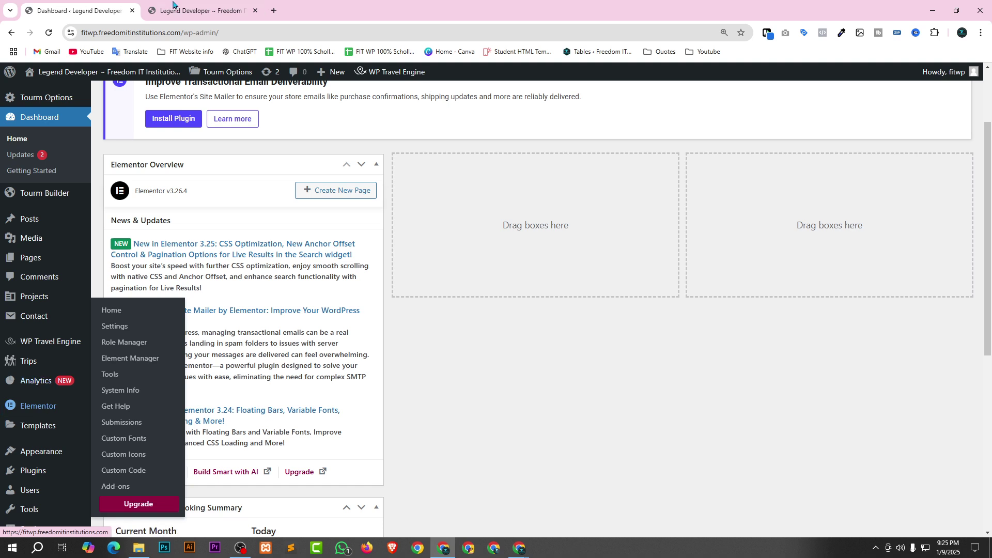
click(182, 5)
click(48, 33)
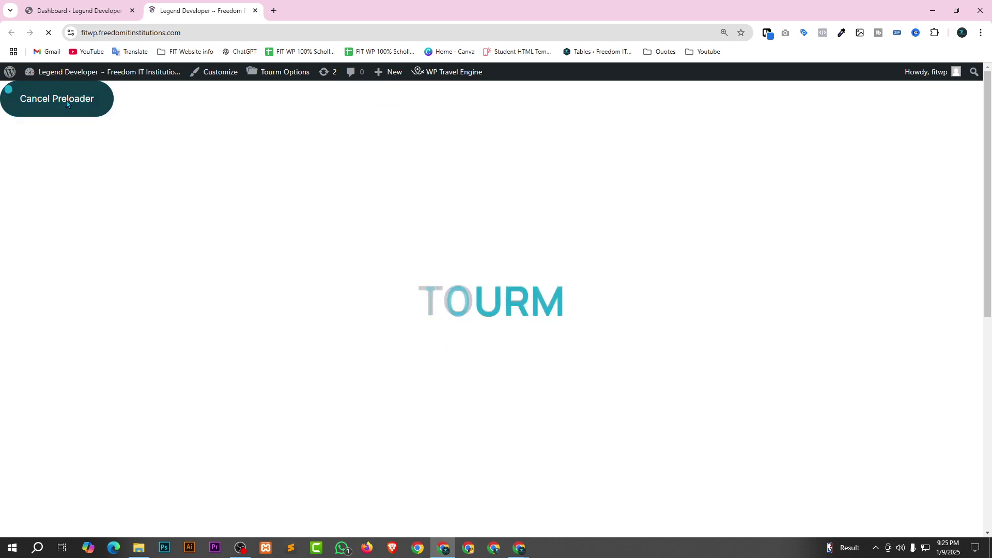
Scroll through the live site rendered in Tourm, then go back to the admin Dashboard tab.
scroll(338, 381, down, 4)
scroll(300, 372, down, 4)
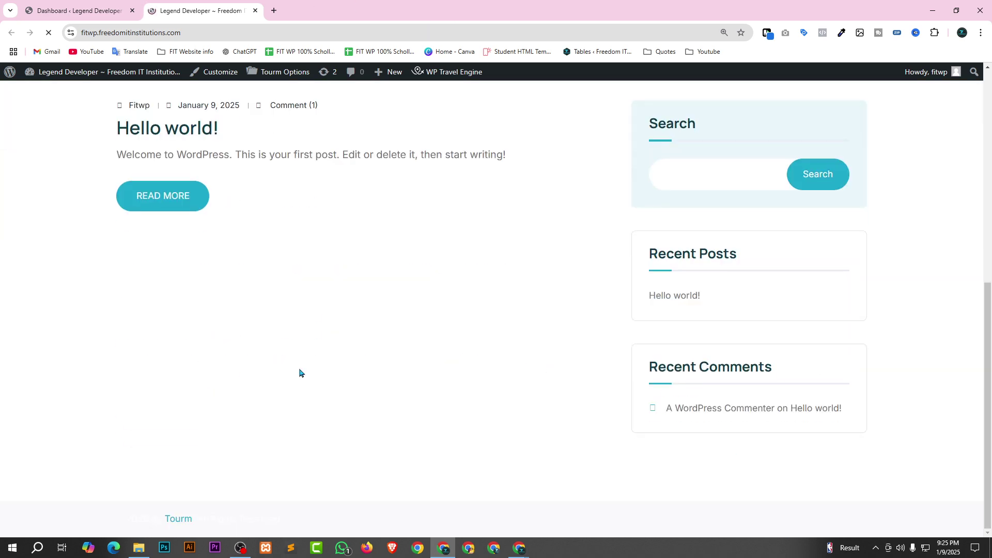
scroll(614, 379, up, 8)
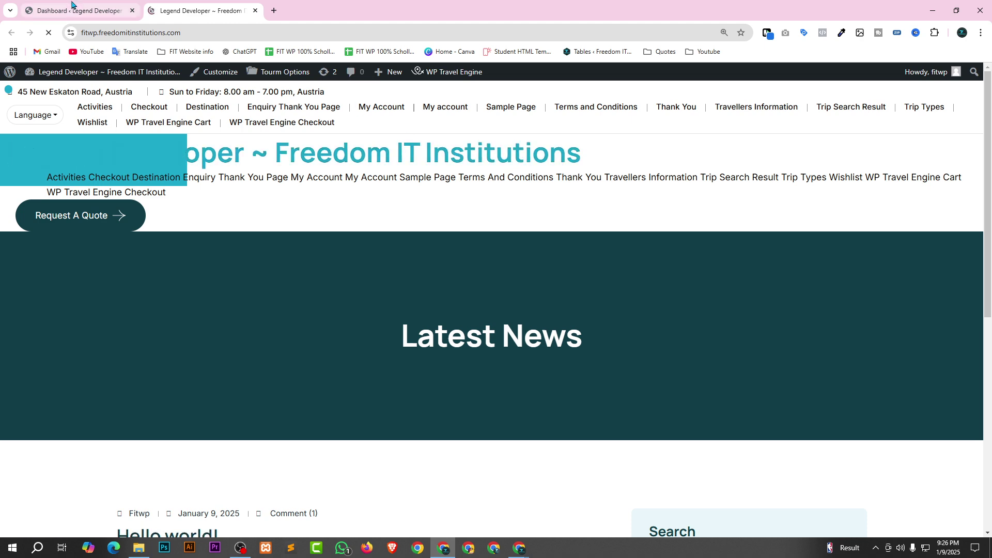
scroll(736, 306, down, 8)
scroll(735, 305, up, 7)
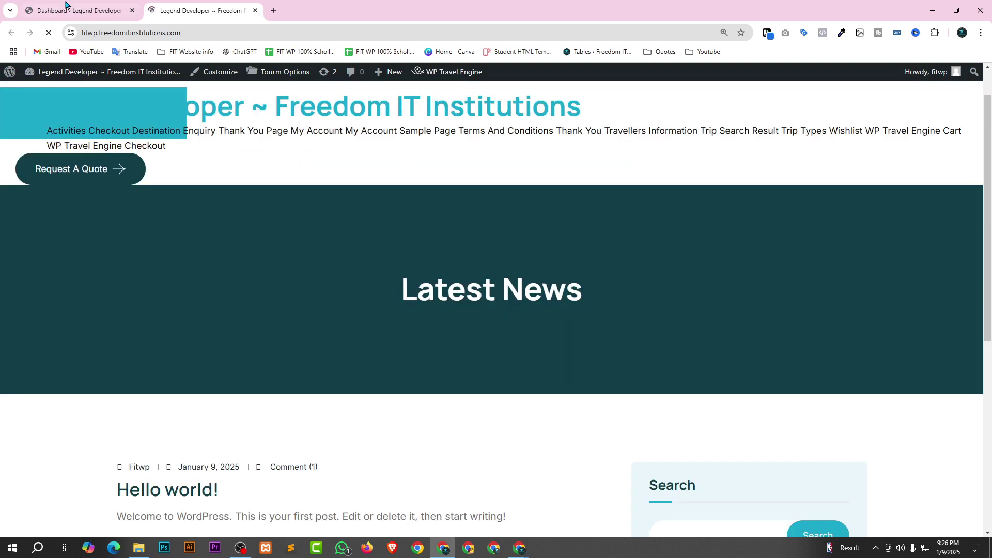
click(83, 5)
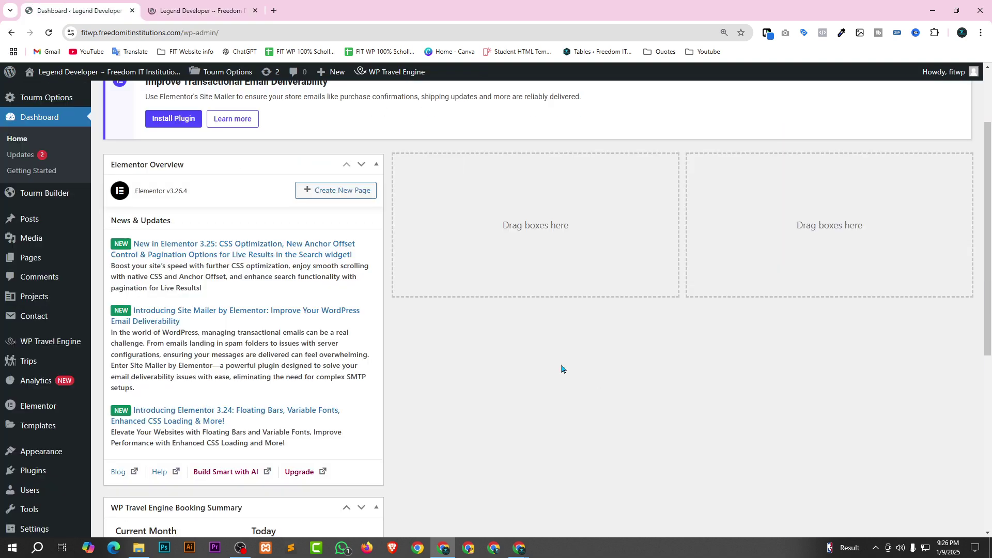
Go to Appearance > Import Demo Data for Tourm's One Click Demo Import.
scroll(64, 421, down, 4)
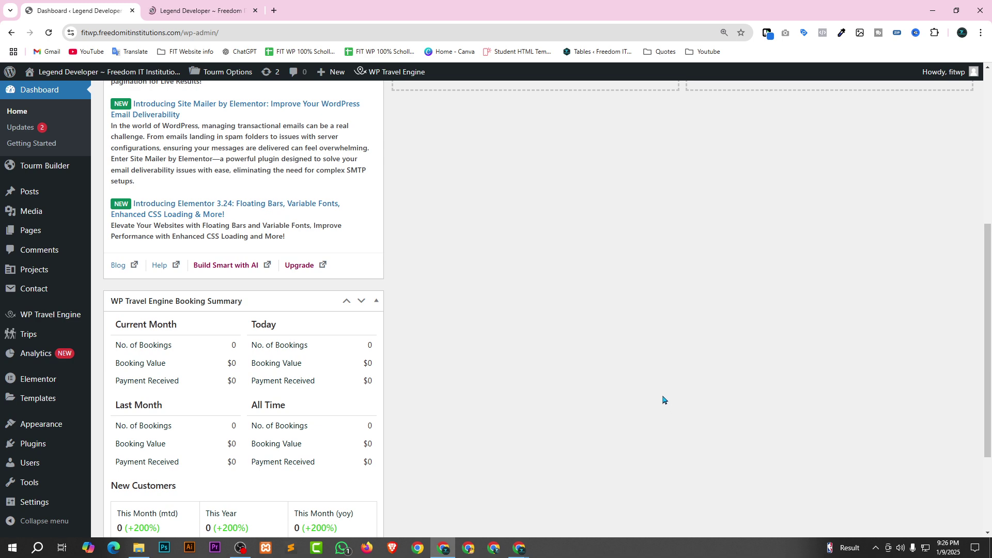
scroll(327, 364, down, 2)
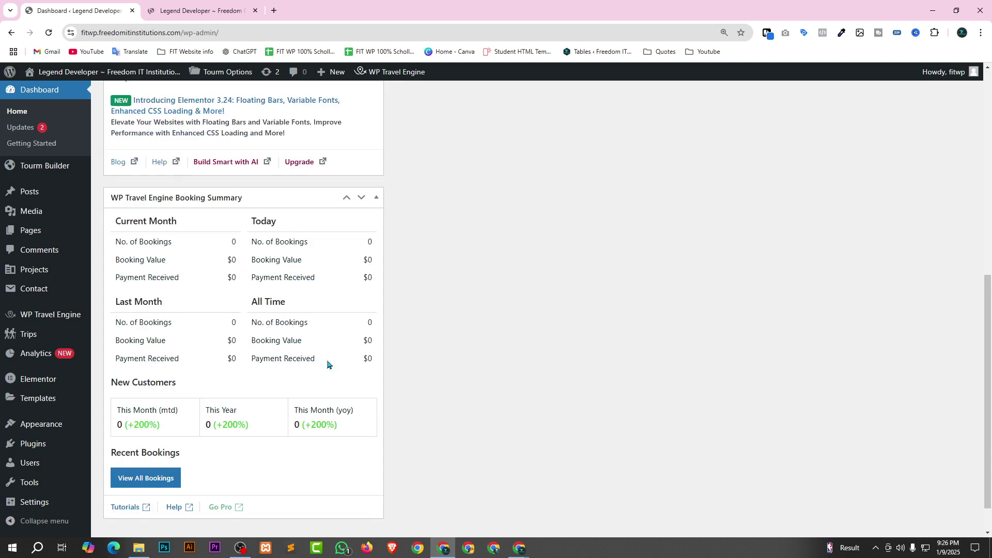
mouse_move(77, 426)
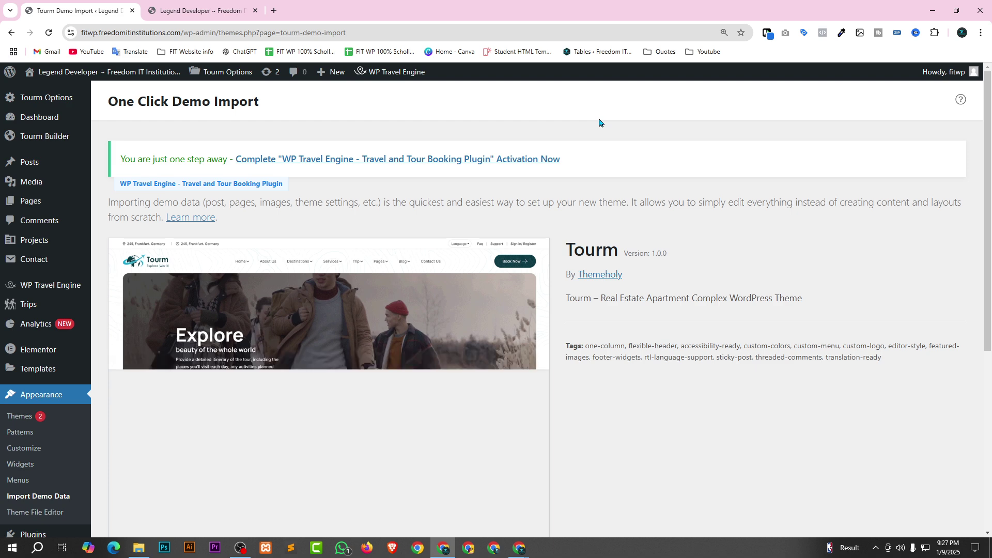
Start the Tourm demo import with Import Demo Data.
scroll(580, 296, down, 2)
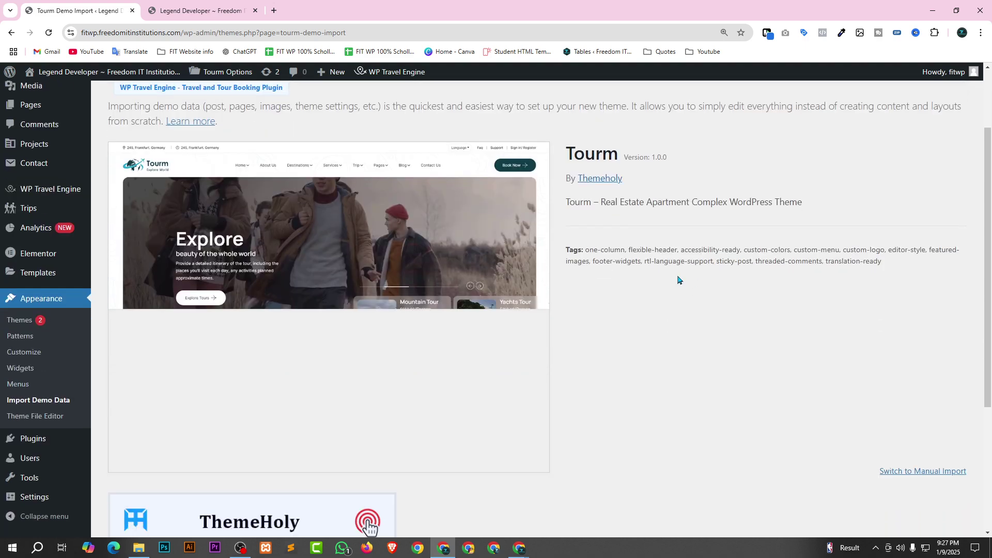
scroll(685, 170, down, 4)
scroll(658, 215, up, 3)
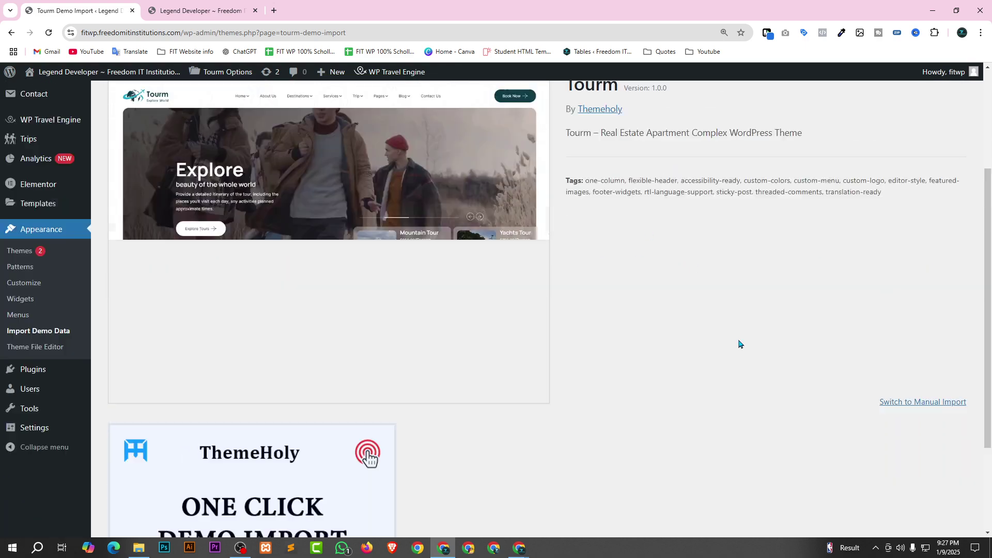
scroll(621, 155, up, 3)
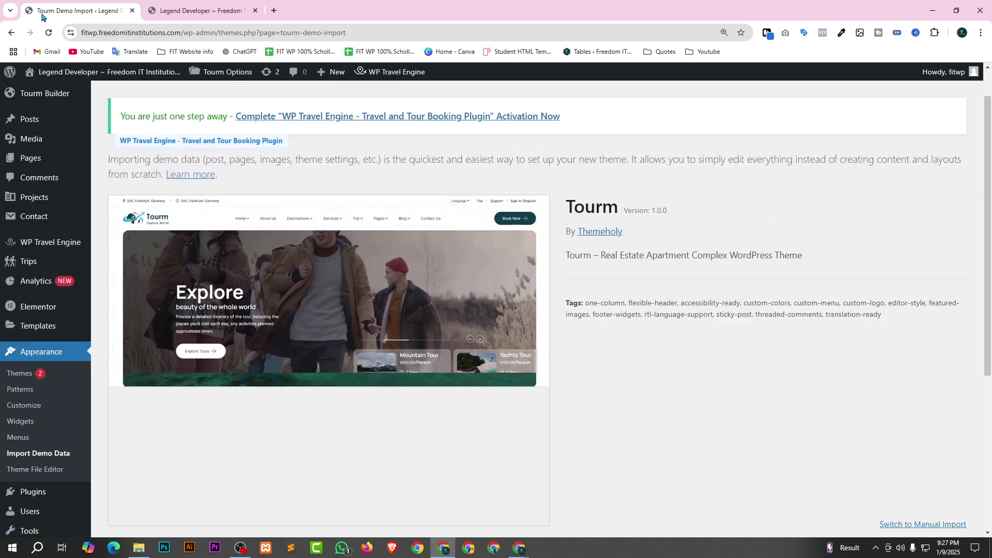
scroll(580, 229, down, 5)
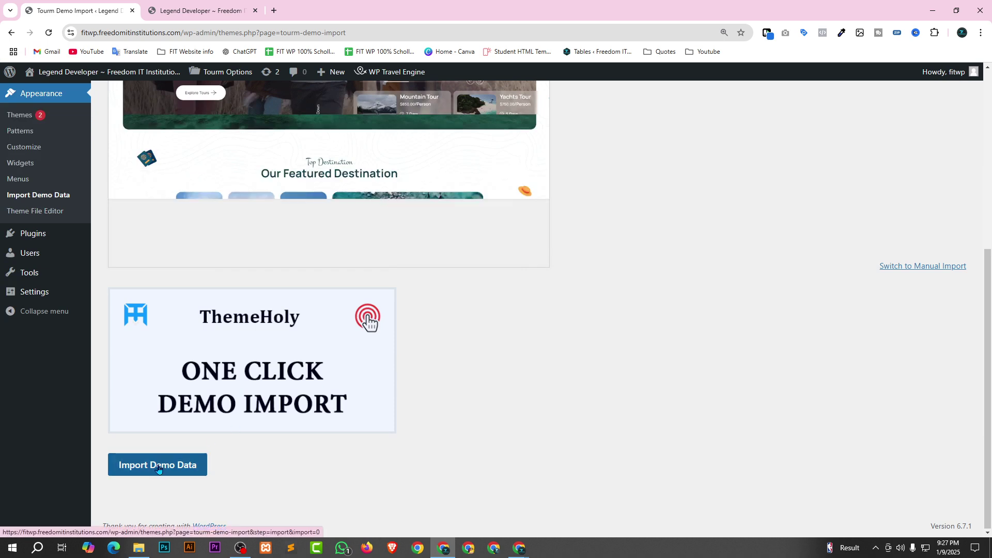
click(163, 470)
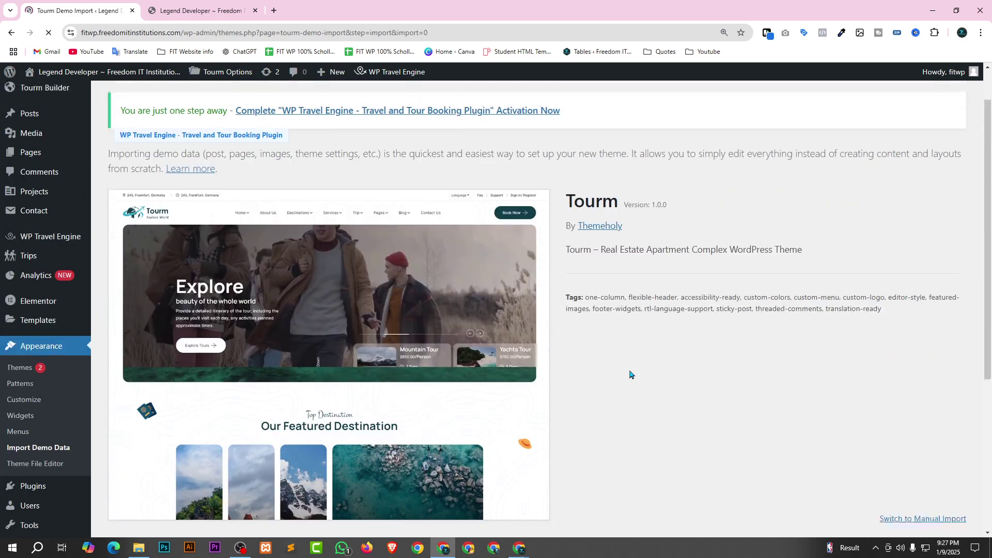
Switch on the WPForms, All in One SEO and MonsterInsights plugin toggles.
scroll(414, 199, down, 4)
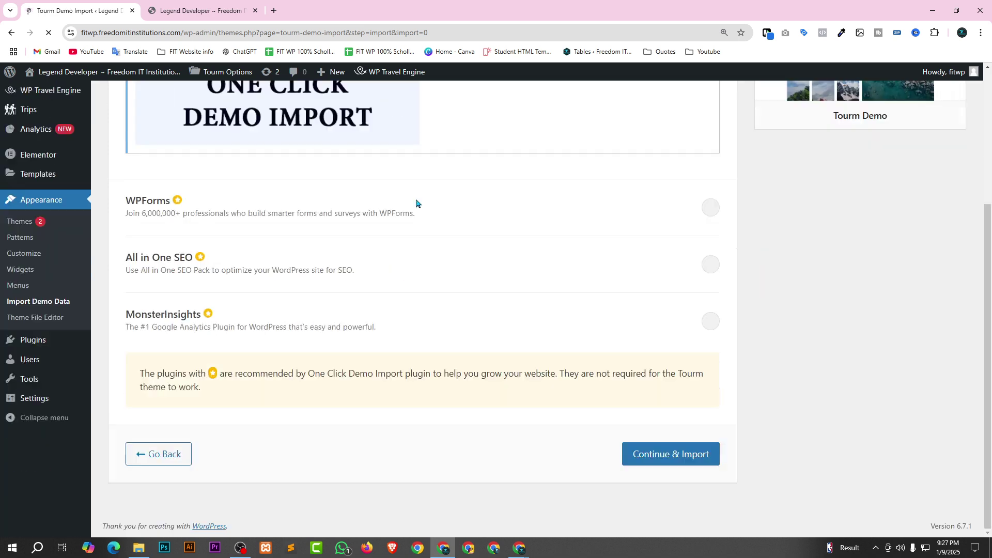
scroll(727, 212, up, 1)
click(711, 264)
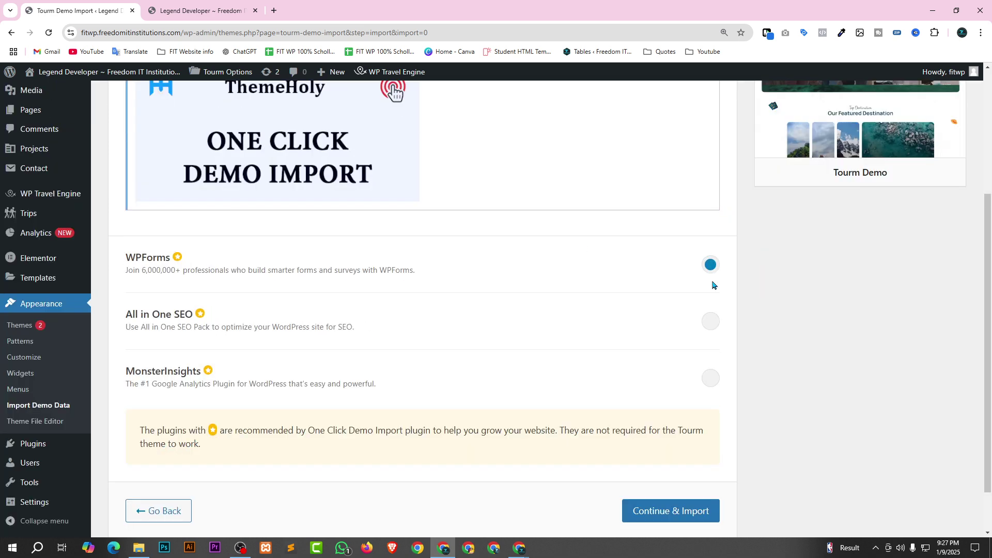
click(711, 321)
click(711, 373)
scroll(599, 362, down, 2)
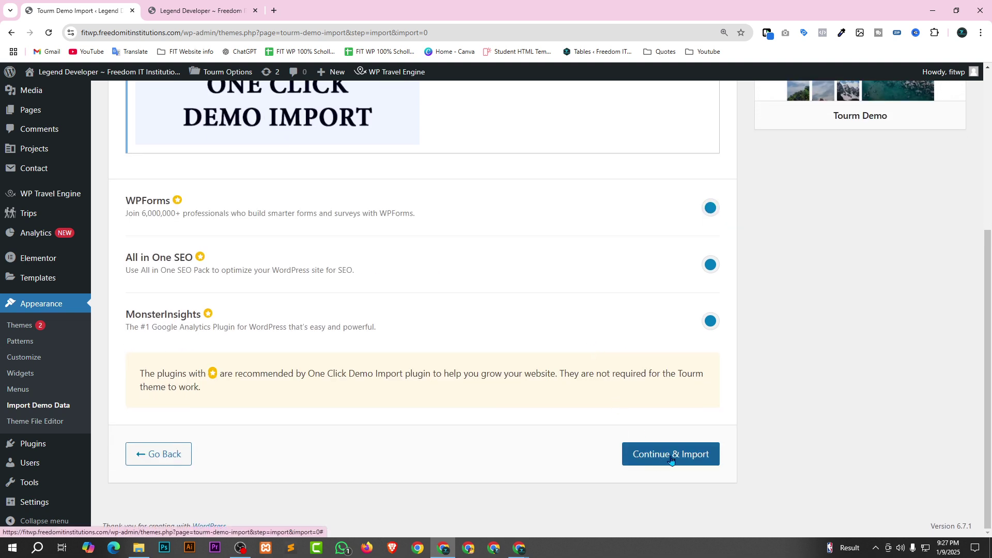
Run Continue & Import and wait until the Tourm demo reports Import Complete.
click(699, 453)
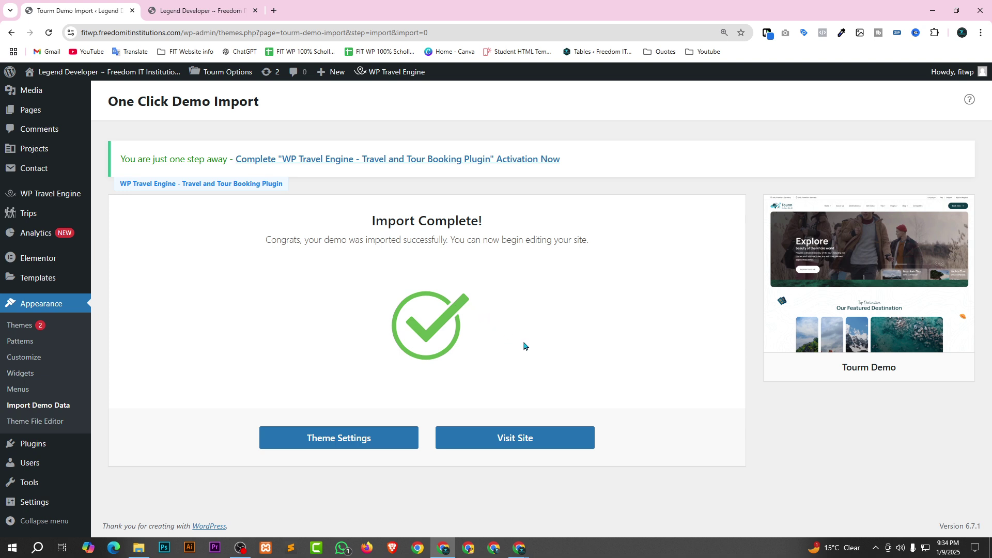
Reload the live site, skip the preloader, and scroll through the imported Tourm homepage.
click(207, 10)
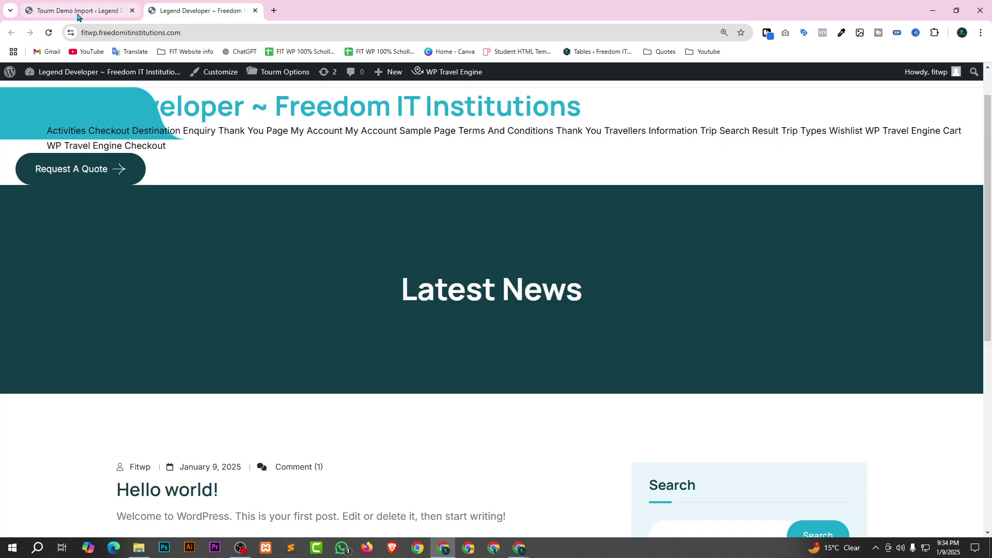
click(49, 32)
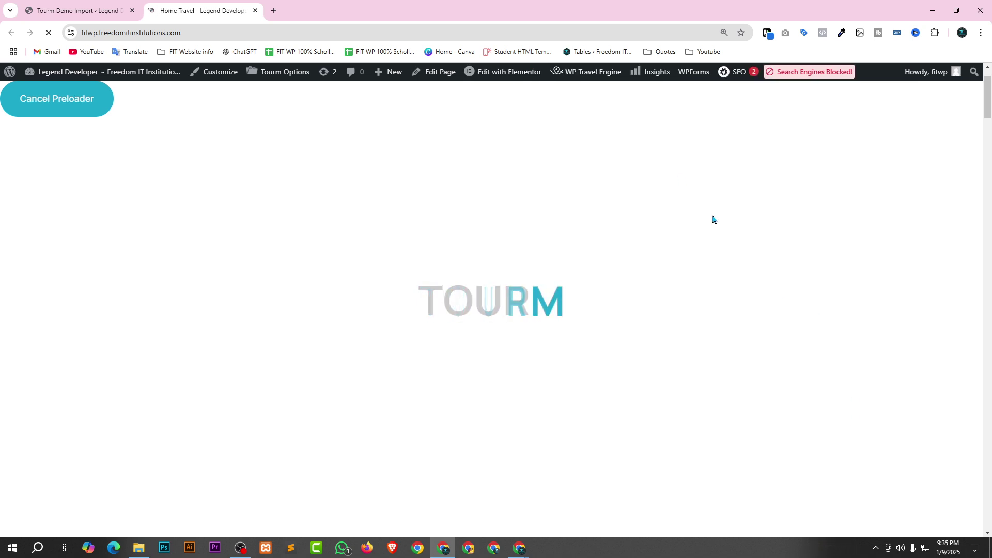
click(66, 105)
scroll(589, 302, down, 13)
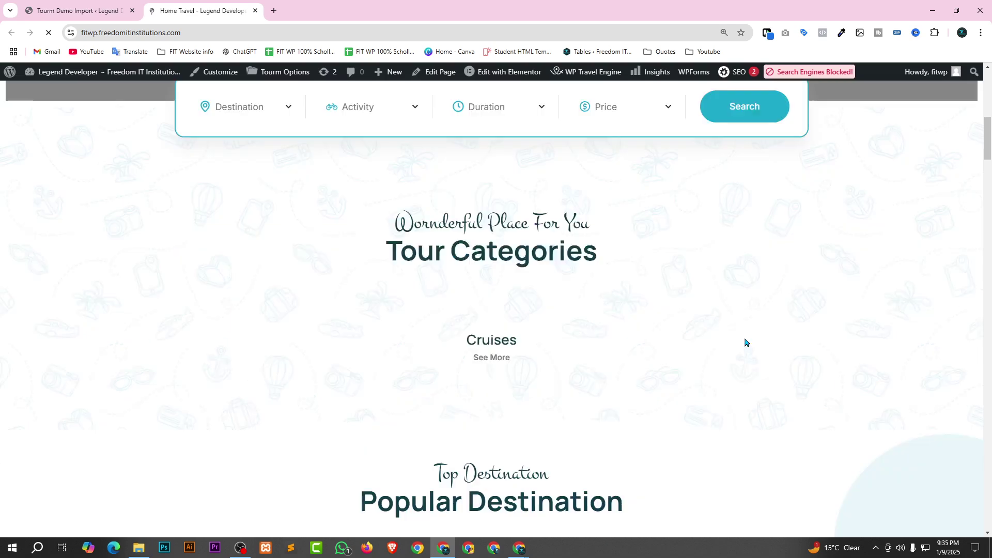
scroll(465, 356, down, 5)
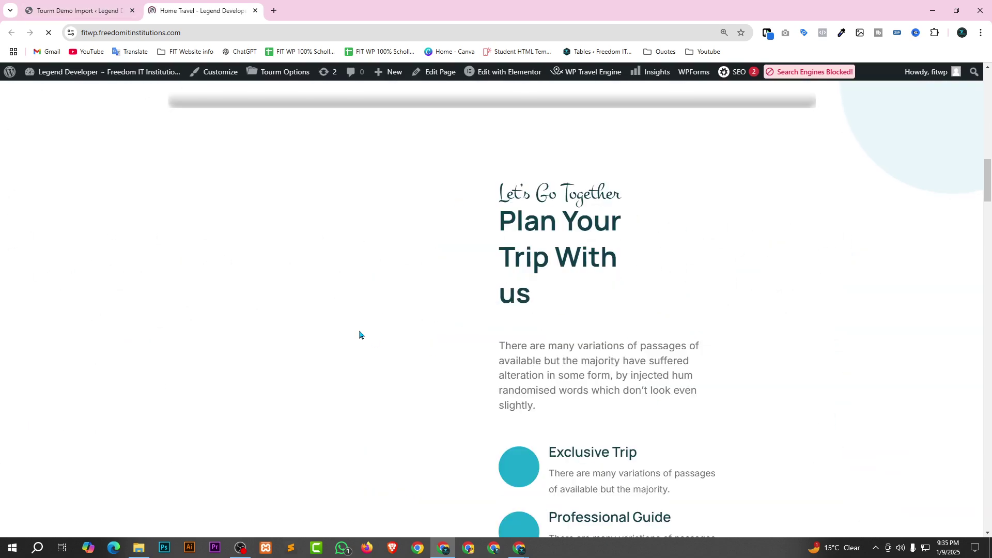
key(ctrl+0)
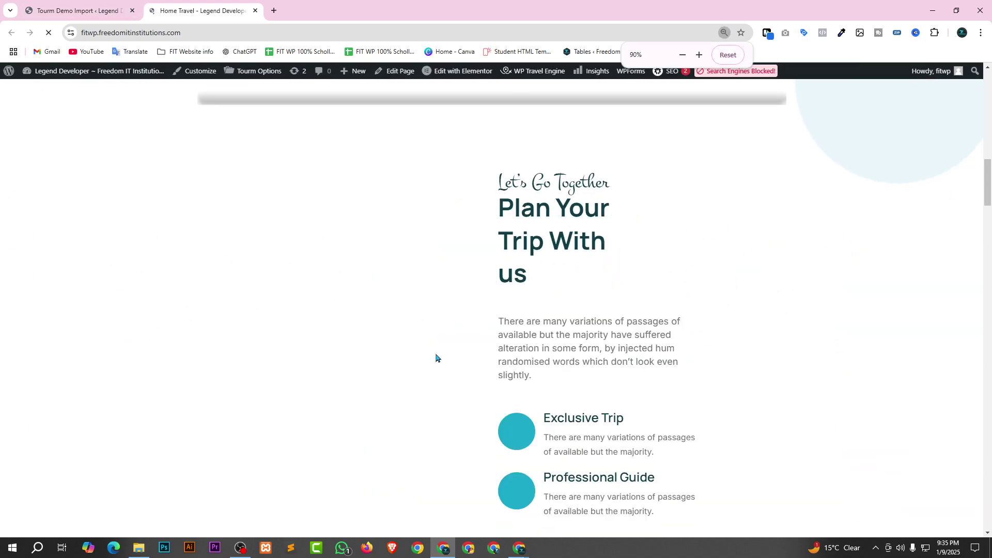
scroll(393, 270, up, 15)
scroll(387, 270, up, 3)
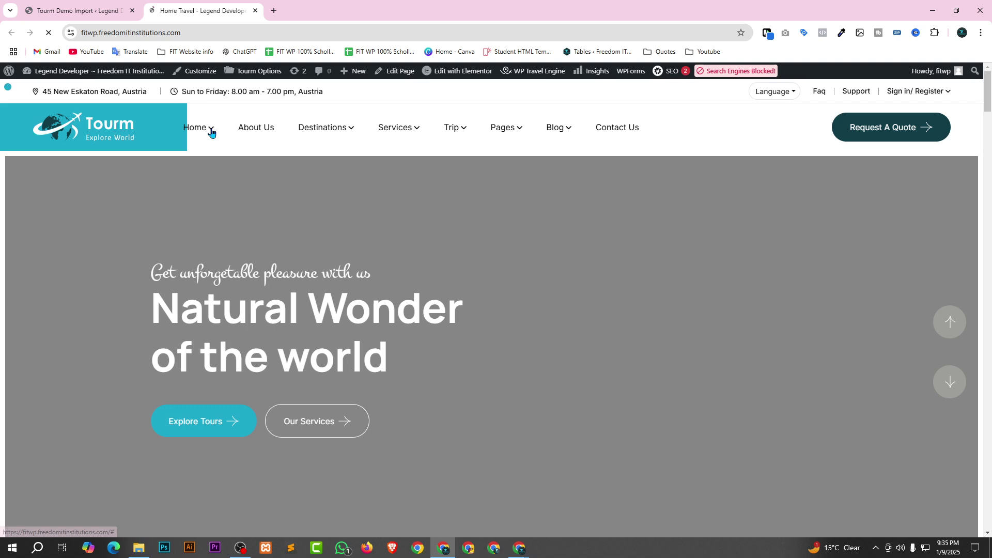
mouse_move(209, 130)
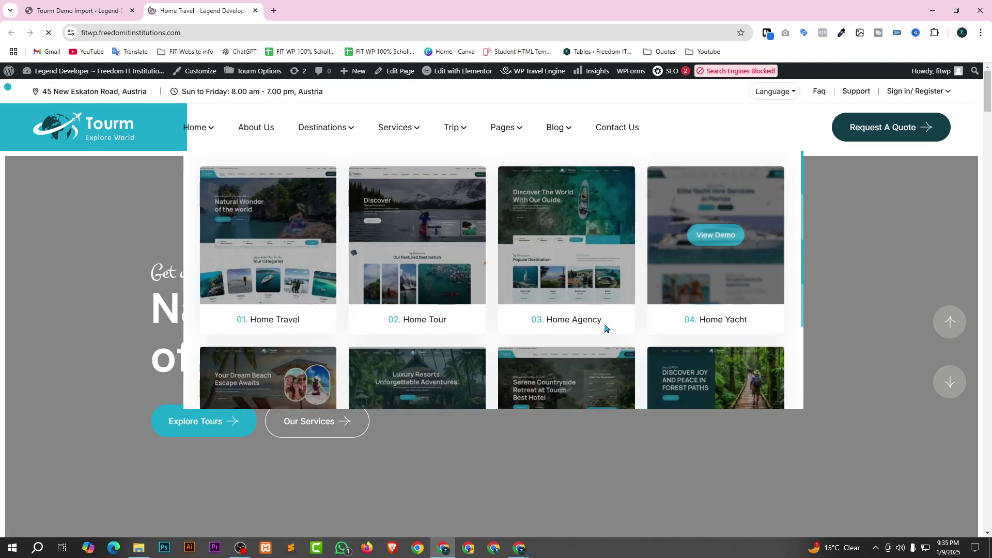
scroll(604, 326, down, 2)
scroll(517, 334, down, 1)
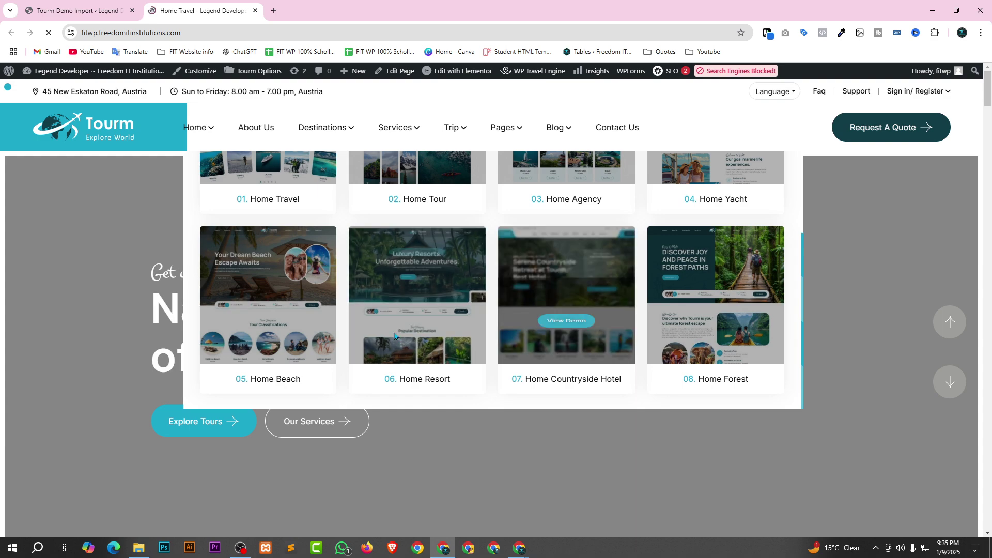
scroll(354, 199, up, 3)
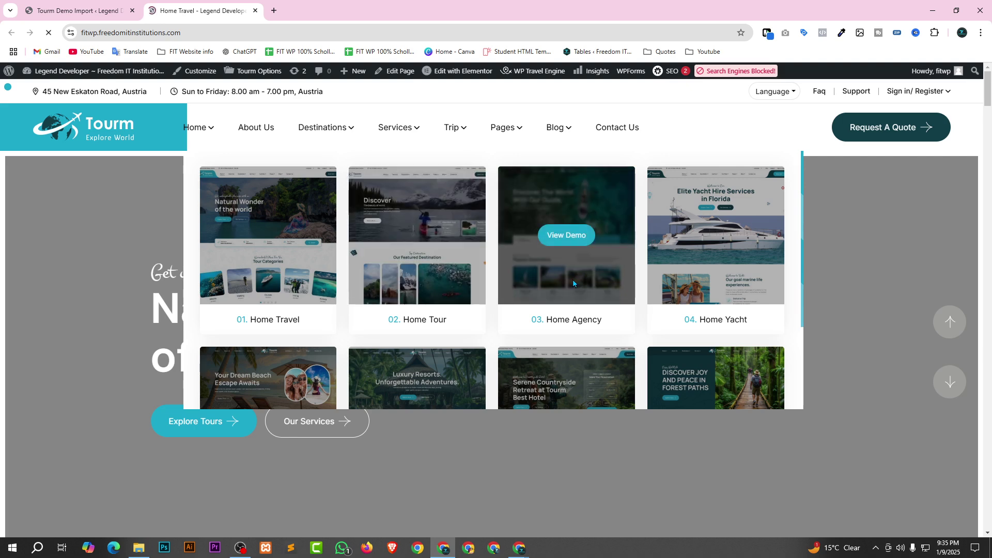
scroll(672, 284, down, 2)
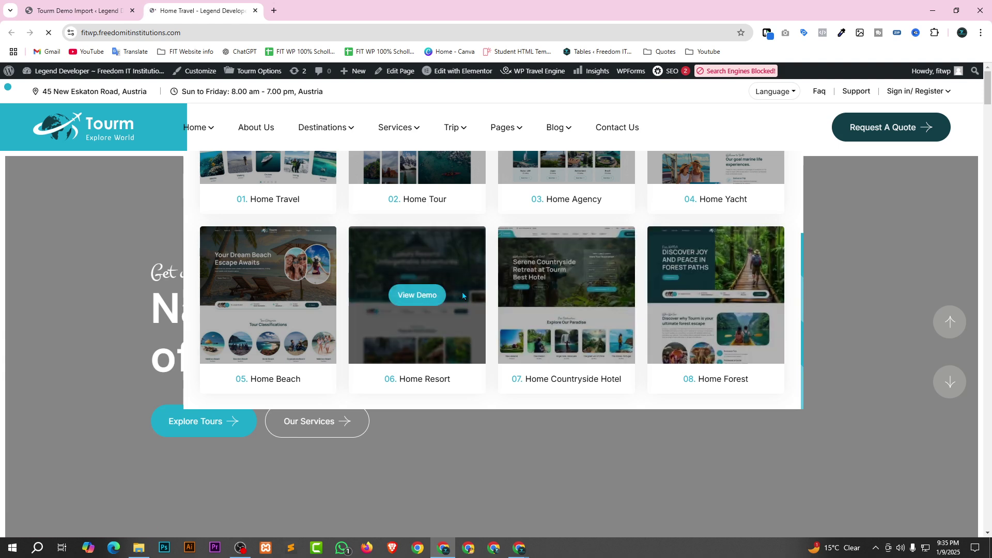
mouse_move(265, 299)
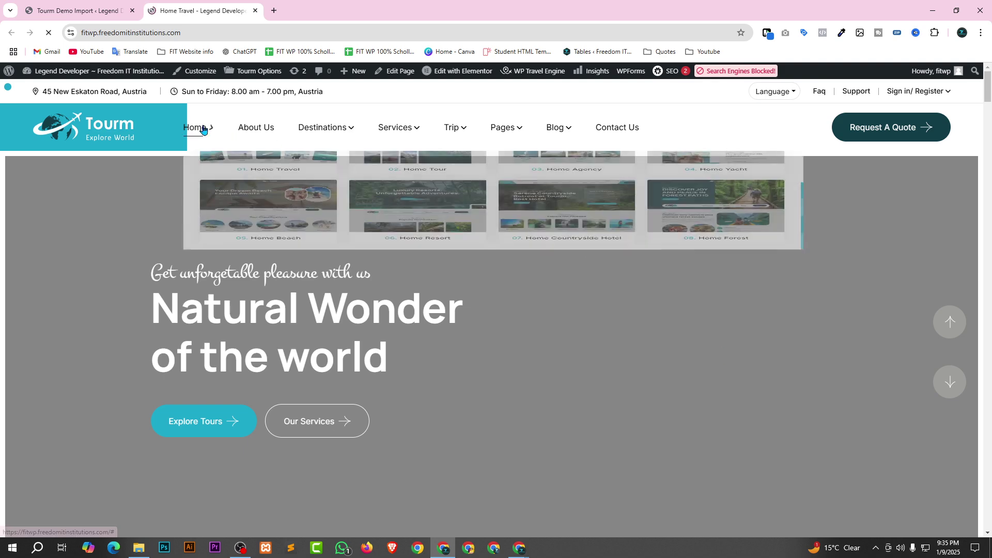
scroll(484, 269, up, 2)
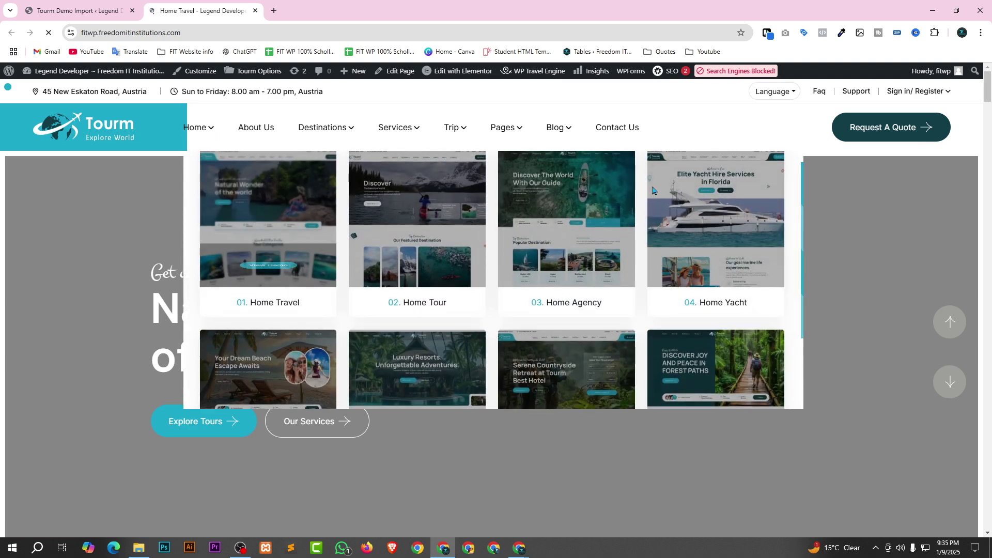
mouse_move(289, 229)
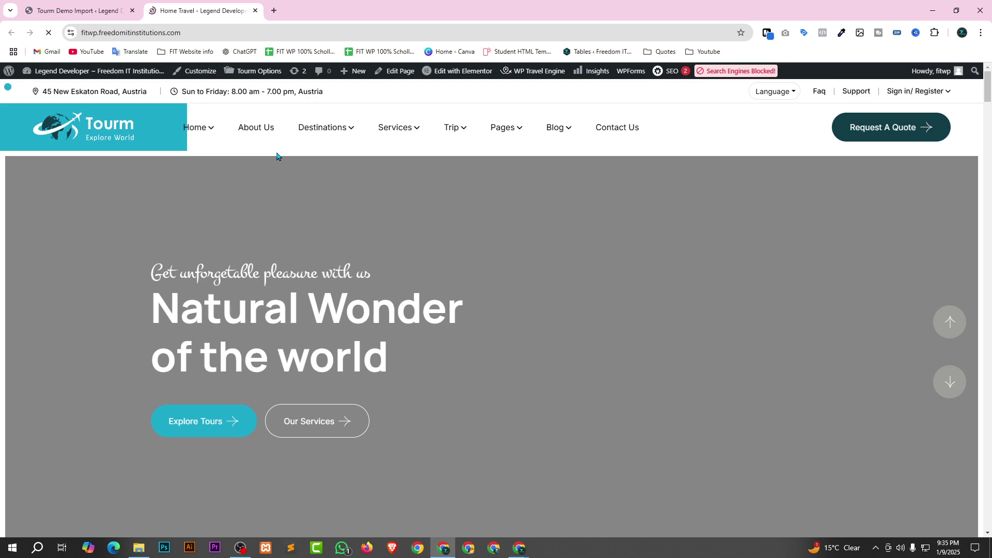
scroll(278, 156, down, 12)
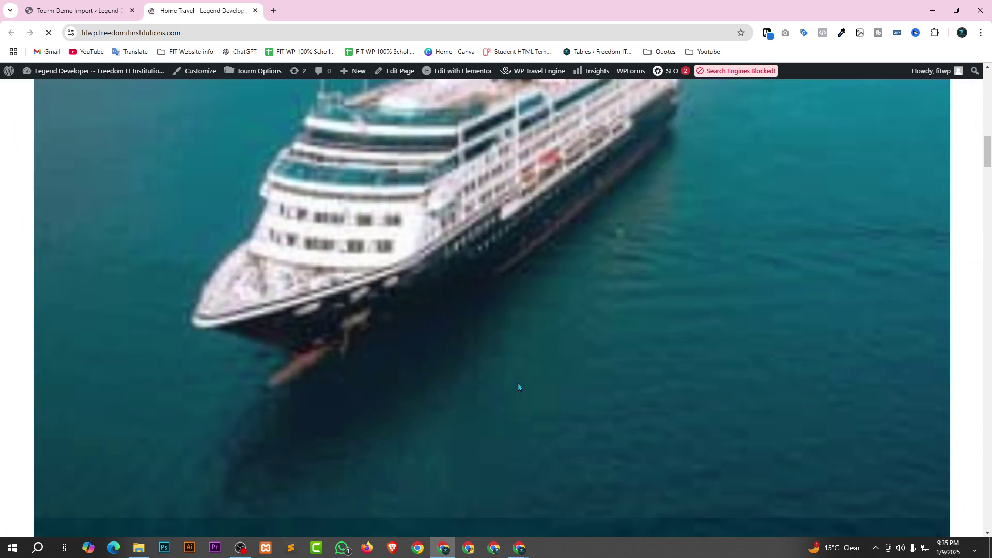
scroll(518, 383, up, 5)
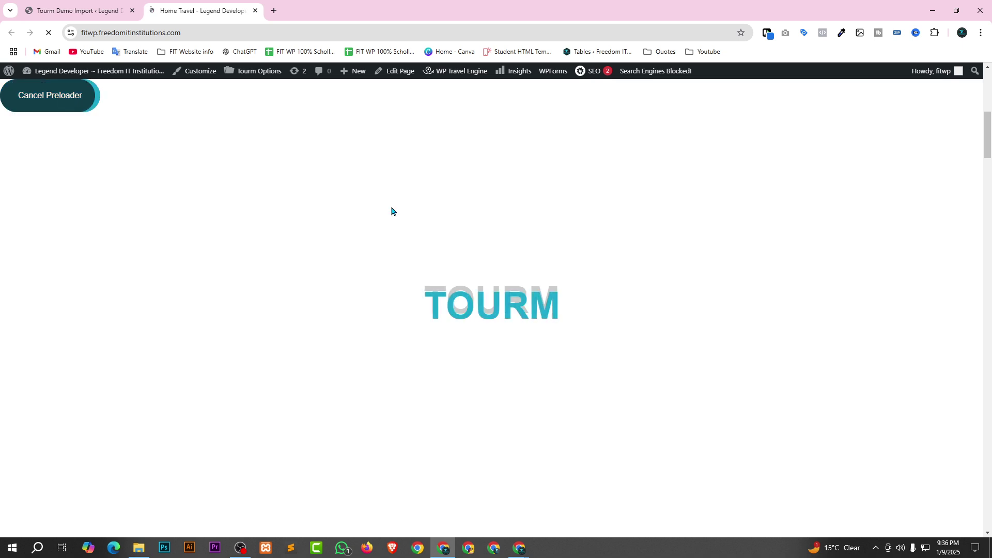
click(34, 98)
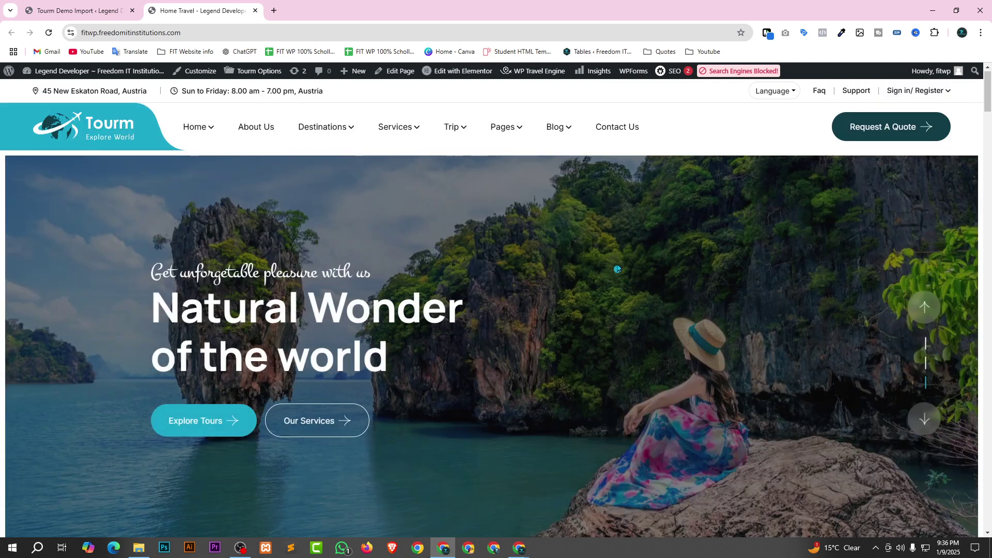
scroll(413, 271, down, 9)
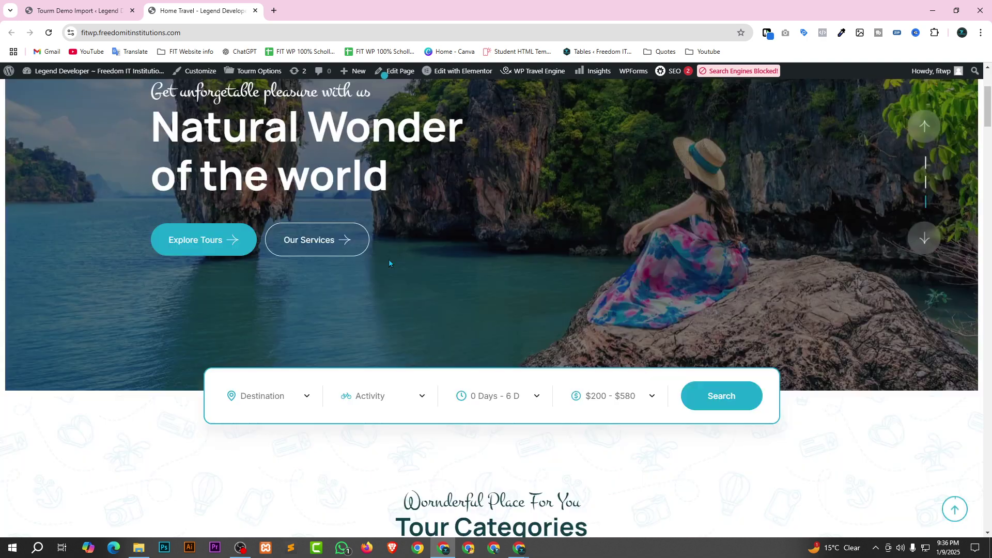
scroll(413, 270, down, 5)
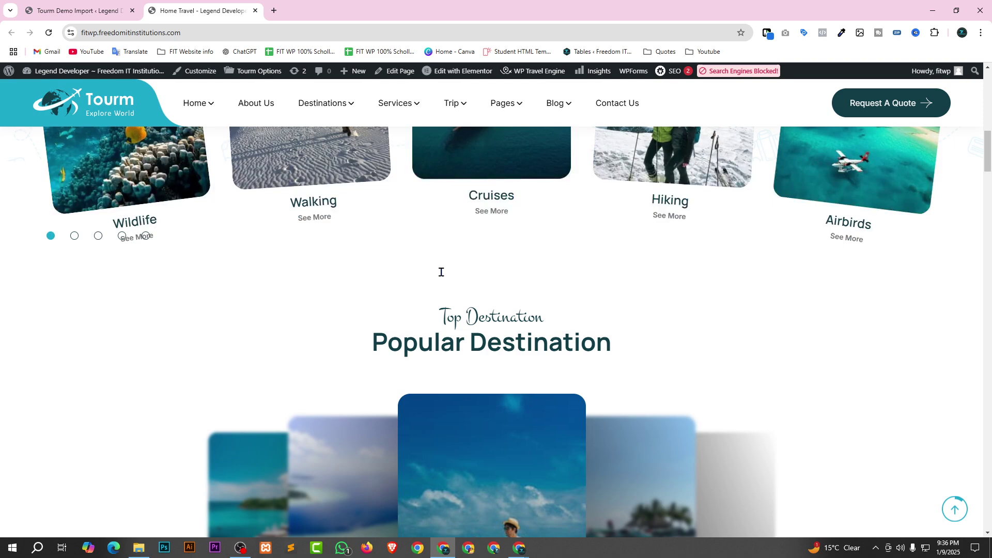
scroll(441, 272, down, 8)
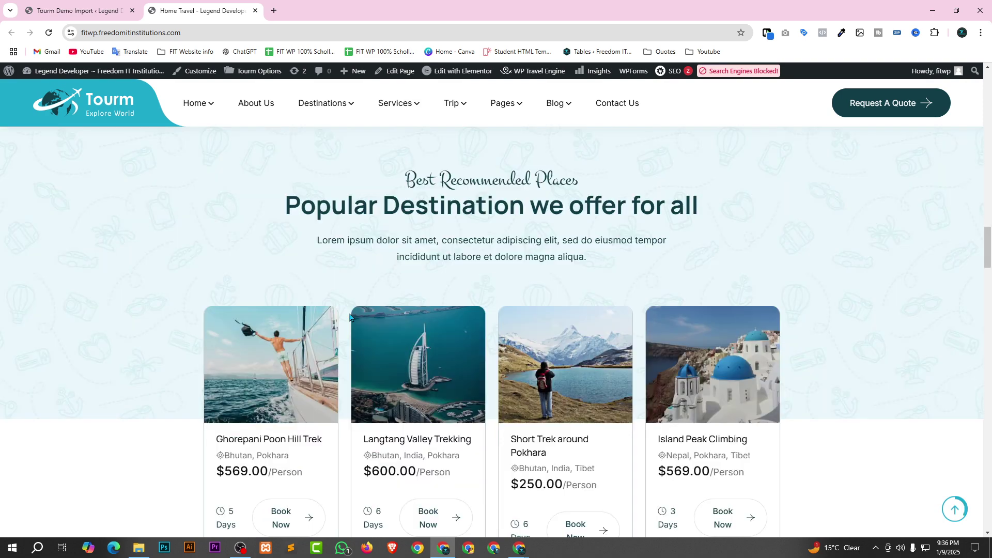
scroll(350, 317, down, 10)
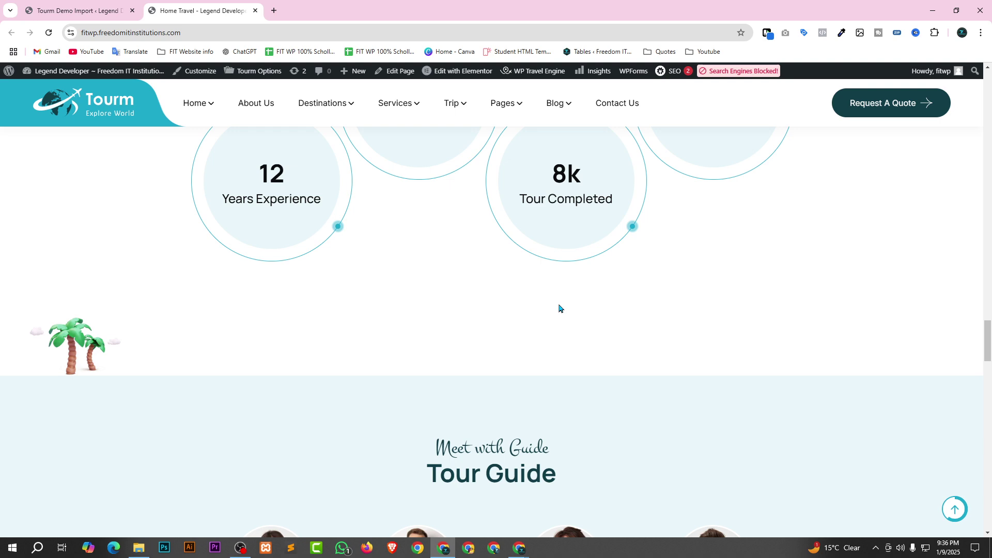
scroll(559, 309, down, 15)
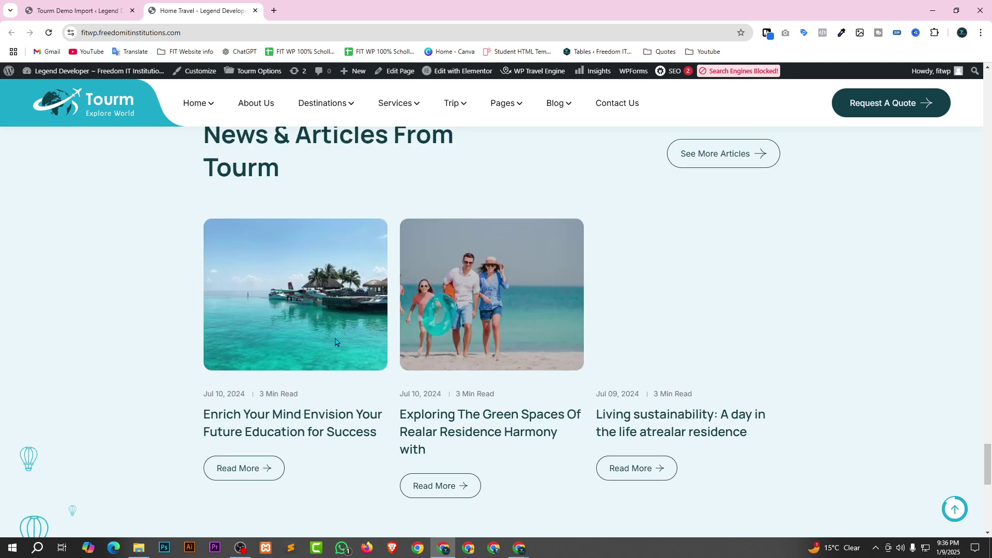
scroll(335, 342, down, 10)
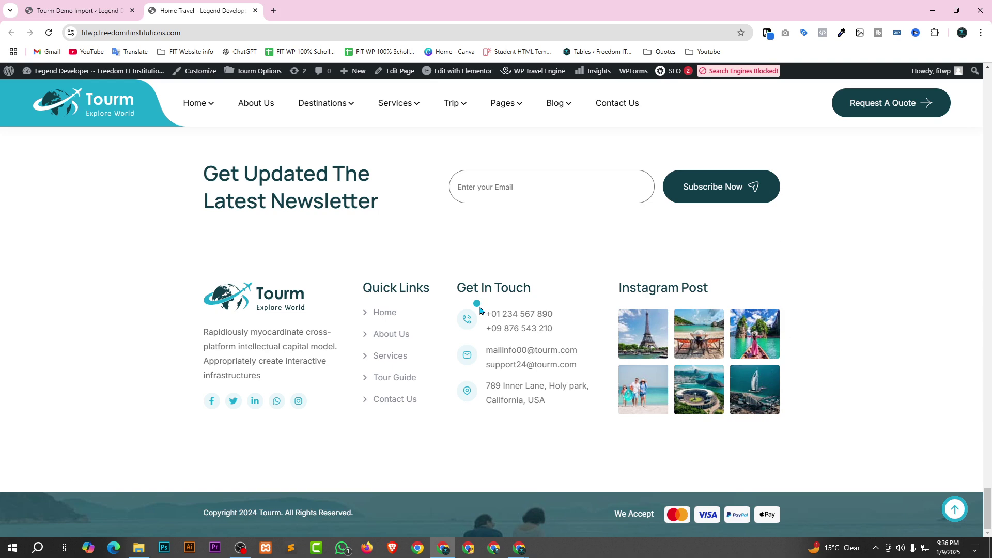
scroll(465, 307, up, 15)
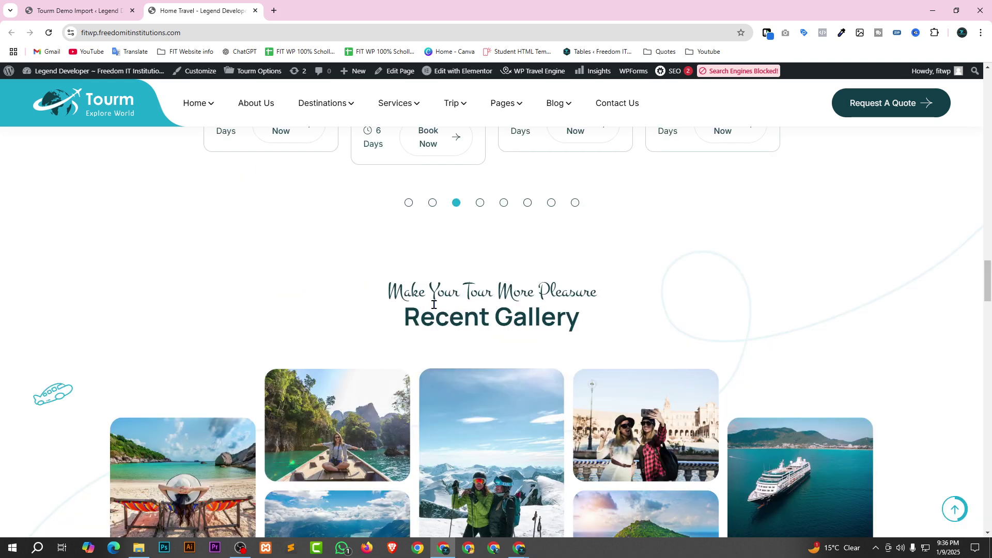
scroll(429, 297, up, 10)
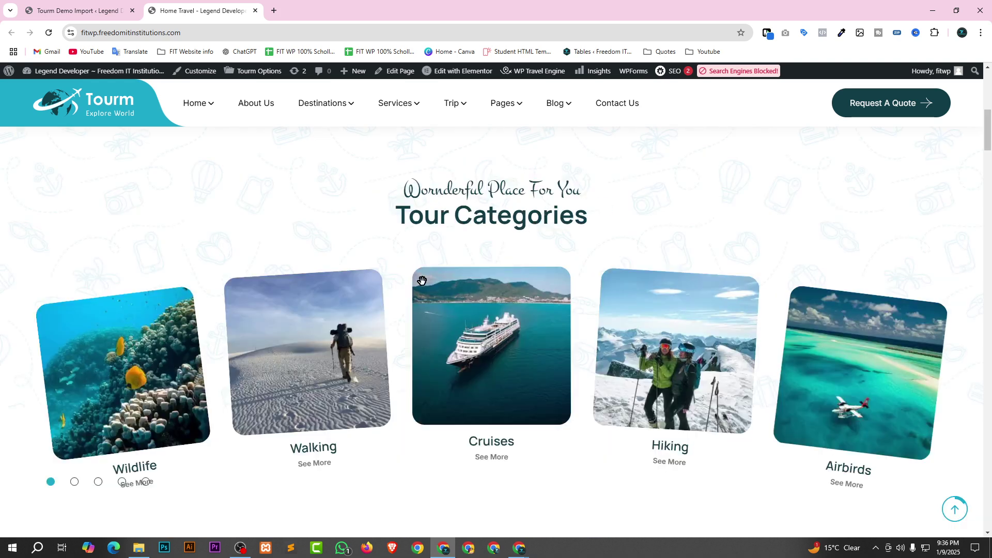
scroll(910, 363, up, 10)
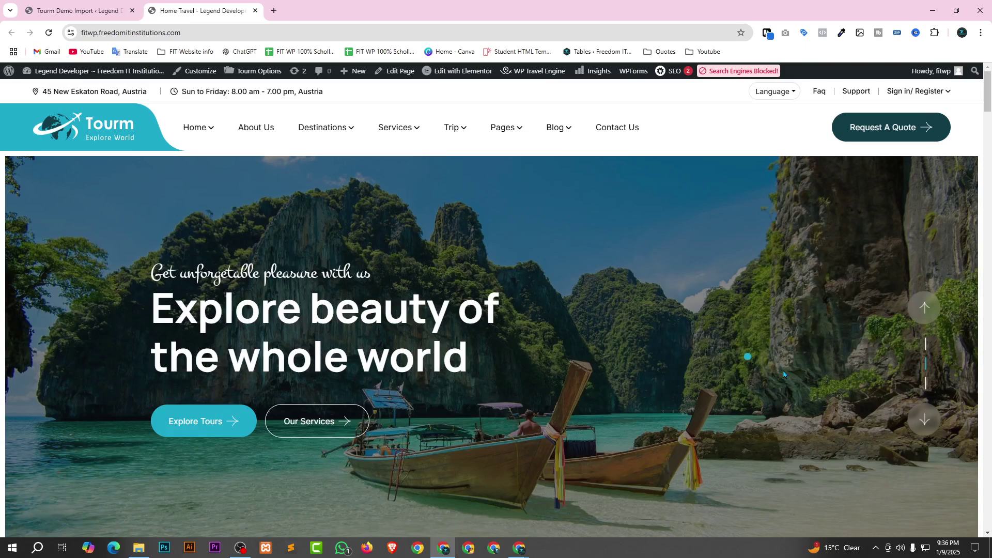
Advance the homepage hero slider through three slides.
click(924, 425)
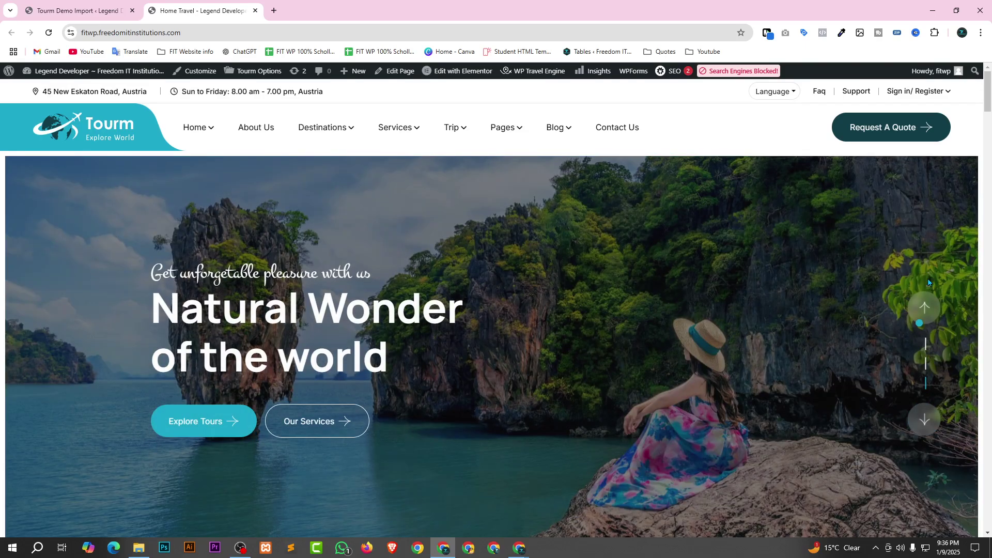
click(924, 421)
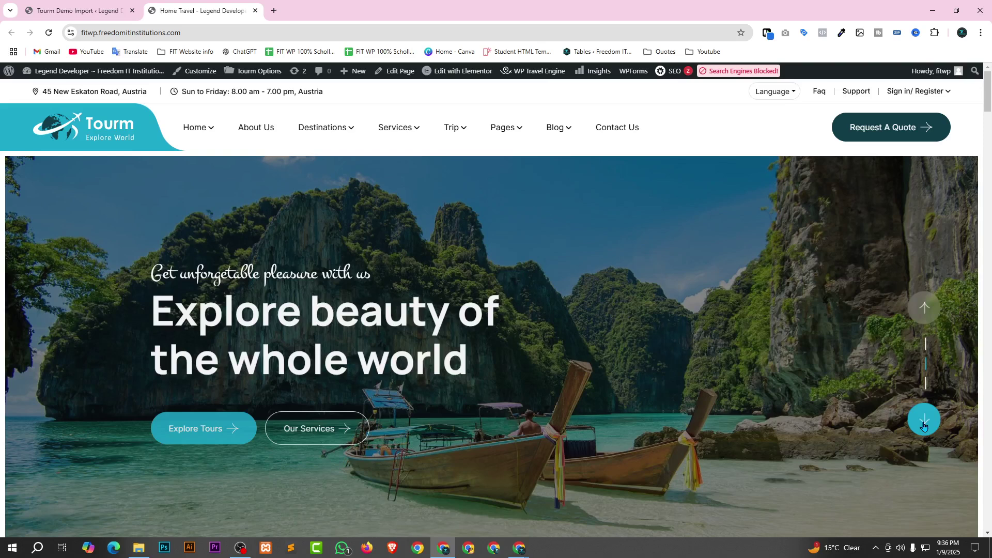
click(924, 422)
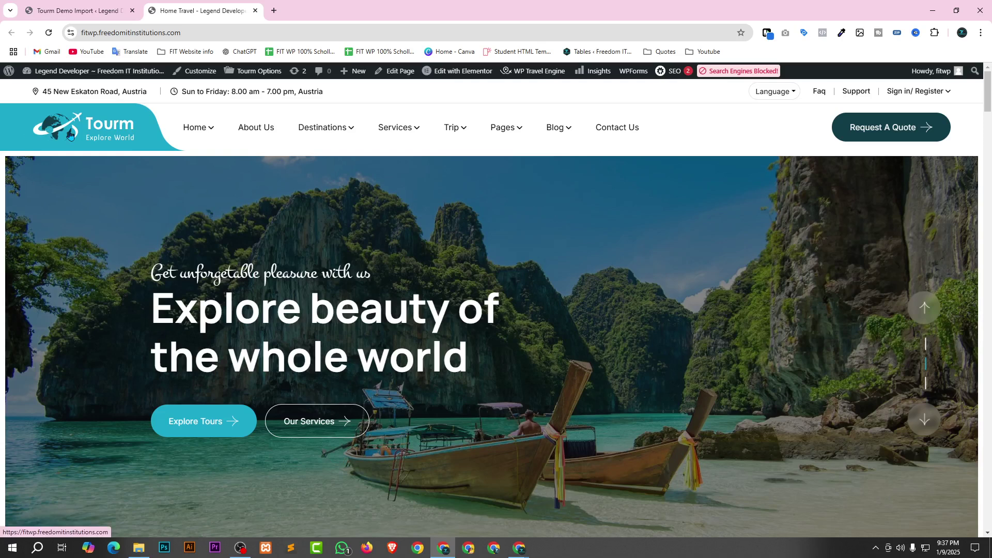
Return to the One Click Demo Import tab showing Import Complete.
mouse_move(197, 127)
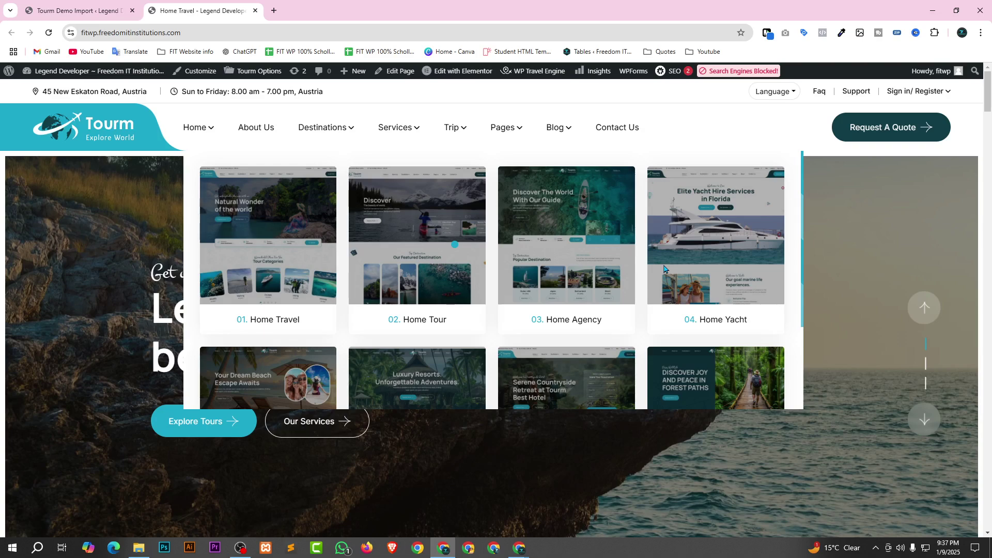
mouse_move(499, 136)
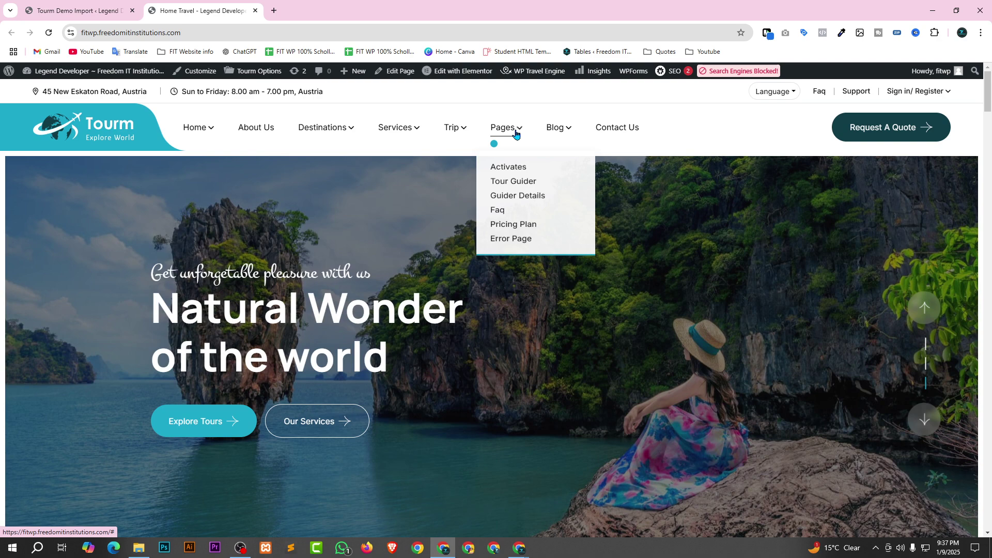
key(ctrl+Tab)
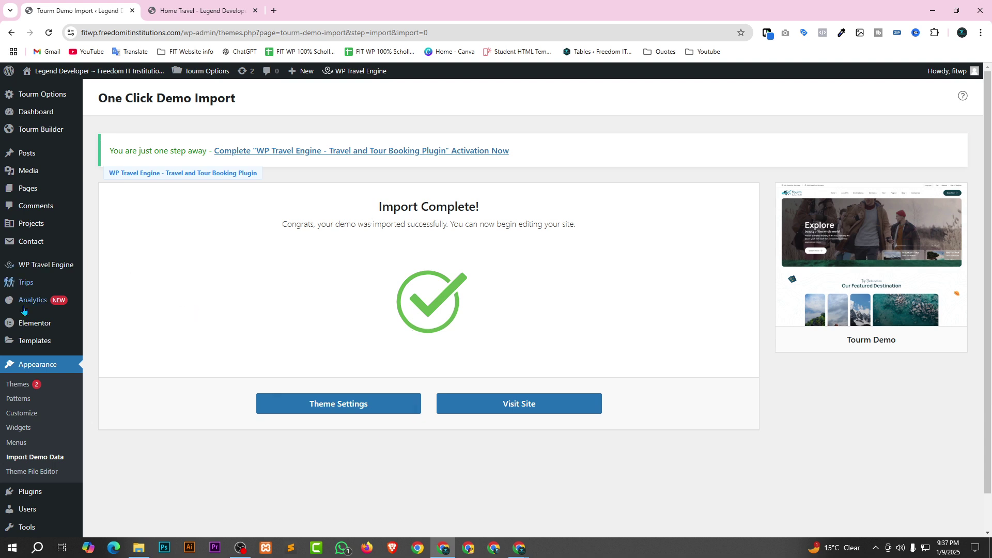
Open Tourm Builder > Header Builder to list Header One and Header Two.
scroll(31, 299, down, 1)
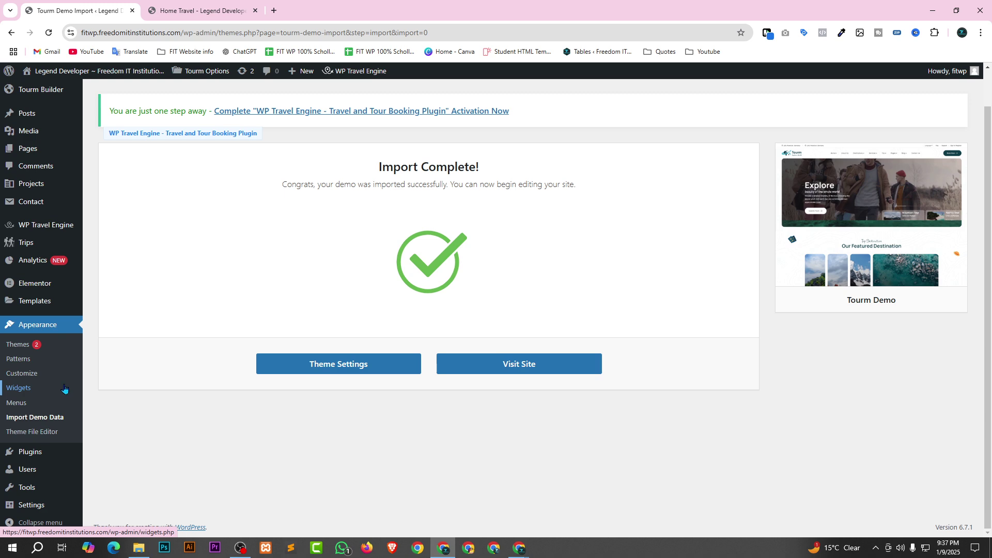
scroll(35, 498, up, 1)
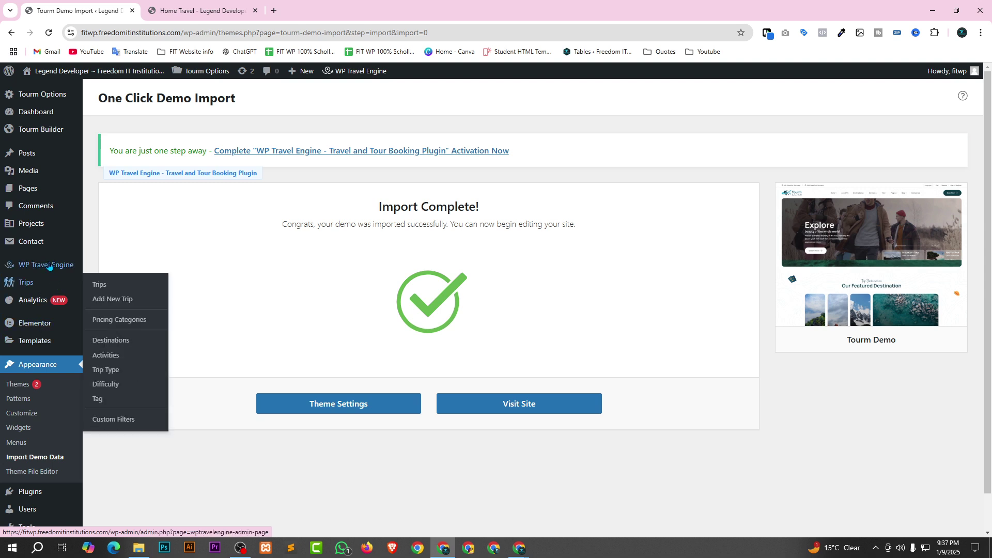
mouse_move(47, 134)
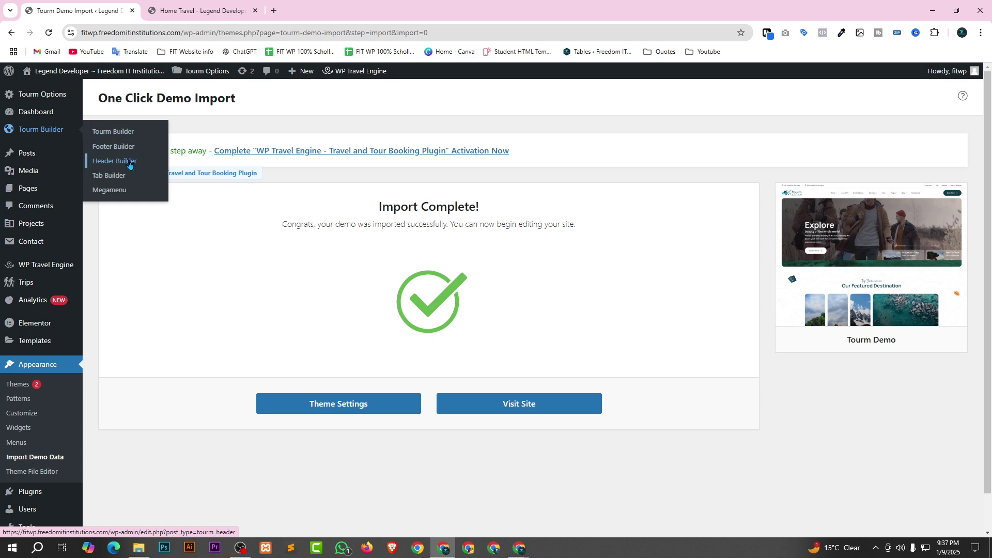
click(125, 162)
click(186, 10)
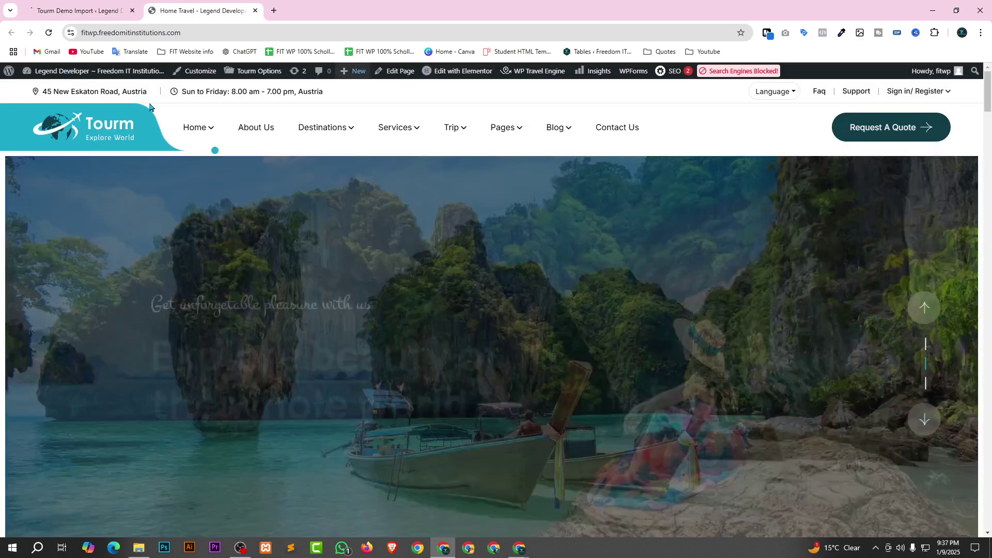
click(73, 4)
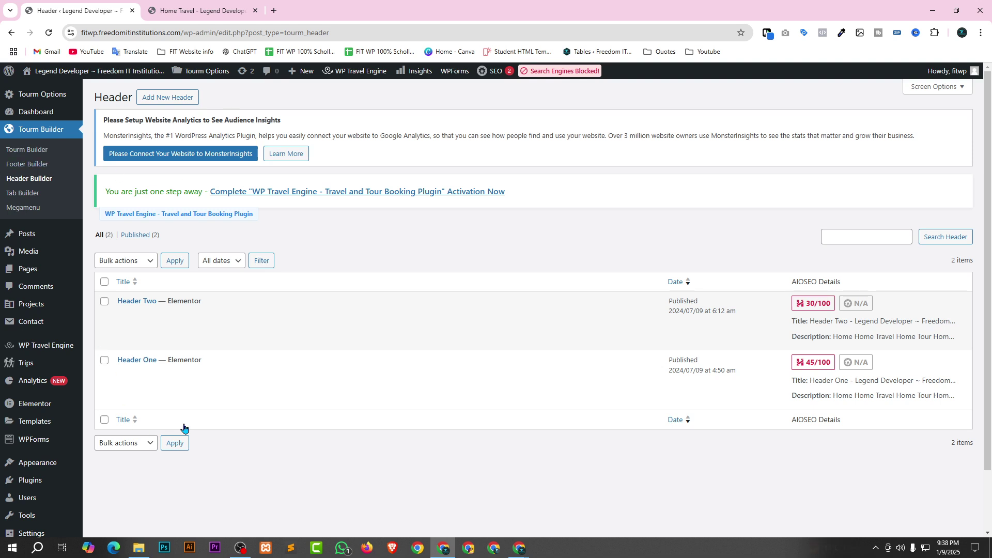
Open Header One's front-end preview in a new tab.
mouse_move(242, 376)
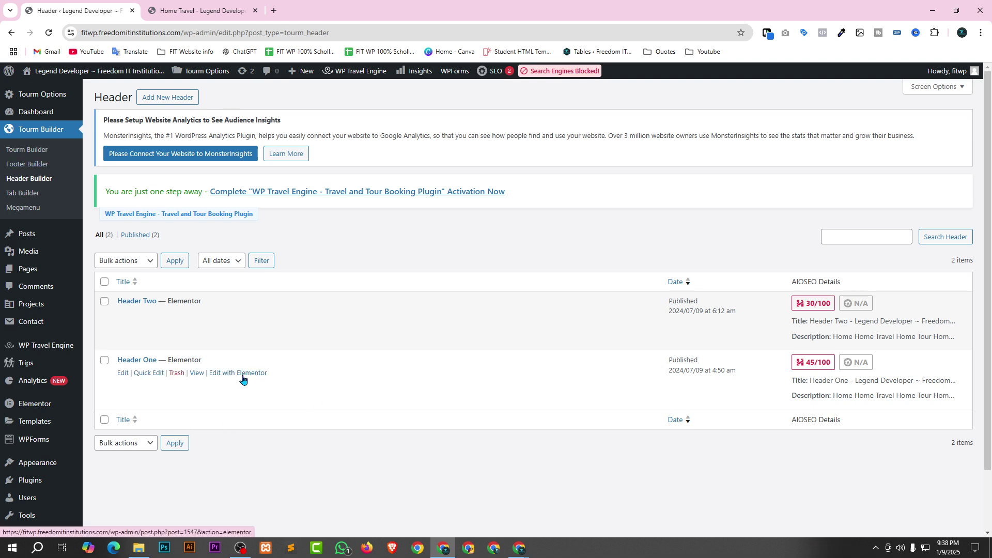
right_click(196, 373)
click(213, 392)
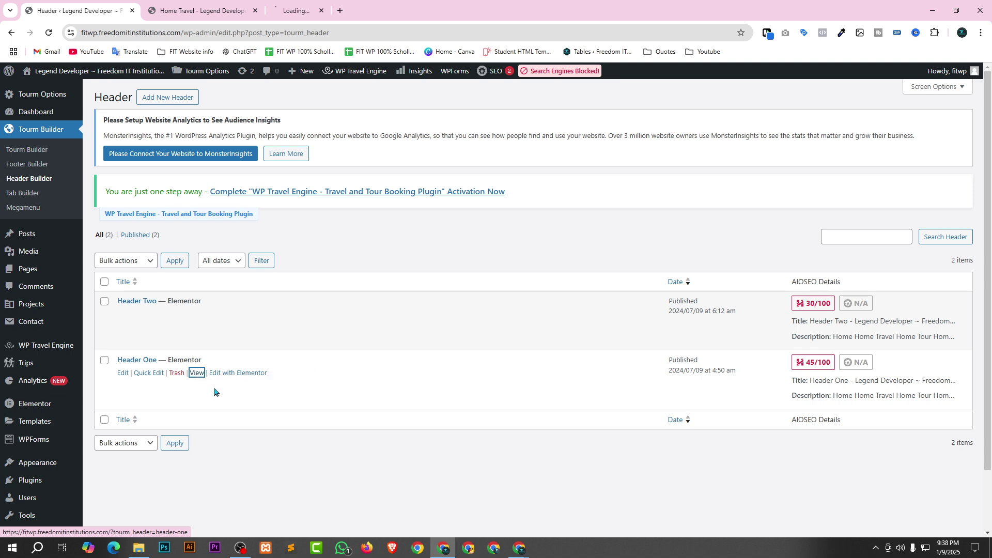
click(299, 9)
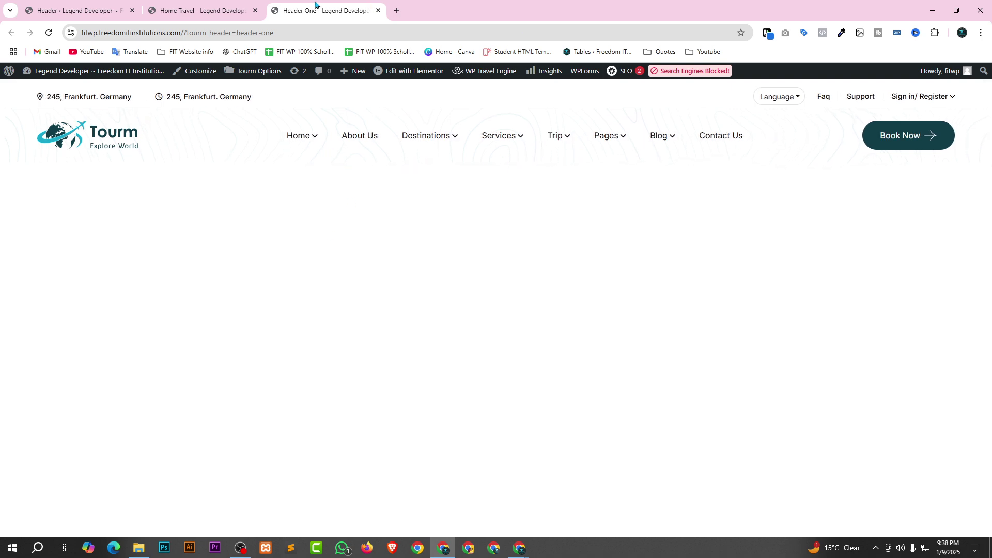
Compare the Header One preview with the Home Travel homepage, then return to the header list.
click(191, 8)
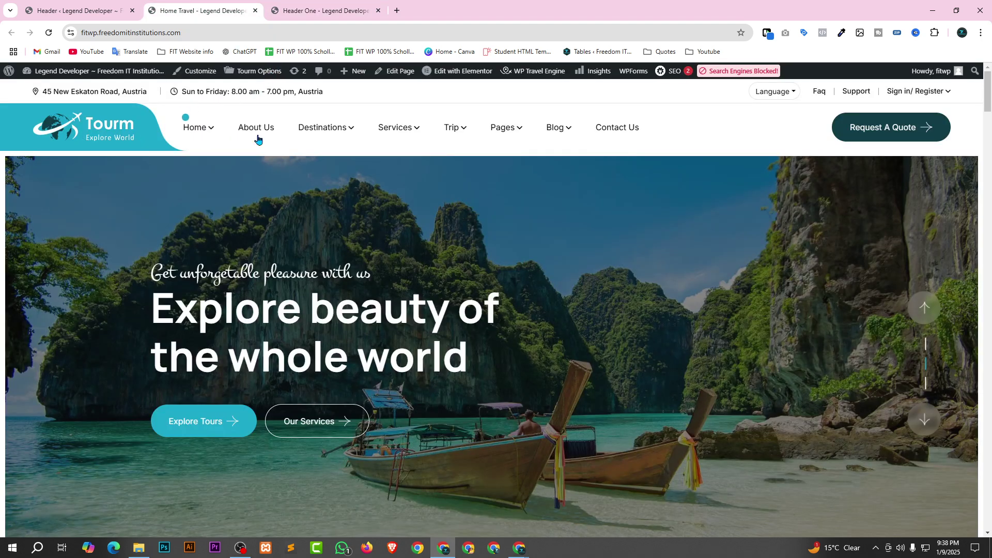
click(309, 7)
click(217, 4)
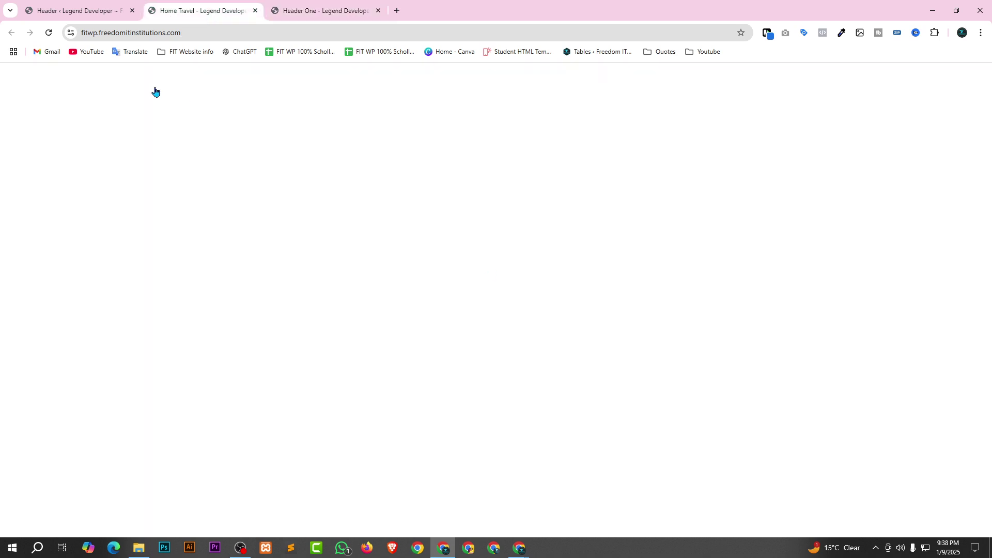
click(77, 10)
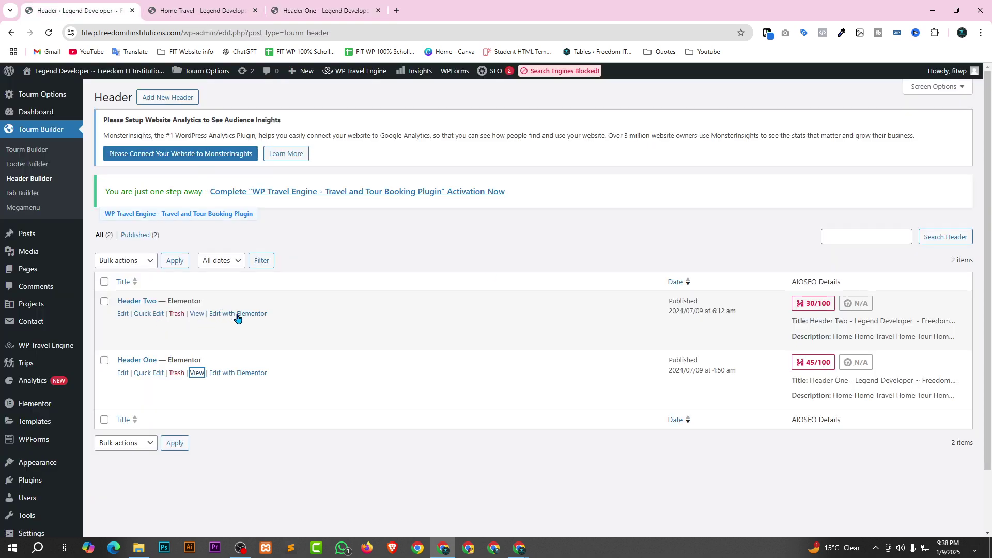
Open Header Two's preview in a new tab and compare it with the homepage and Header One preview.
right_click(197, 313)
click(213, 327)
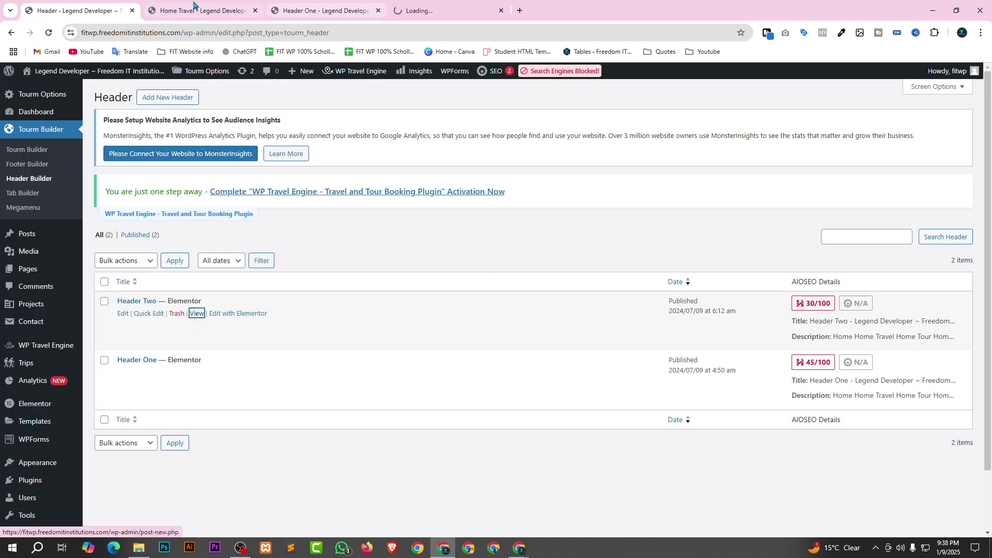
click(175, 10)
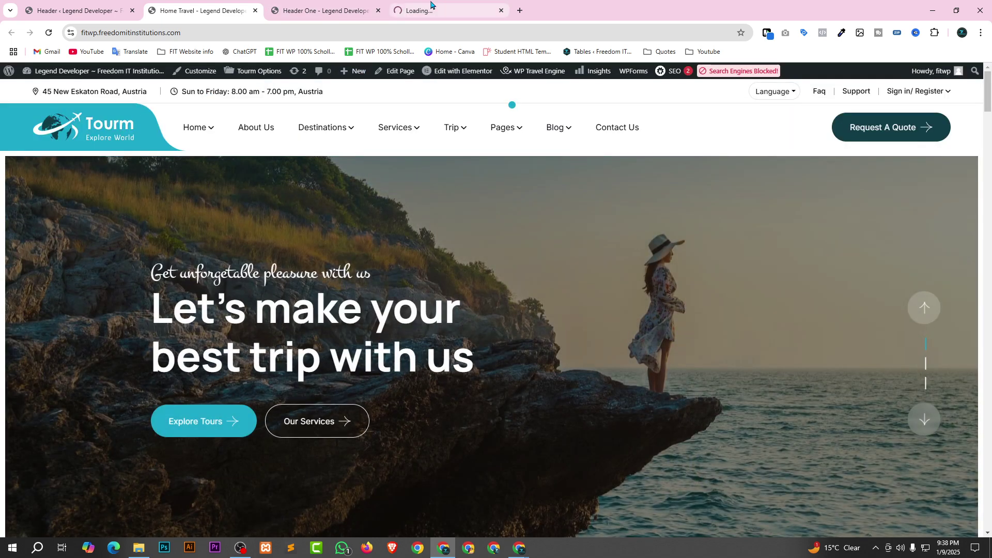
click(430, 6)
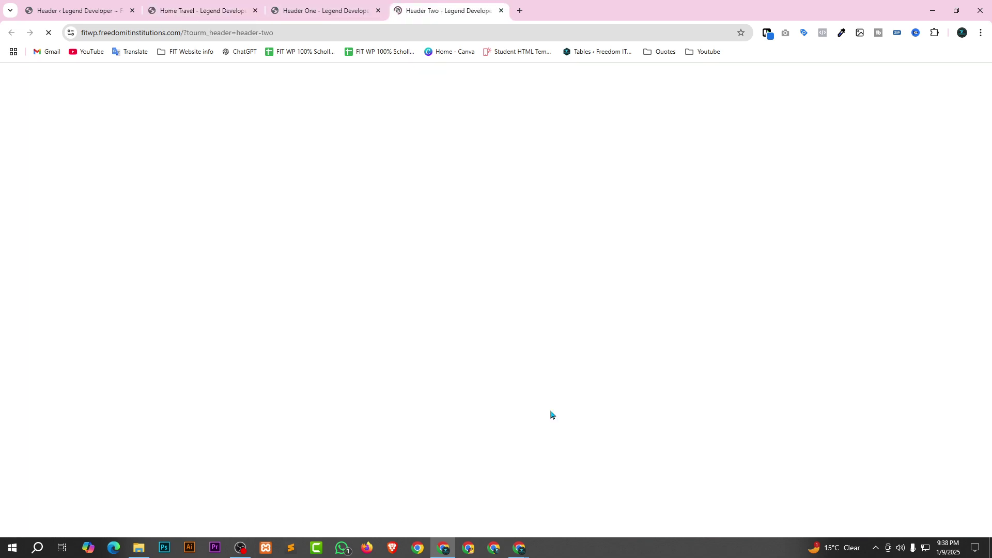
key(ctrl+2)
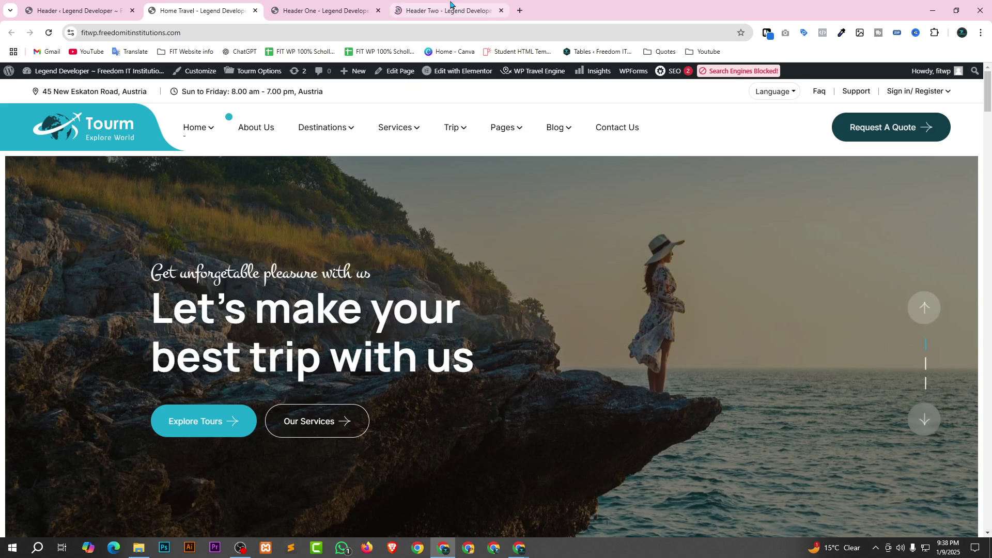
click(450, 5)
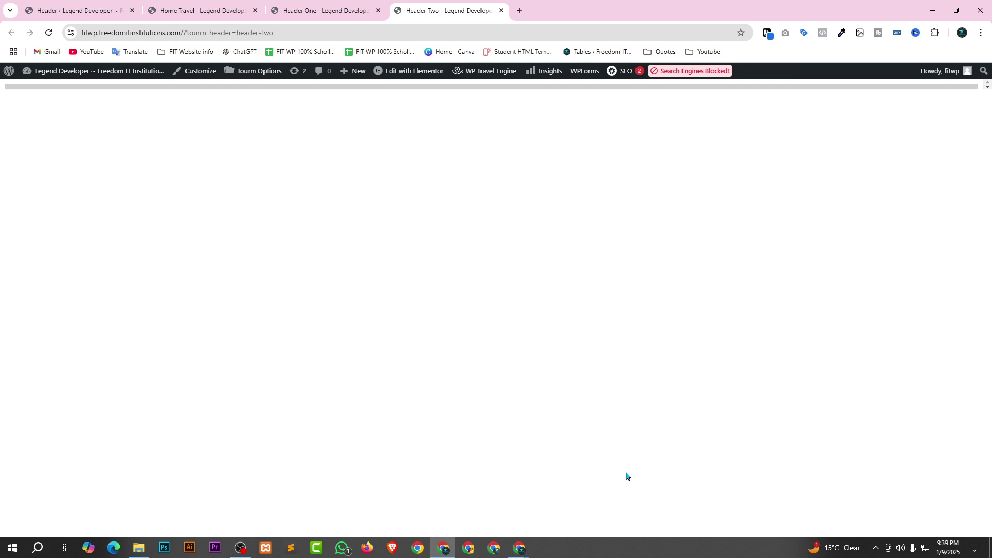
click(335, 7)
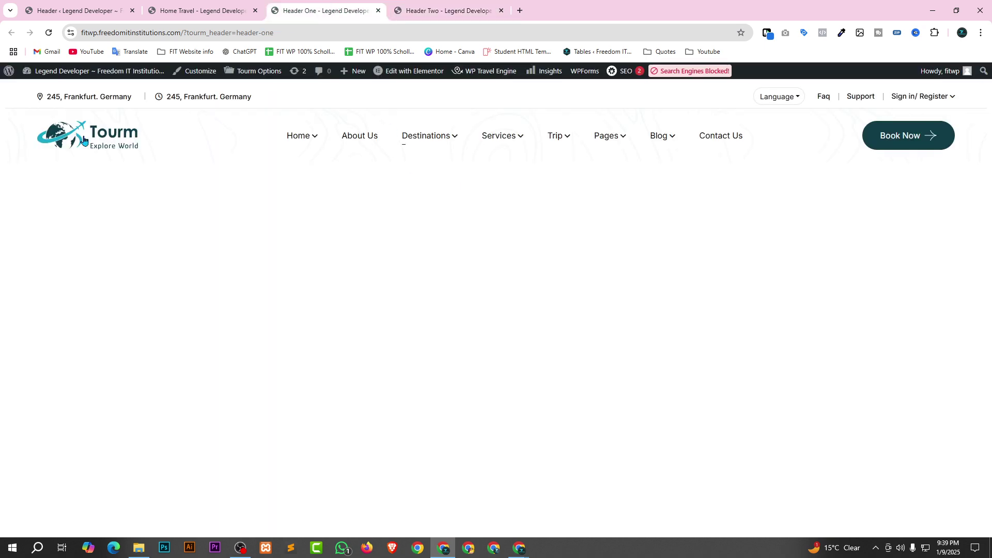
click(439, 9)
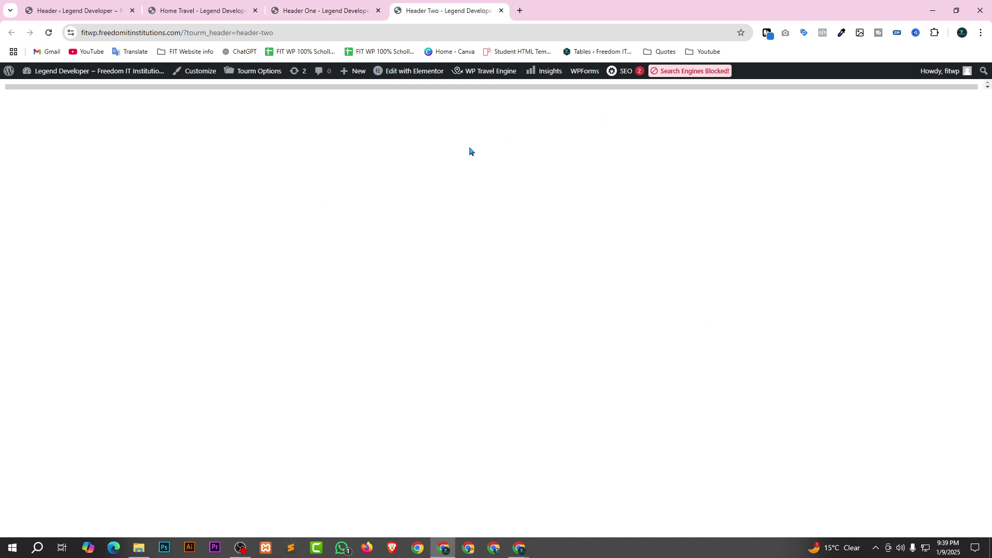
Zoom and reload the blank Header Two preview, then close it and return to the homepage.
key(ctrl+minus)
key(ctrl+plus)
key(ctrl+plus)
key(ctrl+plus)
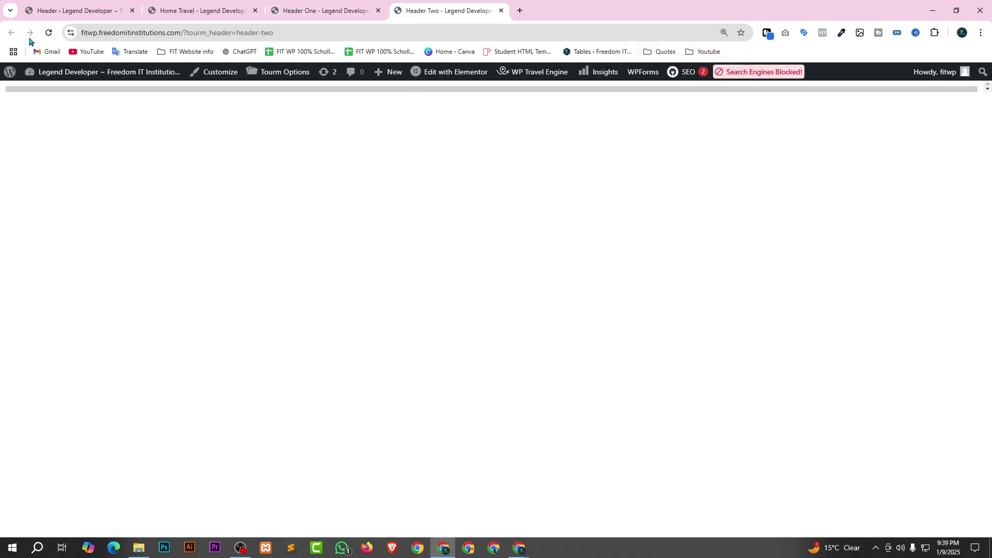
key(F5)
click(48, 32)
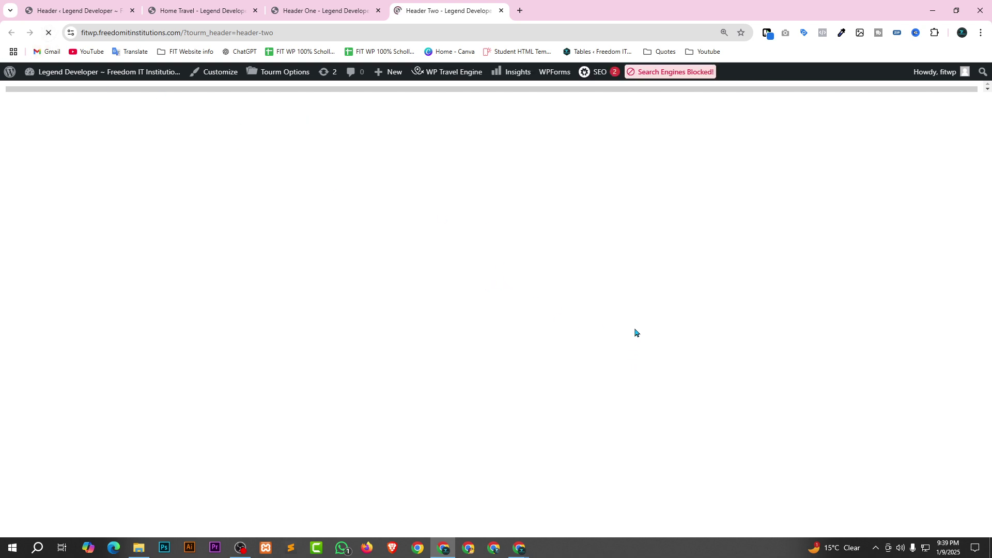
click(500, 11)
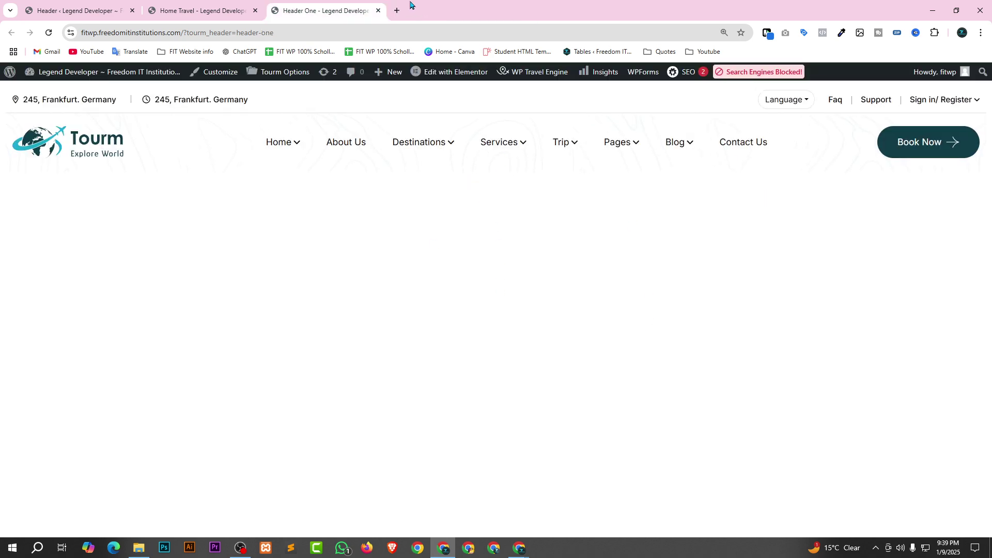
click(201, 8)
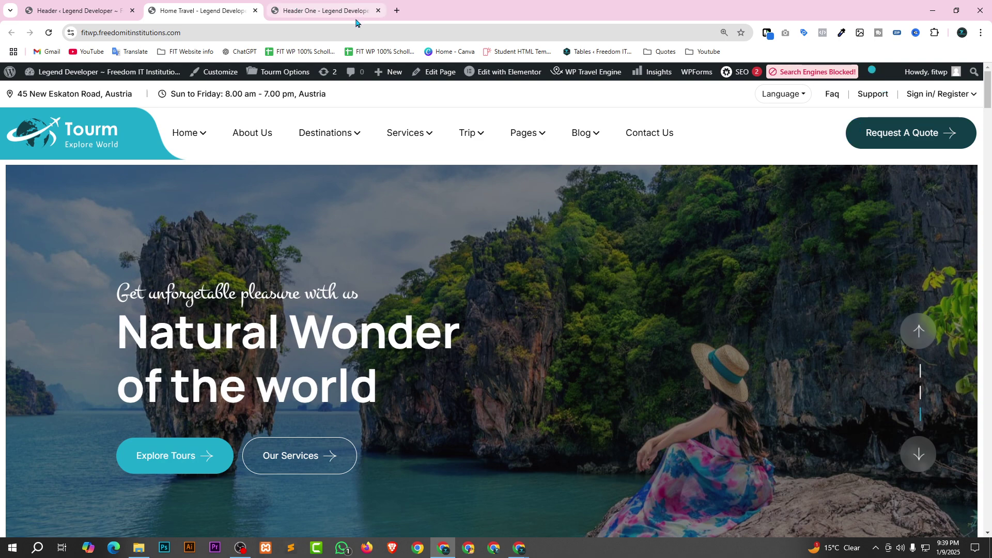
Open Tourm Options from the admin bar, then review the Header One and Header Two list on the Header Builder page.
mouse_move(504, 72)
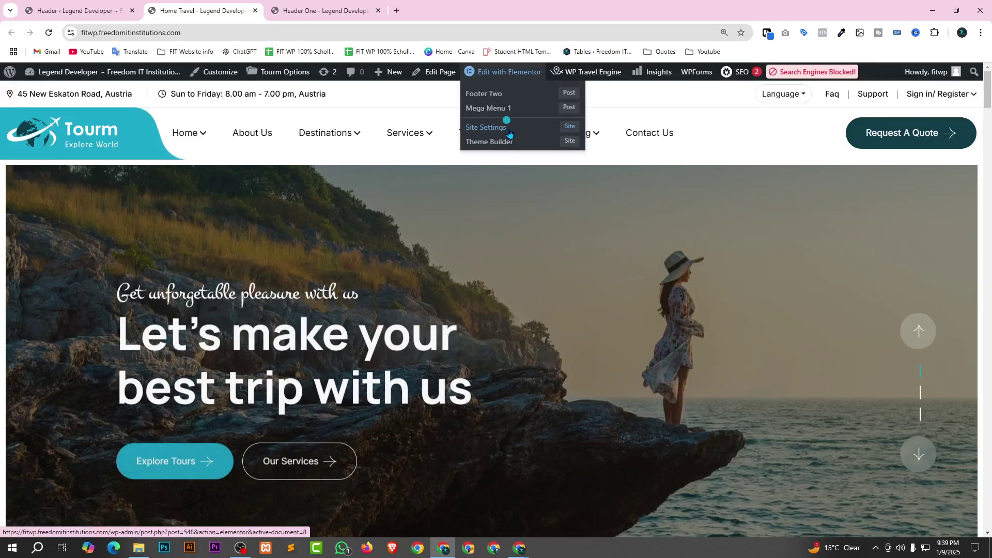
click(290, 73)
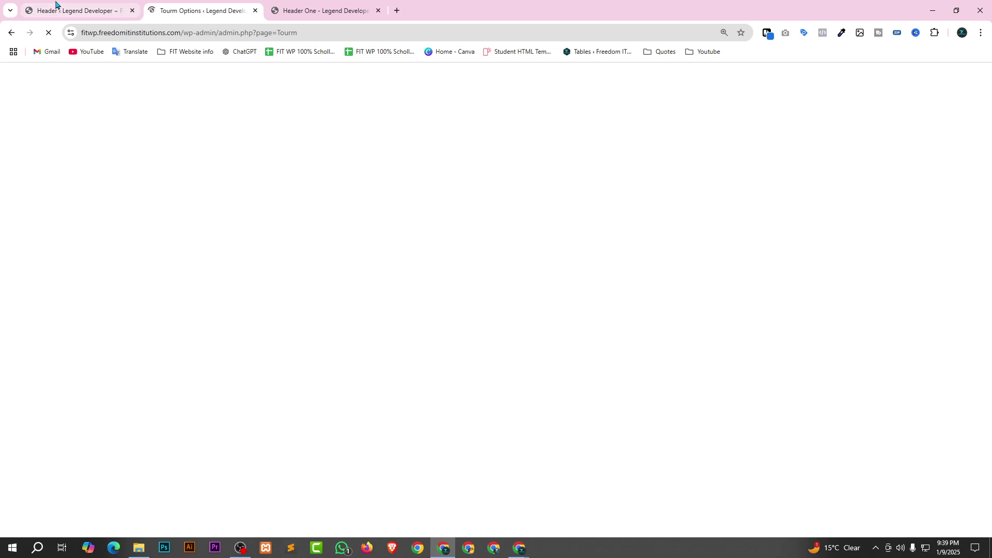
click(72, 9)
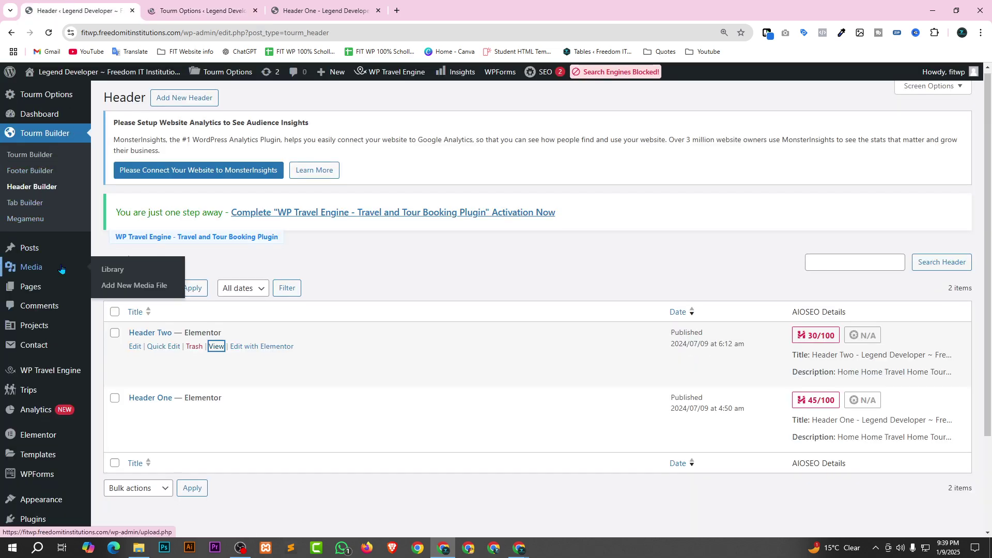
scroll(58, 269, down, 2)
scroll(55, 259, down, 1)
mouse_move(55, 259)
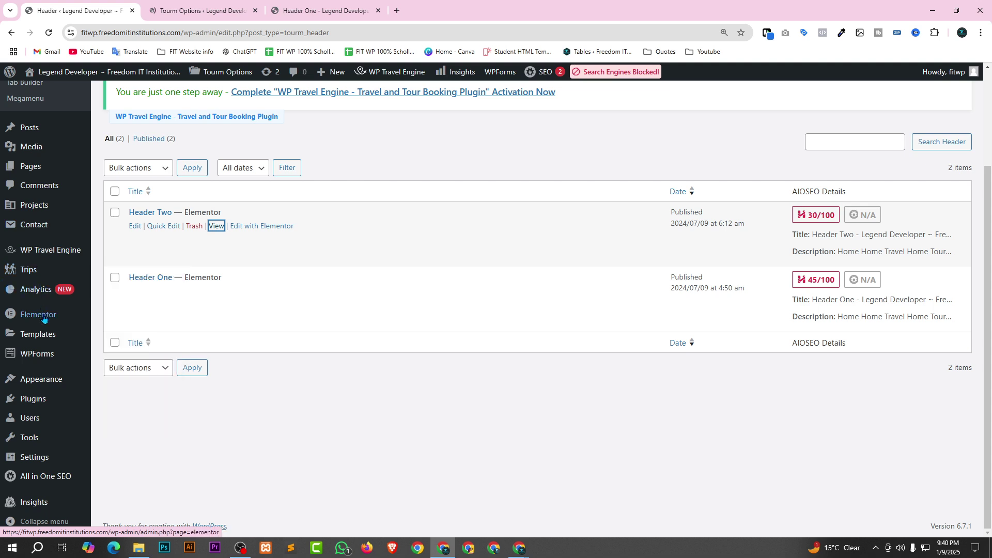
mouse_move(46, 325)
mouse_move(32, 380)
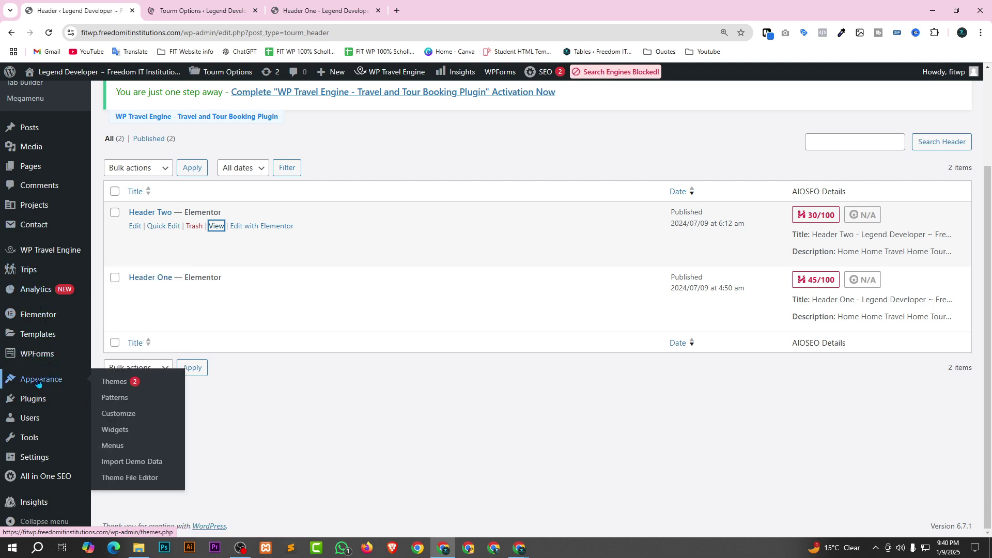
mouse_move(40, 465)
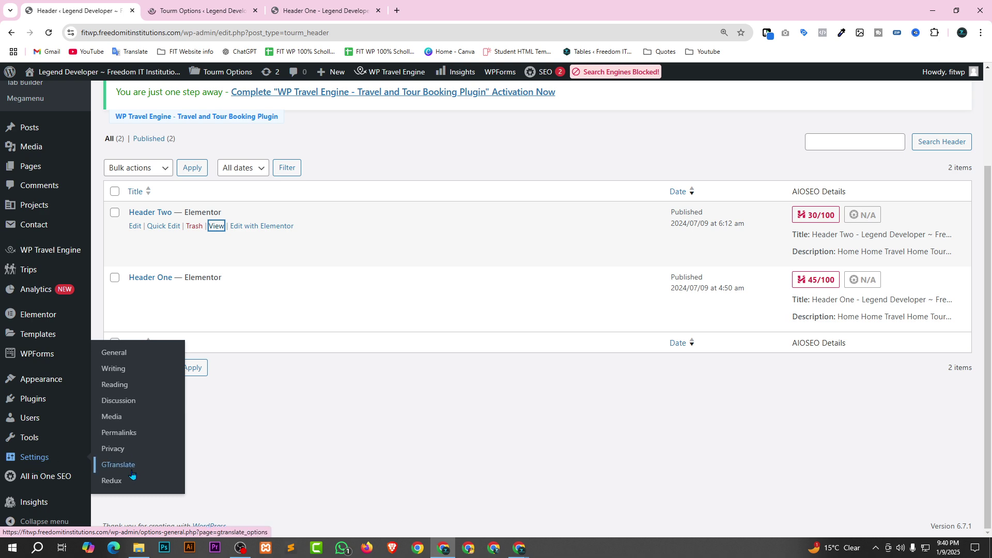
scroll(127, 472, up, 1)
scroll(62, 491, down, 1)
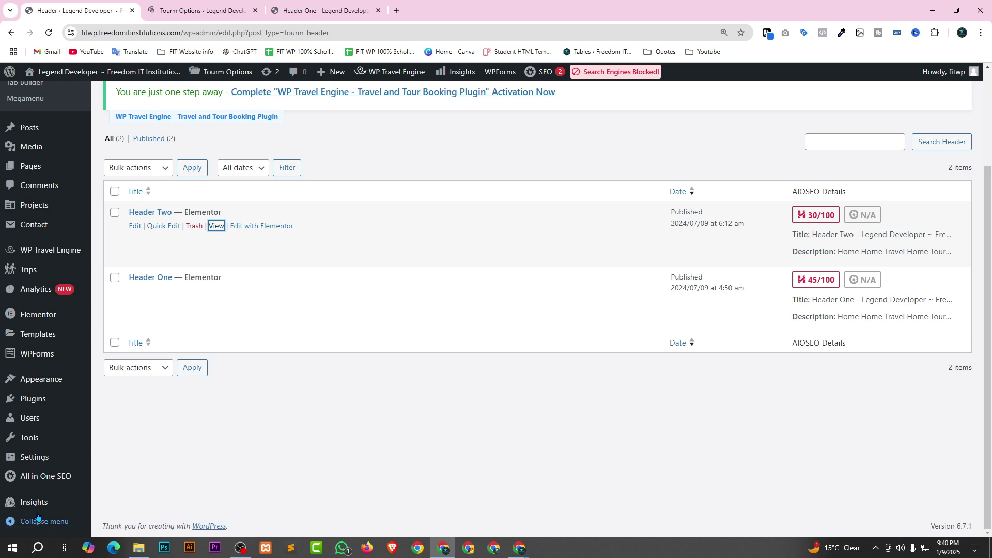
Close the Header One preview tab, leaving Tourm Options with its Settings Saved notice.
scroll(35, 445, up, 1)
scroll(36, 446, up, 2)
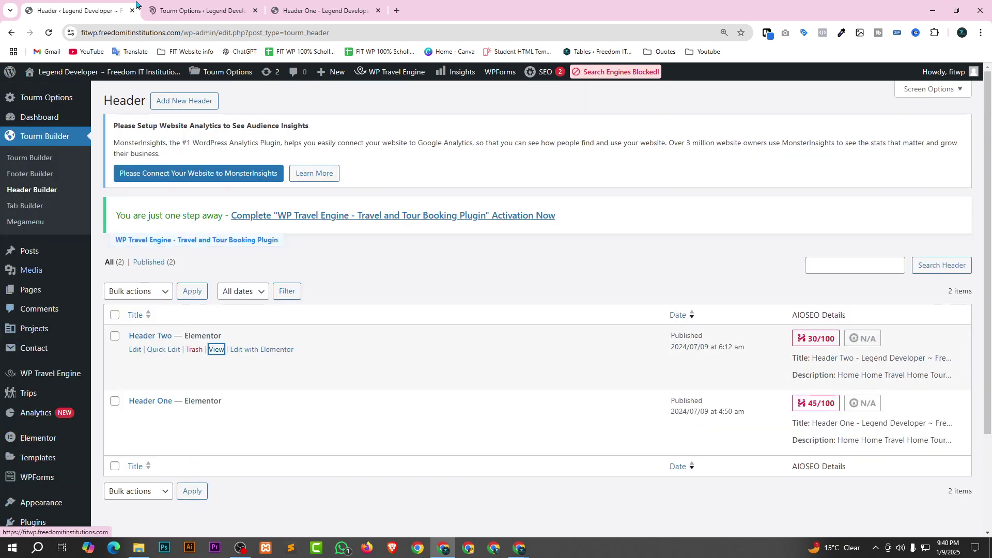
click(185, 6)
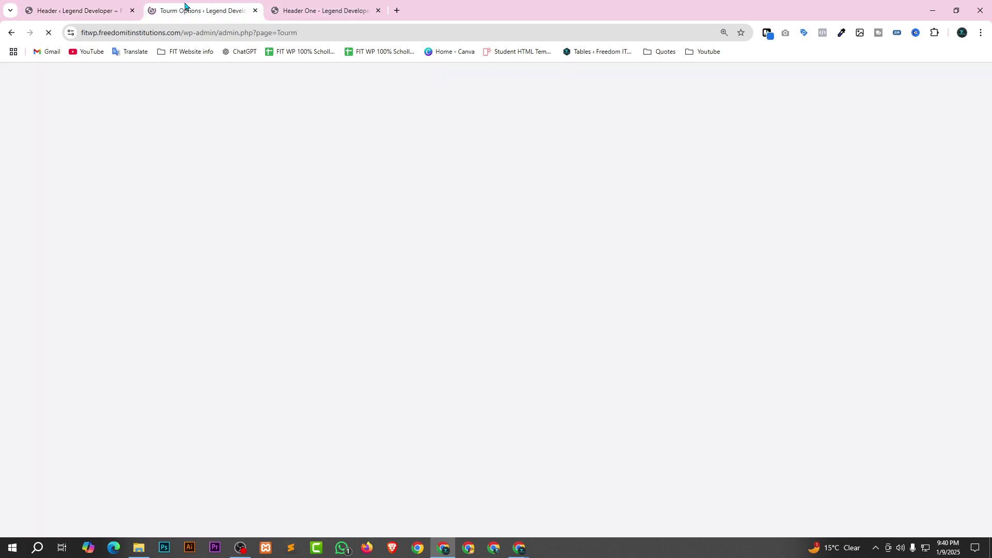
click(286, 6)
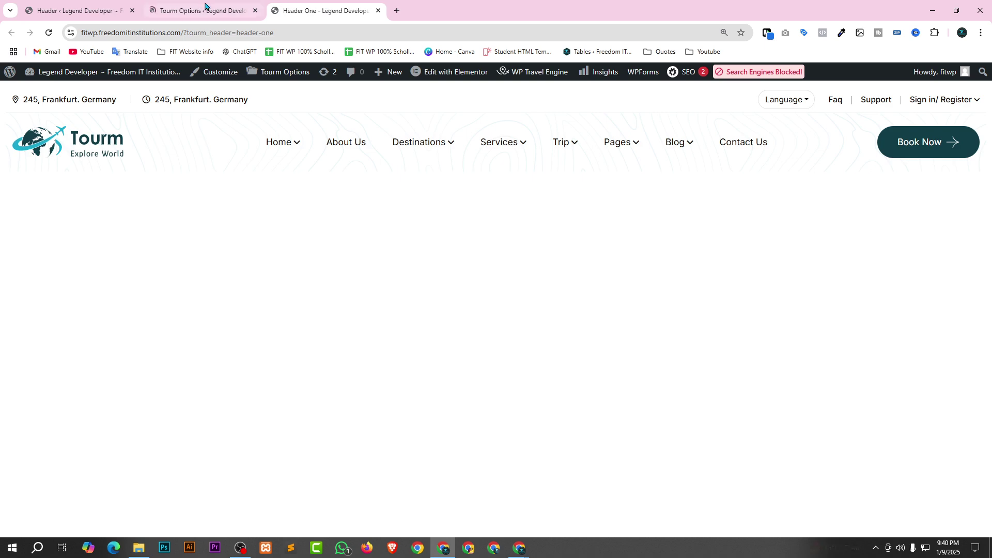
click(196, 6)
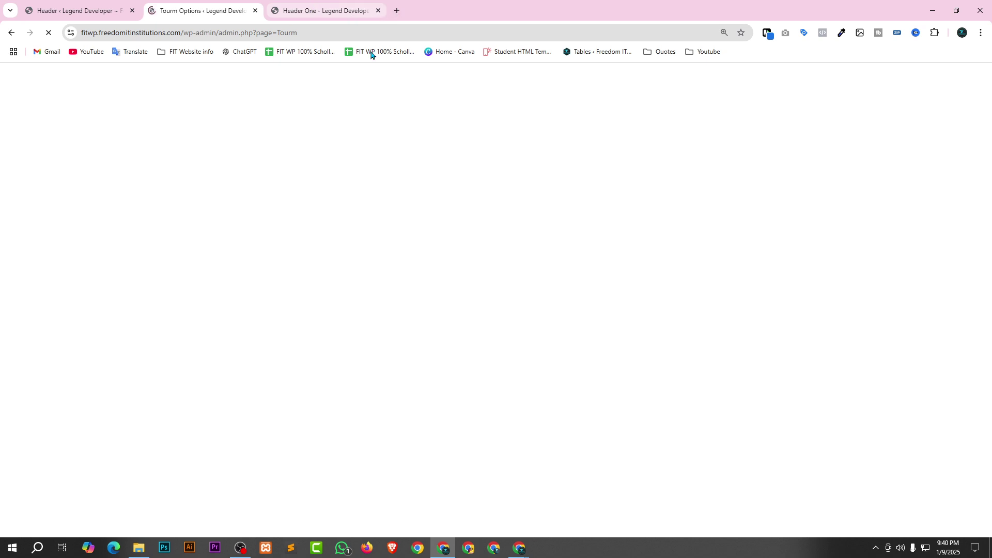
click(377, 10)
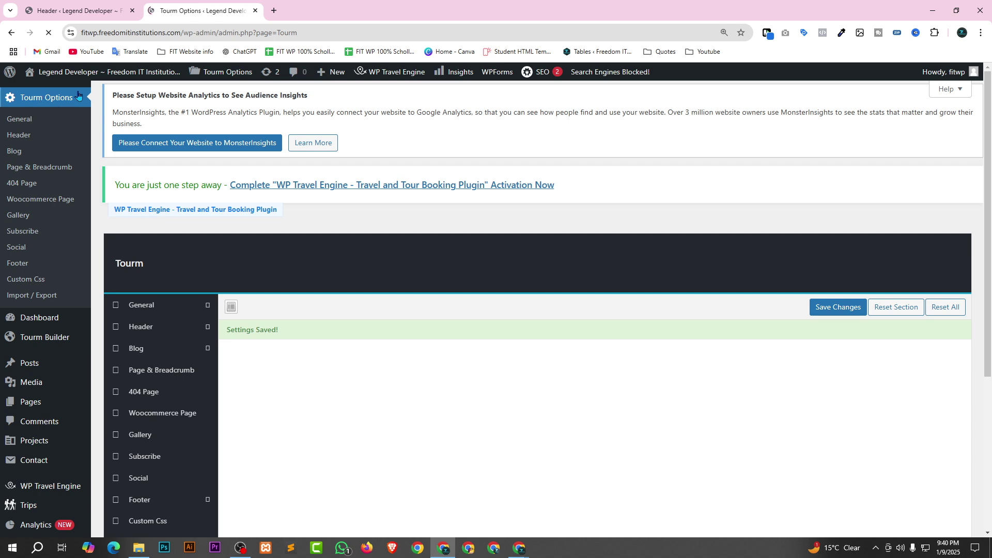
Open the live site from Visit Site in a new tab and view the homepage.
scroll(646, 227, down, 3)
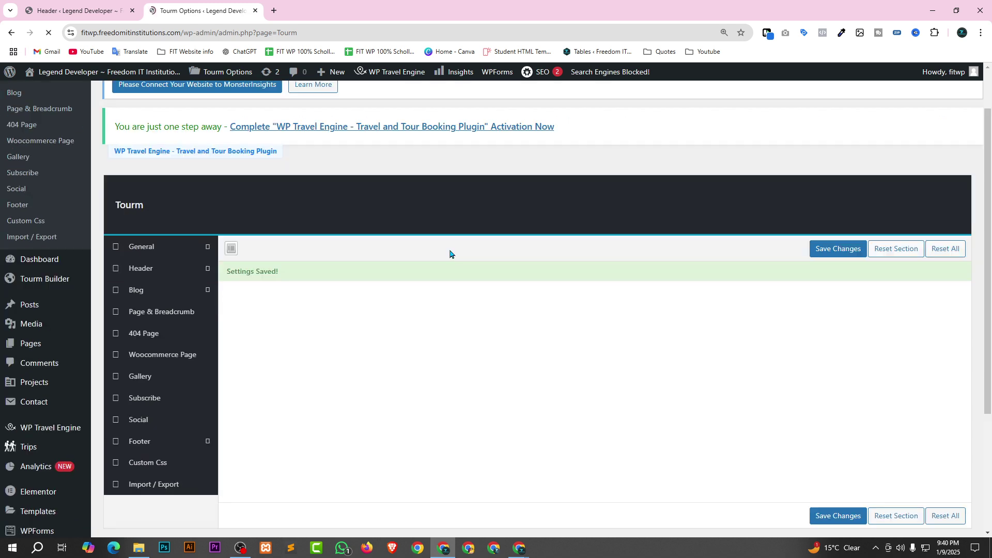
scroll(589, 170, up, 2)
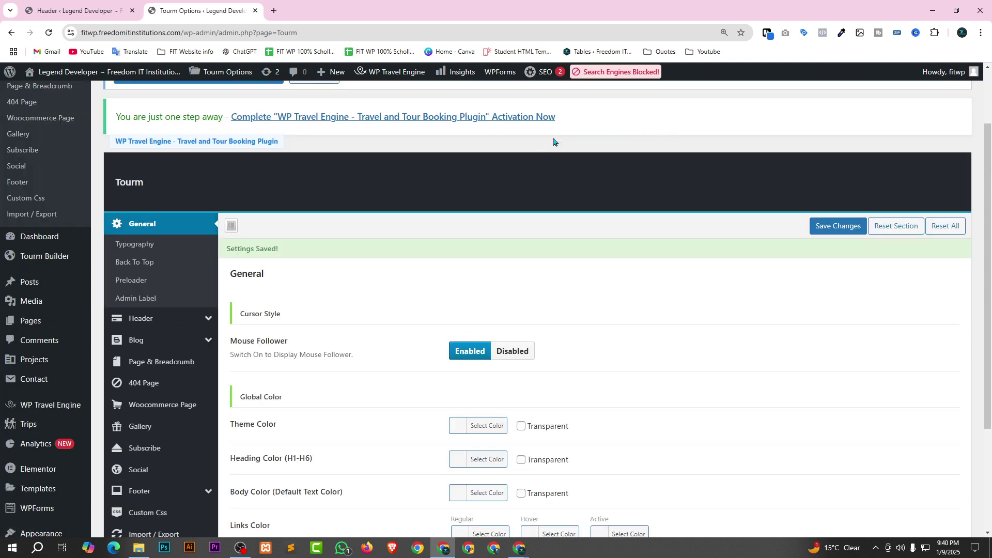
scroll(486, 239, down, 2)
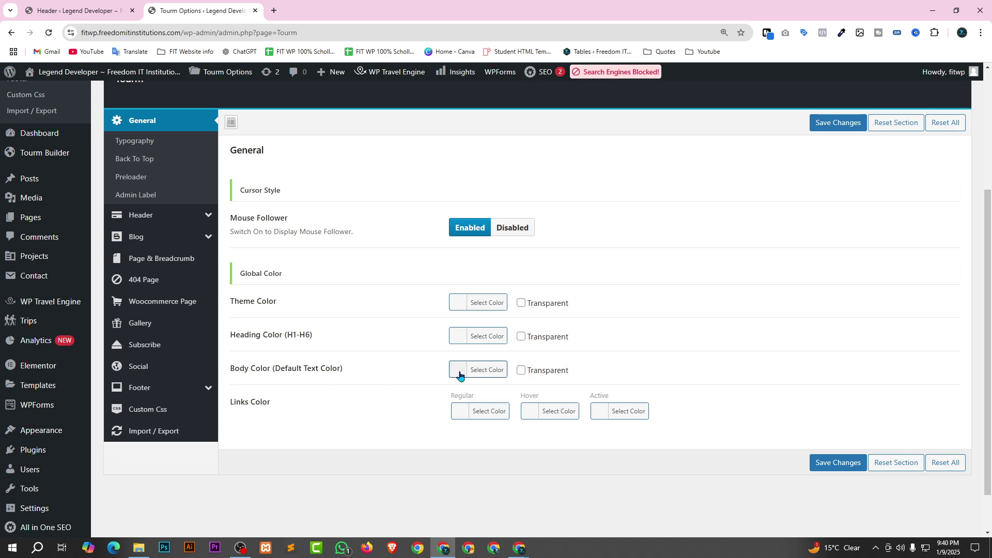
scroll(455, 357, up, 1)
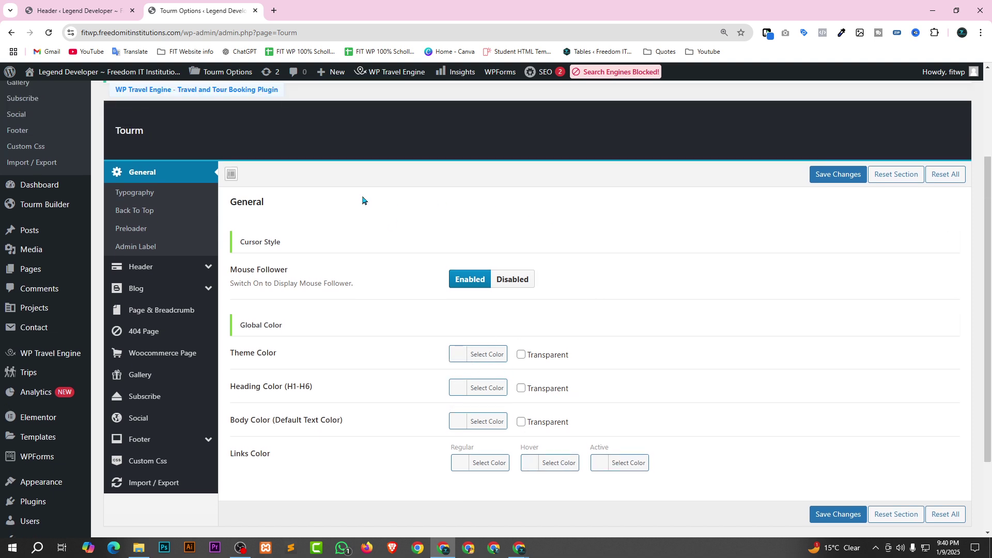
right_click(43, 89)
click(68, 96)
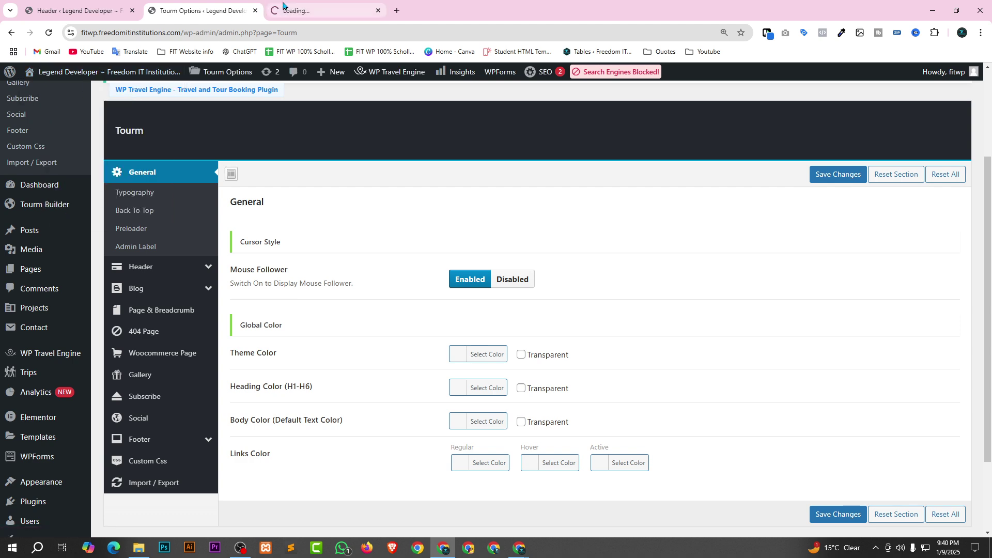
click(284, 7)
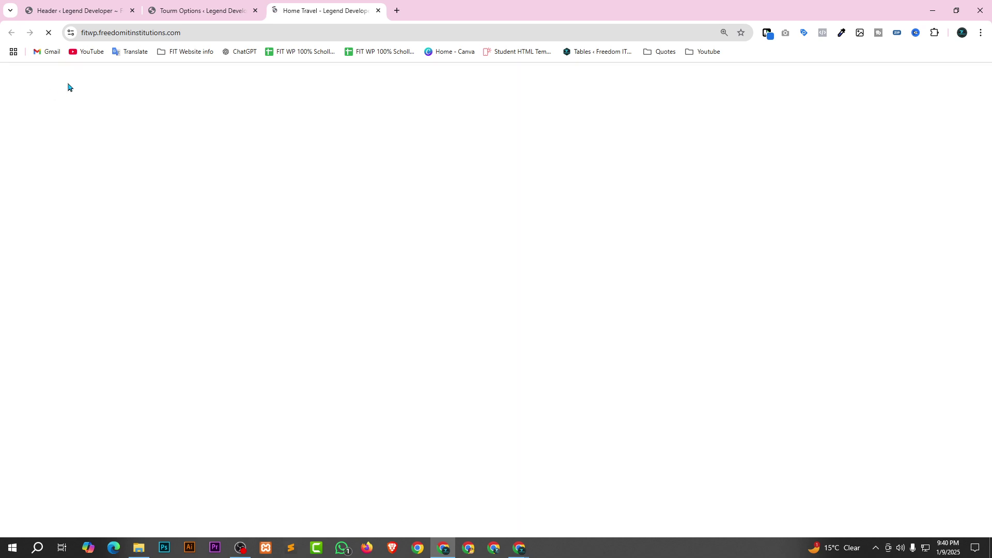
Show the General > Preloader section in Tourm Options.
mouse_move(140, 119)
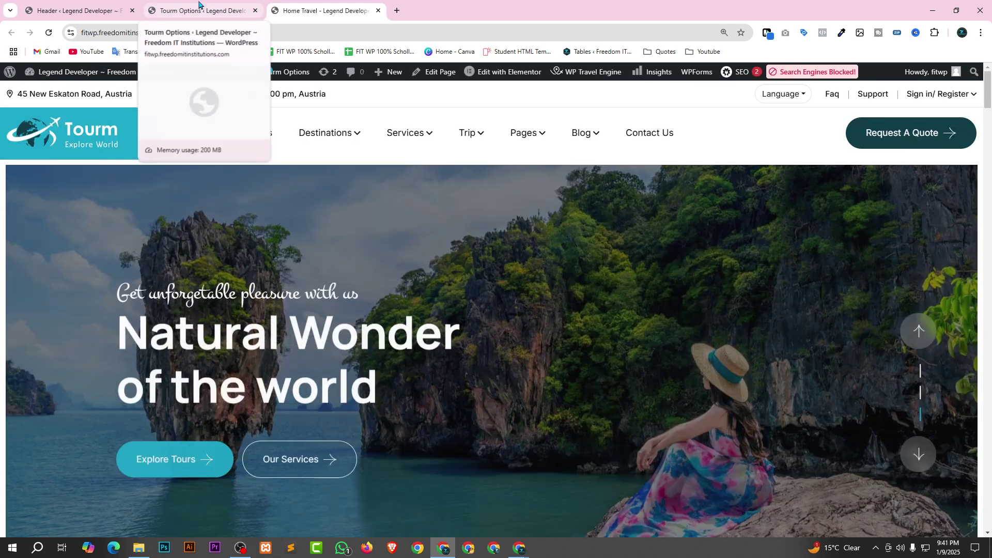
click(215, 5)
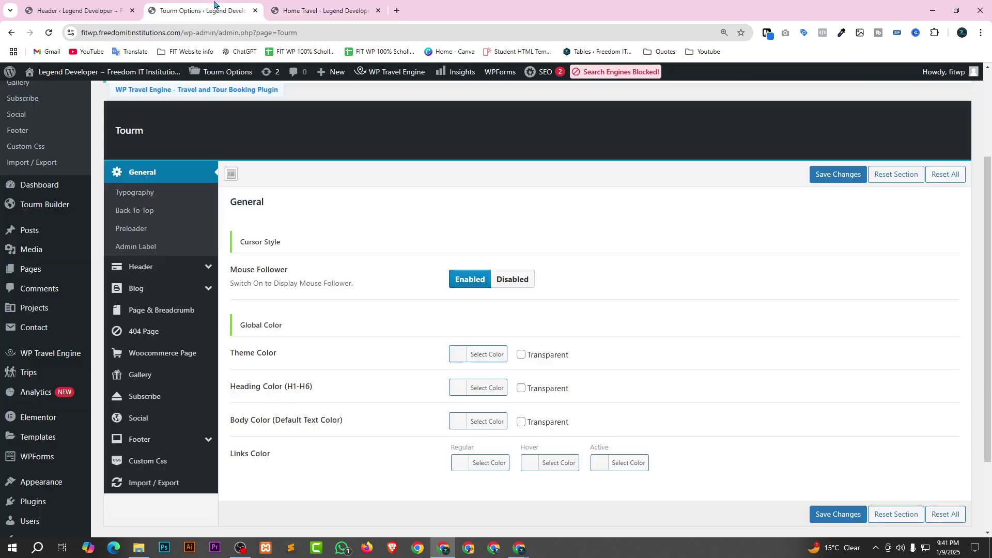
click(138, 234)
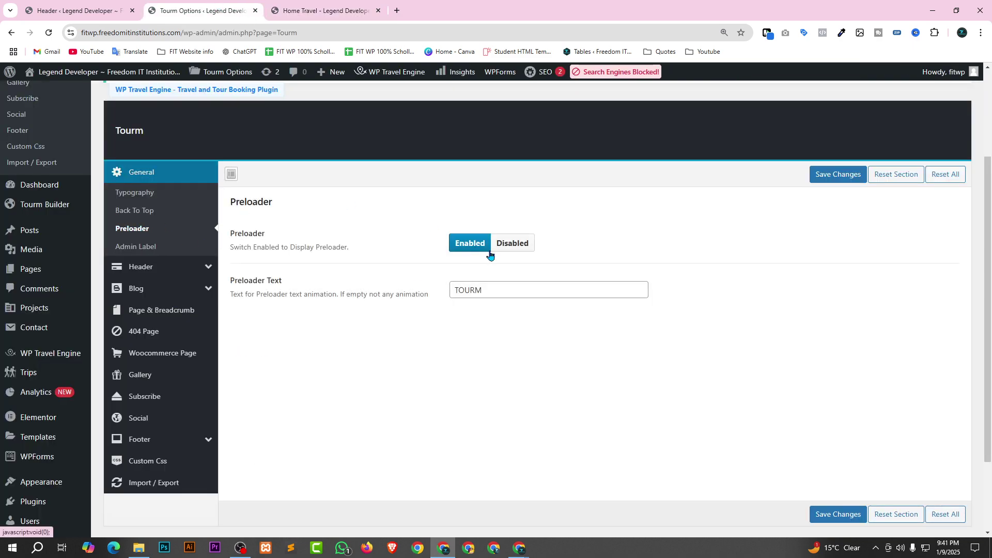
Enable the preloader and replace its TOURM text with 'Welcome To Freedom IT'.
click(532, 246)
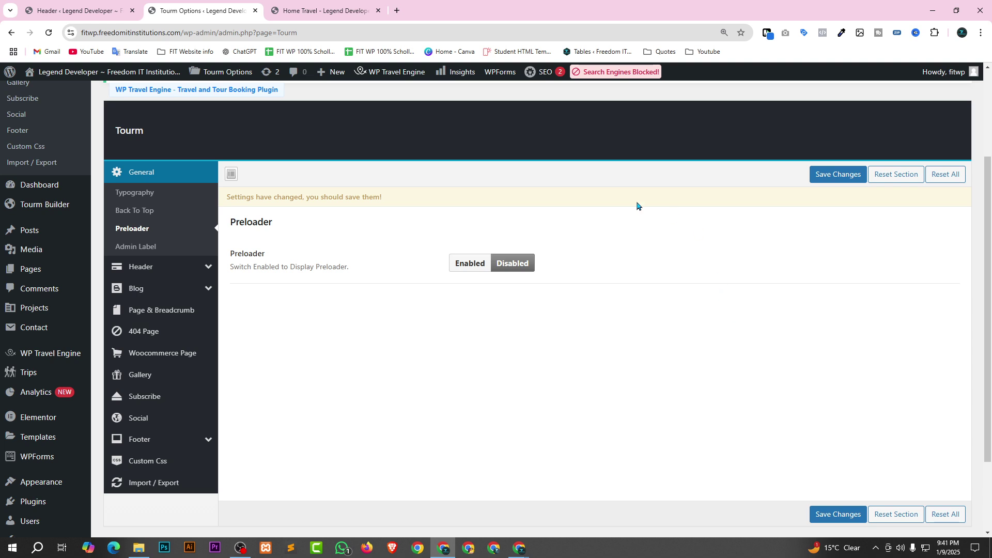
click(475, 264)
click(452, 306)
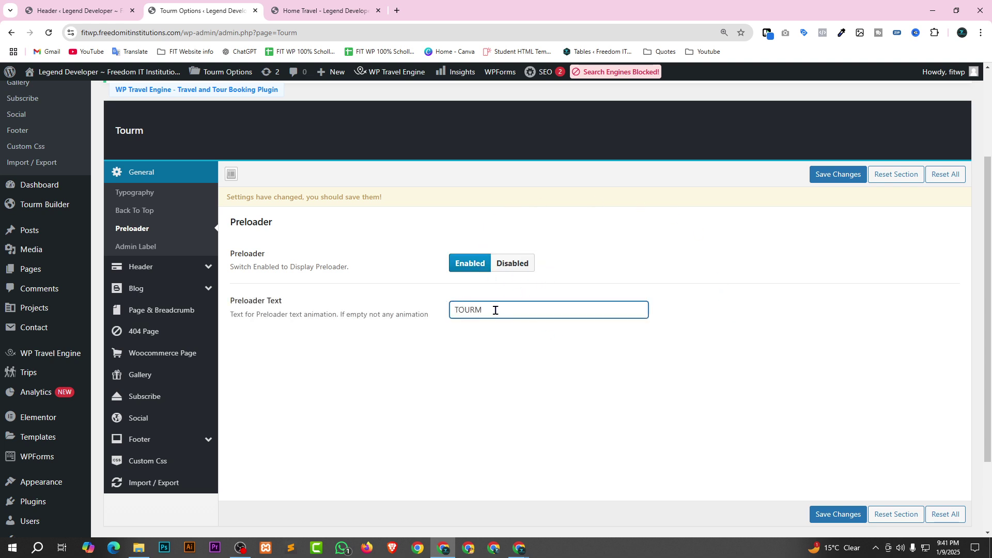
key(ctrl+a)
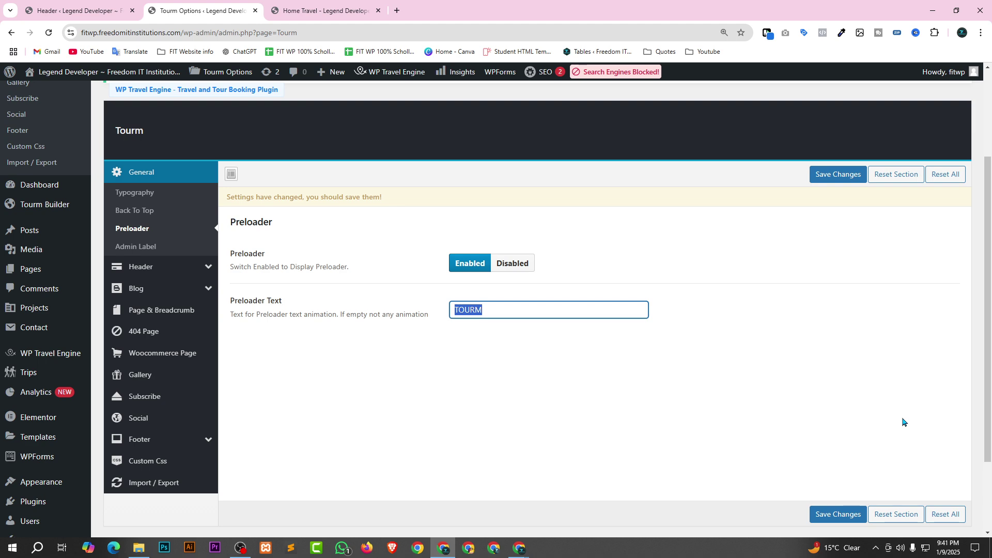
text(Welcom t)
key(BackSpace)
key(BackSpace)
text(e)
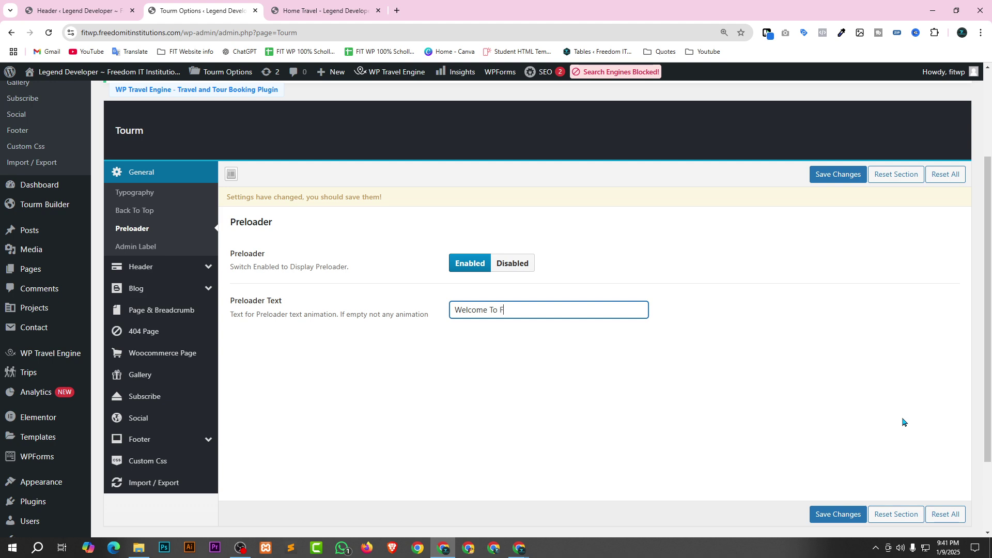
text(To Freedom IT)
Save the preloader settings and reload the front page to see the preloader.
click(832, 514)
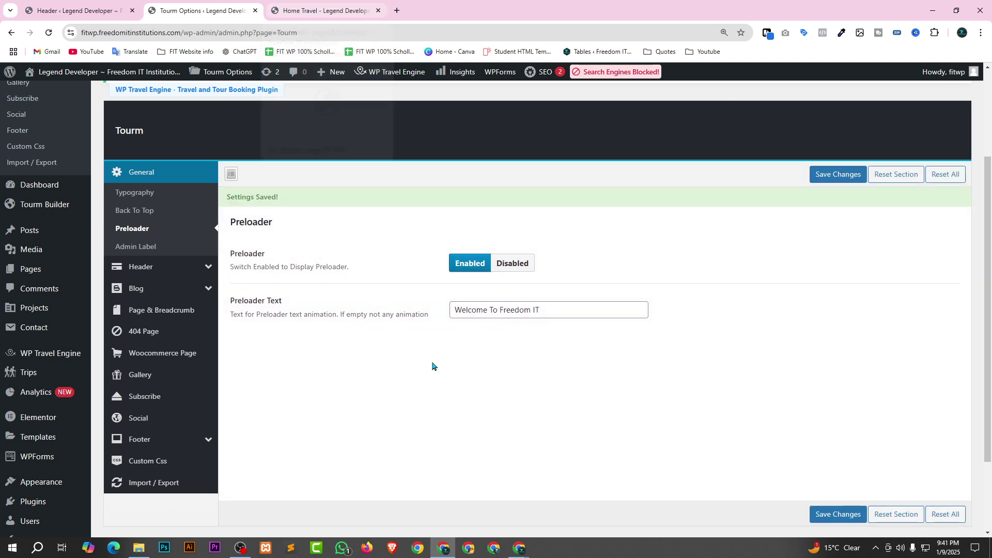
click(348, 8)
key(F5)
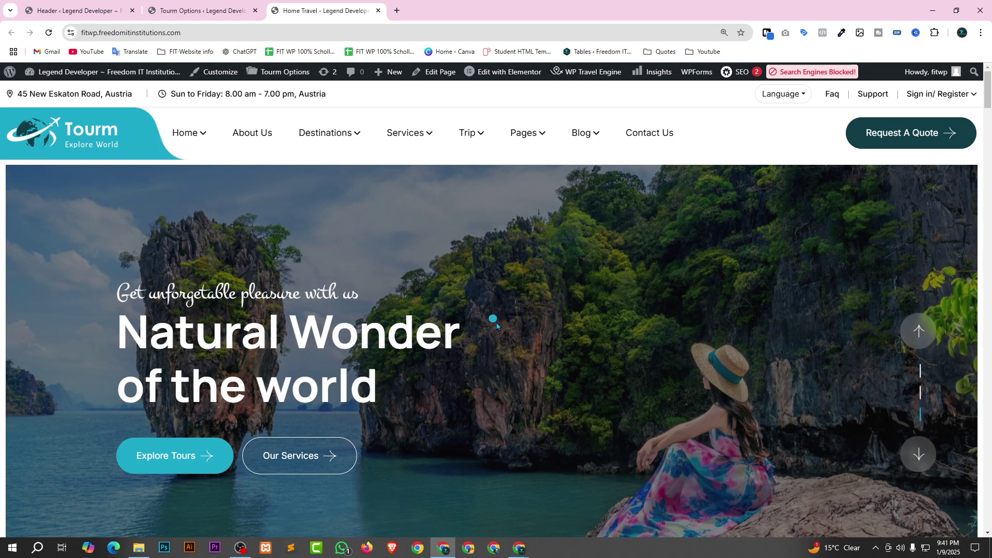
Disable and save the preloader, then reload the front page without it.
click(175, 12)
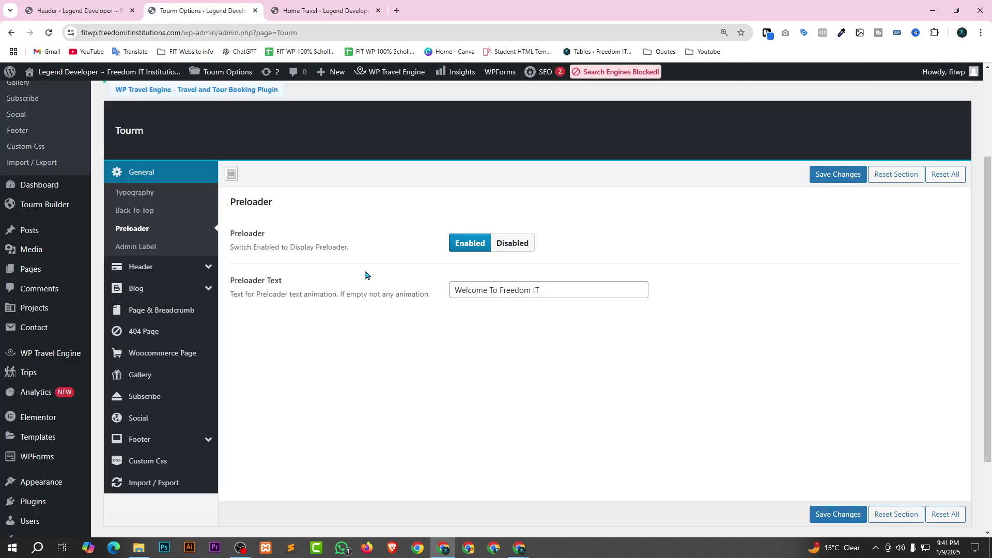
click(517, 248)
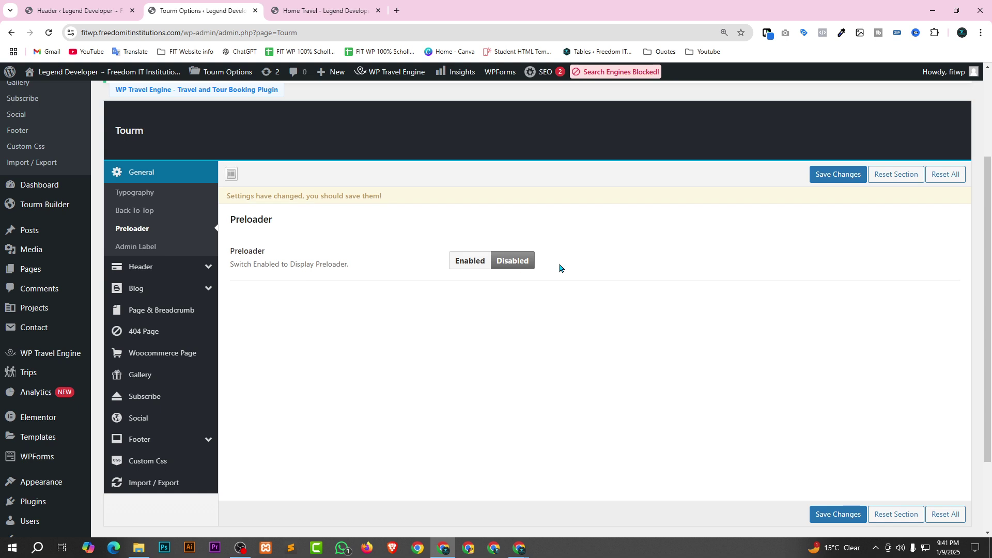
click(839, 177)
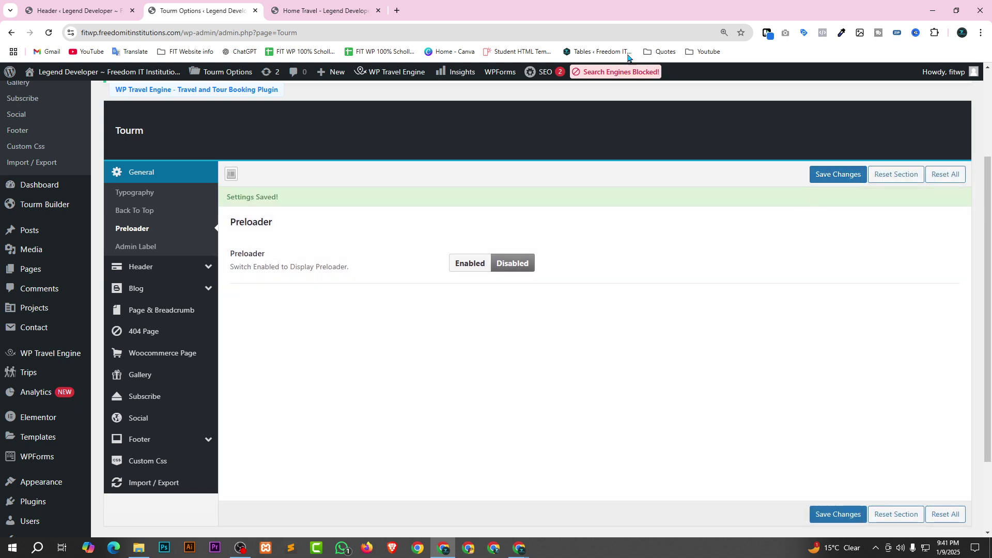
click(316, 10)
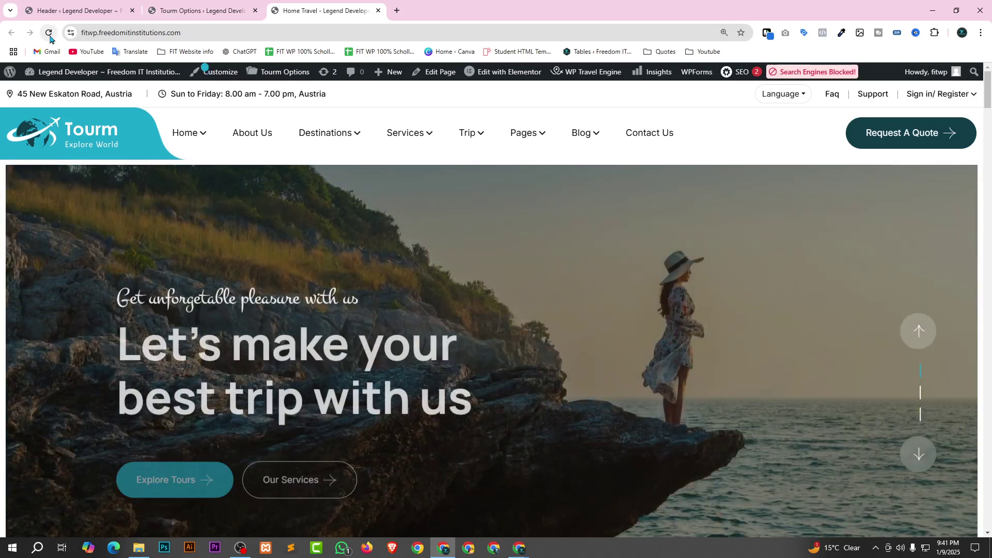
click(48, 32)
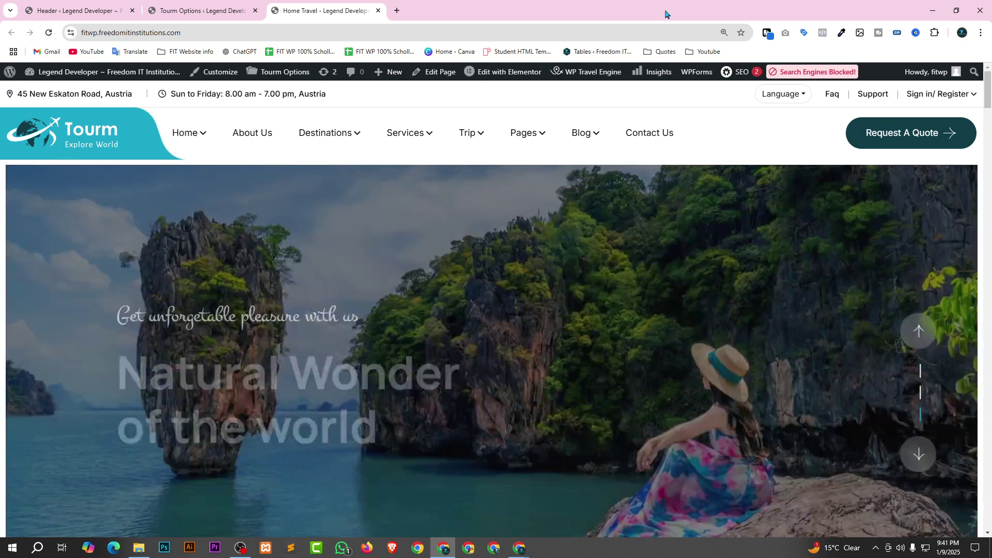
Re-enable the preloader in Tourm Options and save the change.
key(ctrl+shift+Tab)
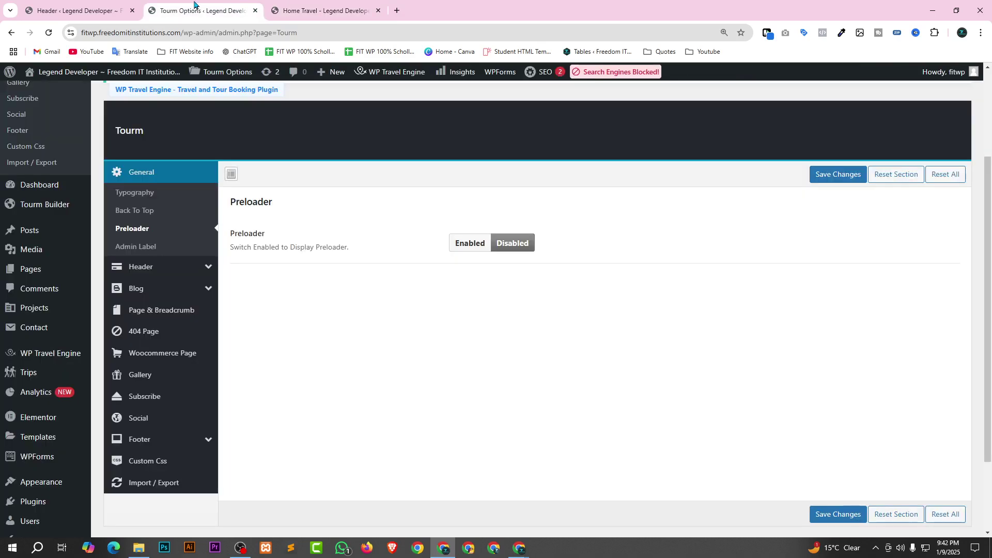
click(461, 248)
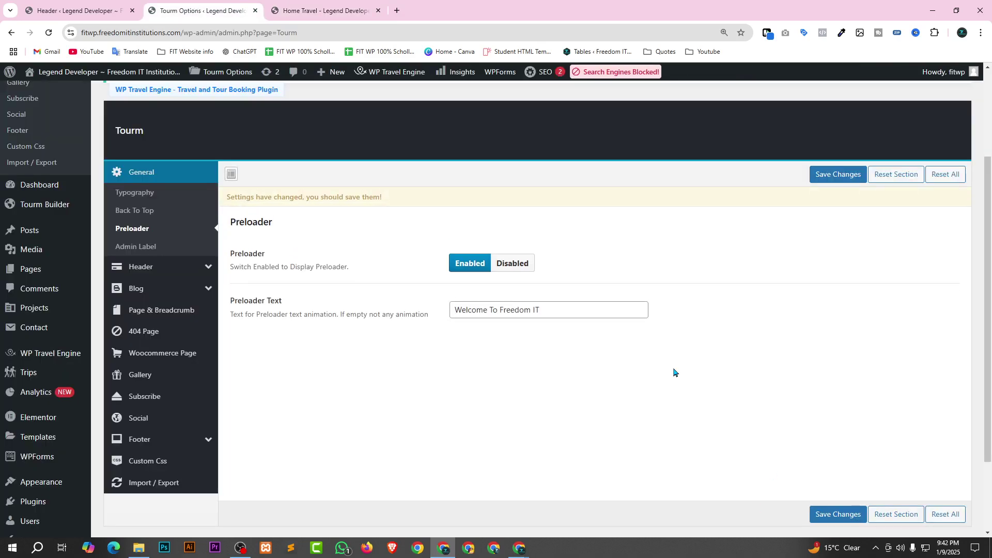
click(829, 521)
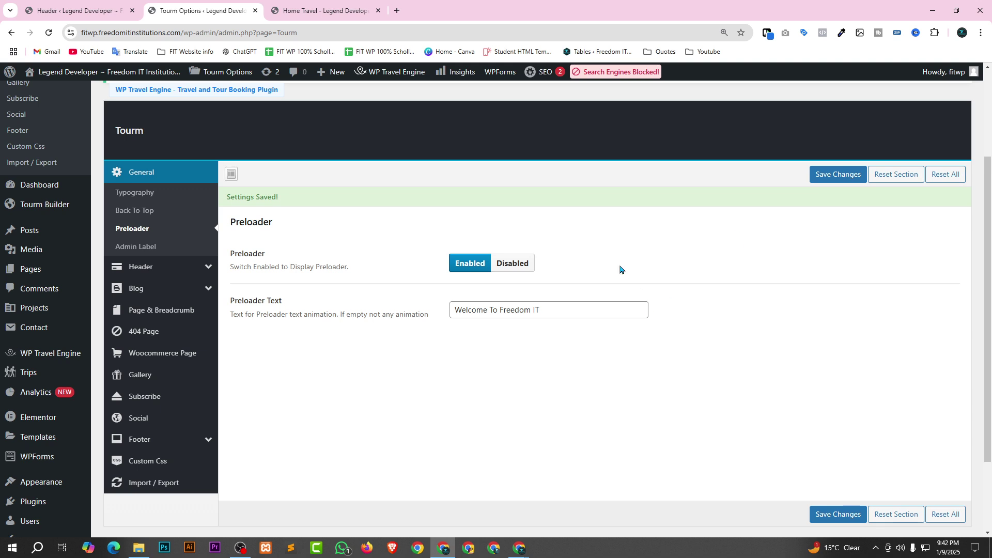
Inspect the current Button URL in Tourm's Header settings.
mouse_move(191, 269)
click(155, 267)
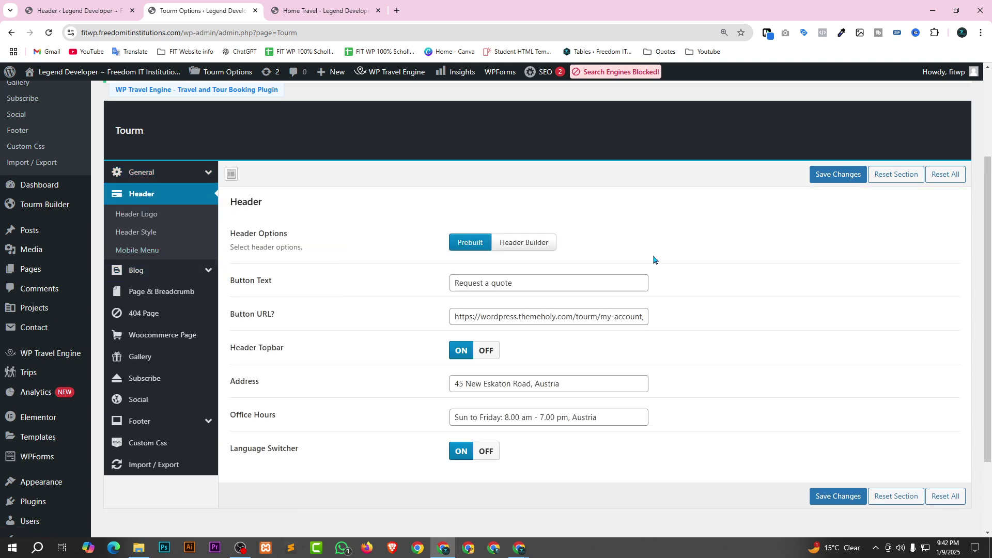
click(616, 318)
Follow the front page's Request A Quote link in a new tab, then close that sign-up page.
click(334, 10)
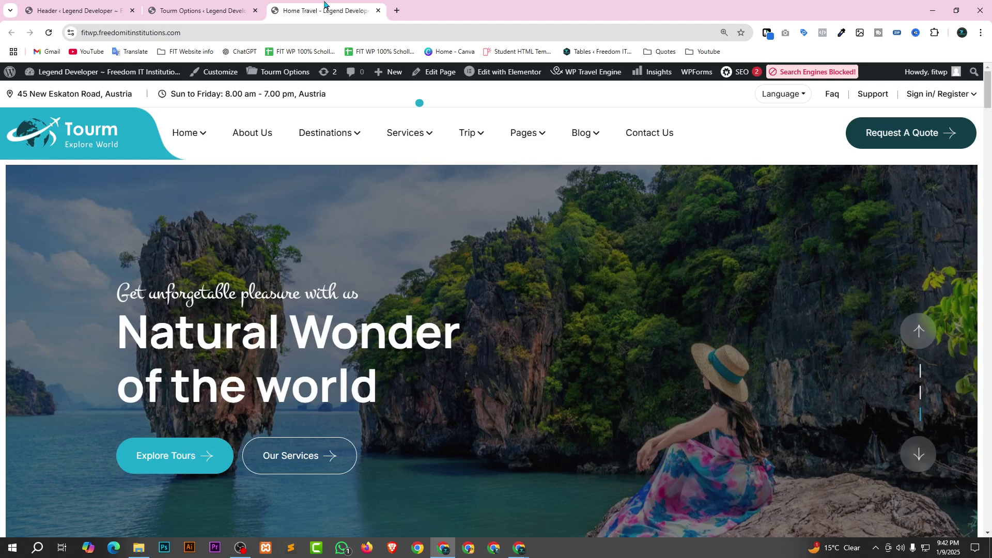
right_click(884, 138)
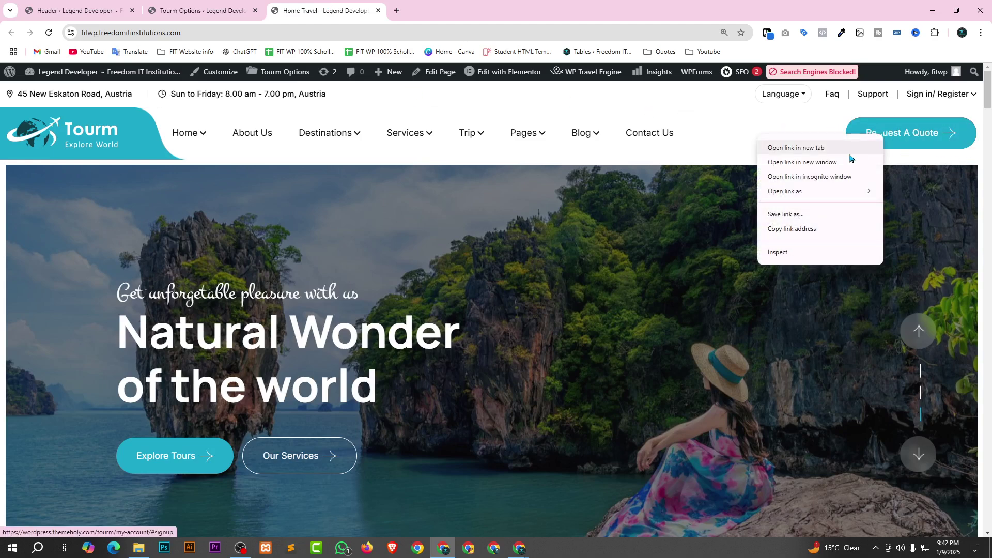
click(822, 147)
click(403, 6)
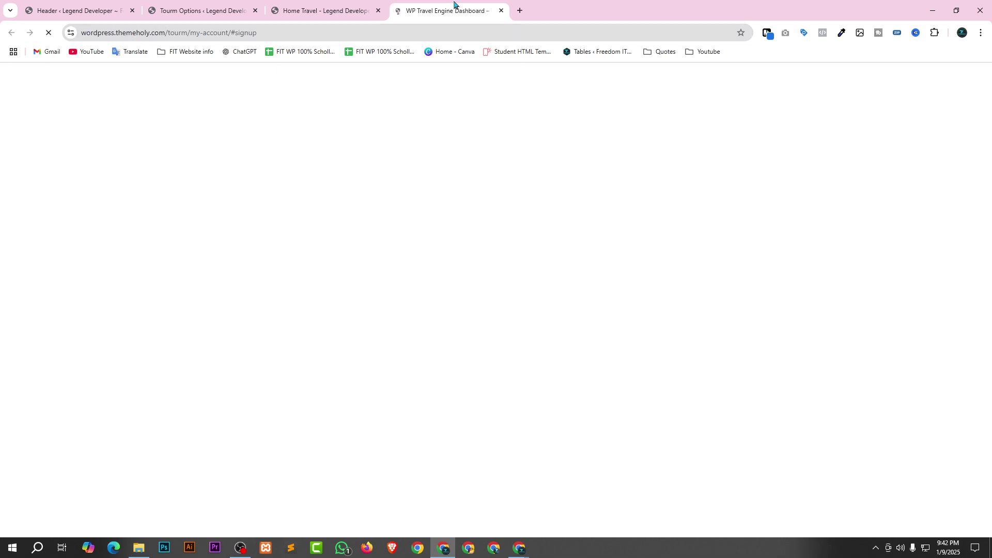
click(501, 11)
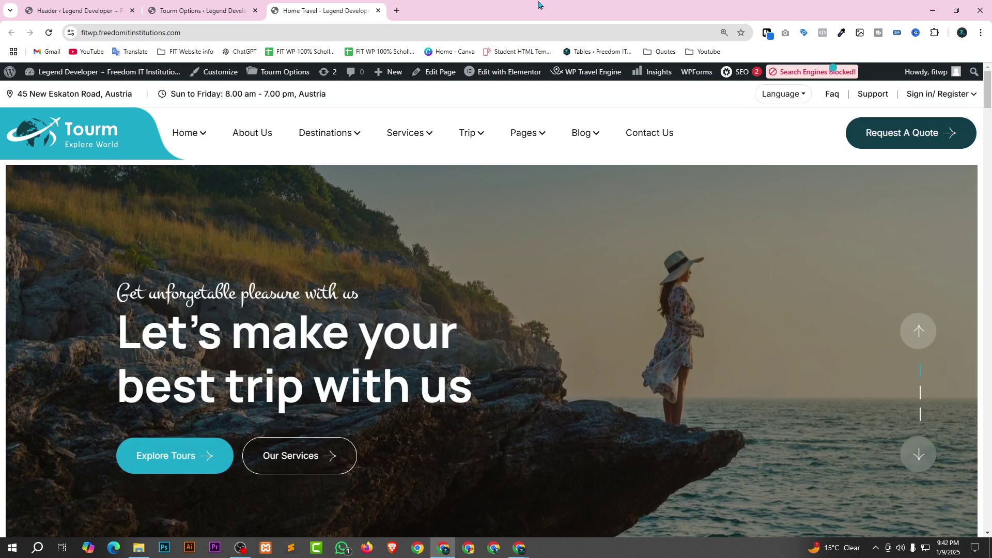
Open the Contact Us menu link in a new tab and scroll through its Book a tour form and footer.
right_click(647, 138)
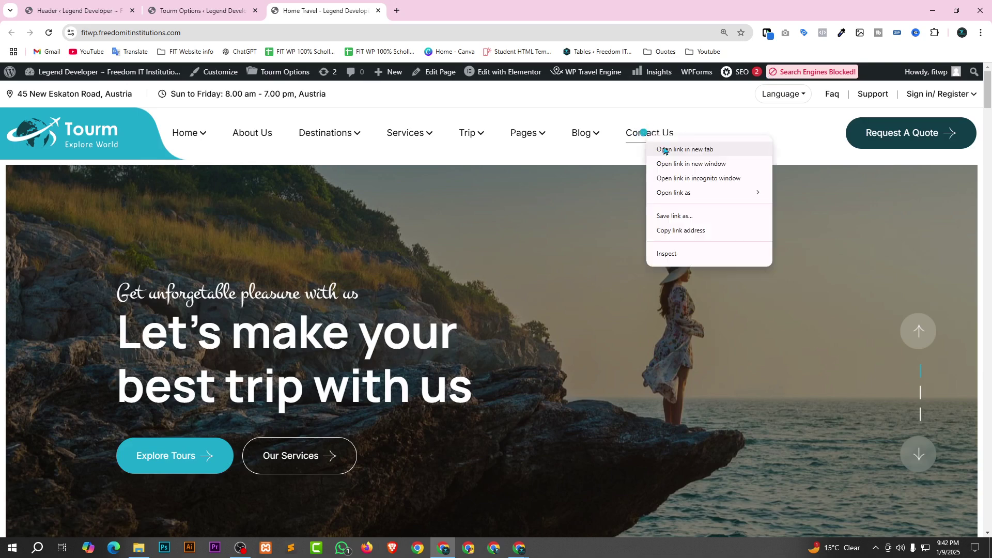
click(662, 149)
click(413, 7)
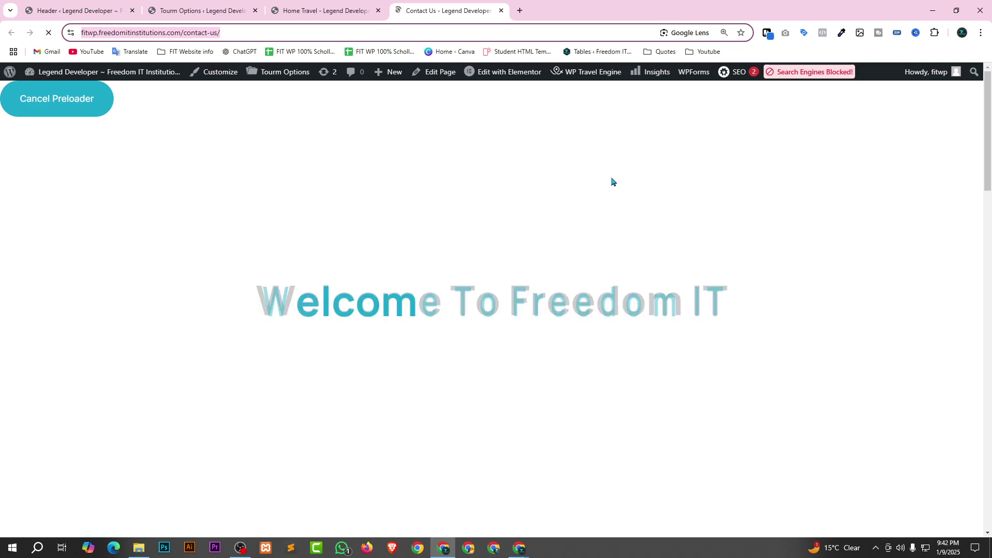
scroll(393, 275, down, 1)
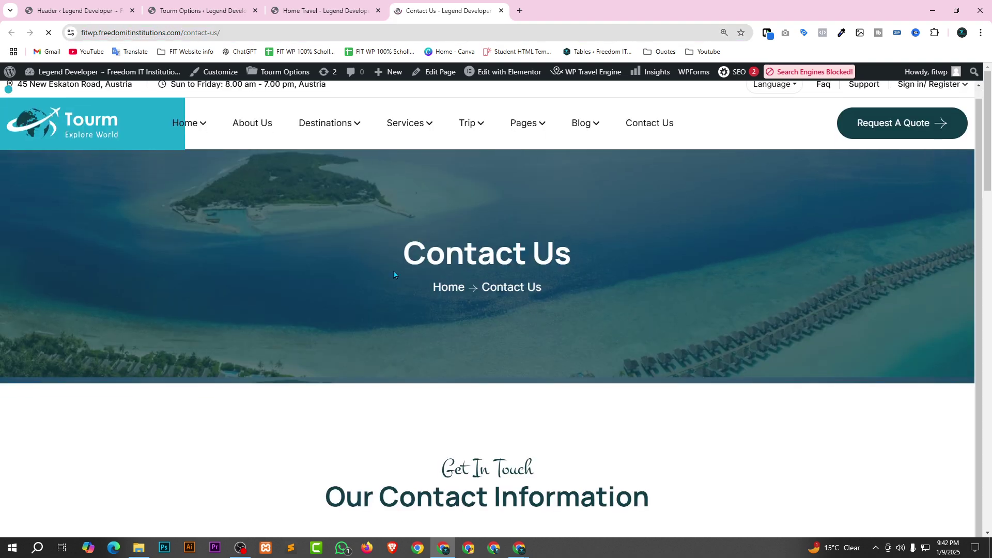
scroll(394, 274, down, 15)
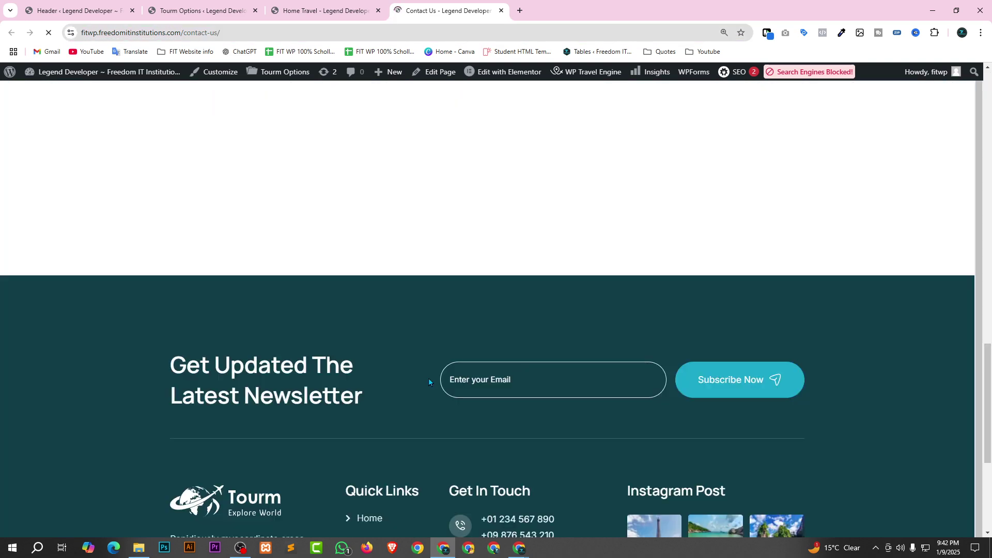
scroll(428, 383, down, 5)
scroll(487, 386, up, 20)
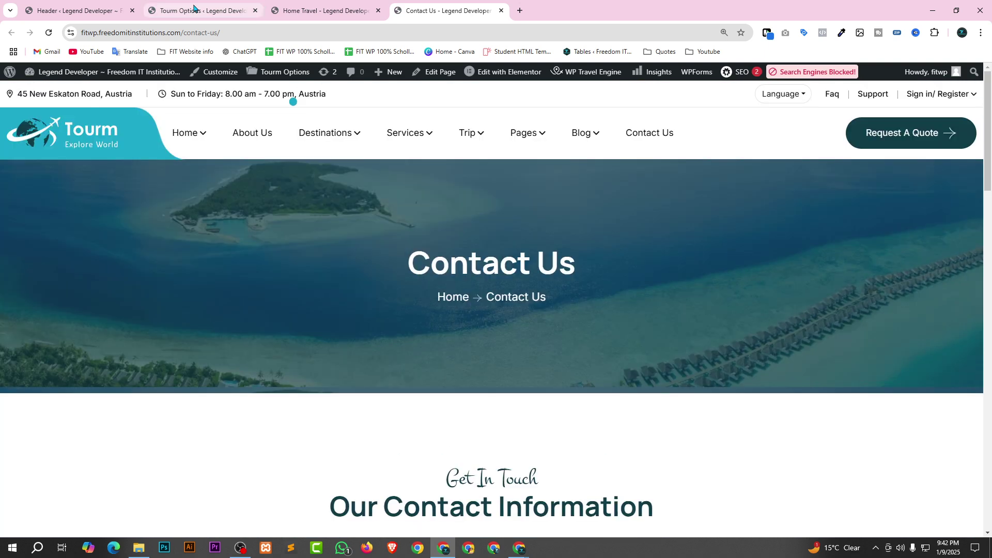
click(194, 8)
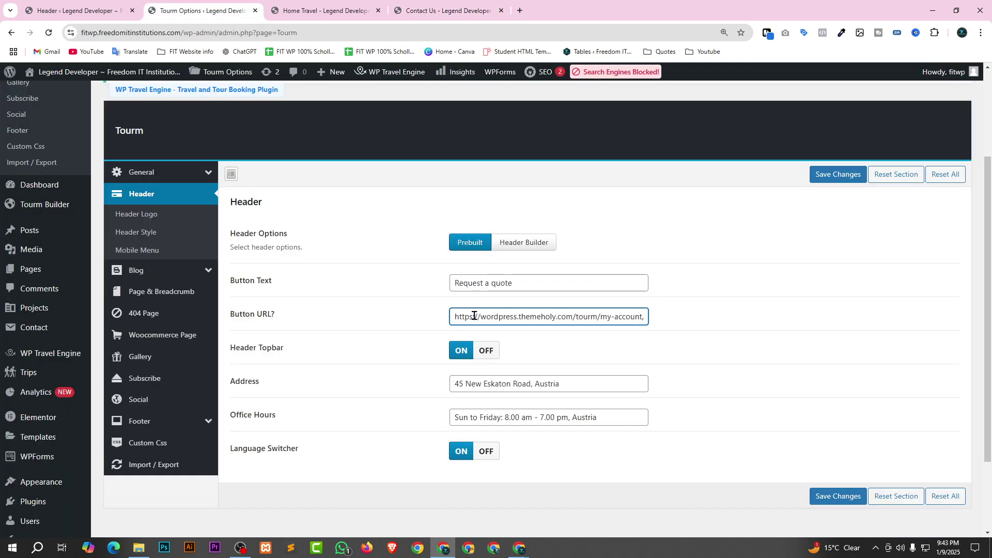
triple_click(623, 322)
text(https://fitwp.freedomitinstitutions.com/contact-us/)
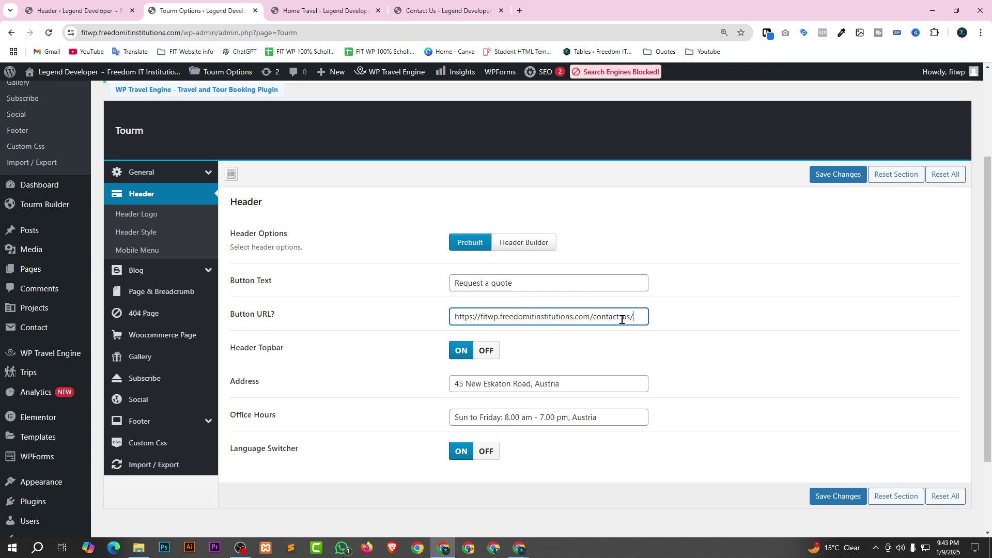
scroll(757, 320, down, 2)
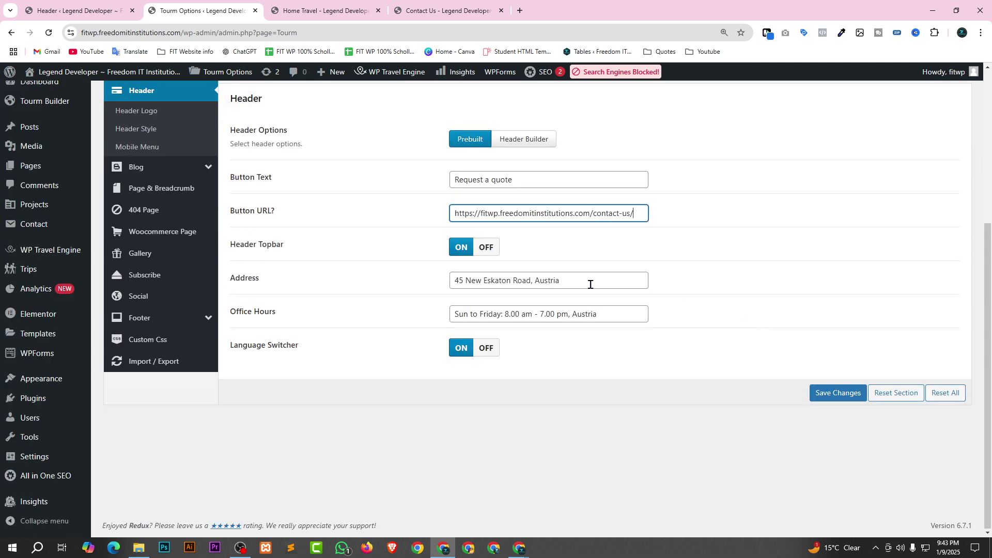
scroll(317, 284, up, 2)
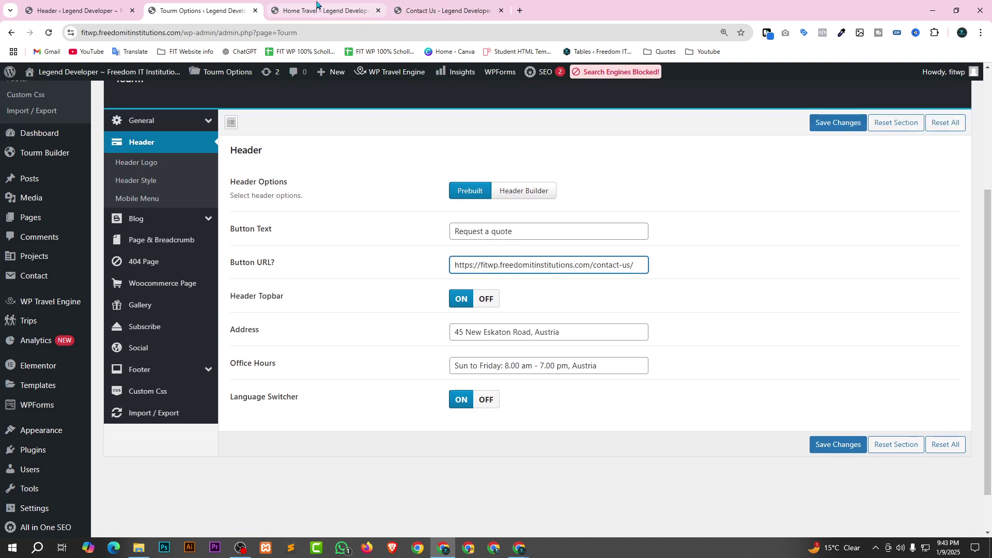
click(317, 6)
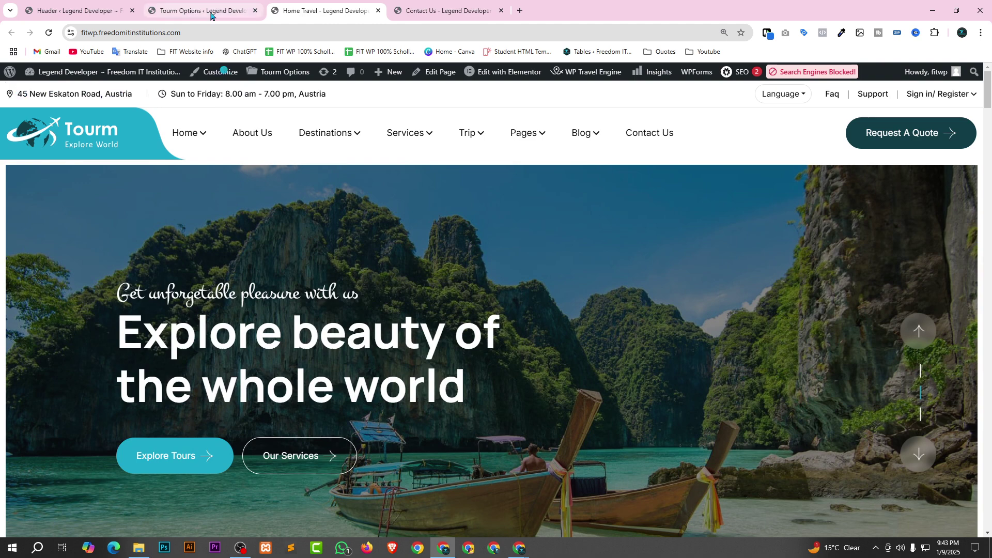
Replace the header Office Hours text with Dhaka Bangladesh.
click(192, 9)
drag(604, 385, 421, 387)
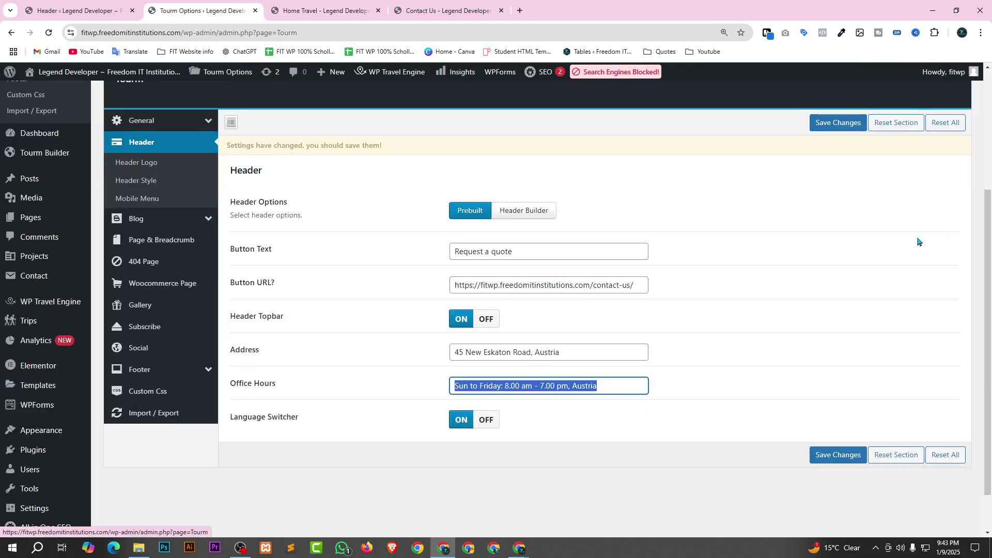
text(Dhaka Bangladesh)
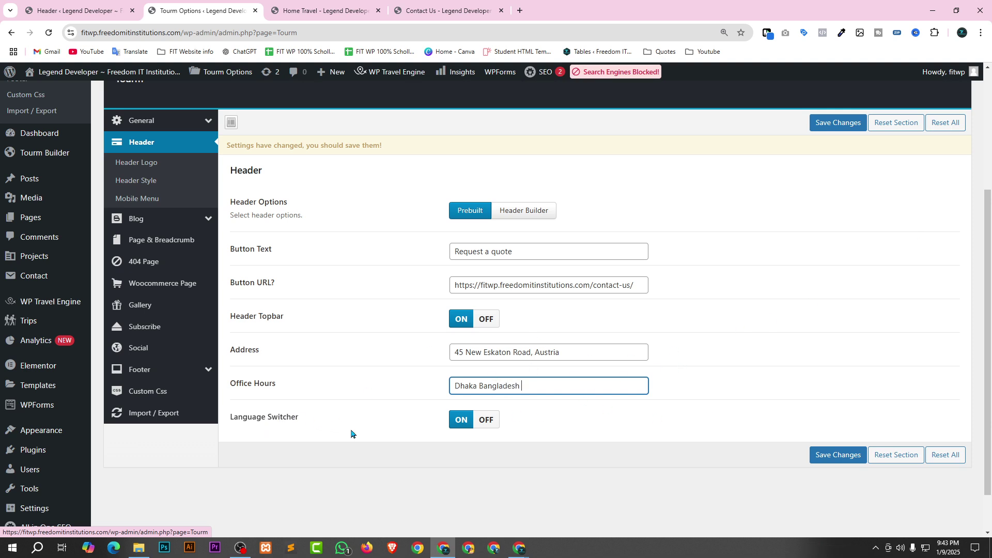
Check the live site's Language dropdown, then turn the Language Switcher off and save the header settings.
click(324, 10)
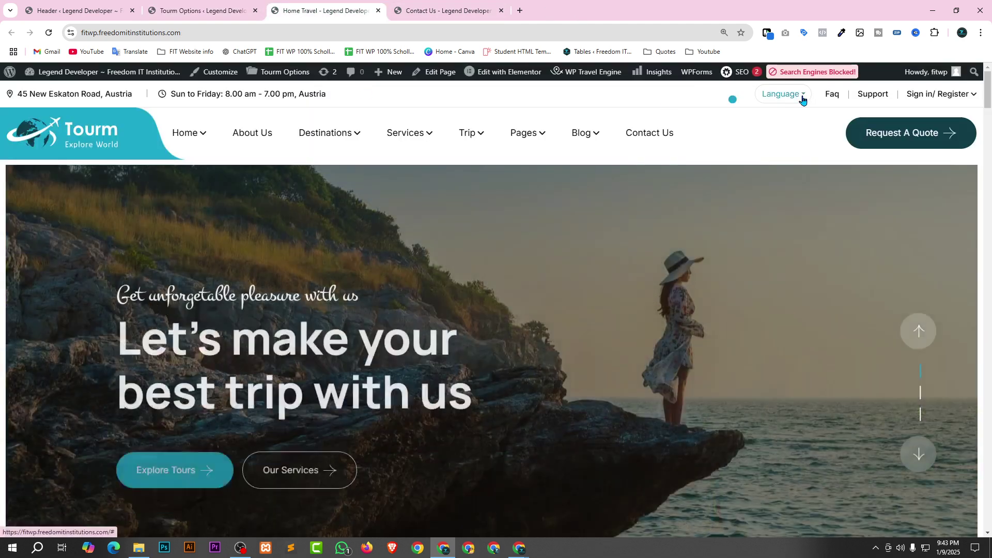
mouse_move(802, 97)
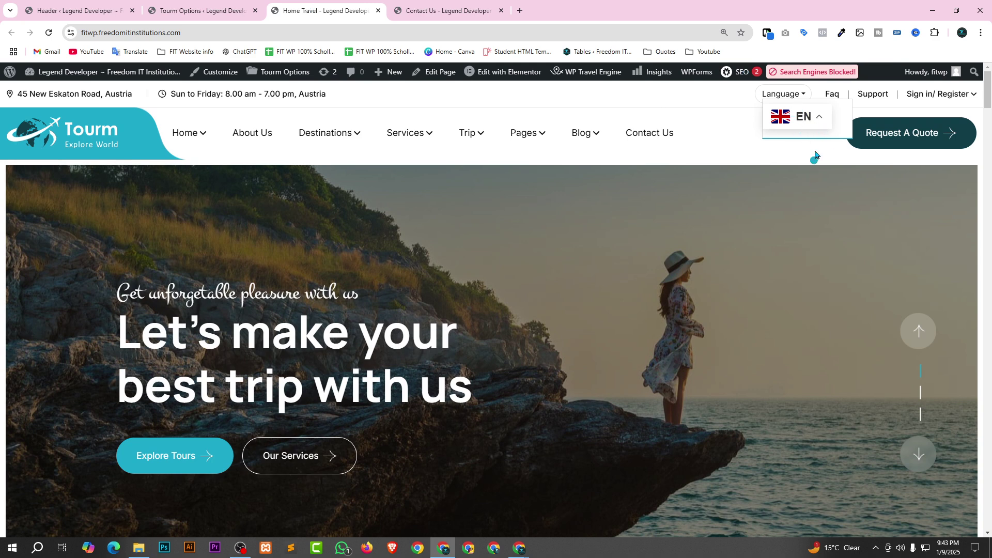
click(201, 11)
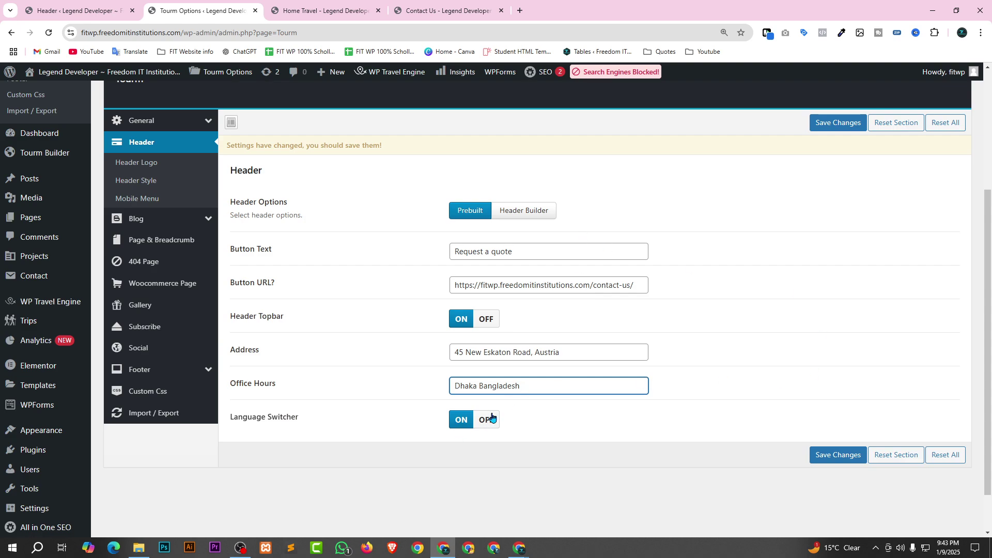
click(491, 419)
click(833, 454)
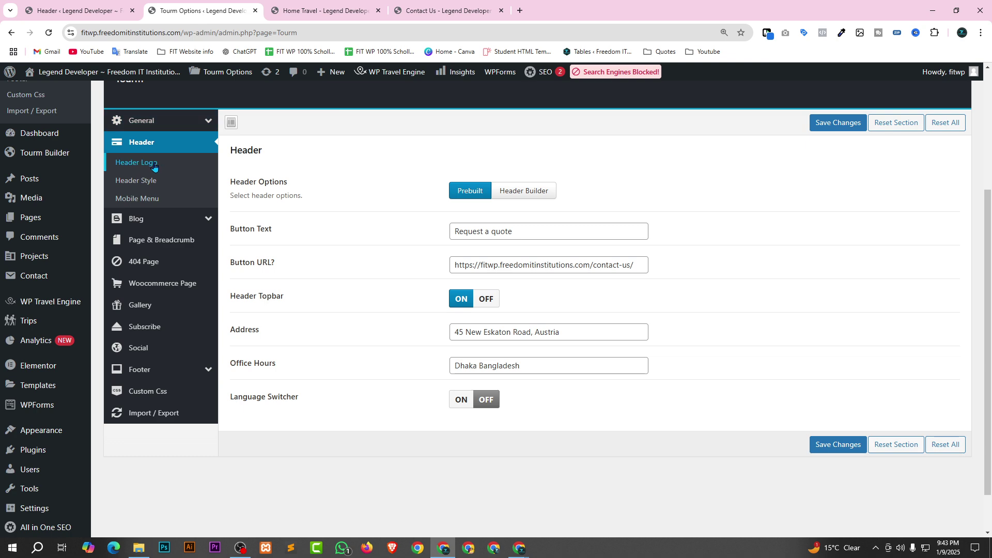
scroll(214, 212, up, 1)
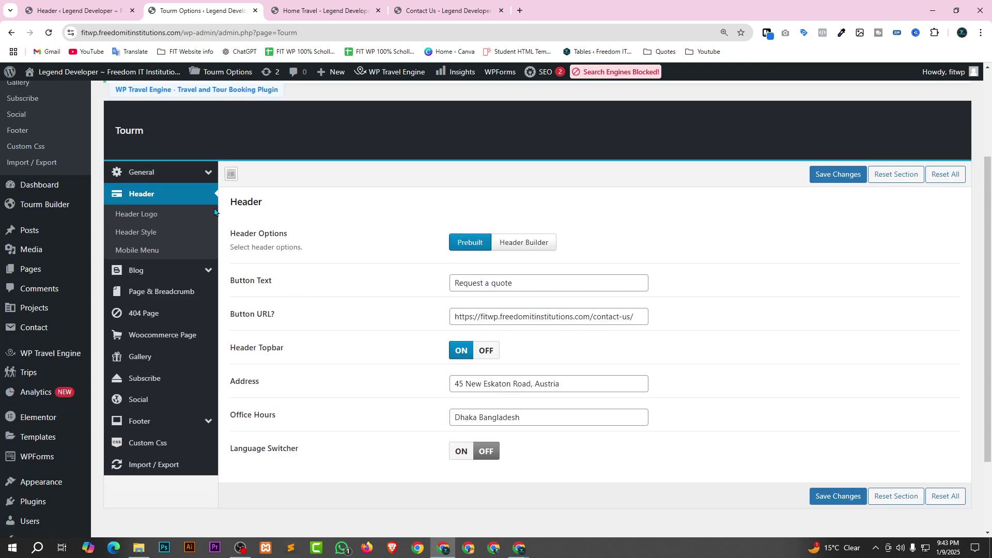
Remove the current header logo and browse to F:\Freedom IT Logo\new updated logo.
click(151, 216)
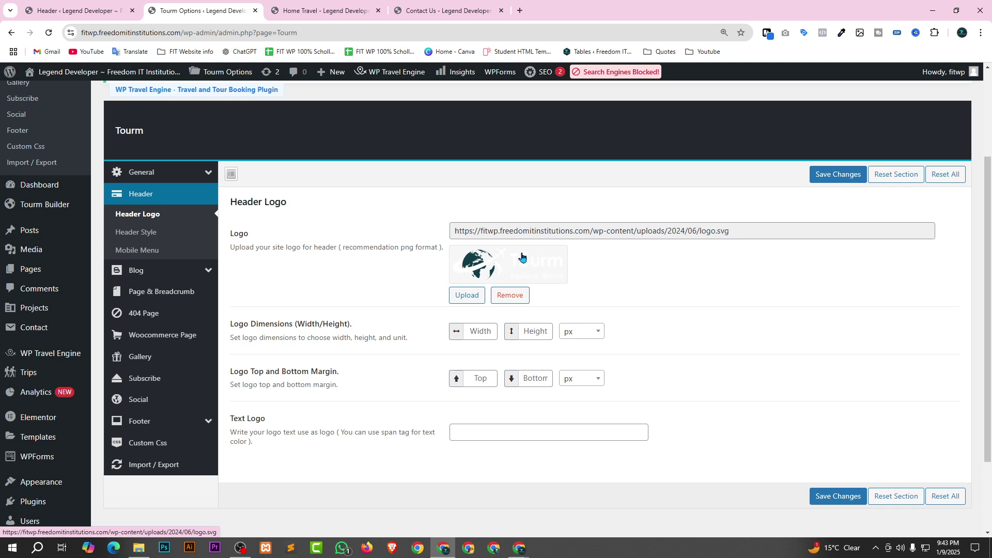
click(500, 295)
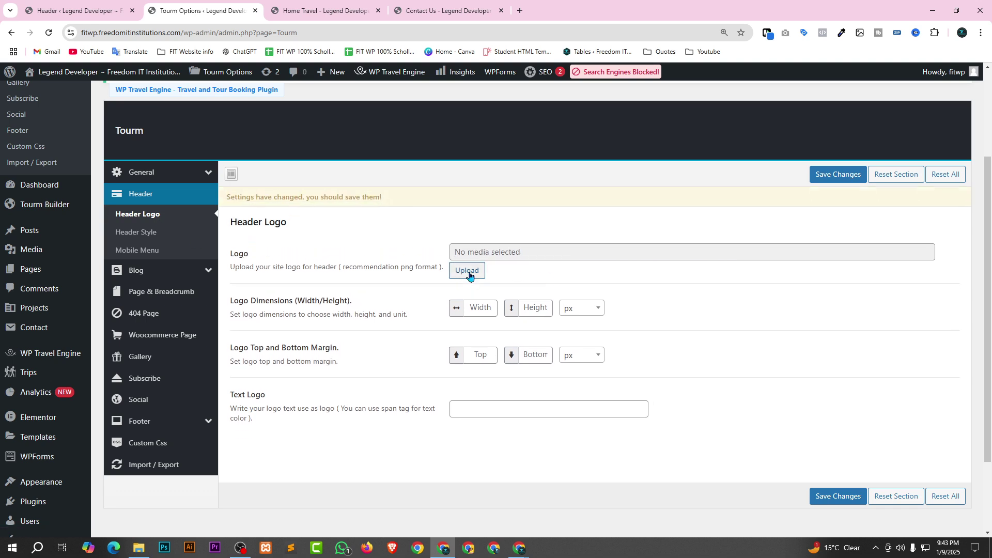
click(469, 272)
click(488, 298)
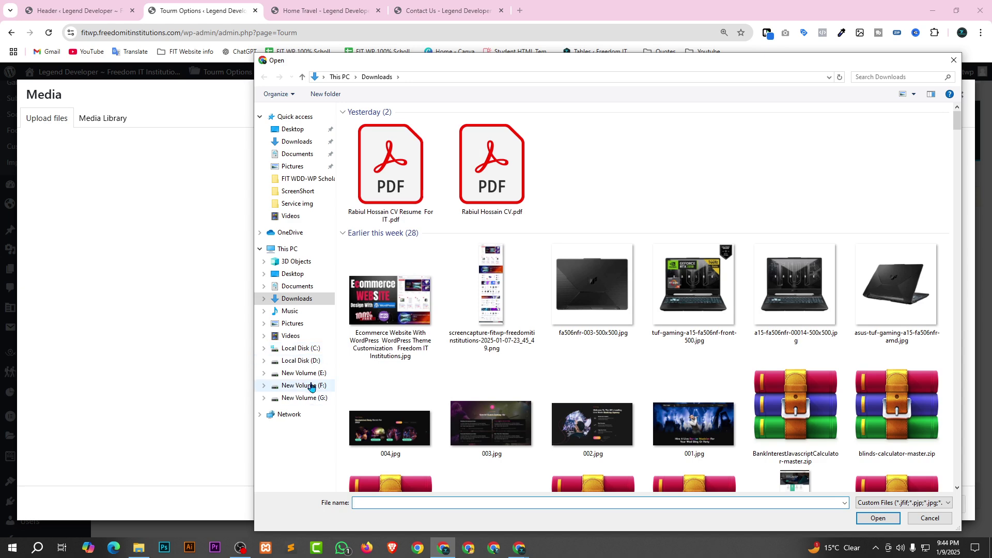
click(290, 386)
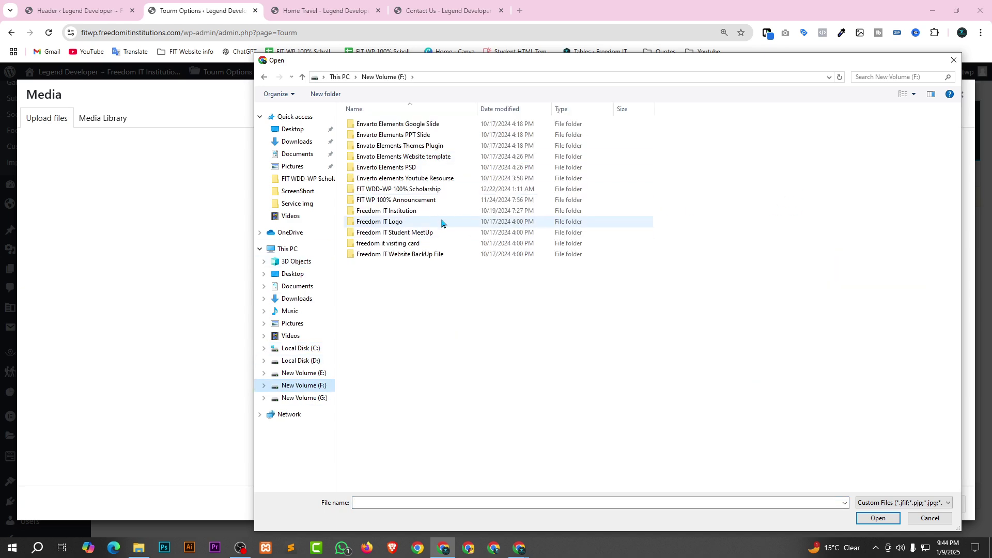
double_click(413, 224)
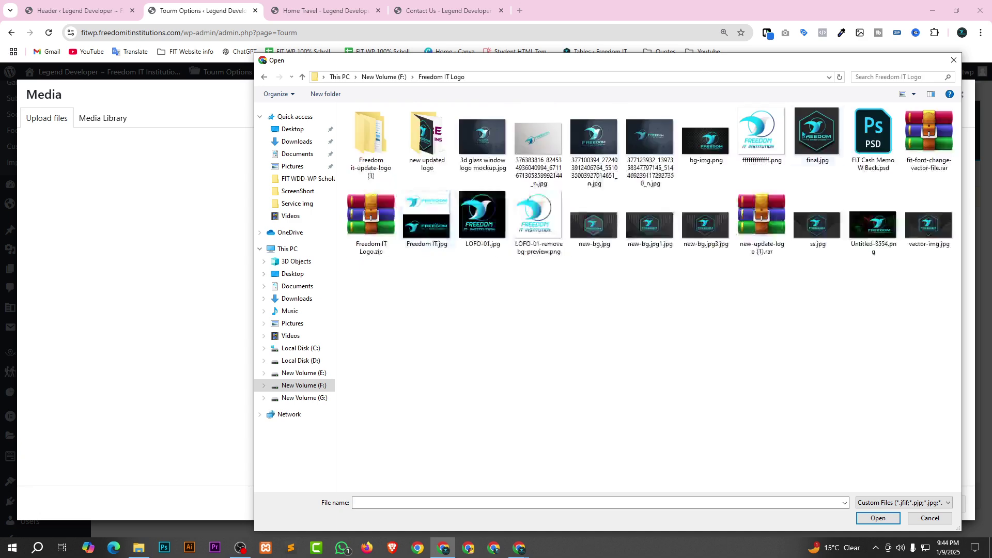
double_click(406, 141)
Upload fit-font-change--bg-logo - Copy.png, use it as the Header Logo and save.
click(494, 180)
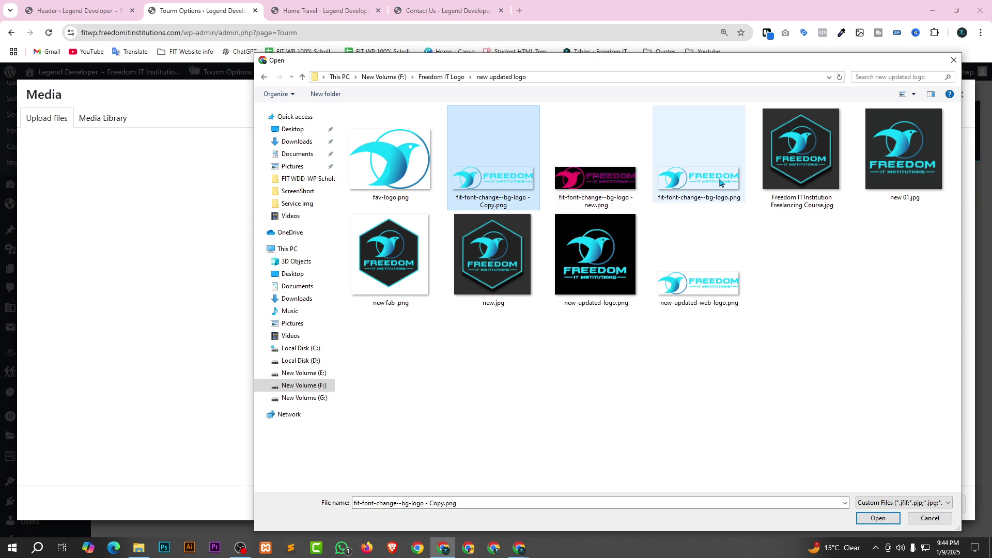
click(879, 519)
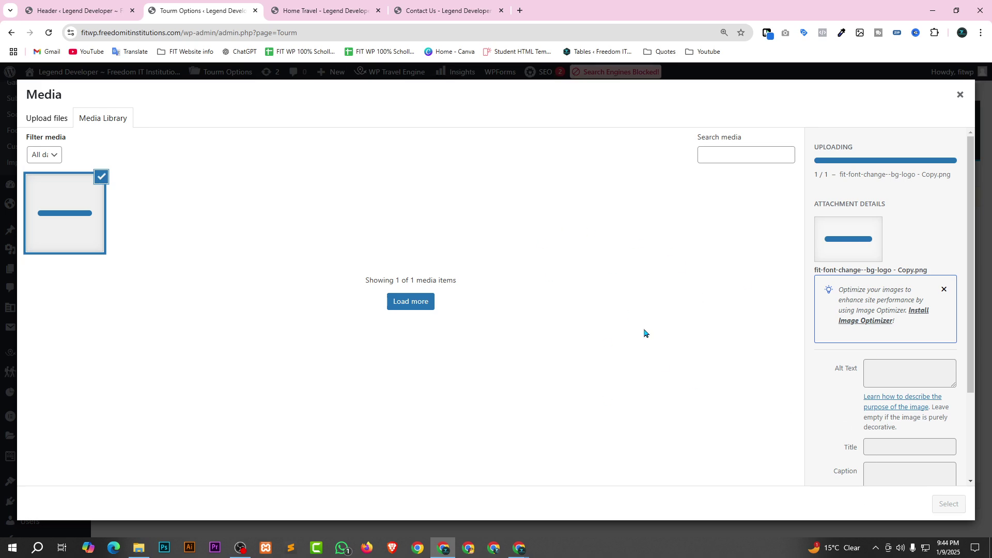
click(949, 504)
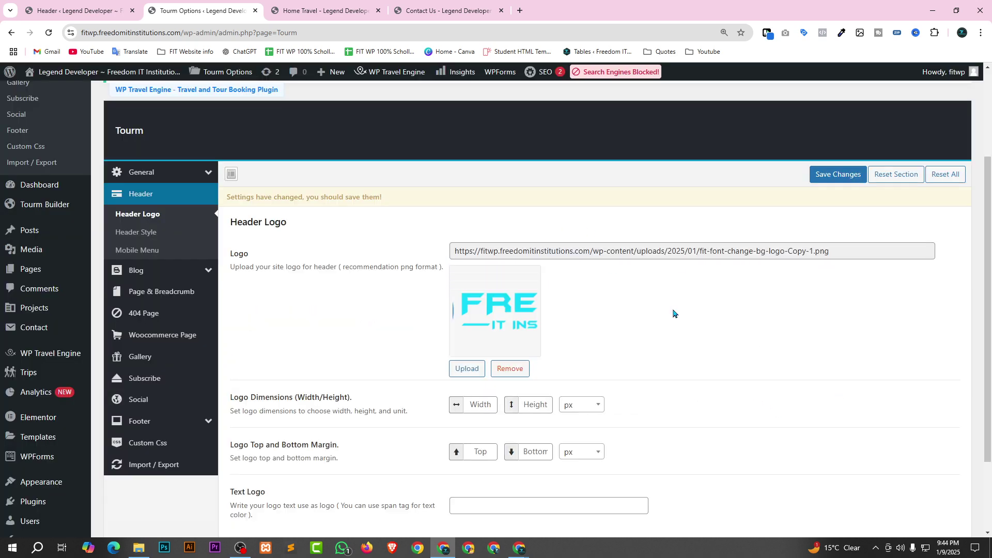
click(838, 174)
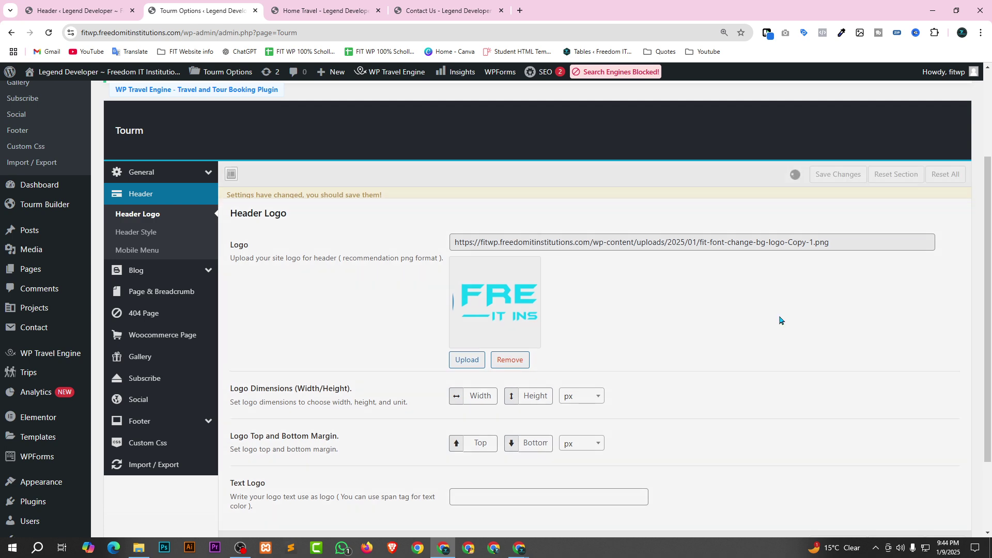
scroll(592, 354, down, 2)
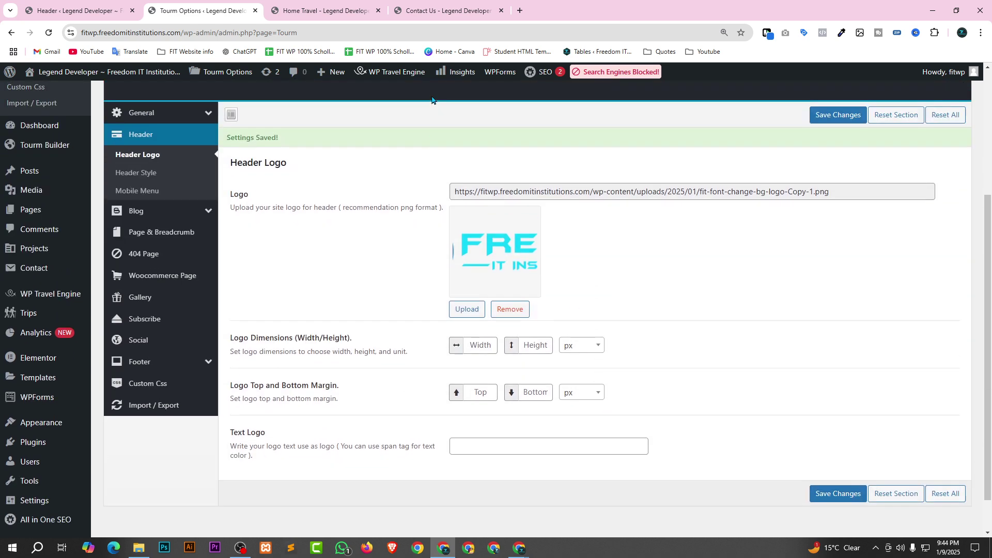
scroll(592, 354, up, 4)
click(336, 5)
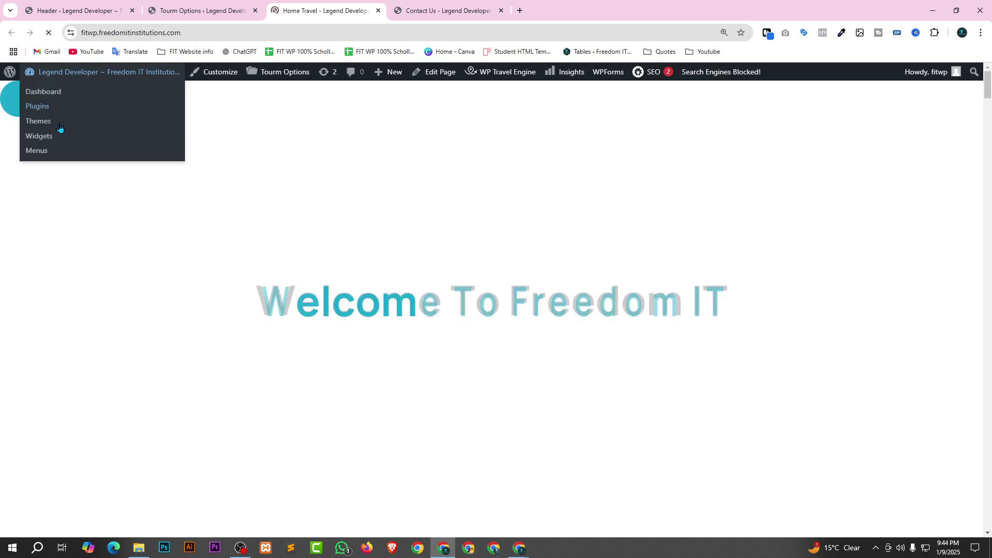
click(78, 100)
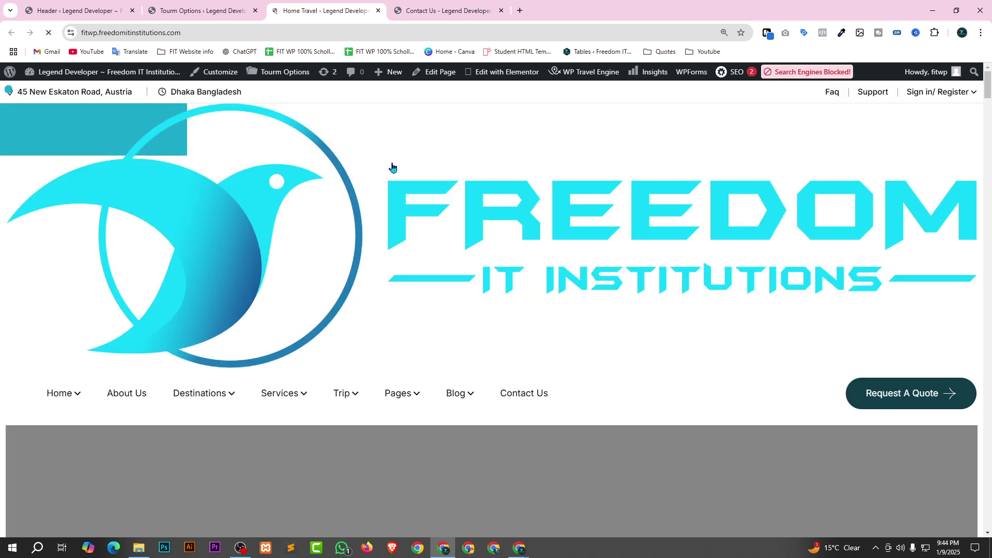
scroll(657, 294, down, 1)
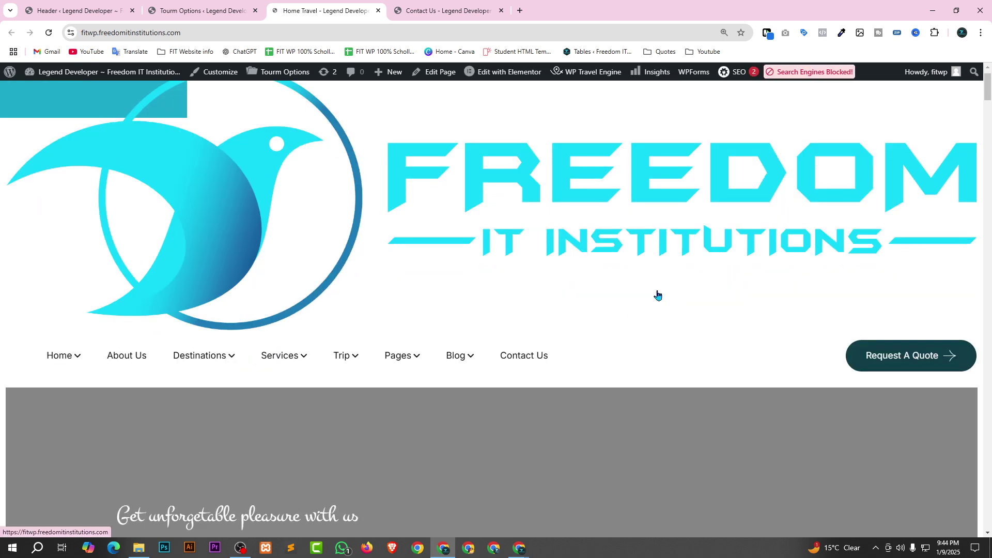
click(184, 5)
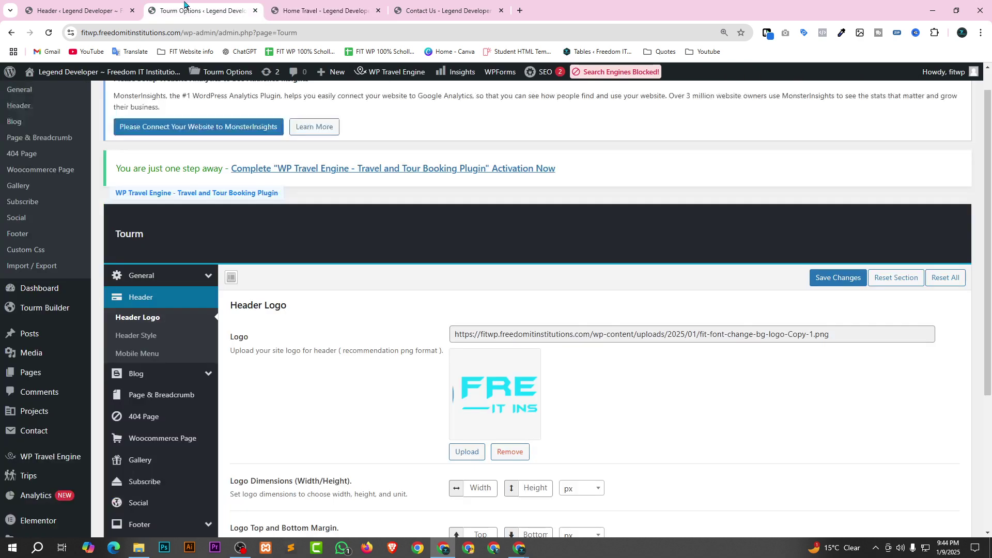
Remove the current logo and upload new-updated-web-logo.png from the new updated logo folder.
click(510, 452)
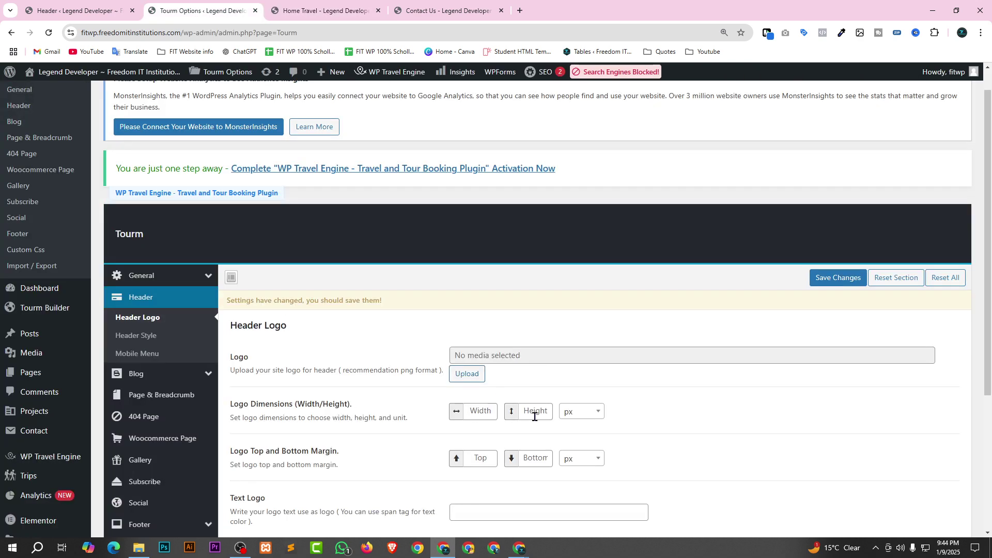
click(465, 373)
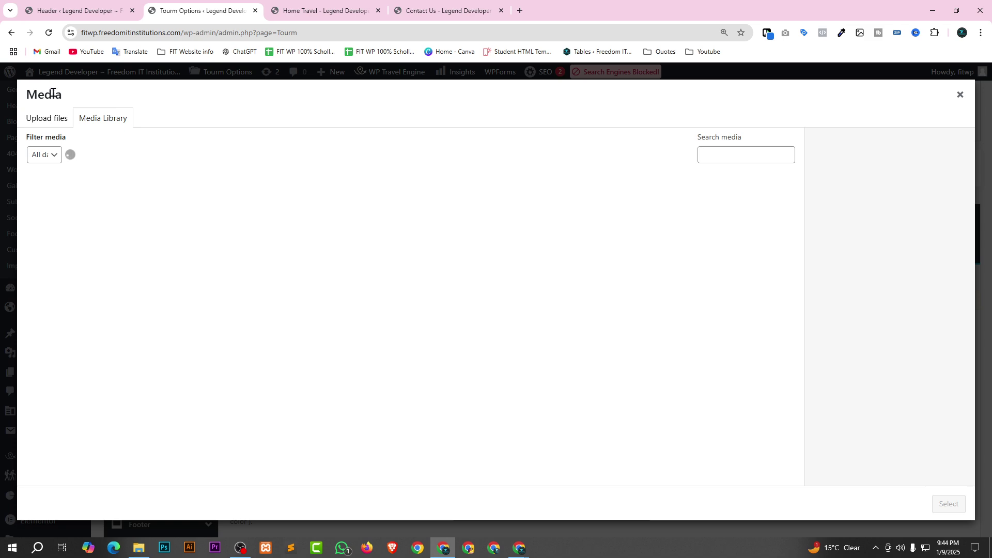
click(49, 117)
click(491, 296)
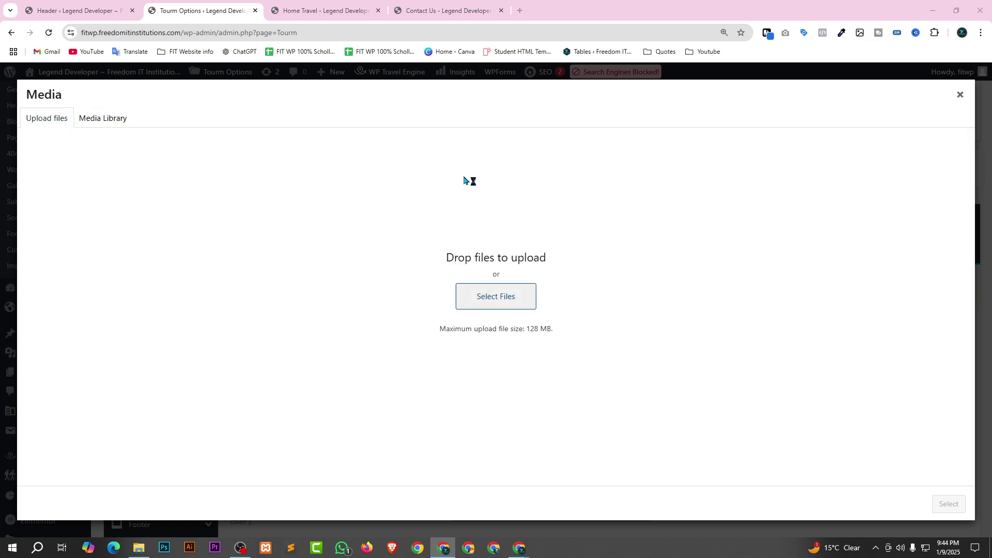
click(692, 181)
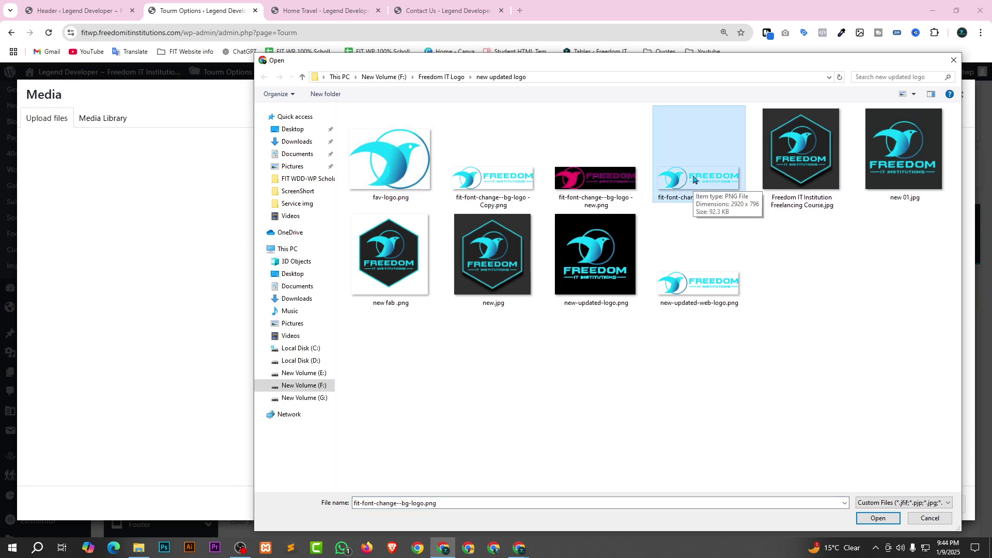
click(706, 284)
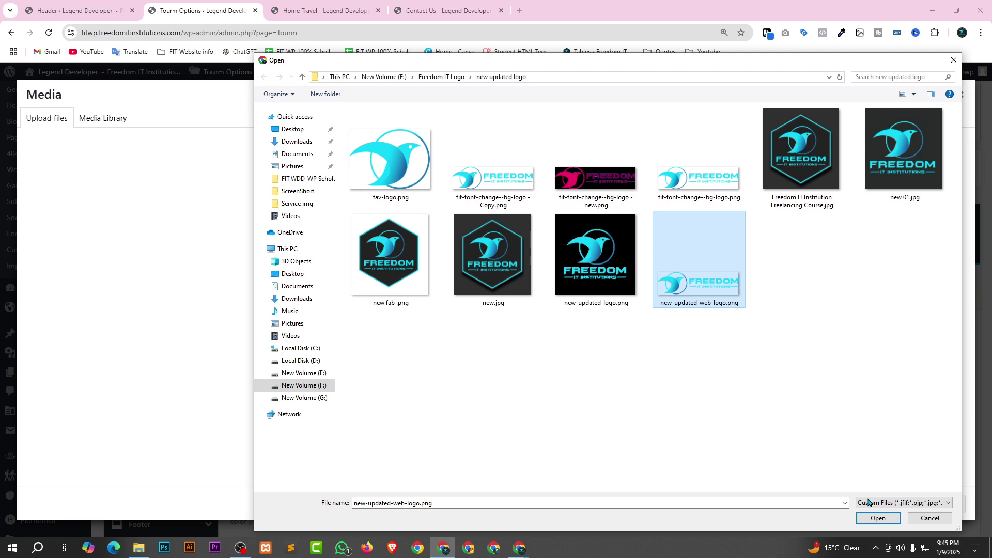
click(878, 518)
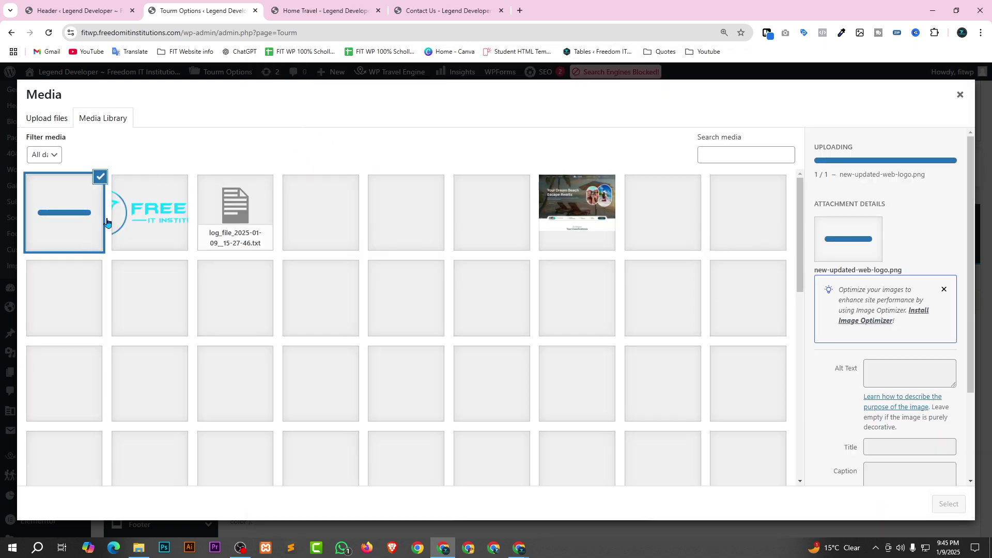
Check its 64 by 46 pixel size, set it as the Header Logo and save.
click(944, 289)
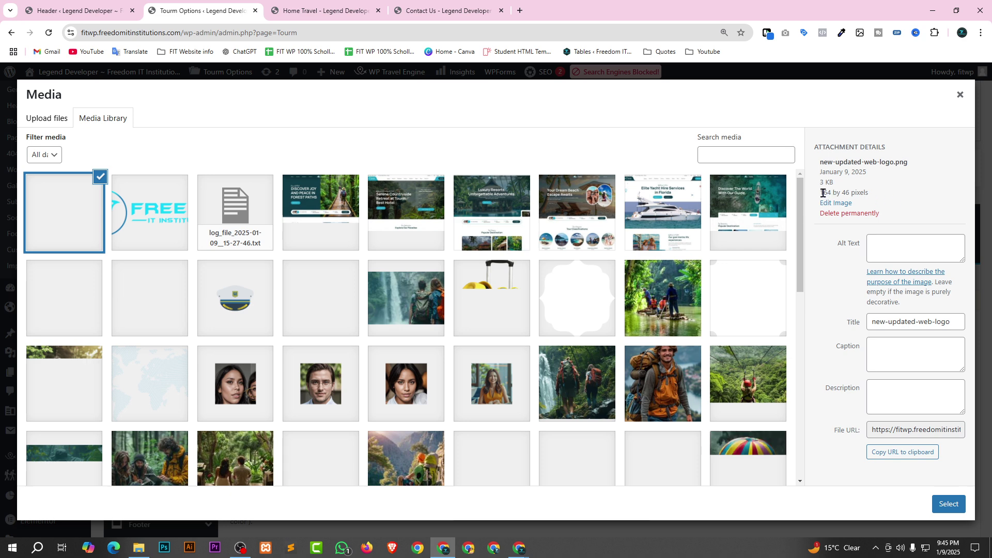
drag(823, 193, 883, 198)
click(900, 198)
click(948, 504)
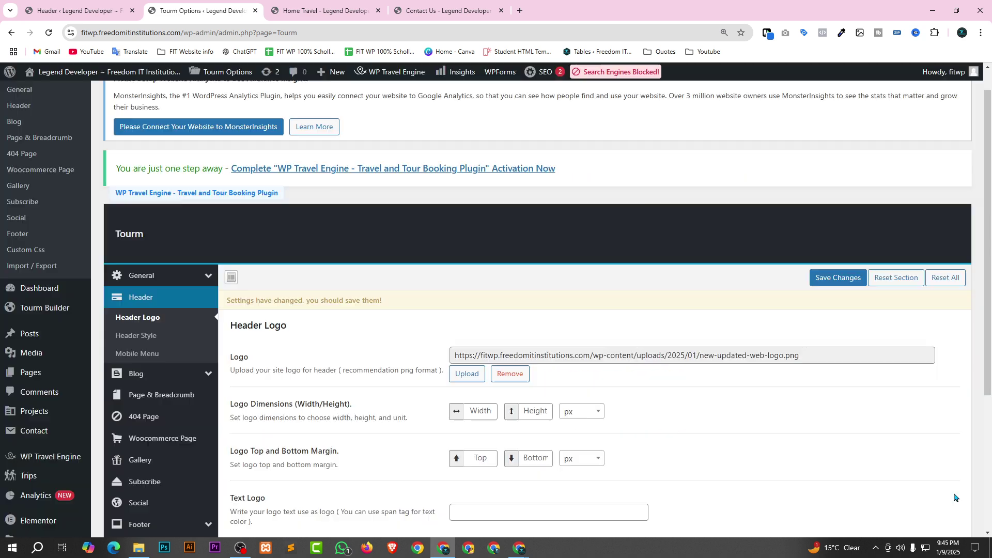
click(837, 278)
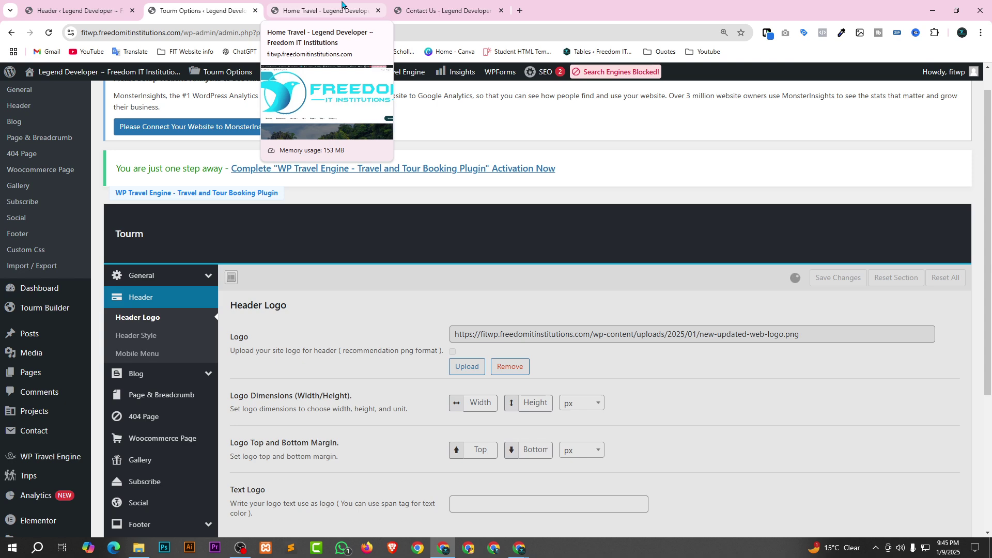
Reload the Home Travel homepage, close the Contact Us tab and skip the preloader.
click(339, 4)
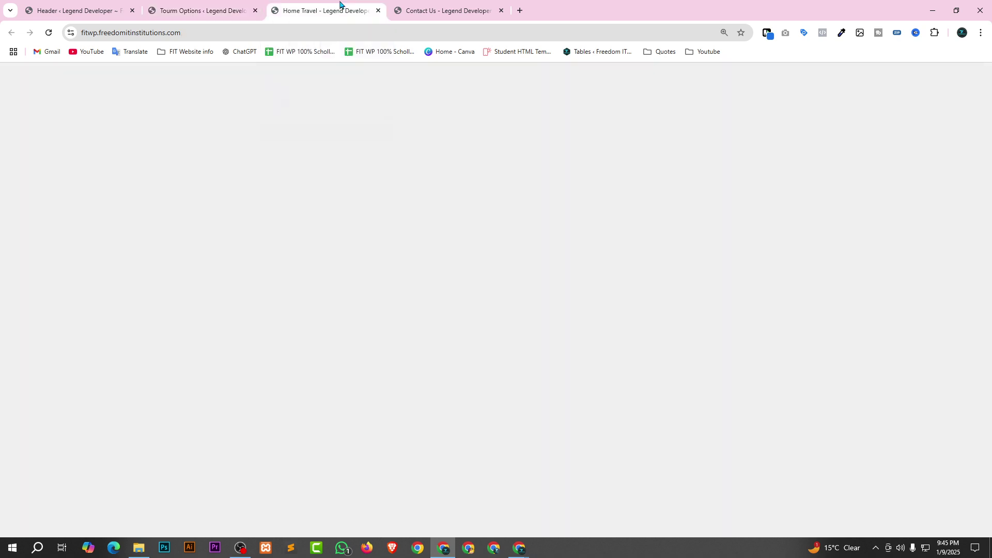
click(189, 9)
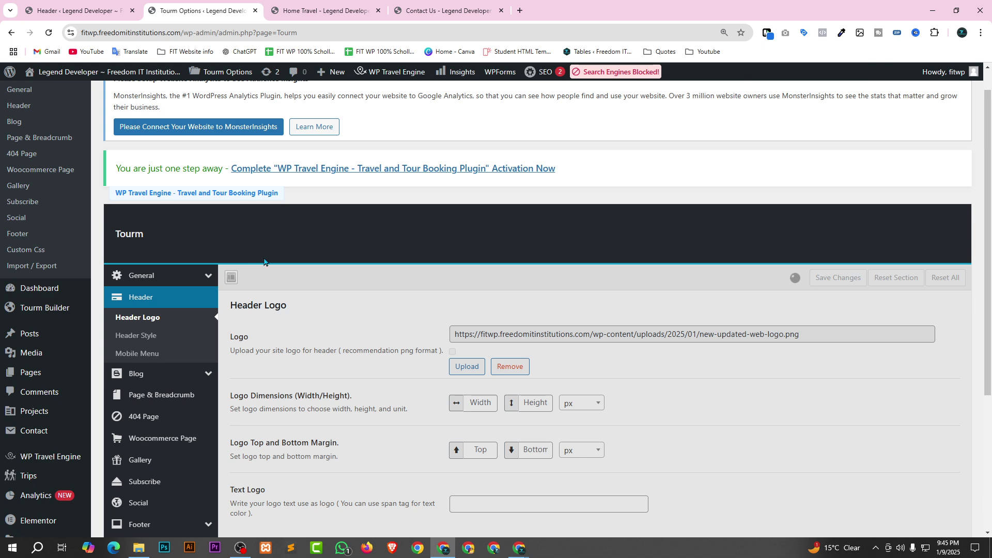
scroll(341, 276, up, 1)
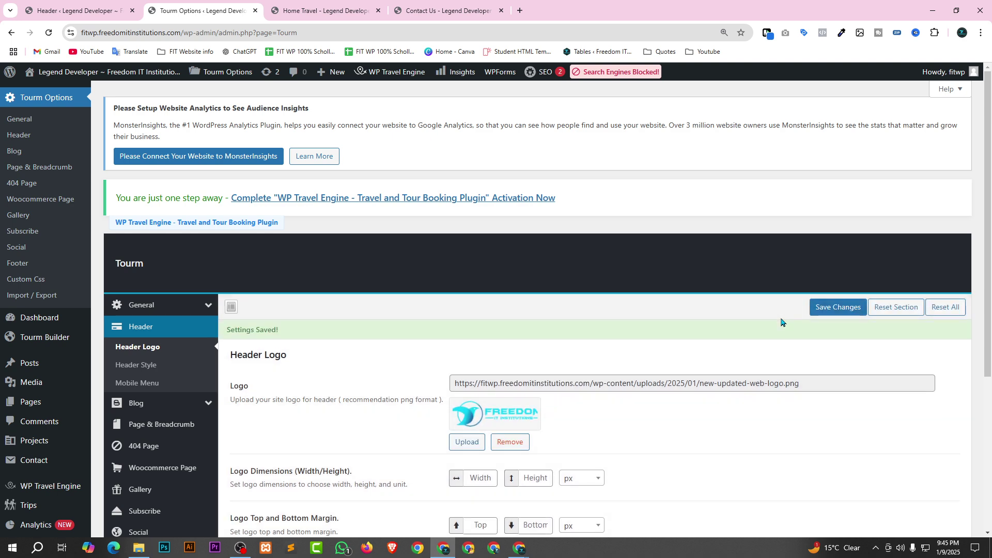
click(320, 10)
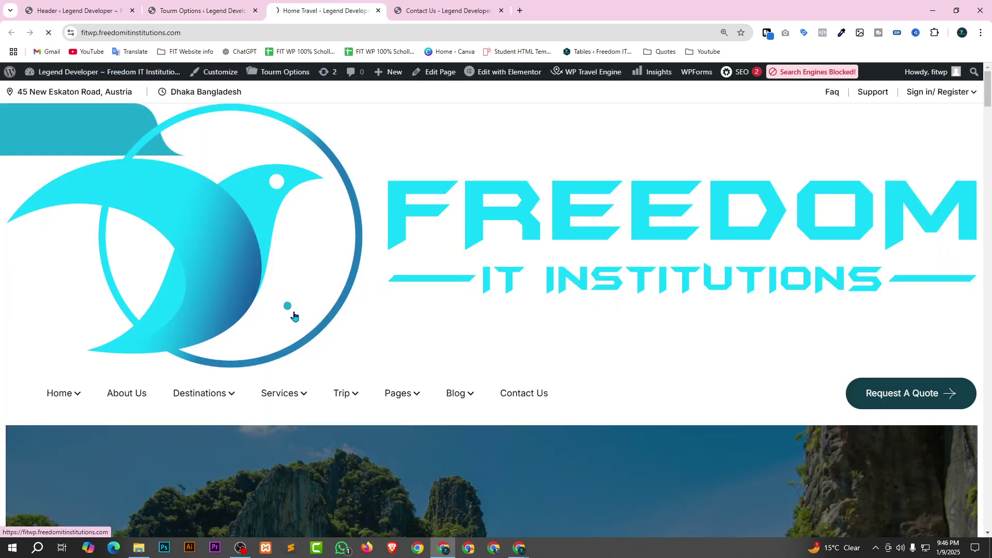
click(681, 358)
click(500, 11)
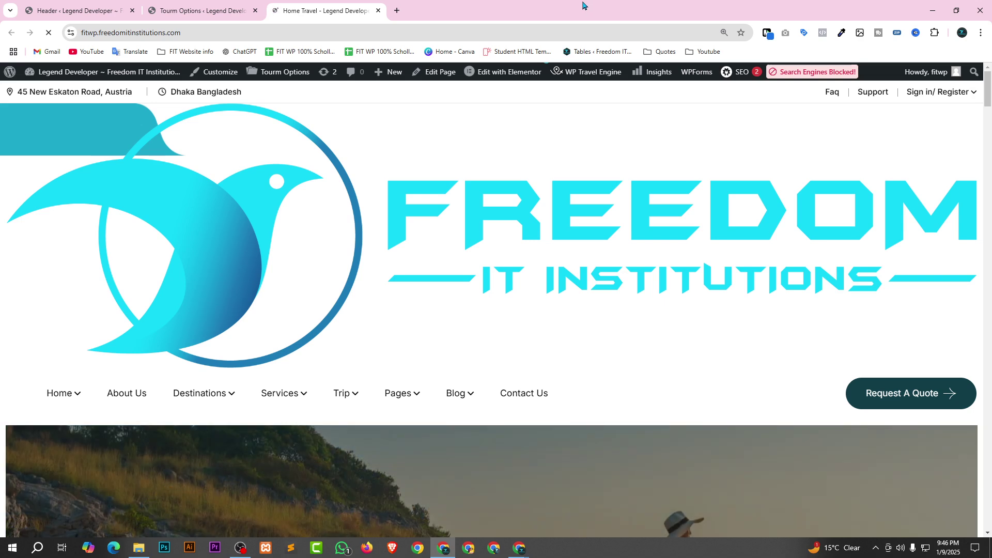
key(F5)
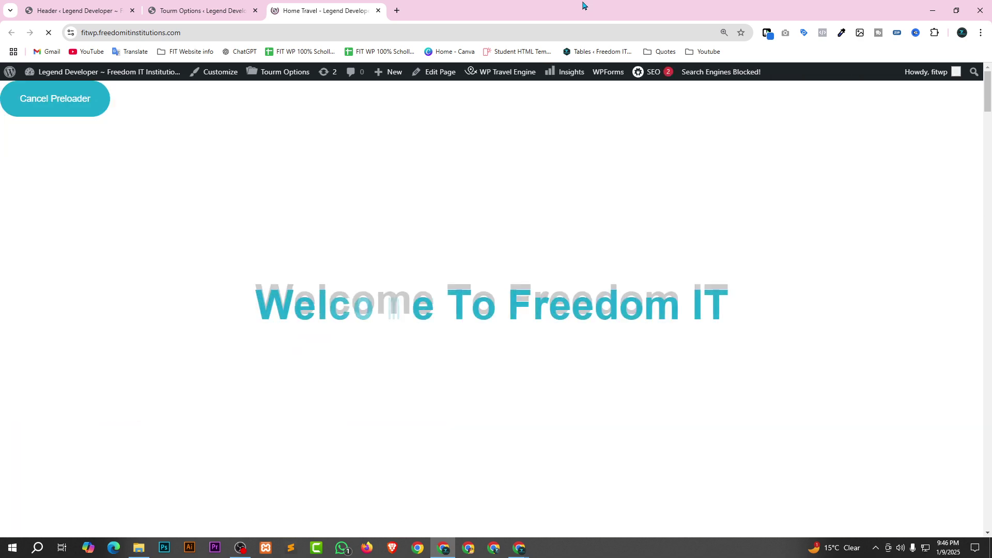
click(60, 99)
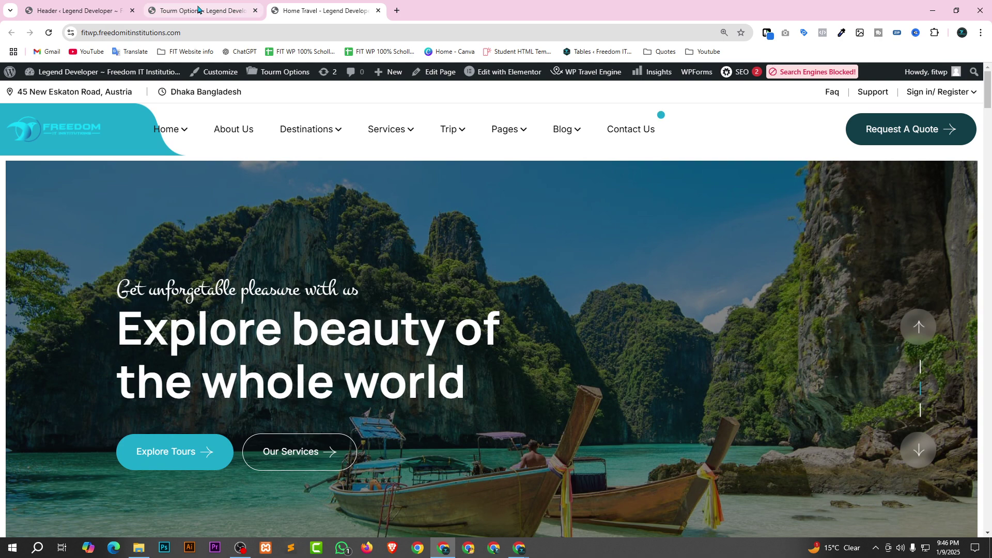
Check the Google Meet window, then return to the Tourm Options Header Logo settings.
key(alt+Tab)
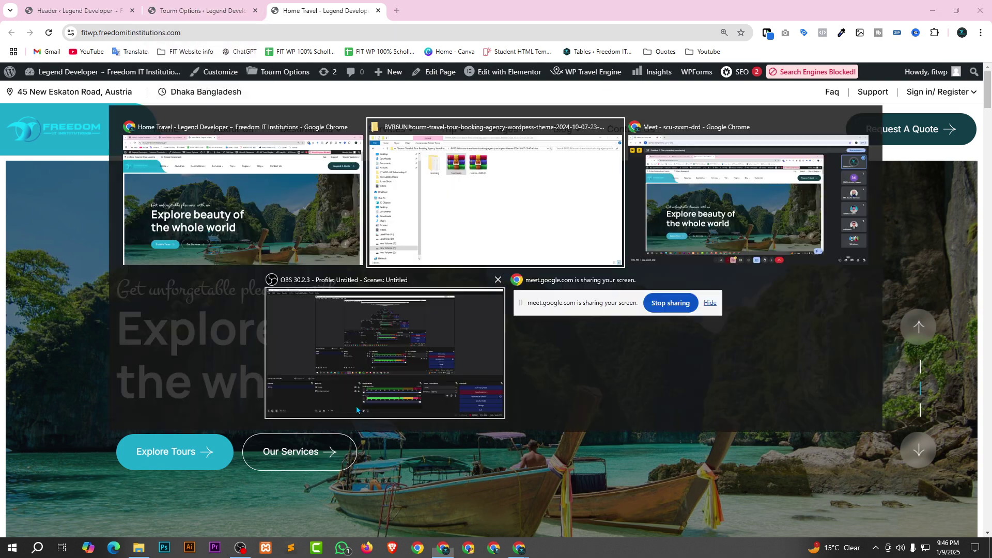
key(Tab)
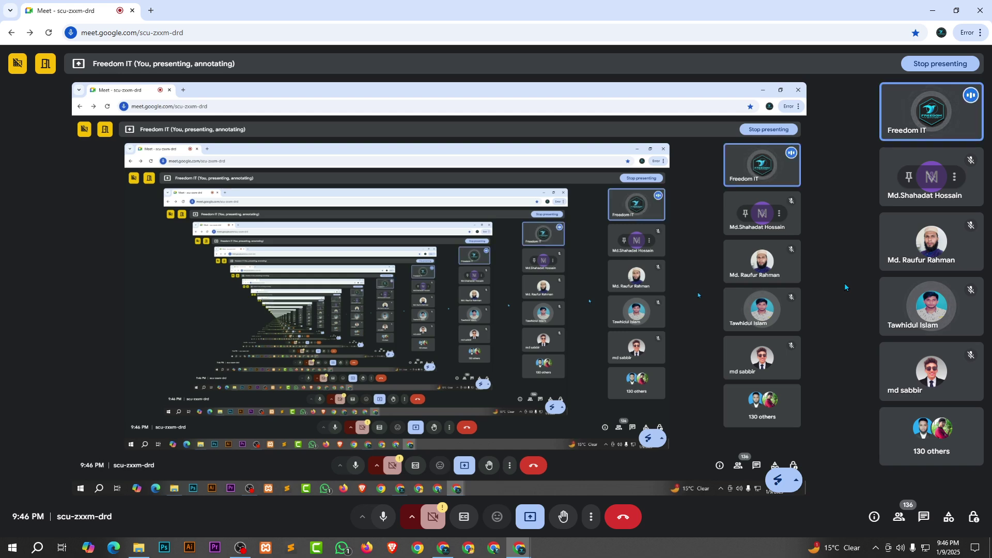
key(alt+Tab)
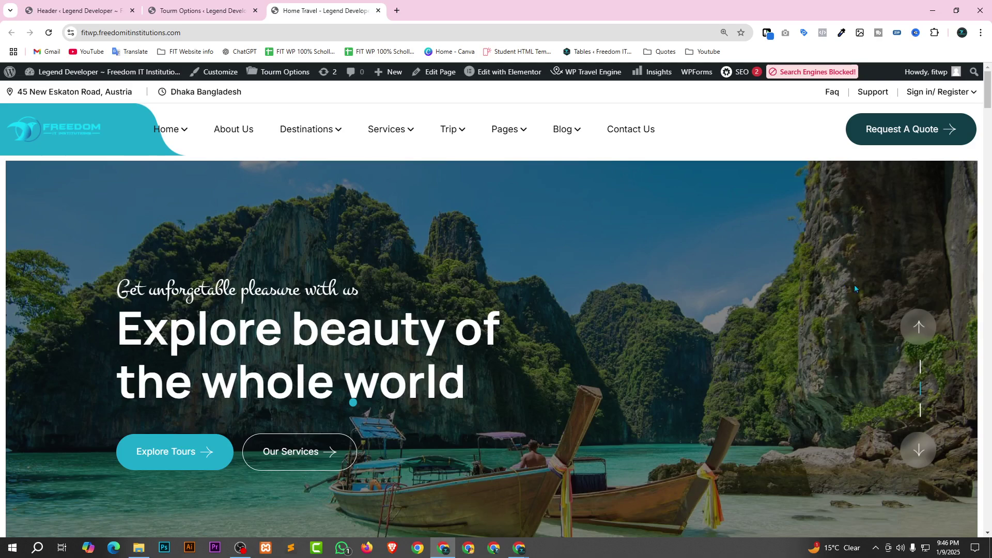
click(61, 5)
click(193, 5)
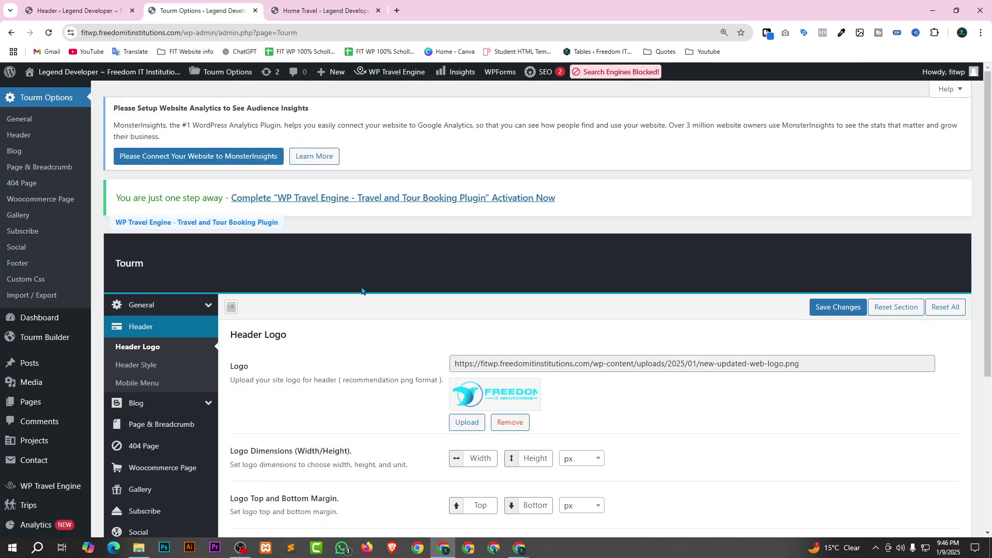
scroll(723, 408, down, 5)
scroll(730, 481, up, 5)
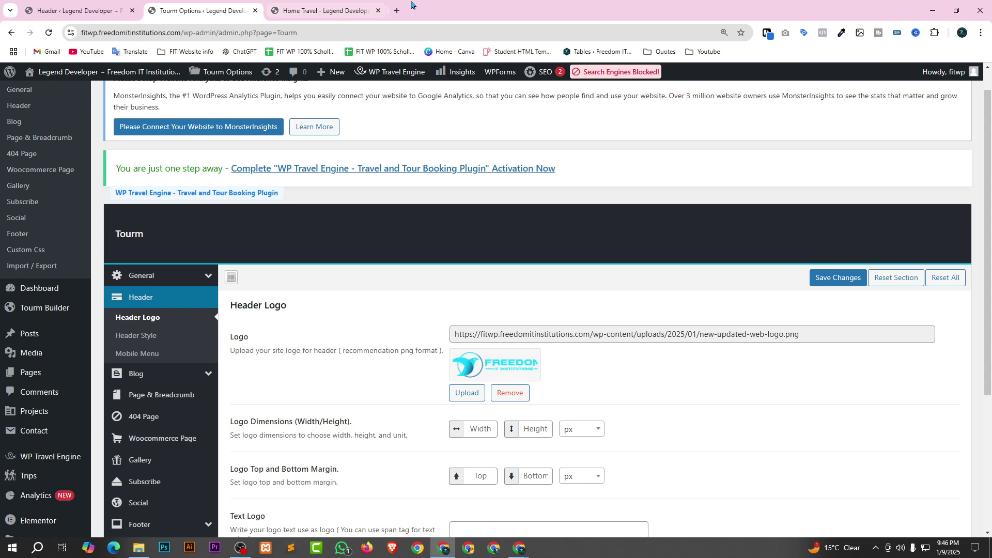
Compare the live homepage header, then return to the Tourm Options Header Logo settings.
click(326, 7)
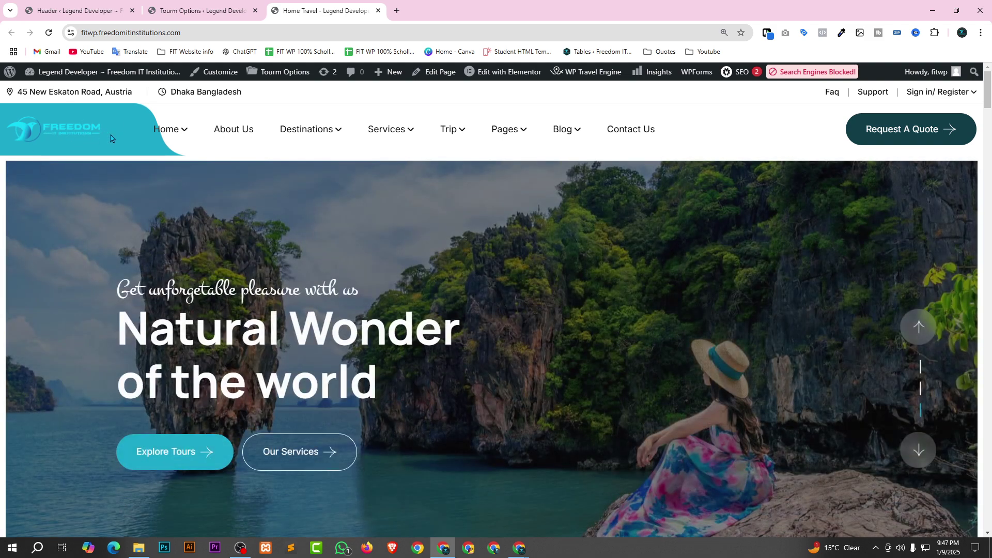
click(98, 4)
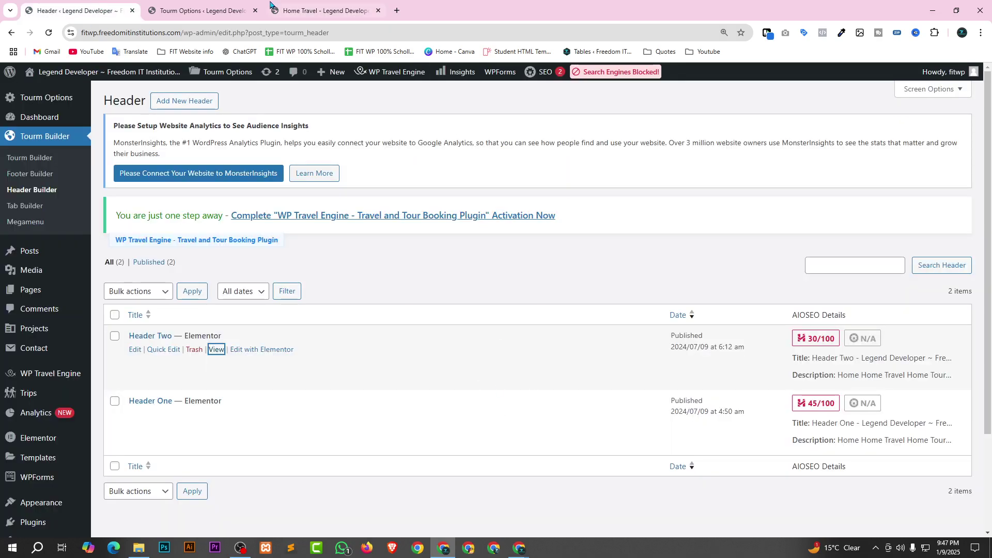
click(191, 4)
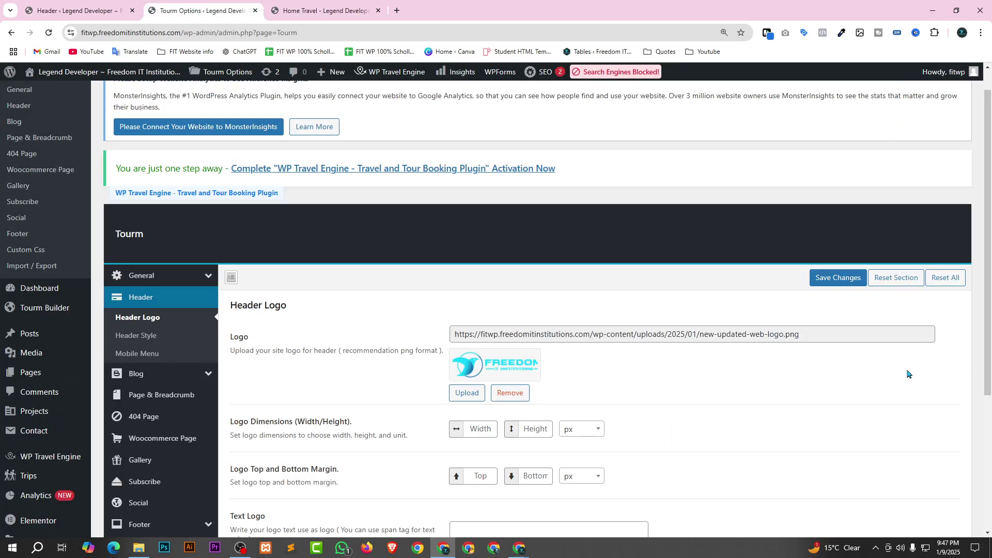
scroll(908, 374, down, 3)
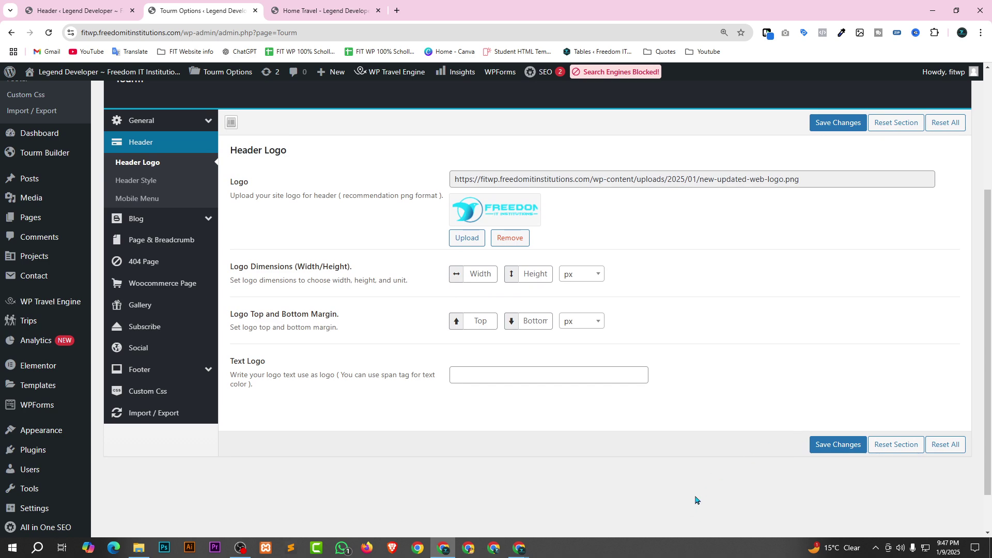
scroll(695, 500, up, 2)
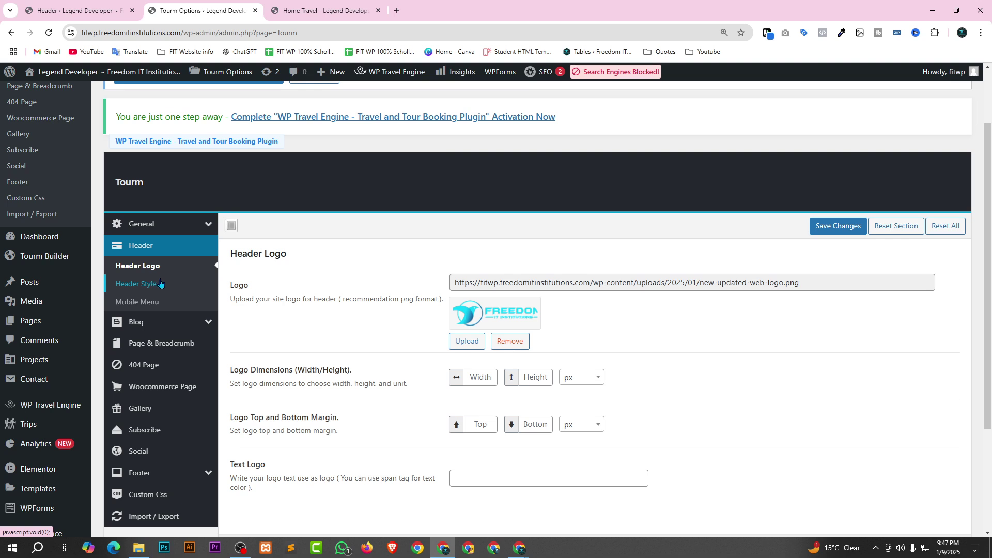
click(159, 283)
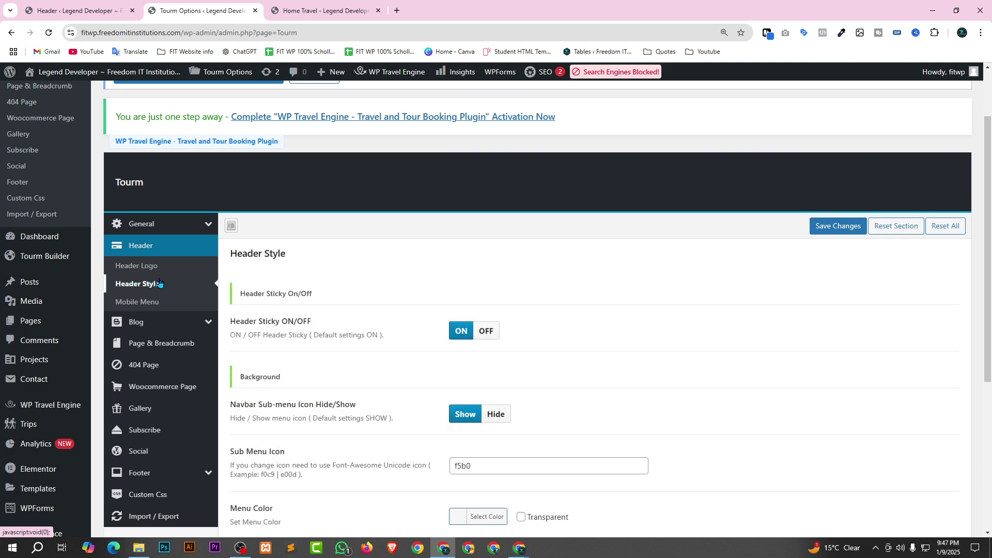
scroll(560, 283, down, 2)
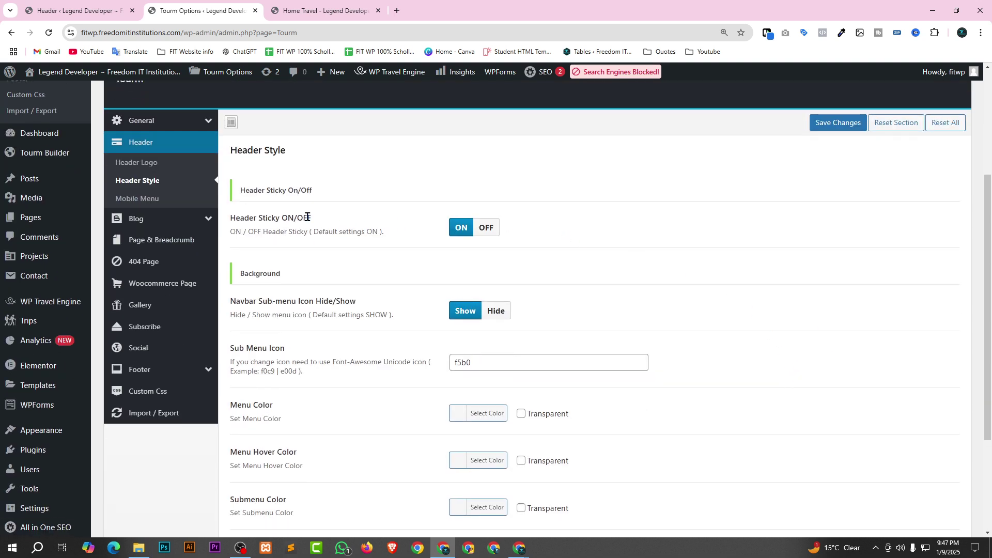
click(317, 4)
scroll(429, 109, down, 8)
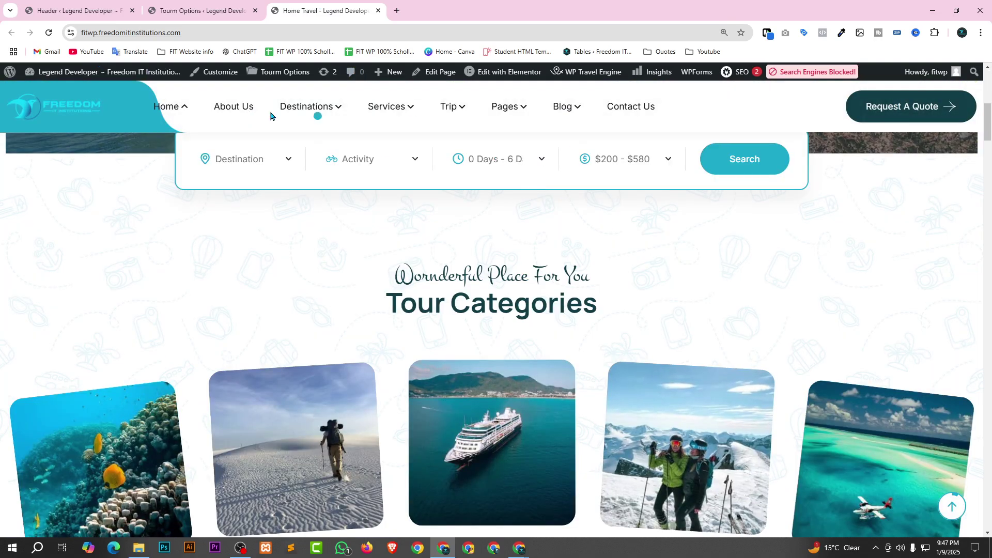
click(170, 7)
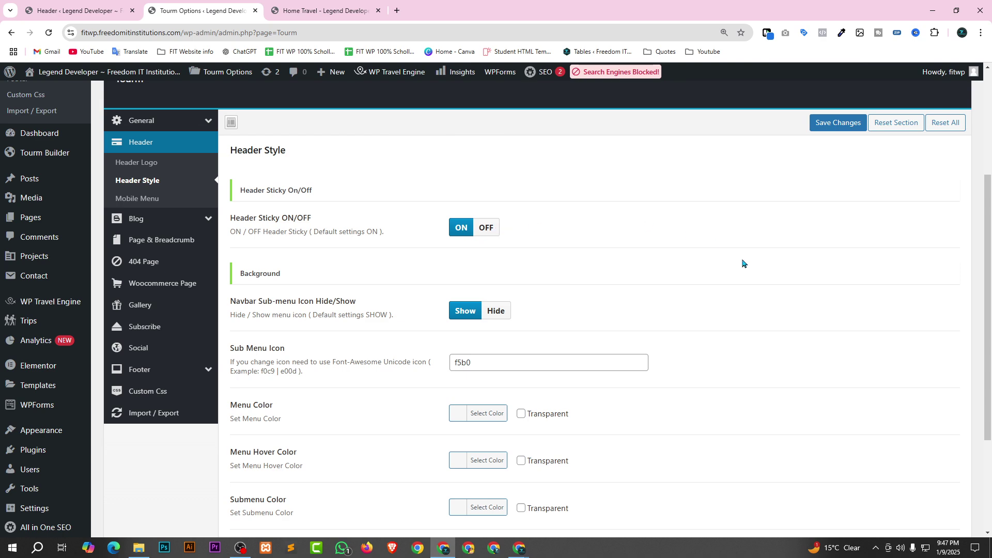
scroll(739, 301, down, 1)
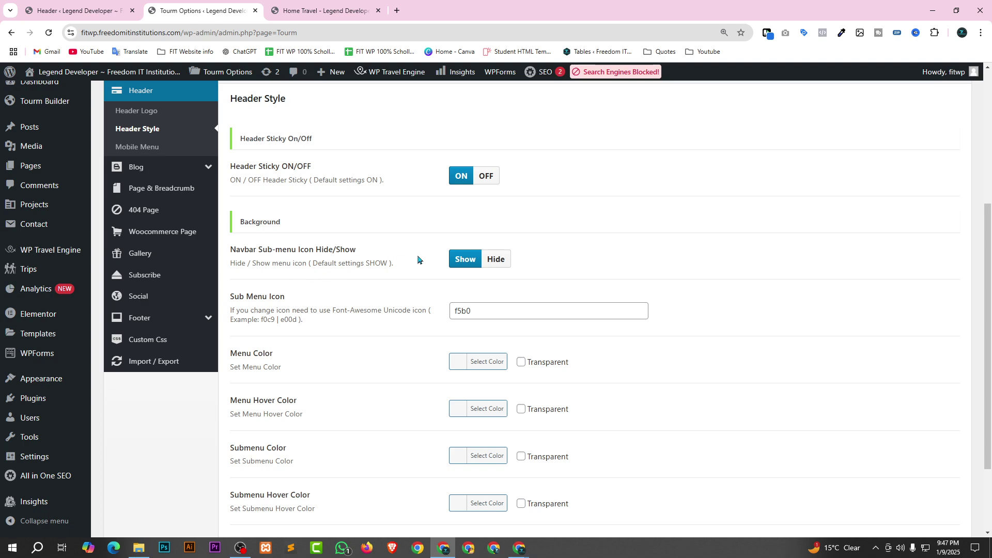
scroll(569, 283, down, 2)
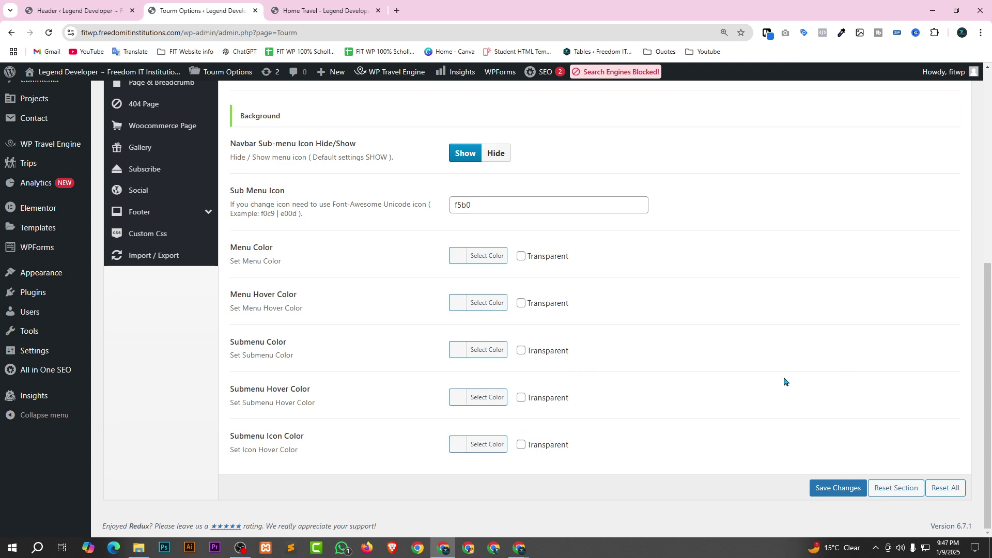
scroll(784, 381, up, 5)
scroll(672, 321, down, 2)
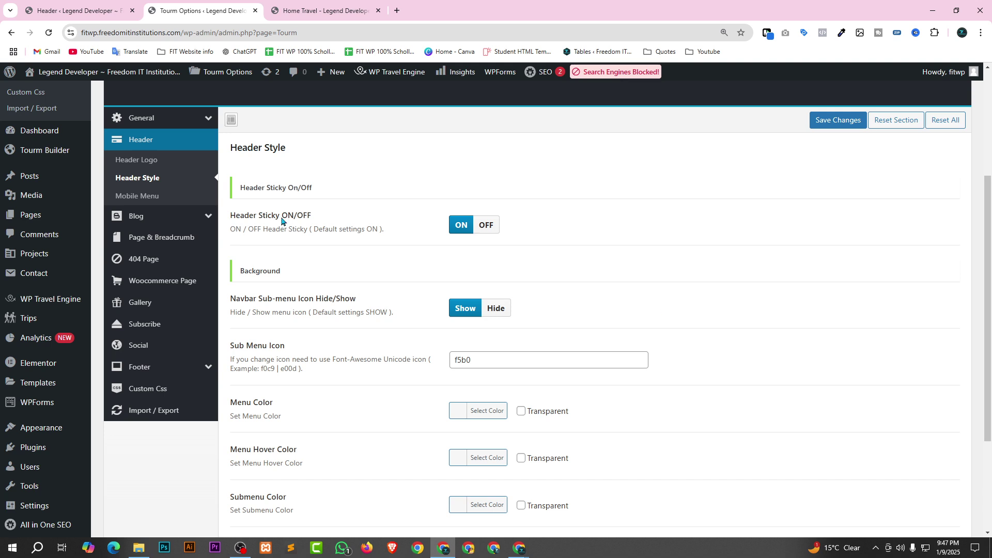
click(148, 196)
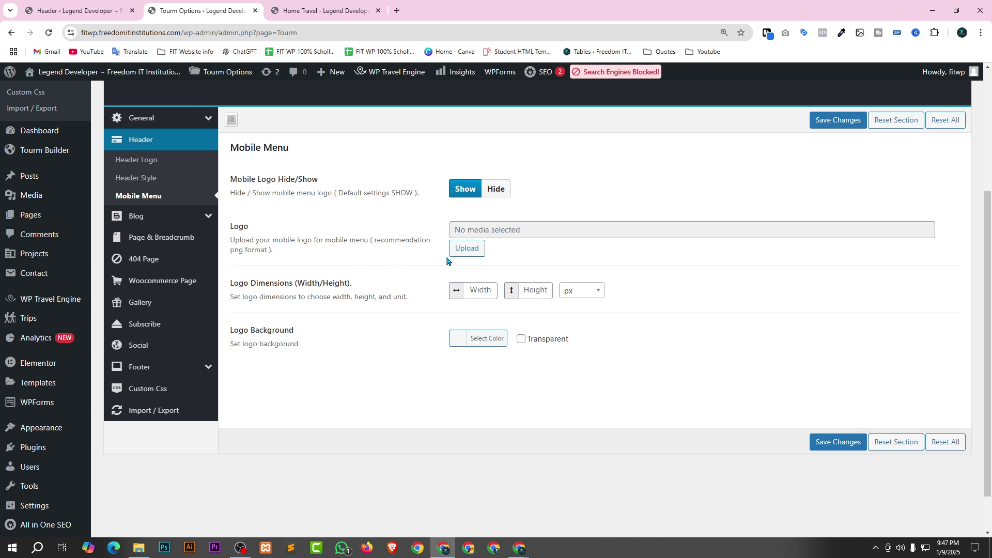
Set new-updated-web-logo.png as the mobile logo and save the setting.
click(465, 249)
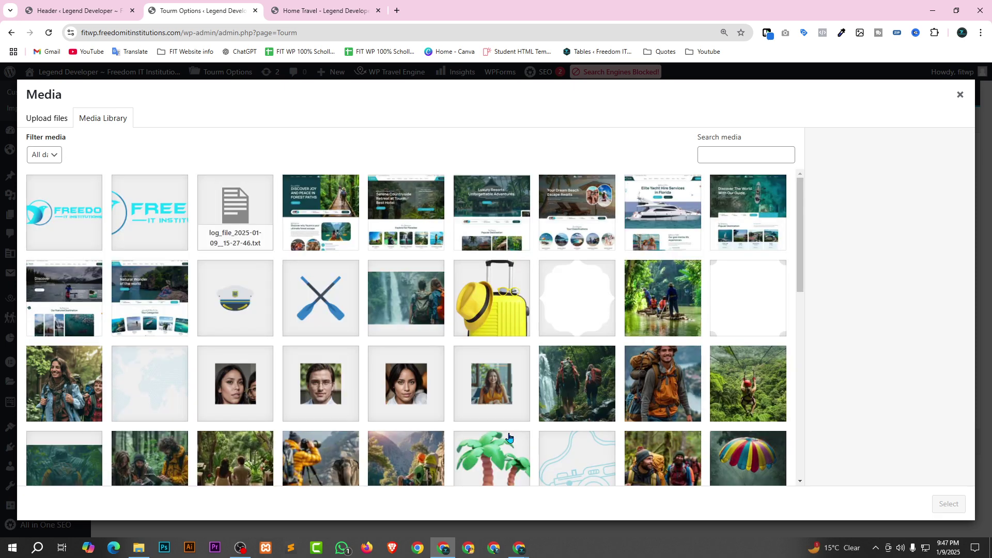
click(76, 212)
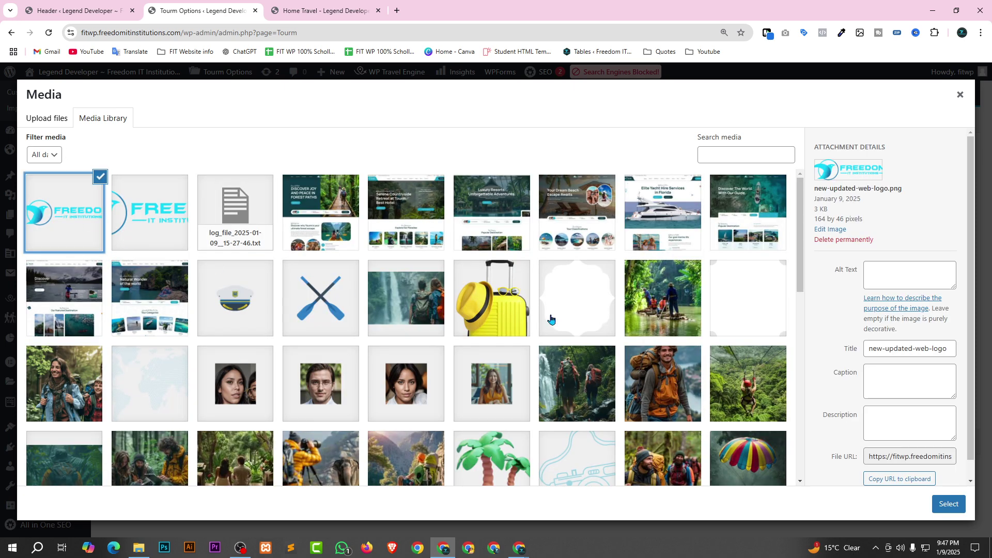
click(945, 506)
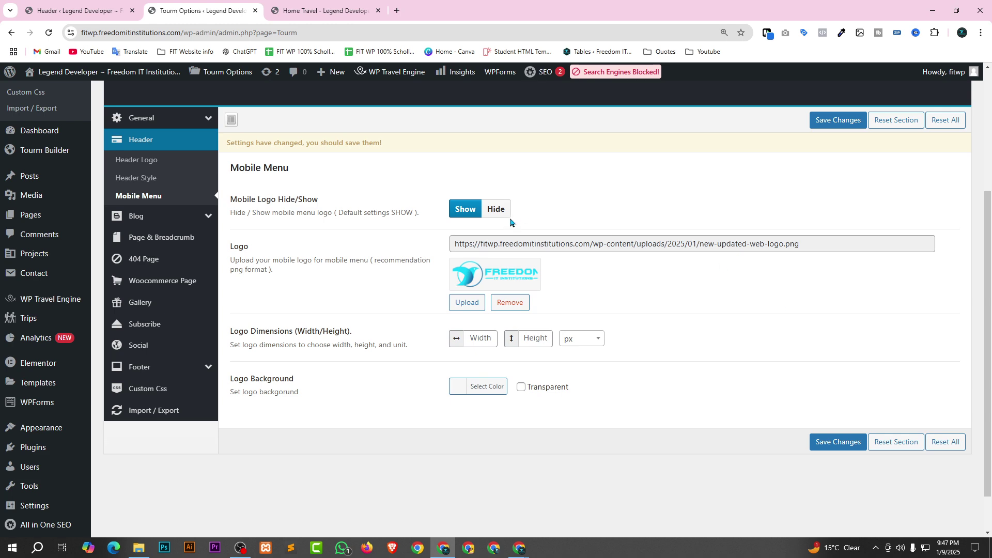
scroll(633, 269, down, 1)
click(836, 392)
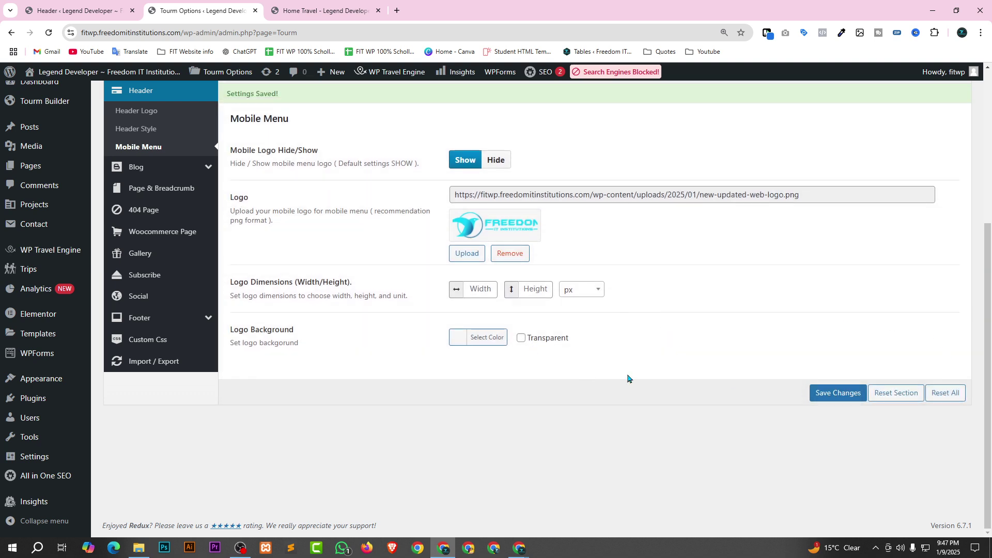
Reload the live Home Travel homepage to see the updated header.
scroll(676, 358, up, 2)
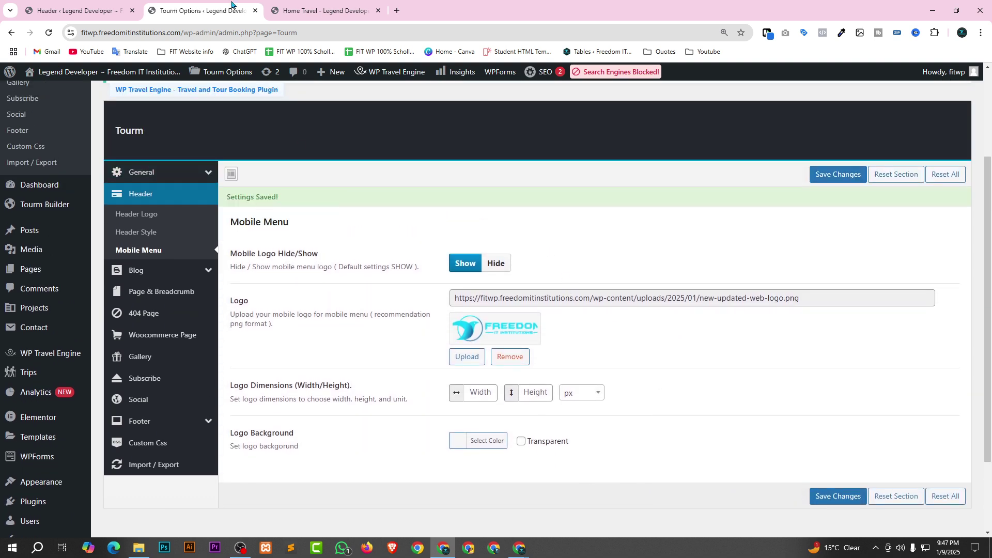
click(320, 11)
click(49, 34)
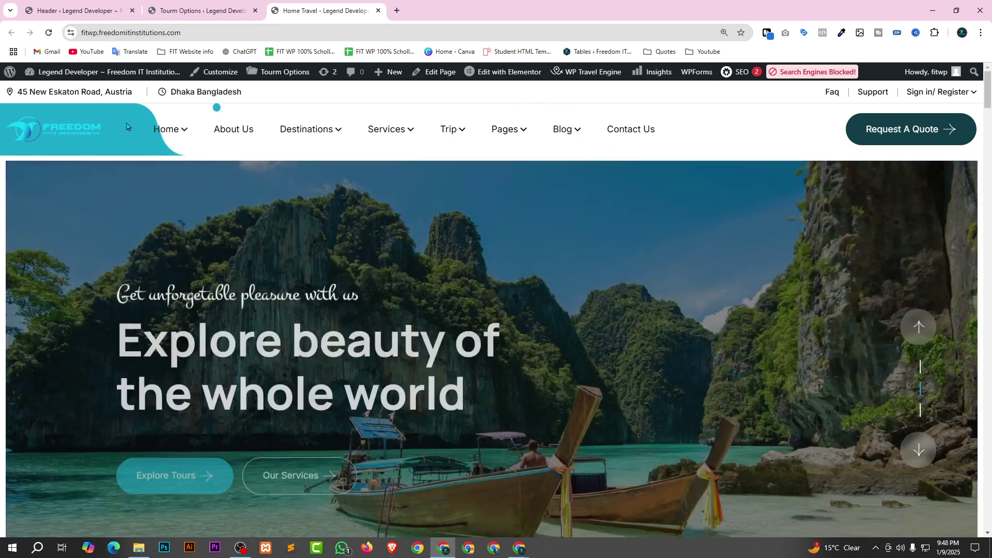
Inspect the header and pick the div.logo-bg.bg-mask logo background element.
right_click(127, 121)
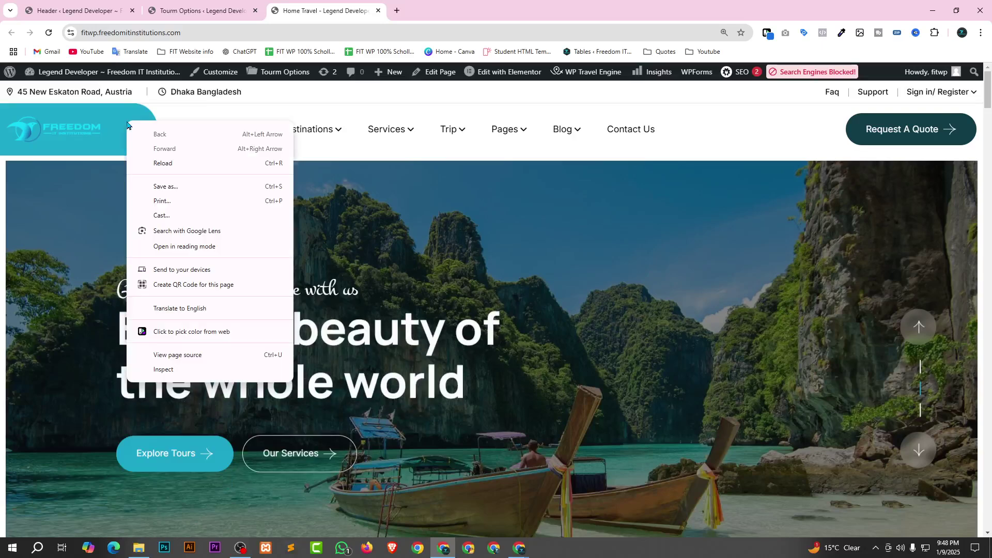
click(165, 370)
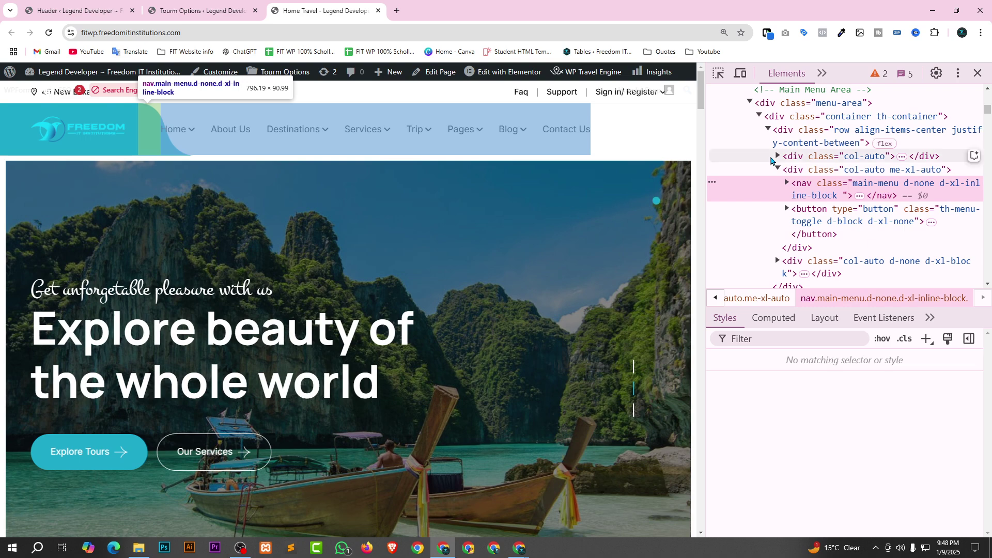
click(718, 73)
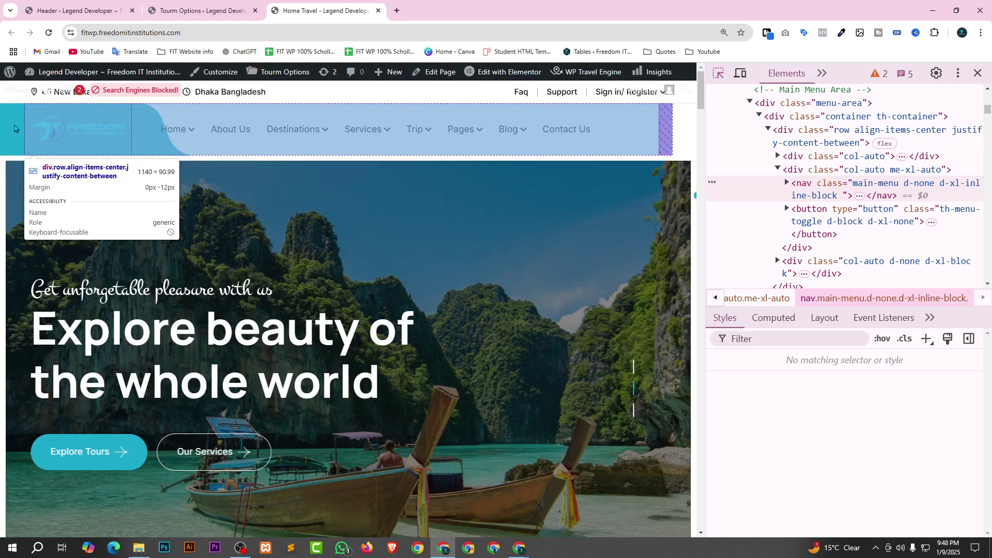
click(14, 129)
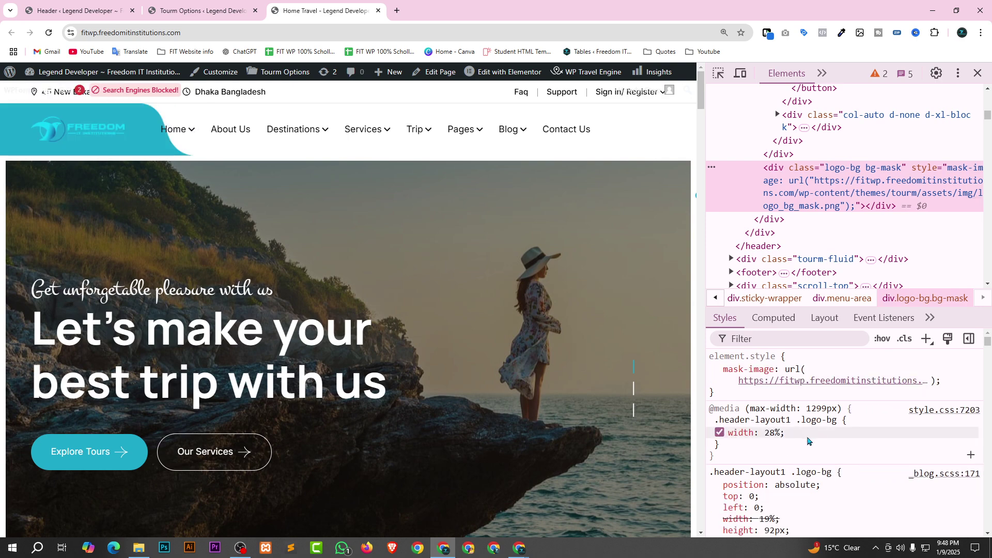
Add background: #000000 to the .logo-bg rule in the Styles pane.
click(810, 440)
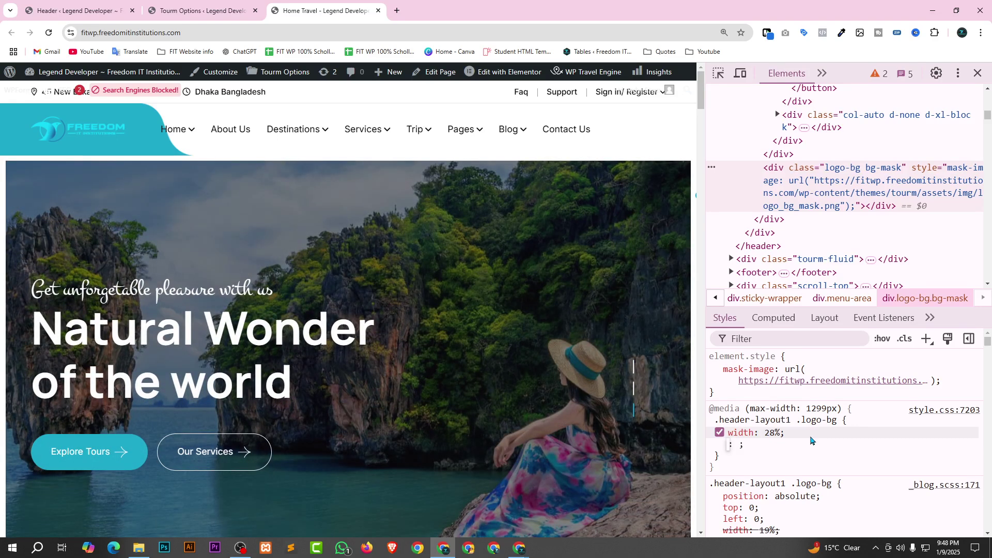
text(ba)
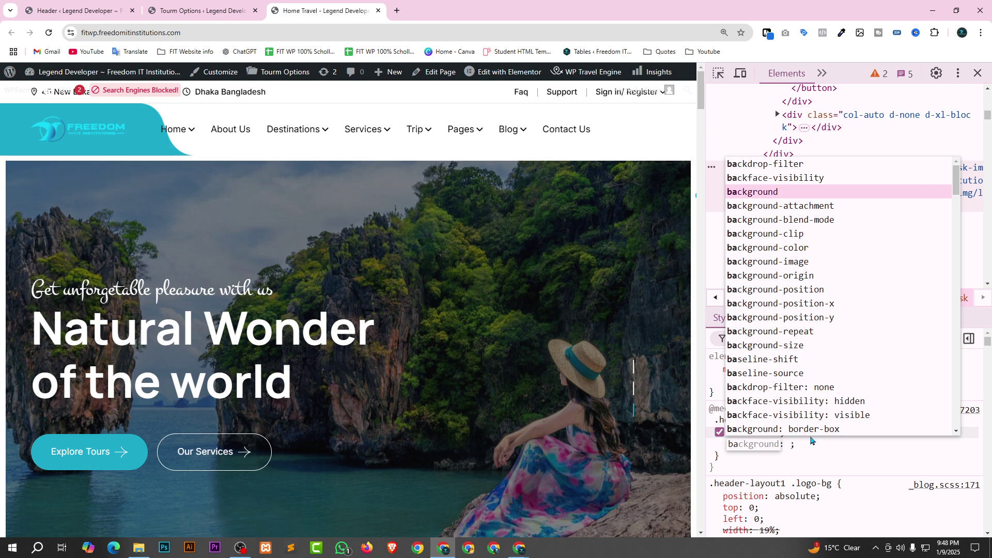
key(Return)
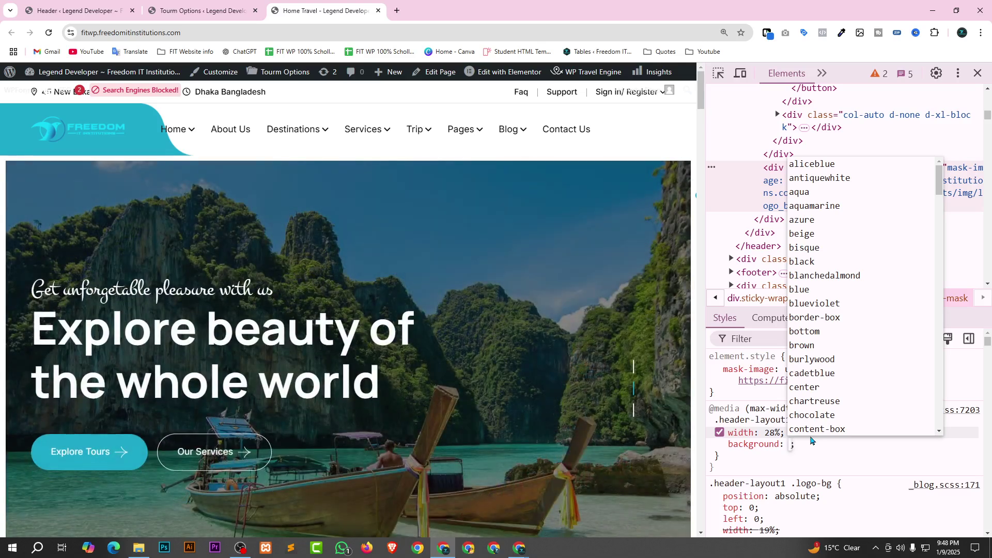
text(#000000)
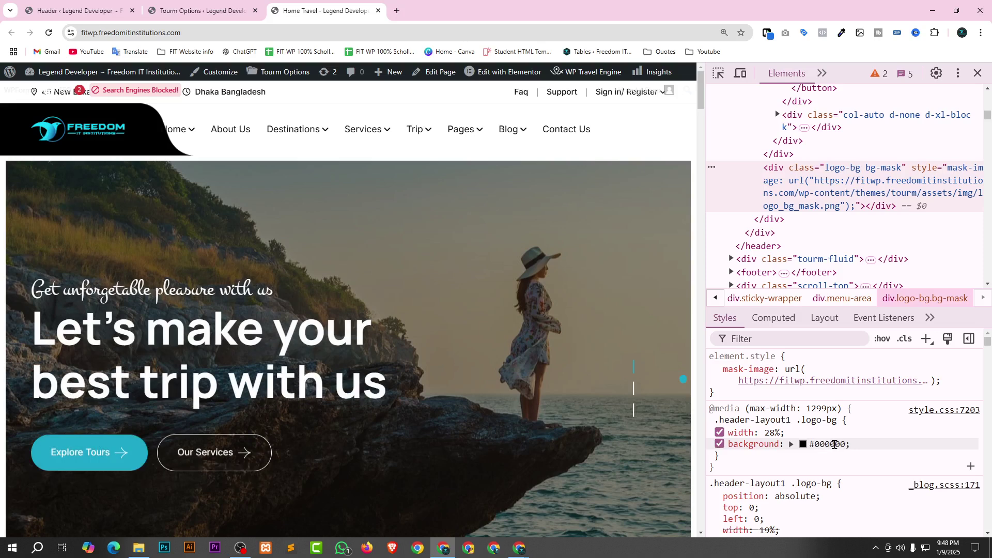
click(733, 448)
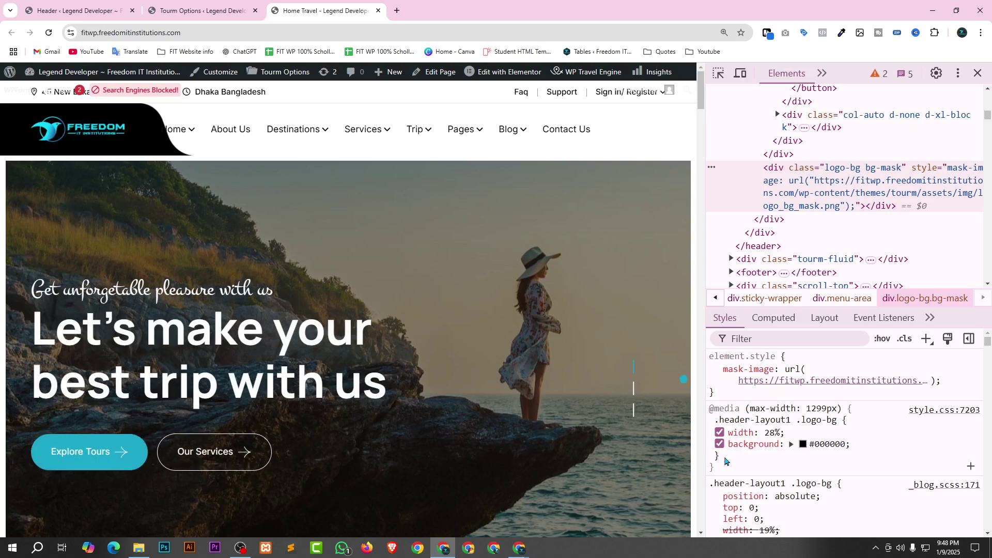
drag(713, 466, 765, 534)
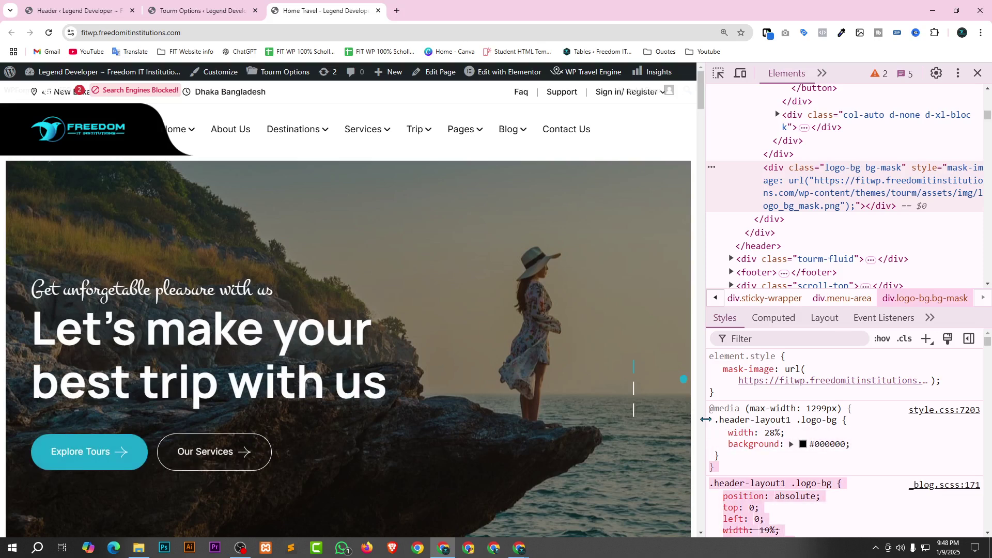
click(744, 461)
drag(720, 471, 709, 408)
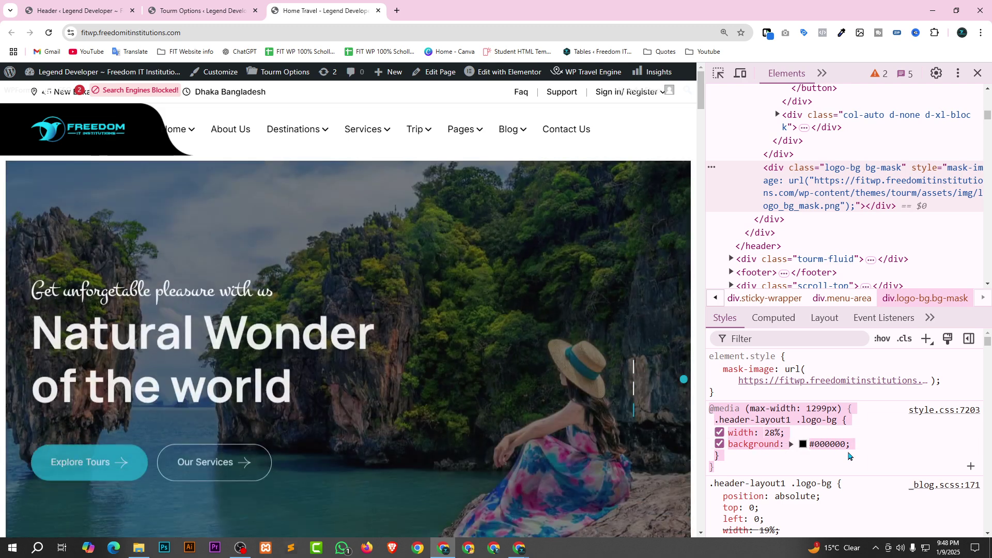
right_click(761, 420)
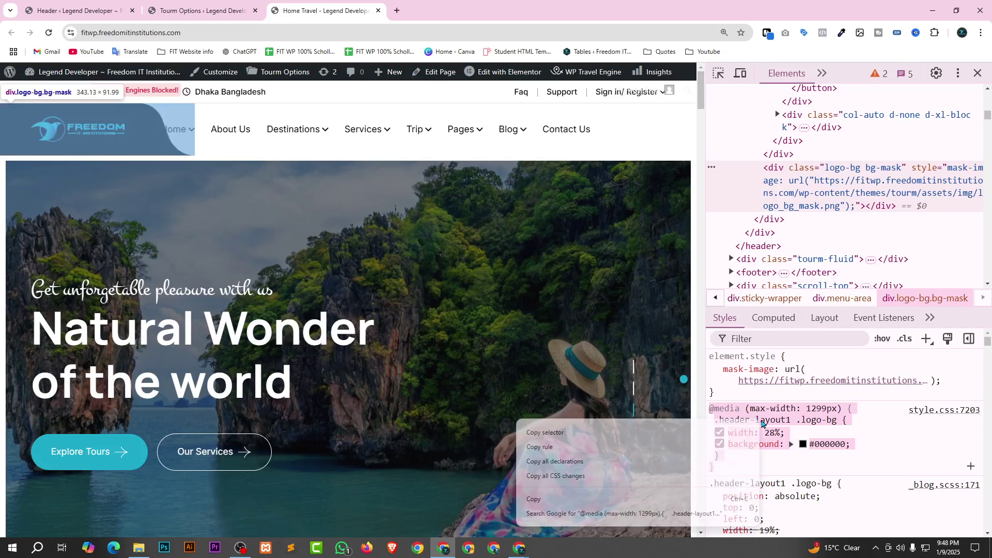
click(621, 452)
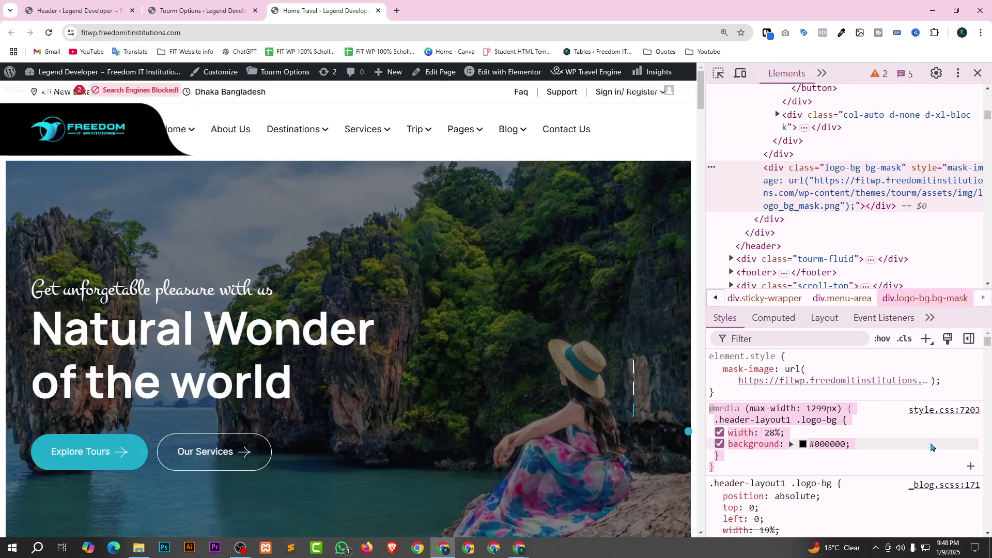
click(978, 73)
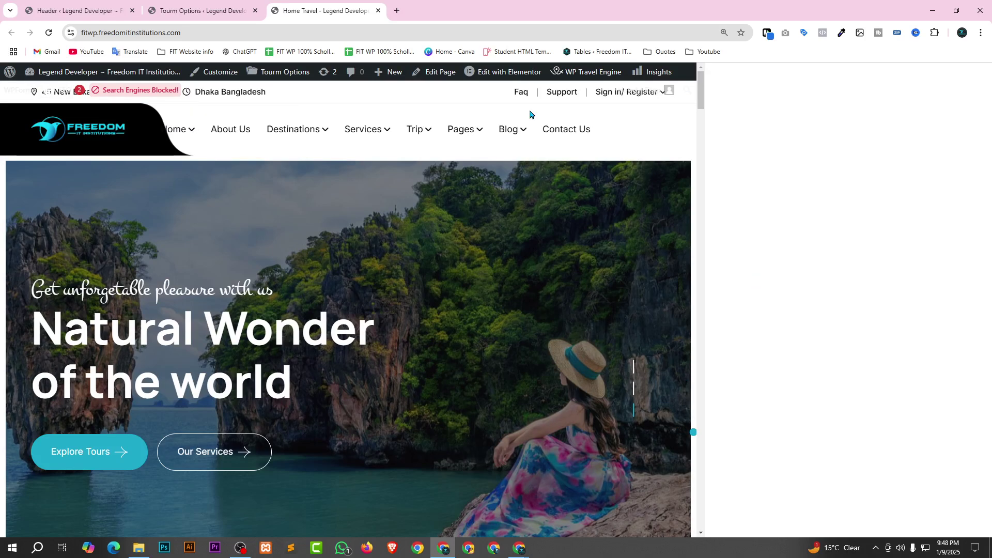
click(50, 32)
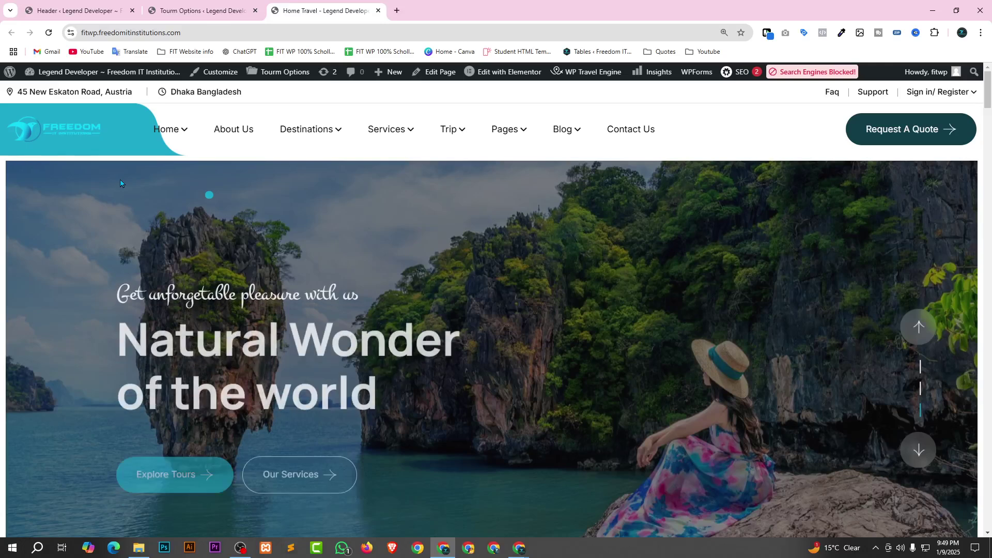
Return to the Header admin list and open Appearance > Customize.
key(ctrl+1)
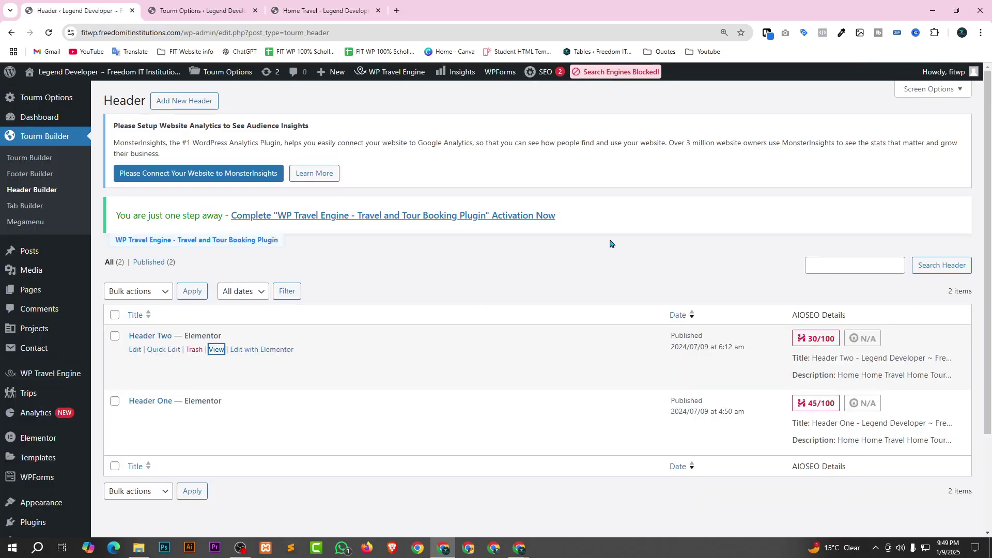
scroll(29, 398, down, 2)
mouse_move(22, 401)
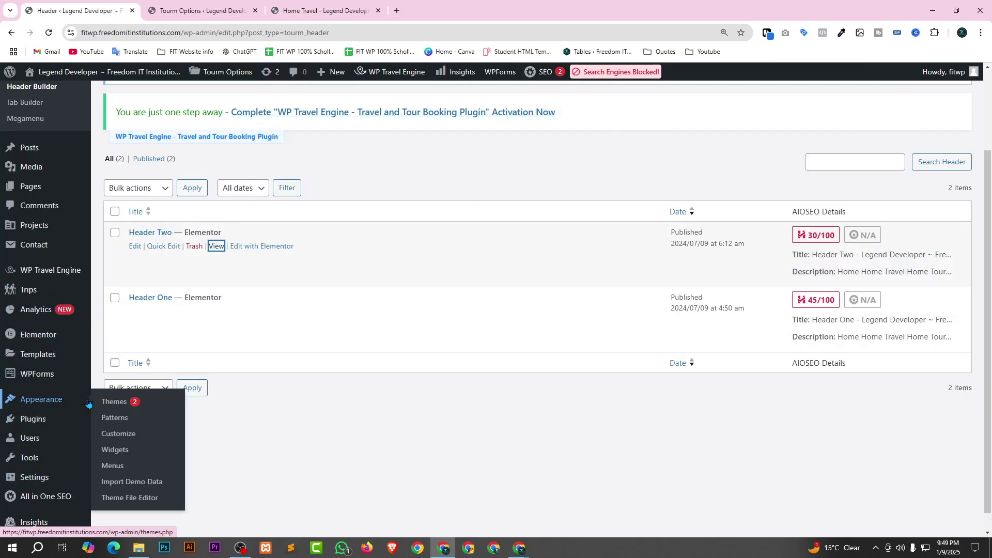
click(118, 434)
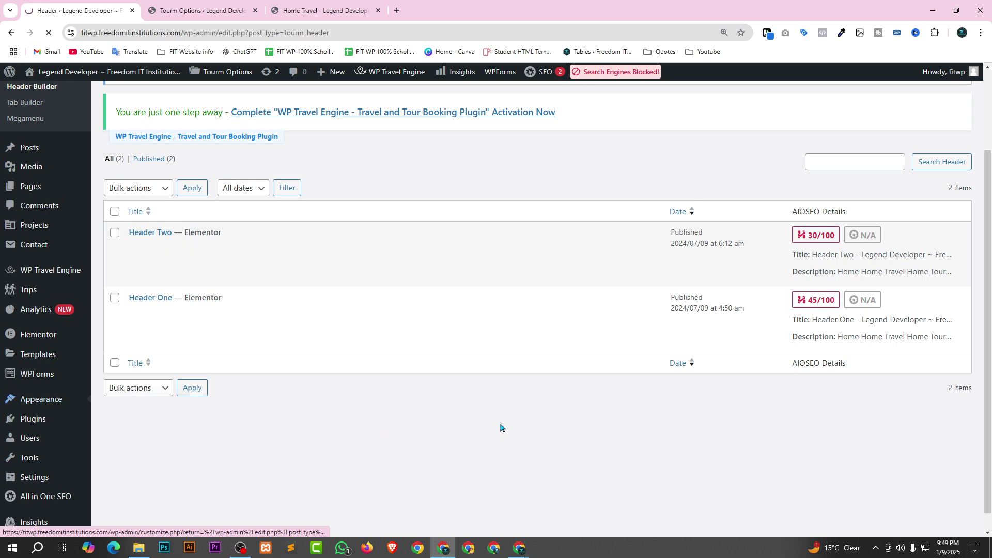
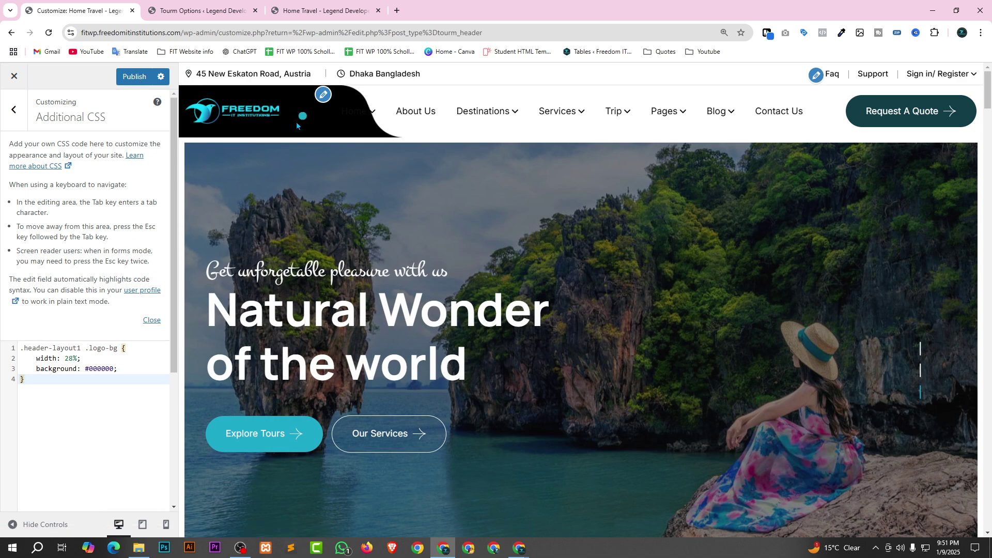
Publish the 28% black logo background CSS and check the header menu on the reloaded live homepage.
key(ctrl+s)
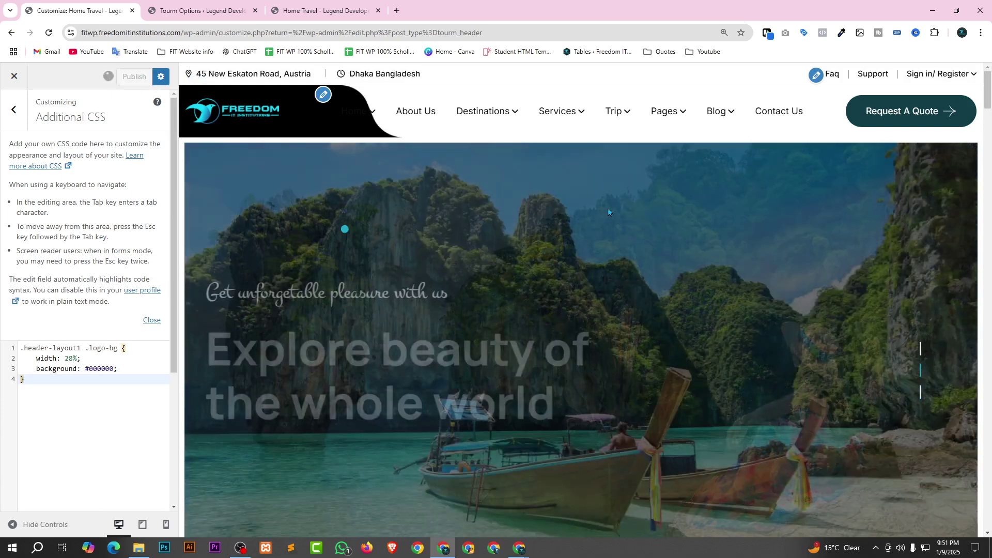
click(312, 8)
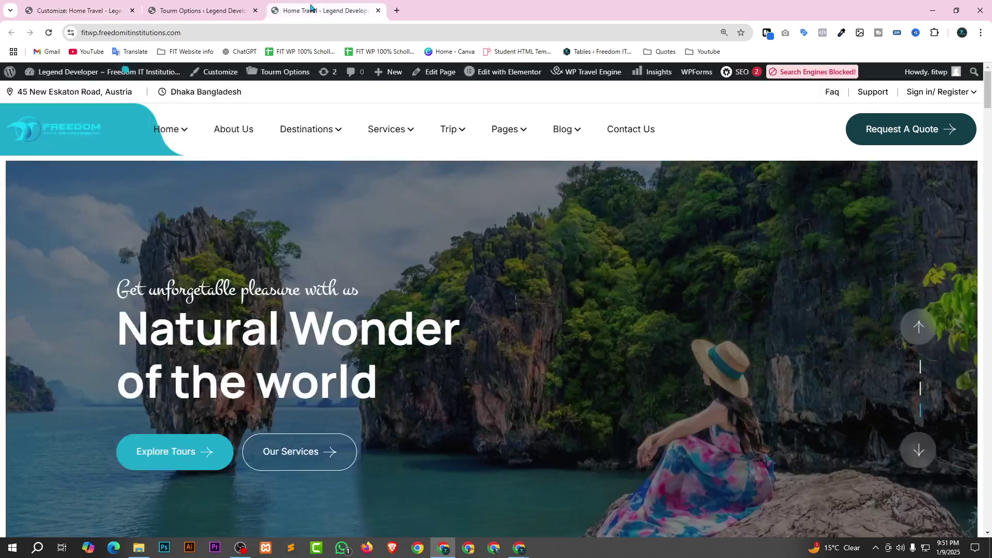
click(50, 33)
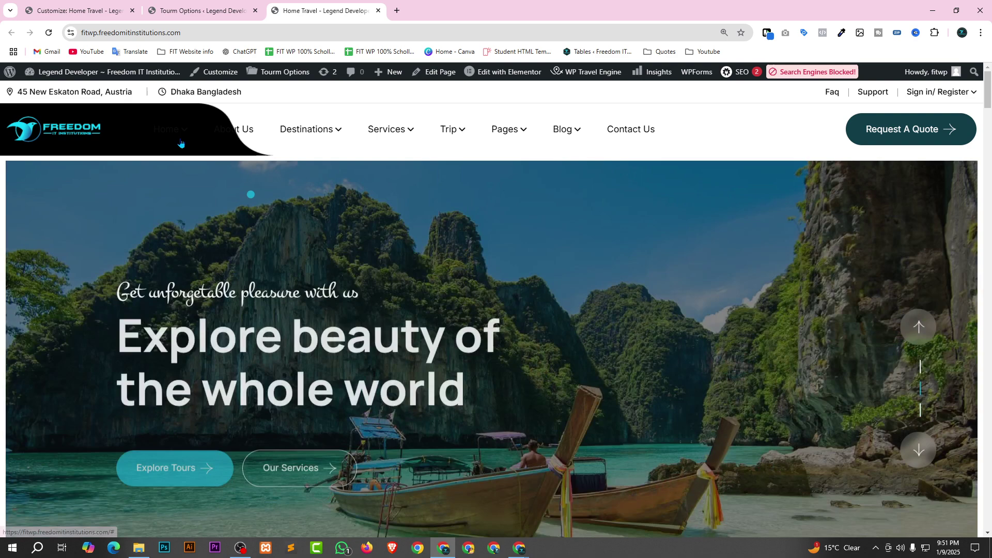
mouse_move(181, 144)
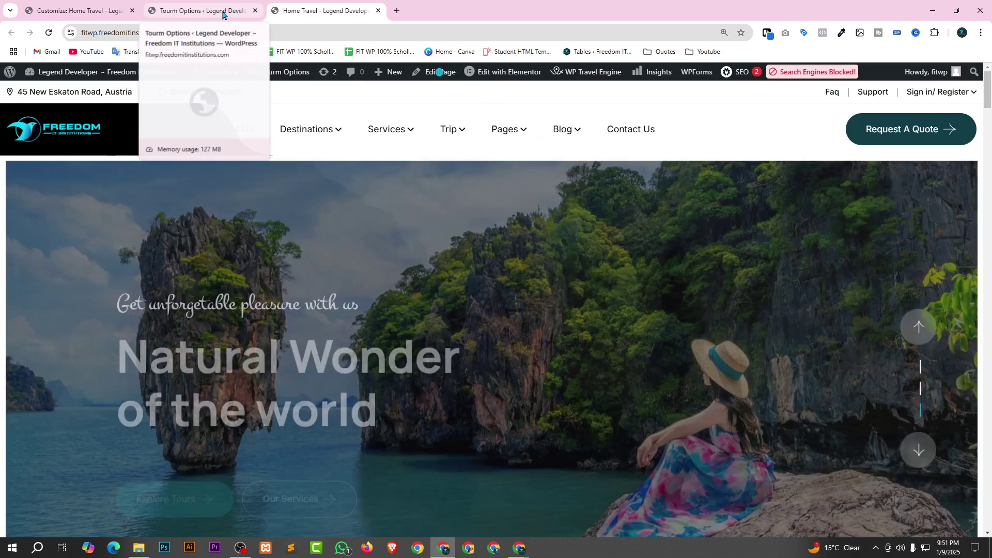
mouse_move(377, 132)
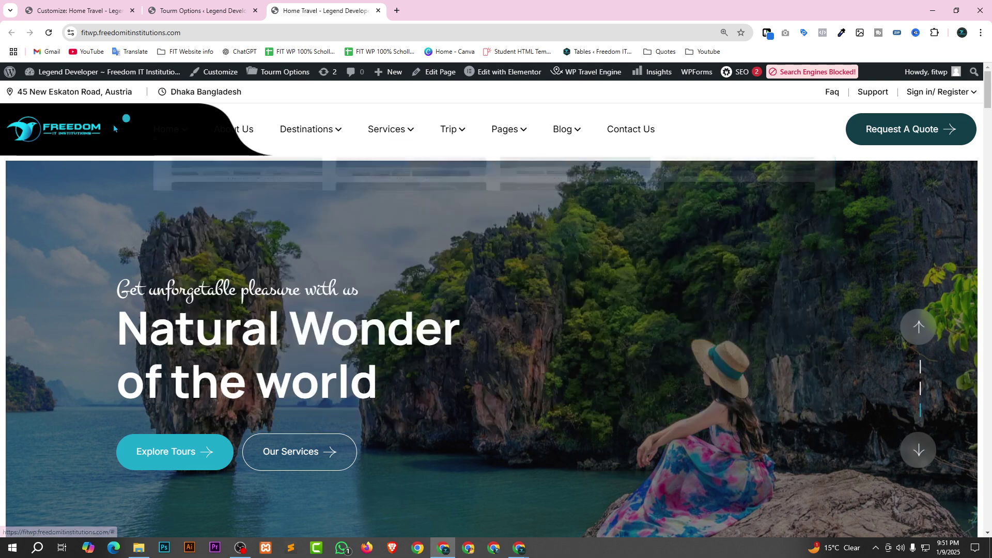
mouse_move(168, 126)
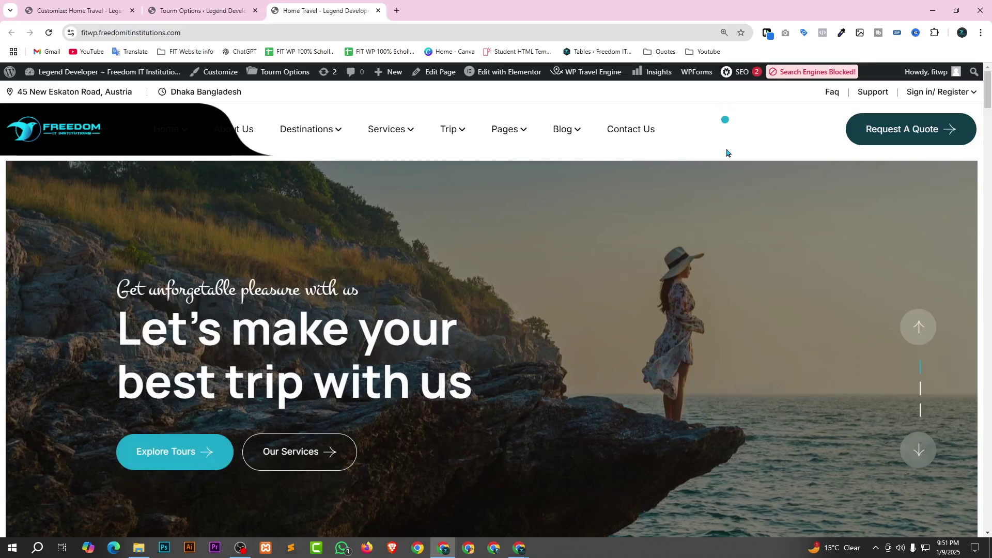
mouse_move(318, 135)
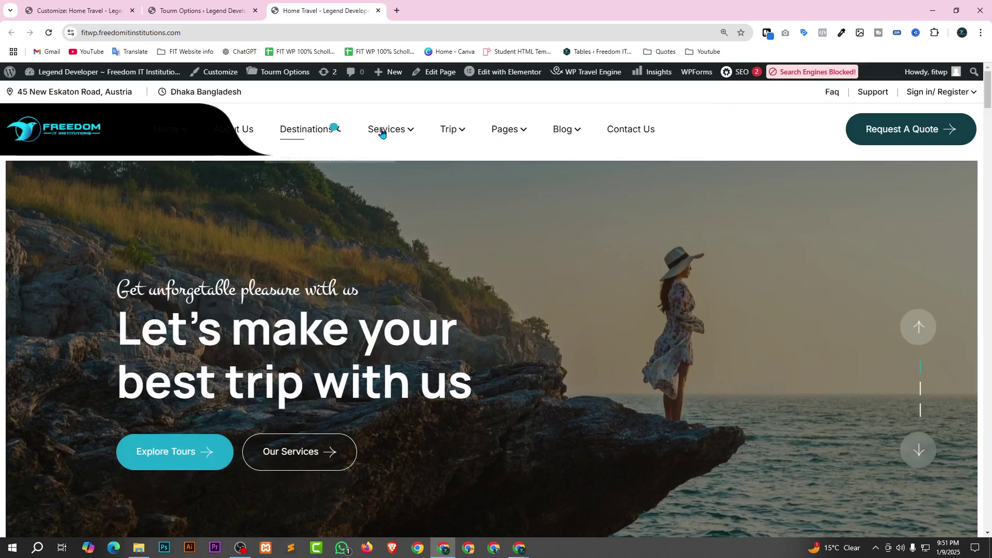
mouse_move(561, 138)
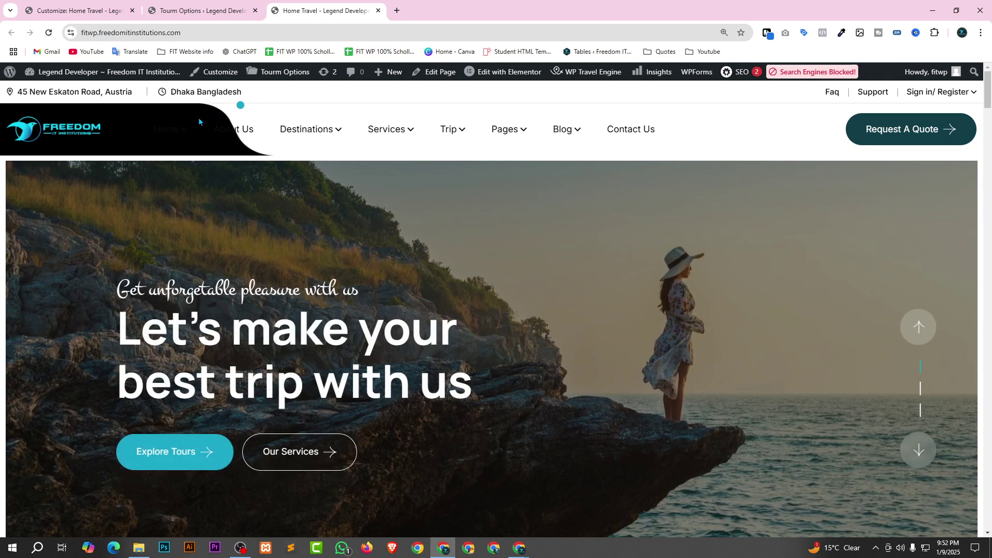
Inspect the Home menu link with DevTools docked below the page and select its menu item element.
right_click(180, 124)
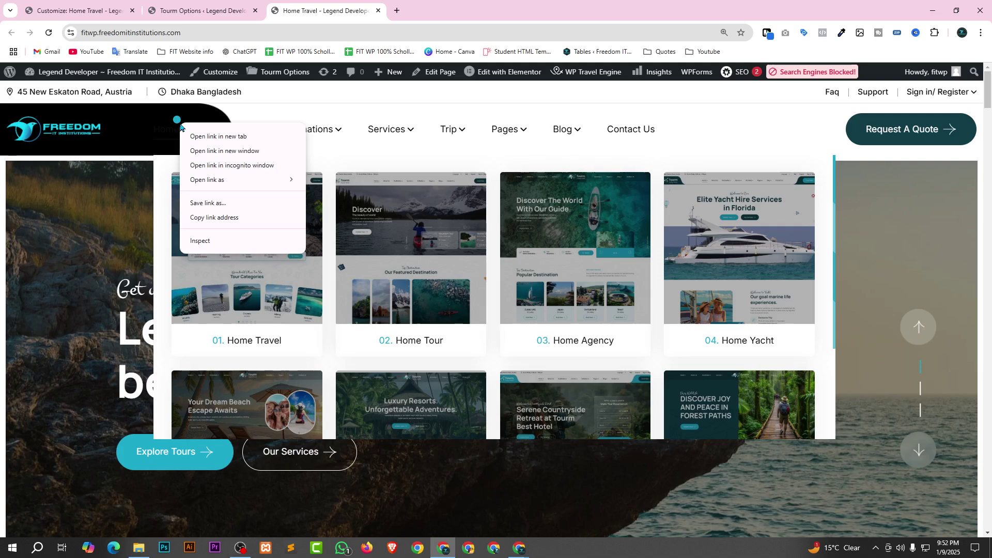
key(Escape)
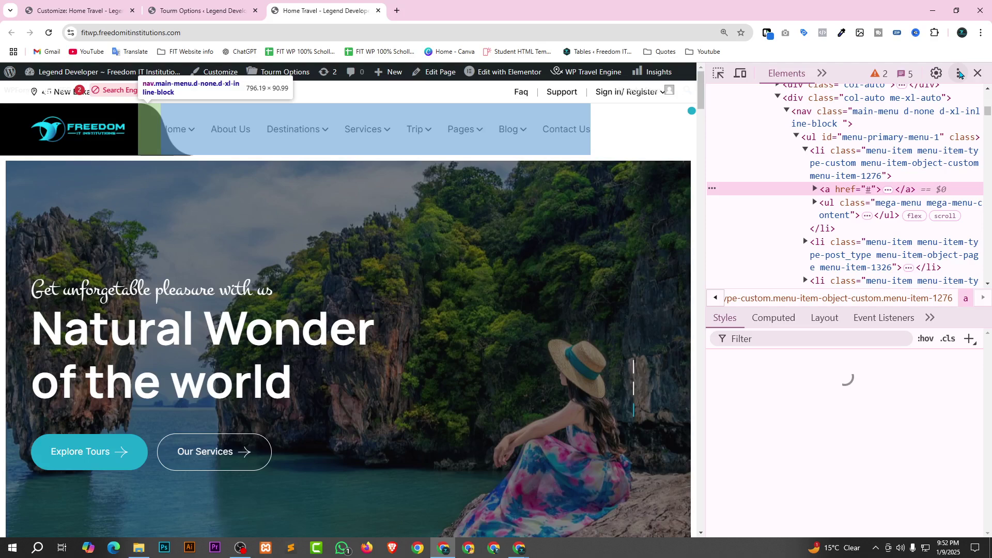
click(960, 74)
click(938, 91)
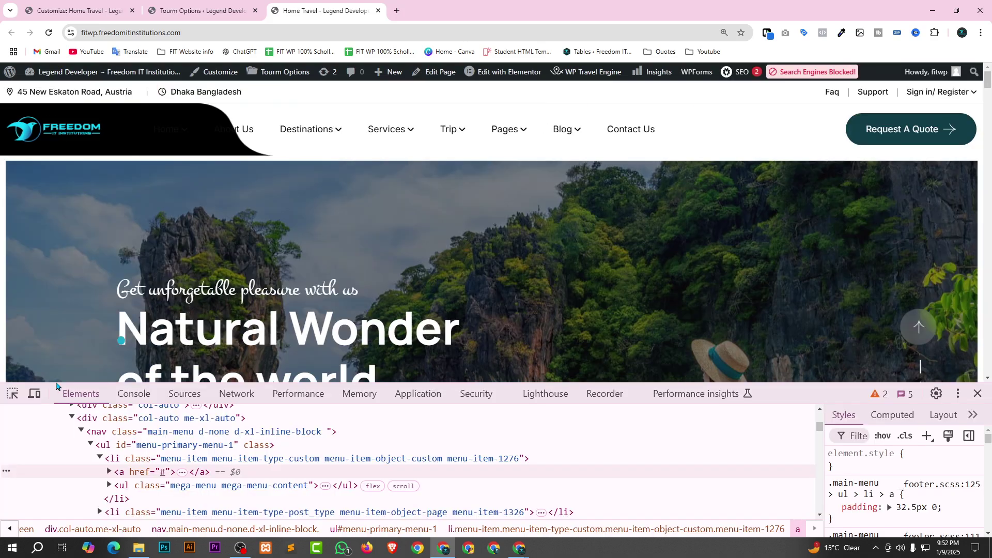
click(13, 395)
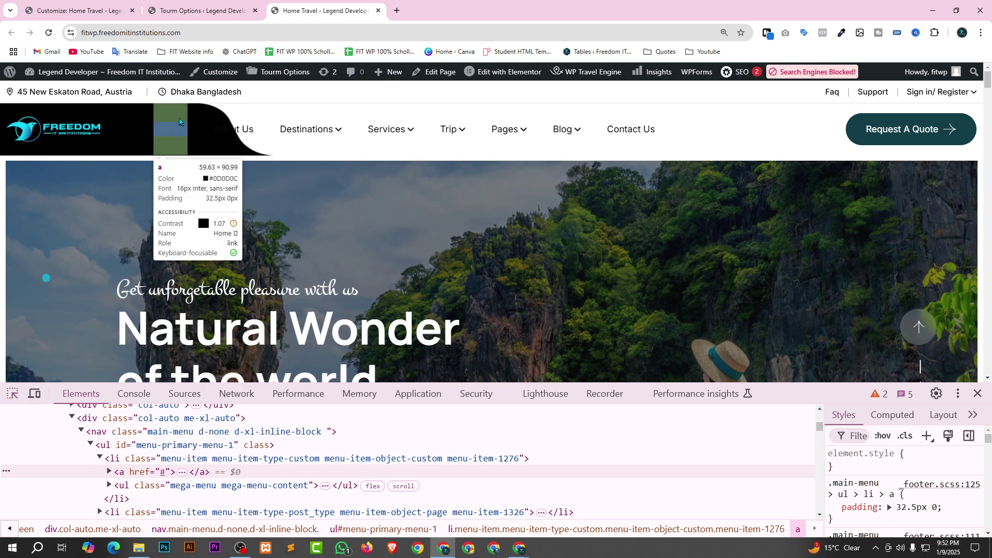
click(168, 125)
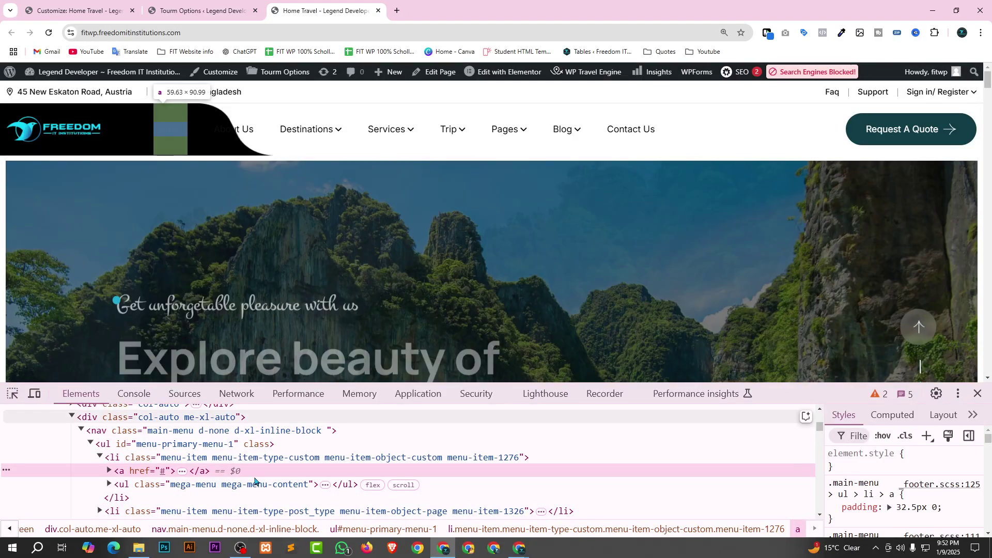
key(Up)
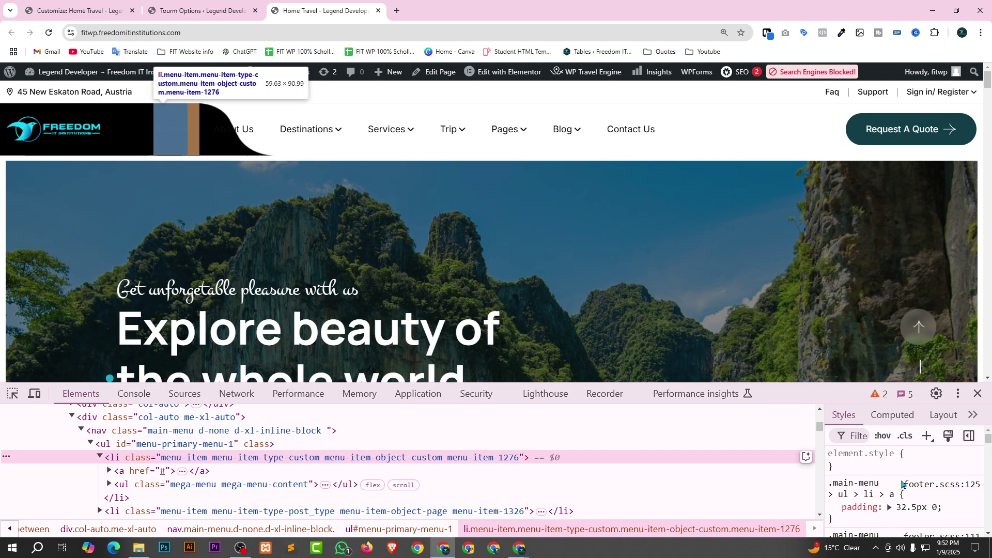
scroll(910, 488, down, 3)
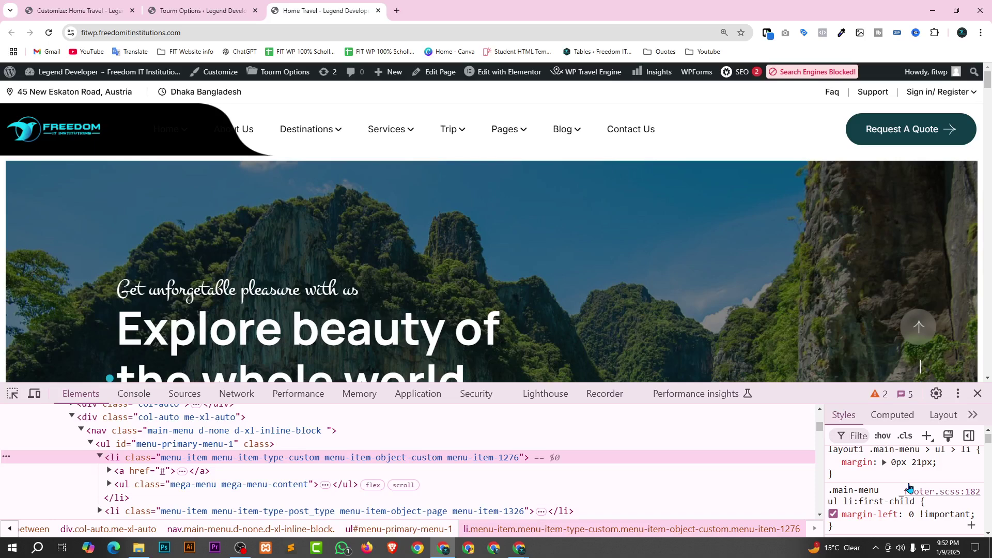
click(118, 455)
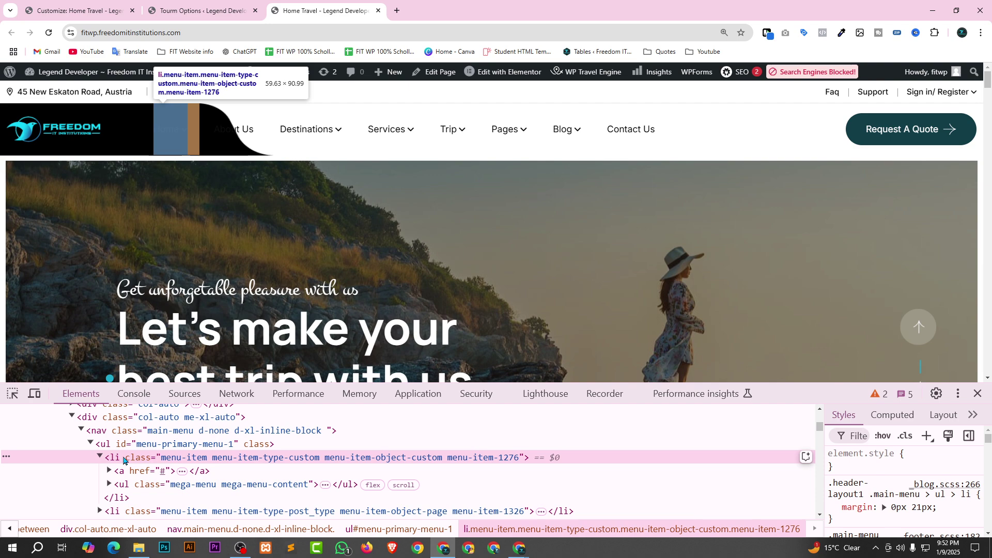
Select div.logo-bg in the header and trial lowering its width to 17% in Styles.
key(ctrl+shift+c)
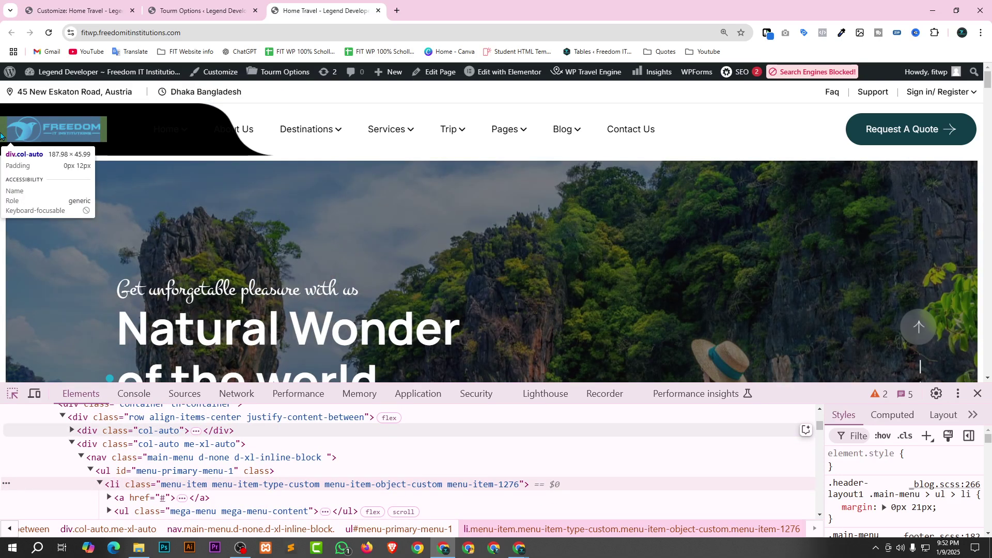
click(10, 151)
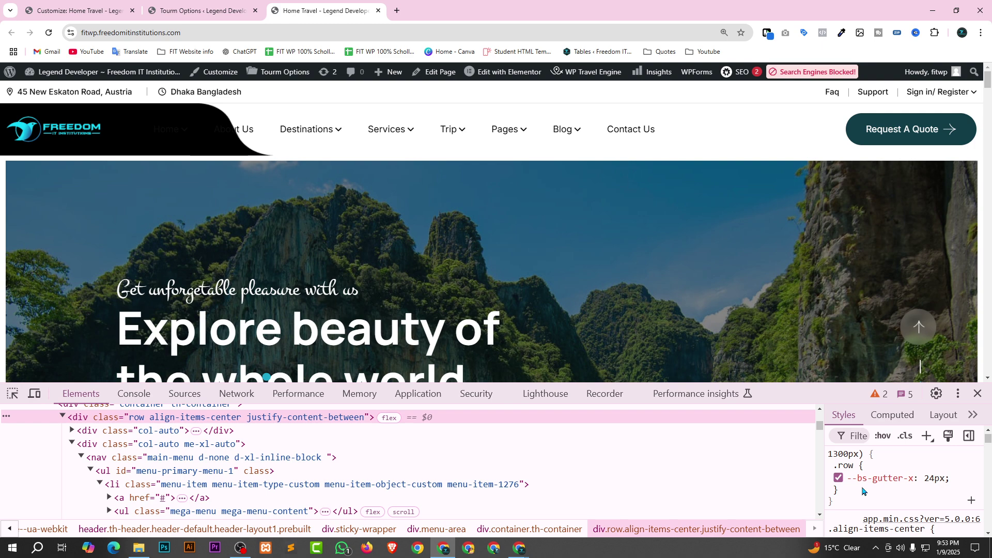
key(ctrl+shift+c)
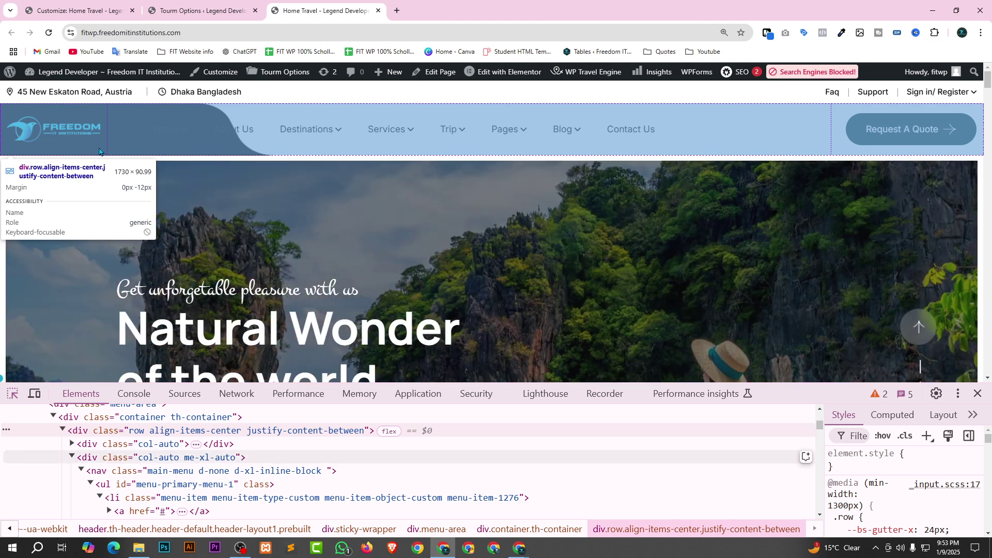
click(99, 151)
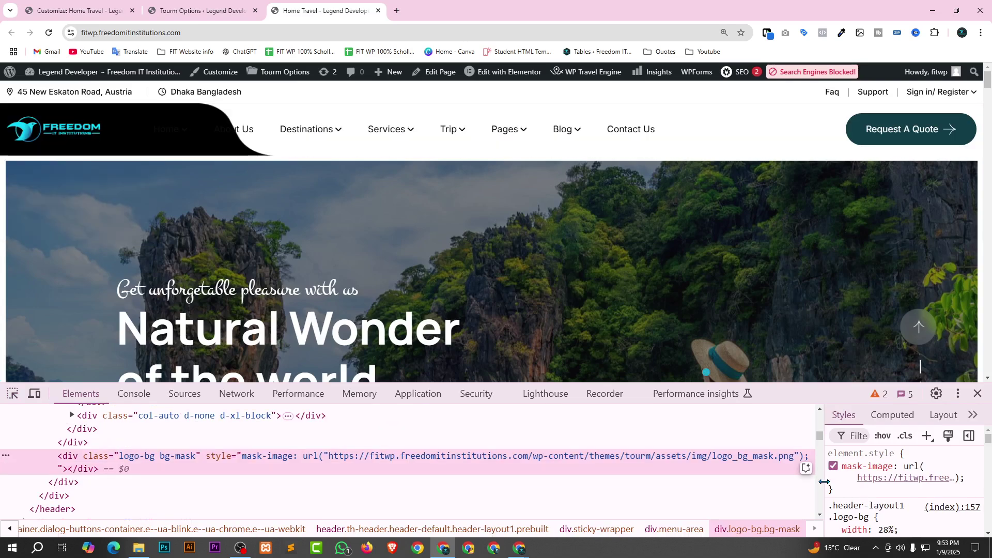
drag(824, 481, 646, 467)
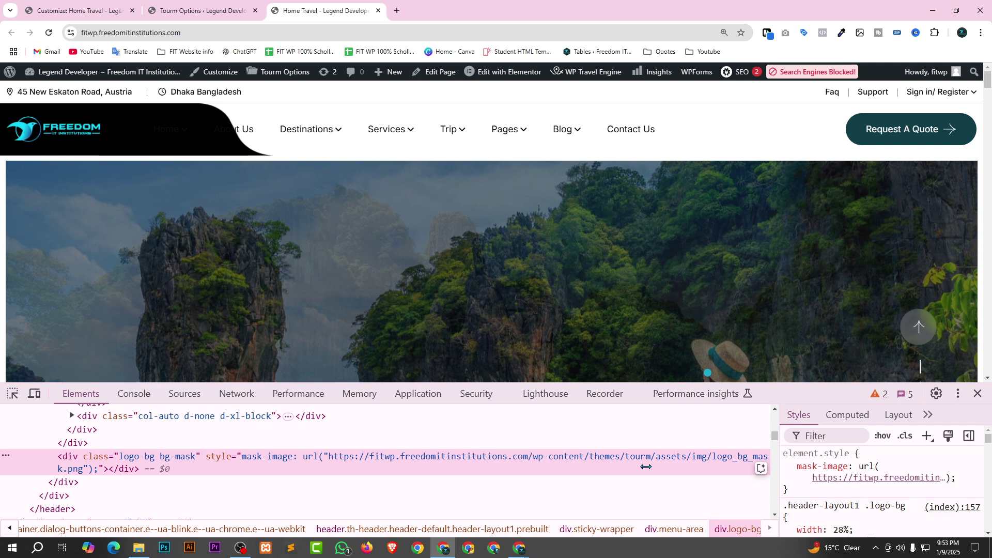
key(Down)
key(Down)
key(Down)
key(Down)
key(Down)
key(Down)
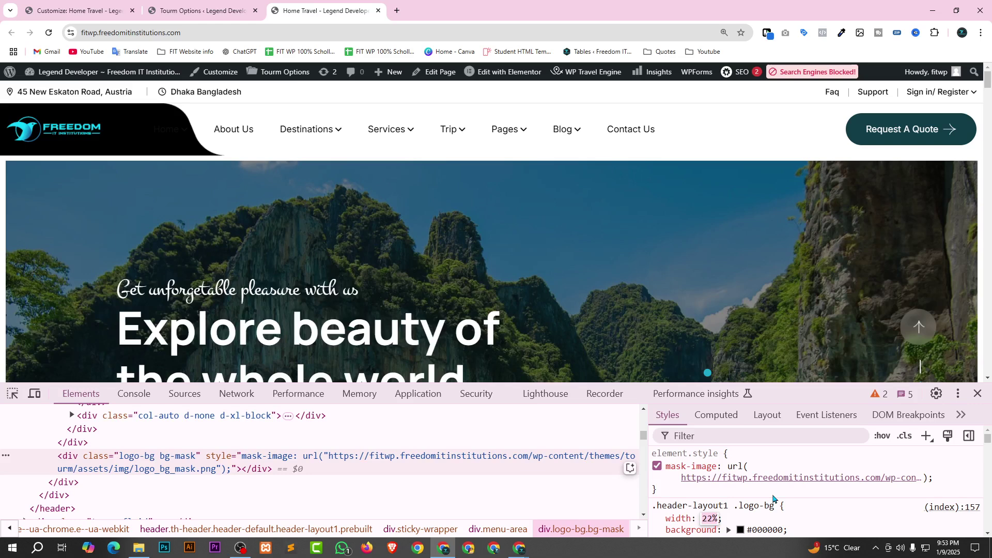
key(Down)
key(Down)
key(Down)
key(Down)
key(Down)
mouse_move(165, 134)
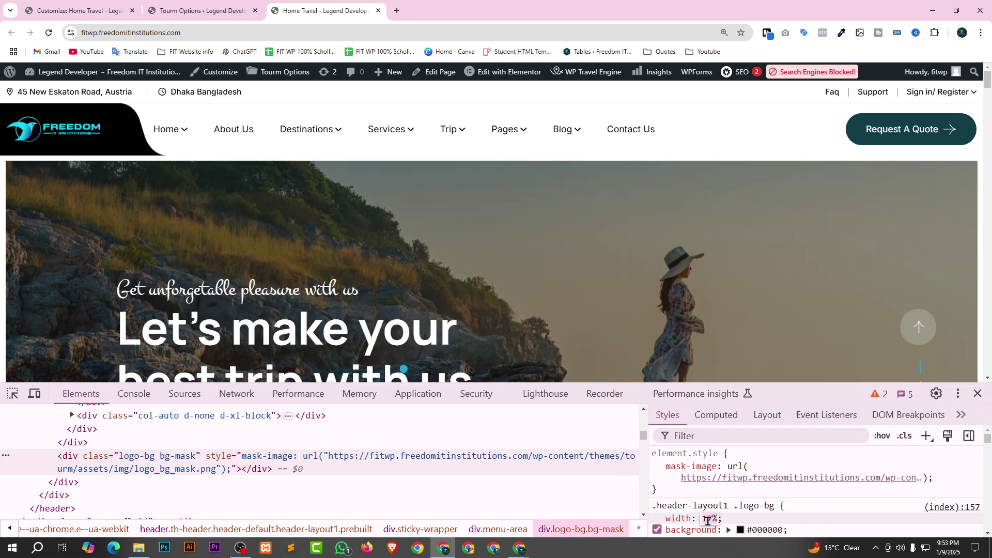
key(Return)
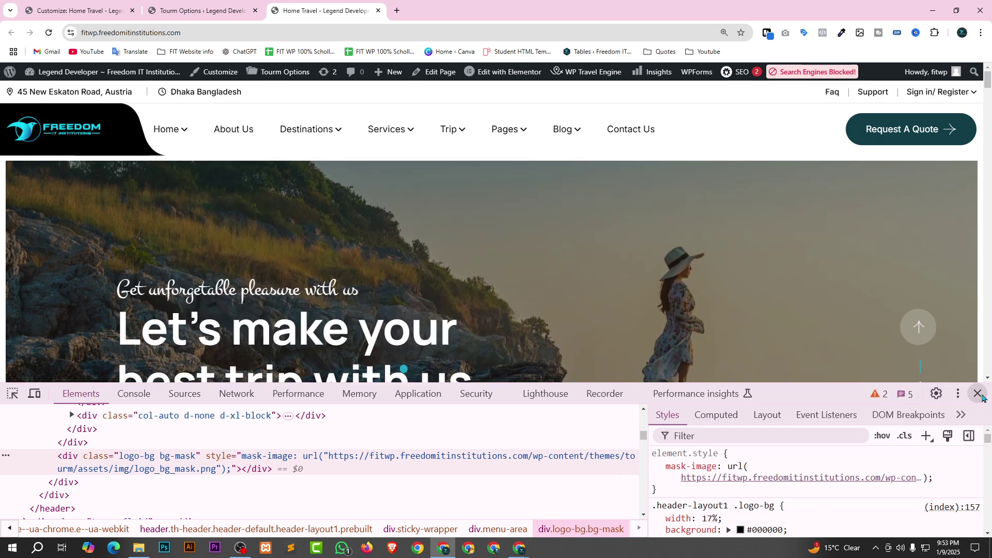
click(90, 4)
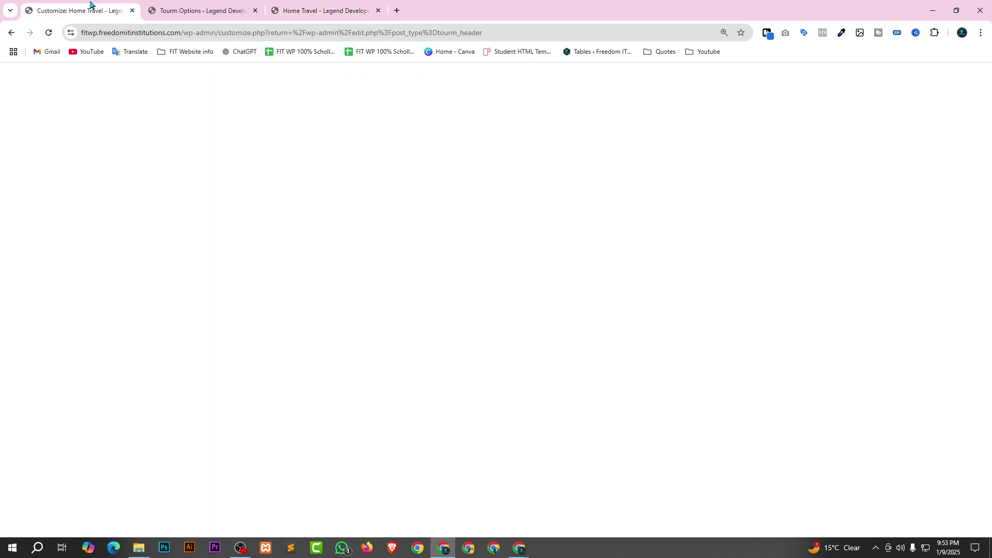
Change the logo background width in Additional CSS from 28 to 18 and publish.
key(Up)
key(Up)
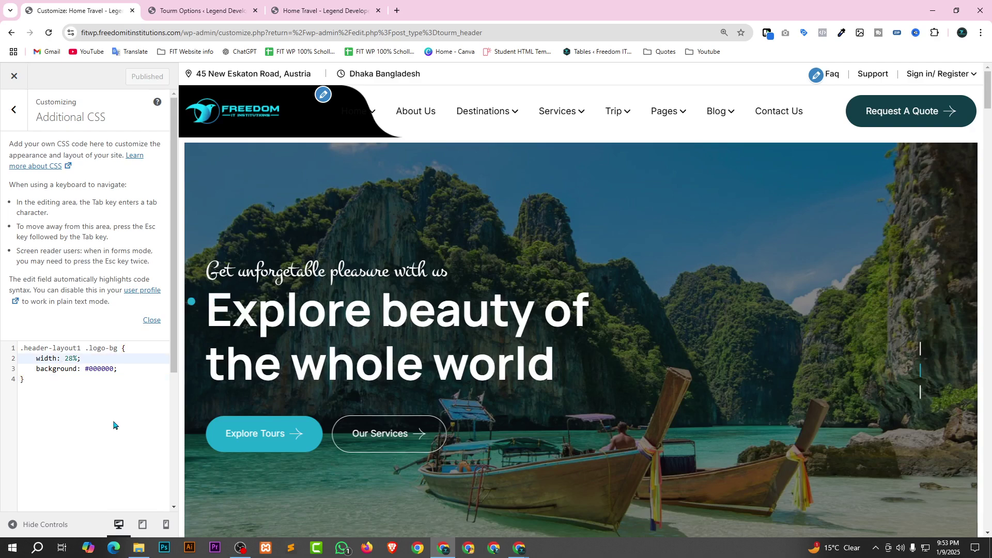
key(BackSpace)
key(Delete)
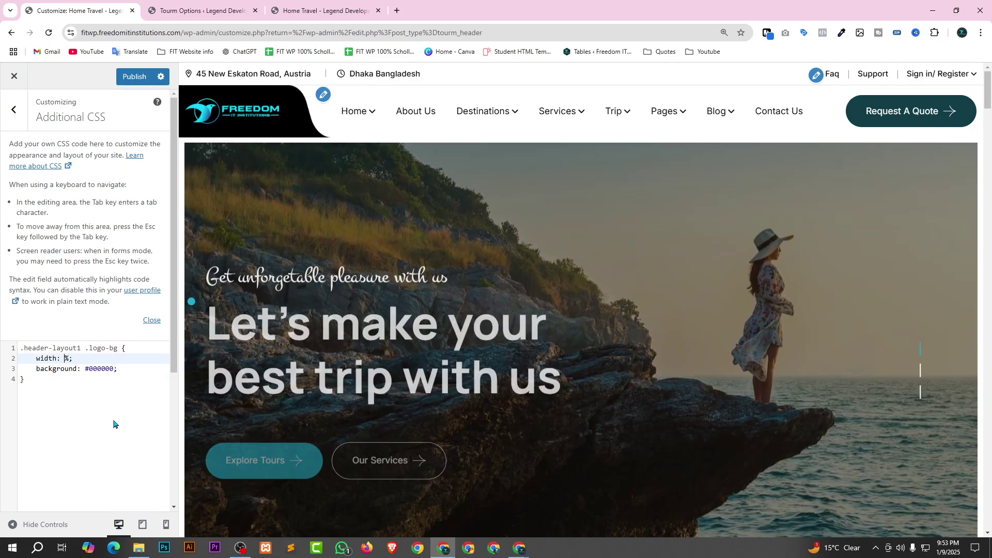
text(18)
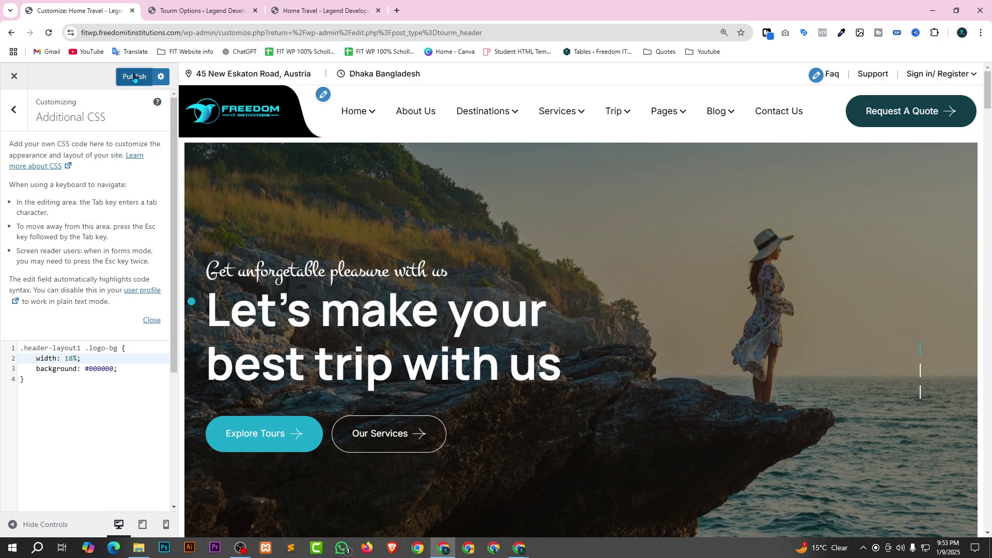
click(133, 77)
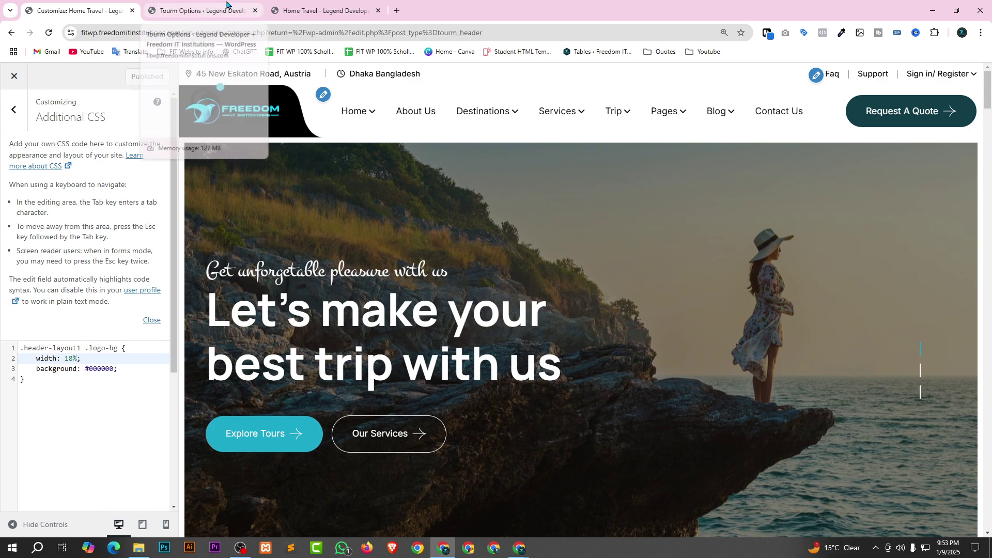
Reload the live Home Travel page and dismiss the welcome preloader.
click(310, 11)
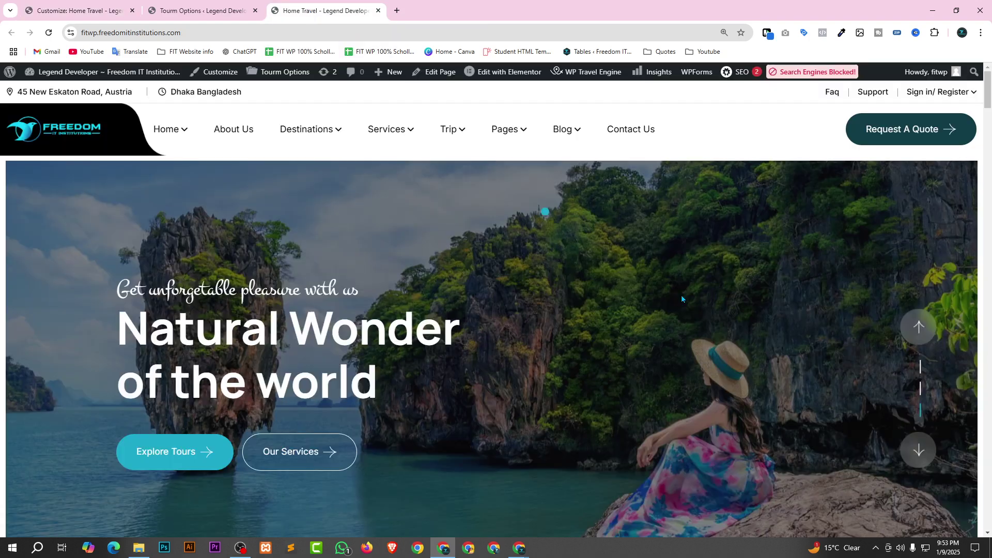
key(F5)
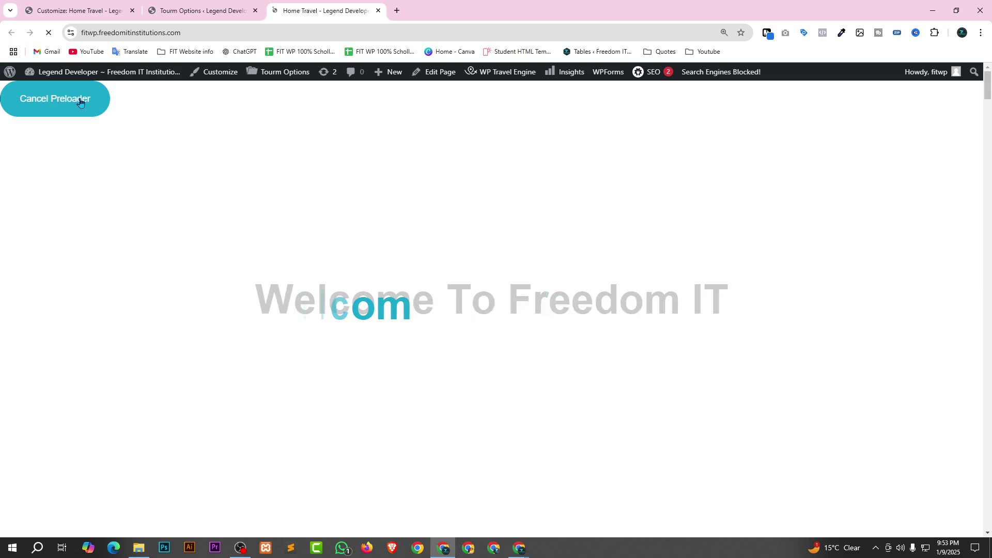
click(80, 103)
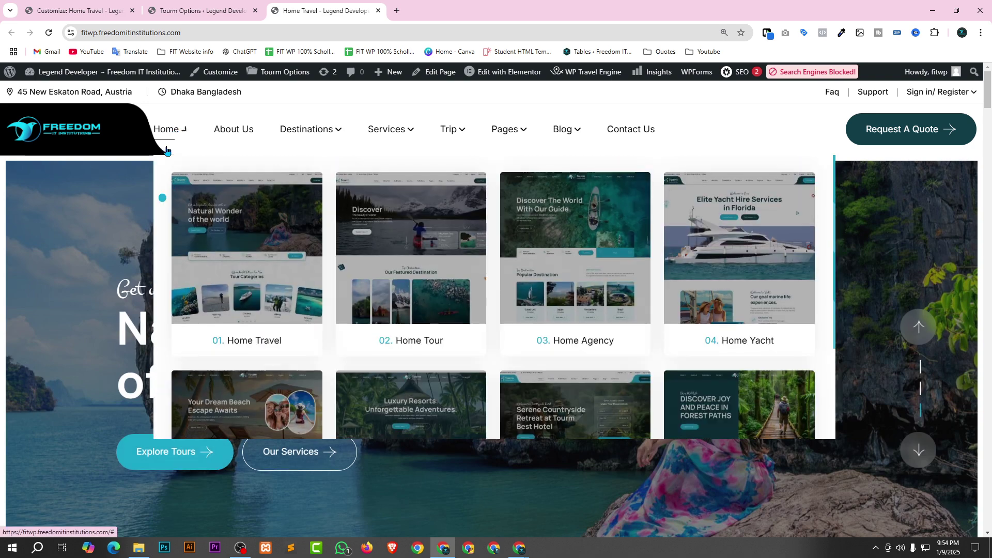
Re-publish the header logo CSS and scroll the reloaded live site to check it.
click(95, 6)
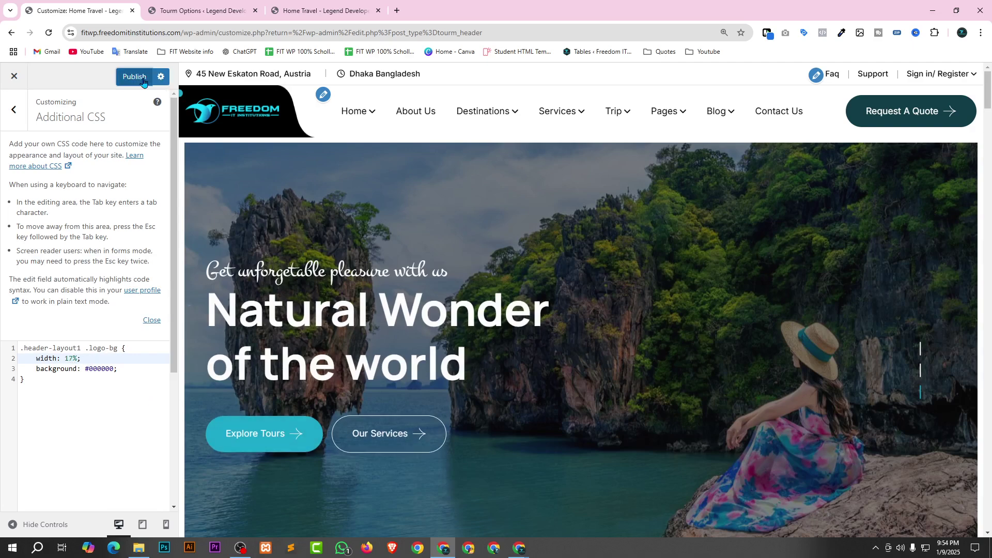
click(135, 76)
click(312, 8)
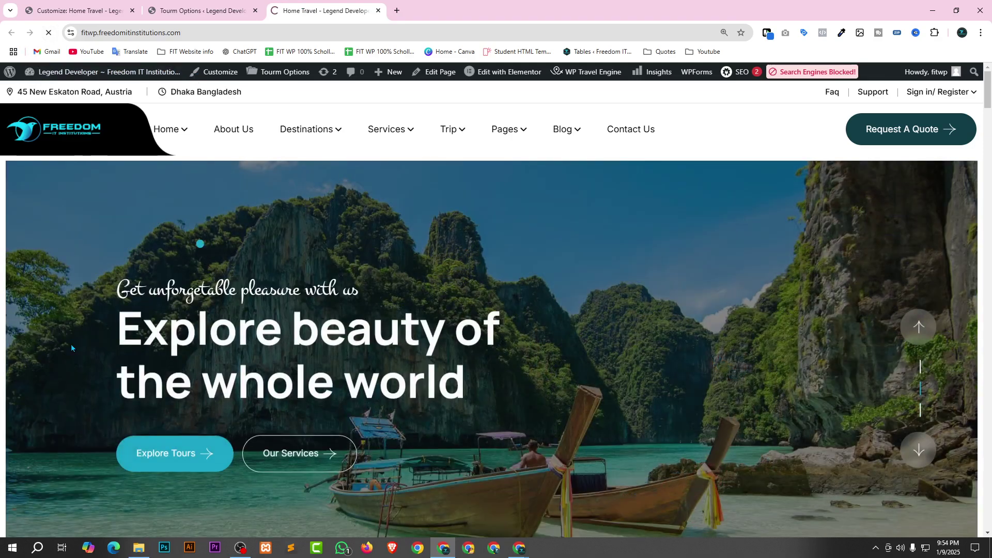
key(F5)
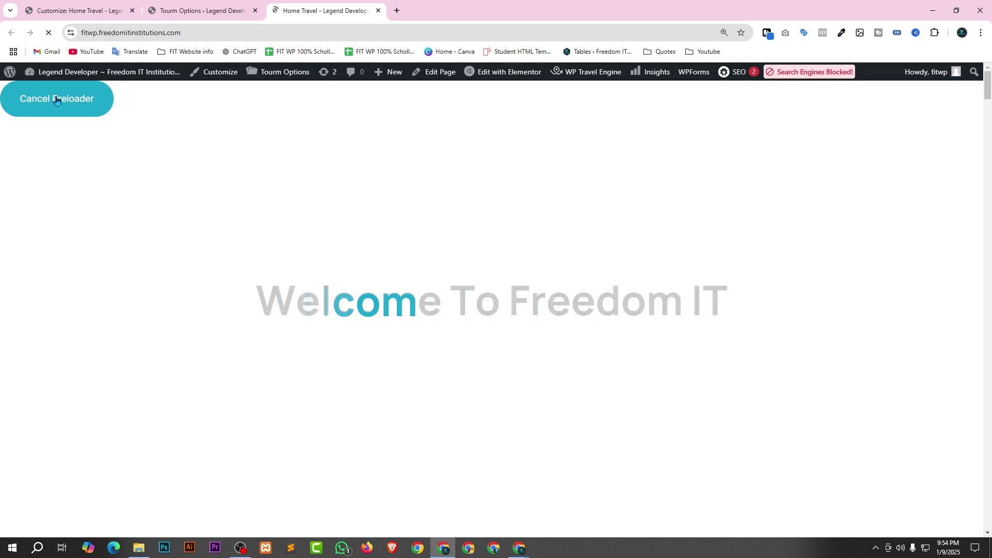
scroll(438, 324, down, 1)
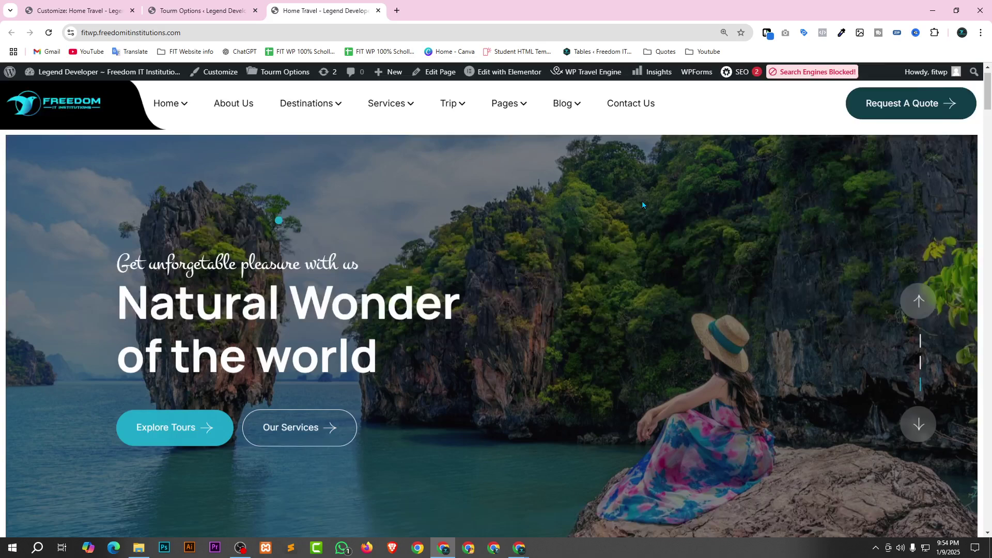
scroll(23, 133, up, 1)
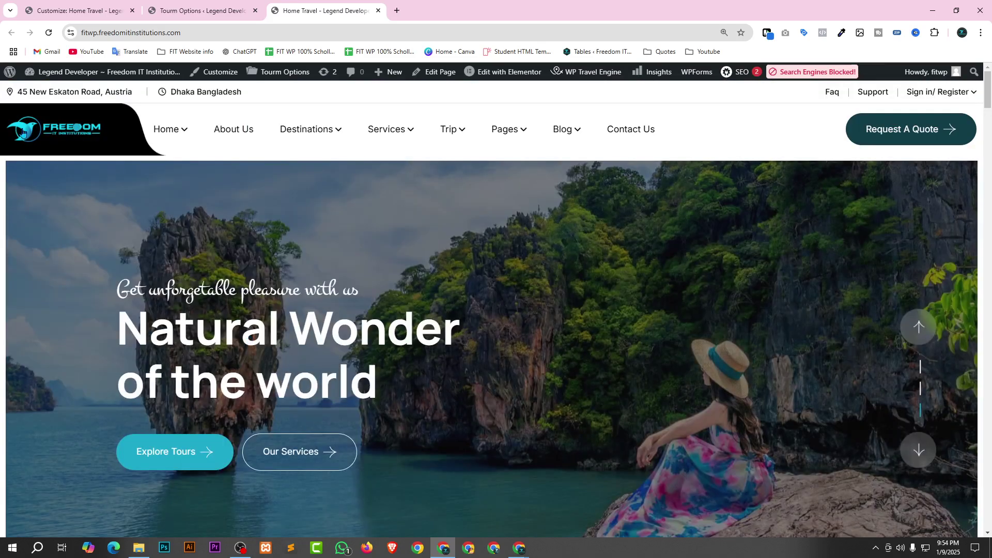
scroll(523, 322, down, 1)
scroll(523, 321, up, 1)
click(37, 11)
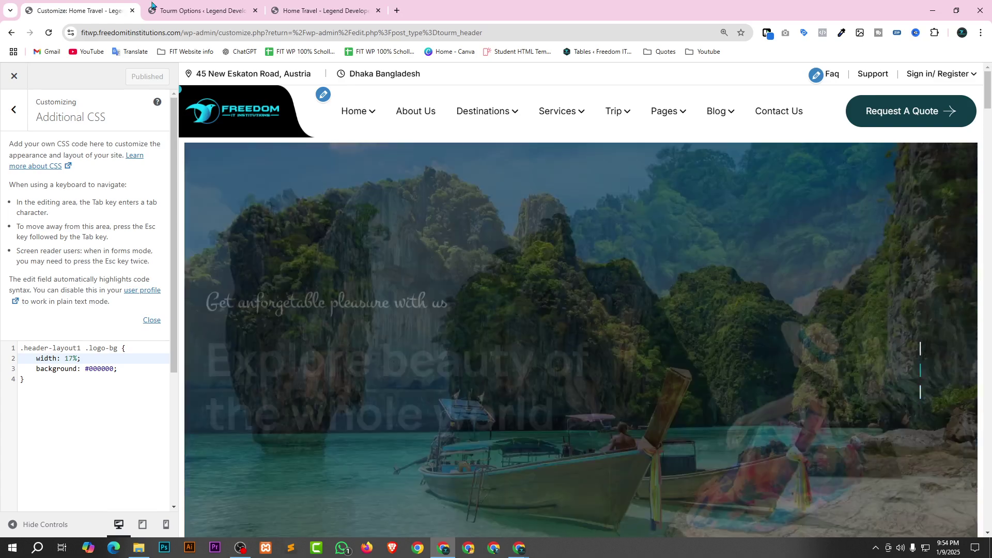
Compare the Footer setting in Tourm Options with the footer on the live site.
click(151, 6)
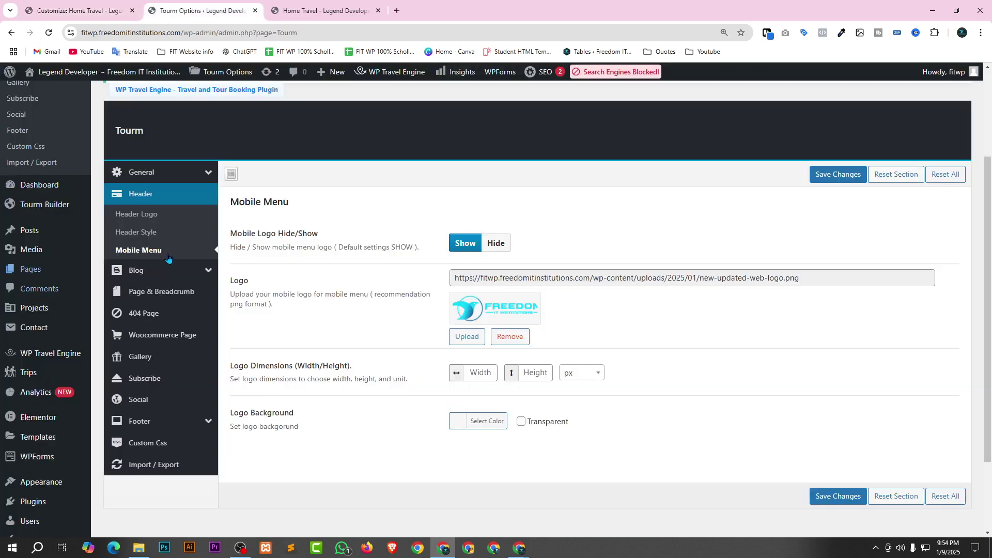
scroll(169, 258, down, 1)
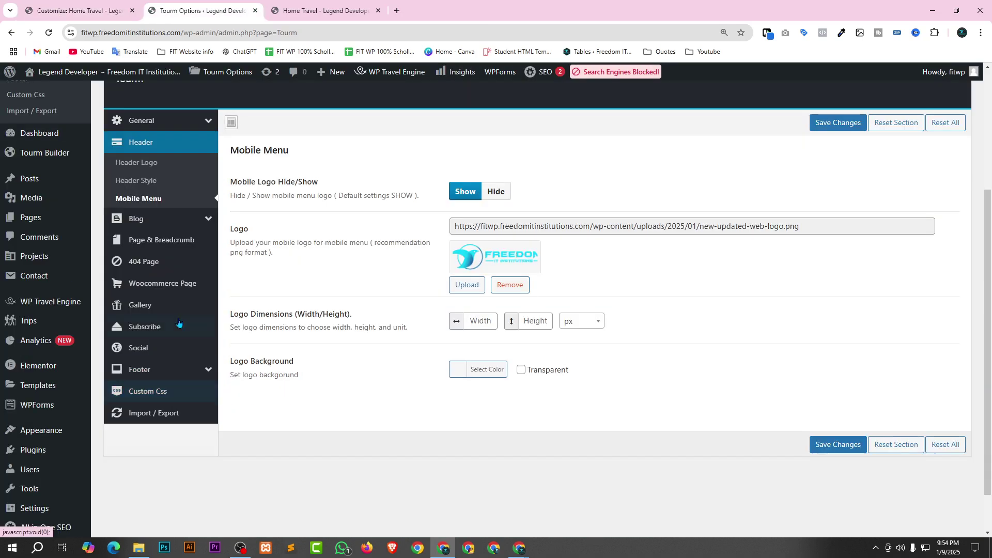
mouse_move(170, 370)
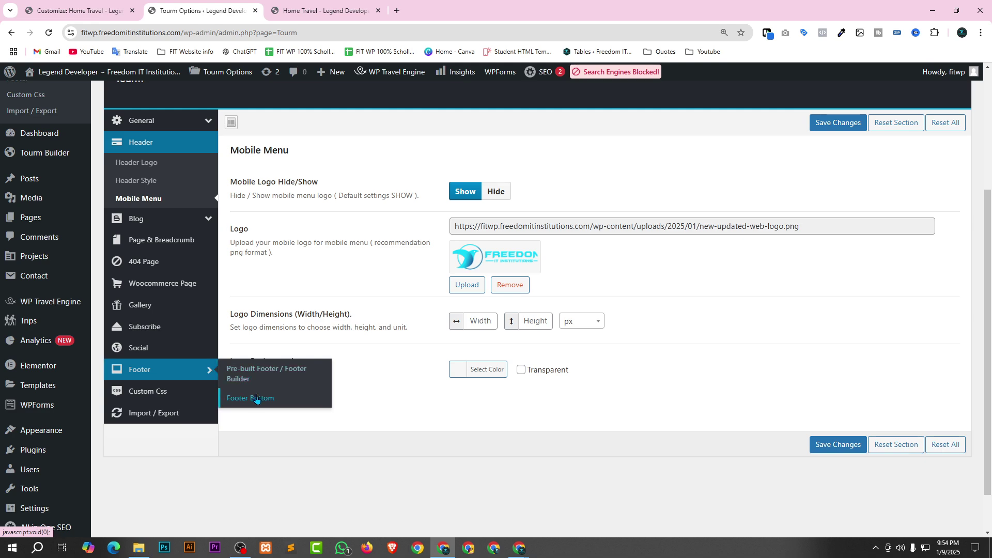
key(ctrl+Tab)
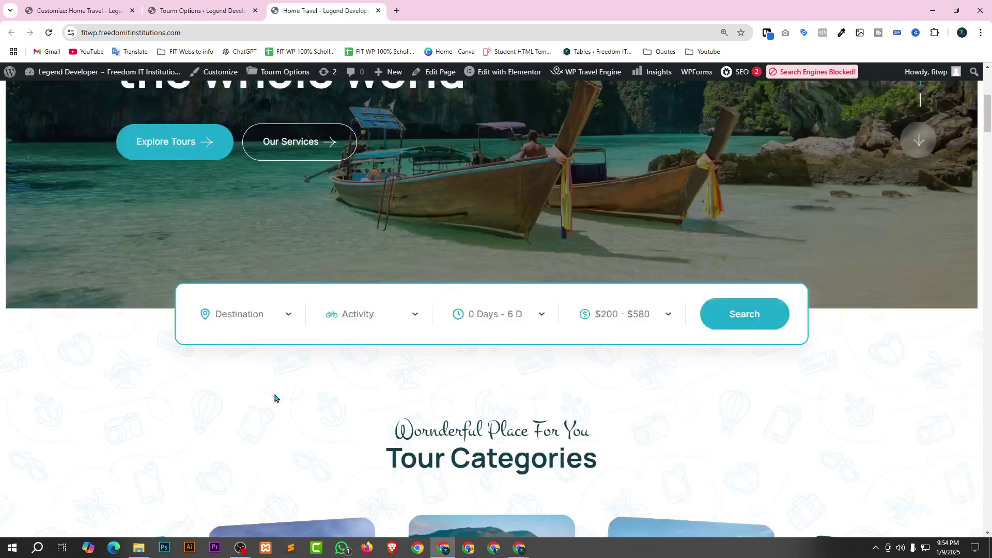
scroll(724, 410, down, 10)
drag(989, 119, 989, 506)
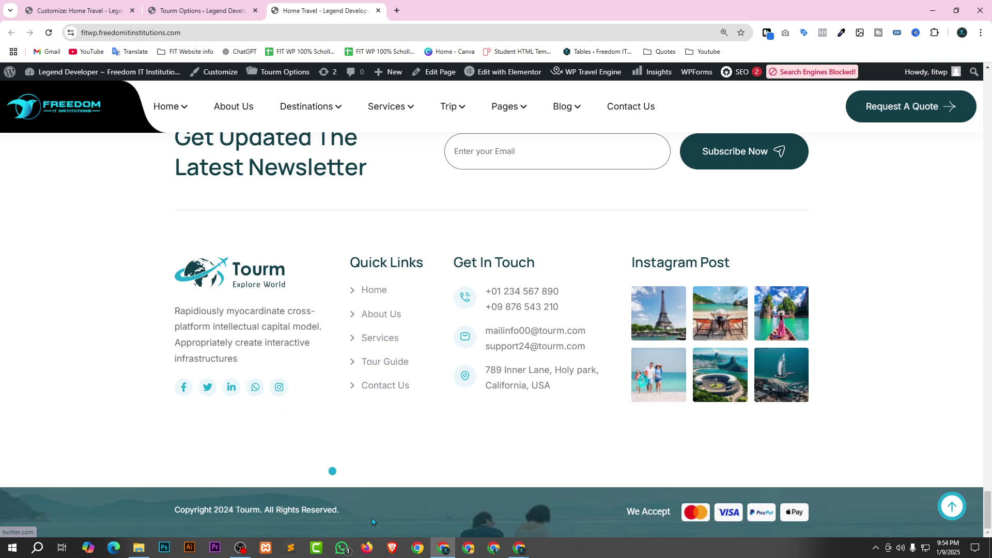
scroll(360, 447, up, 2)
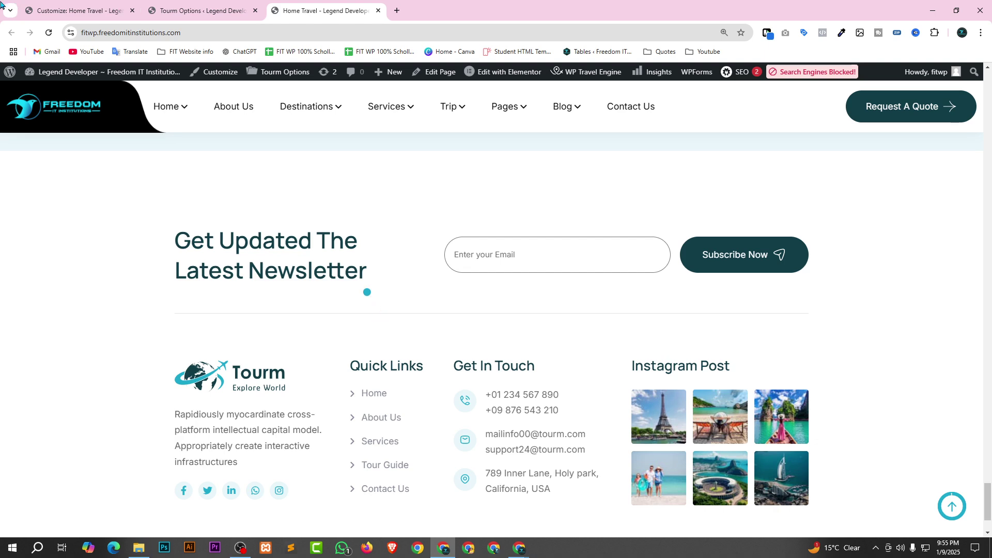
click(74, 5)
click(210, 7)
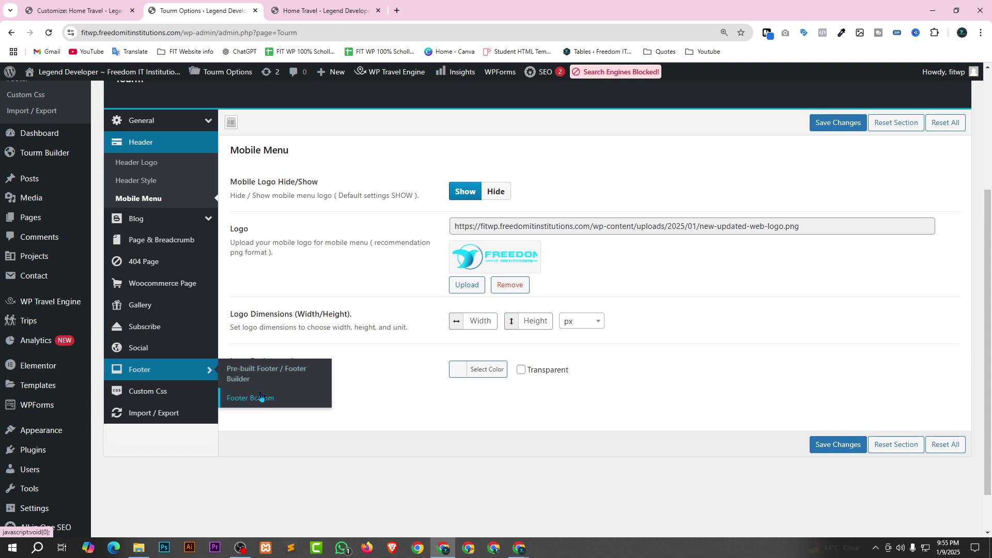
Confirm Footer One in the Footer Builder settings and open the Tourm Builder footer list.
click(253, 369)
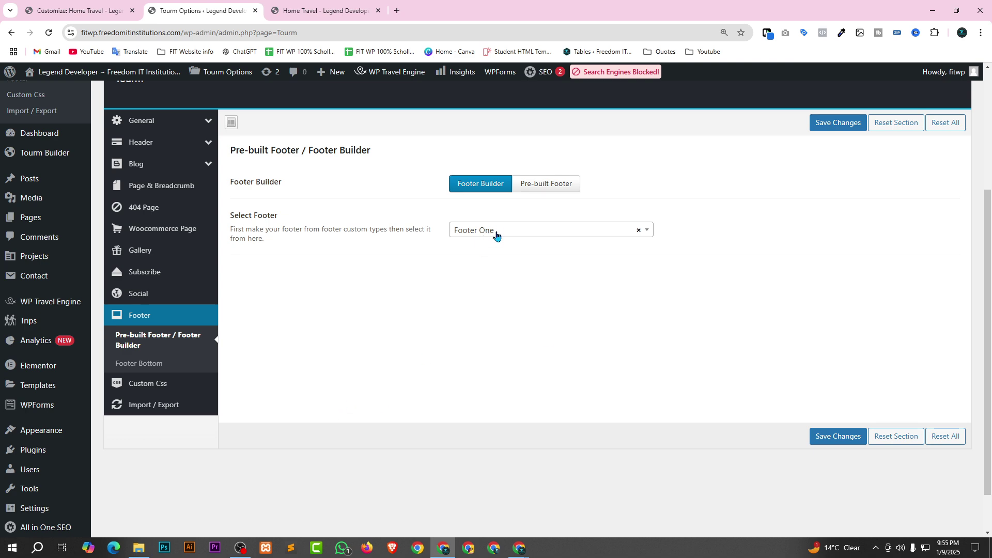
scroll(124, 383, up, 4)
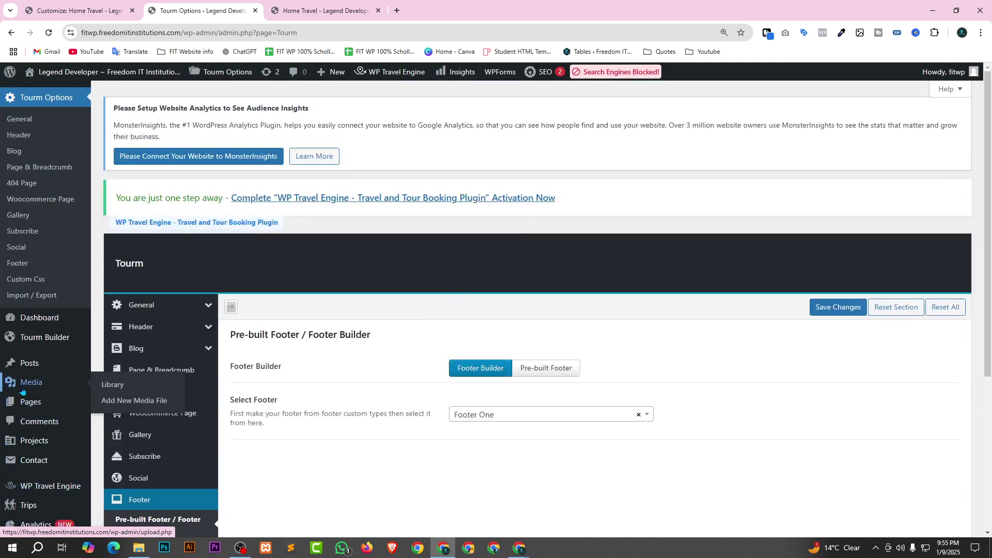
mouse_move(125, 380)
mouse_move(41, 338)
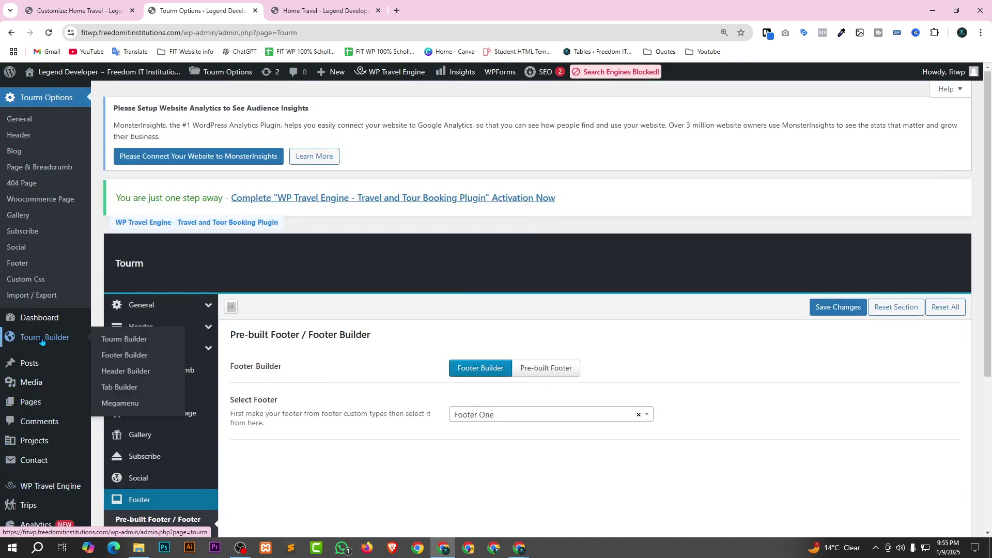
click(134, 356)
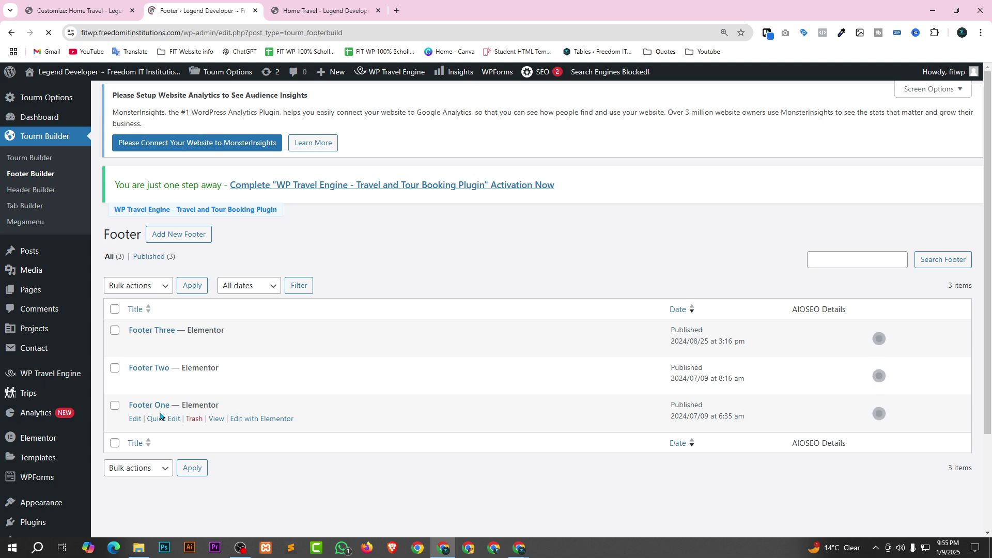
Open Footer One in Elementor in a new tab, dismissing the SEO notice and Notifications popup.
right_click(241, 419)
click(283, 304)
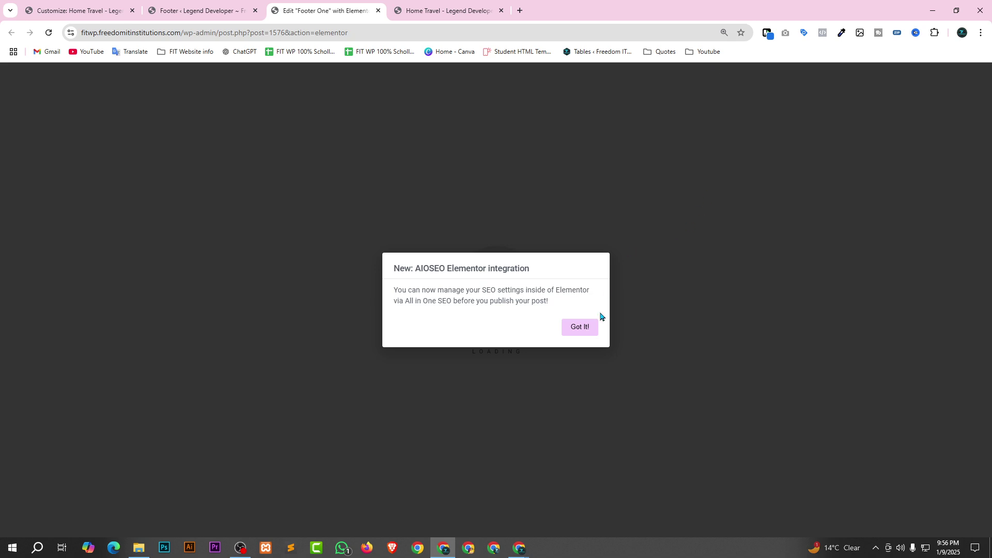
click(582, 327)
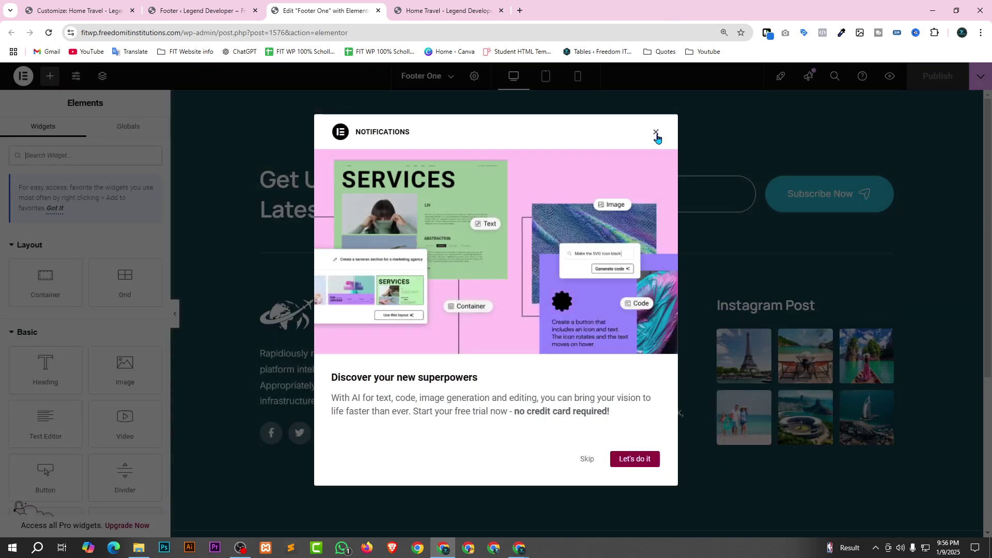
click(656, 132)
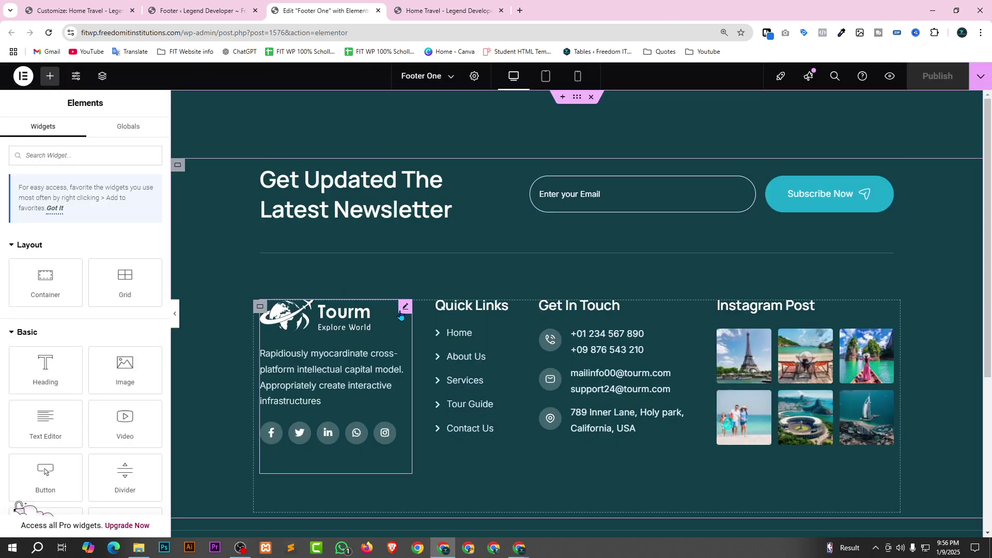
Edit the About Us widget and copy the live site's logo address, new-updated-web-logo.png.
click(405, 307)
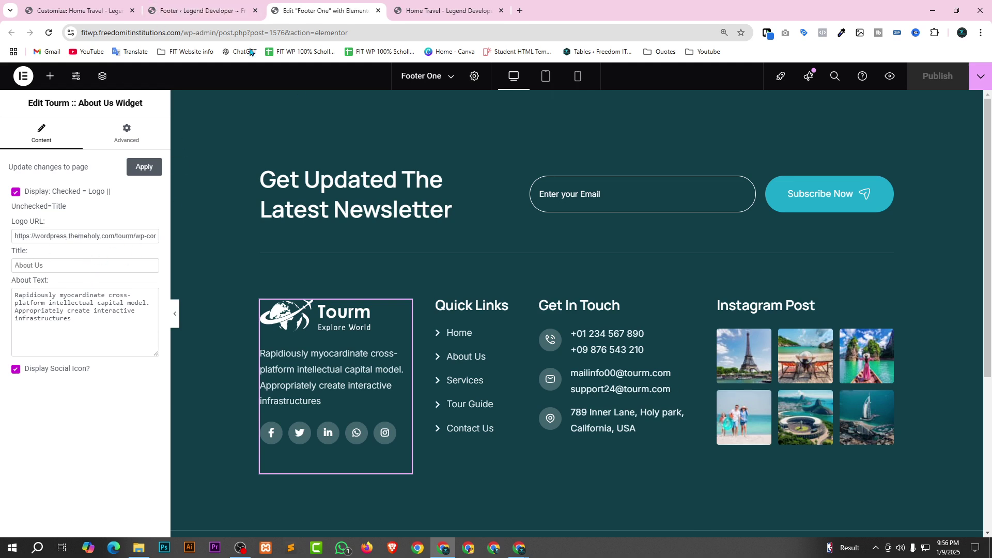
click(426, 14)
click(288, 9)
click(449, 6)
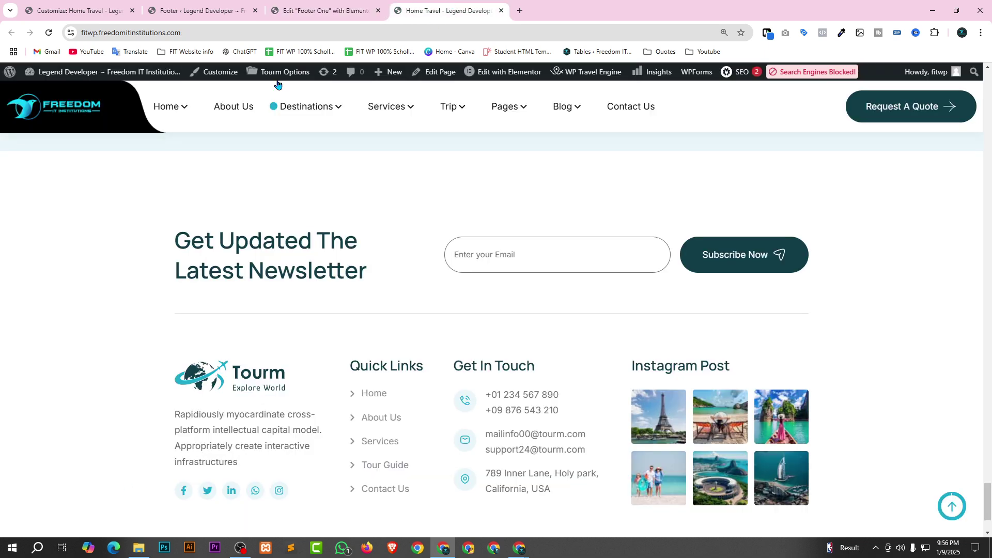
right_click(26, 109)
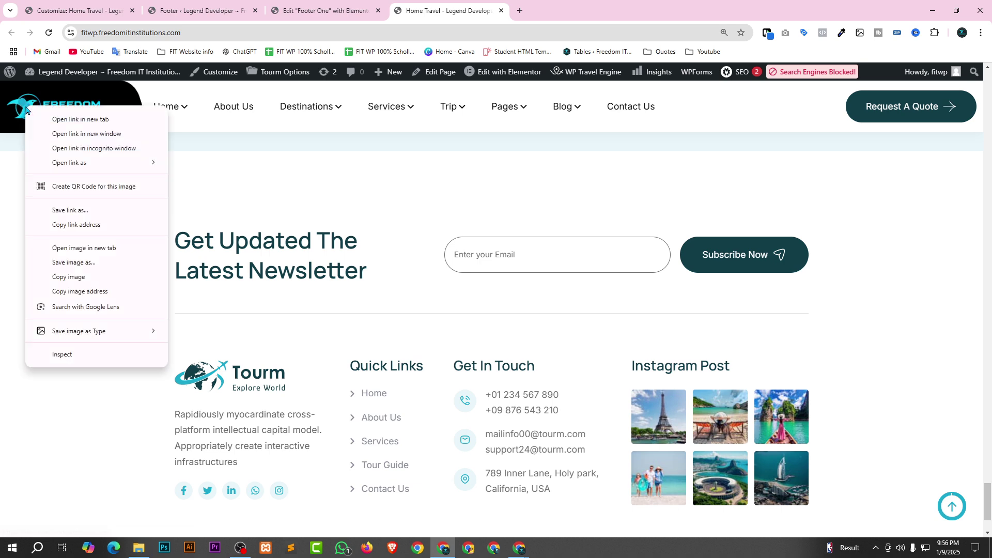
click(86, 297)
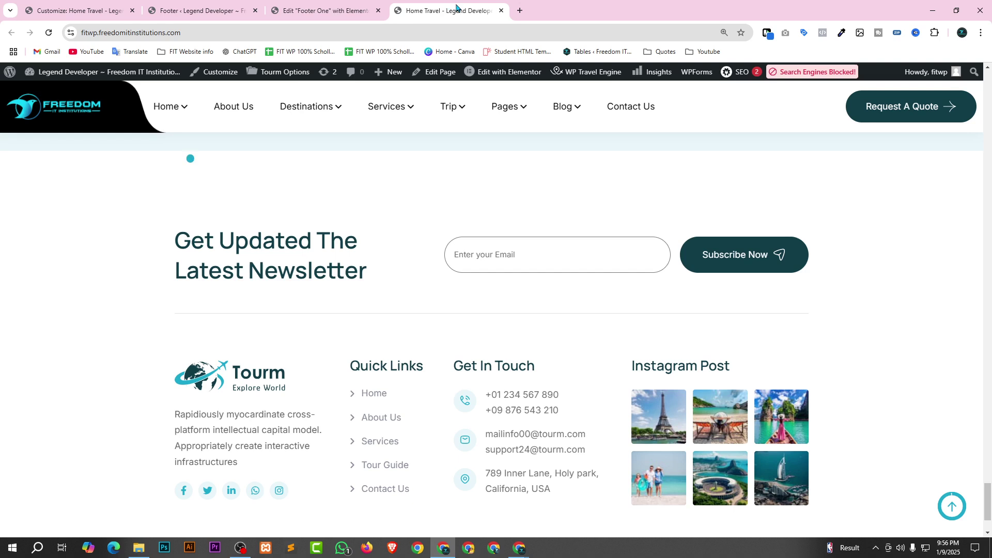
click(519, 10)
key(ctrl+v)
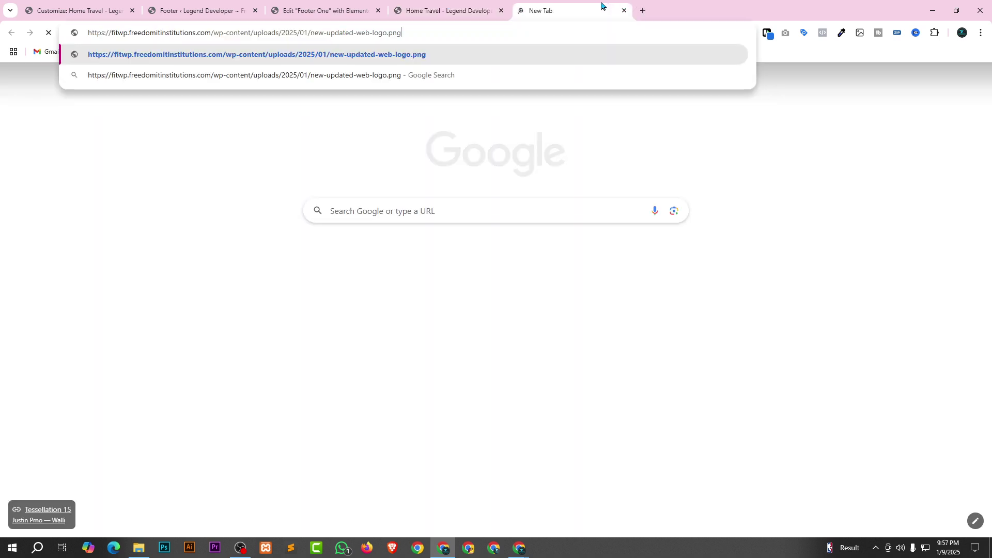
key(Return)
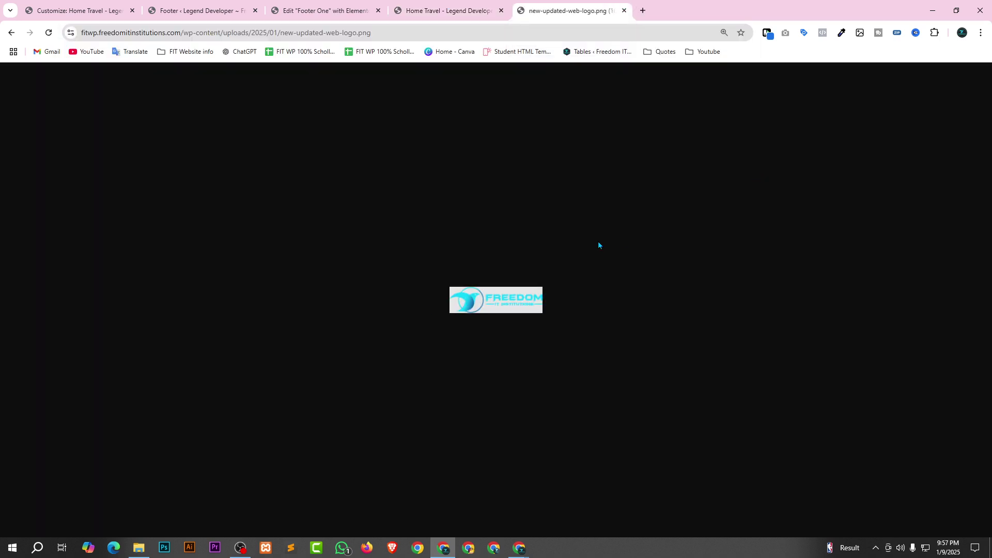
click(343, 32)
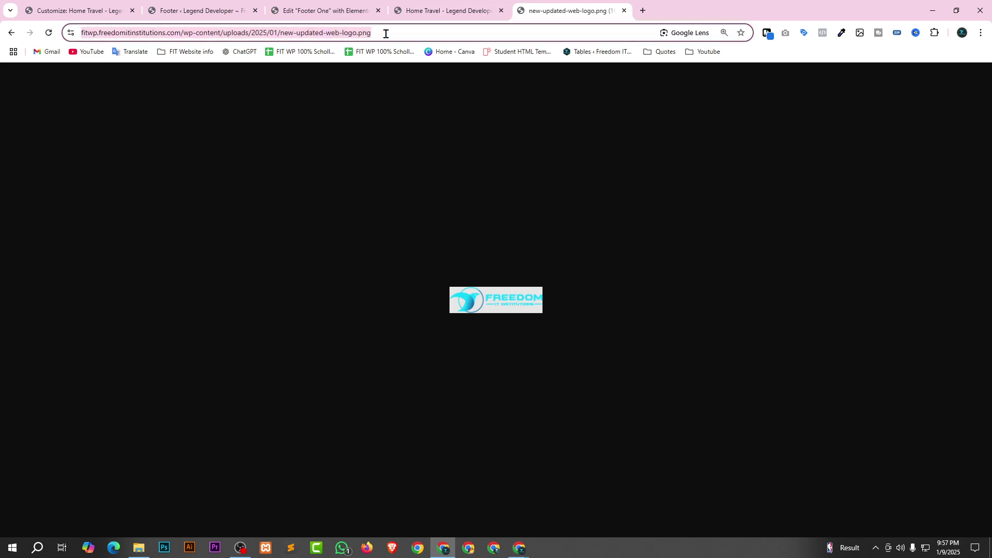
Replace the old Tourm Logo URL with the copied new-updated-web-logo.png address.
click(346, 9)
click(68, 235)
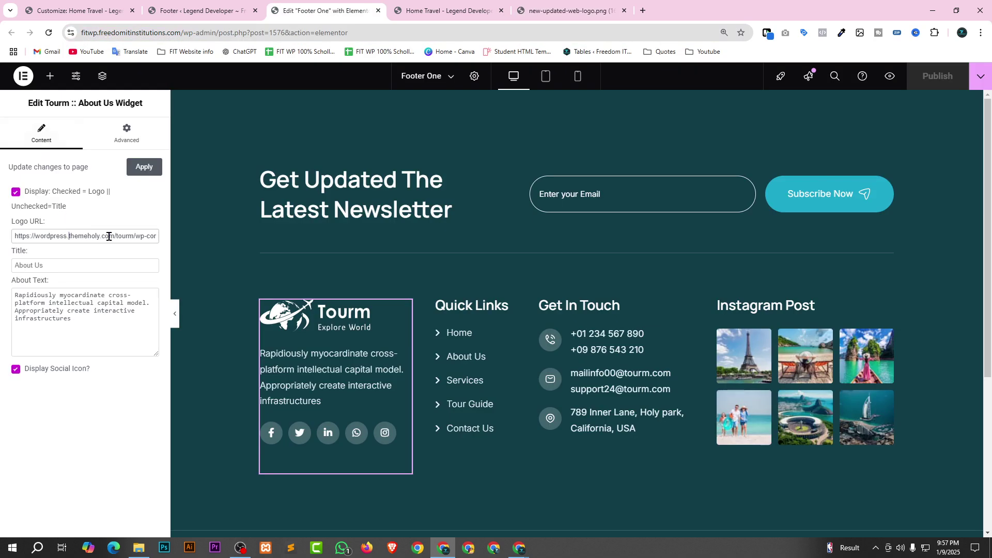
key(ctrl+a)
key(ctrl+v)
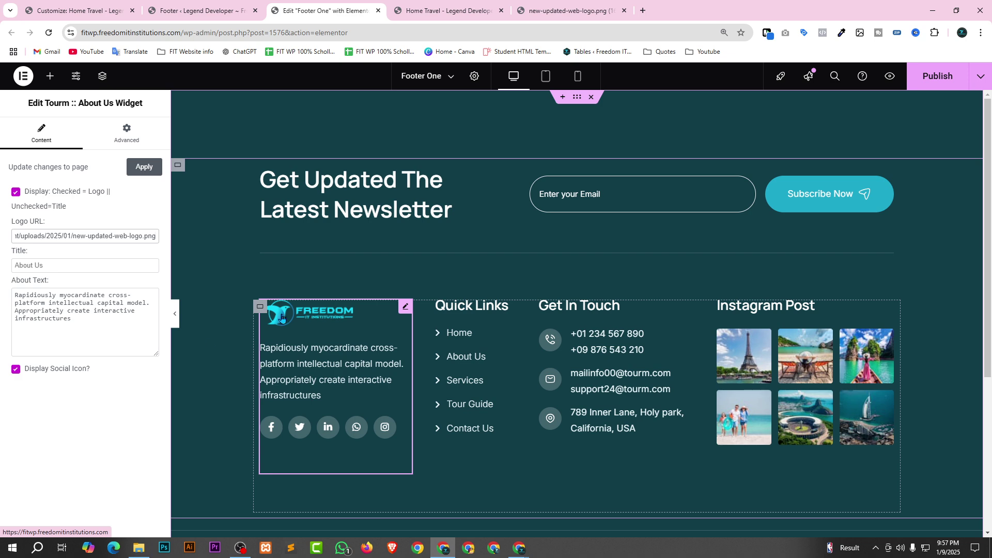
Apply the new logo, keep Quick Links as the footer menu, and publish Footer One.
click(142, 168)
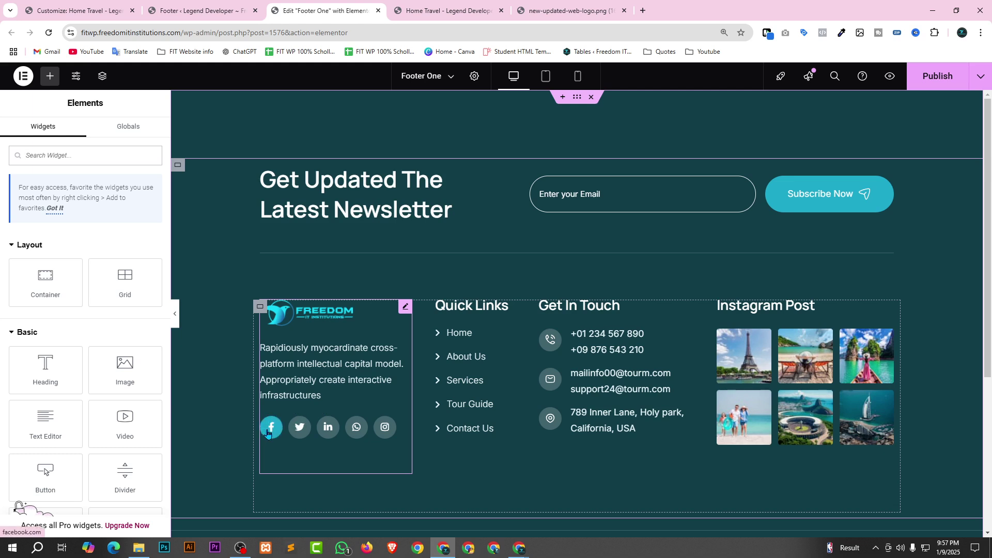
click(502, 306)
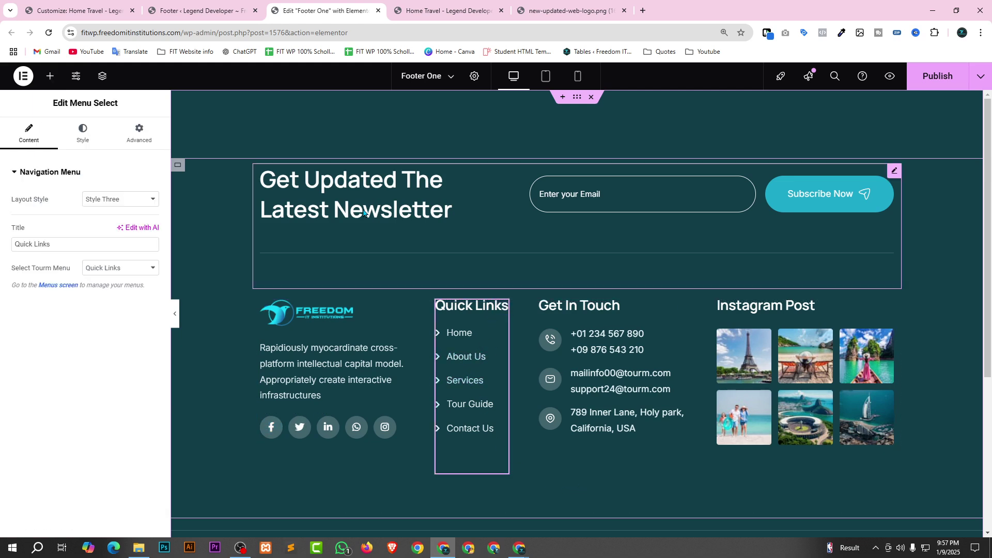
click(149, 272)
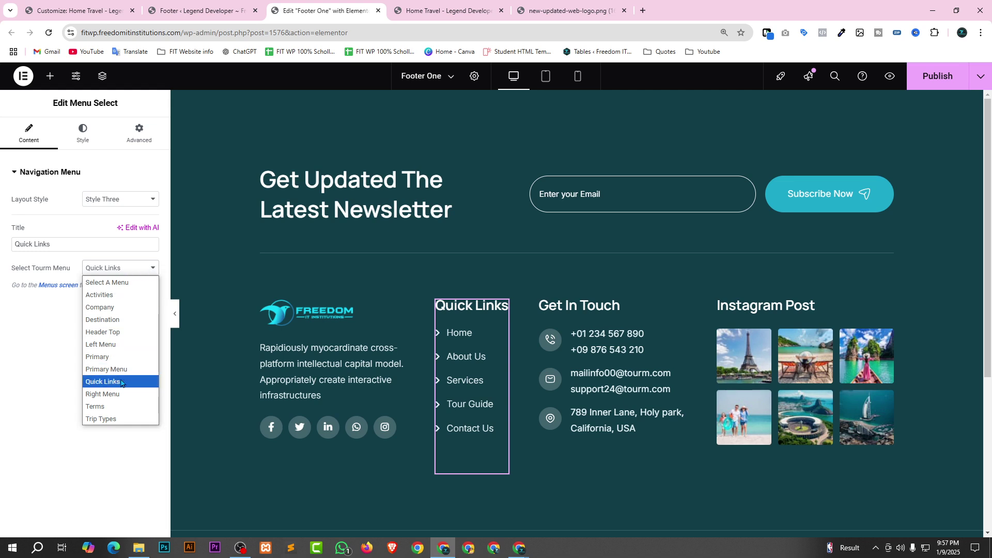
click(32, 371)
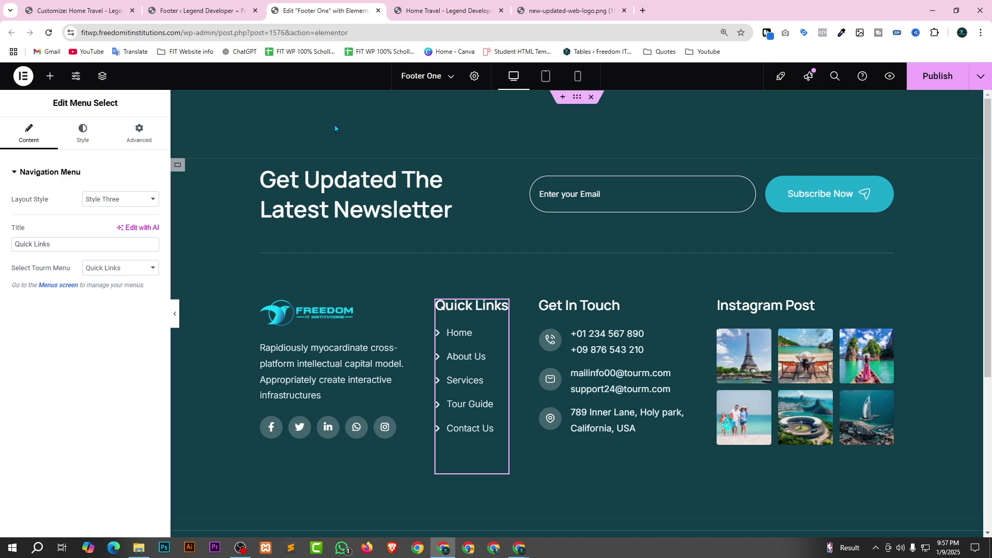
click(930, 79)
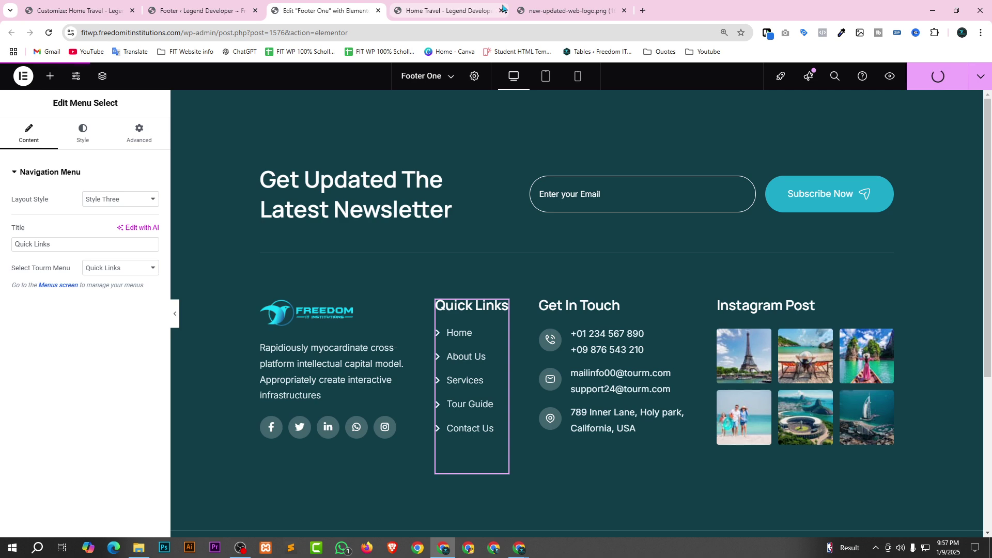
click(461, 7)
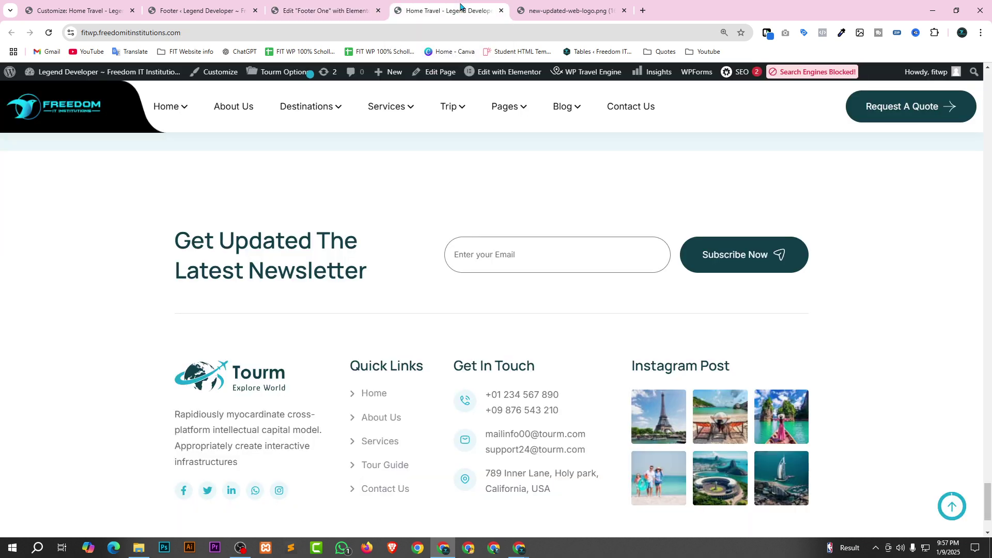
Reload the live page and open Footer Two via the admin bar's Edit with Elementor menu.
key(F5)
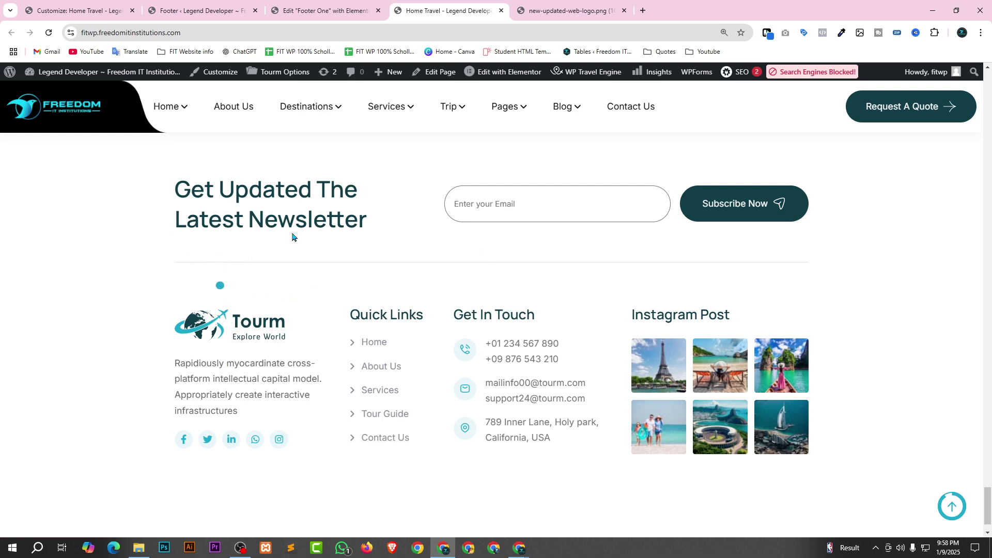
mouse_move(512, 72)
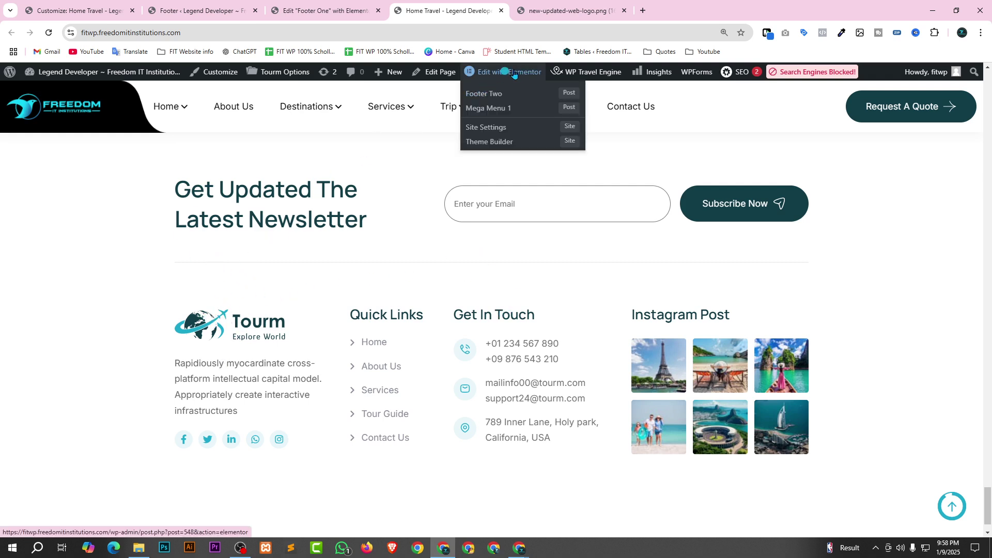
click(498, 96)
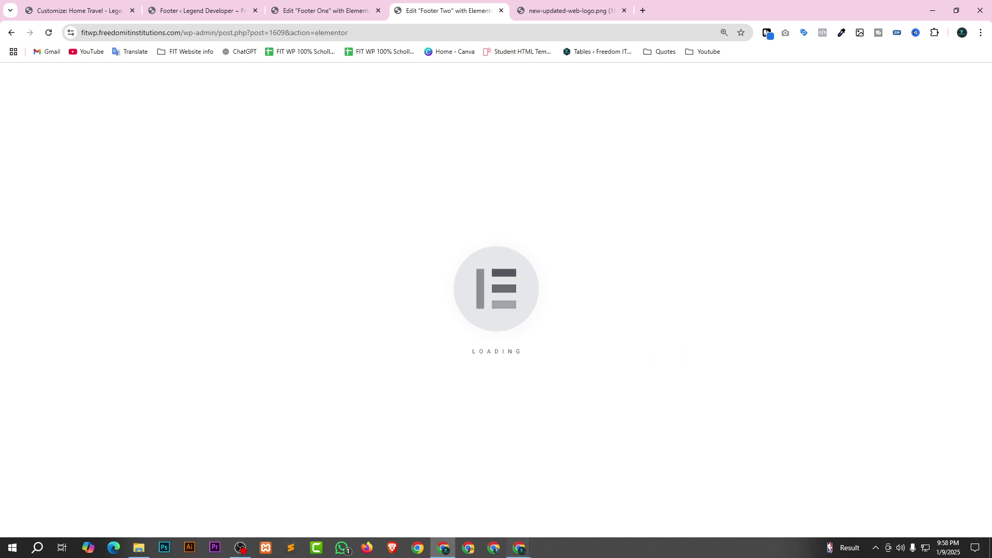
Glance at the Google Meet window, then return to the loaded Footer Two editor.
mouse_move(519, 548)
click(470, 505)
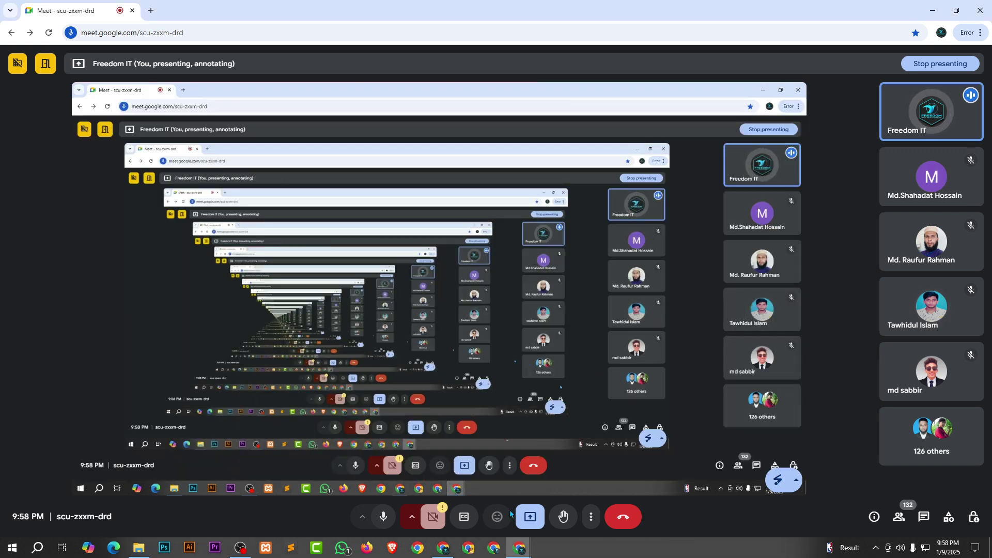
mouse_move(442, 551)
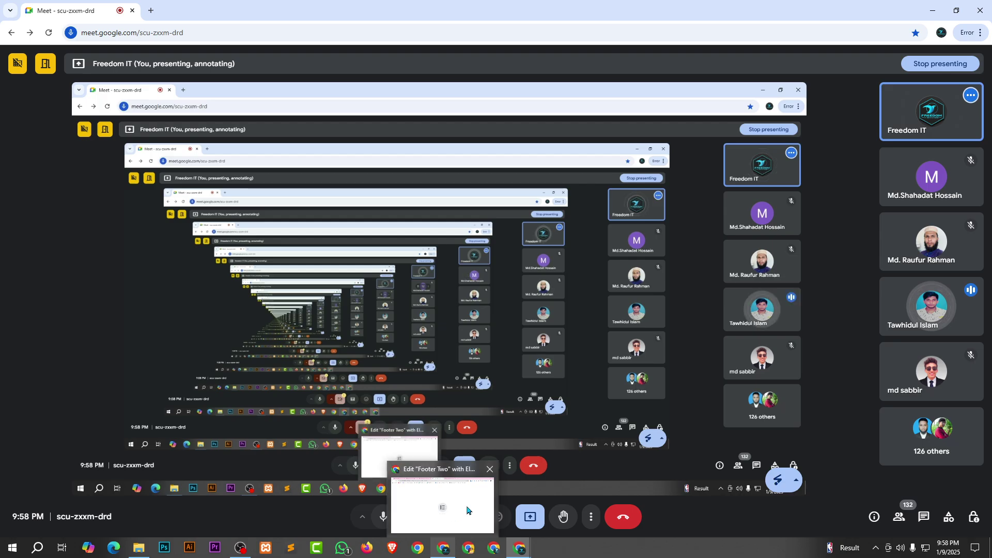
click(443, 507)
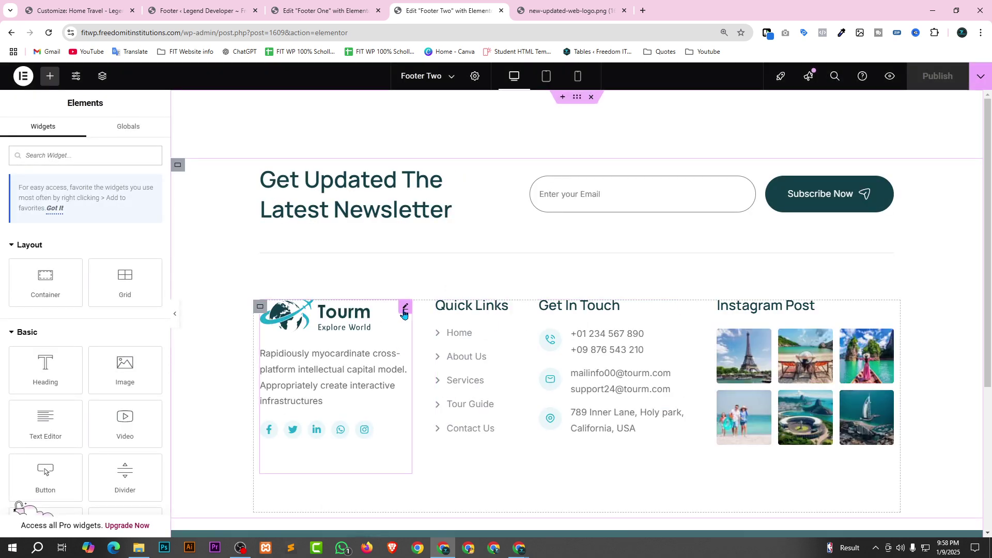
Paste the new-updated-web-logo.png URL into Footer Two's About Us Logo URL, apply and publish.
click(405, 308)
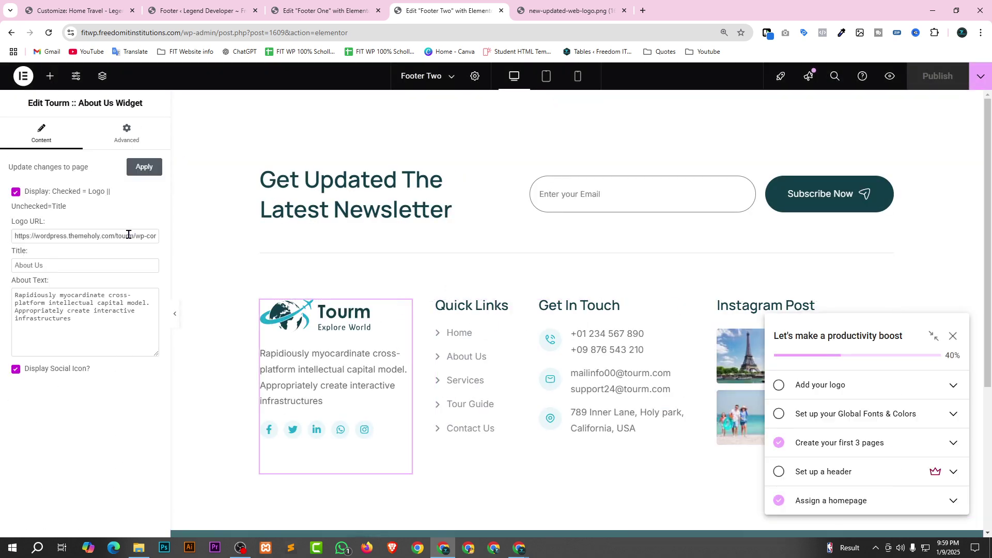
click(76, 233)
key(ctrl+a)
key(ctrl+v)
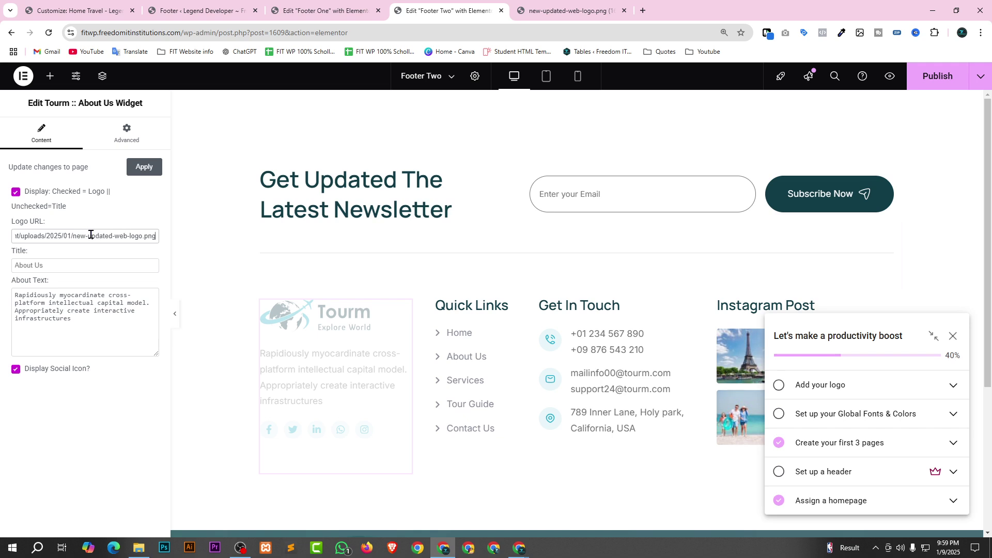
click(328, 339)
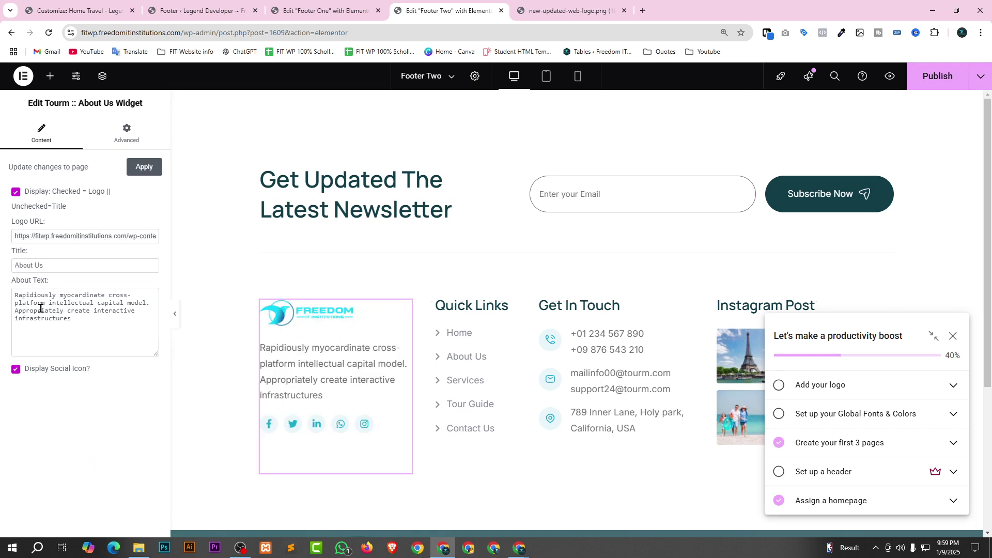
click(28, 298)
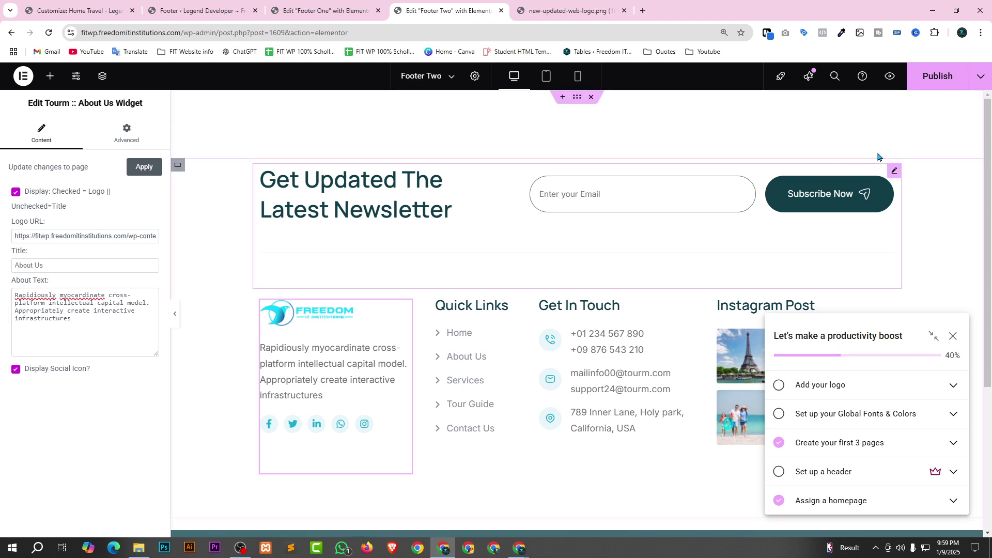
click(942, 85)
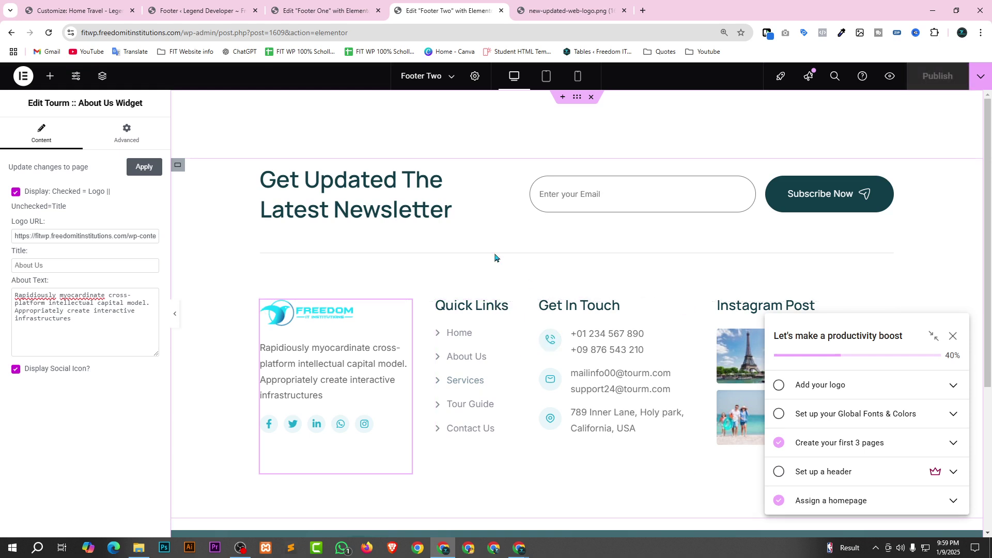
click(537, 4)
click(333, 7)
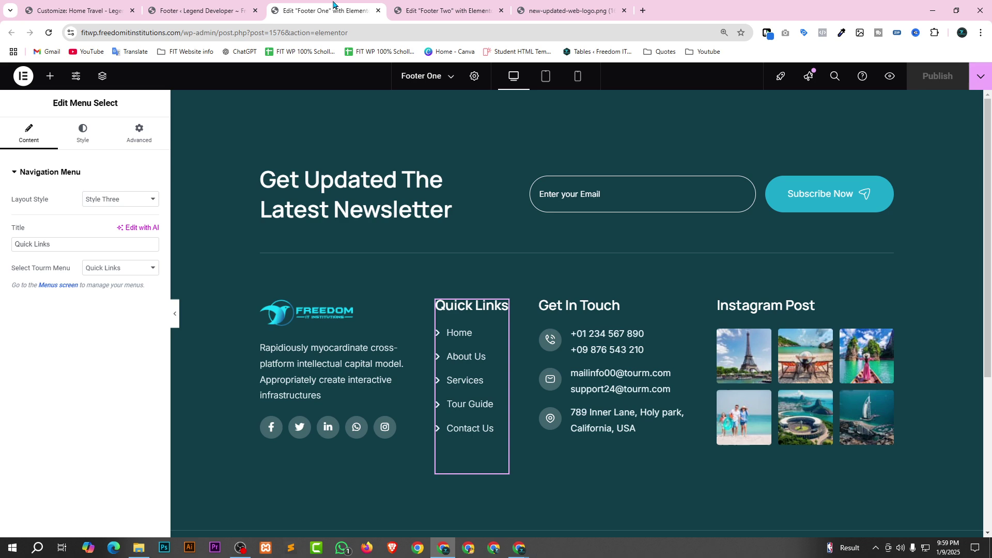
click(23, 5)
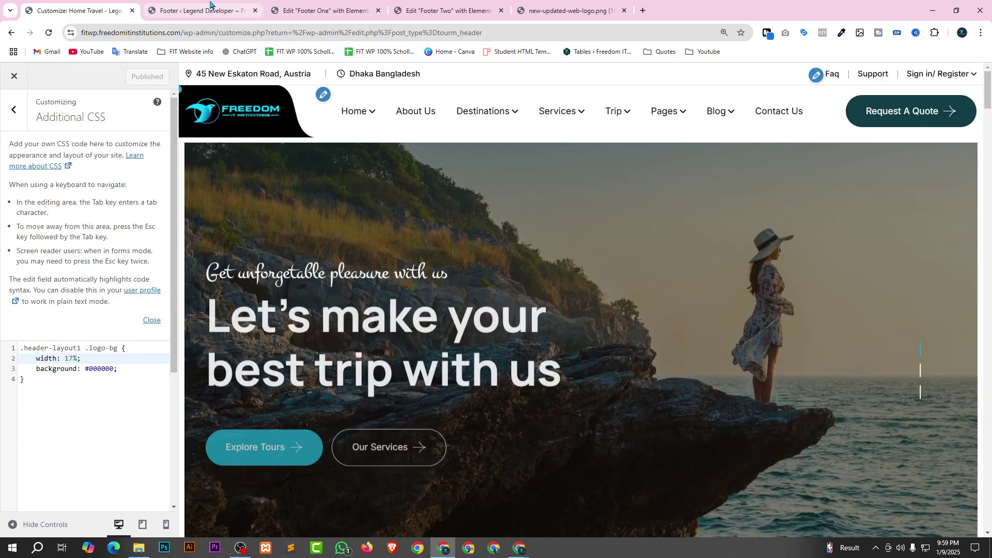
Check in a new tab that the live site's footer shows the Freedom IT logo, then return to Footers.
click(188, 12)
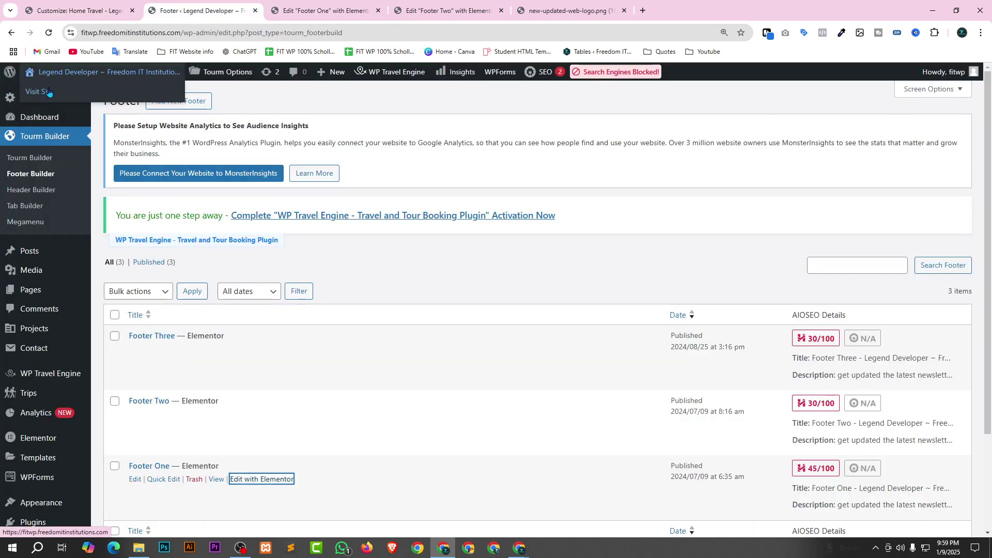
right_click(48, 91)
click(72, 97)
click(326, 11)
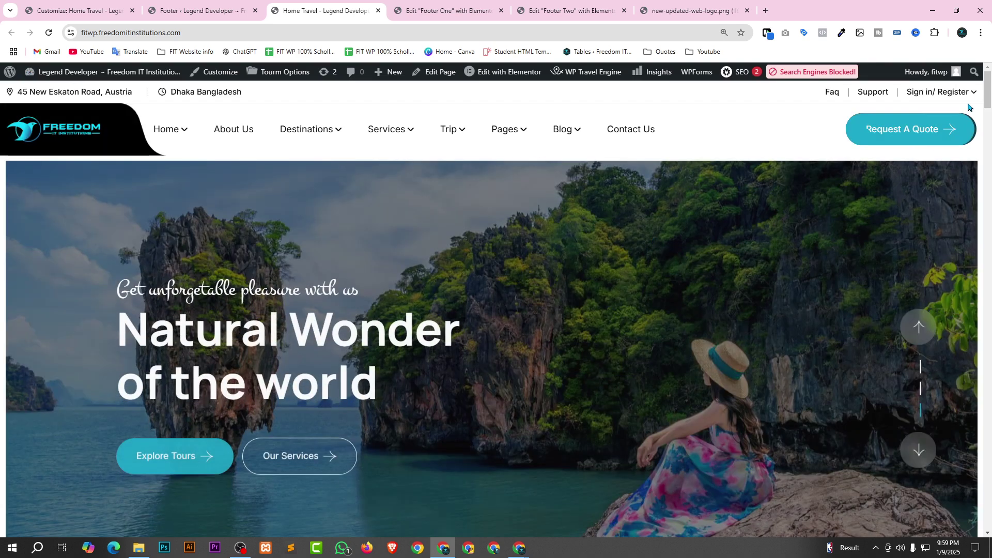
key(End)
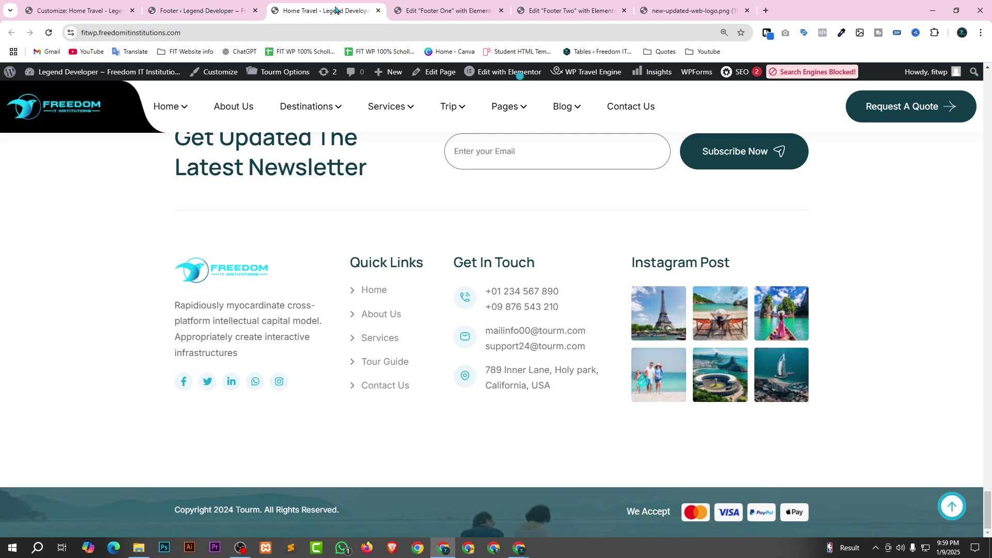
click(184, 7)
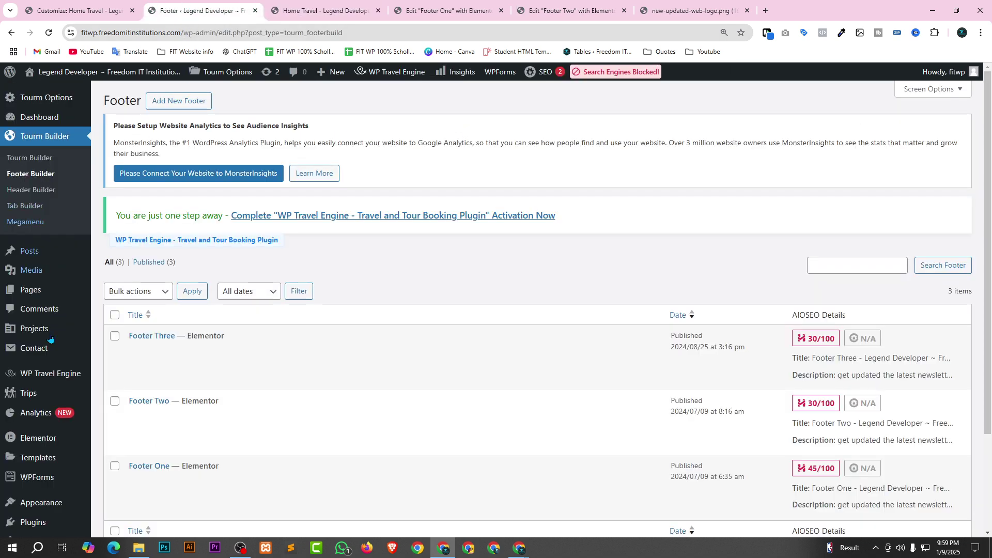
scroll(31, 414, down, 3)
scroll(31, 466, up, 3)
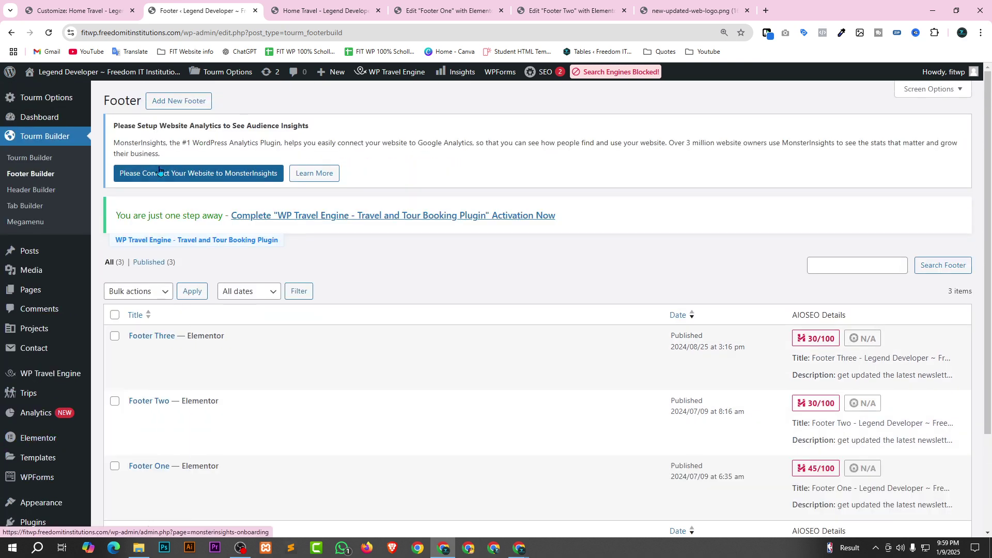
Disable the Preloader under Tourm Options > General, save, and reload the live home page.
click(232, 72)
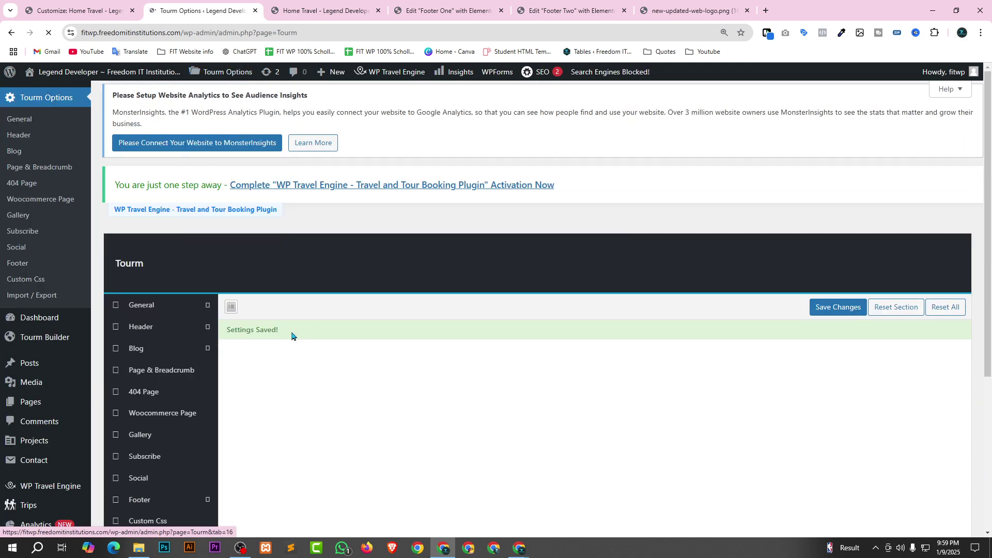
scroll(595, 326, down, 2)
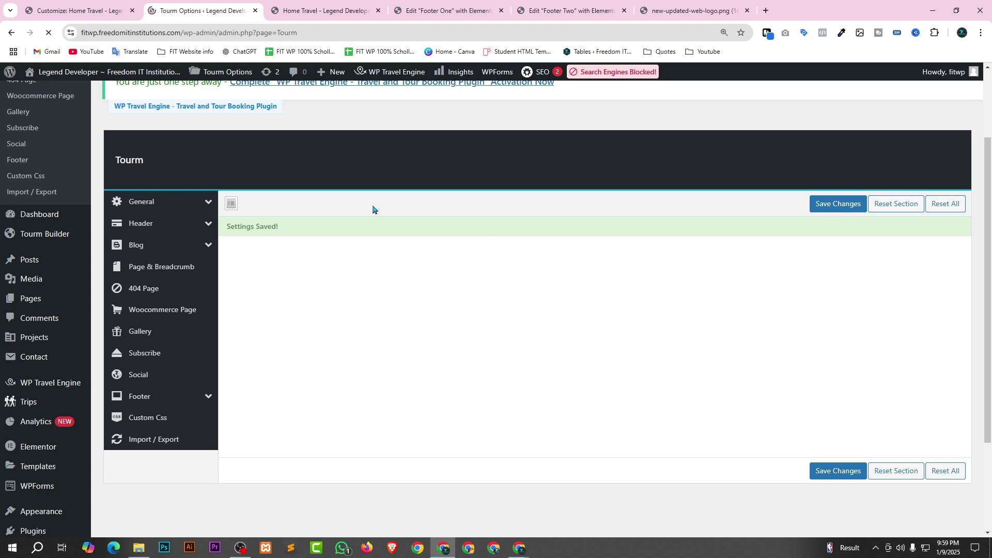
mouse_move(199, 206)
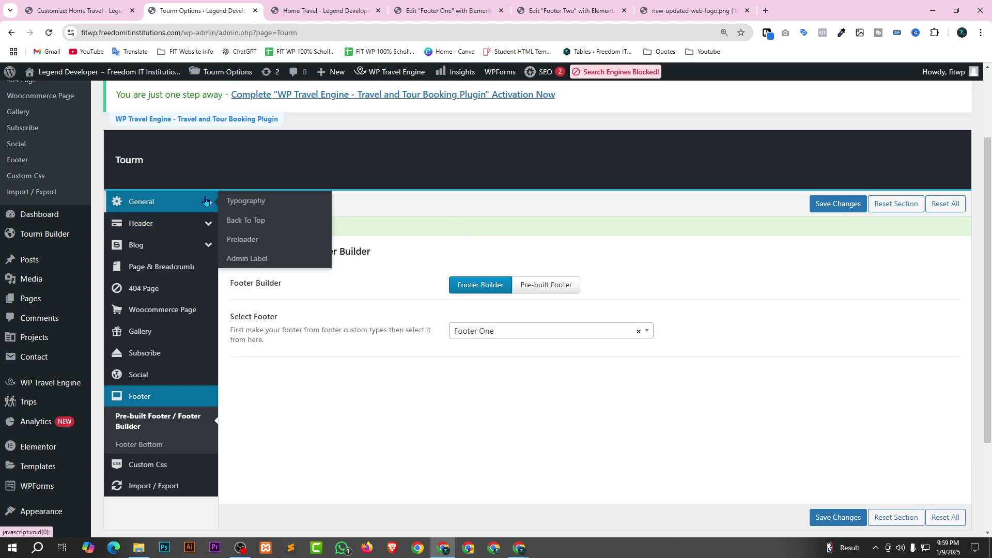
click(243, 241)
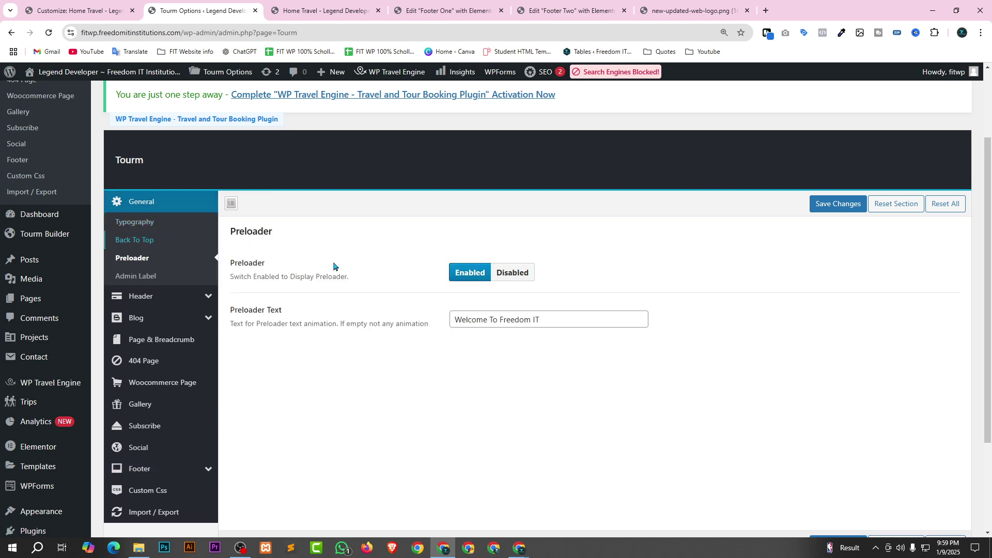
click(515, 273)
click(827, 206)
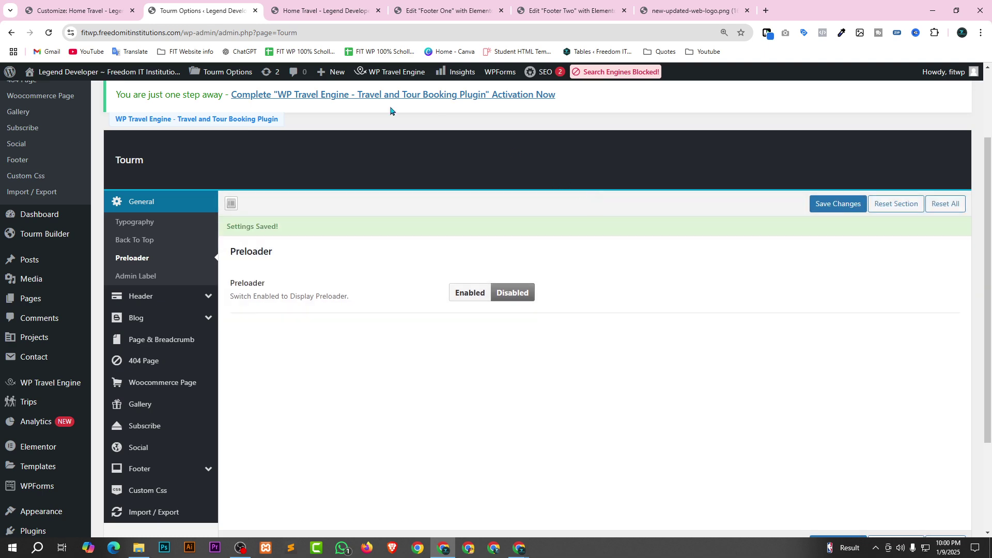
click(324, 9)
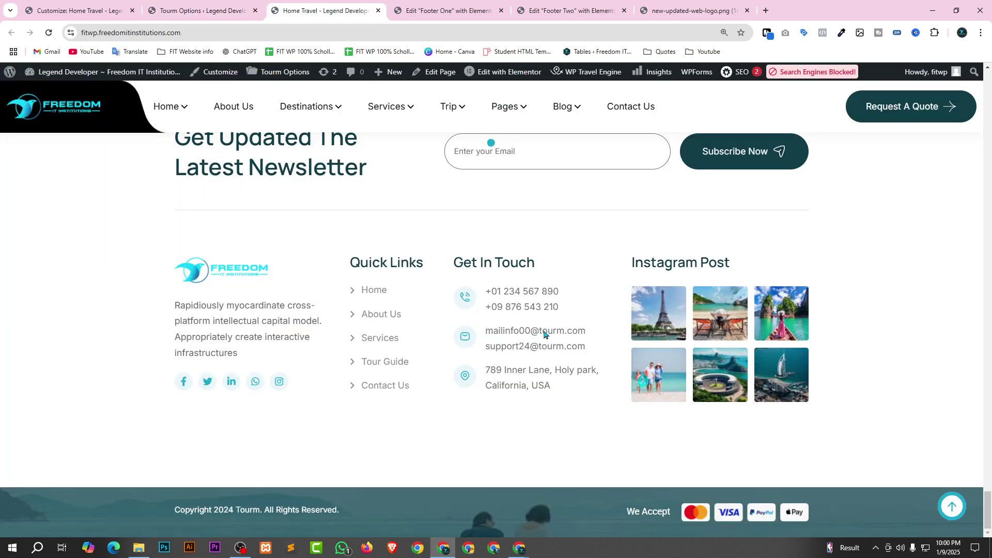
key(F5)
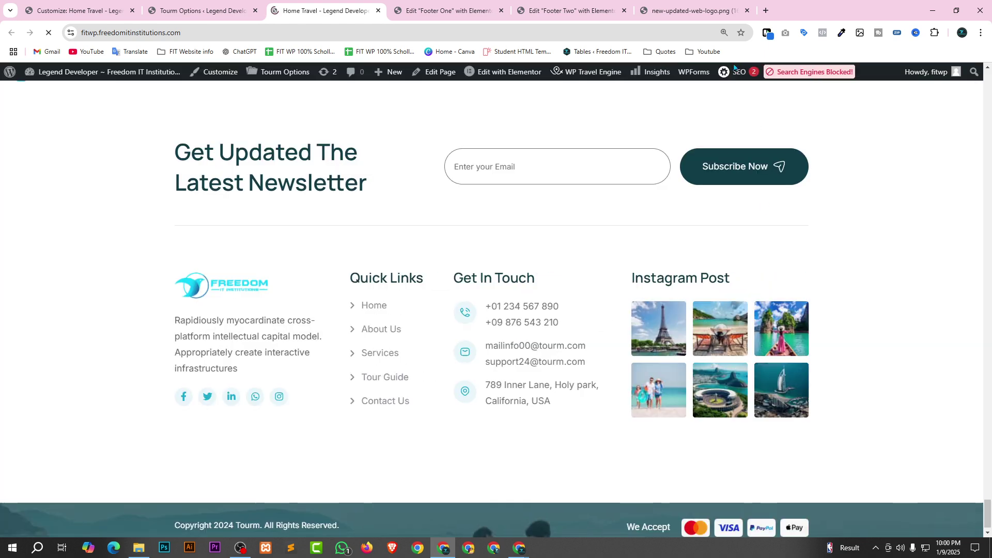
Scroll to the top of the reloaded home page and switch back to the Tourm Options tab.
scroll(491, 313, up, 15)
scroll(492, 311, up, 10)
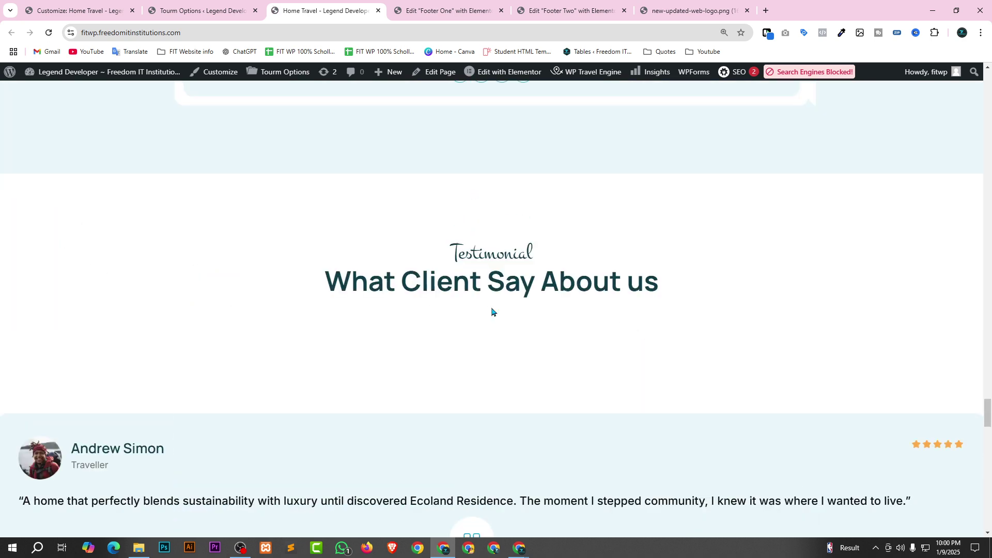
scroll(492, 312, up, 15)
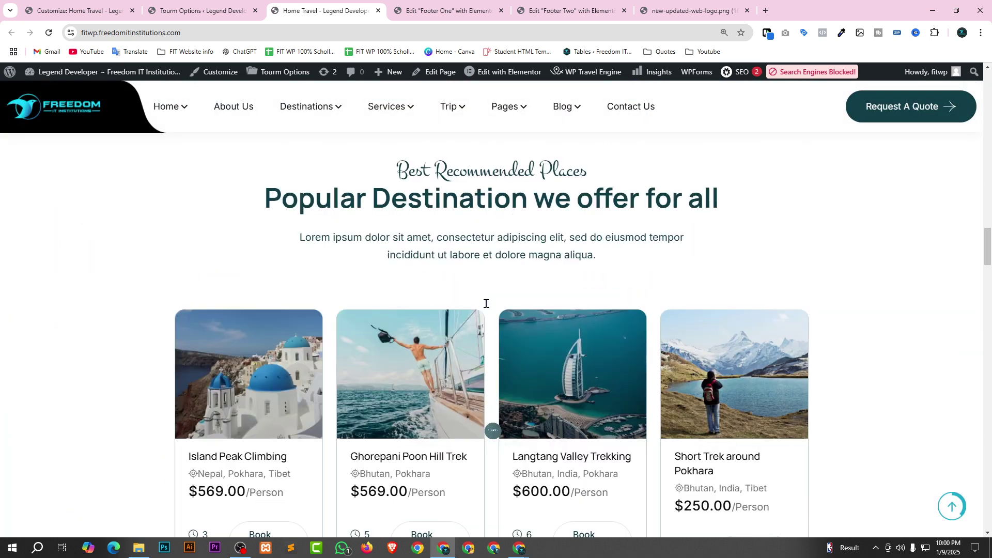
scroll(486, 301, up, 10)
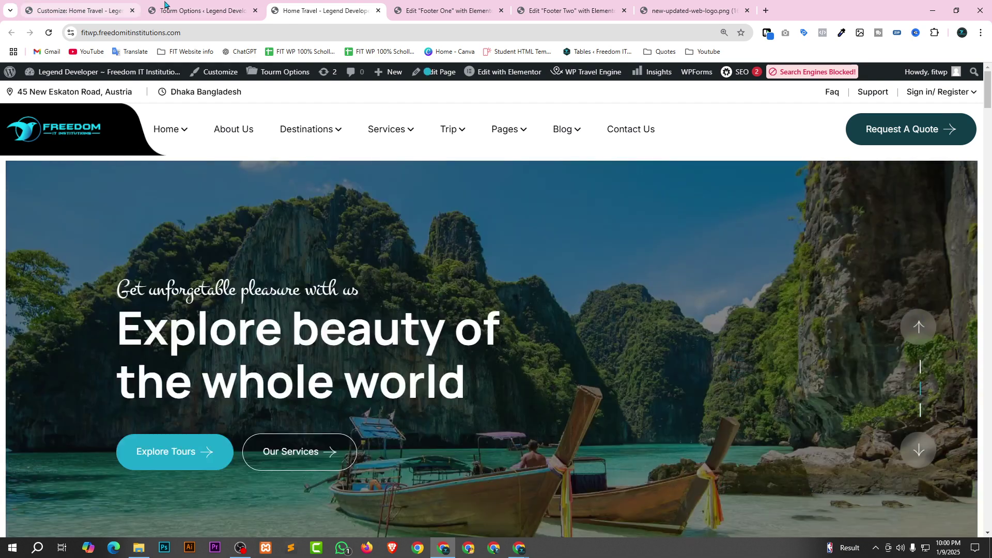
click(191, 6)
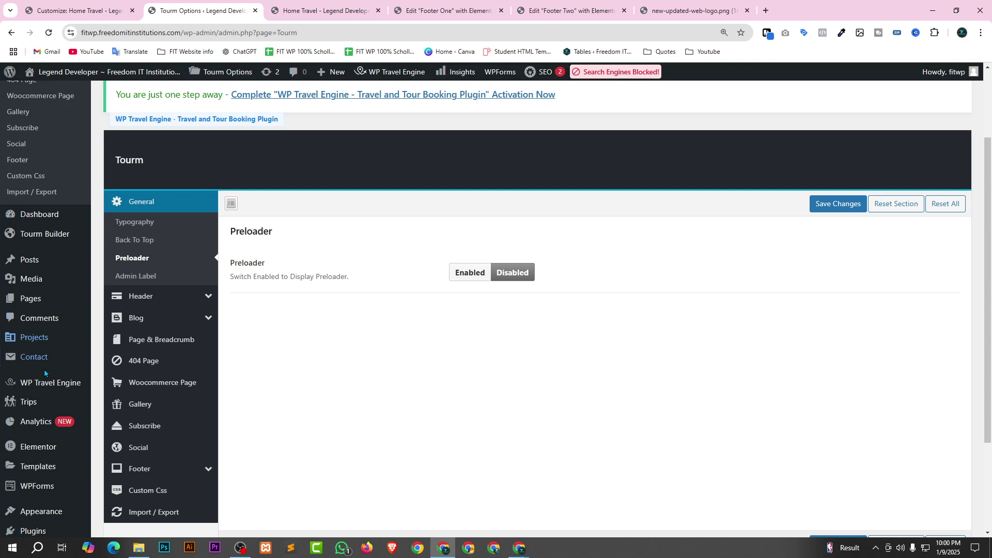
scroll(41, 375, down, 2)
Go to Appearance > Menus and load the menu named Primary for editing.
mouse_move(35, 383)
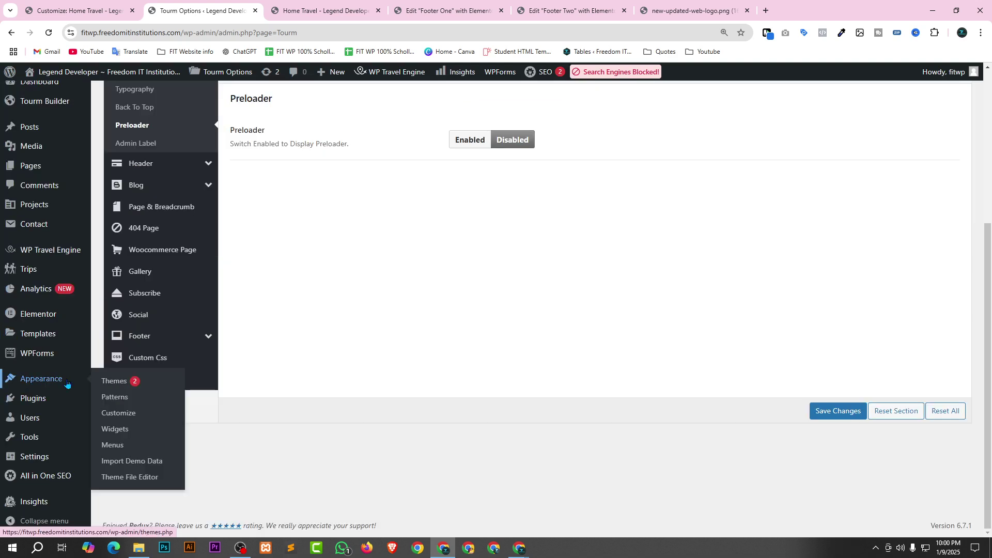
click(112, 445)
mouse_move(202, 345)
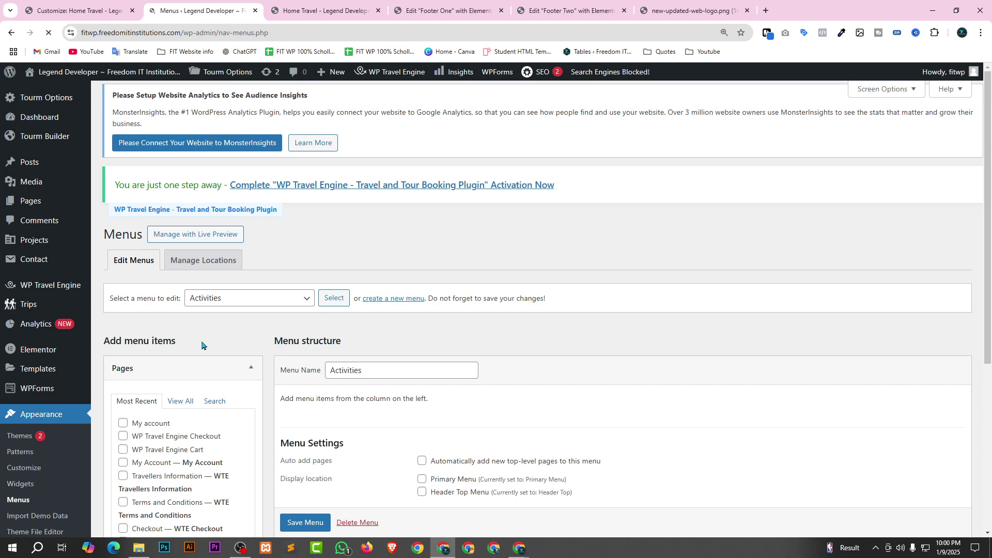
scroll(447, 233, down, 1)
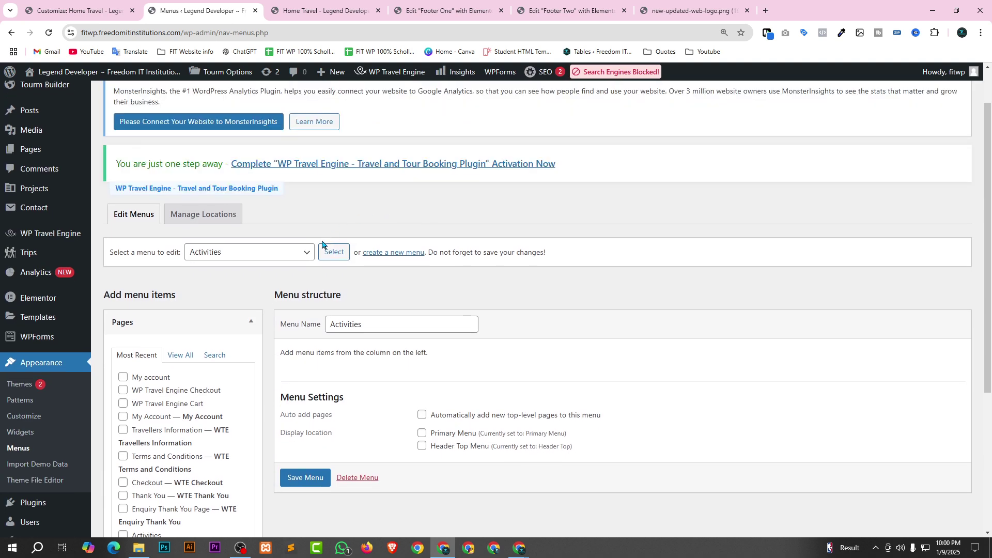
click(297, 253)
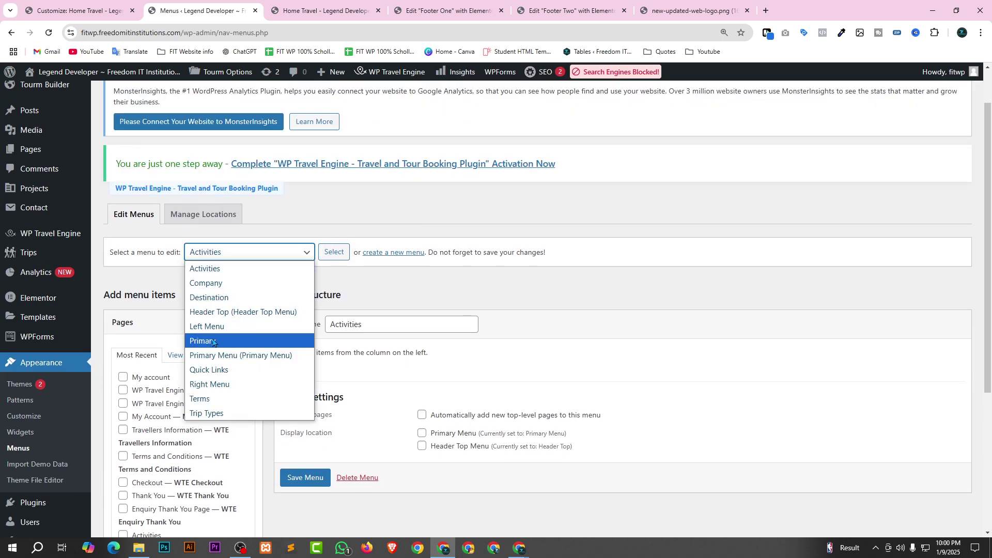
click(251, 341)
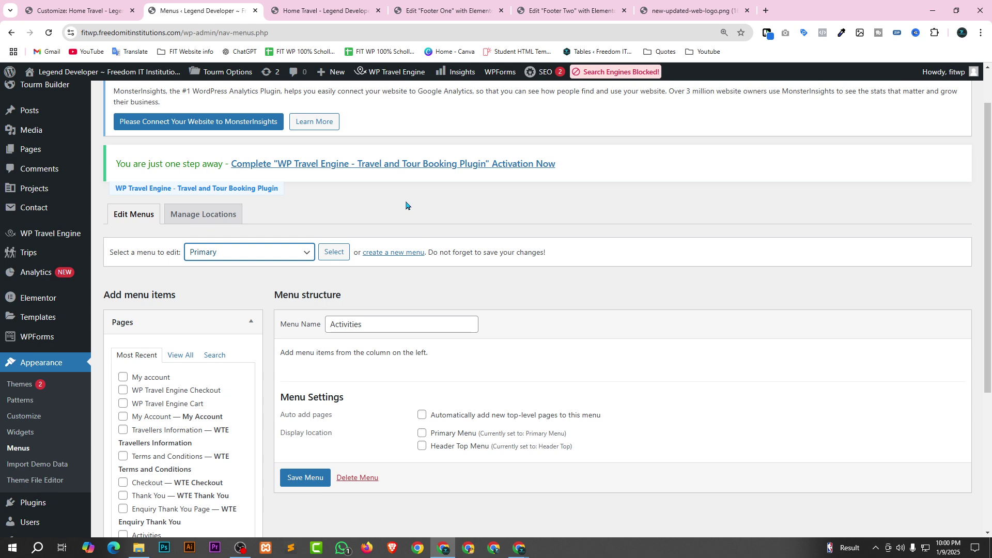
click(334, 251)
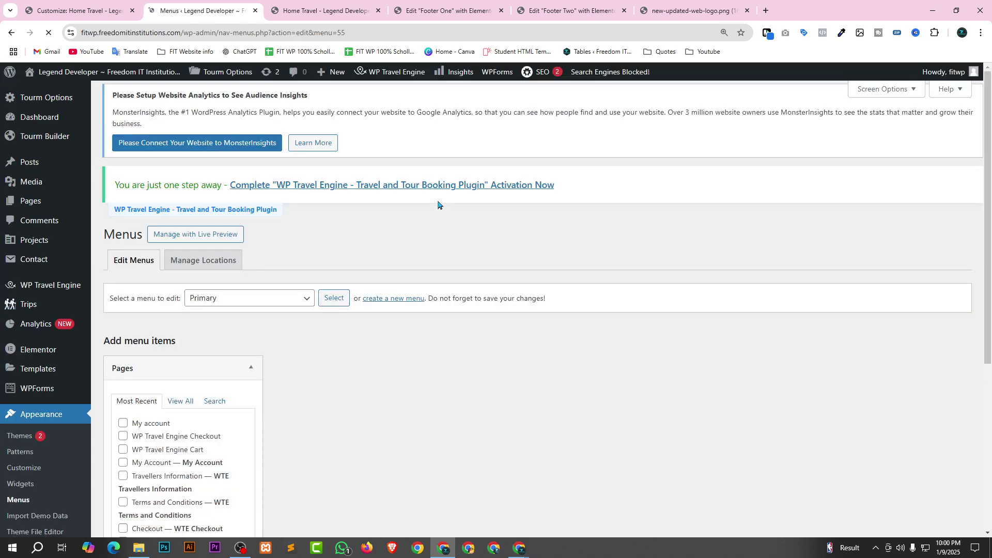
Reselect 'Primary Menu (Primary Menu)' from the menu dropdown and load it instead.
scroll(759, 262, down, 3)
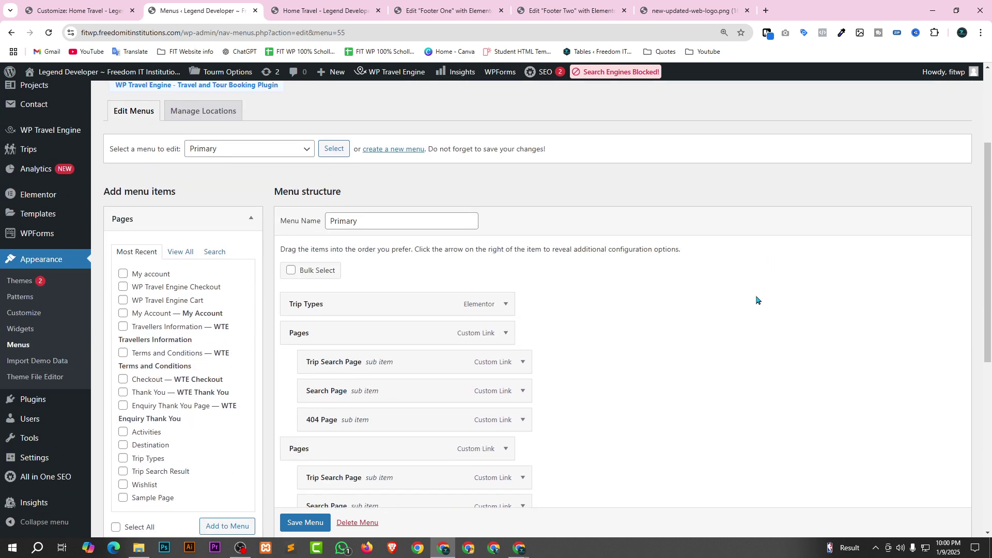
scroll(372, 250, down, 7)
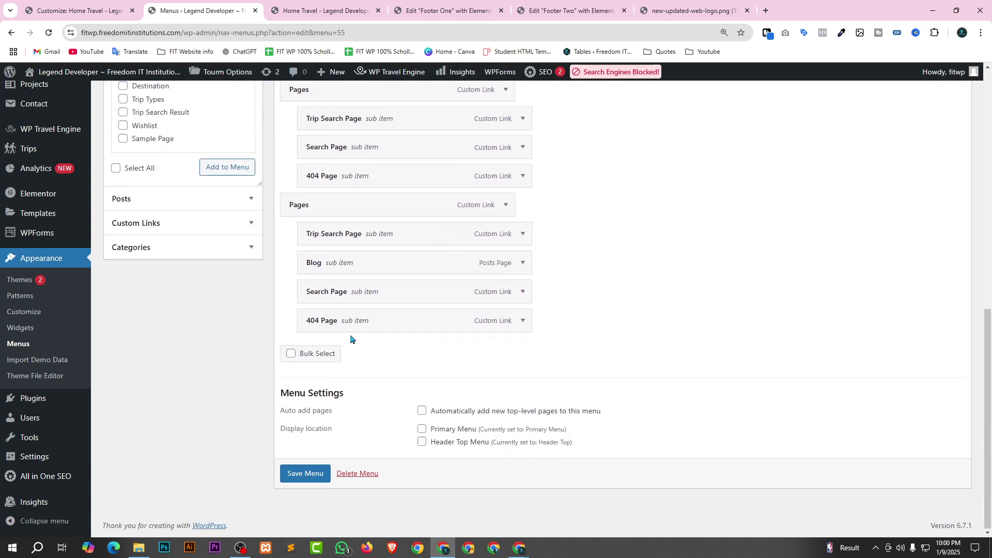
scroll(351, 340, up, 10)
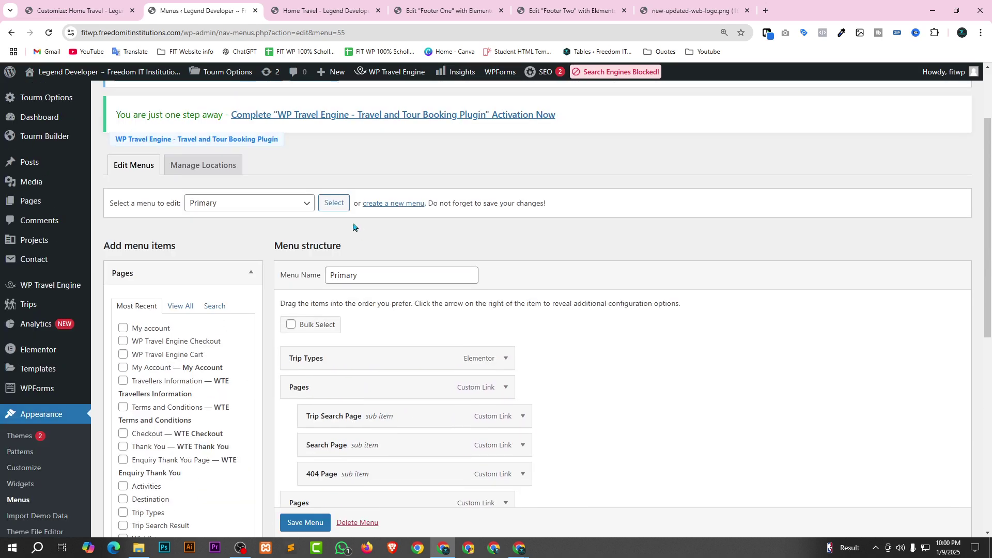
click(277, 206)
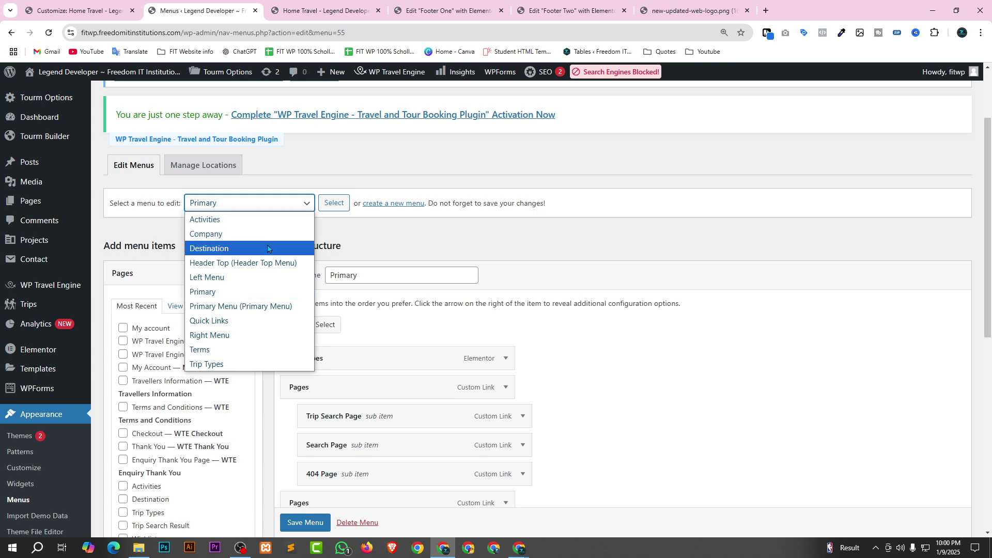
click(250, 307)
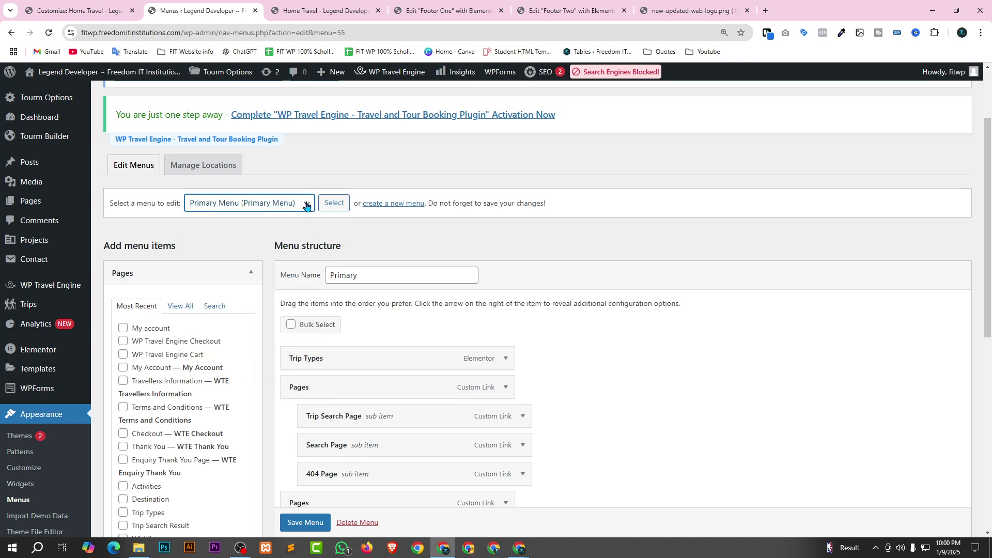
click(328, 203)
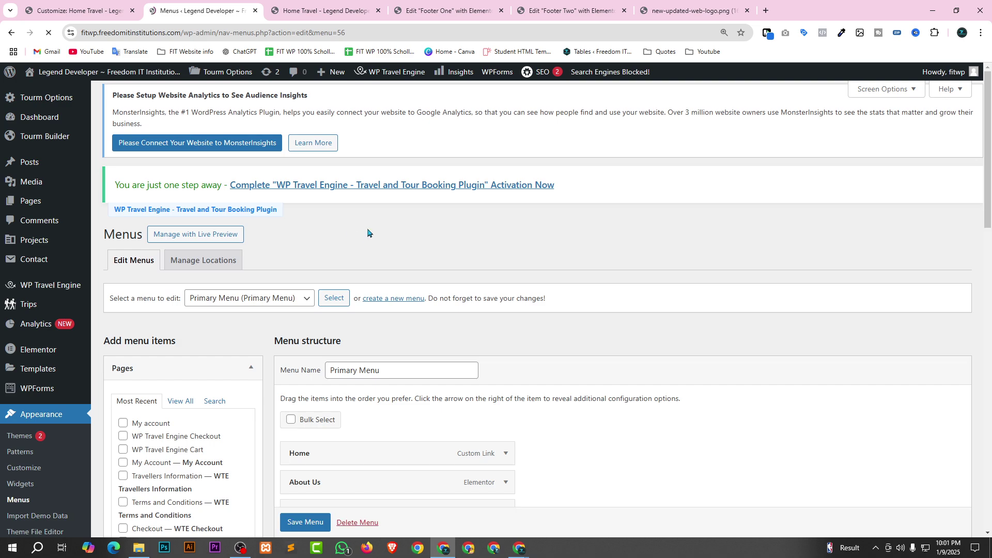
Enable Bulk Select and tick extra items such as Trip Types, Login Page, Registration, Trip Checkout, Wishlist, My Account.
scroll(636, 269, down, 5)
scroll(601, 276, up, 3)
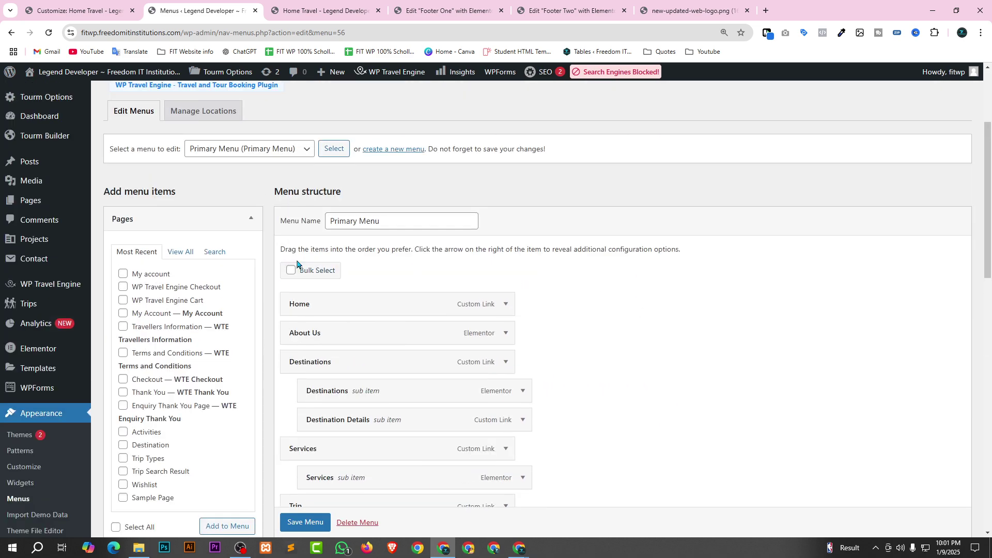
click(299, 266)
scroll(722, 300, down, 1)
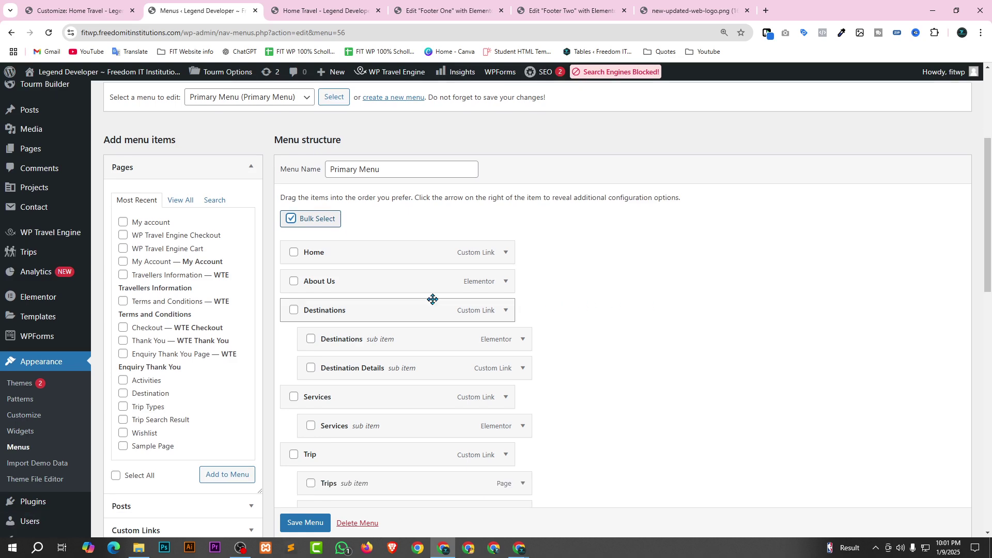
scroll(580, 306, down, 2)
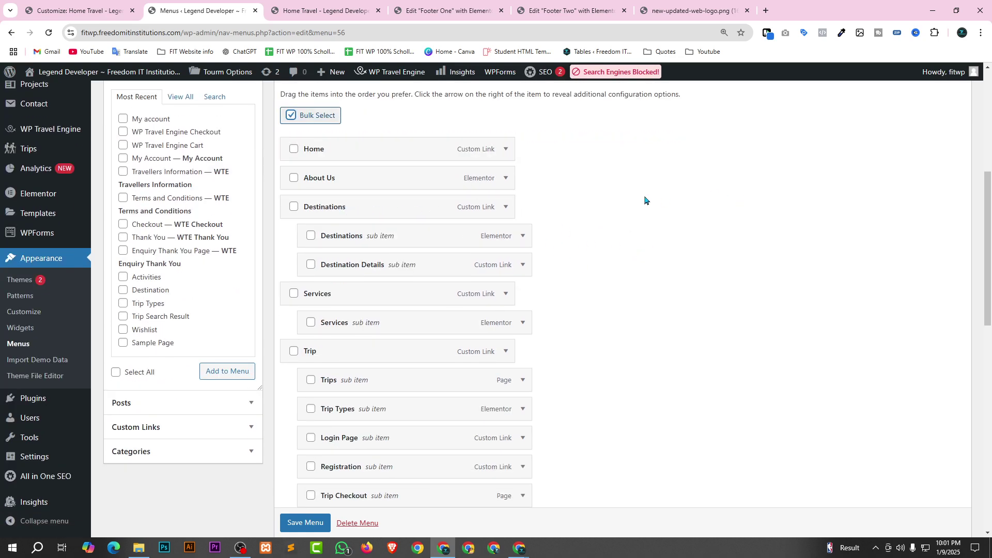
click(294, 209)
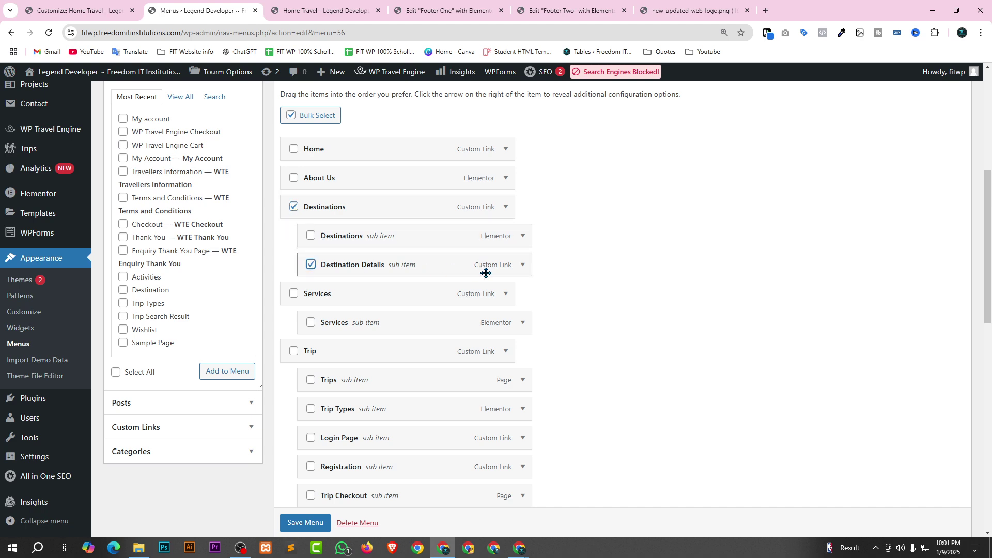
scroll(486, 273, down, 1)
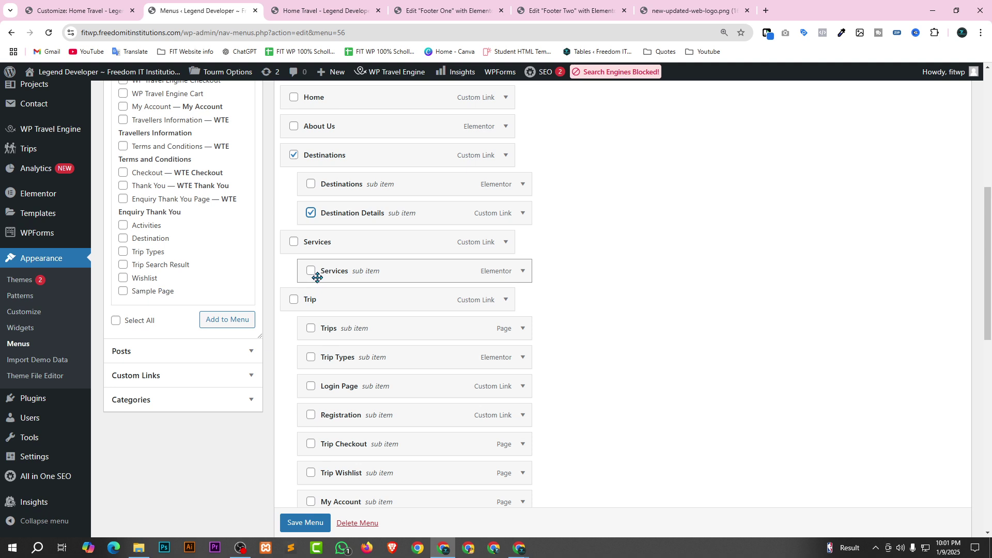
click(293, 245)
scroll(622, 327, down, 2)
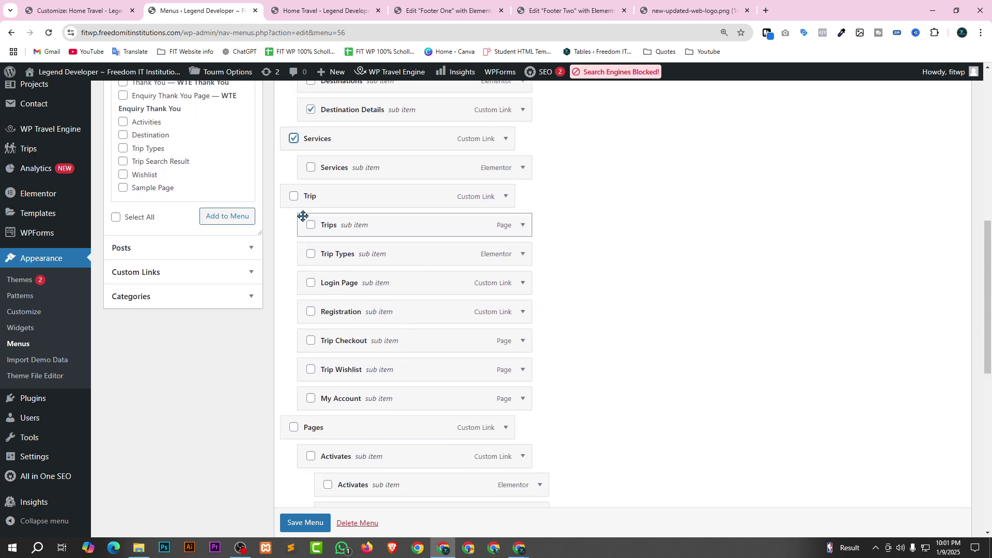
click(293, 198)
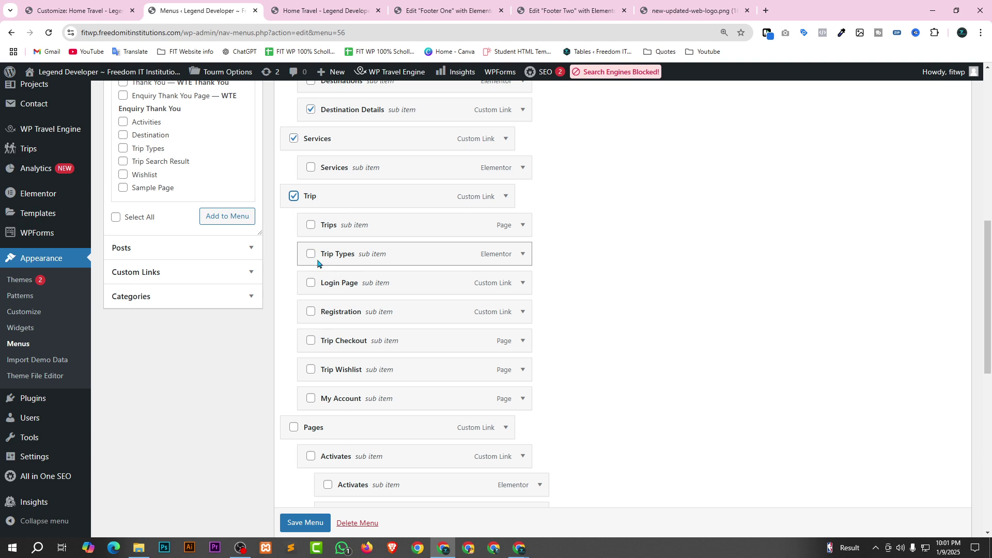
click(310, 254)
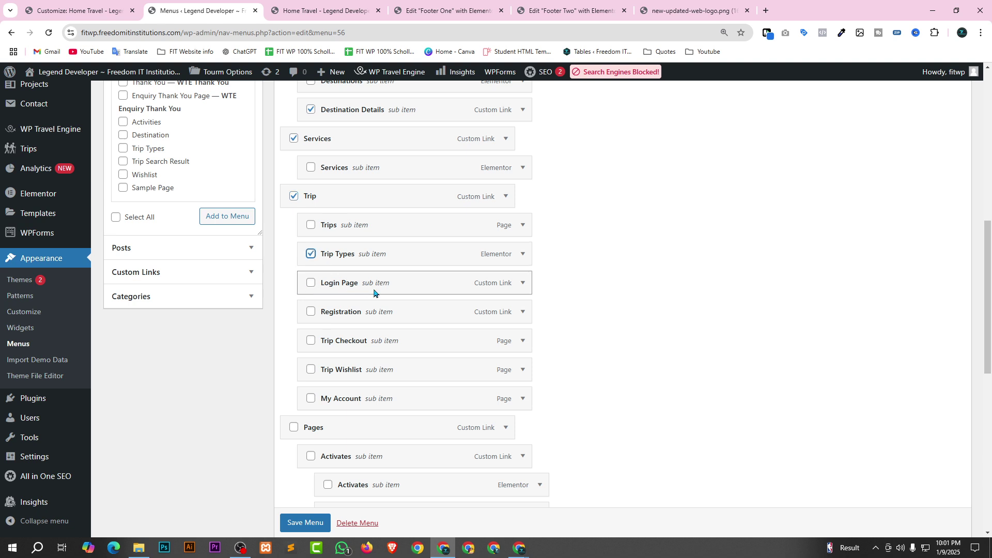
click(310, 284)
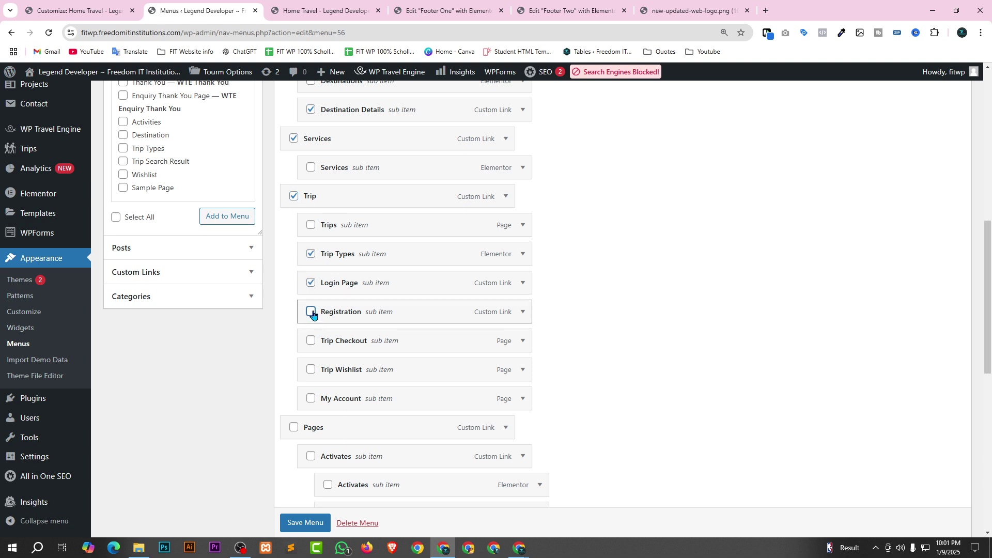
click(311, 312)
click(311, 341)
click(310, 369)
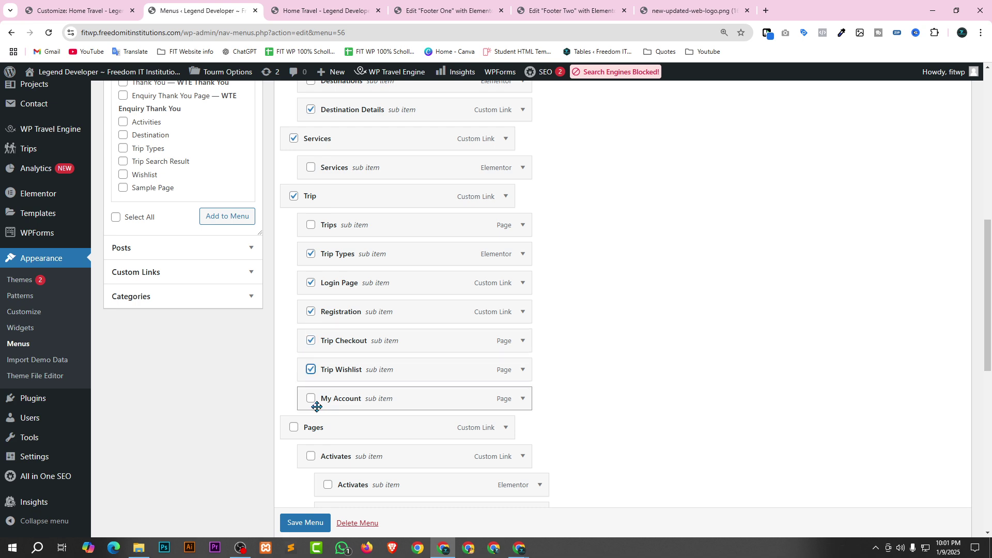
click(310, 398)
Also tick Pages, Activates, Tour Guider, Faq, Error Page and Blog items (not Pricing Plan), then remove them.
scroll(737, 321, down, 2)
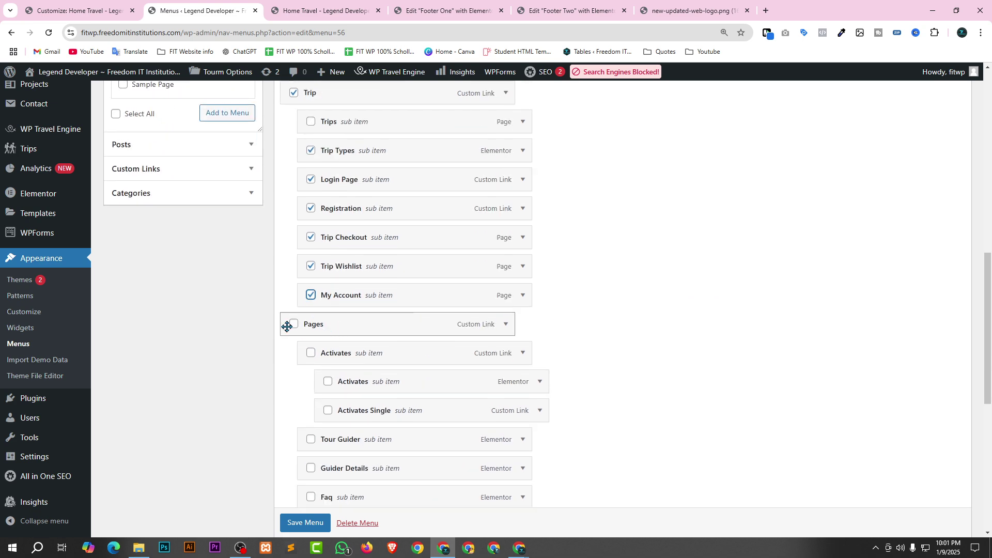
click(293, 324)
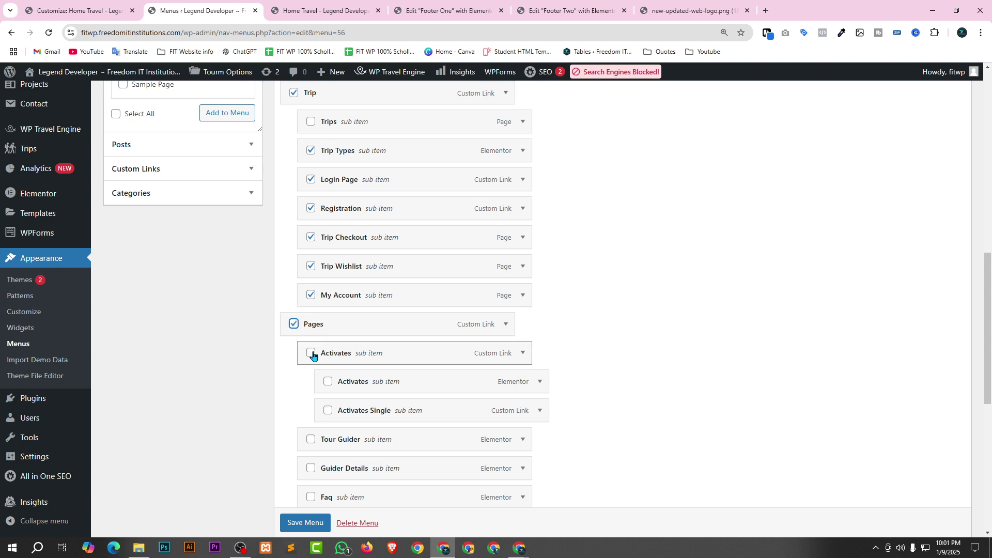
click(312, 354)
click(327, 411)
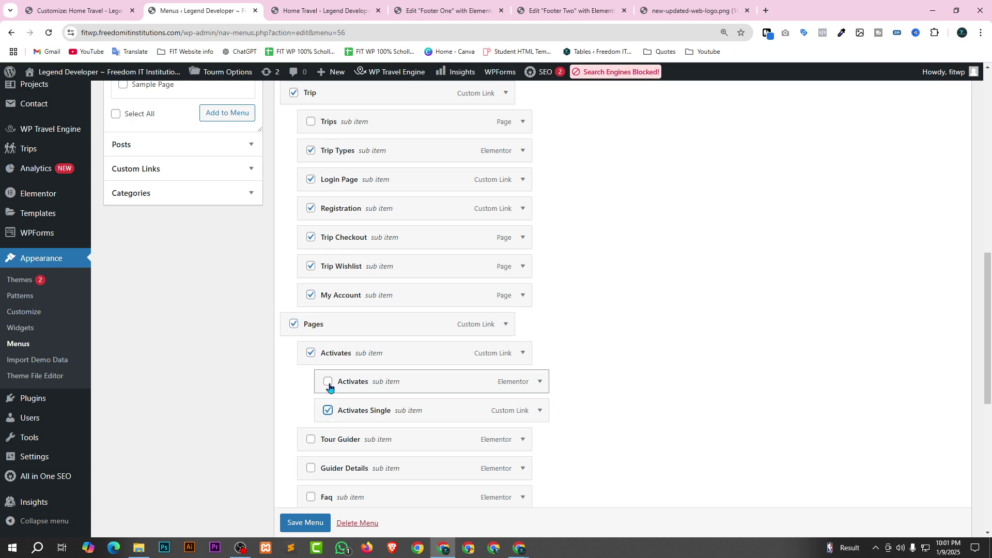
click(327, 382)
scroll(569, 331, down, 3)
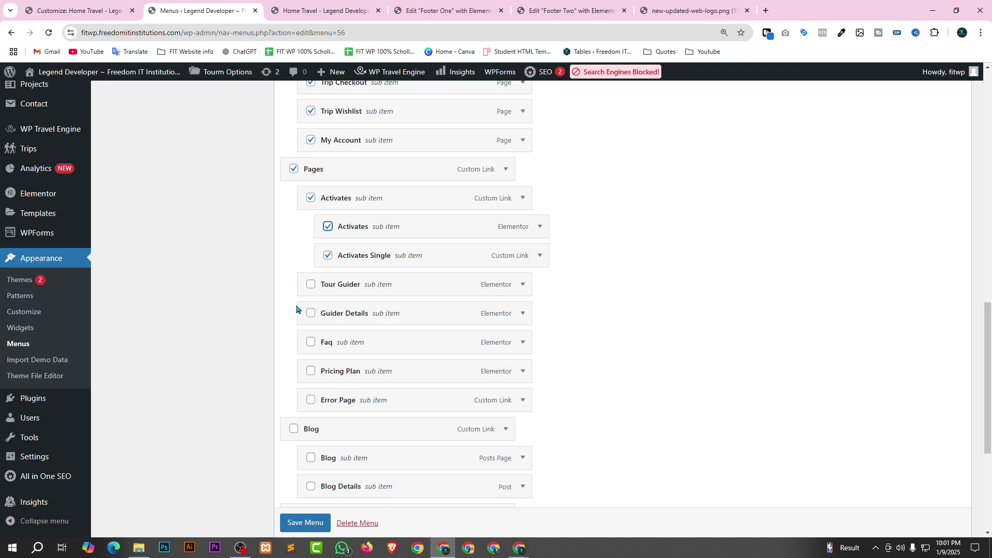
click(311, 285)
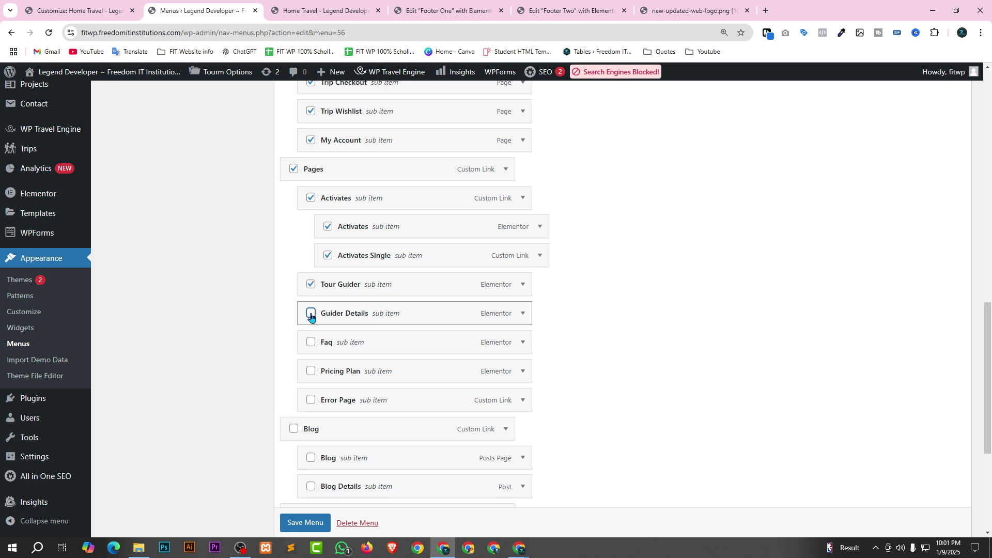
click(311, 315)
click(311, 342)
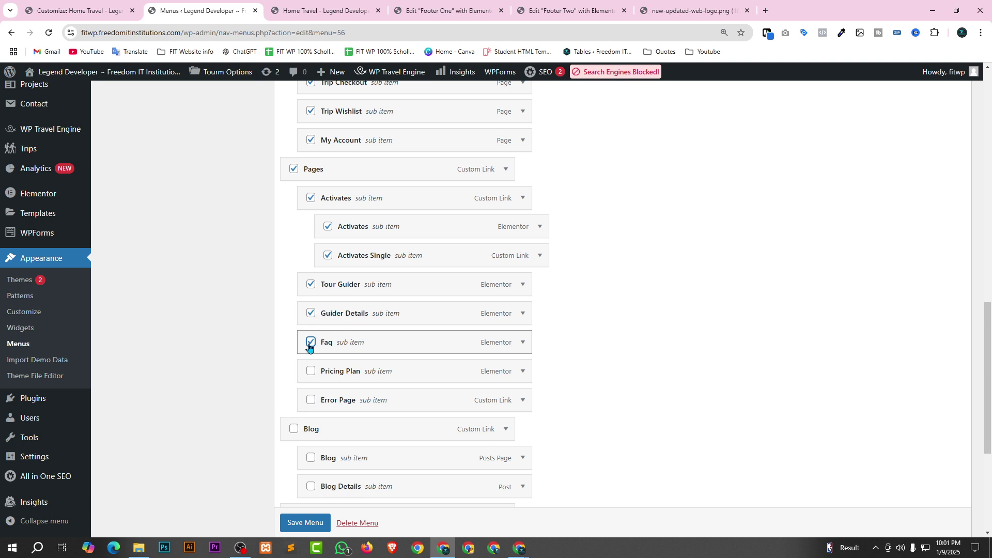
click(310, 372)
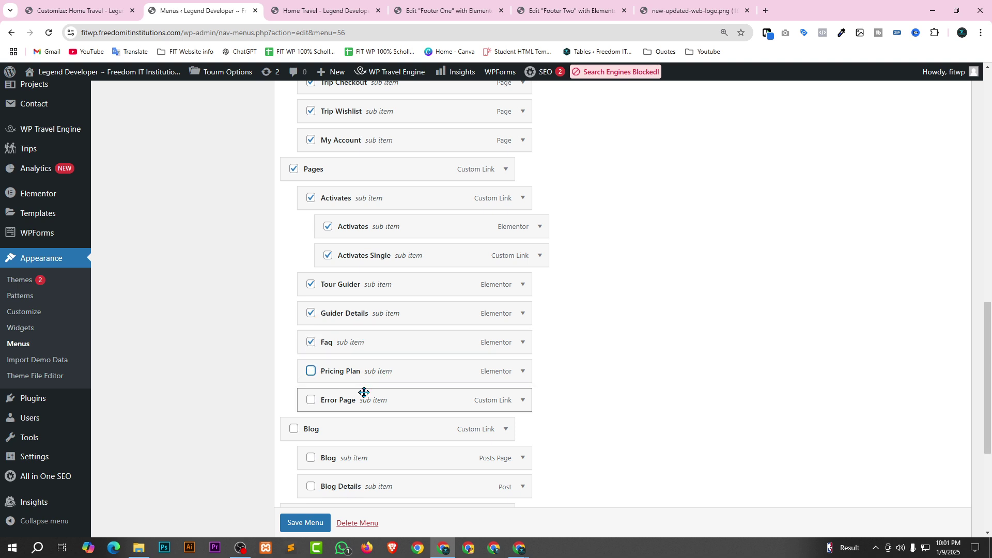
click(311, 401)
scroll(735, 370, down, 2)
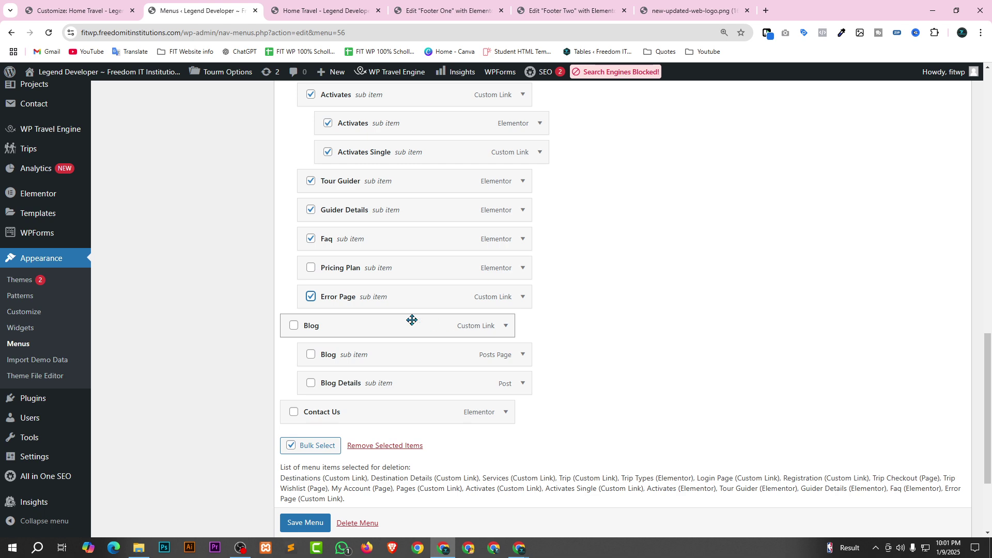
click(293, 326)
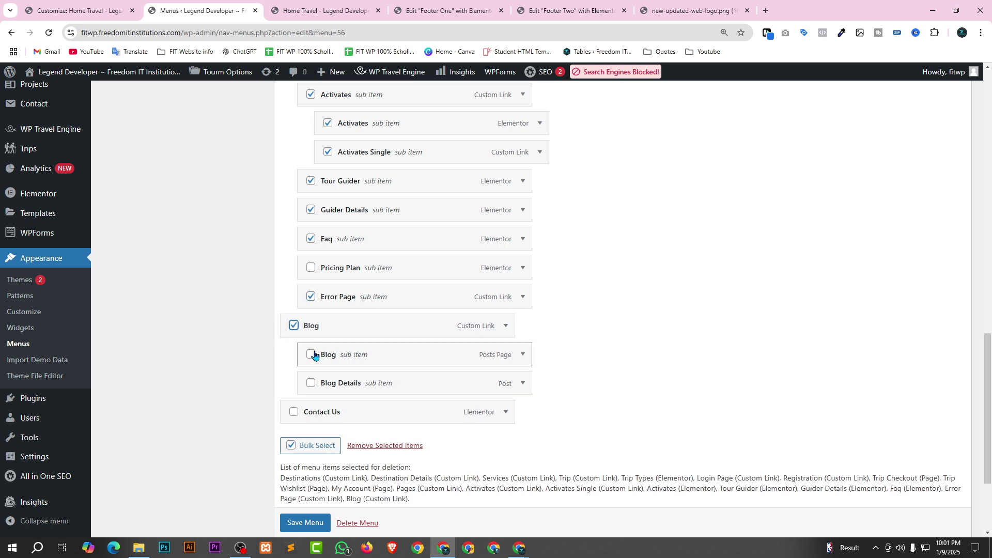
click(312, 355)
click(311, 384)
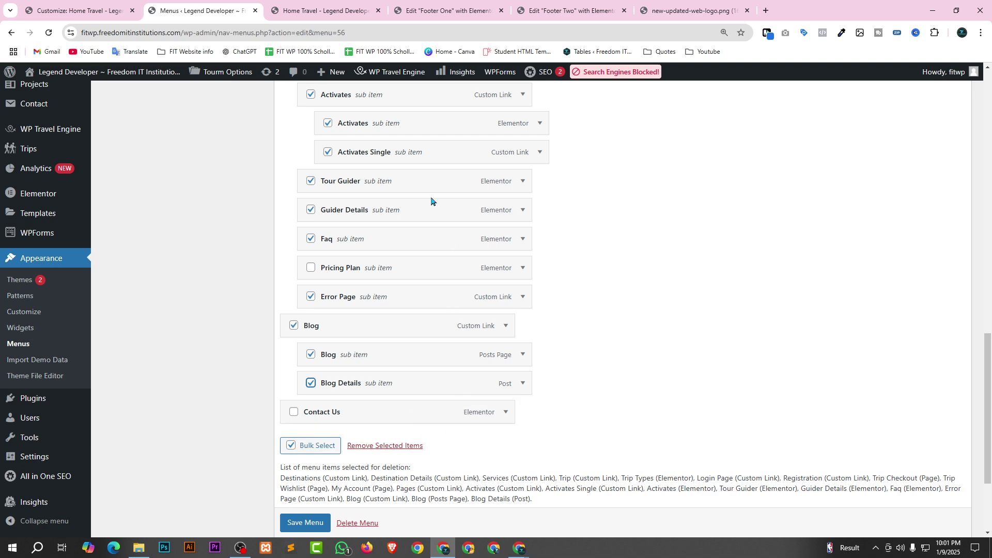
click(383, 446)
Indent Pricing Plan, then Destinations, beneath Trips, save the menu, and view the live home page.
scroll(764, 269, up, 3)
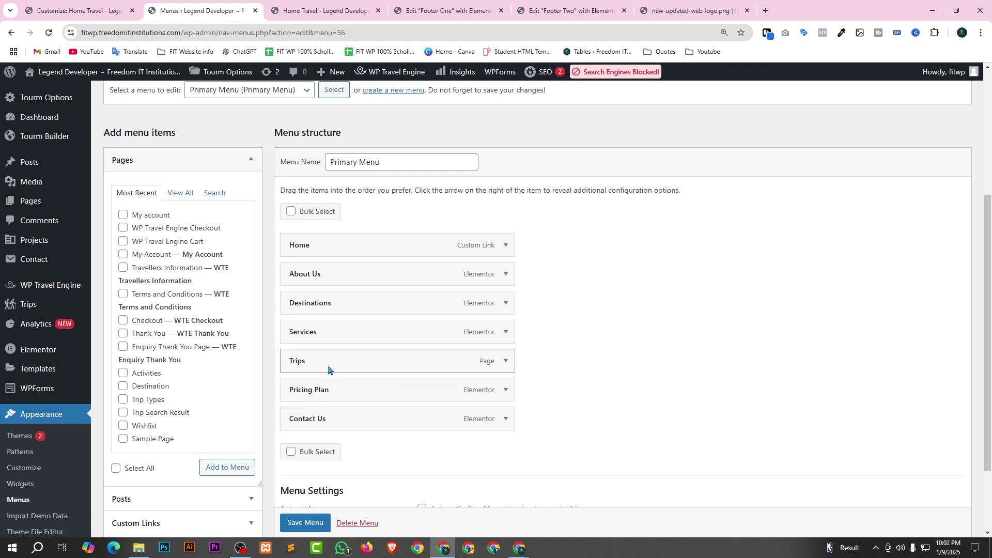
drag(338, 390, 355, 390)
drag(337, 303, 358, 390)
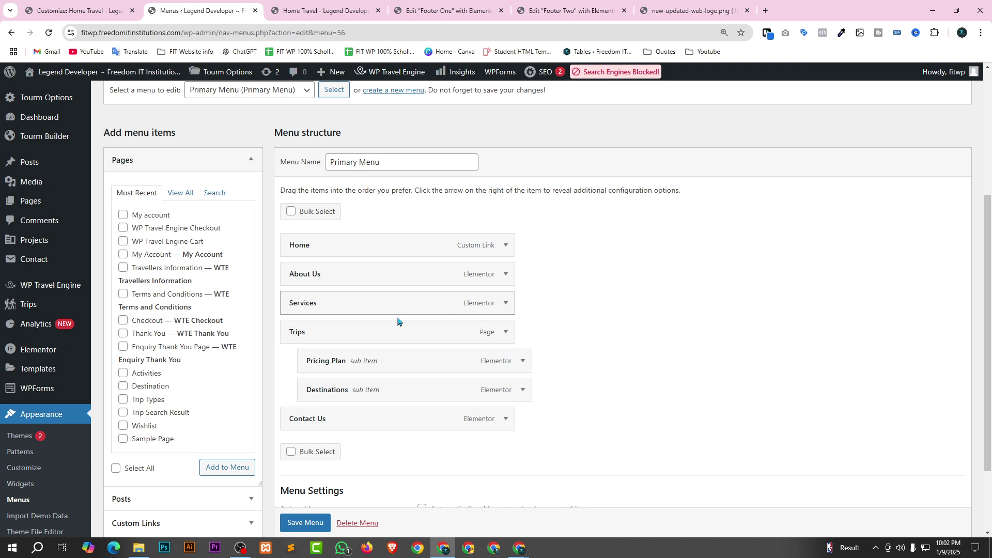
scroll(328, 481, down, 1)
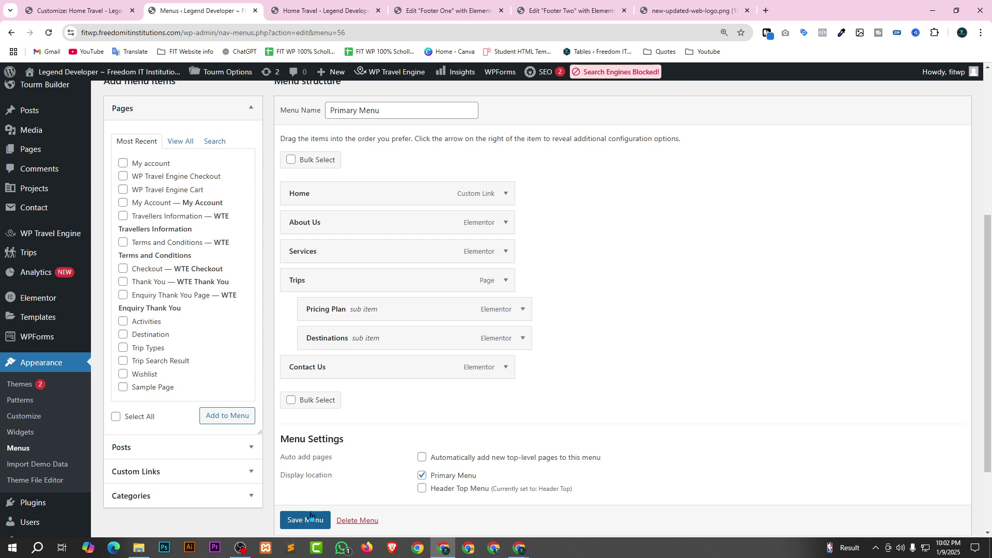
scroll(304, 519, down, 1)
click(298, 476)
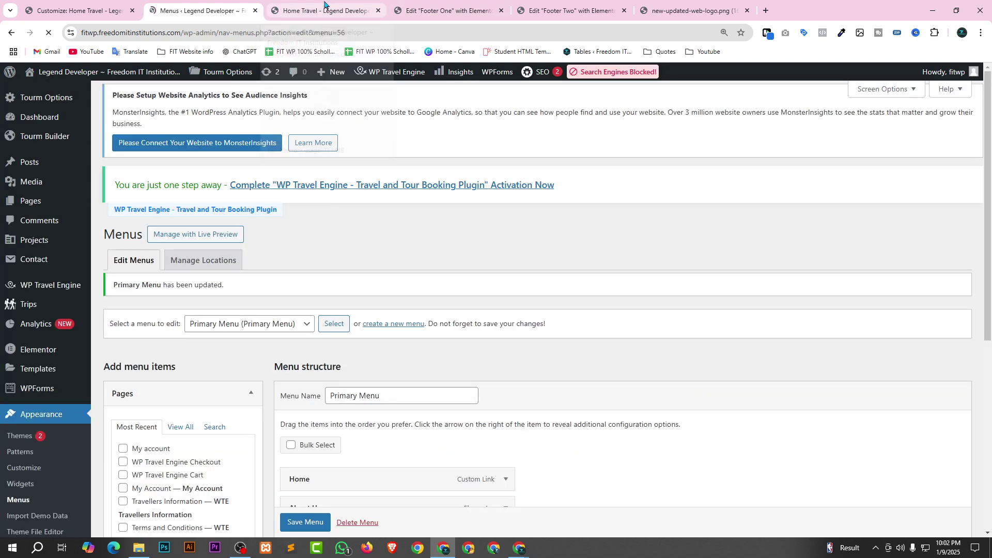
click(324, 8)
click(49, 34)
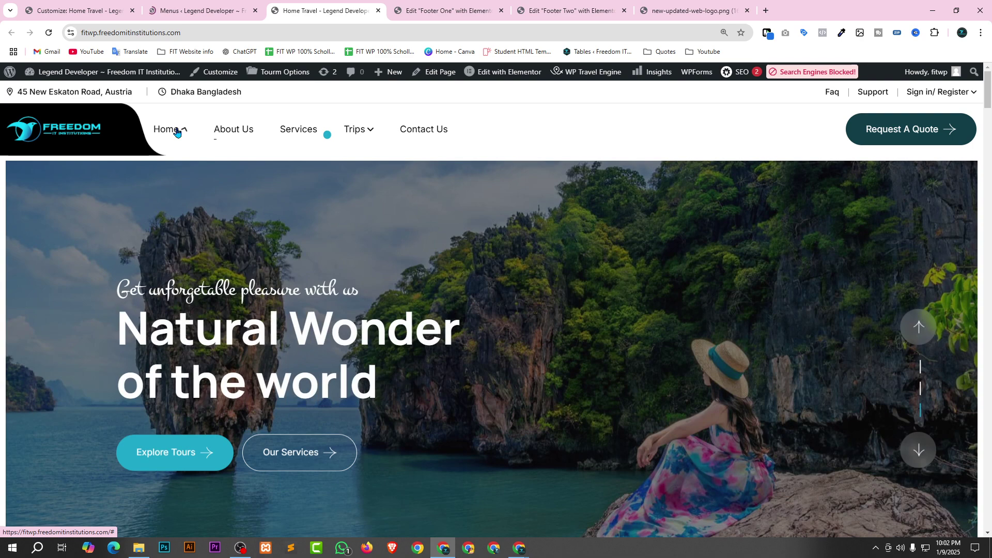
mouse_move(179, 131)
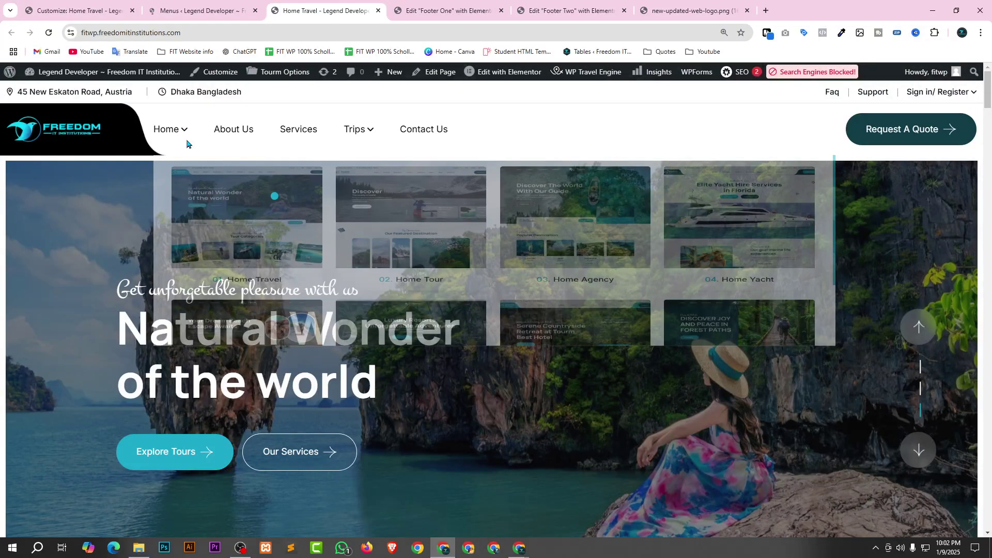
mouse_move(357, 130)
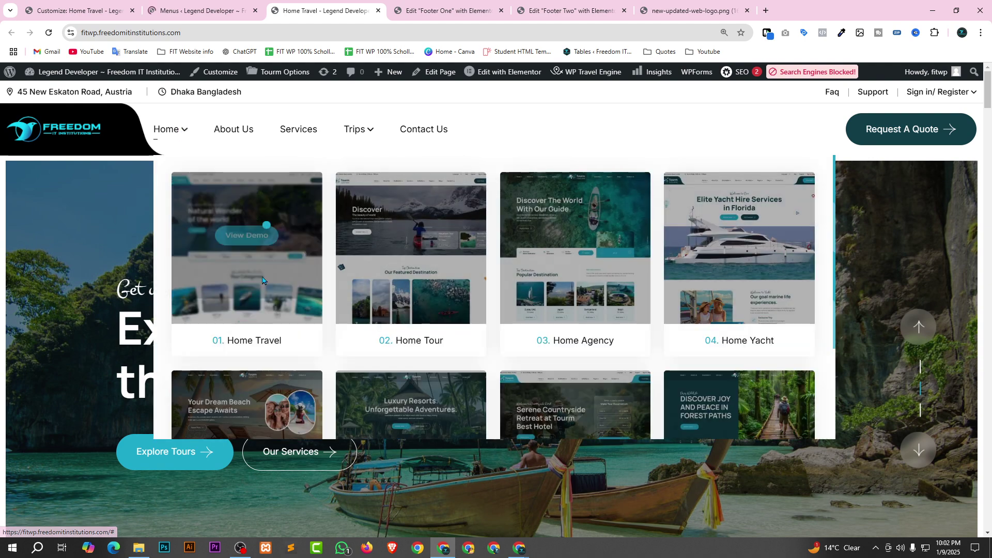
click(193, 9)
scroll(613, 289, down, 5)
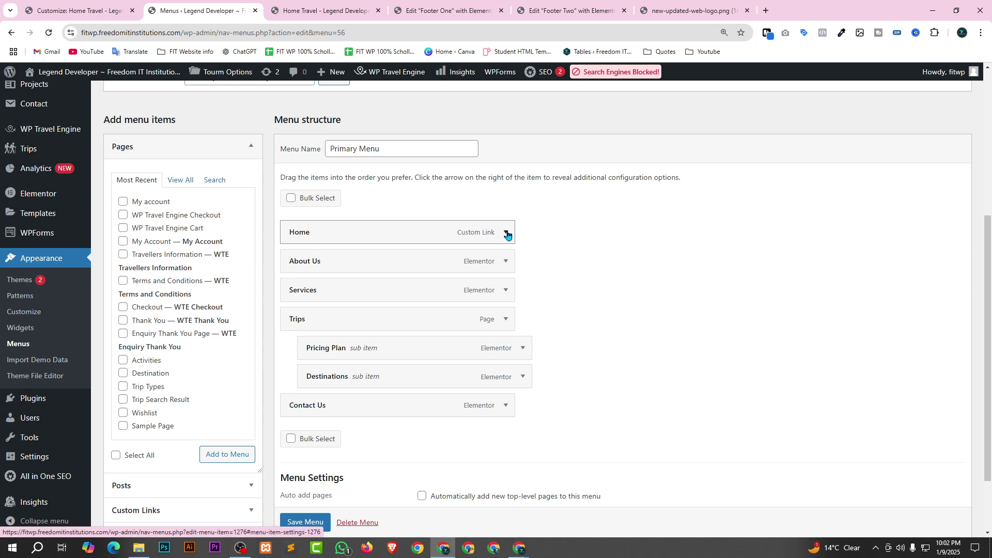
Expand the Home custom link item and remove it from the Primary Menu.
click(507, 235)
click(302, 410)
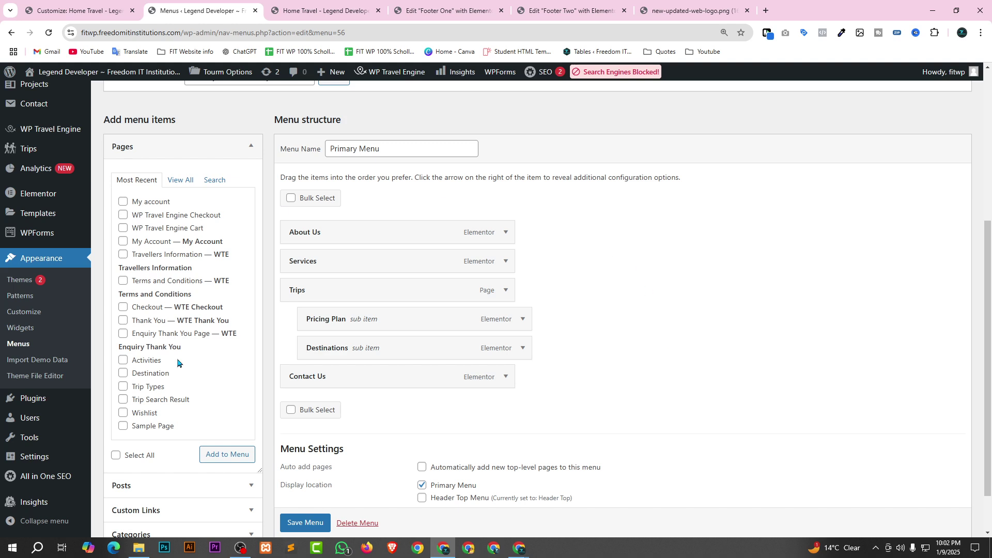
Add the Home Travel page to the Primary Menu from Pages > View All.
click(179, 181)
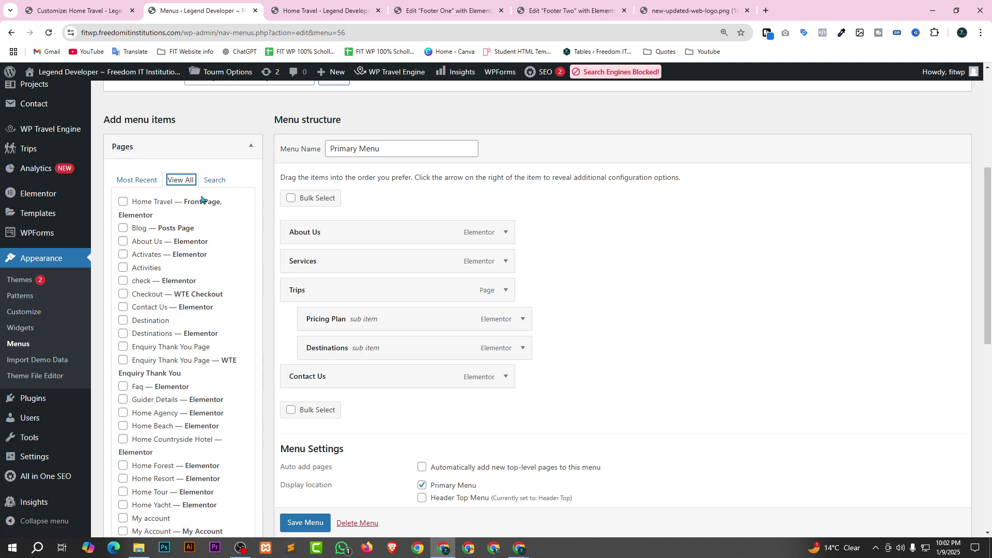
click(123, 202)
scroll(207, 468, down, 10)
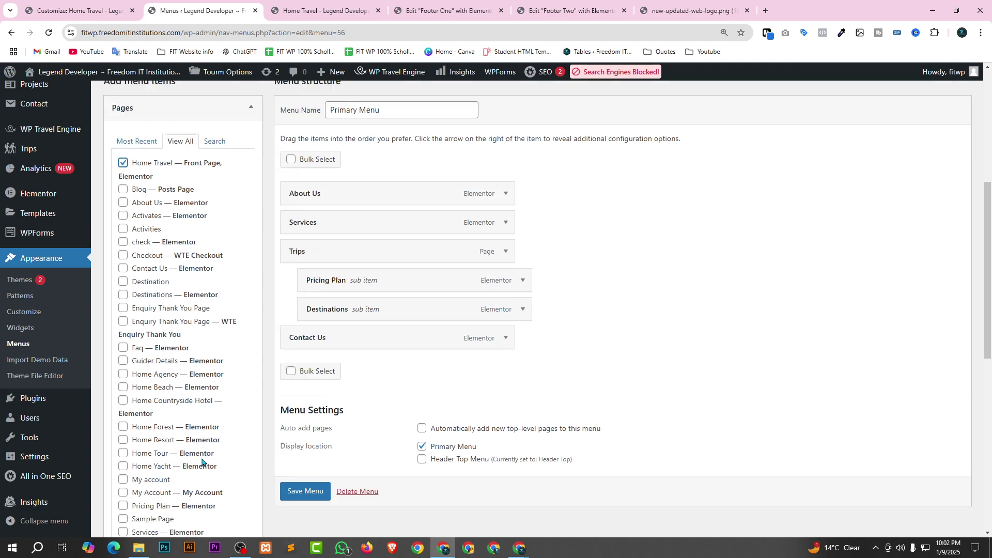
click(224, 410)
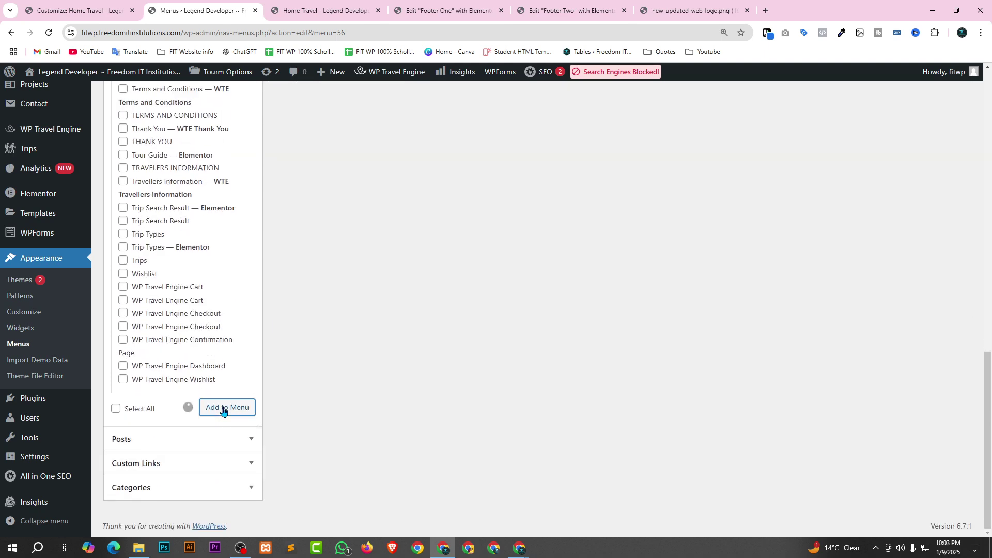
scroll(175, 265, up, 10)
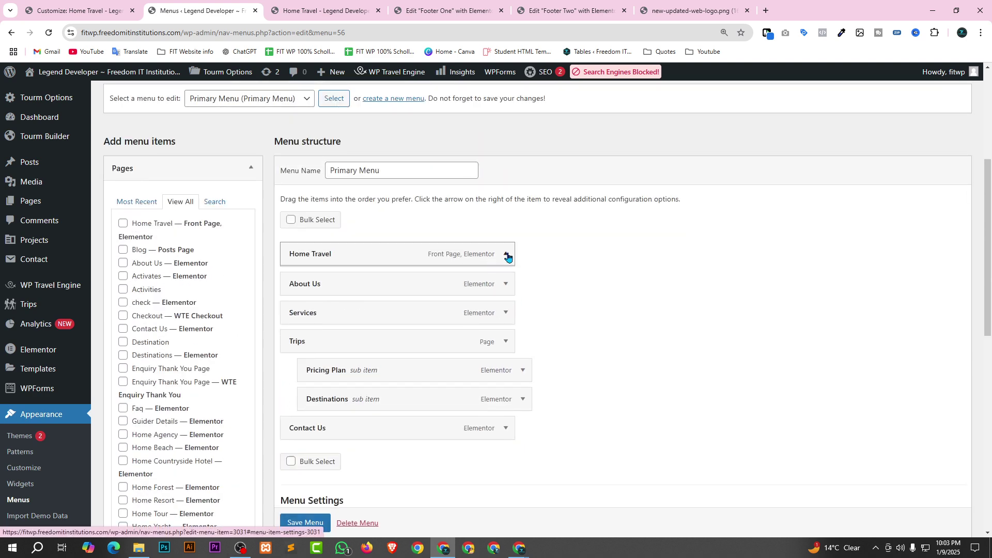
Change the new item's Navigation Label from 'Home Travel' to 'Home' and save the menu.
click(506, 254)
drag(316, 293, 380, 291)
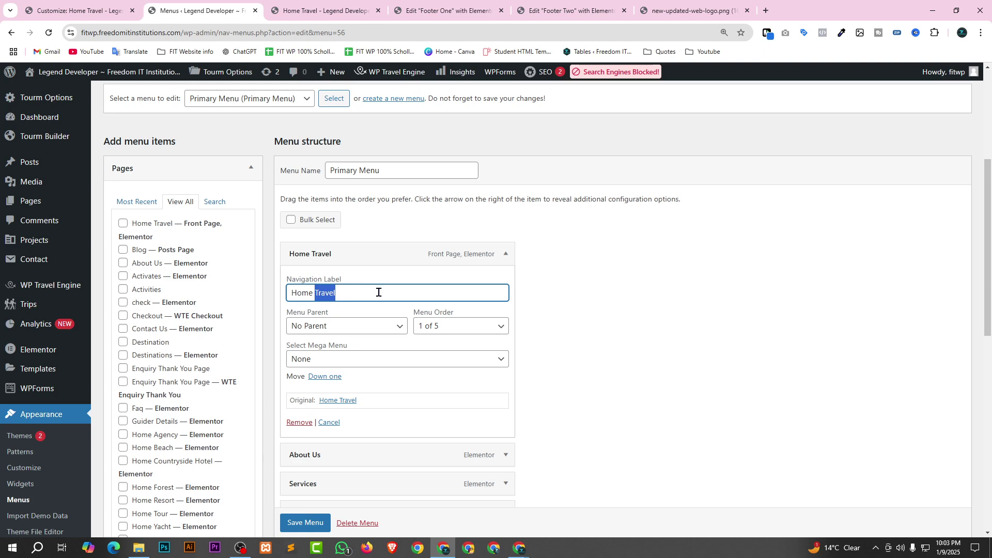
key(BackSpace)
key(BackSpace)
click(329, 422)
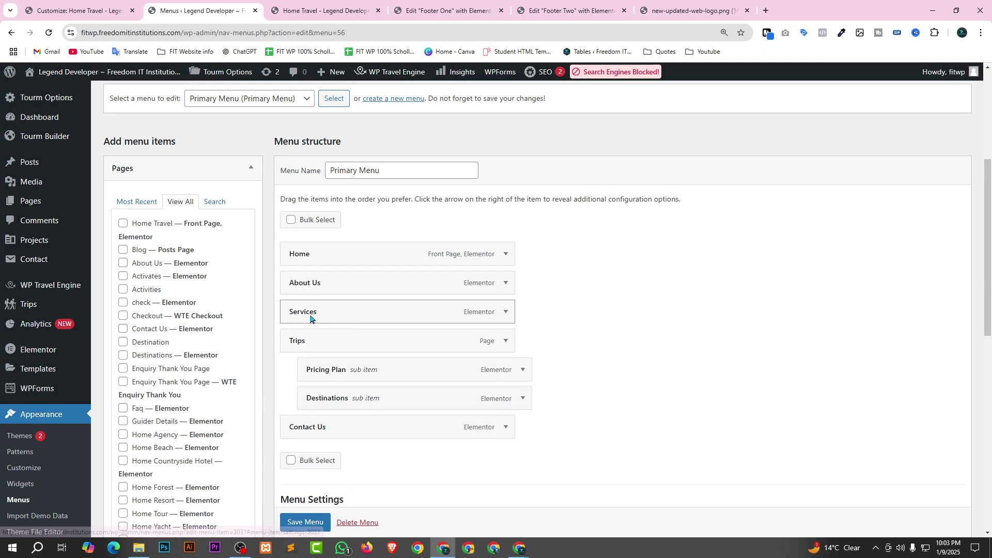
scroll(302, 479, down, 2)
click(305, 476)
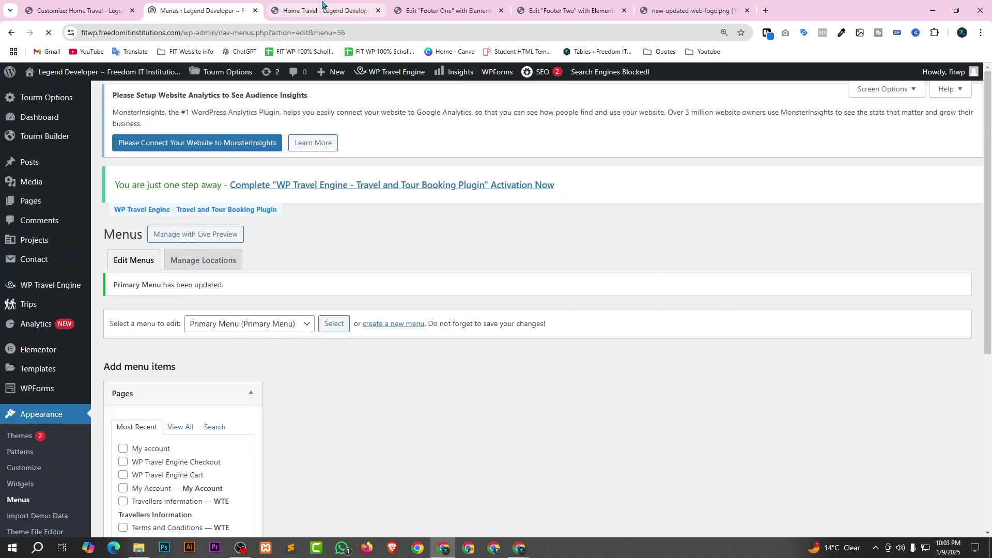
On the live home page's trip search, choose Nepal as destination and a 3–6 day duration.
click(317, 9)
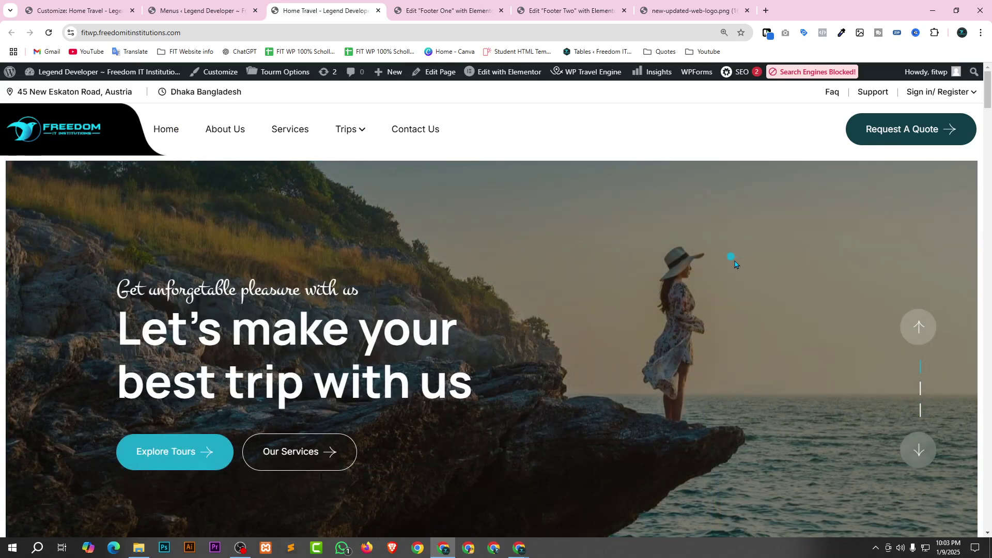
scroll(735, 265, down, 3)
scroll(282, 293, down, 4)
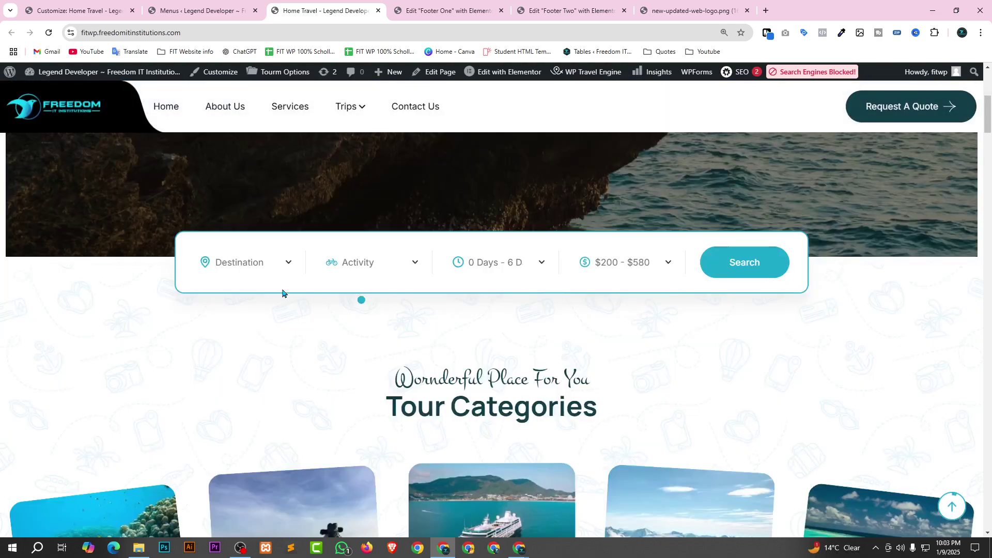
click(283, 265)
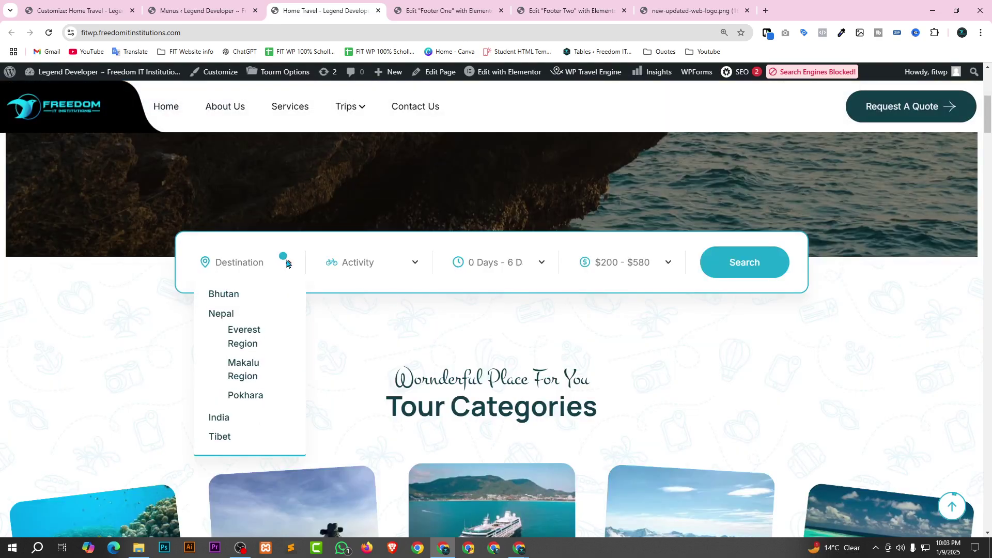
click(244, 313)
click(408, 264)
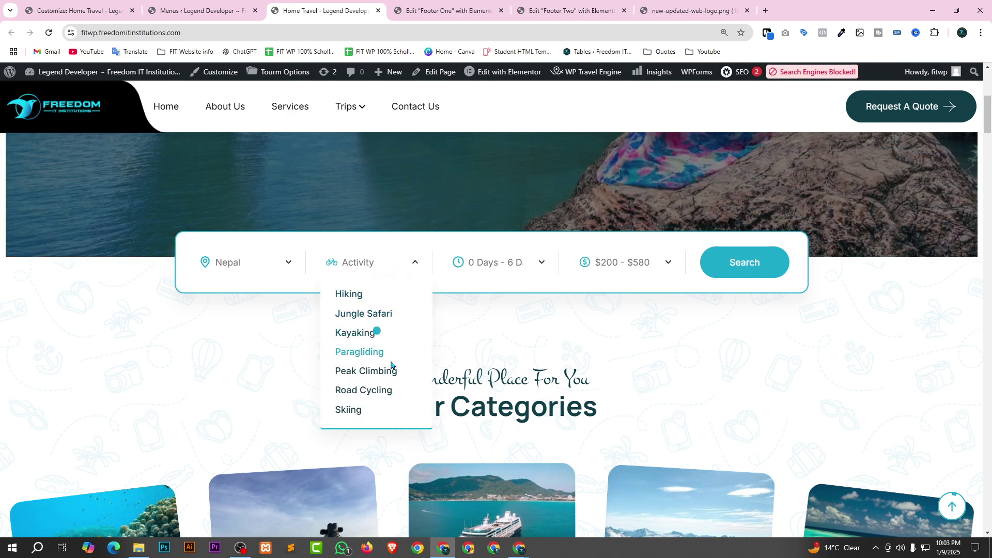
click(538, 261)
drag(456, 286, 504, 291)
click(618, 286)
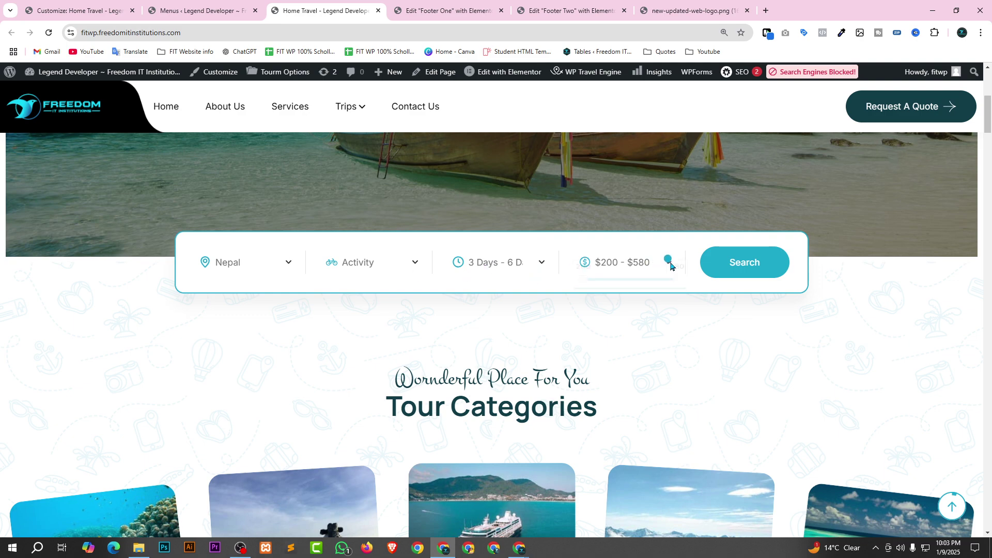
Narrow the price range to $301–$502 and run the trip search.
click(670, 265)
drag(585, 286, 612, 265)
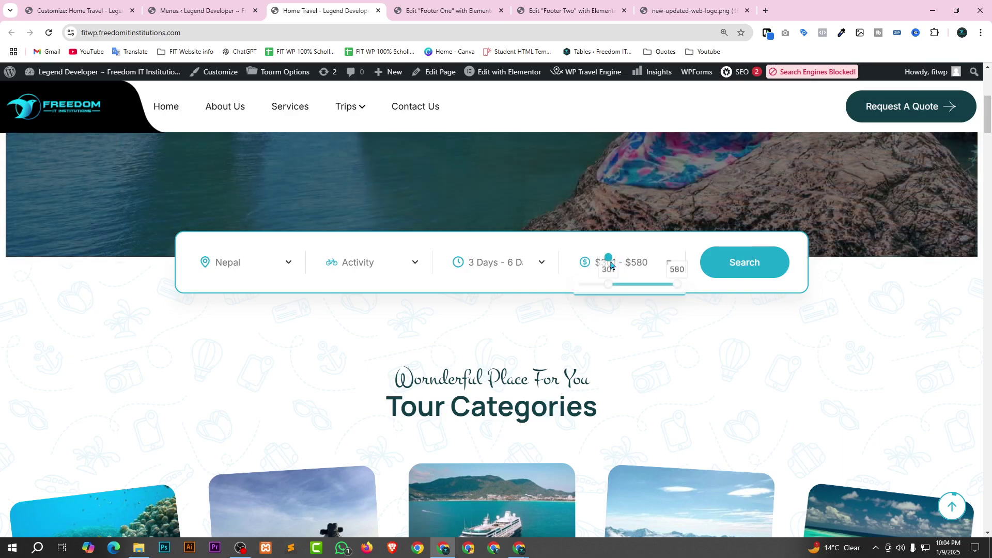
click(615, 263)
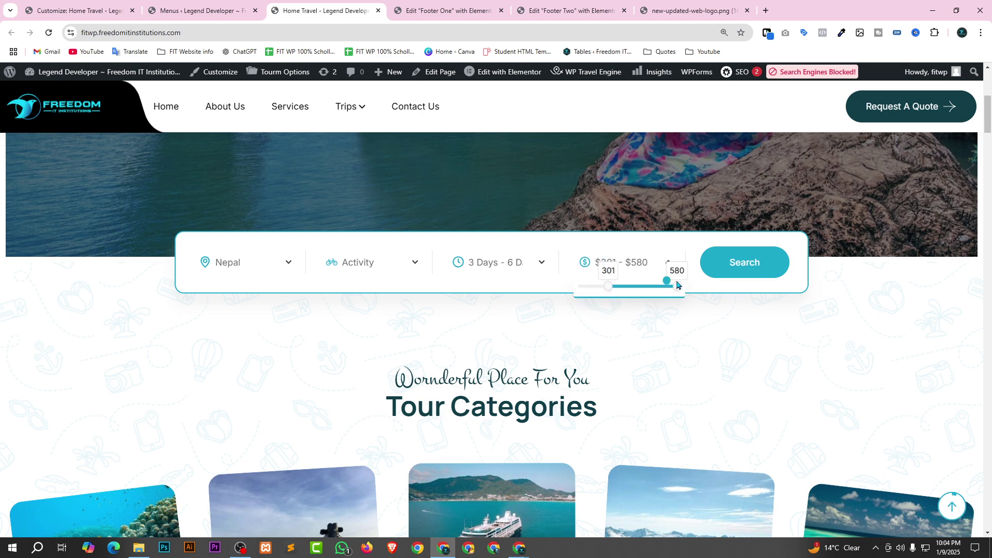
drag(677, 289, 658, 291)
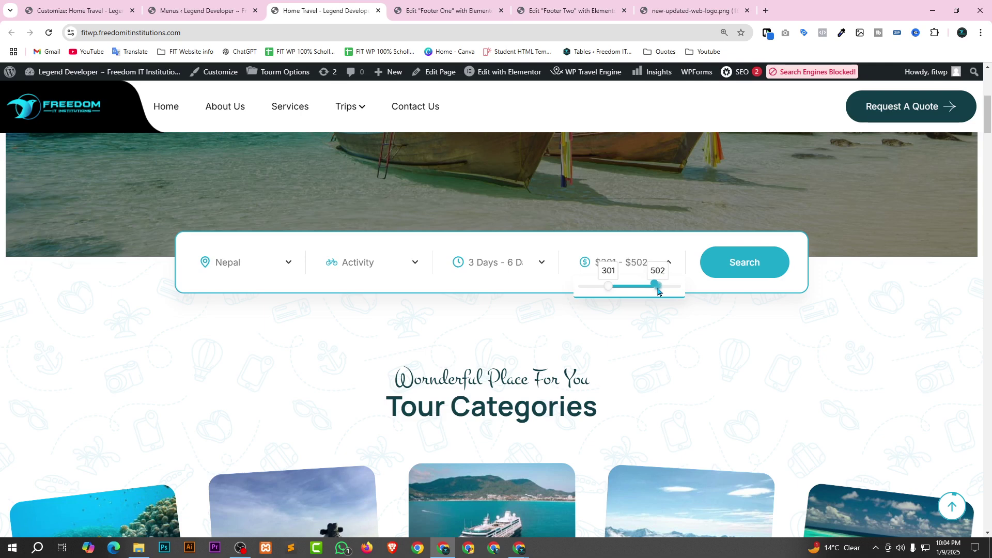
click(722, 264)
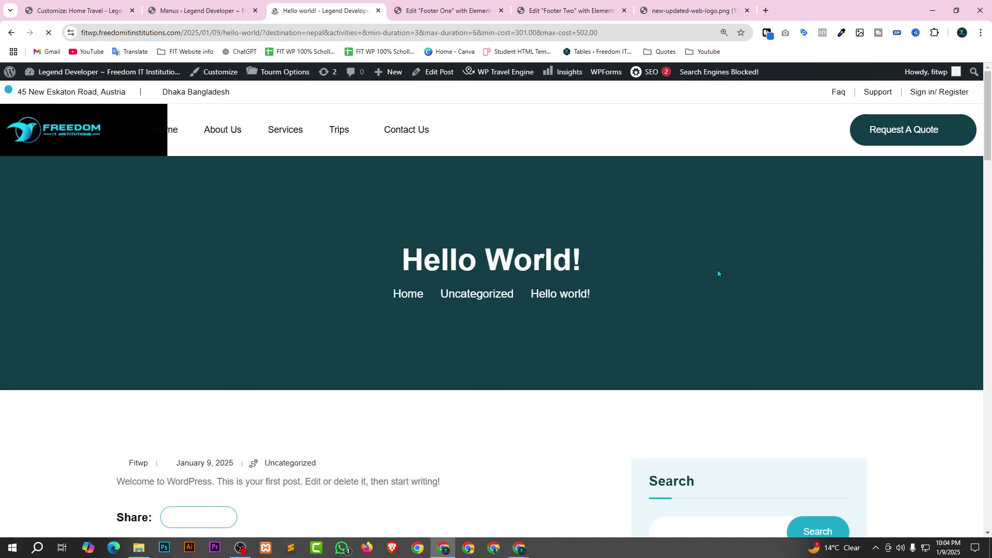
Jump to the top of the Hello World! post and follow the Home link in the main menu.
scroll(582, 270, down, 3)
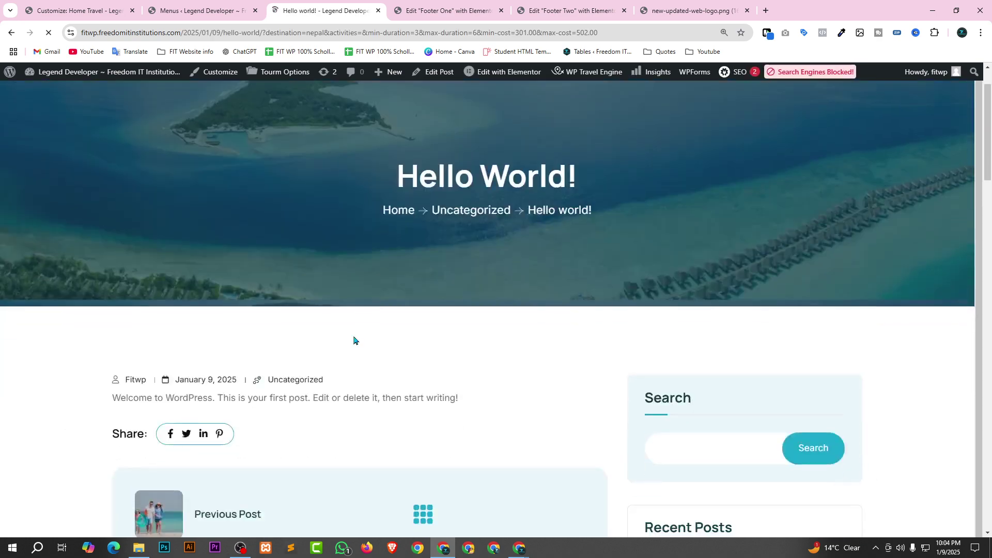
scroll(568, 361, down, 6)
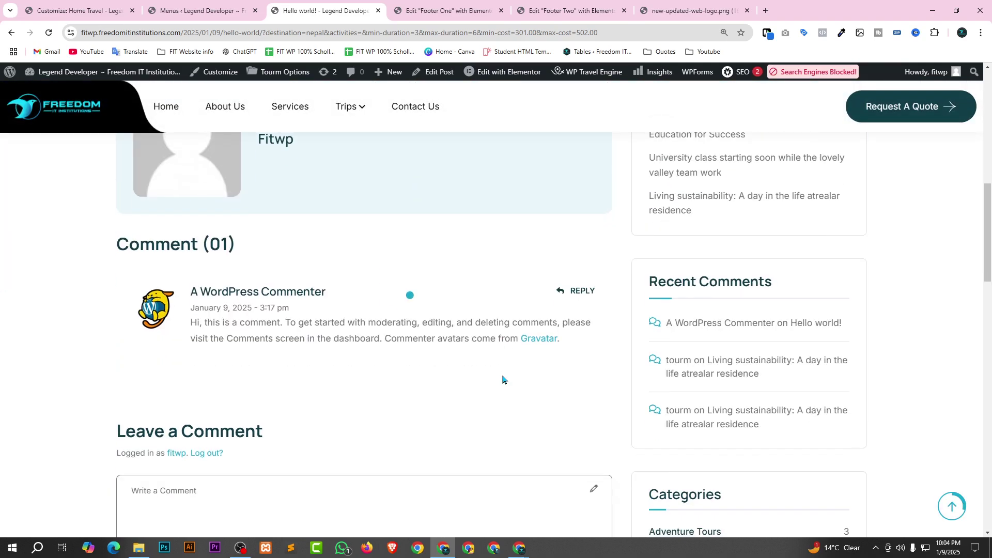
scroll(529, 402, up, 5)
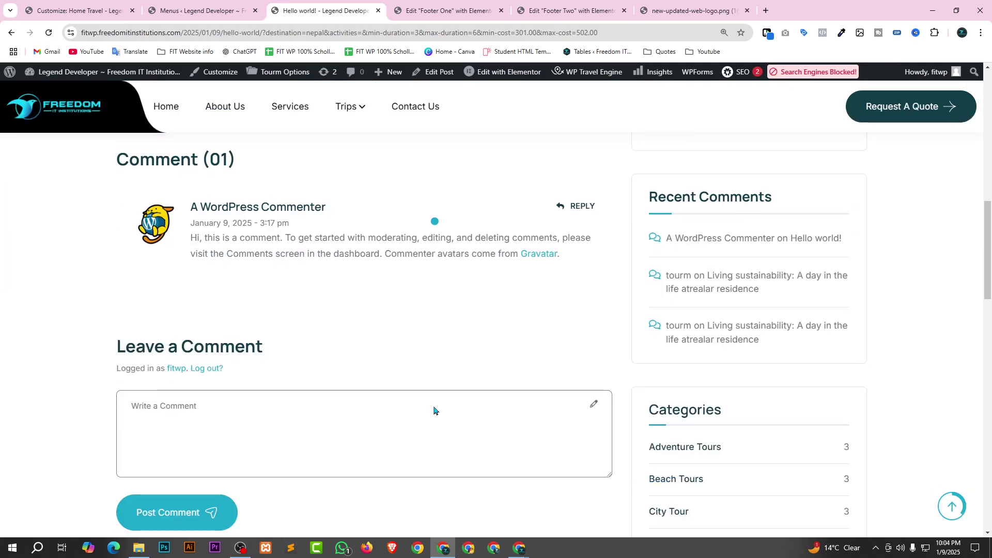
scroll(434, 409, up, 1)
scroll(435, 404, down, 3)
key(Home)
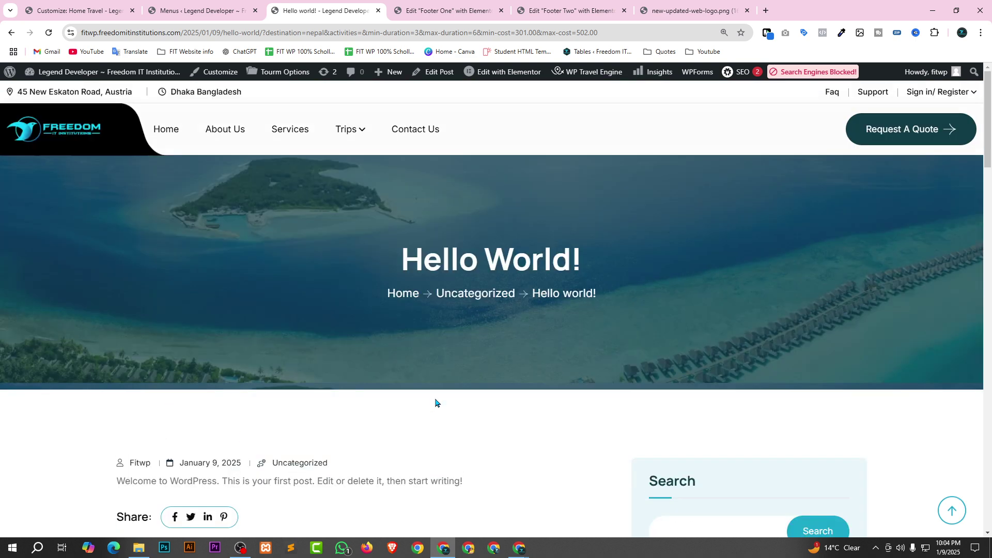
click(160, 136)
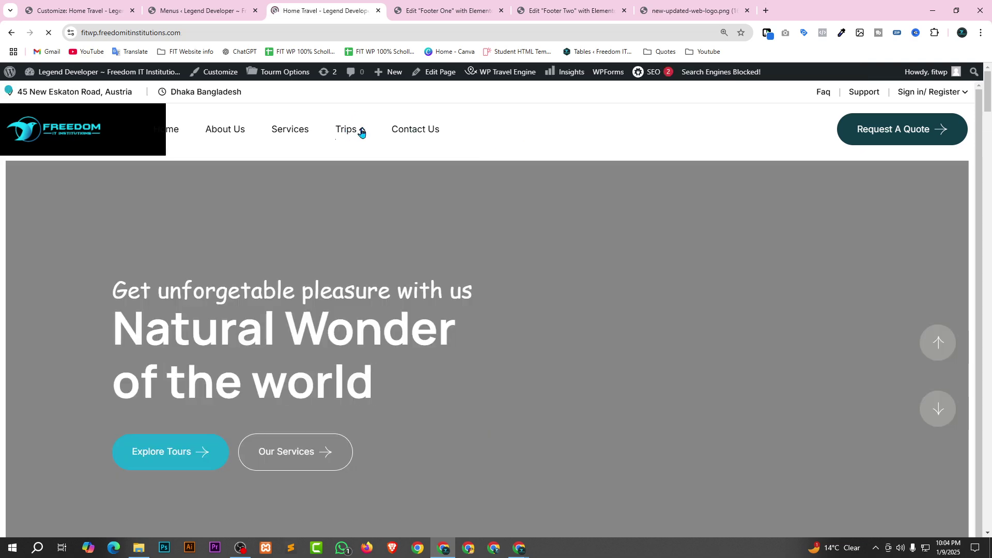
Go to the Trips page (/tours/) and scroll its trip list down to the newsletter footer and back.
mouse_move(349, 131)
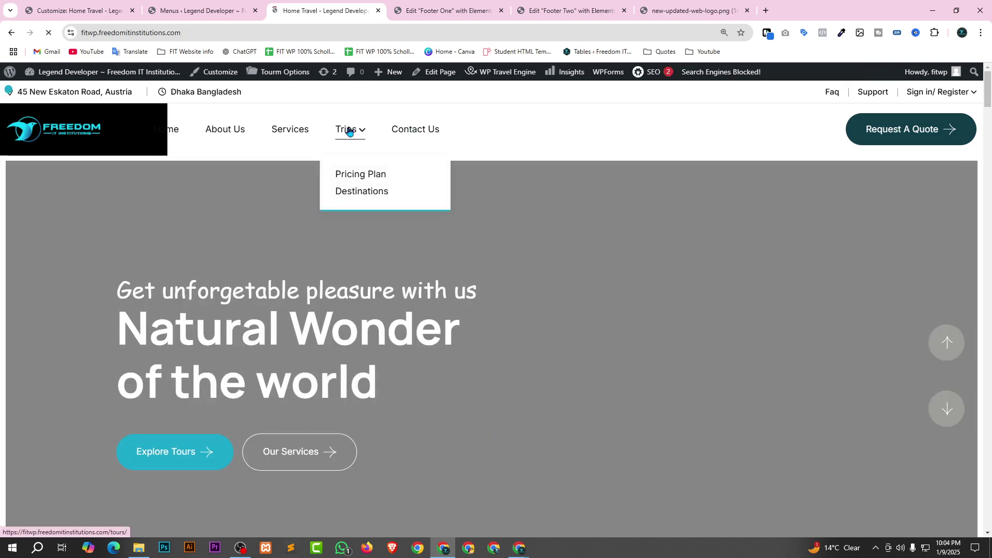
click(349, 130)
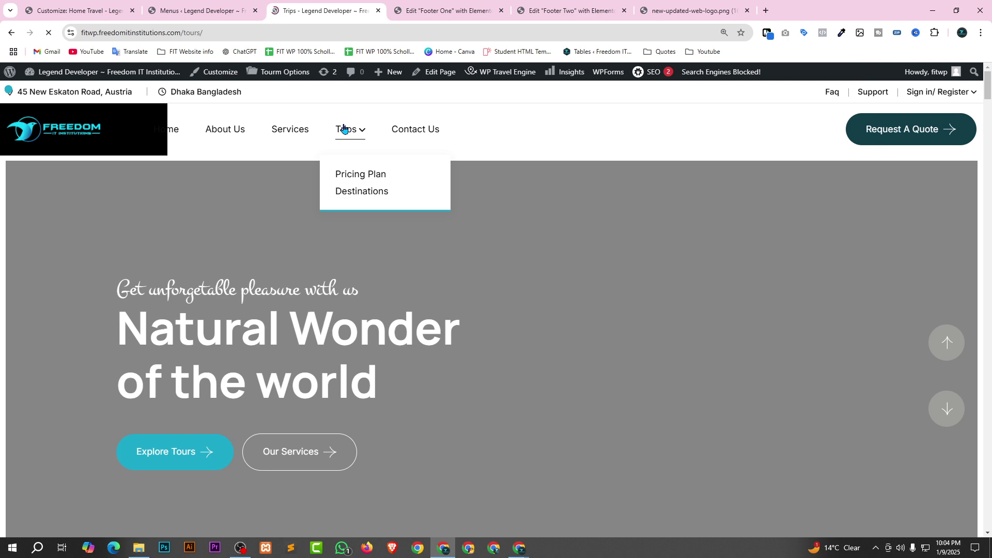
scroll(709, 334, down, 6)
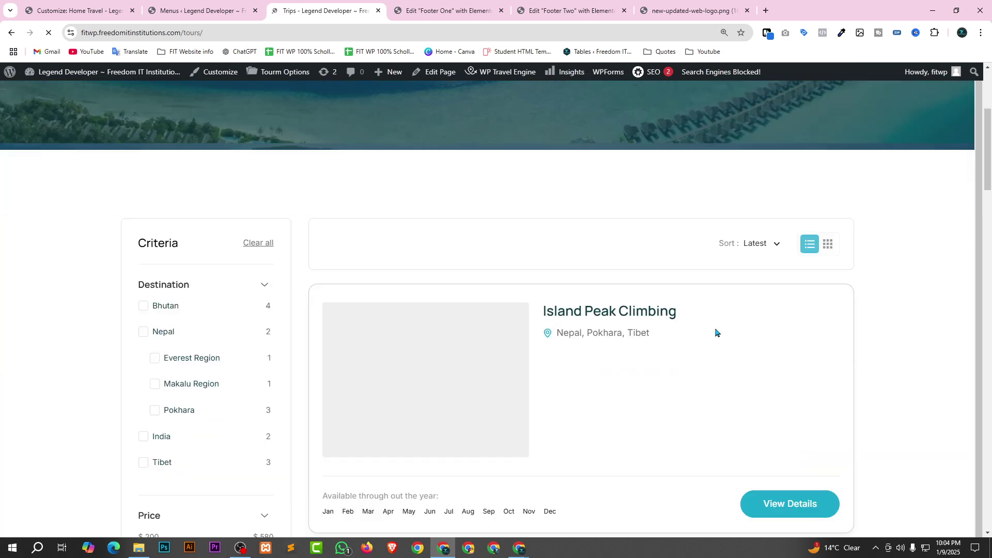
scroll(667, 242, down, 1)
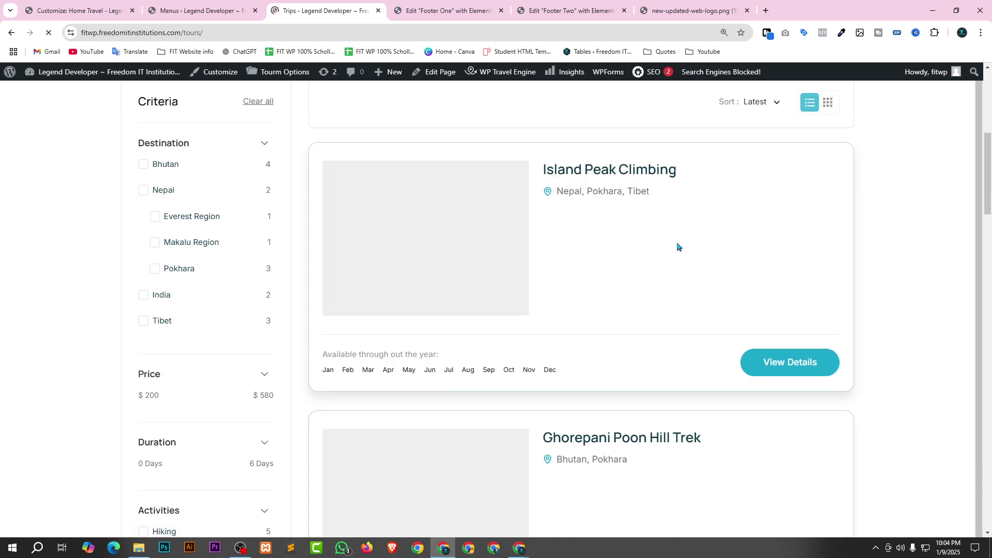
scroll(939, 277, down, 2)
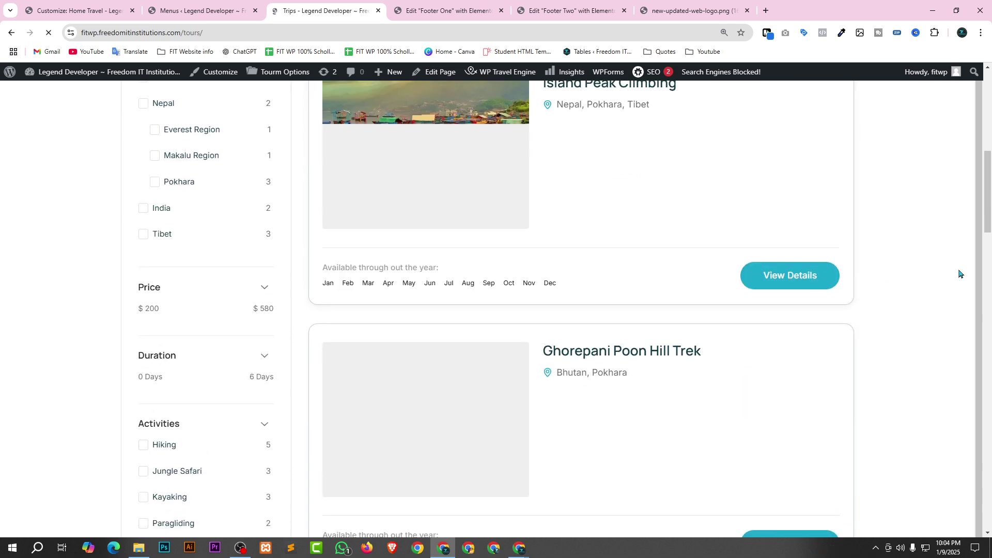
scroll(590, 250, down, 4)
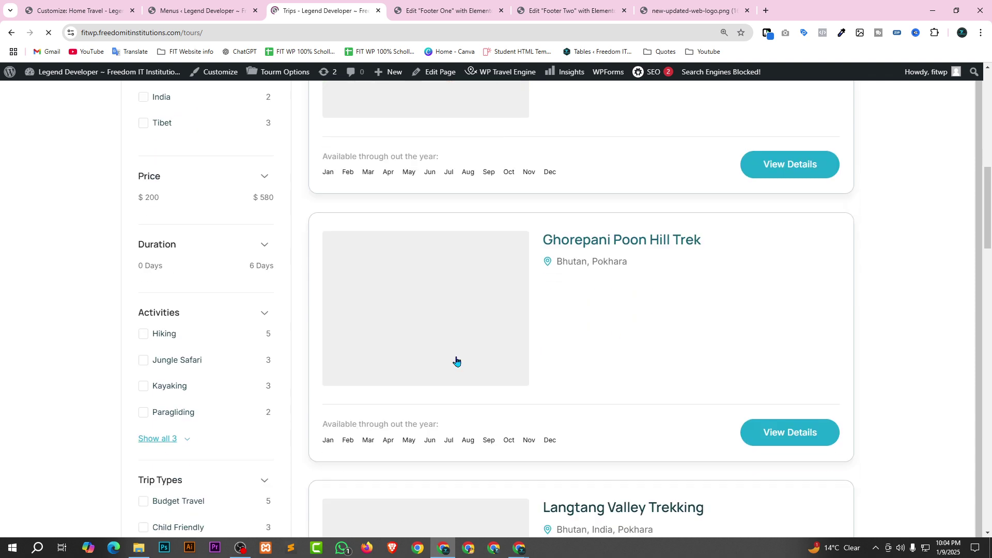
scroll(521, 354, down, 5)
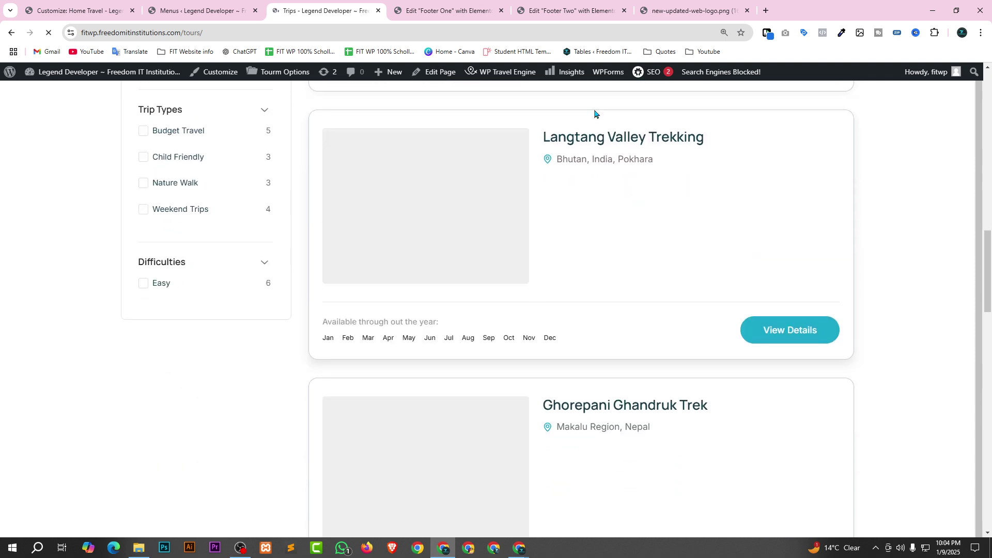
scroll(576, 341, down, 5)
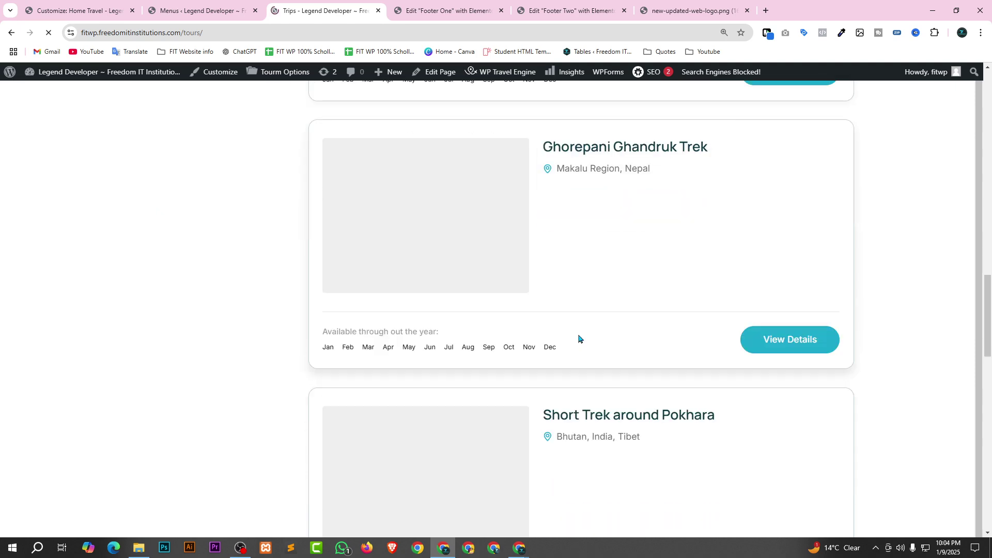
scroll(579, 339, down, 8)
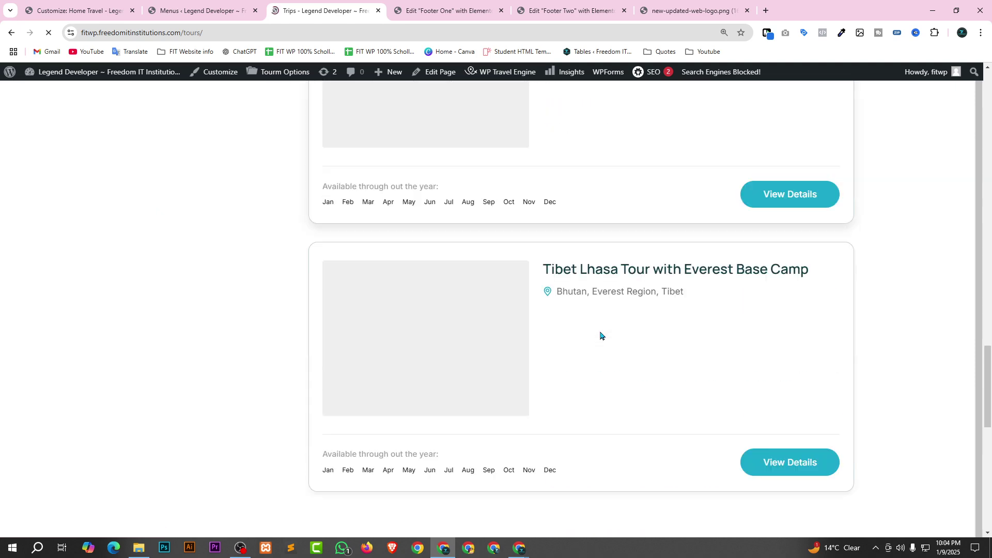
scroll(601, 335, down, 6)
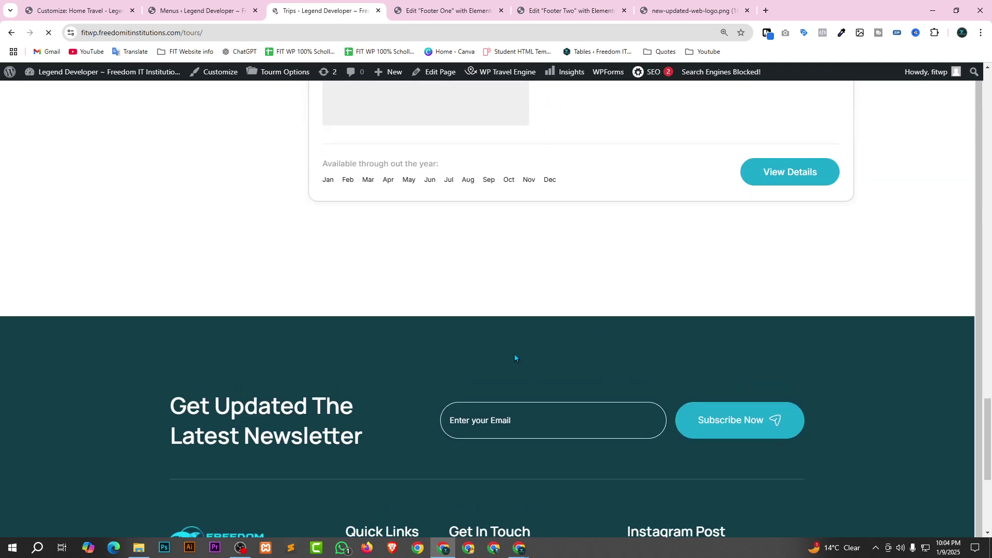
scroll(515, 357, up, 16)
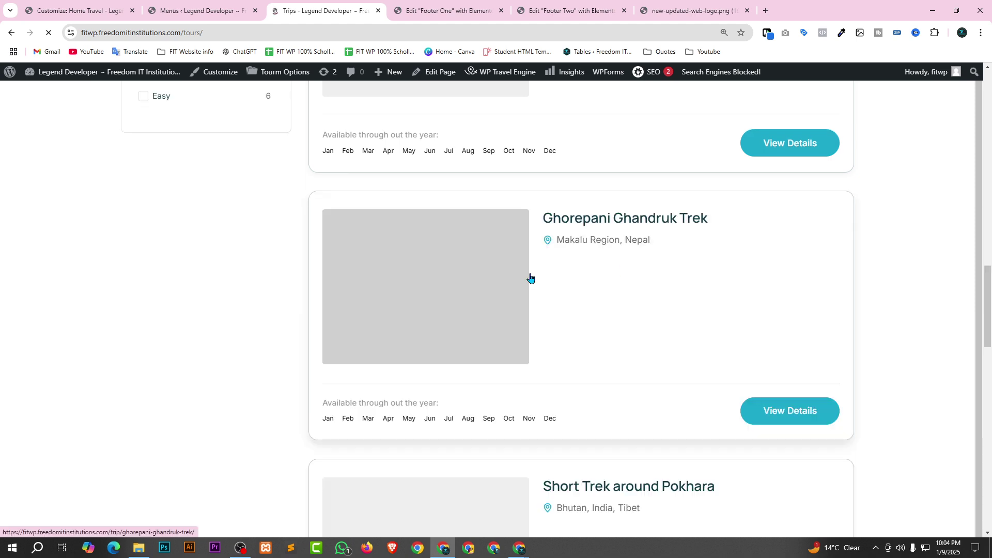
scroll(569, 264, up, 15)
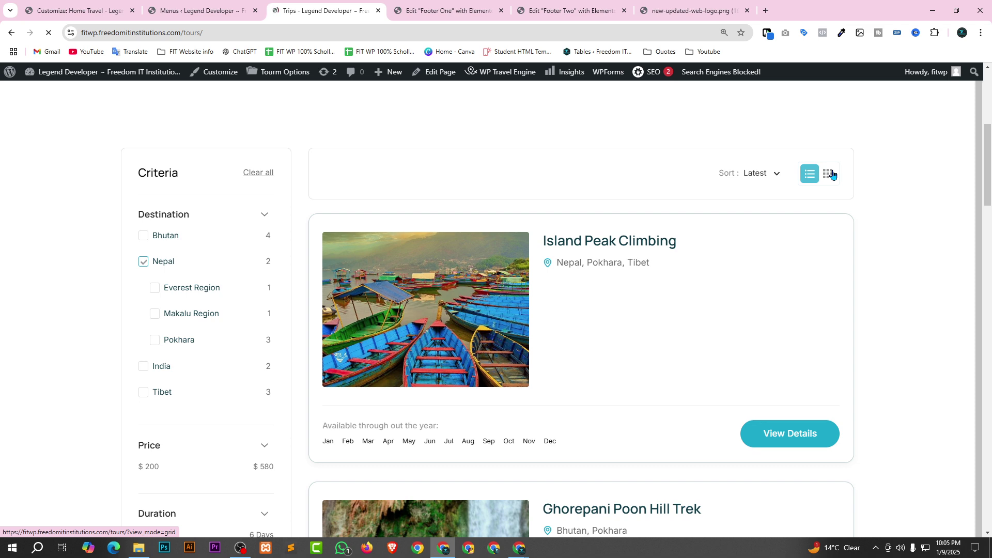
Switch the Trips page to grid view (/tours/?view_mode=grid) and review the trip cards.
click(829, 173)
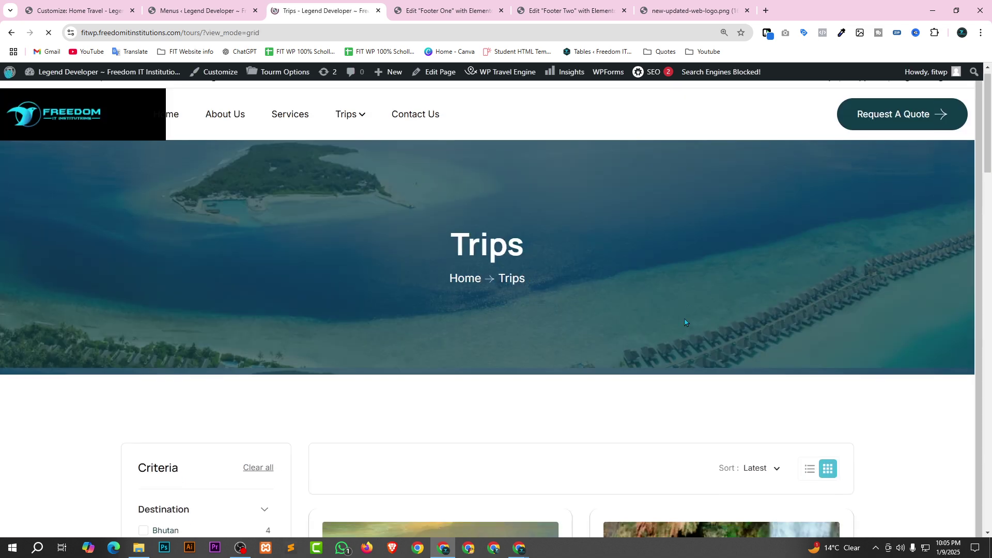
scroll(693, 310, down, 3)
scroll(676, 323, down, 3)
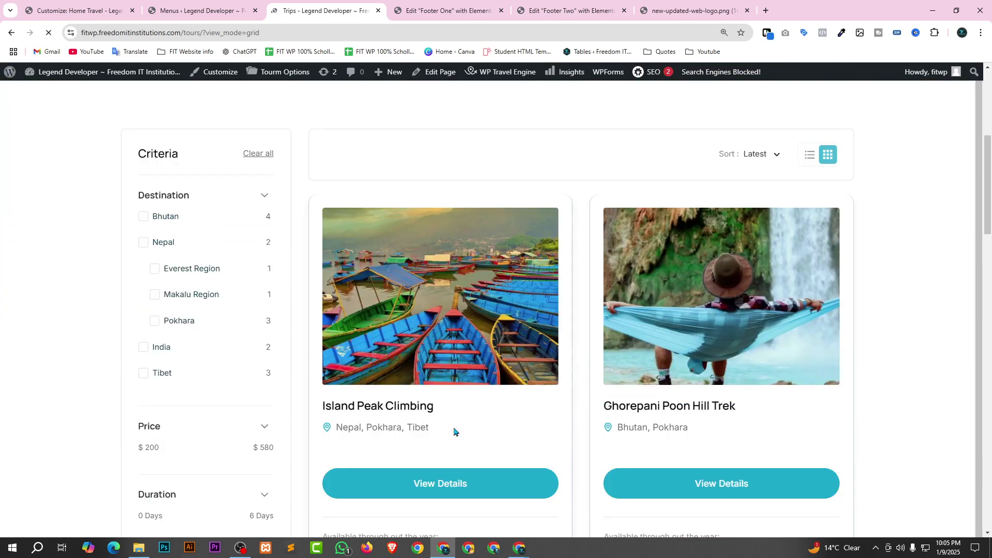
scroll(468, 229, down, 2)
scroll(468, 228, down, 3)
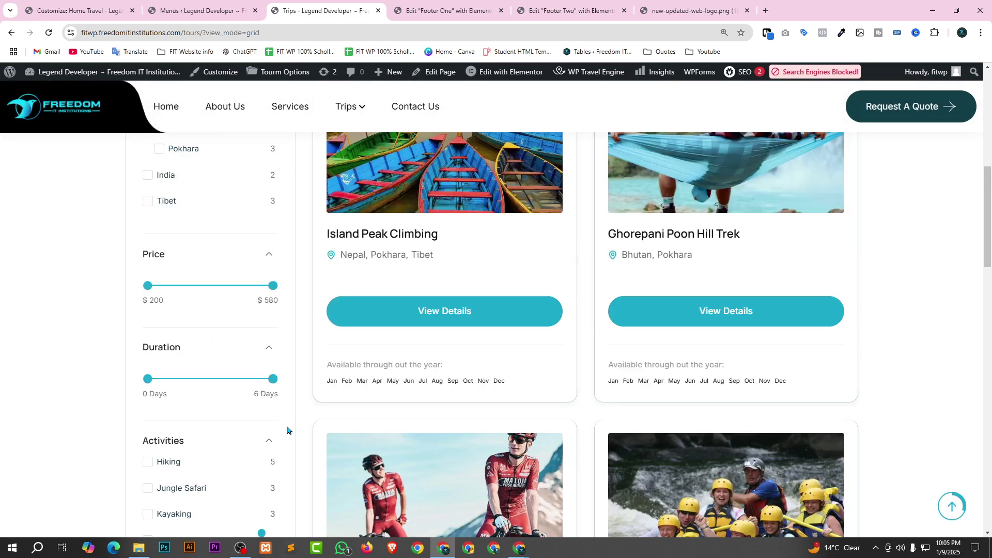
scroll(199, 266, up, 6)
scroll(191, 399, down, 6)
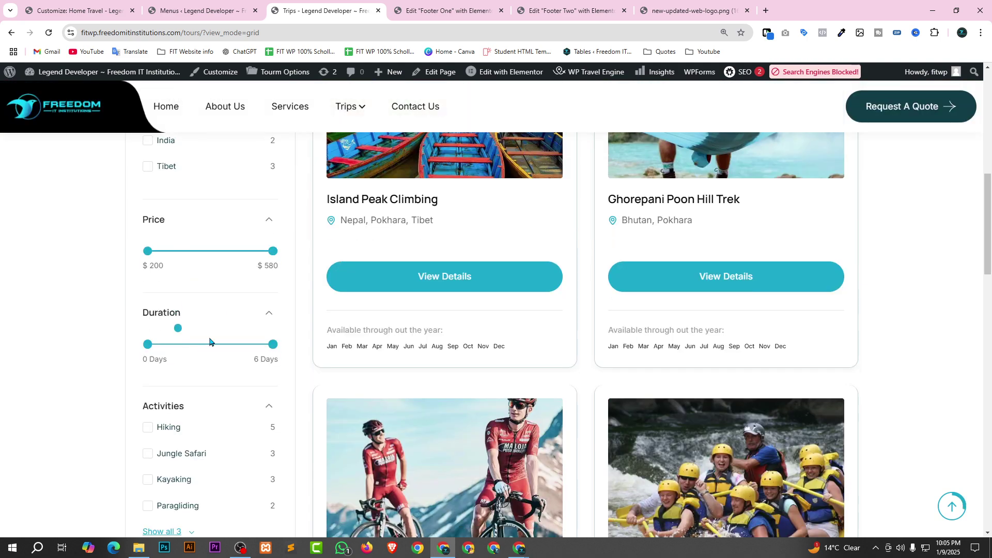
scroll(209, 341, up, 10)
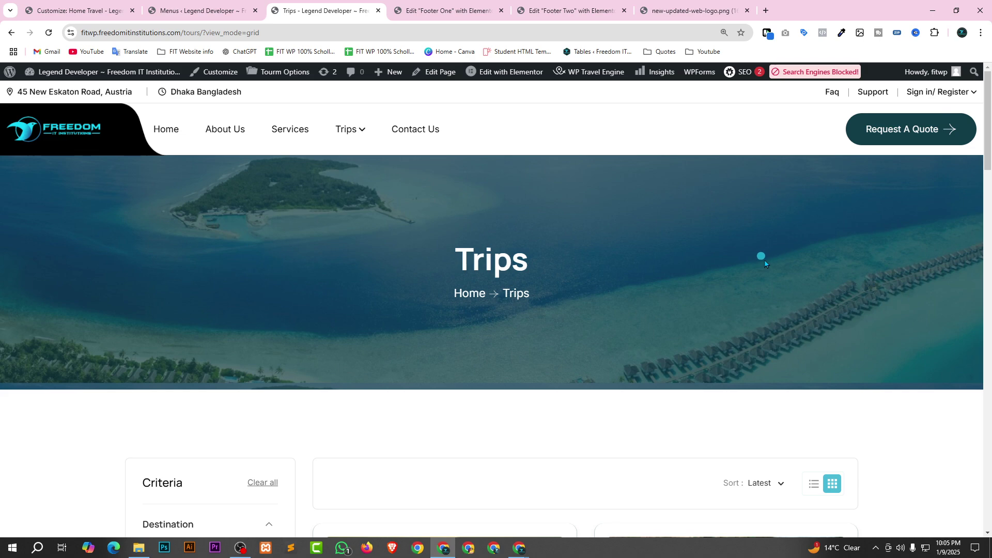
scroll(739, 266, down, 5)
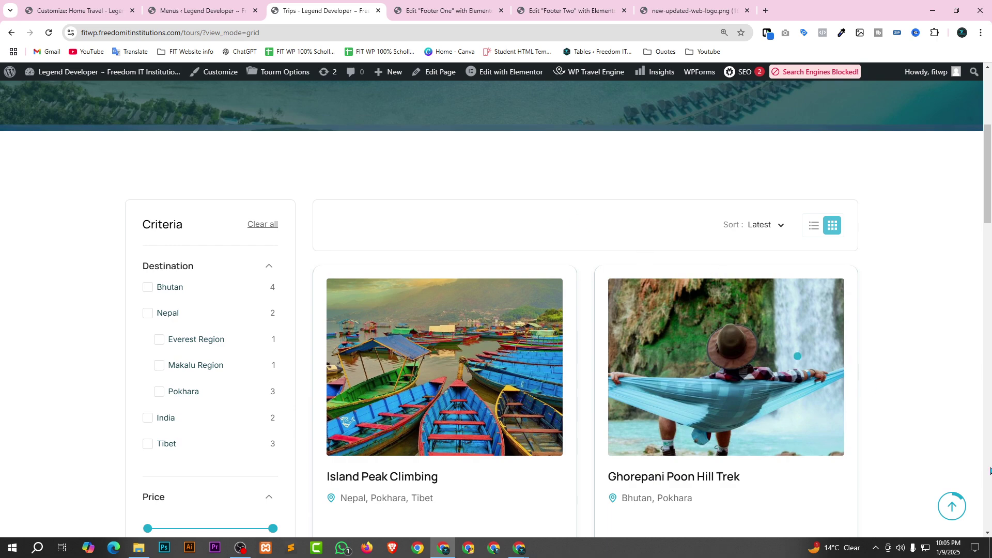
scroll(879, 279, down, 4)
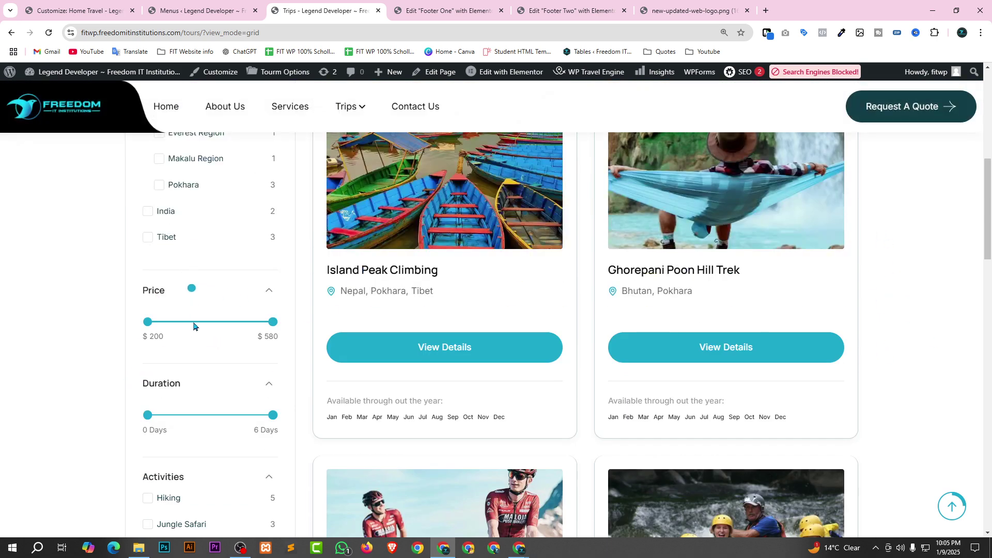
scroll(193, 325, down, 7)
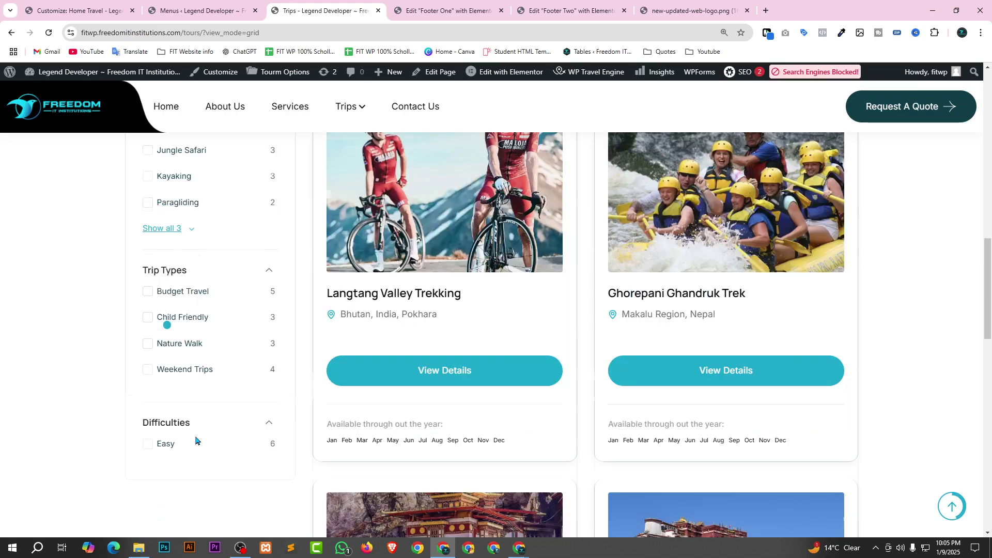
scroll(196, 440, down, 7)
scroll(498, 389, up, 20)
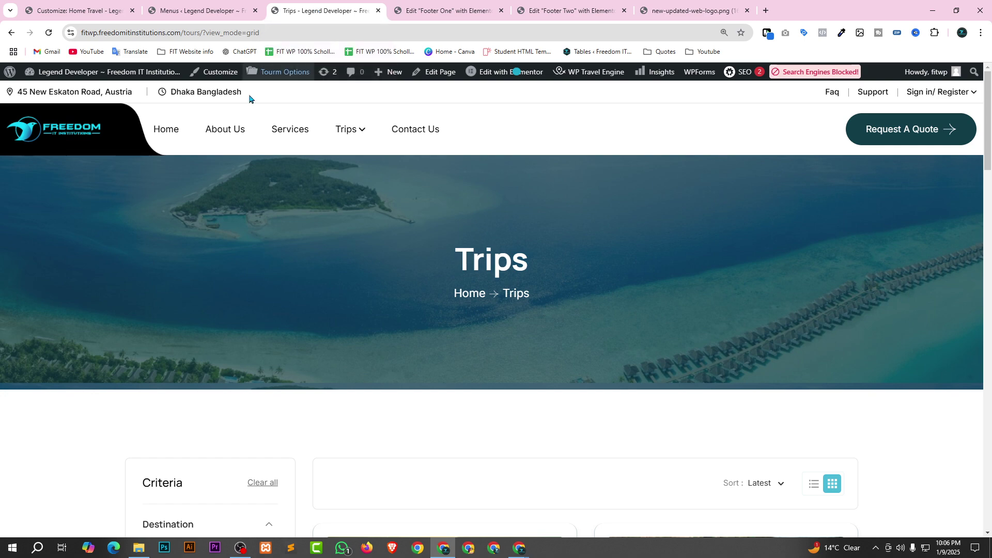
click(294, 133)
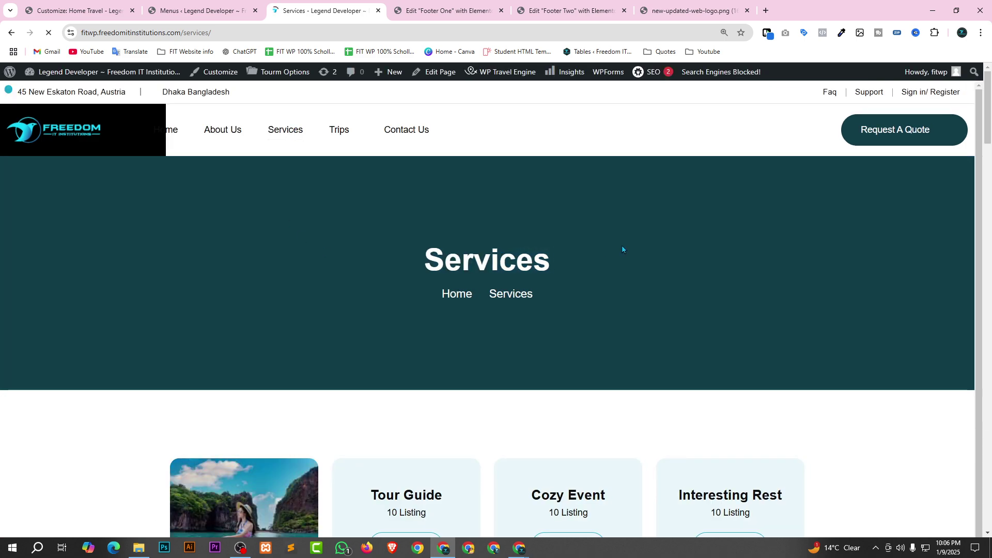
scroll(622, 245, down, 4)
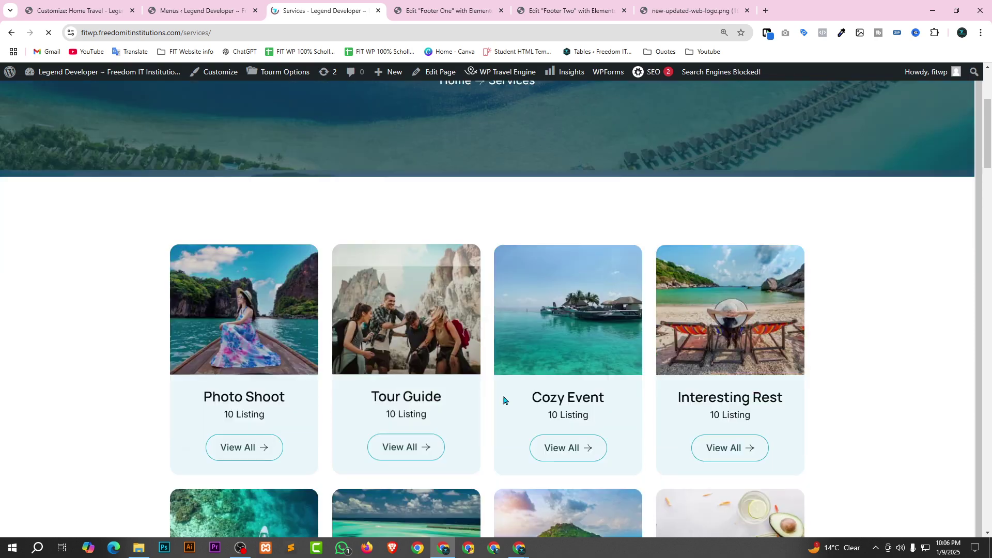
scroll(504, 400, down, 2)
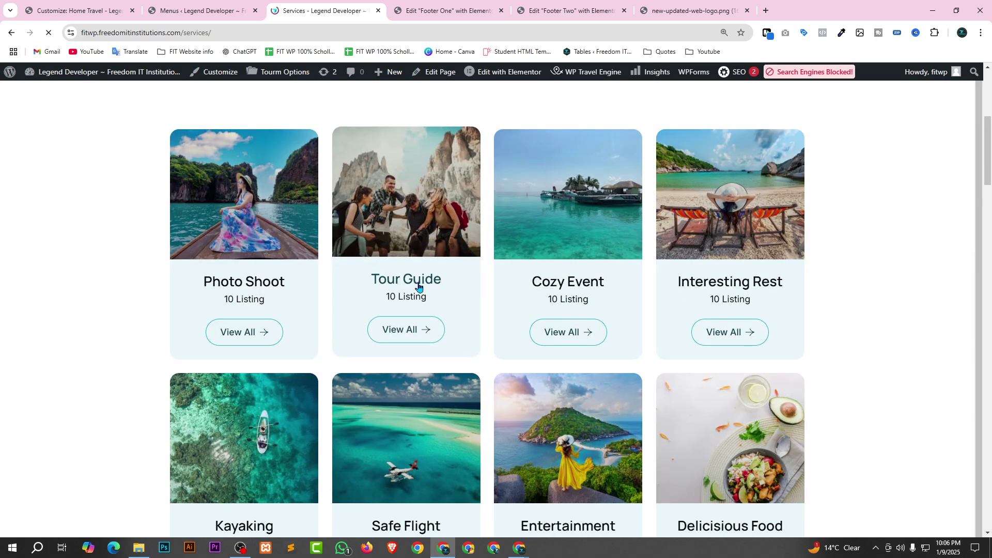
scroll(611, 256, down, 1)
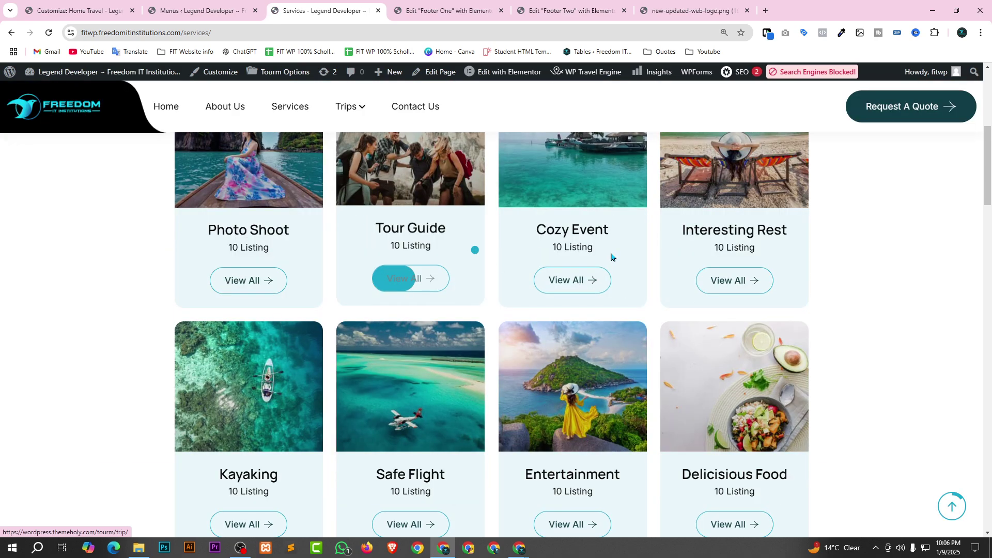
scroll(611, 257, down, 6)
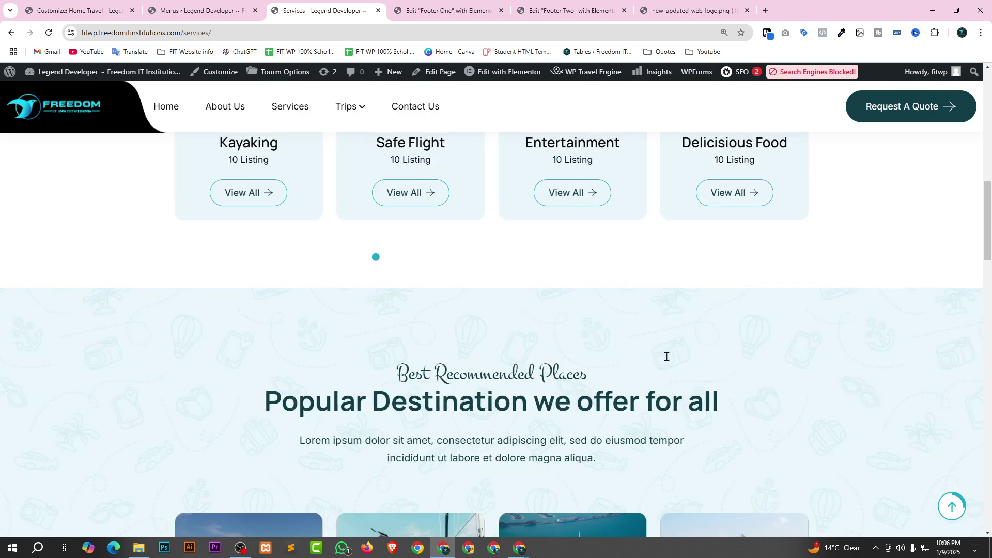
scroll(667, 357, down, 4)
scroll(467, 385, up, 9)
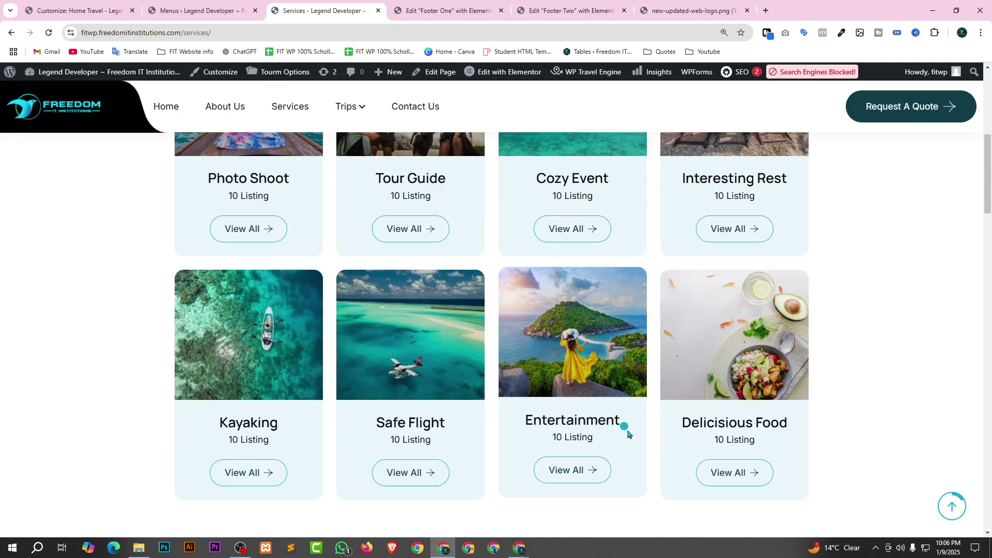
scroll(571, 408, down, 4)
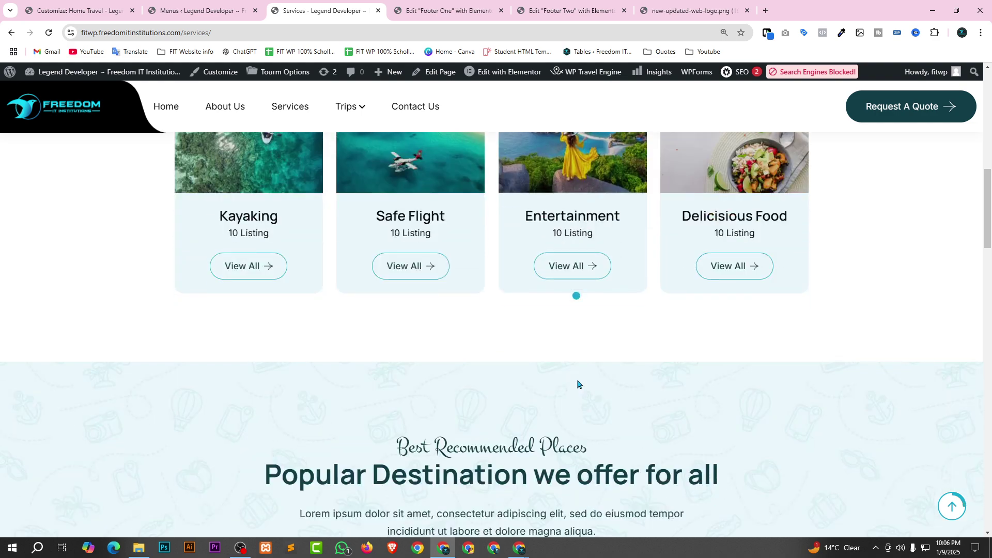
scroll(578, 384, up, 8)
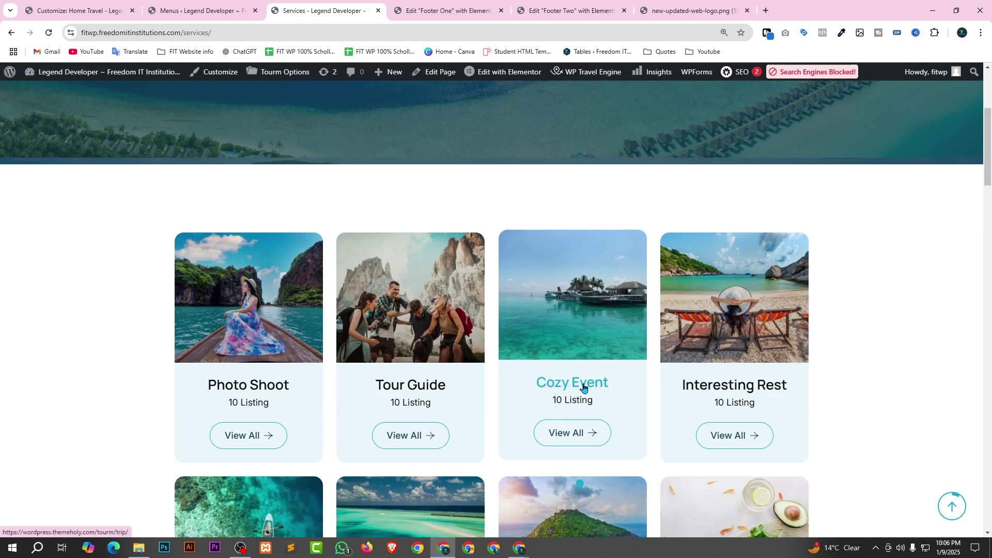
scroll(584, 387, up, 4)
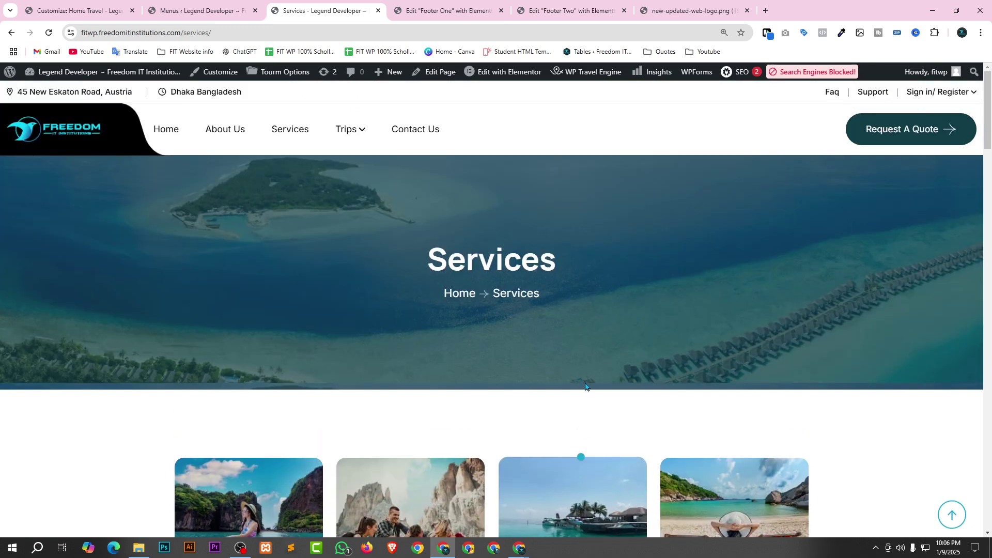
scroll(594, 388, down, 3)
scroll(594, 388, down, 5)
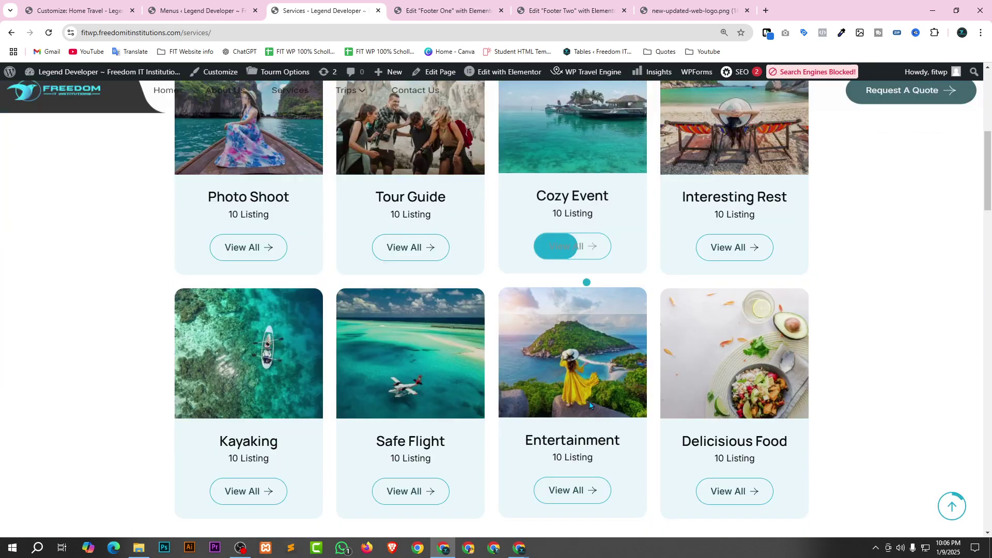
scroll(588, 401, down, 1)
scroll(589, 393, down, 1)
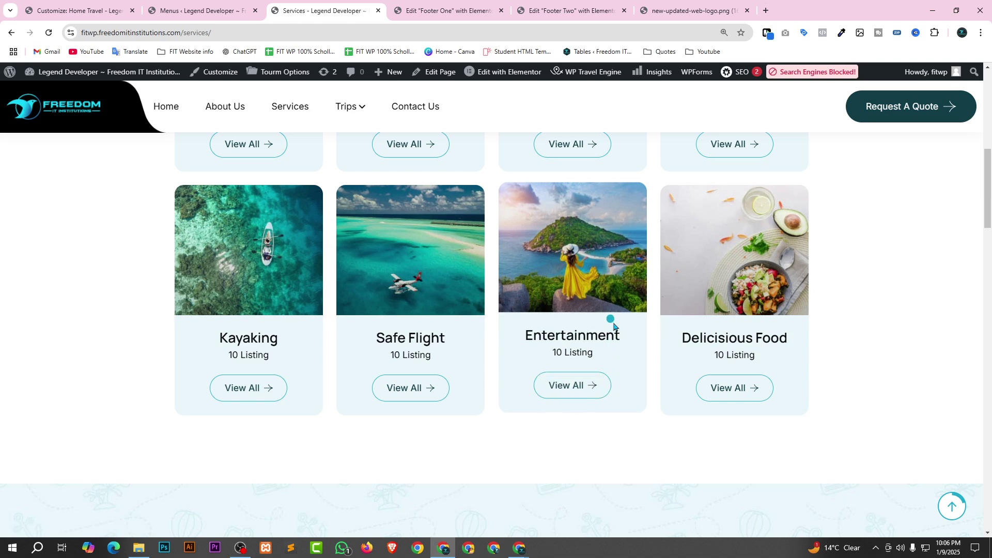
scroll(614, 325, down, 7)
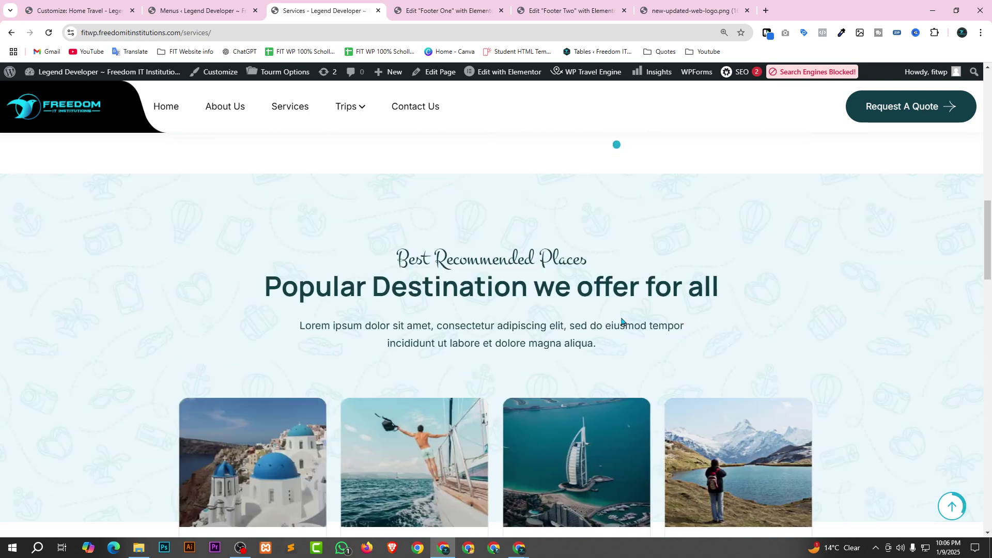
scroll(610, 327, down, 7)
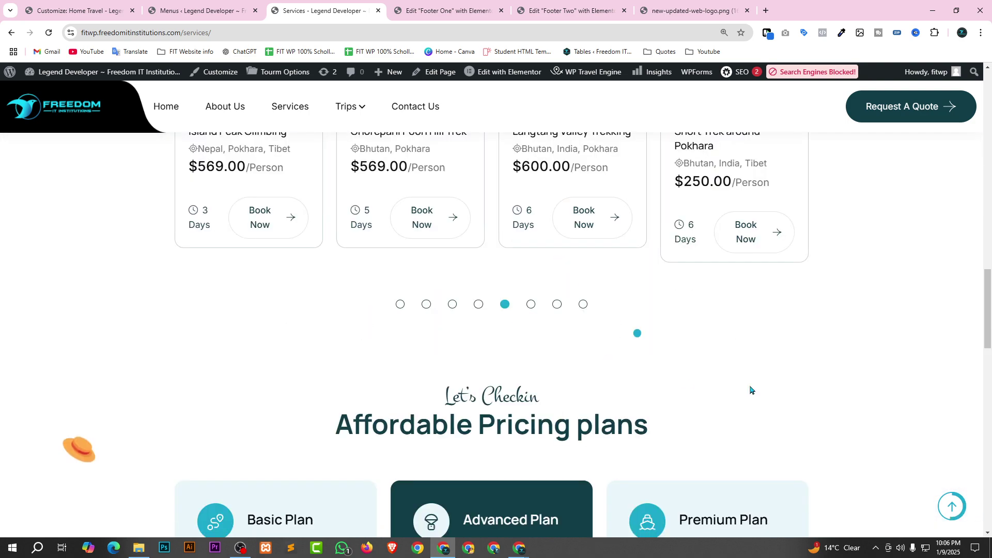
scroll(751, 390, up, 7)
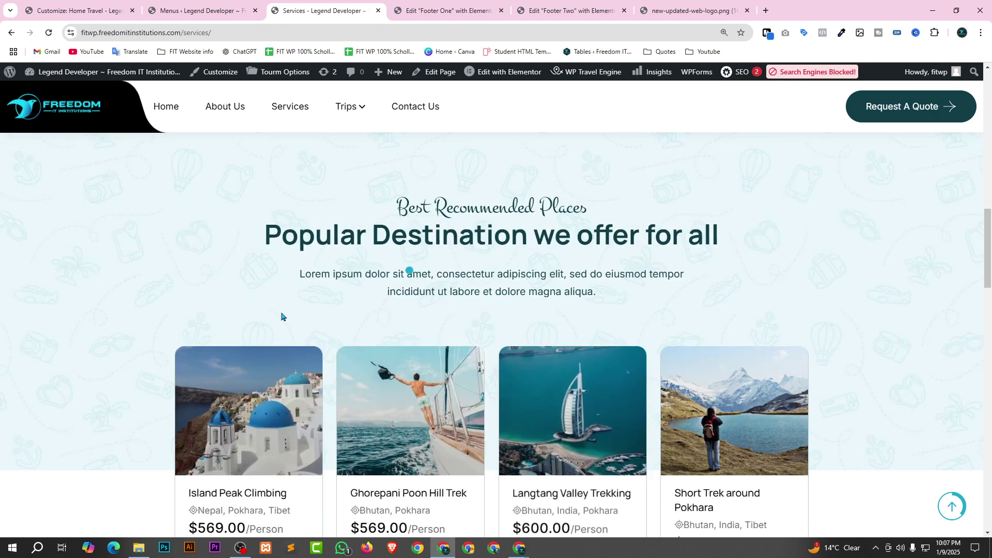
scroll(437, 411, down, 3)
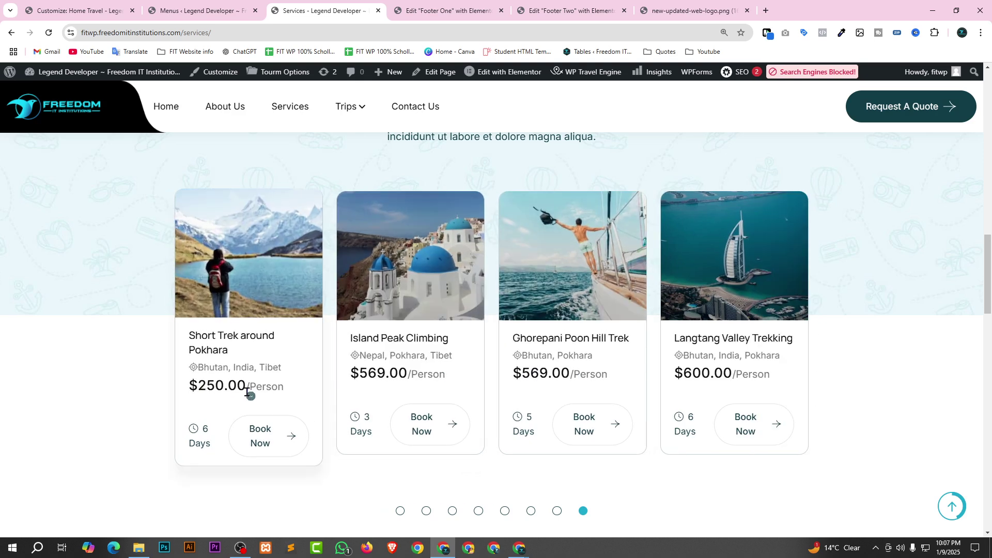
Open the Langtang Valley Trekking trip page and highlight its $580 adult price.
click(604, 428)
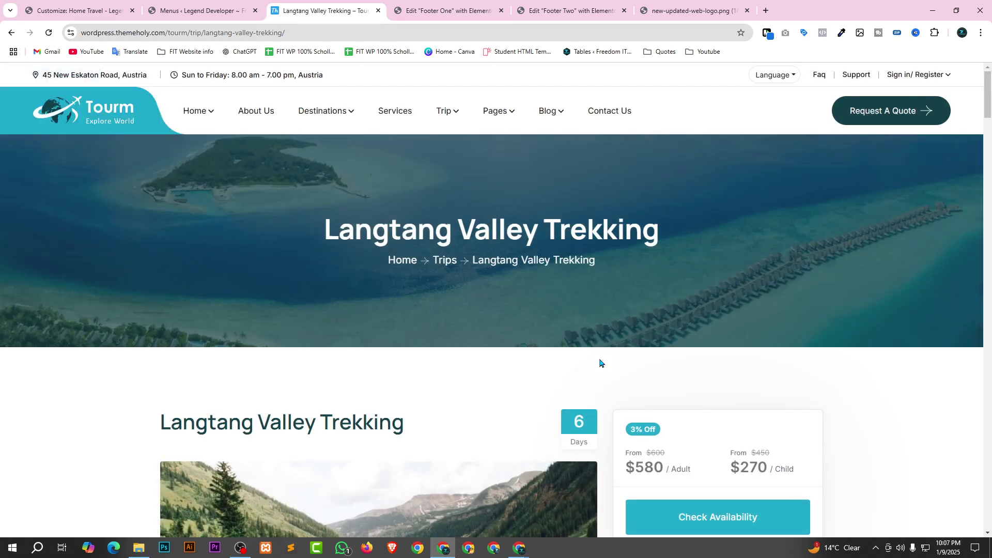
scroll(600, 363, down, 3)
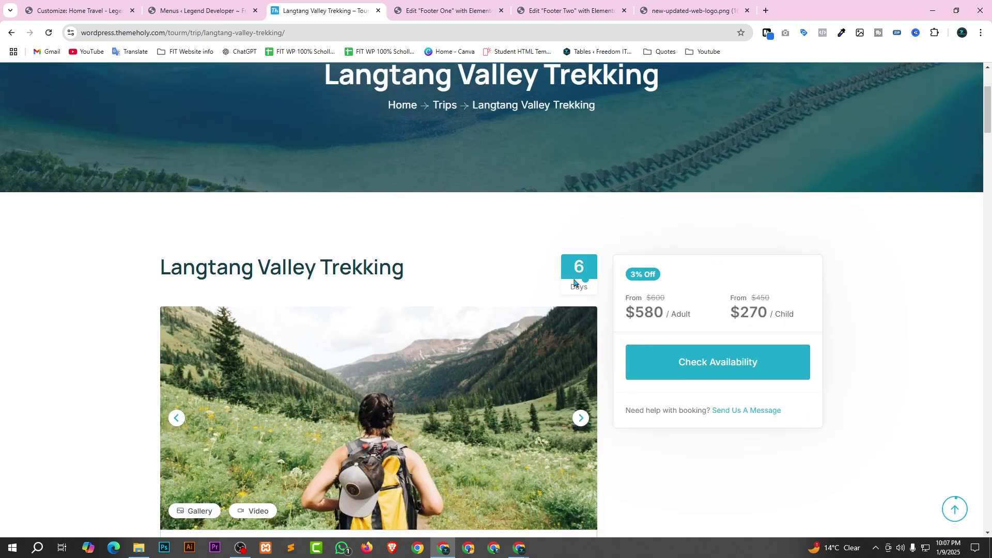
drag(637, 310, 676, 312)
click(683, 313)
scroll(840, 284, down, 2)
scroll(904, 306, down, 3)
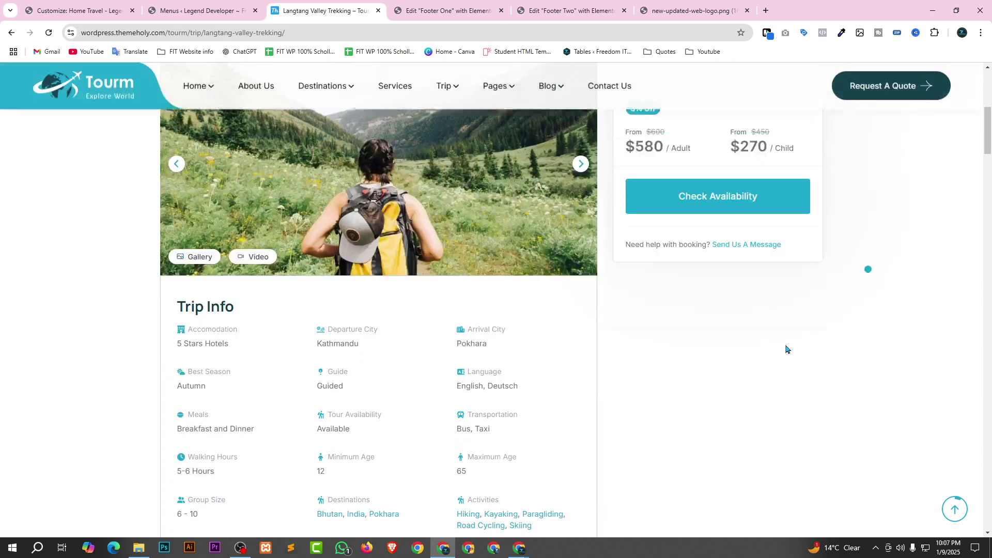
scroll(785, 349, down, 2)
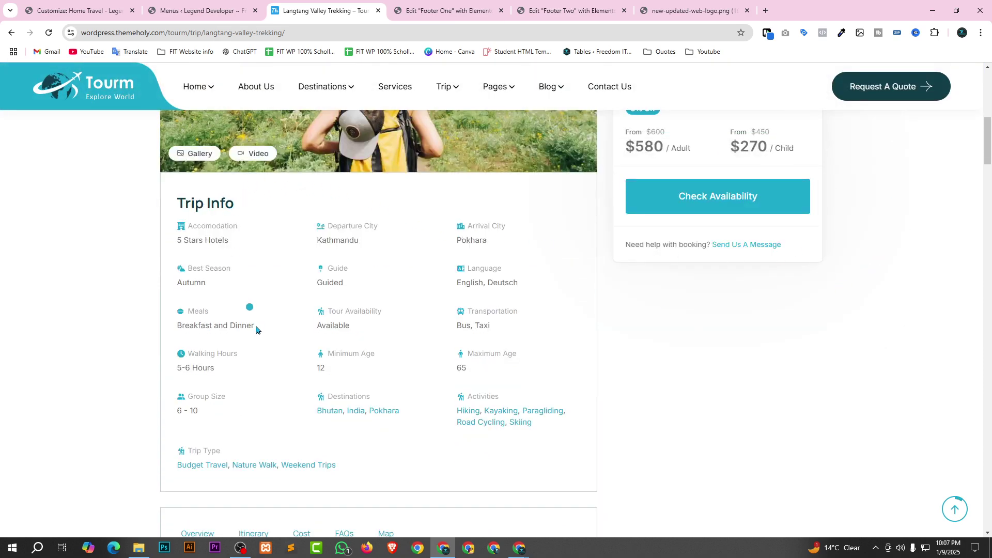
Zoom the trip page to 110% and scroll through its details.
key(ctrl+plus)
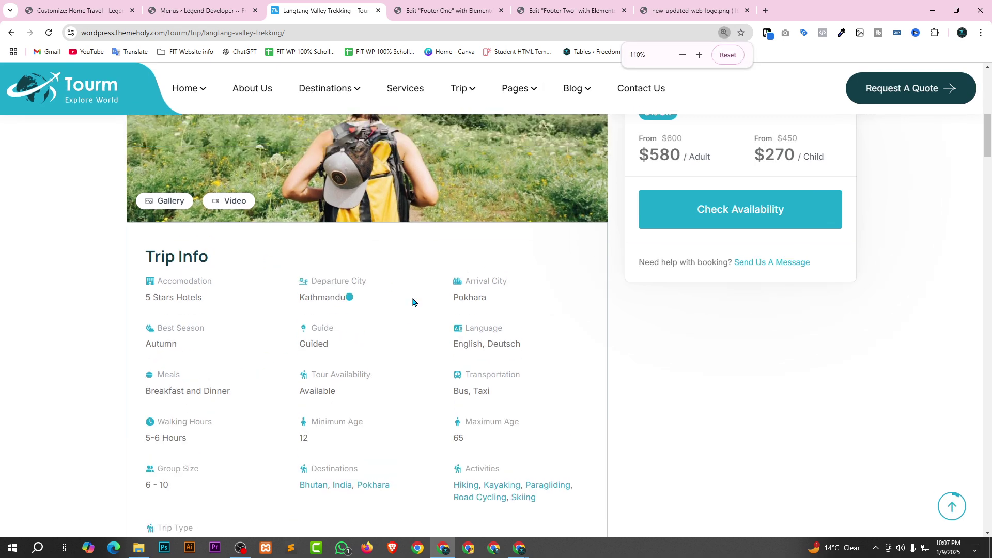
scroll(412, 302, down, 8)
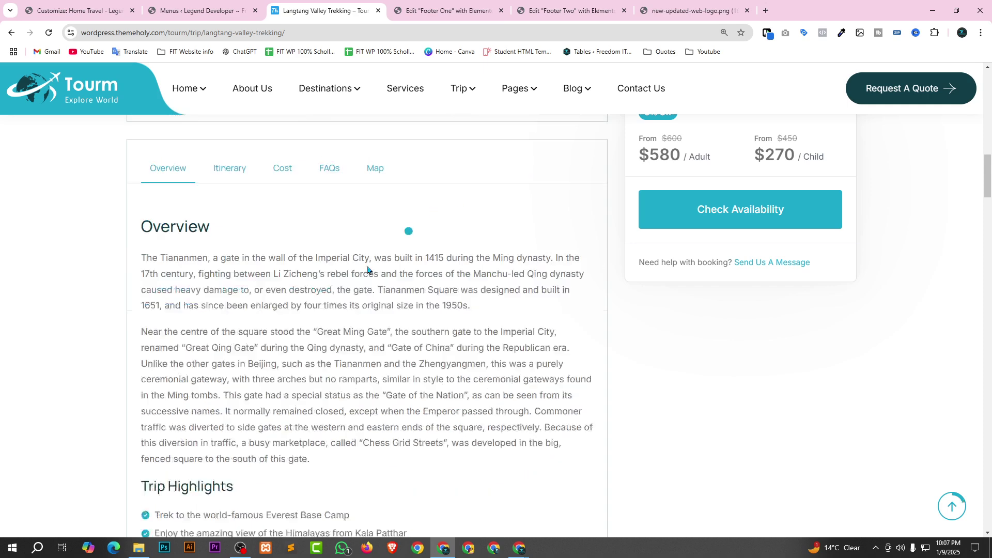
scroll(377, 274, up, 3)
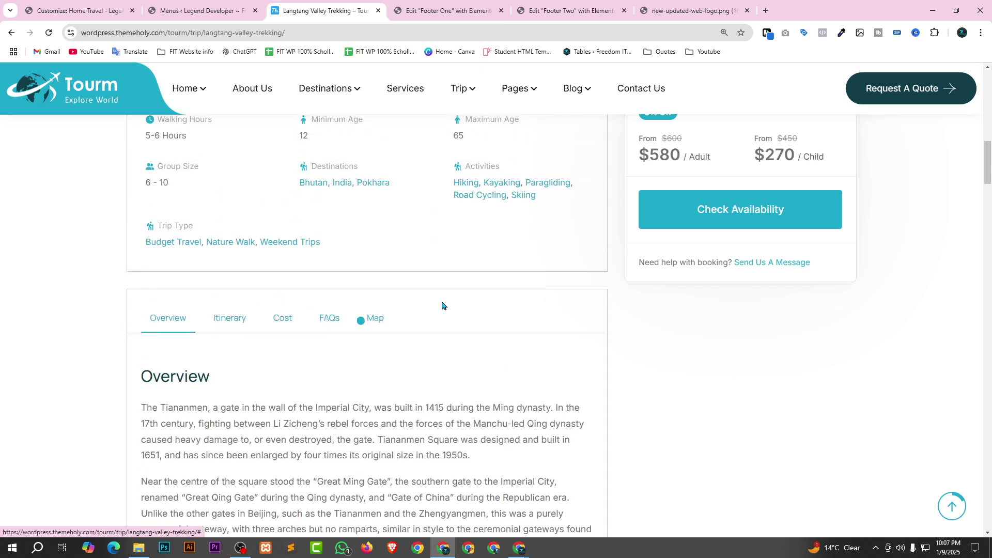
scroll(444, 304, up, 3)
scroll(511, 258, up, 1)
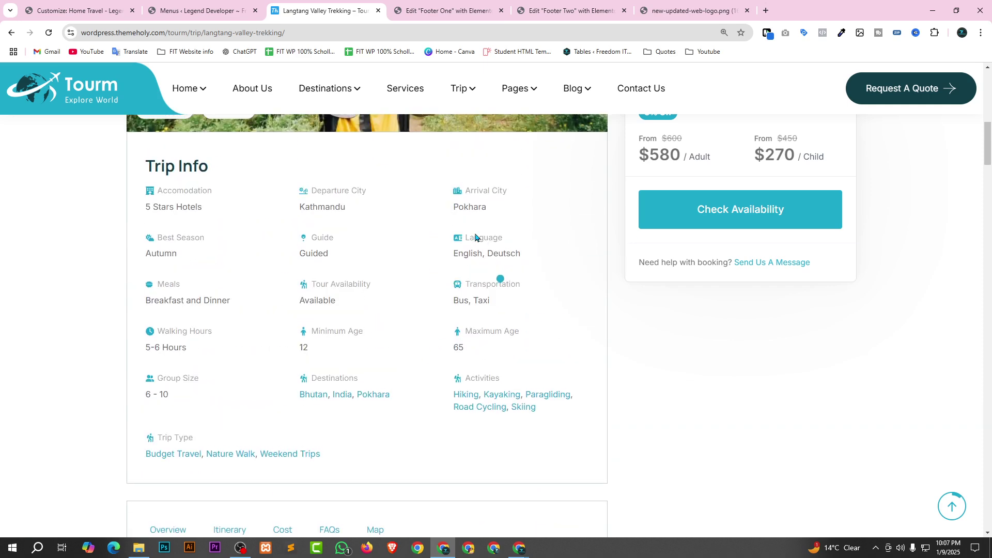
scroll(362, 274, down, 5)
scroll(296, 376, down, 12)
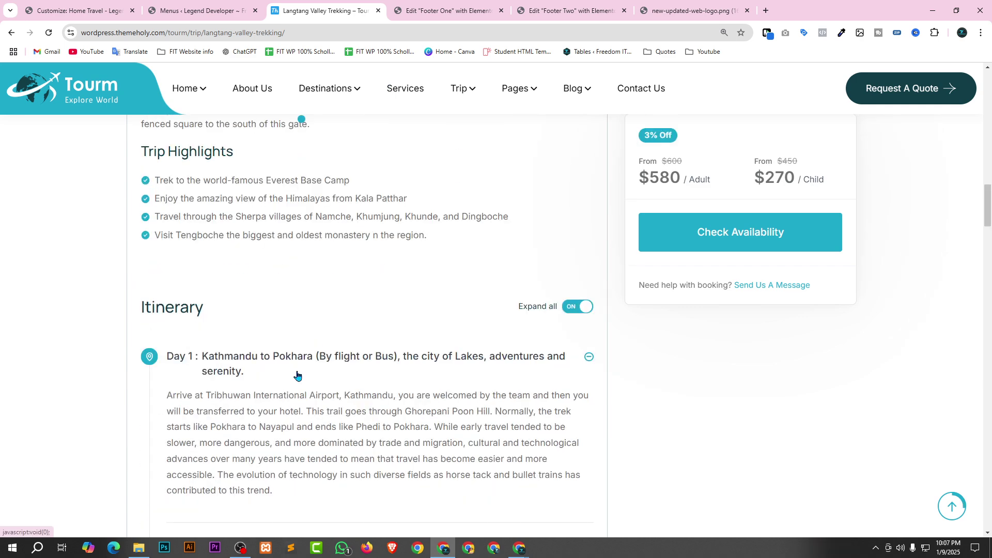
scroll(292, 308, down, 6)
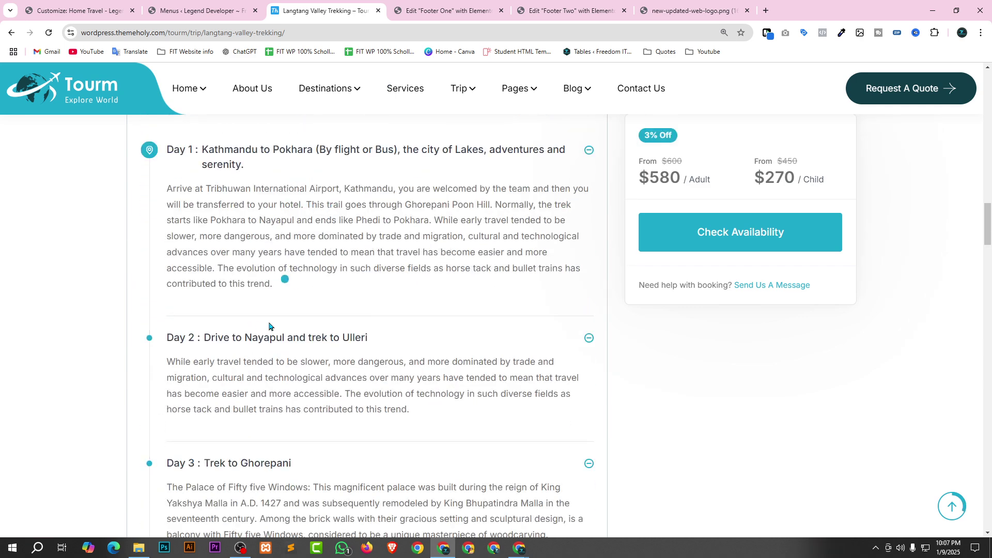
scroll(318, 324, up, 2)
scroll(290, 351, up, 8)
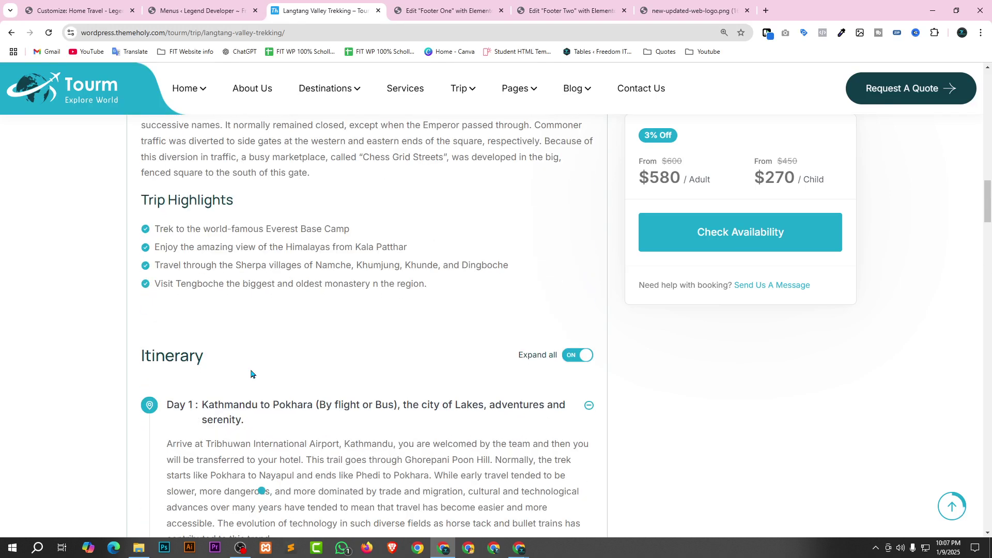
scroll(236, 372, down, 10)
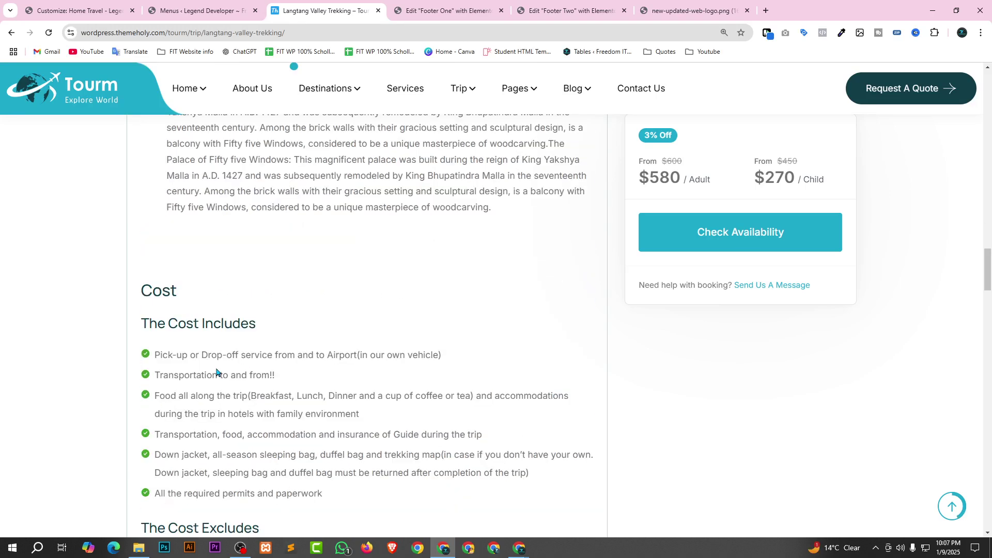
scroll(212, 356, down, 2)
scroll(321, 287, down, 3)
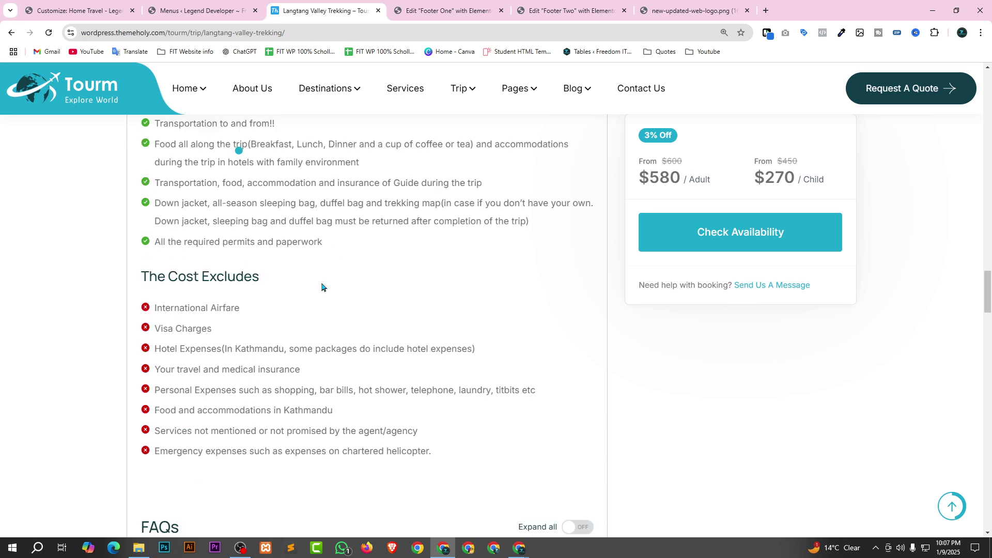
scroll(261, 202, up, 1)
Highlight a heading and the Cost Excludes text to inspect them.
drag(150, 321, 299, 335)
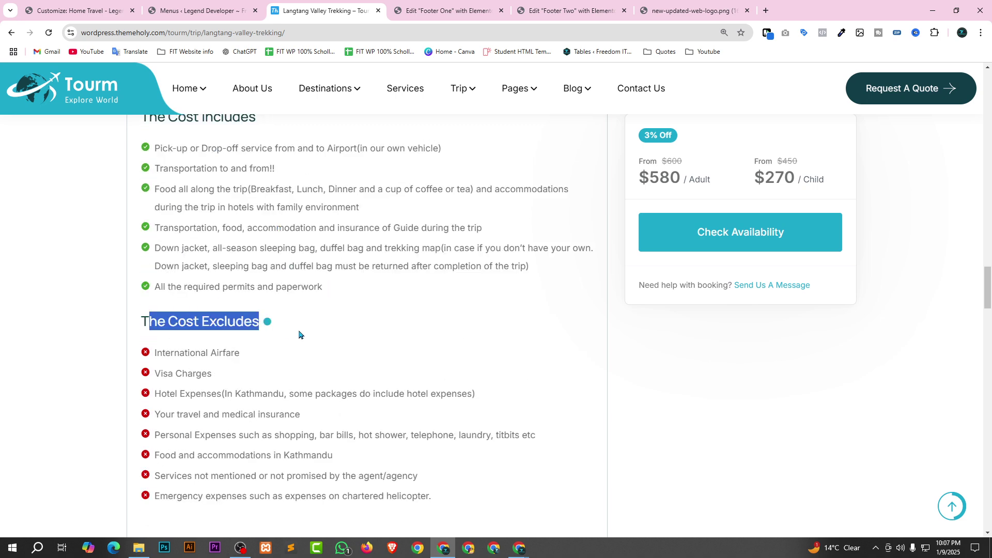
click(299, 336)
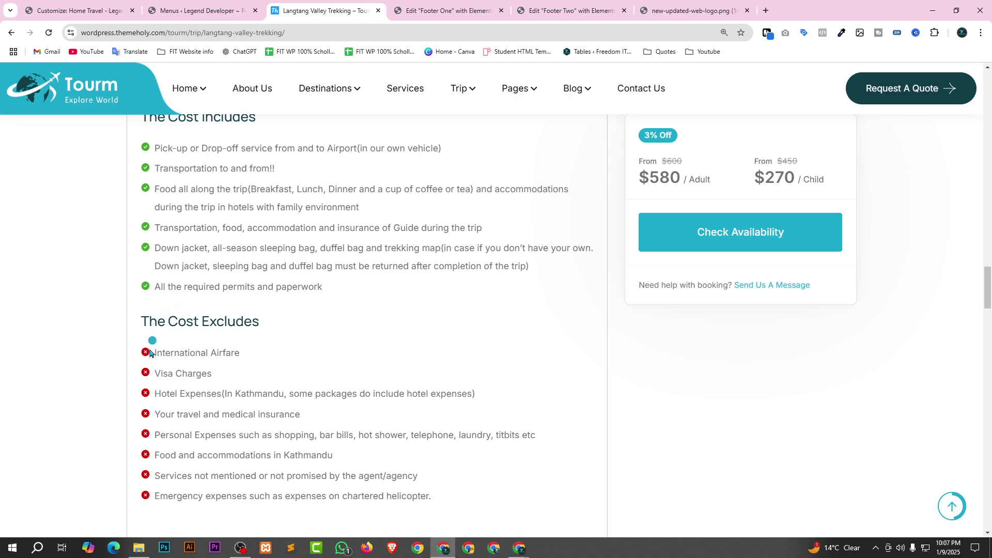
drag(150, 353, 325, 435)
scroll(368, 411, down, 2)
click(389, 362)
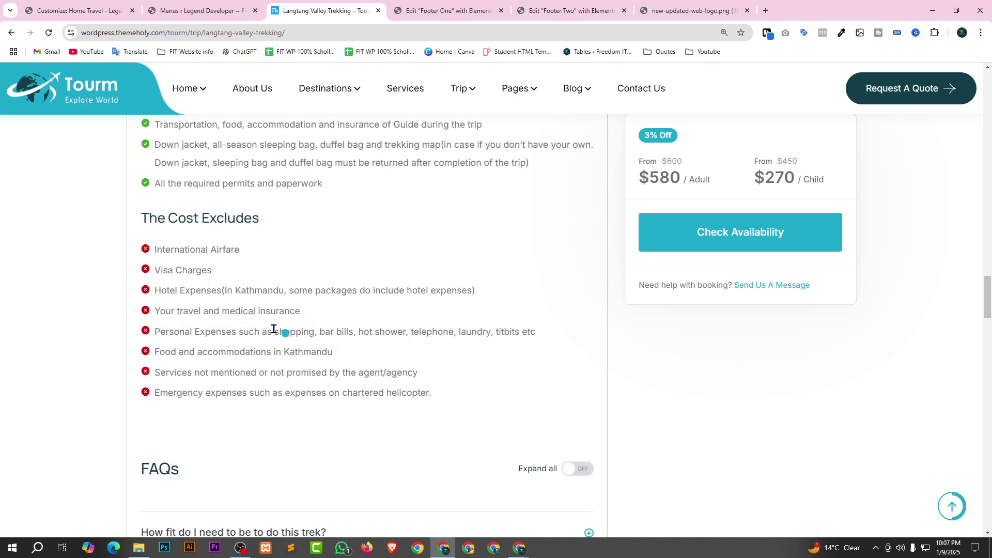
scroll(339, 344, up, 3)
scroll(318, 348, down, 5)
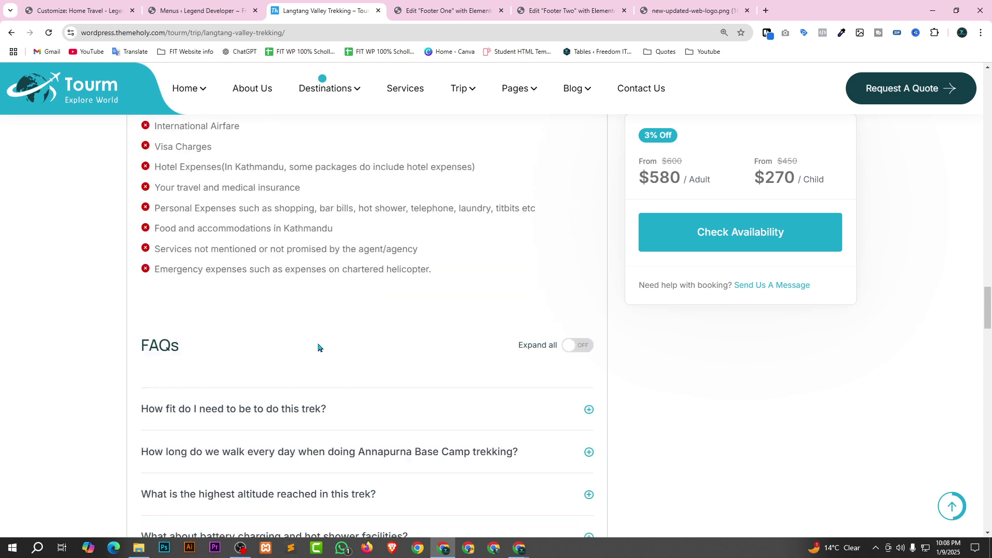
Expand all FAQ answers and scroll down past the map to the enquiry form.
click(580, 315)
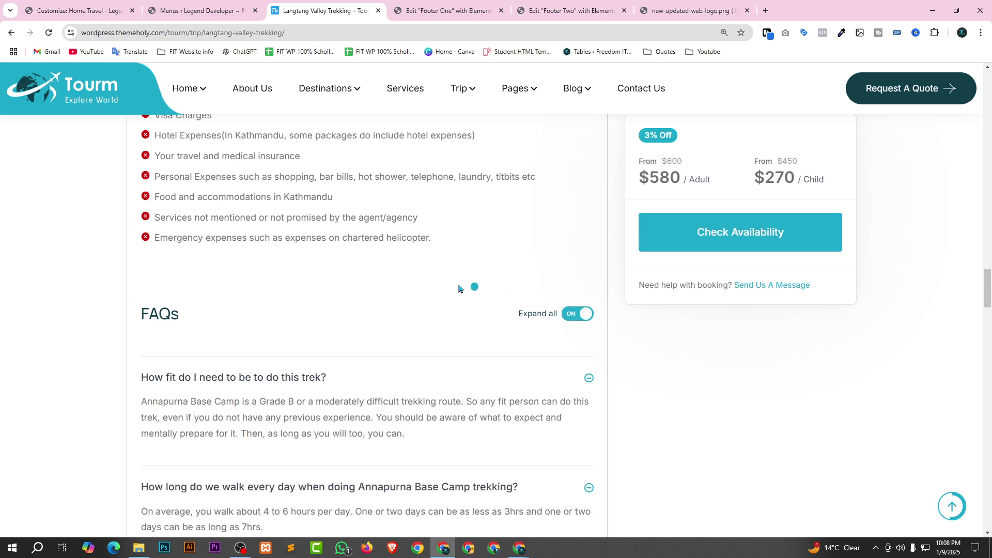
scroll(448, 296, down, 4)
scroll(224, 224, up, 1)
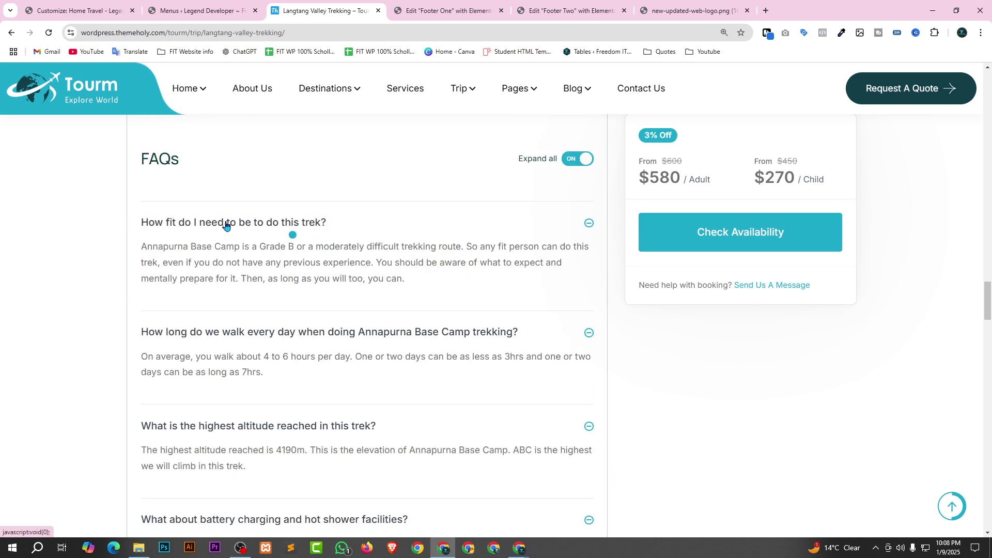
scroll(359, 207, down, 2)
scroll(389, 248, down, 18)
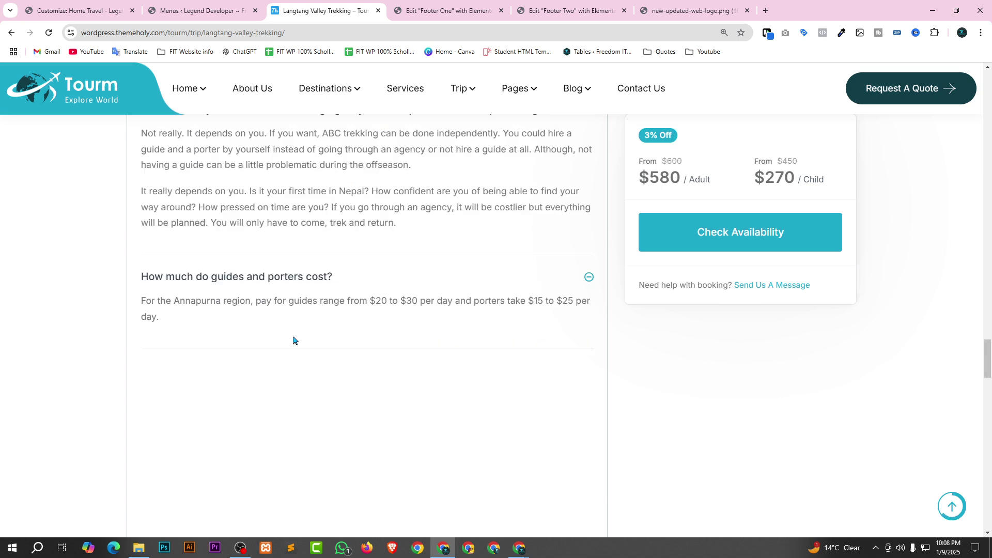
scroll(390, 362, up, 4)
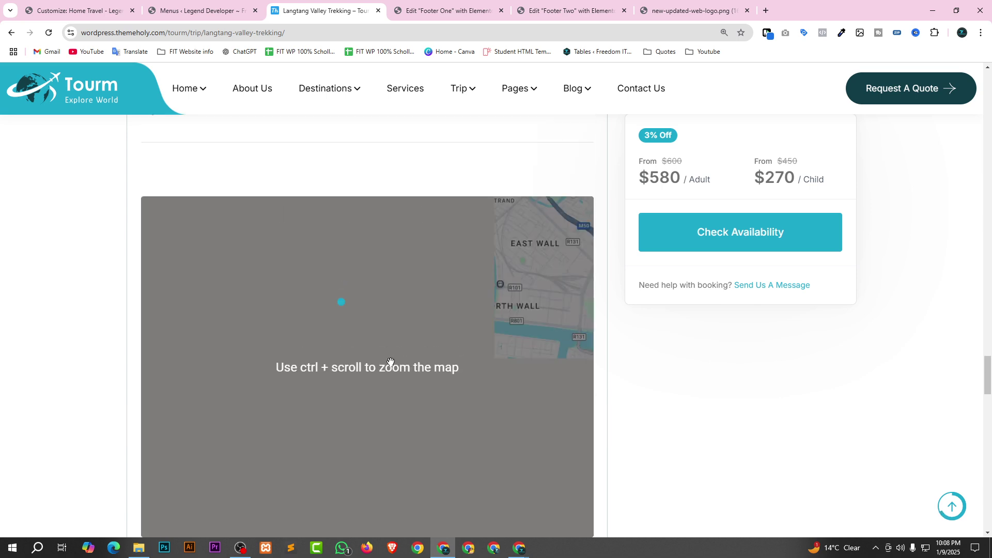
scroll(265, 313, down, 3)
scroll(343, 304, down, 9)
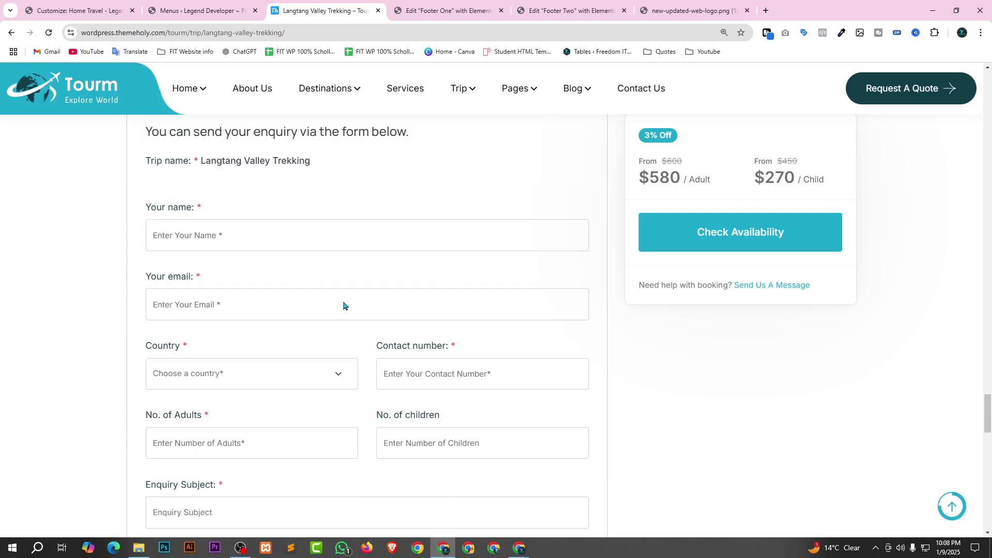
scroll(452, 398, up, 3)
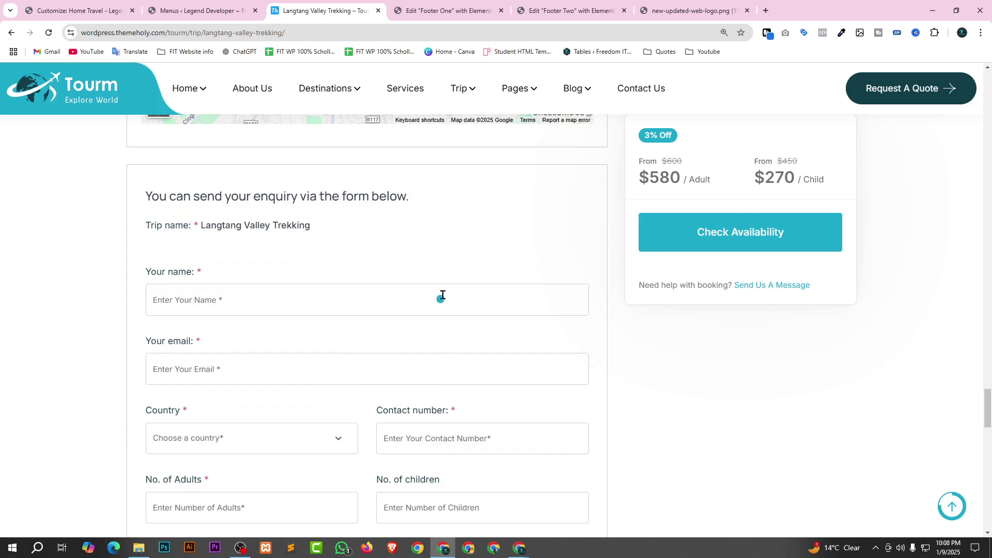
scroll(372, 283, down, 1)
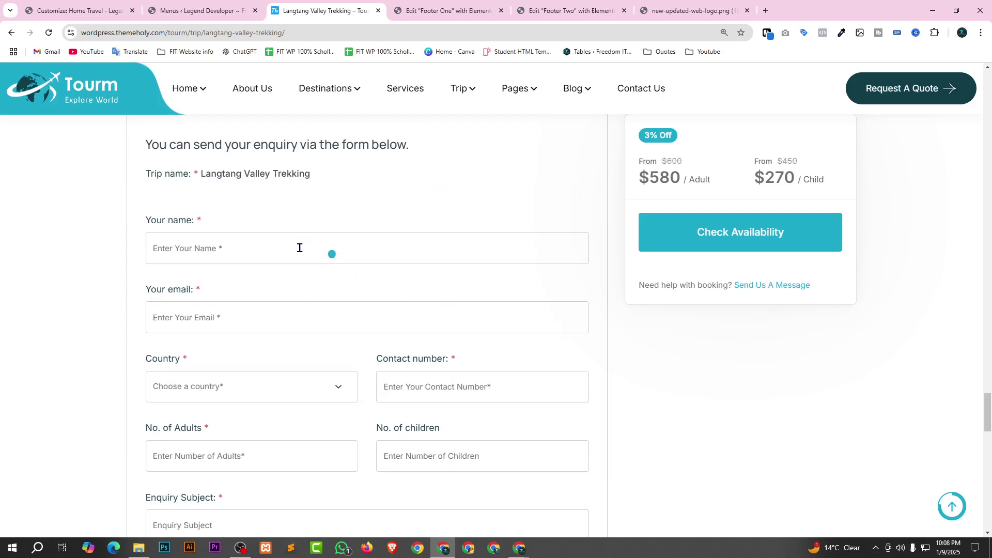
scroll(238, 253, up, 1)
scroll(299, 254, down, 1)
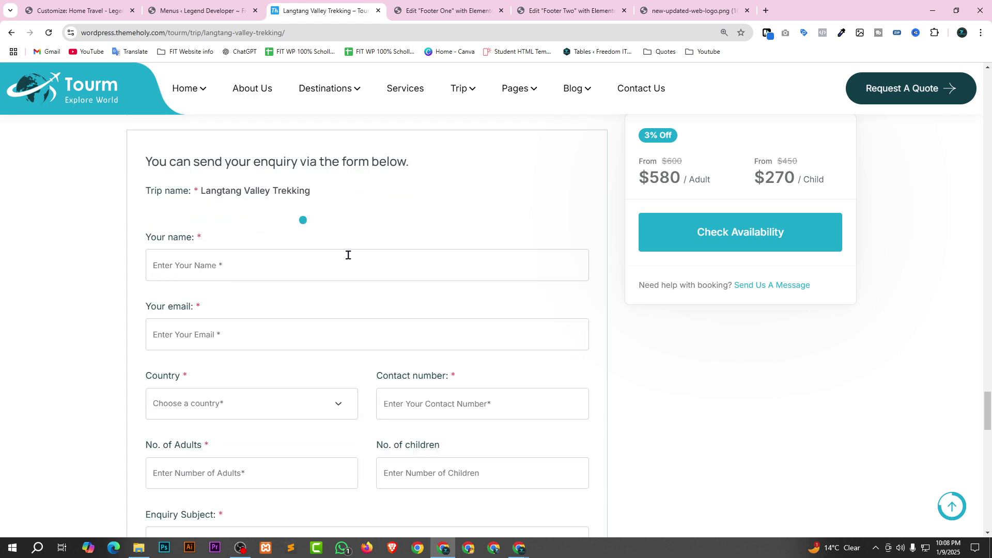
Autofill the enquirer's name, country and contact number, and enter the email.
click(209, 248)
click(255, 287)
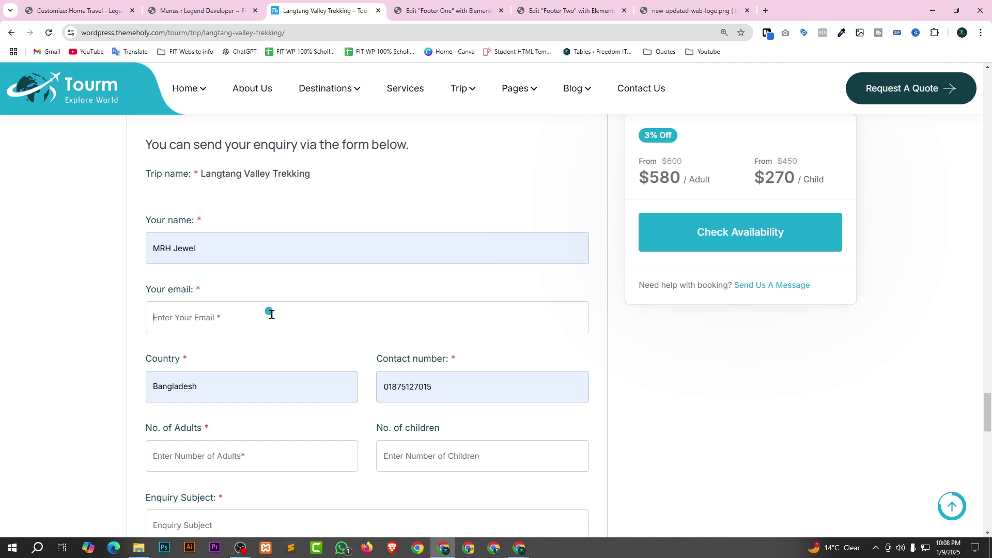
scroll(261, 343, down, 1)
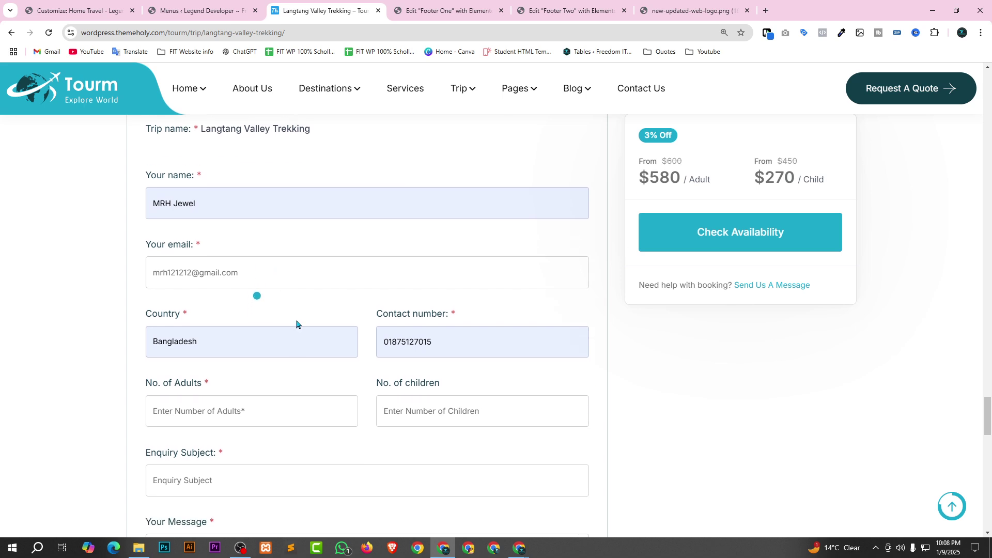
scroll(184, 262, down, 2)
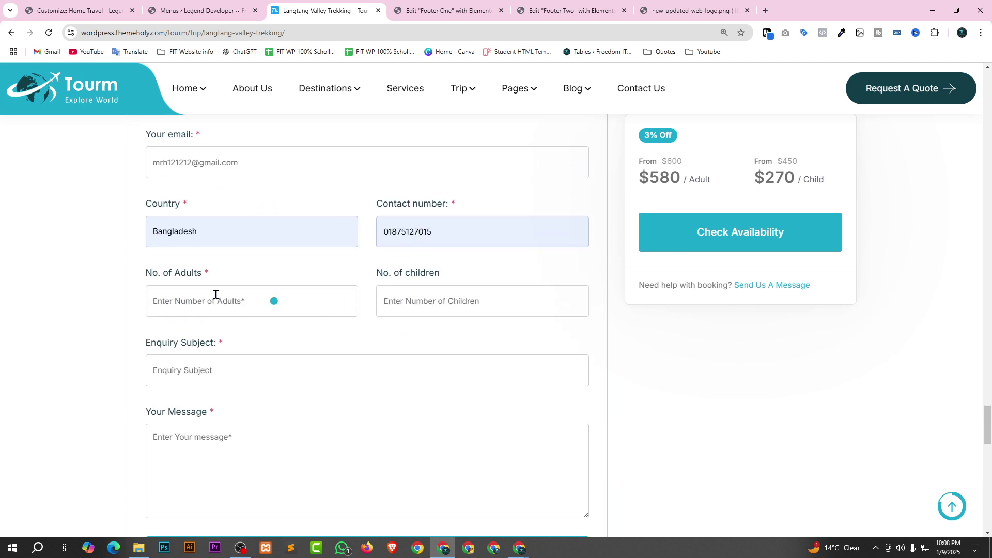
Set 2 adults and 3 children, and enter the subject 'Boom'.
click(269, 292)
text(1)
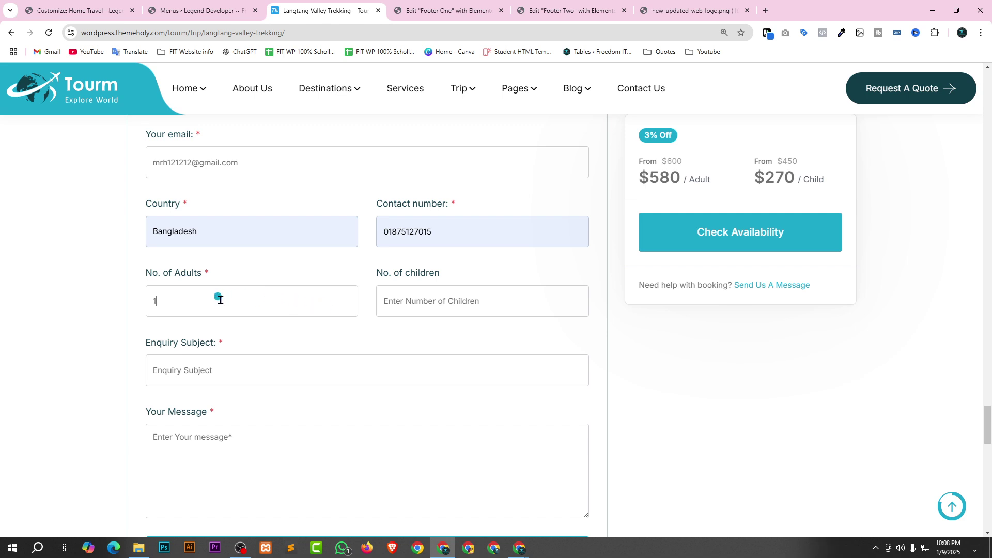
key(BackSpace)
text(2)
click(456, 290)
text(3)
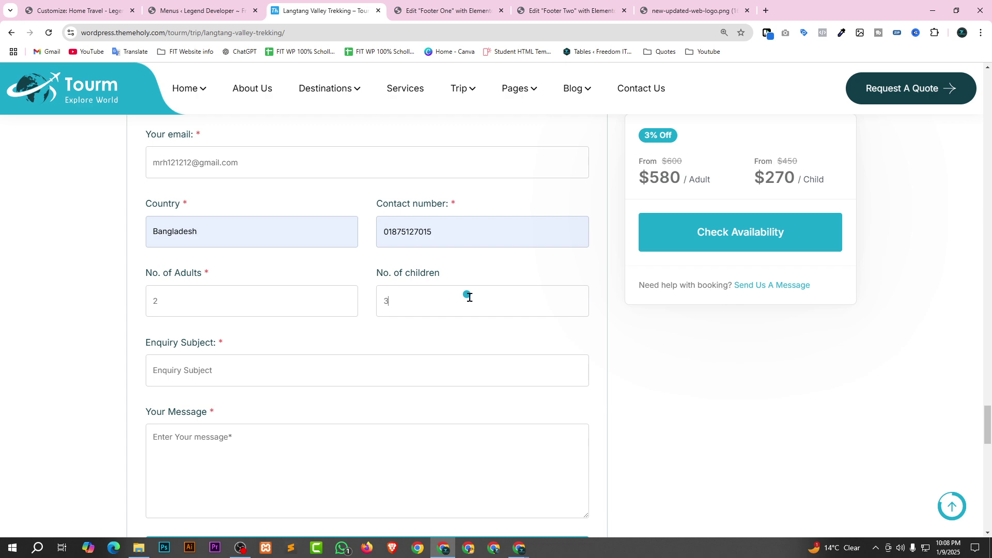
scroll(466, 326, down, 2)
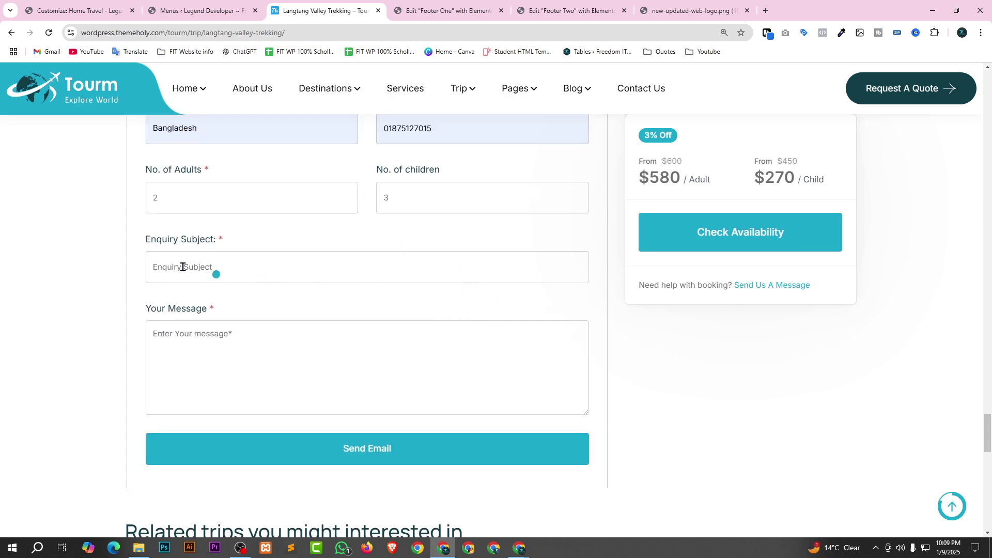
click(284, 269)
text(Boom)
Write the message 'Cool' followed by a sunglasses emoji.
click(241, 343)
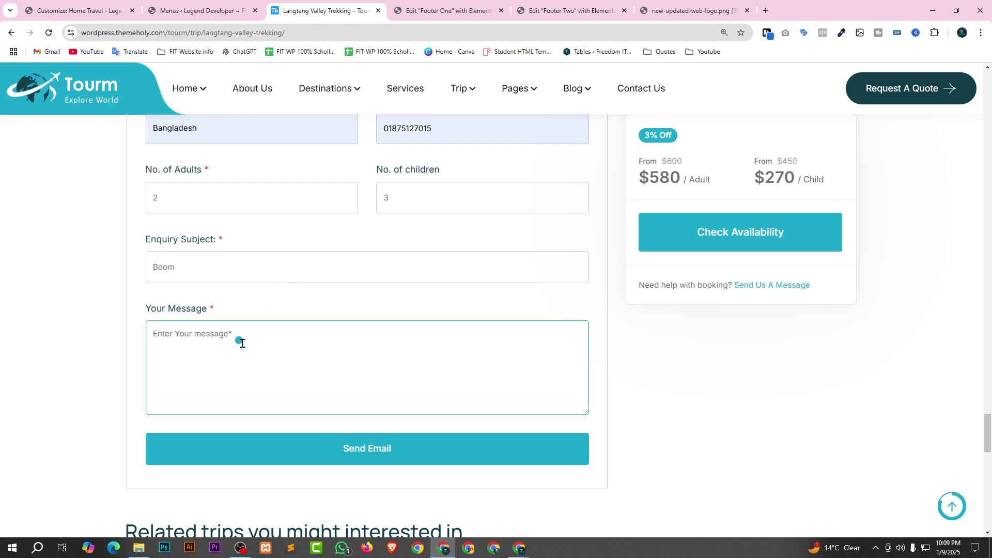
text(Cool)
key(super+period)
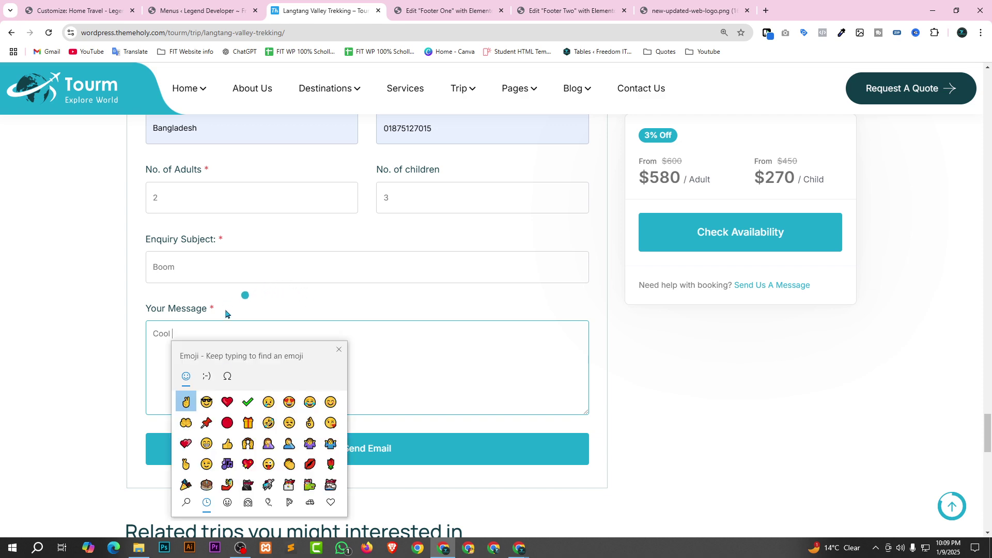
key(Right)
key(Return)
click(419, 348)
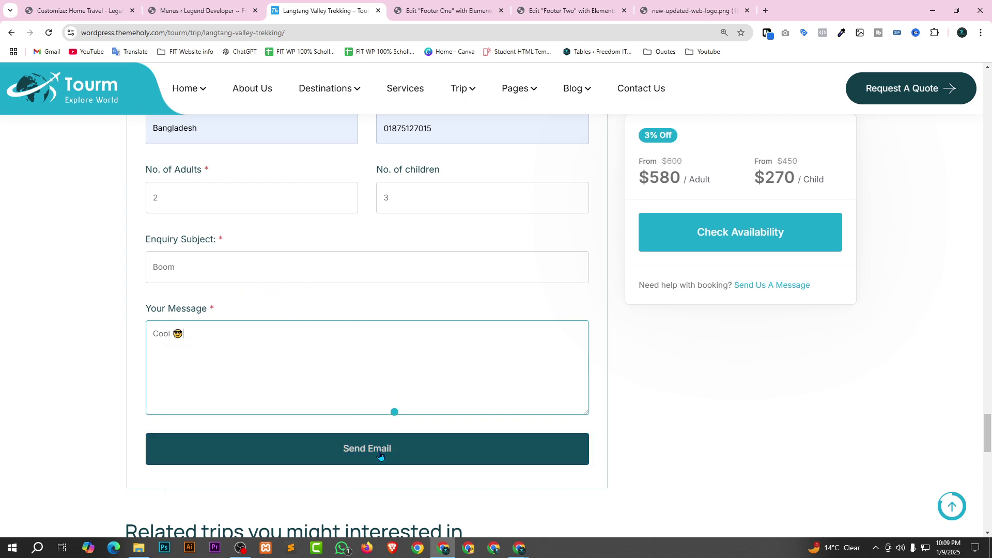
scroll(385, 378, up, 1)
scroll(385, 377, up, 5)
scroll(362, 343, down, 9)
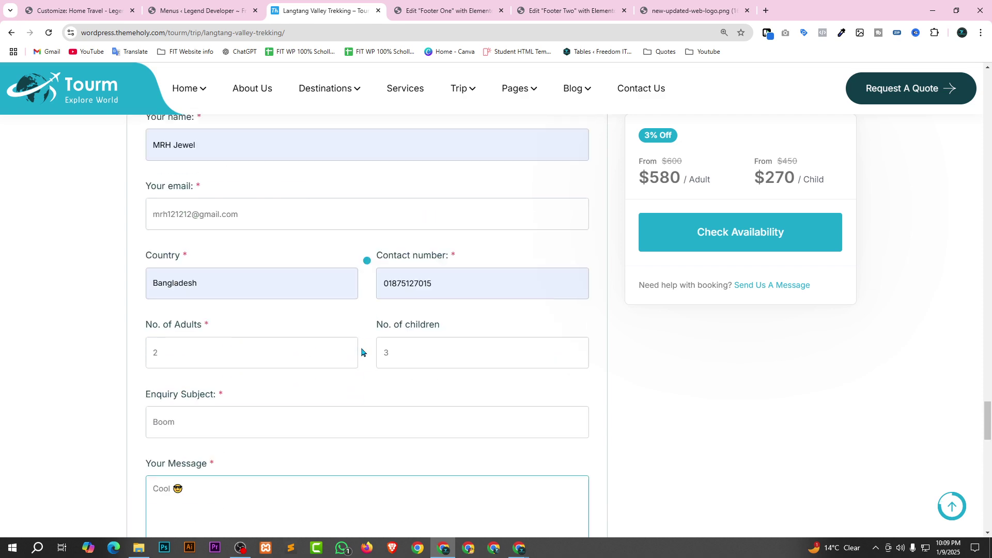
scroll(375, 323, down, 3)
scroll(370, 336, up, 7)
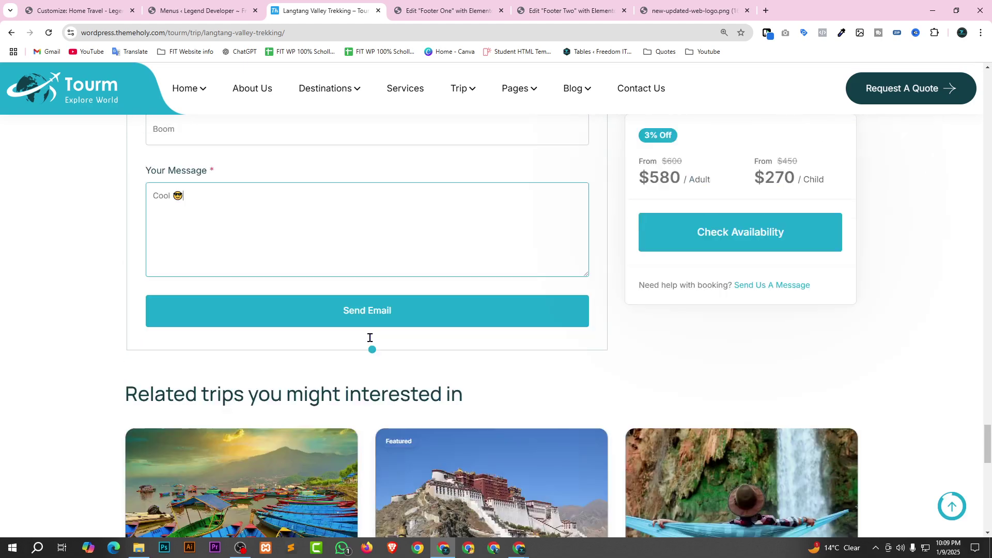
scroll(346, 331, up, 8)
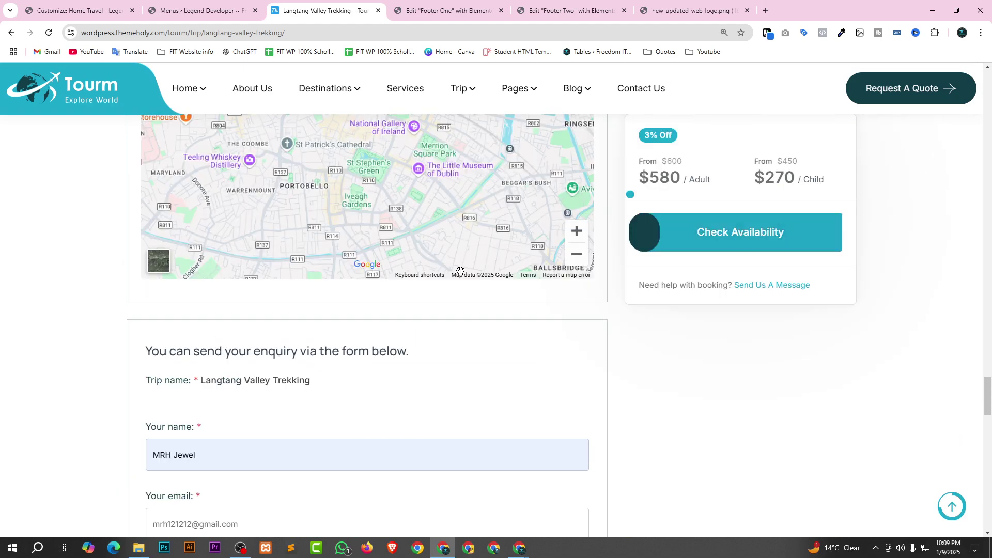
scroll(601, 239, up, 3)
scroll(726, 217, up, 8)
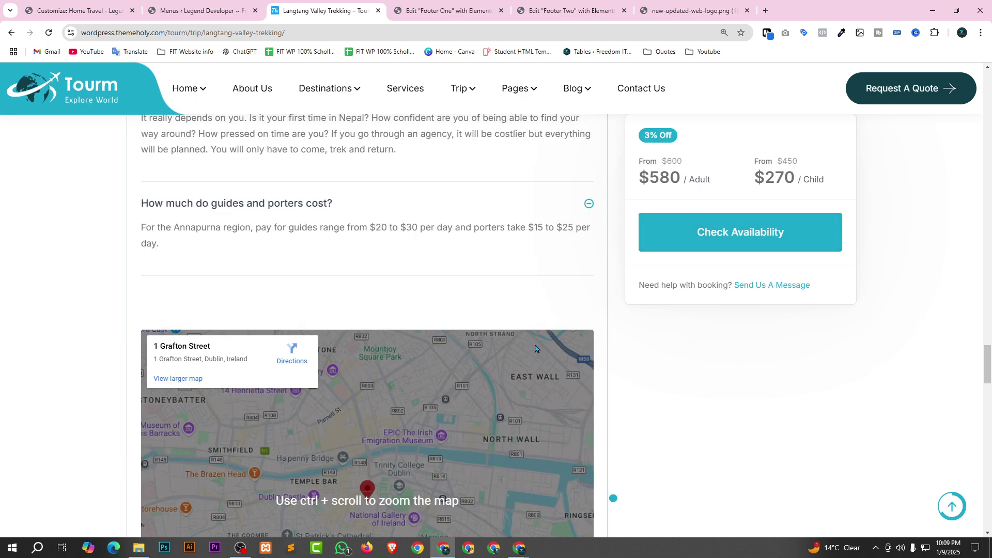
click(730, 228)
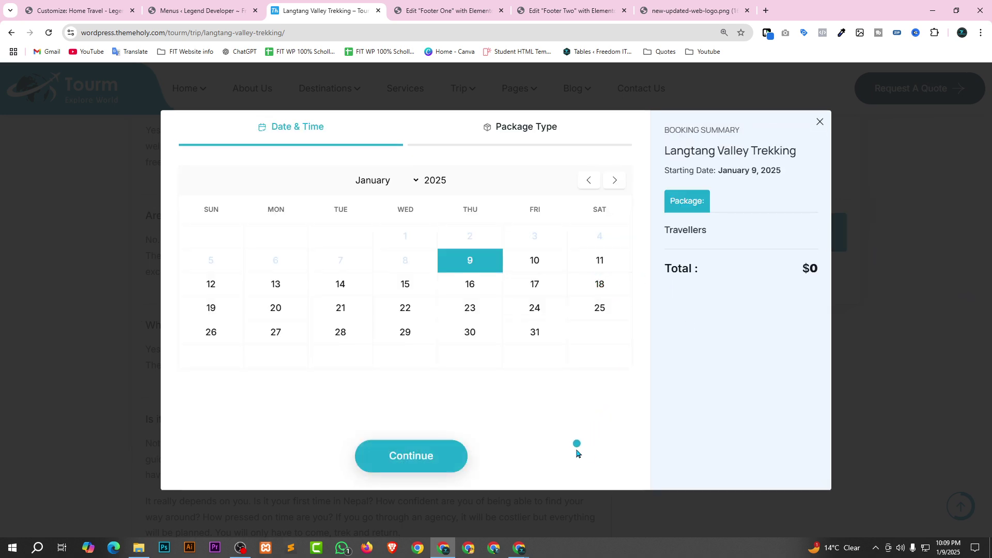
click(541, 265)
click(599, 262)
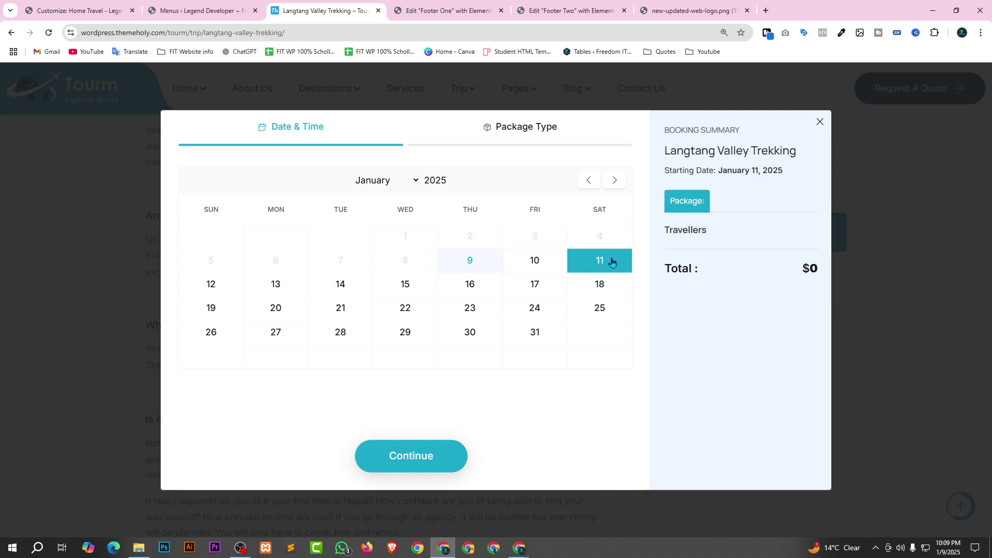
click(525, 271)
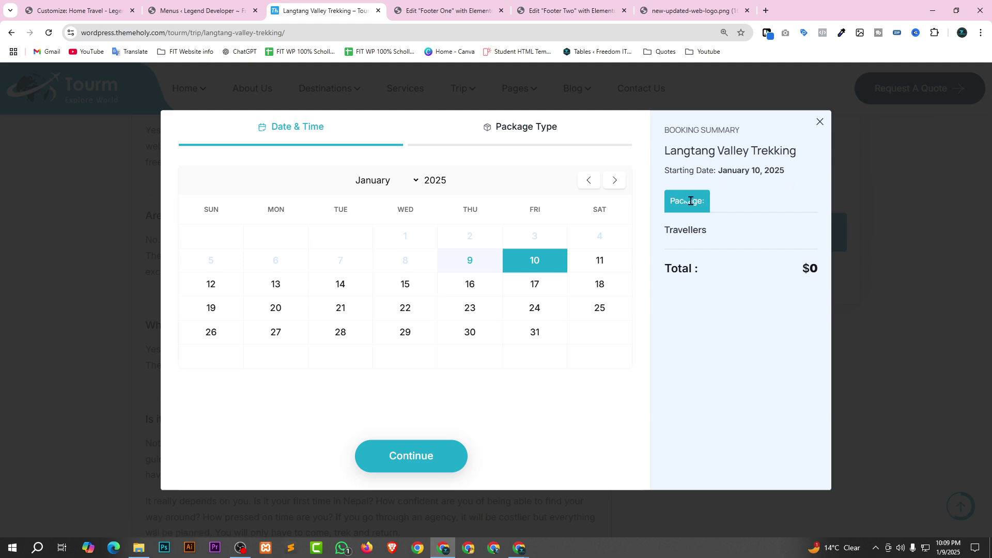
double_click(799, 273)
click(776, 397)
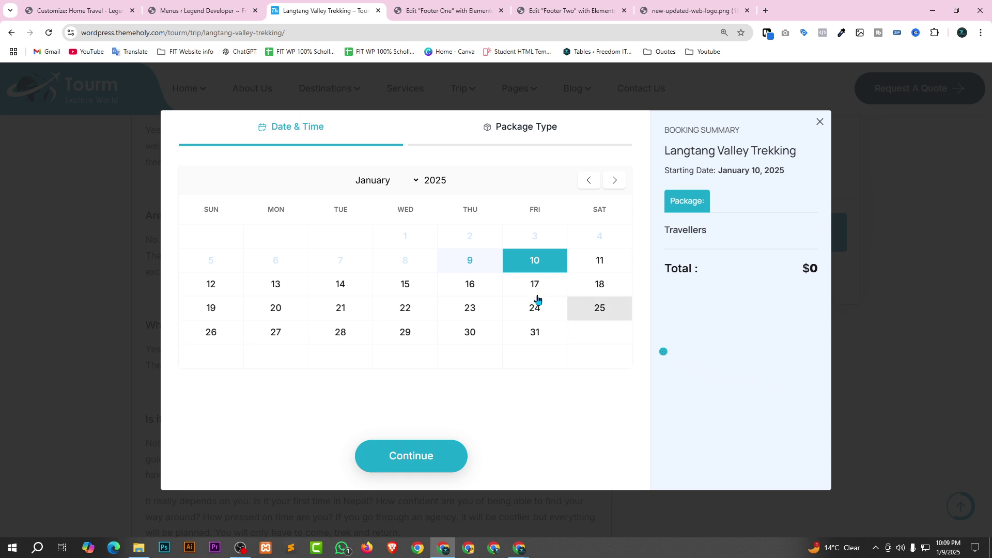
click(423, 460)
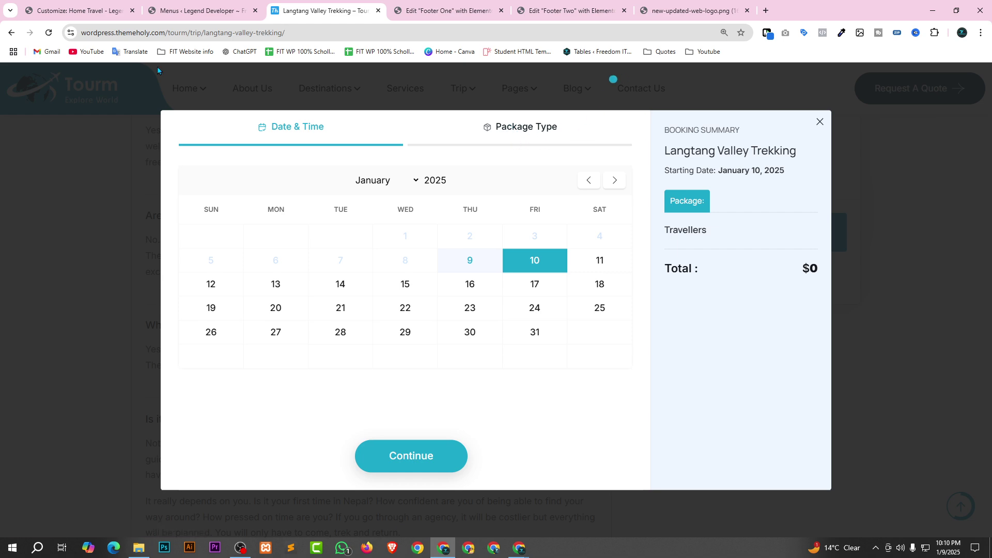
drag(108, 32, 297, 33)
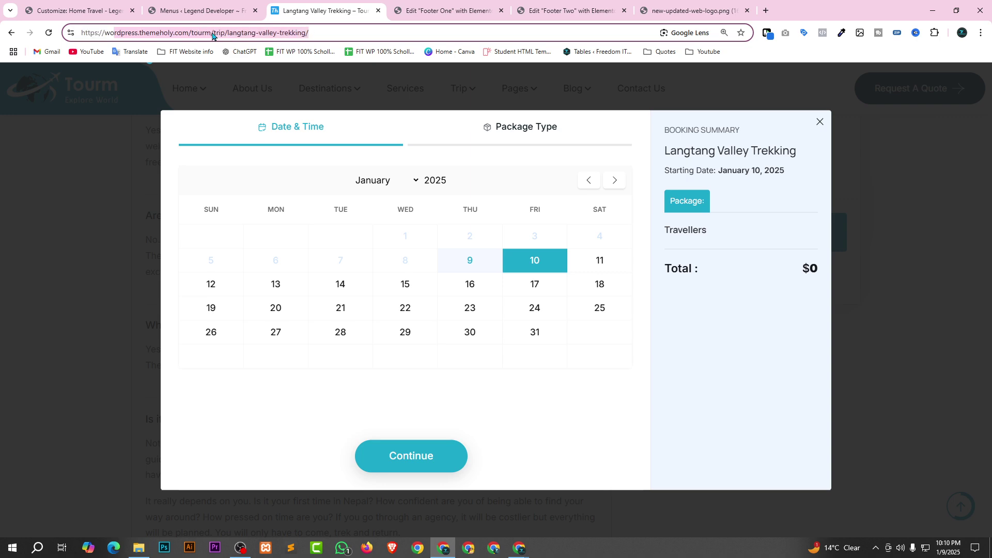
drag(86, 33, 295, 32)
click(293, 34)
click(820, 122)
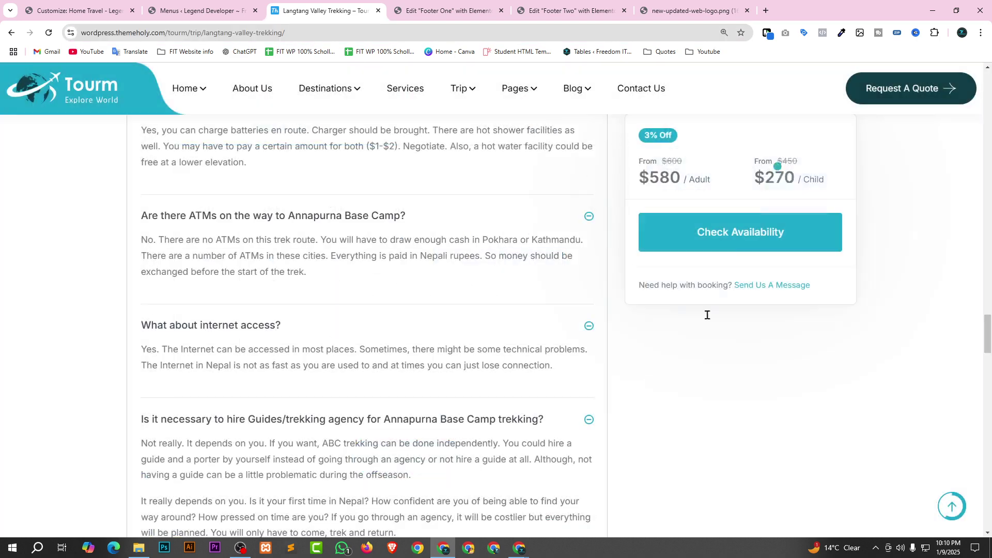
Go back to the Services page and scroll to its Popular Destination trip carousel.
scroll(204, 86, up, 2)
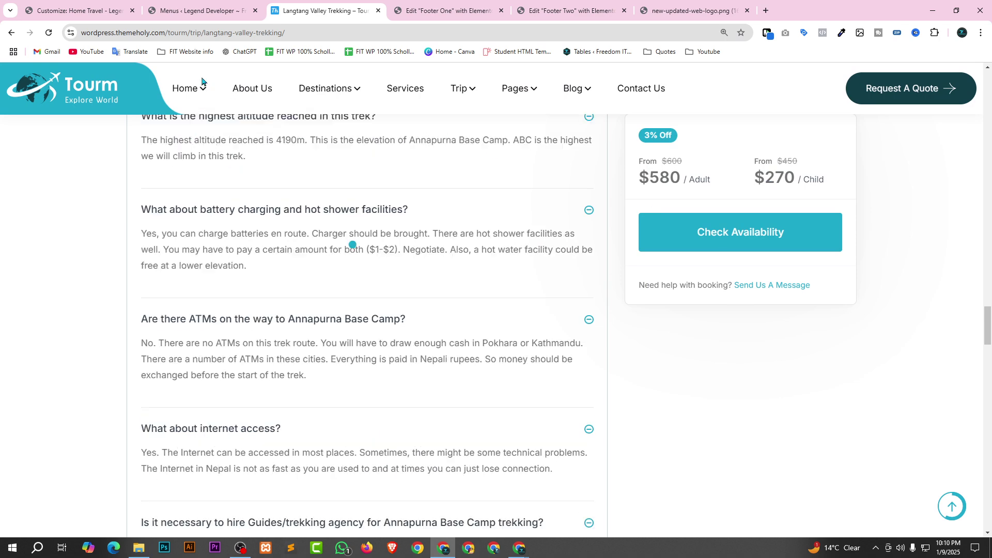
click(11, 32)
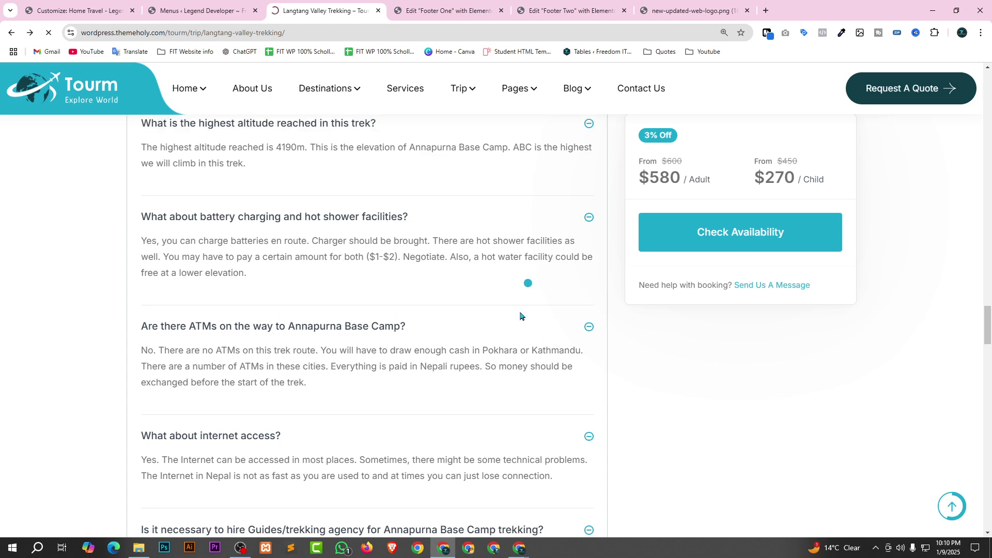
scroll(292, 207, up, 5)
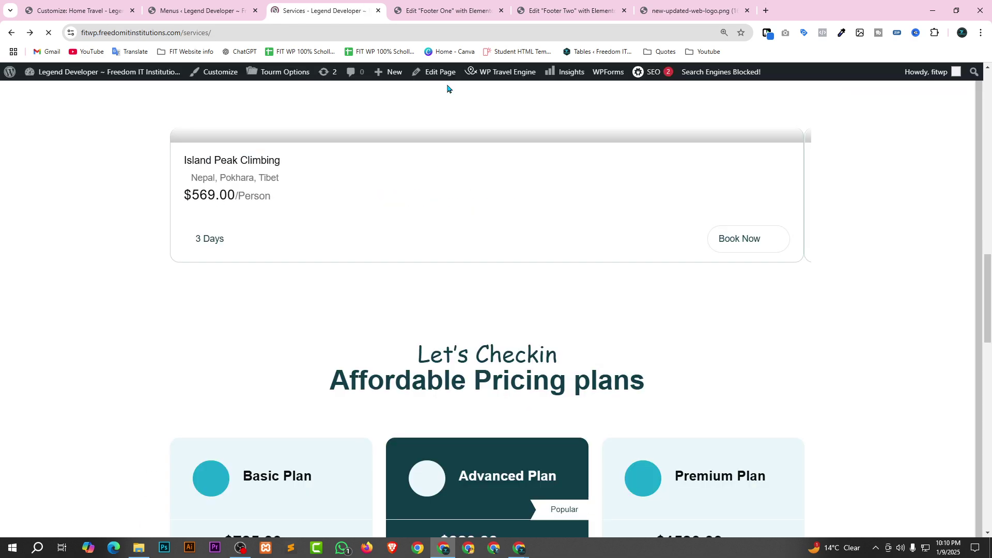
scroll(525, 215, up, 5)
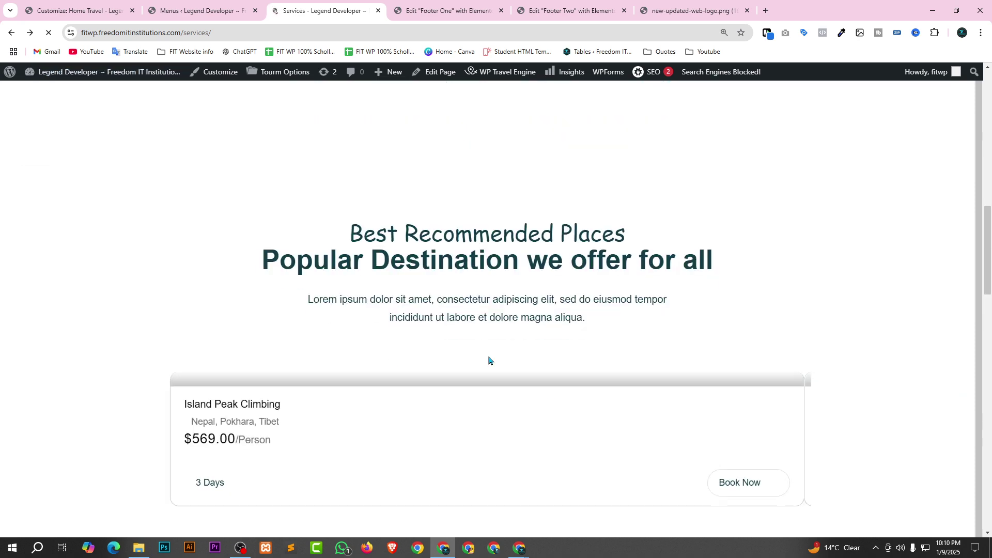
scroll(568, 367, up, 3)
scroll(620, 357, up, 10)
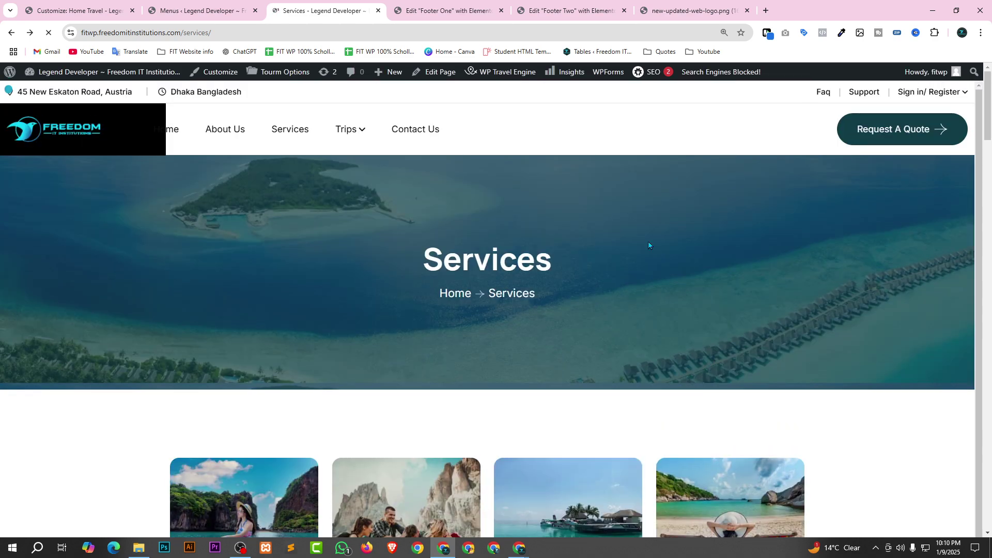
scroll(649, 243, down, 10)
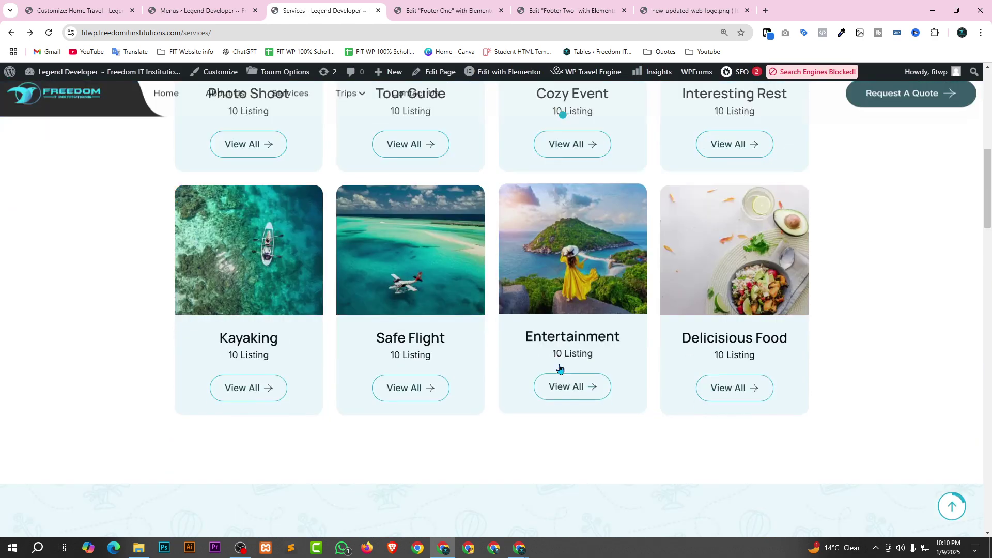
scroll(553, 367, down, 6)
scroll(540, 363, down, 4)
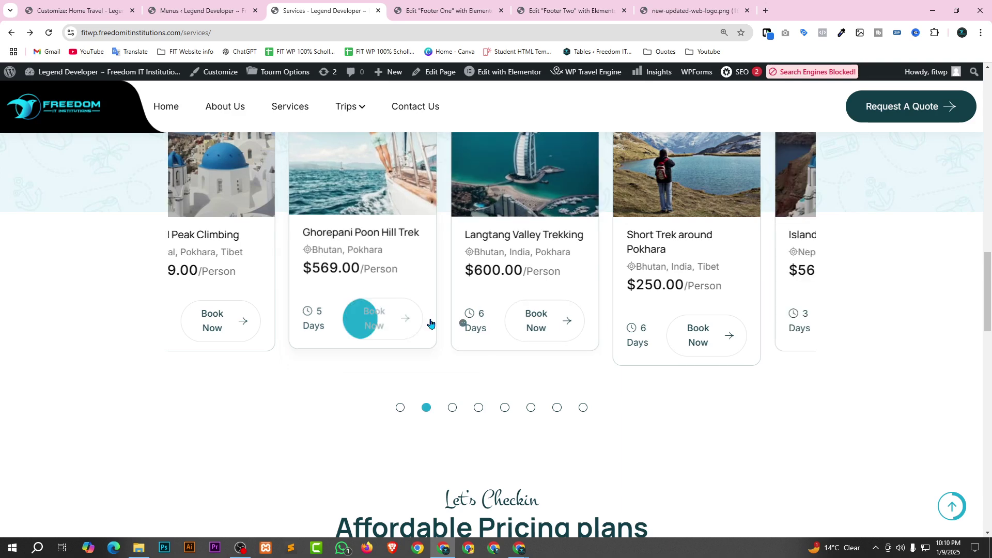
scroll(430, 323, up, 2)
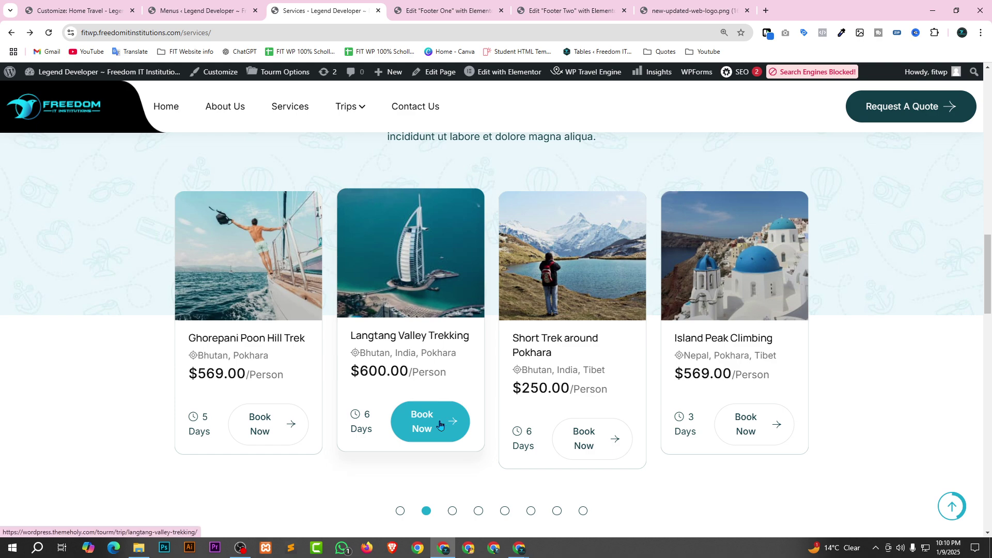
click(440, 425)
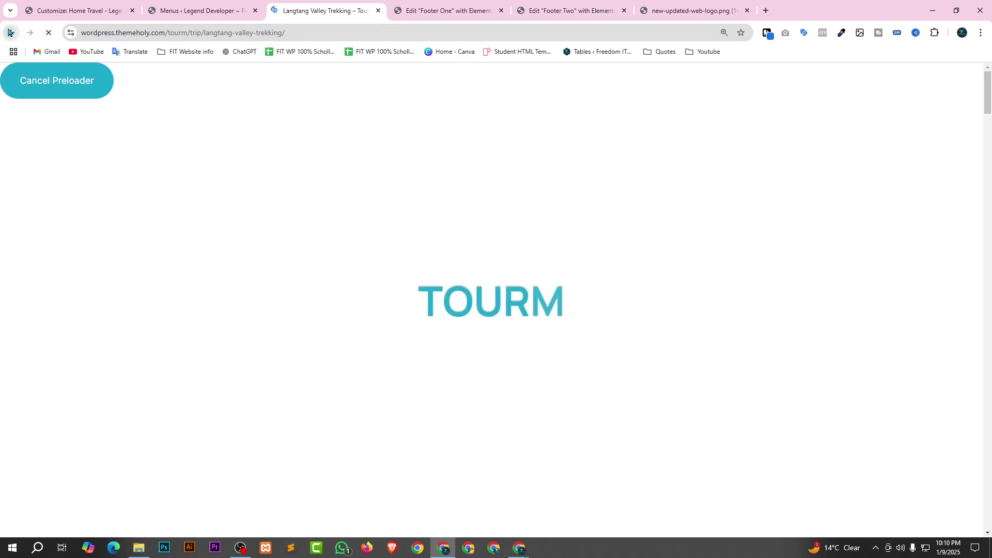
key(alt+Left)
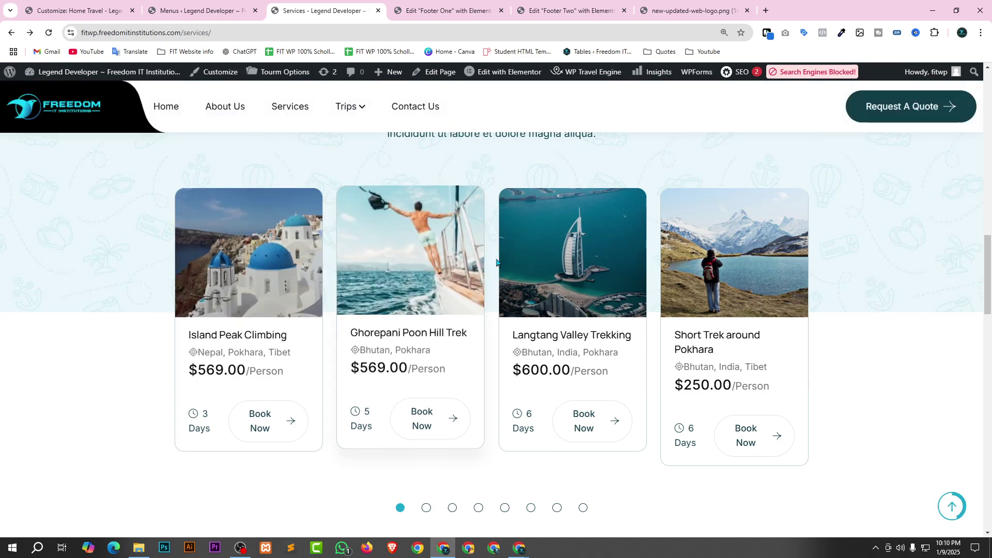
scroll(454, 268, down, 2)
scroll(429, 331, up, 3)
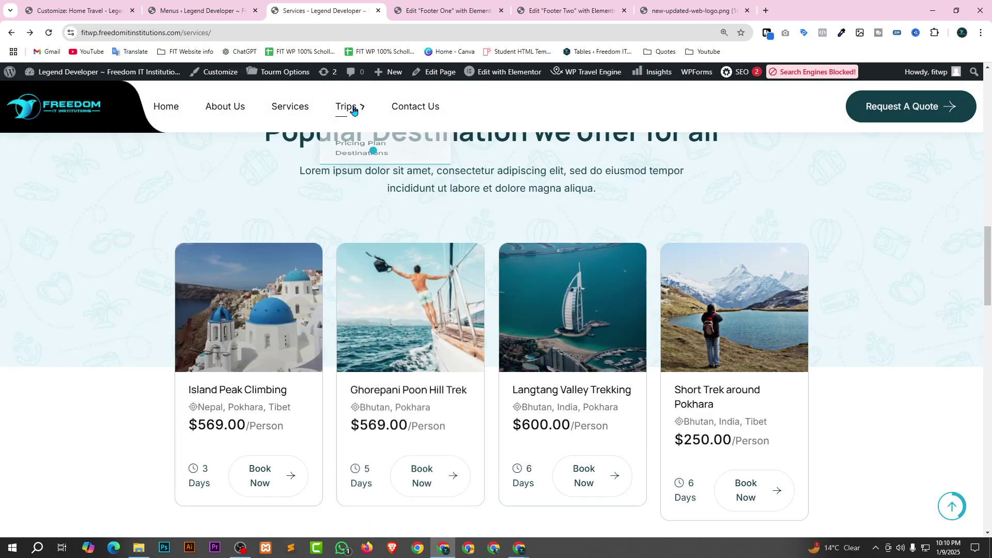
Open Destinations and Pricing Plan from the Trips menu in new tabs and view Destinations.
mouse_move(348, 106)
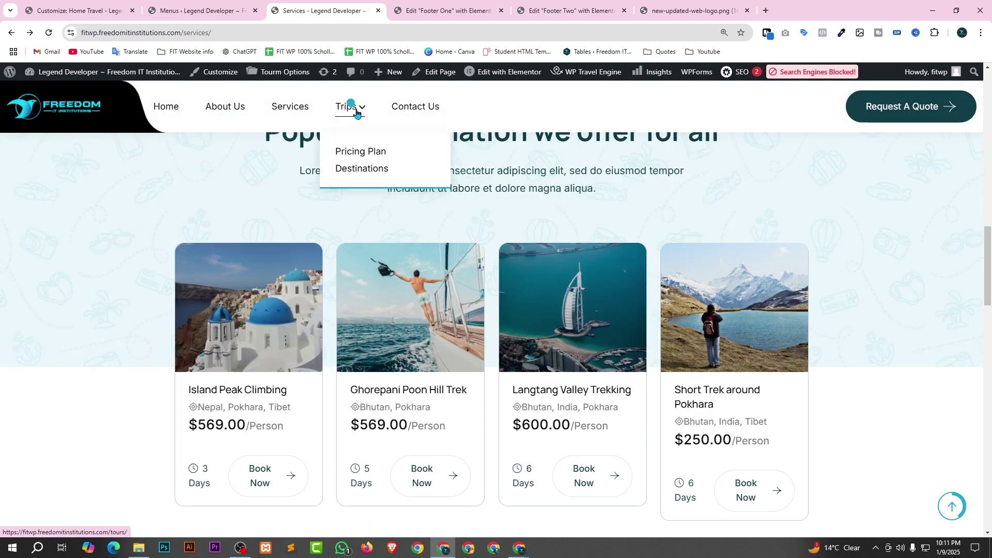
right_click(357, 174)
click(384, 181)
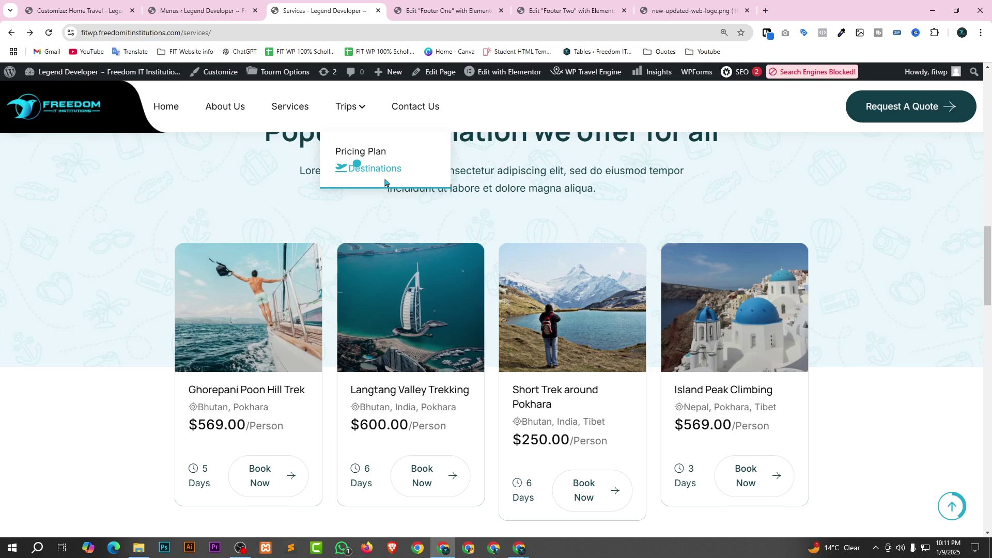
middle_click(367, 155)
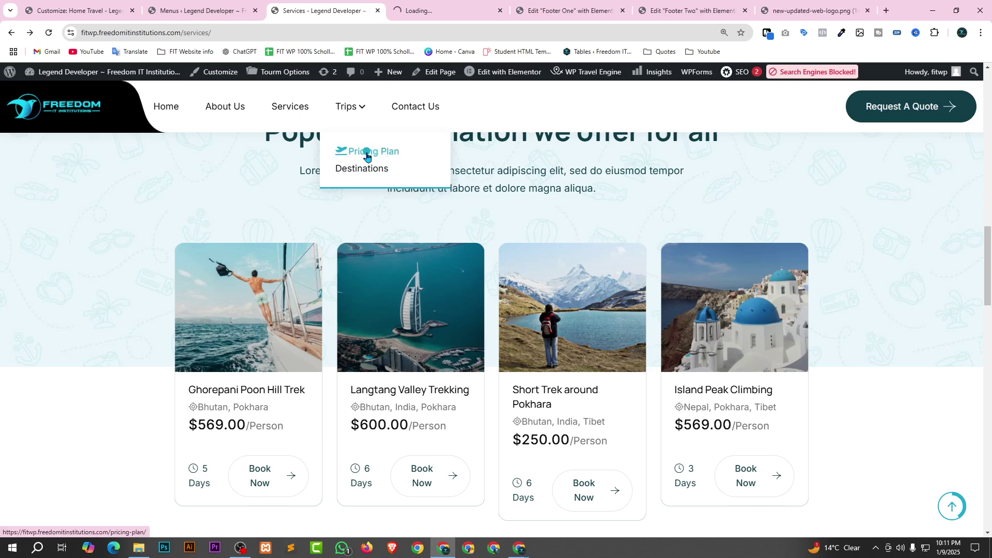
middle_click(394, 167)
click(399, 6)
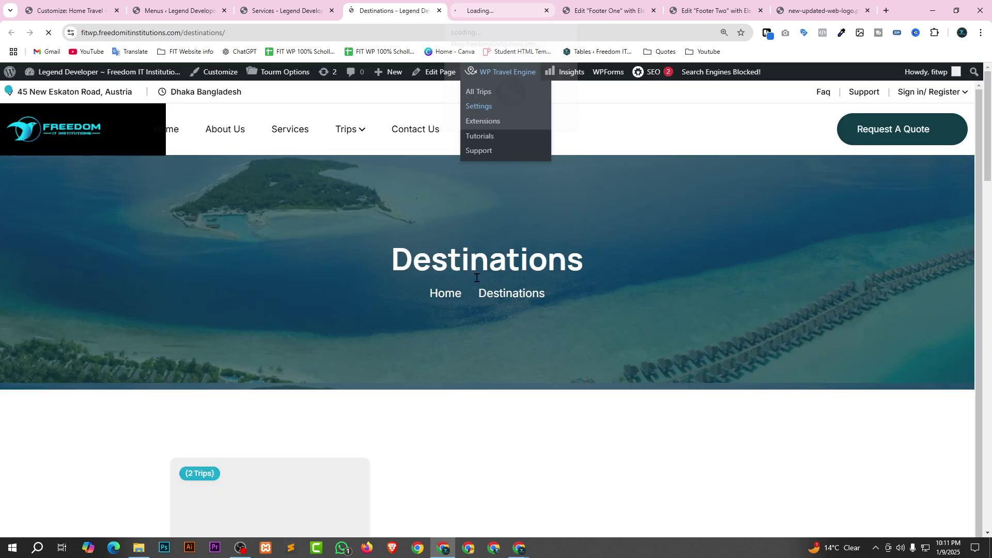
scroll(446, 312, down, 2)
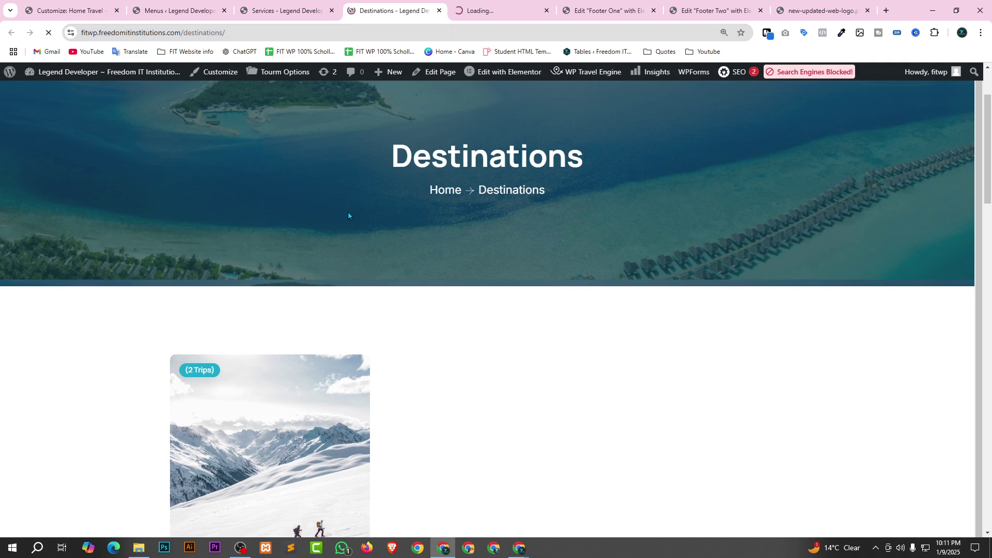
scroll(418, 203, down, 6)
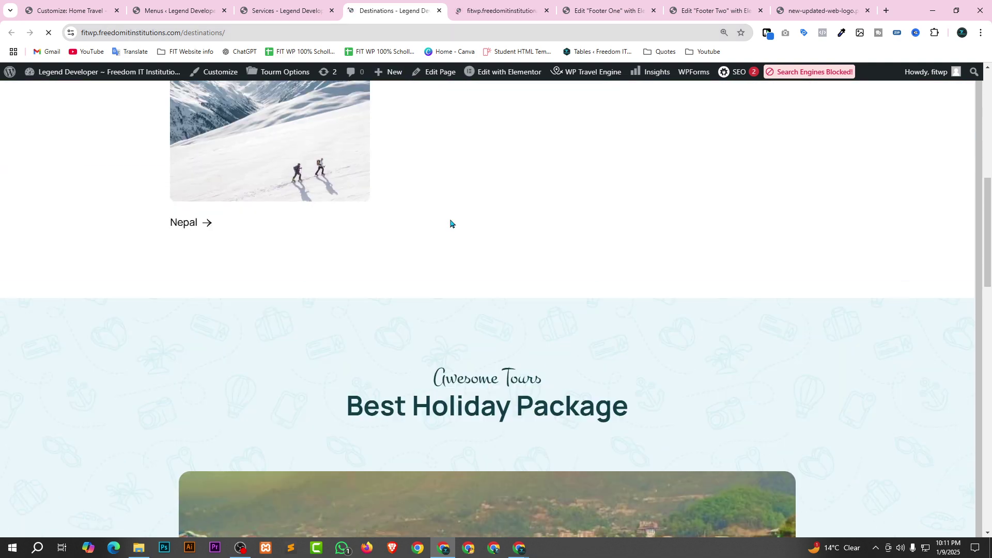
scroll(453, 220, down, 1)
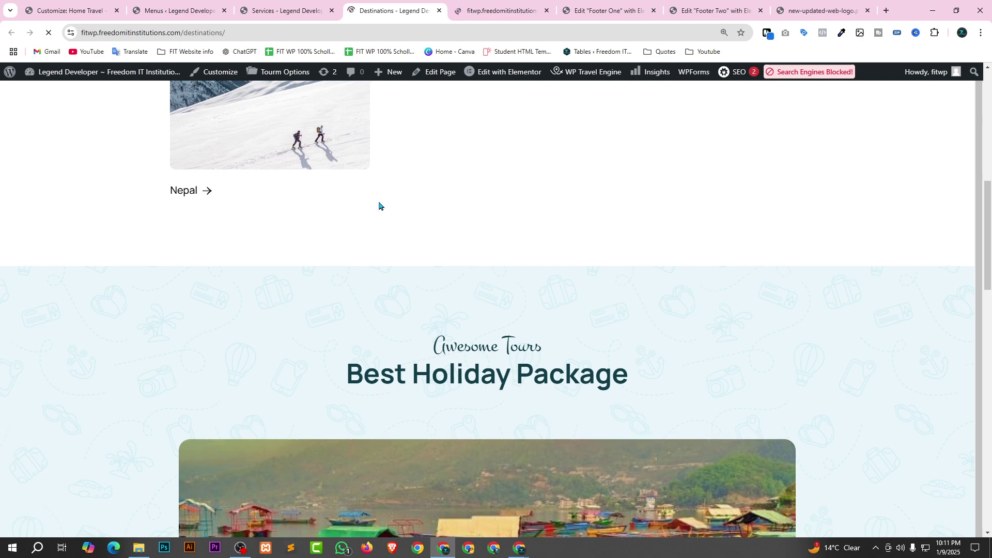
scroll(379, 206, down, 10)
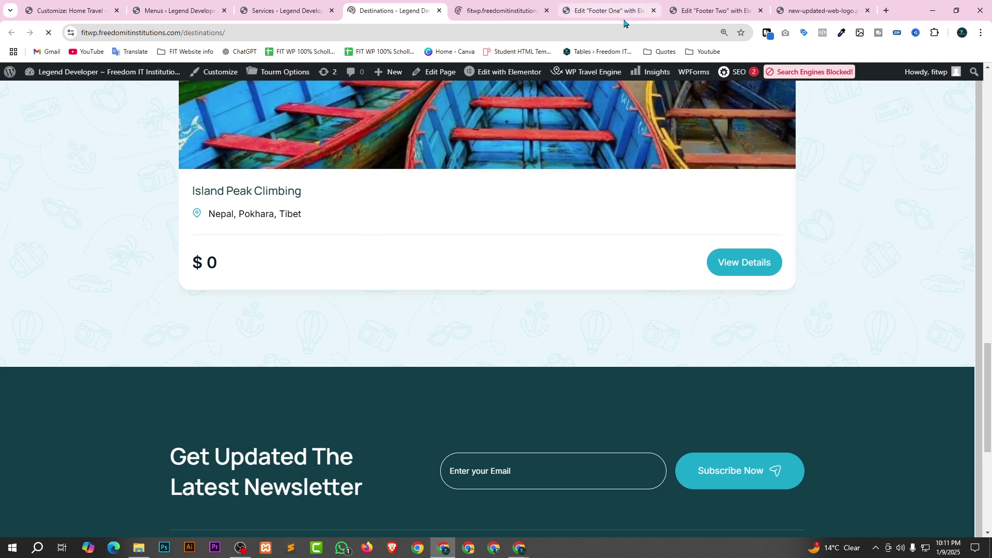
Close the Footer One, Footer Two and logo tabs, then return to the Destinations page.
click(641, 12)
click(655, 13)
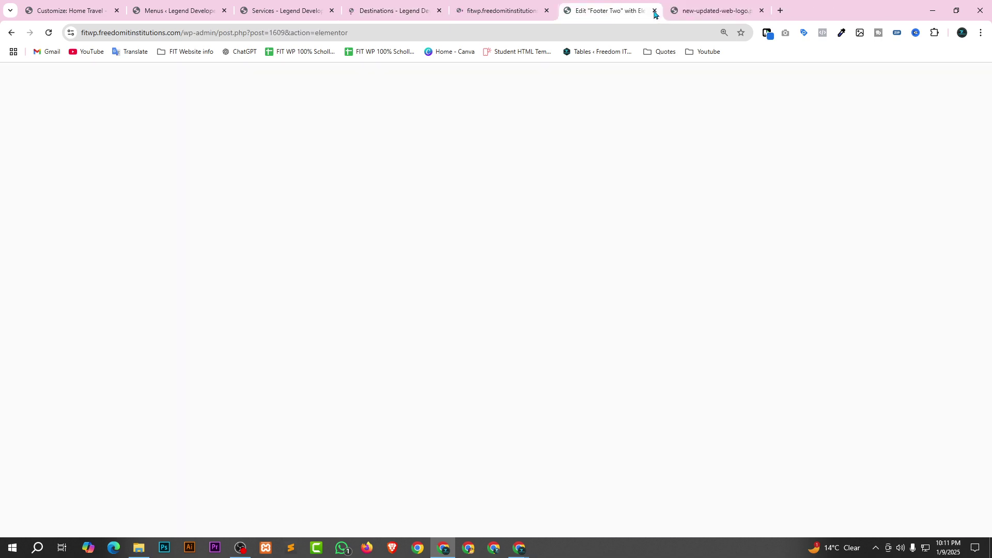
click(654, 12)
click(655, 13)
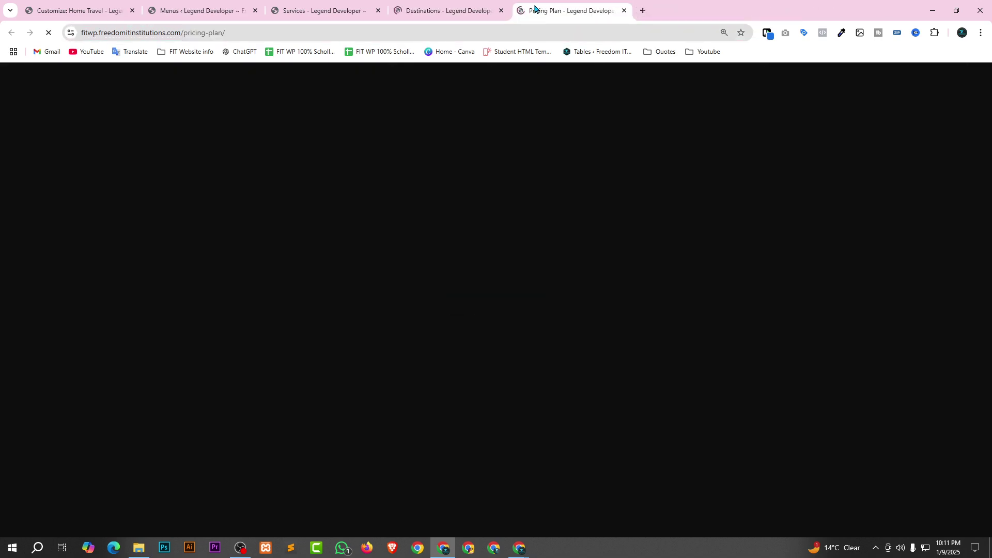
click(459, 11)
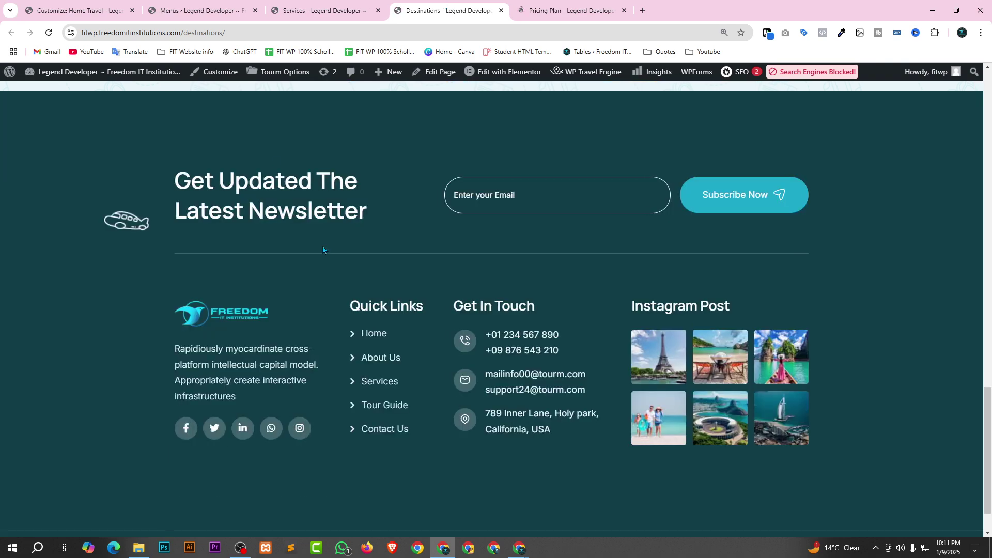
scroll(316, 256, up, 10)
scroll(348, 261, up, 3)
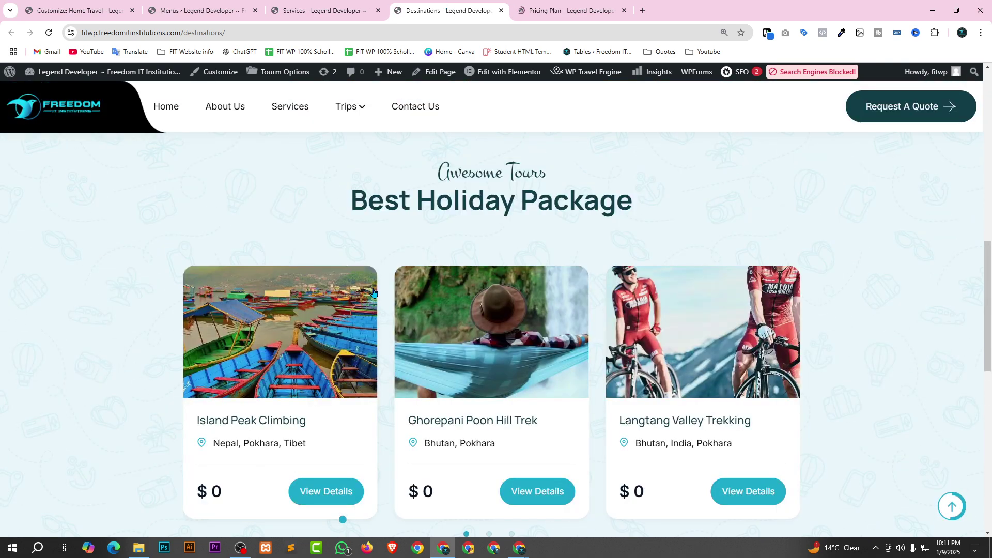
scroll(509, 314, up, 5)
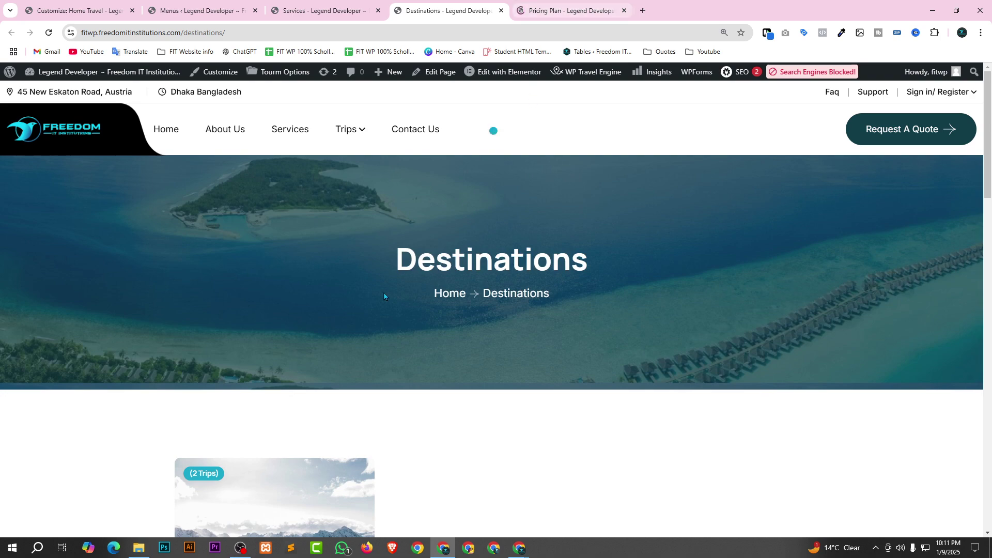
scroll(383, 292, down, 10)
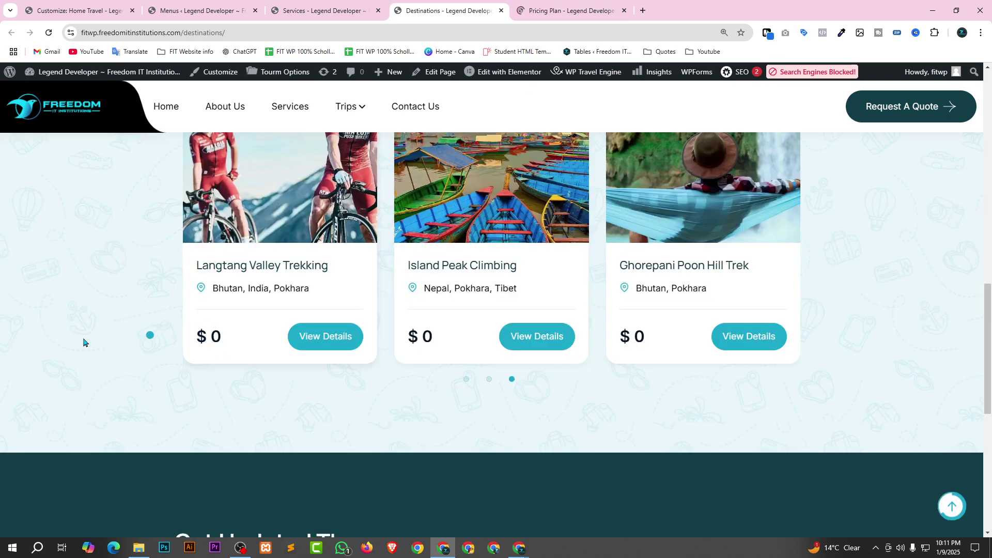
Switch to the Pricing Plan page and select the Basic plan's Room Service Fees line.
click(568, 11)
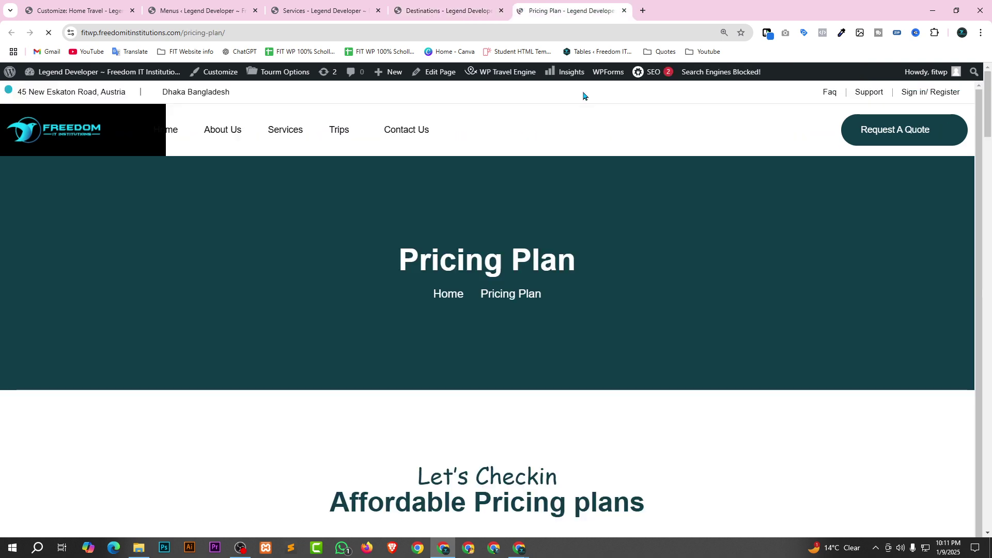
scroll(446, 238, down, 5)
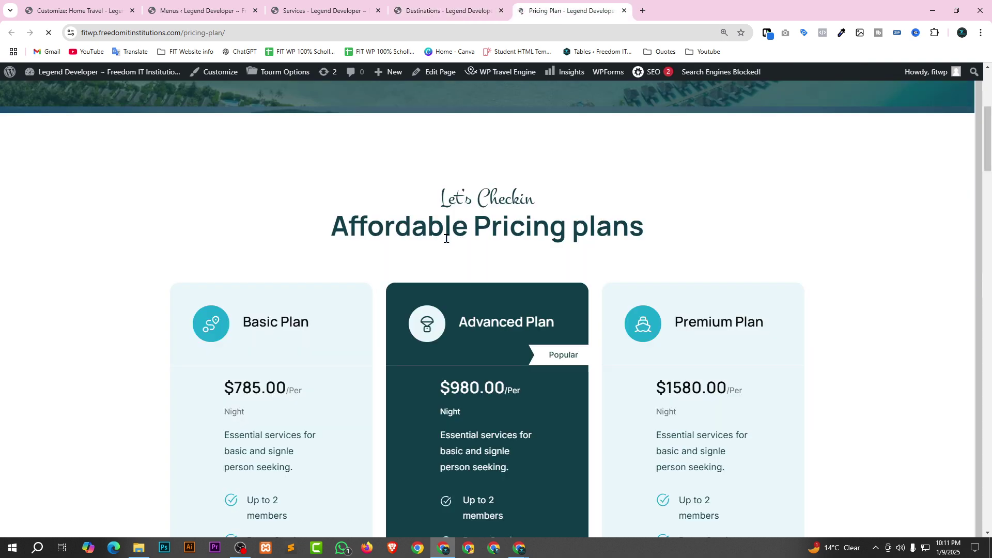
scroll(446, 238, down, 8)
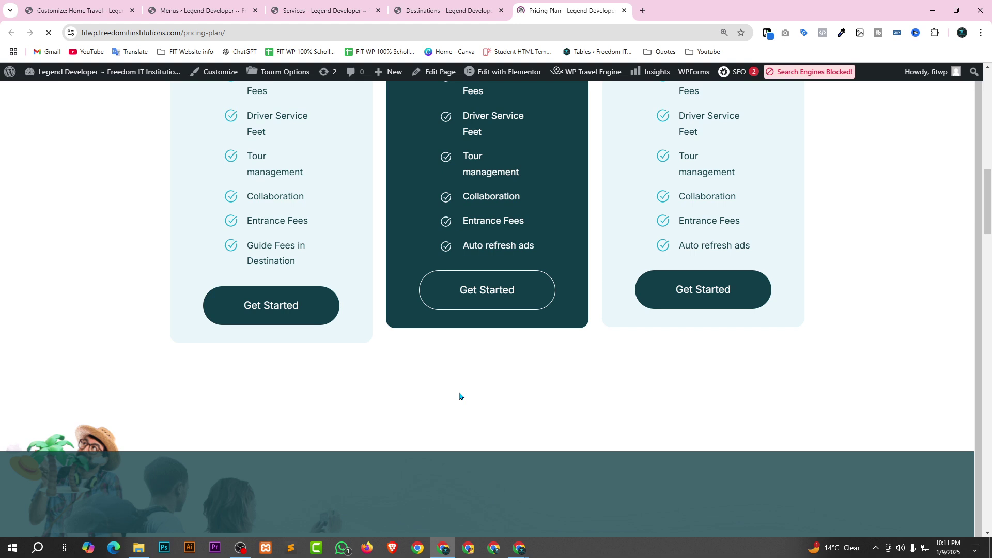
scroll(459, 396, up, 5)
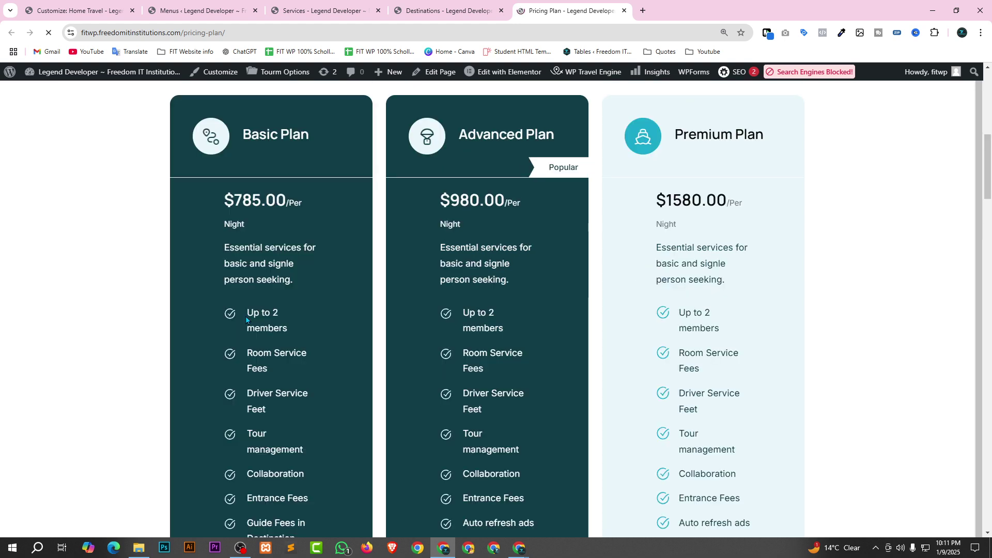
triple_click(267, 357)
scroll(563, 335, down, 3)
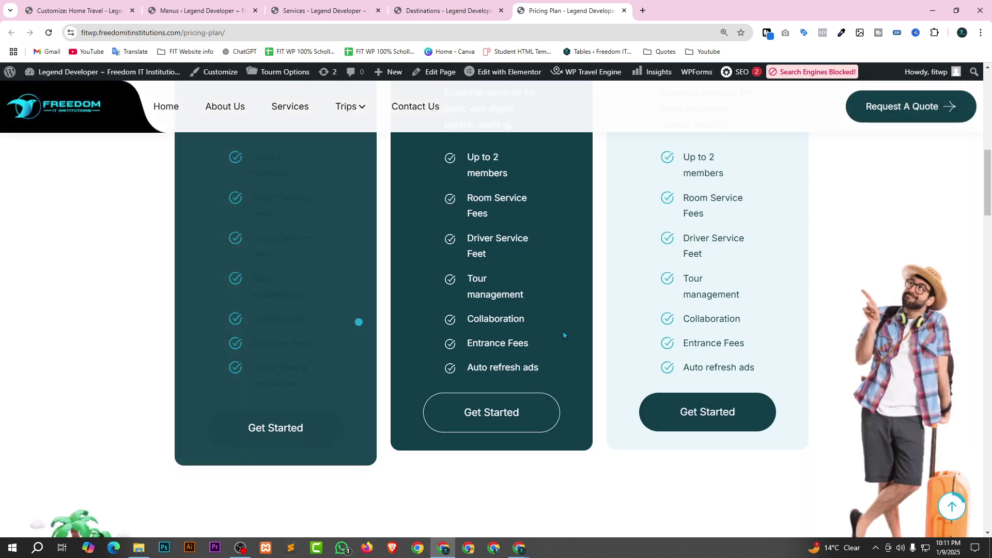
scroll(563, 335, up, 3)
scroll(647, 329, down, 4)
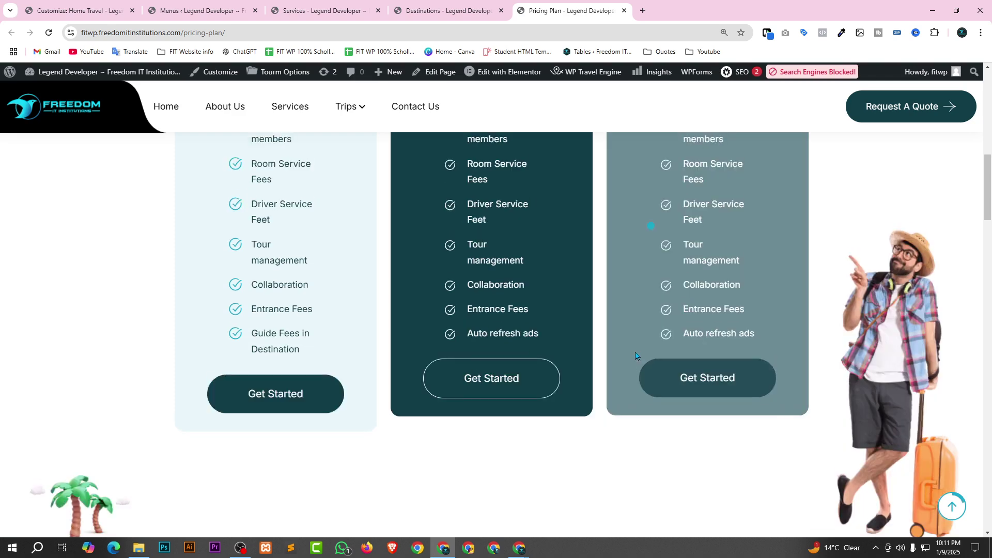
scroll(636, 355, up, 5)
Select the Premium plan's $1580.00/Per Night price, then clear the selection.
double_click(729, 252)
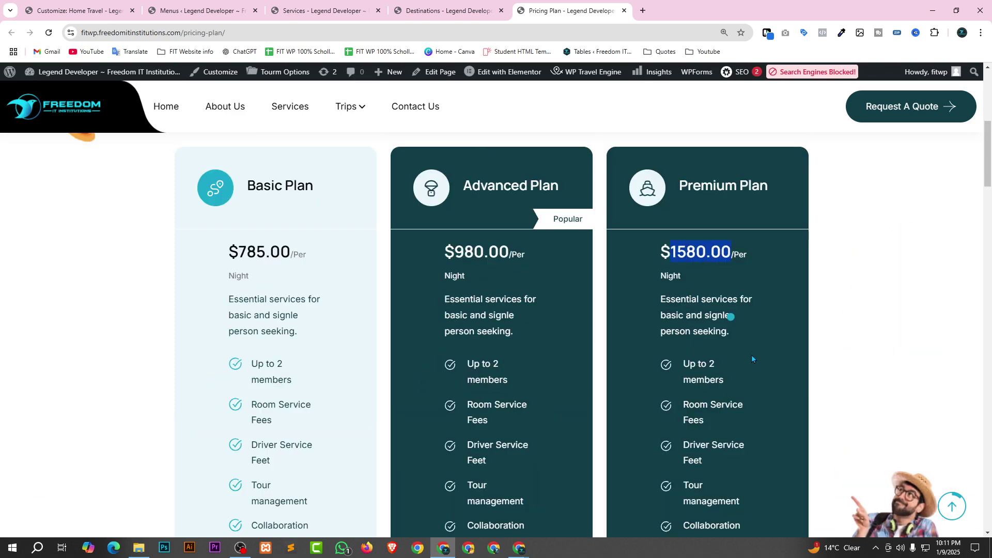
triple_click(655, 249)
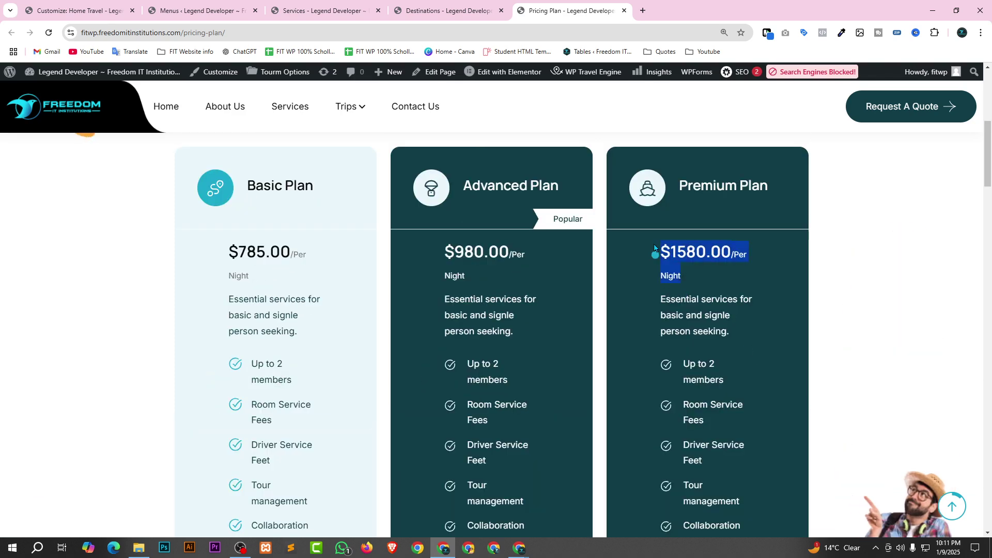
click(715, 267)
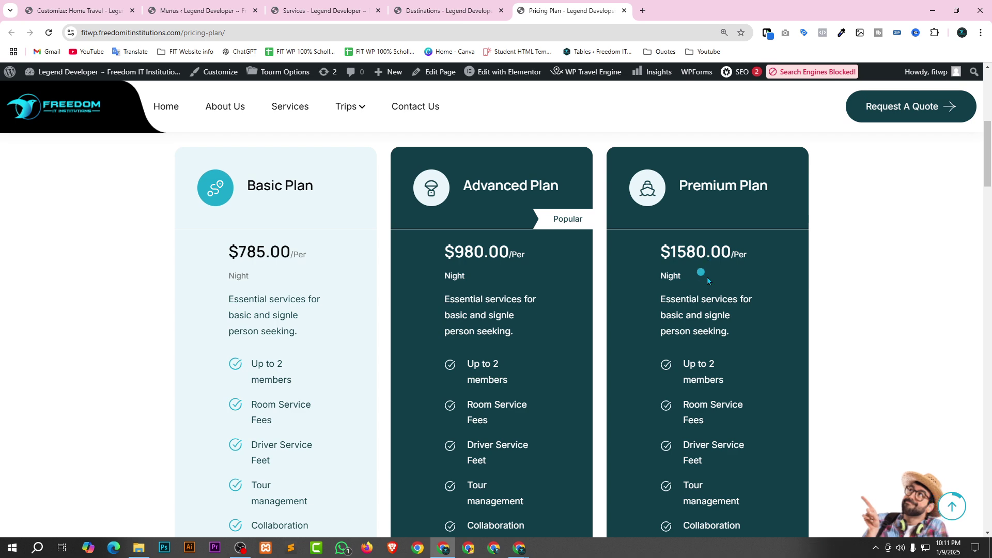
scroll(652, 199, down, 6)
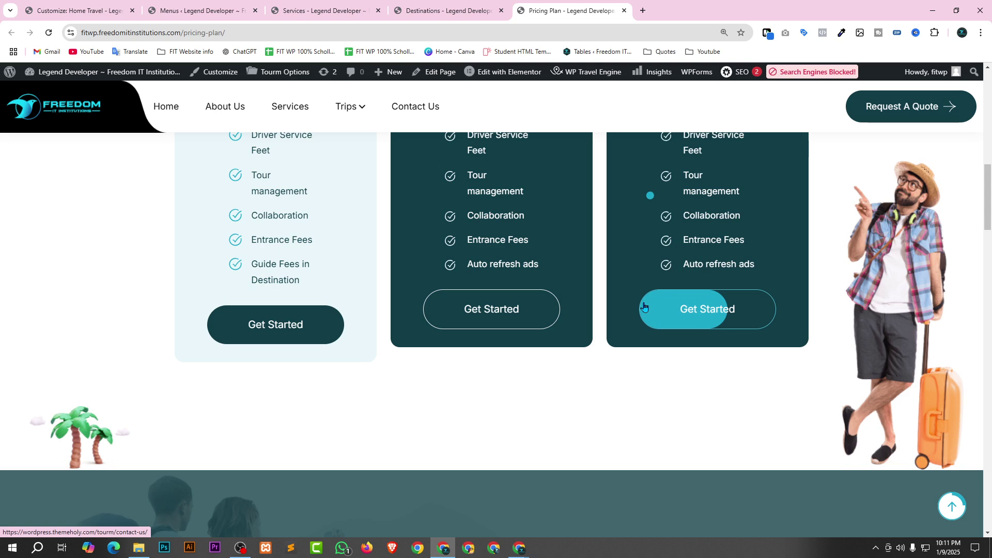
scroll(572, 382, up, 6)
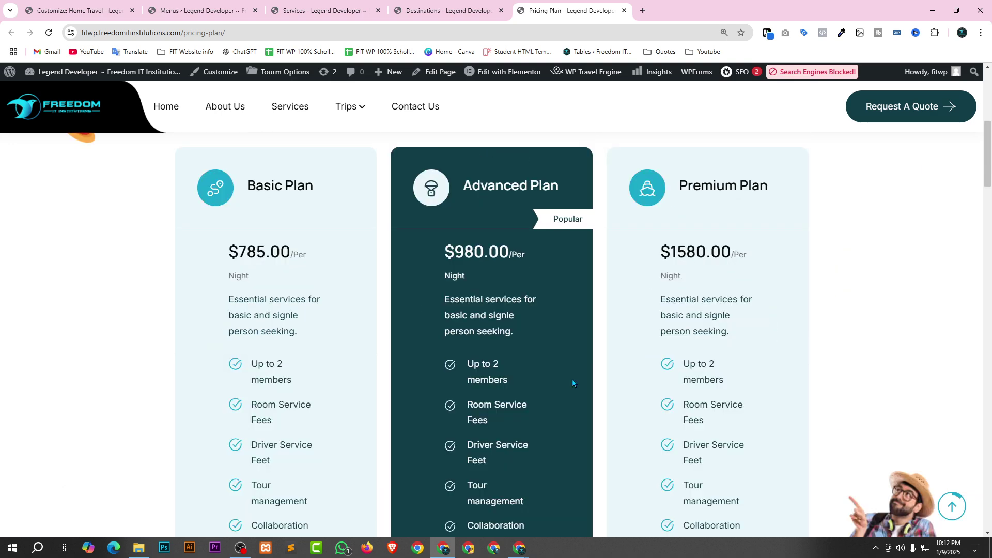
scroll(693, 238, up, 3)
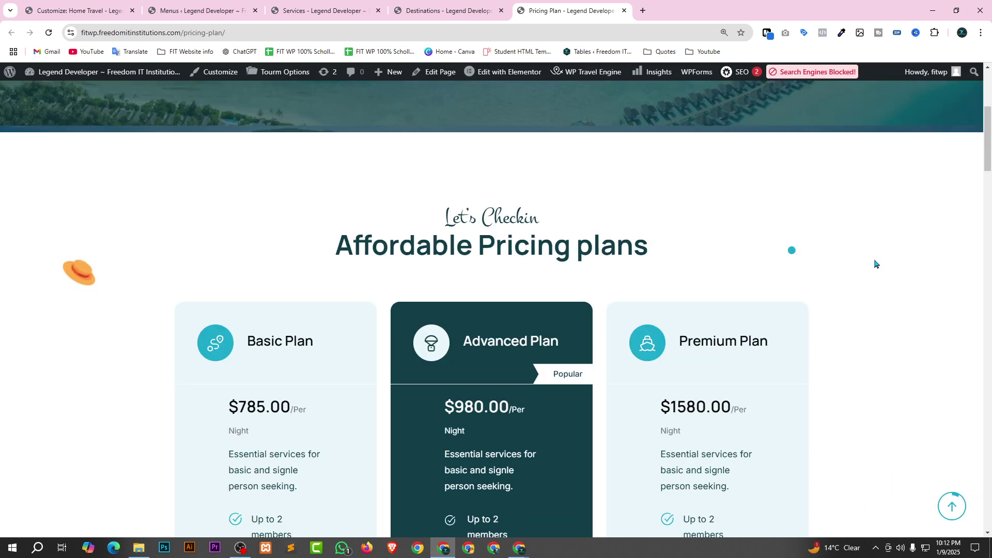
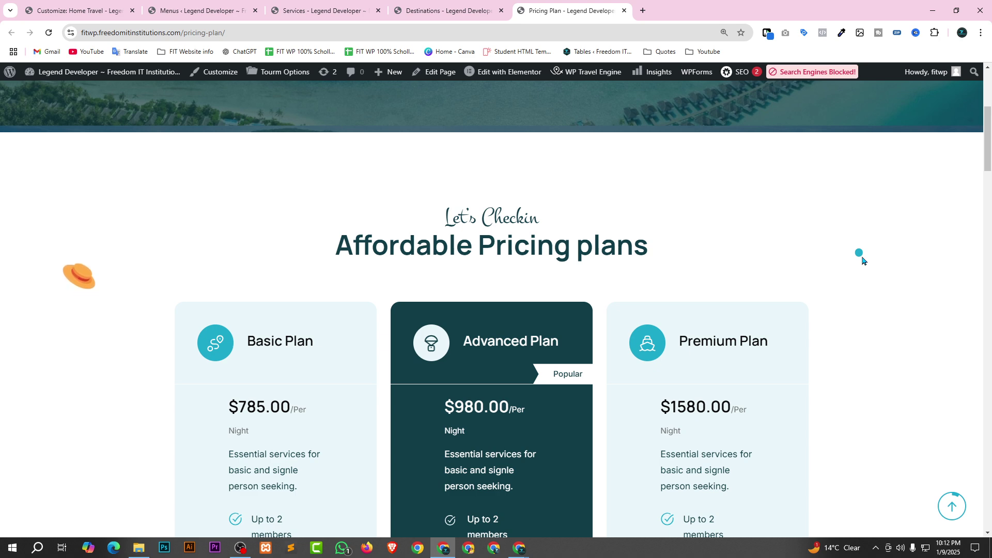
Check where the Pricing Plan's Get Started buttons lead, then return to the Pricing Plan page.
scroll(879, 269, down, 3)
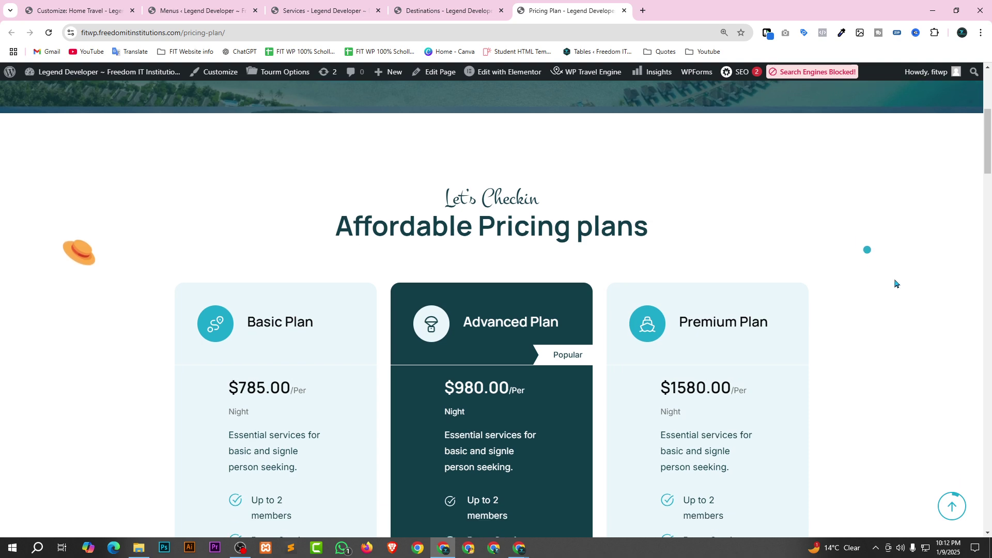
scroll(577, 184, down, 7)
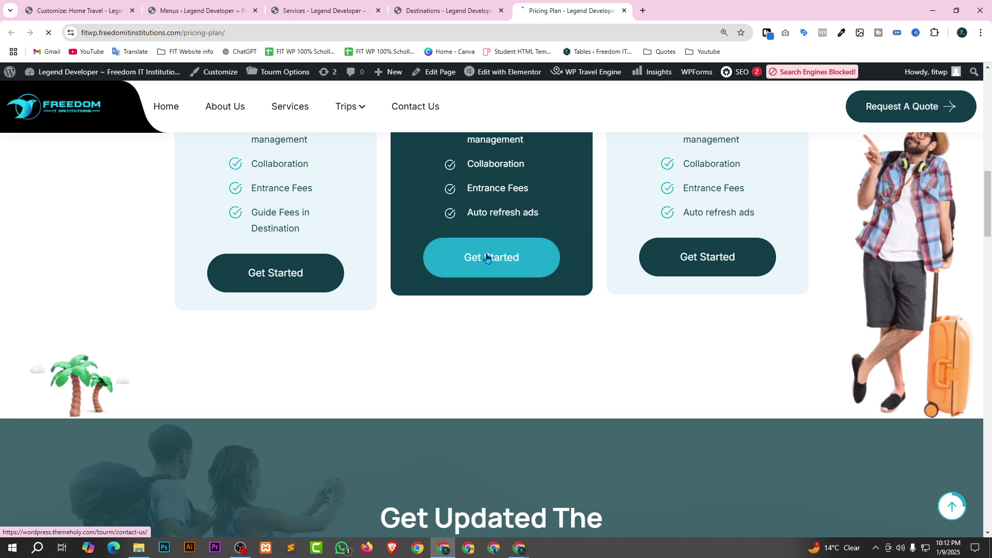
click(489, 257)
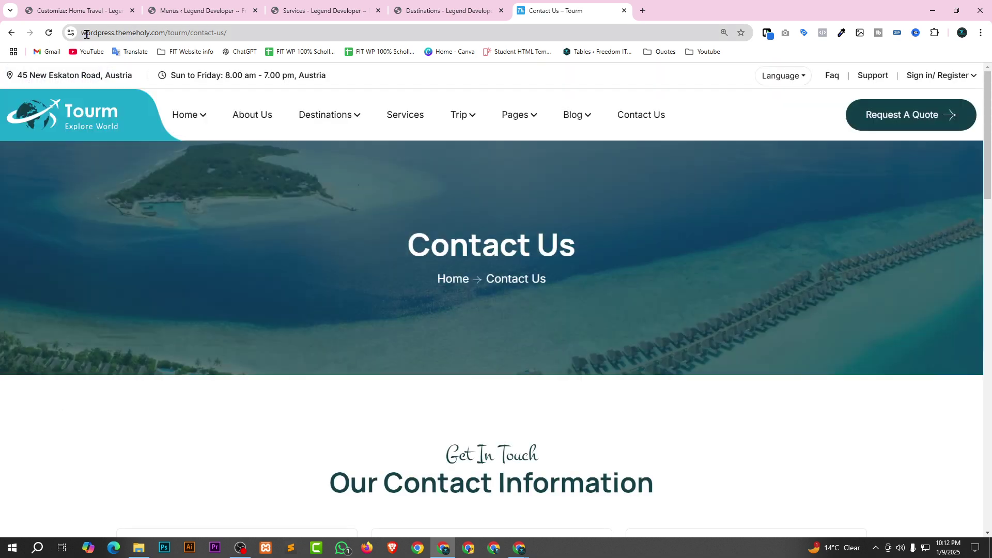
scroll(422, 372, down, 8)
scroll(547, 401, down, 4)
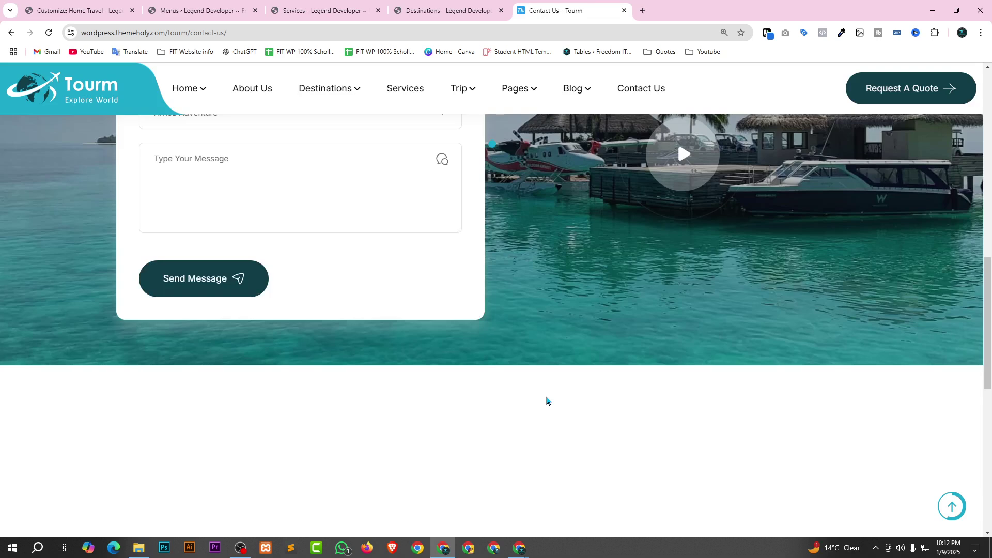
scroll(516, 403, up, 6)
scroll(509, 406, up, 7)
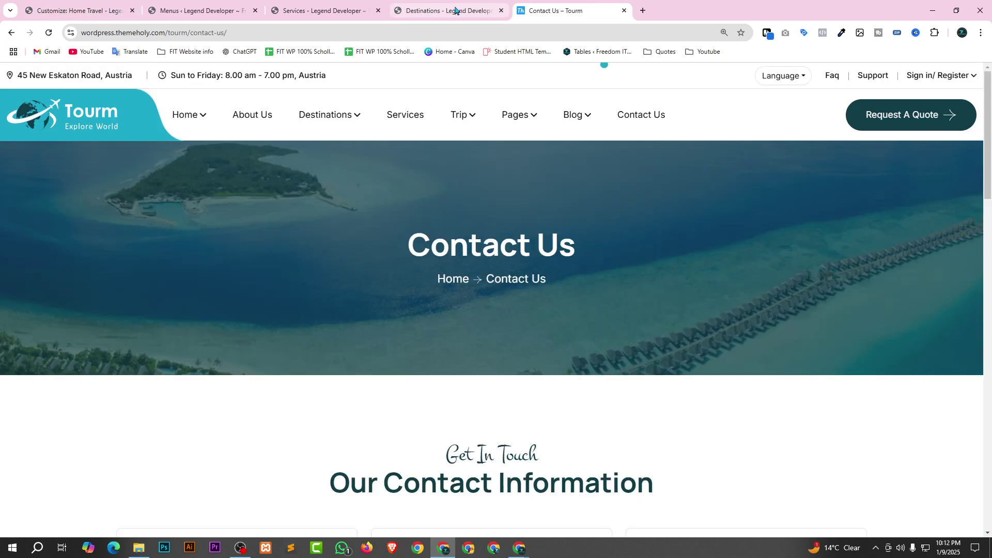
click(455, 11)
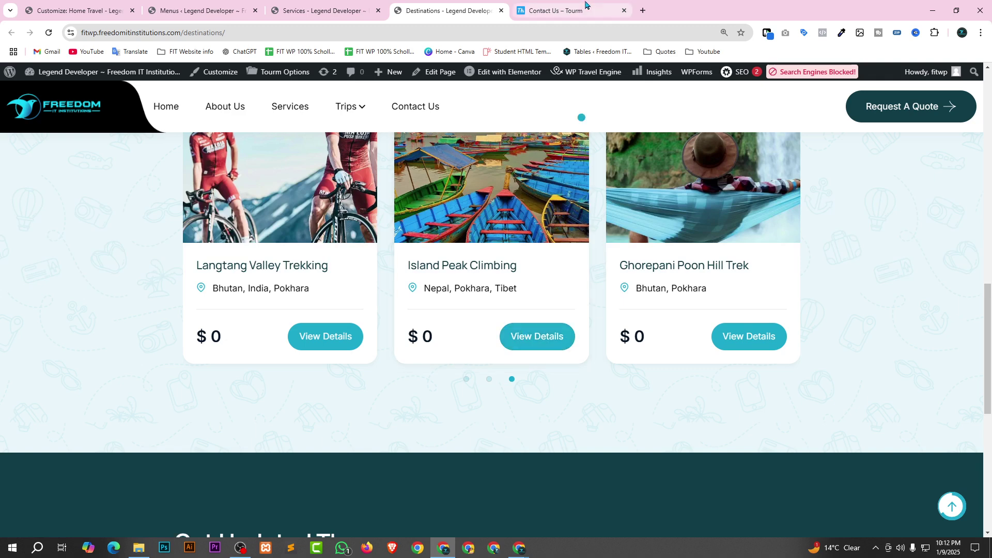
click(561, 11)
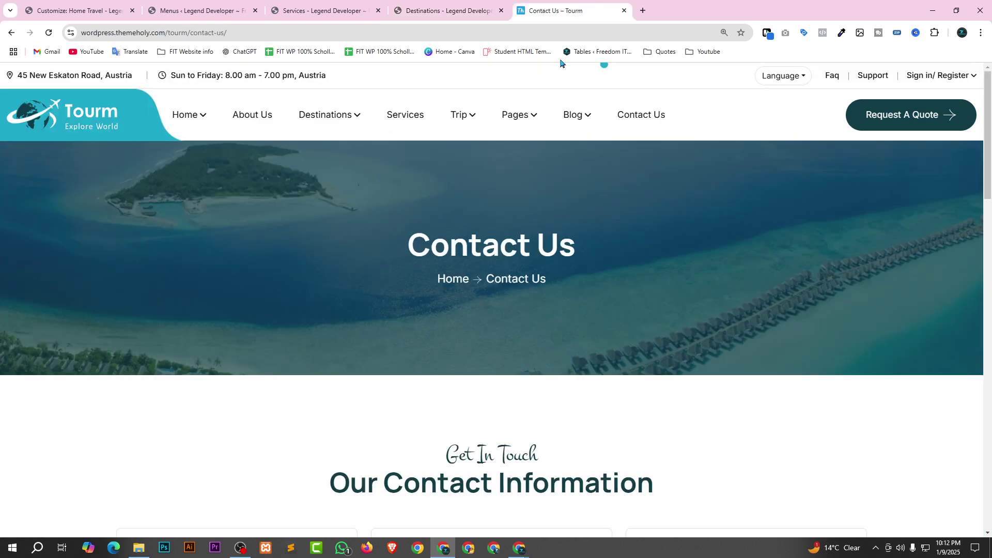
click(12, 33)
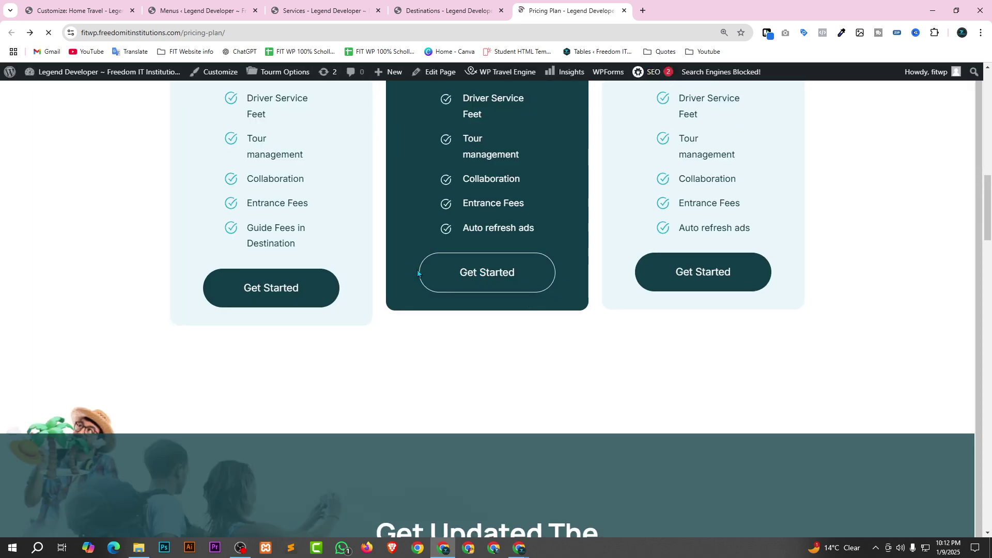
scroll(511, 294, up, 10)
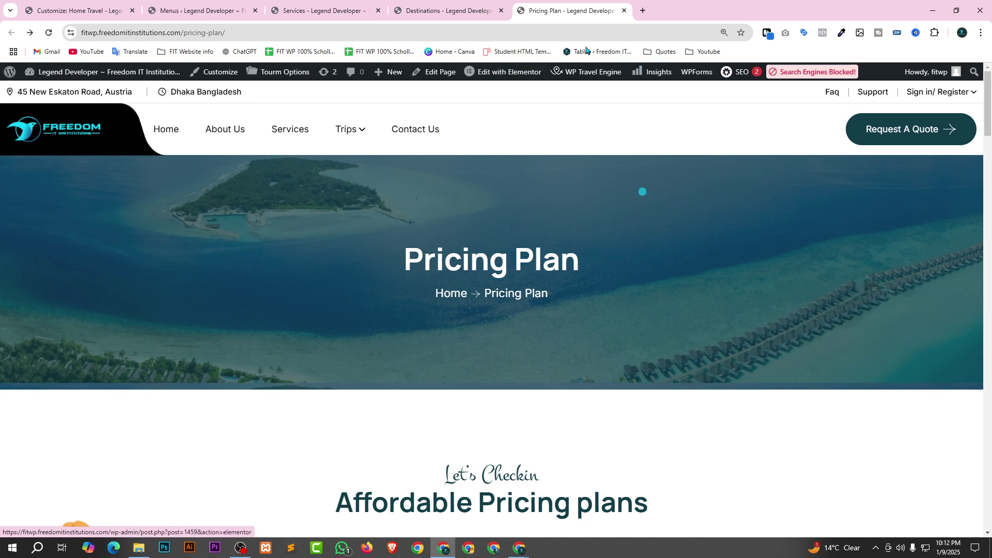
Edit the Pricing Plan page in Elementor and expand the Price Box's Basic Plan item.
click(509, 73)
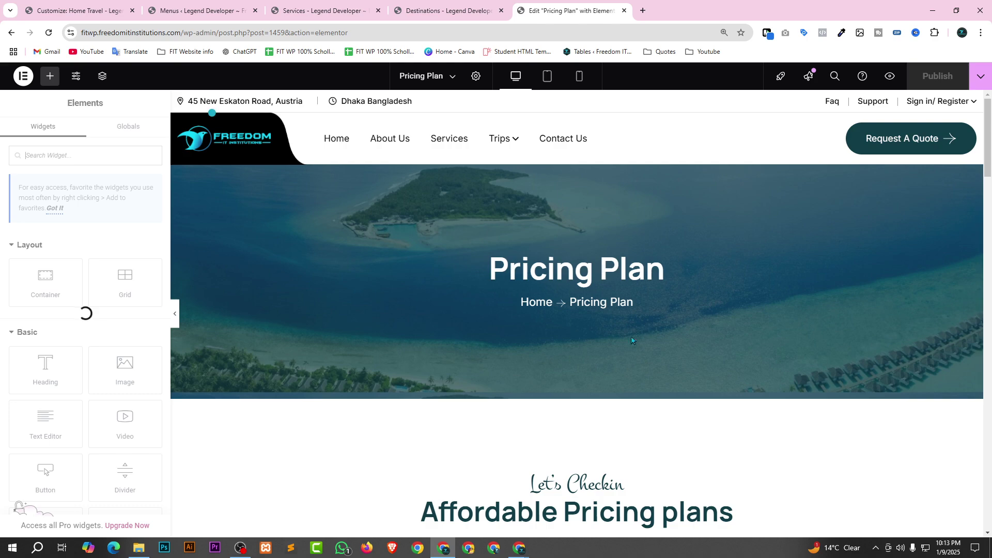
scroll(700, 362, down, 5)
scroll(672, 367, down, 9)
scroll(639, 406, up, 13)
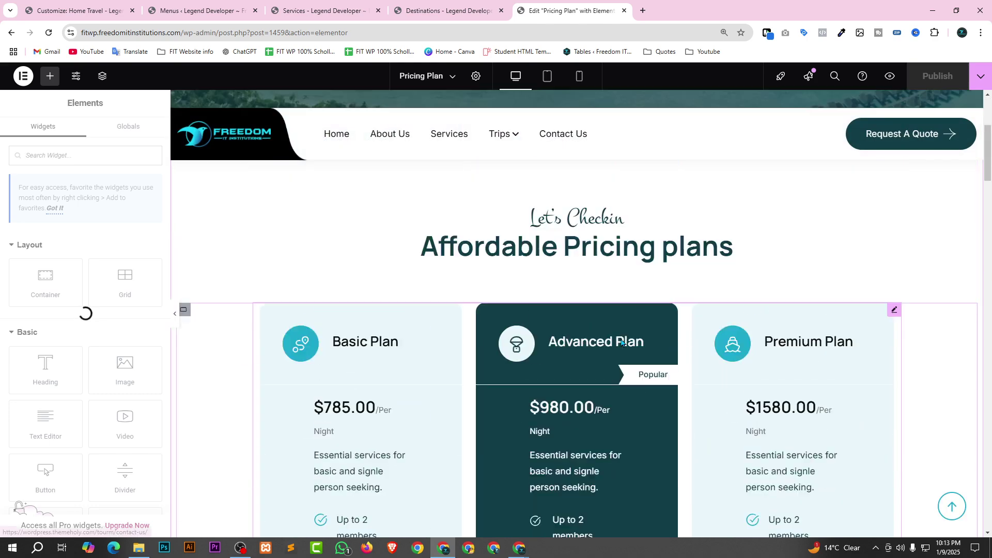
scroll(640, 408, down, 7)
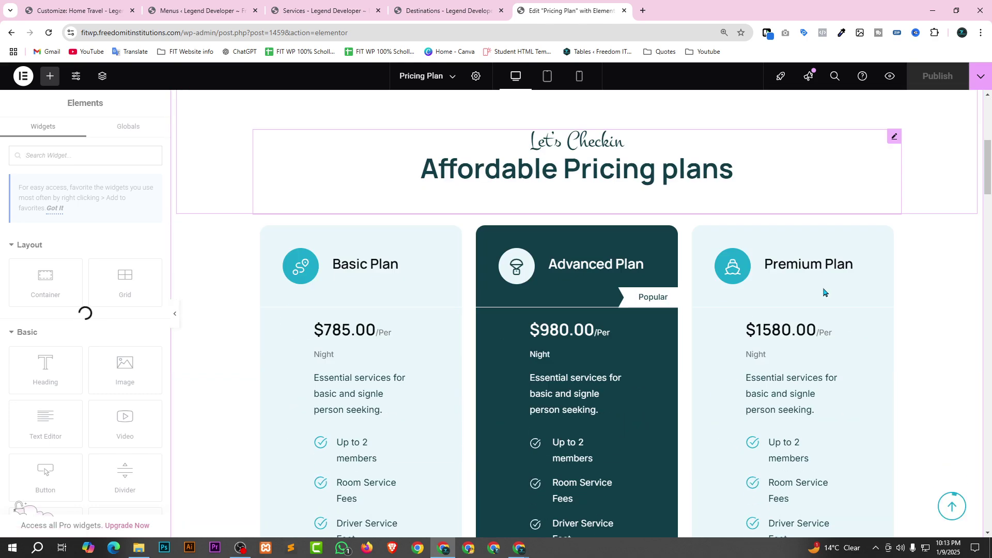
scroll(645, 261, down, 1)
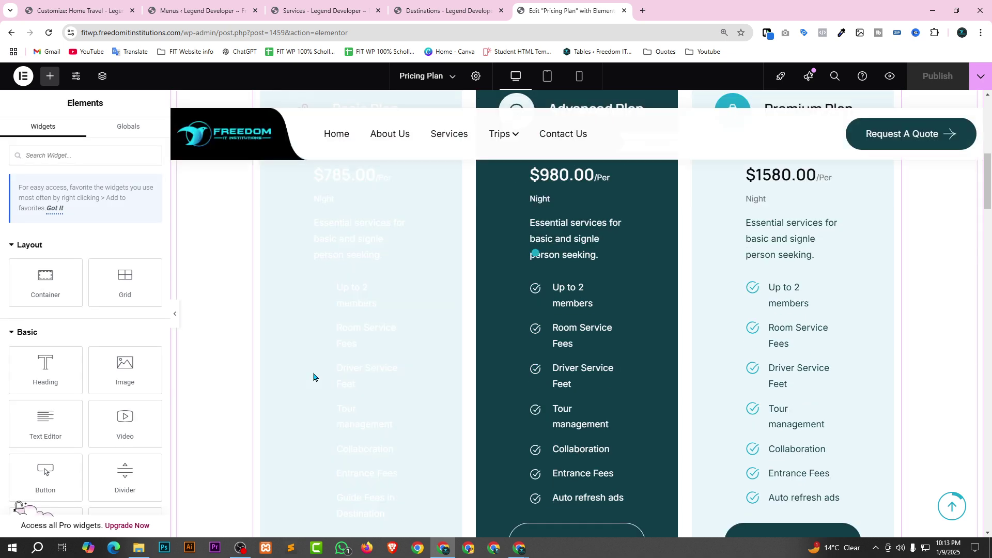
scroll(313, 377, up, 3)
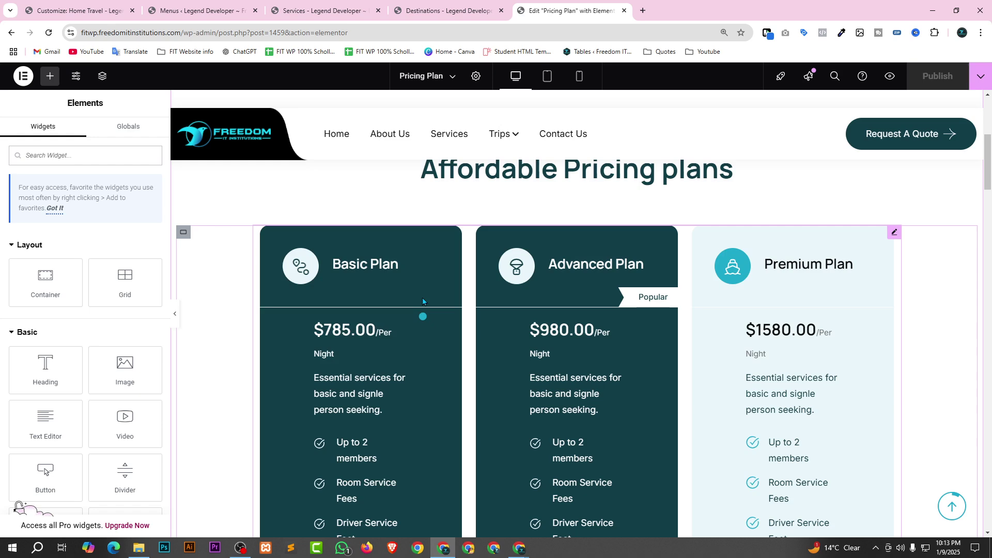
click(894, 232)
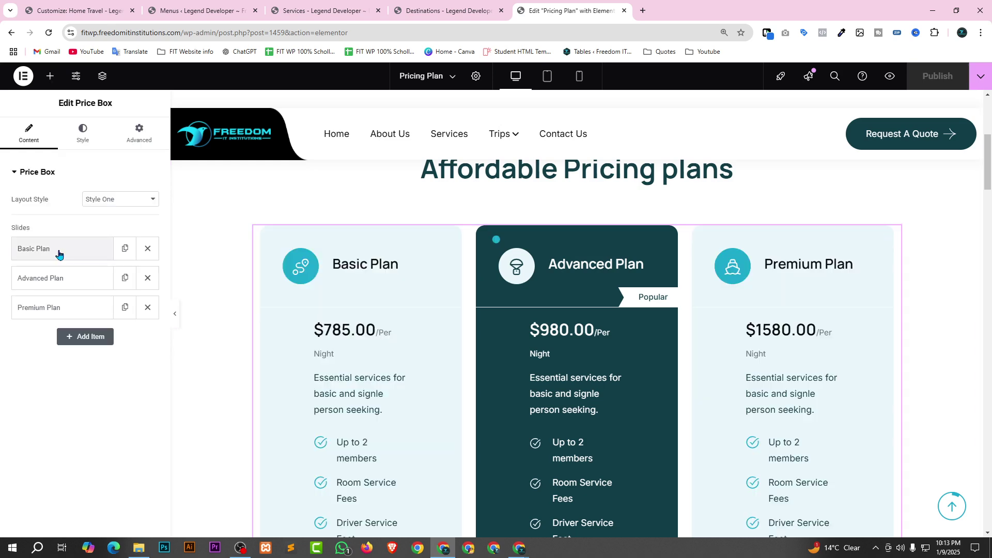
drag(58, 253, 50, 257)
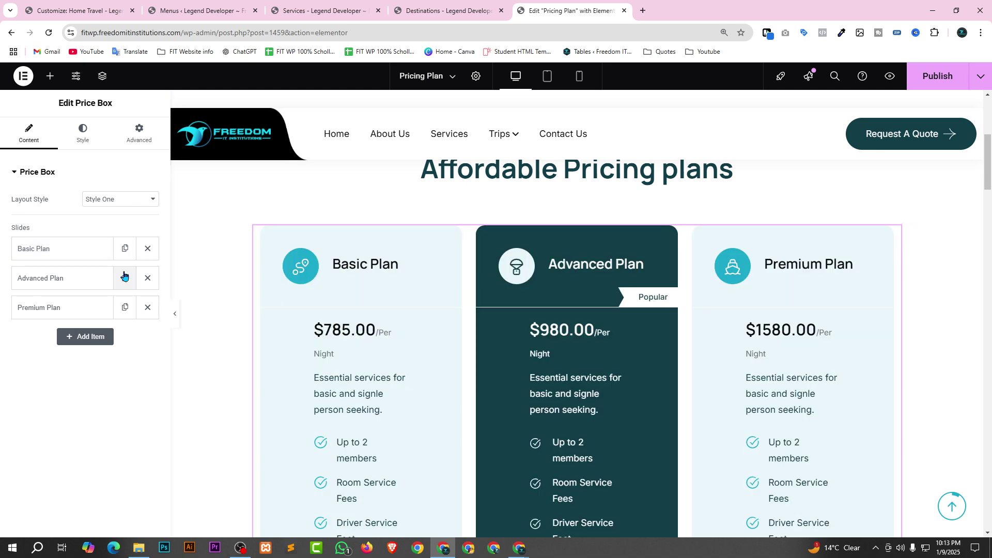
click(65, 252)
Copy the site's own Contact Us page address.
scroll(62, 279, down, 3)
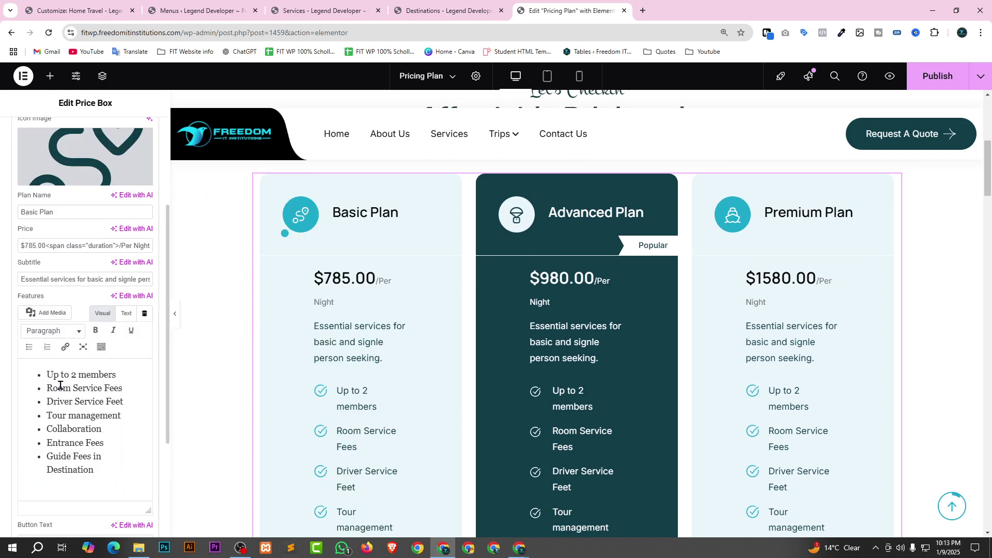
scroll(59, 314, down, 1)
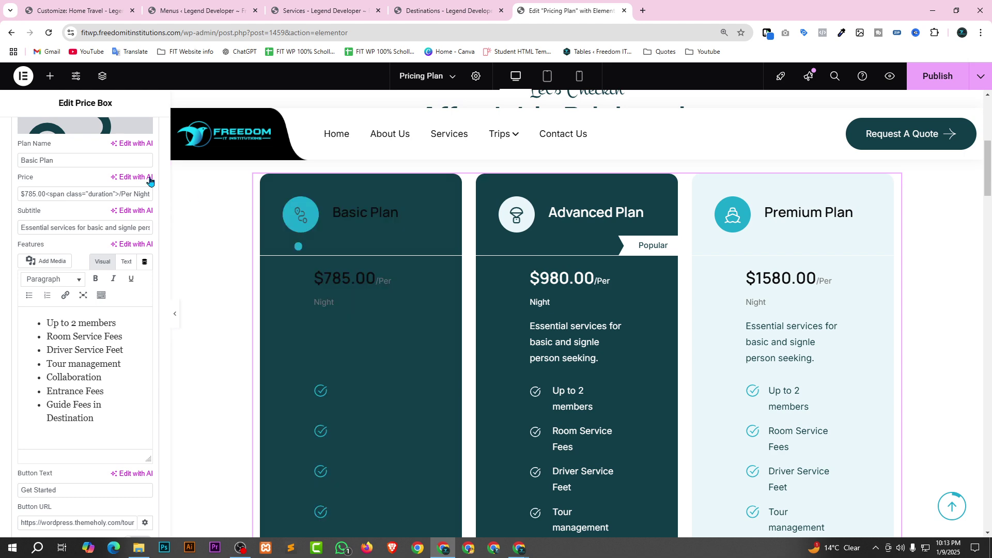
scroll(70, 286, down, 1)
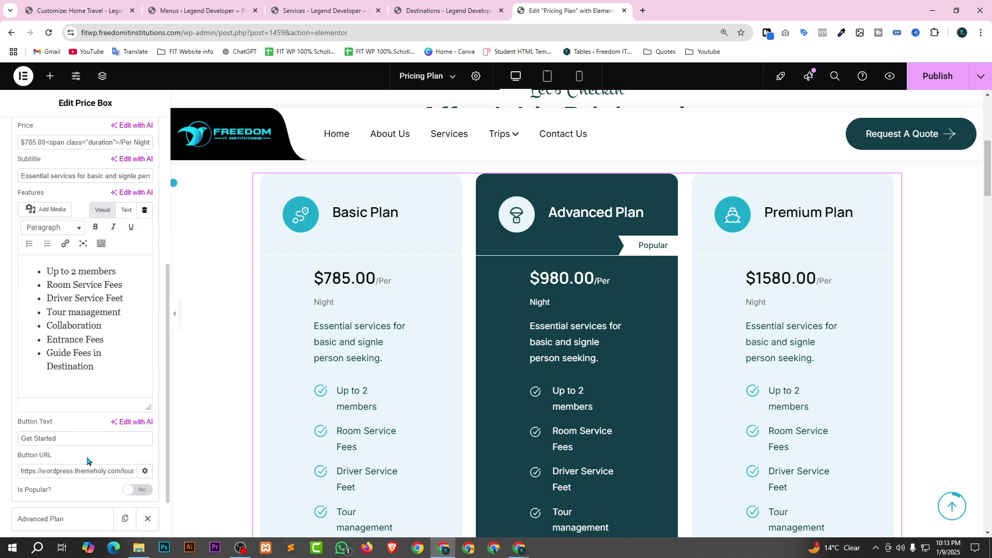
click(446, 10)
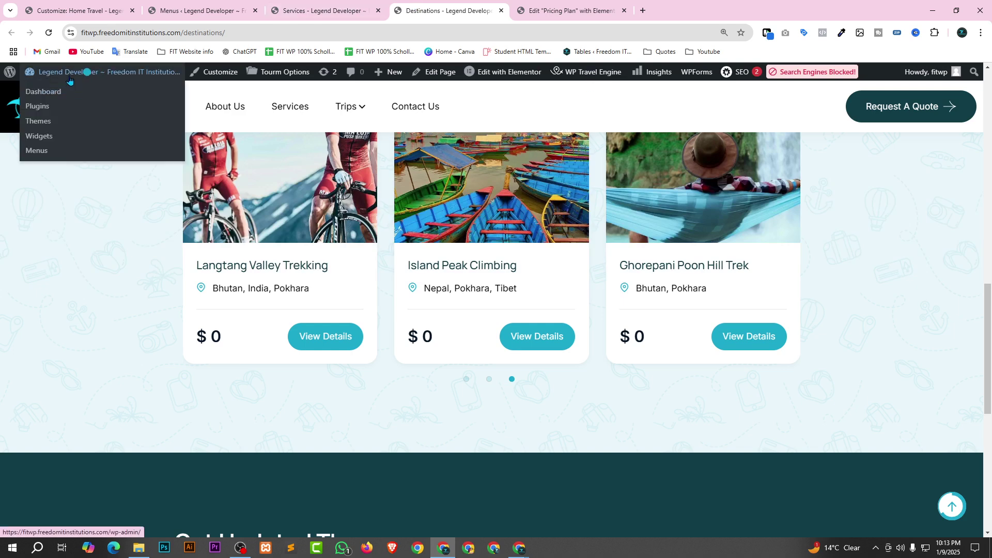
click(409, 106)
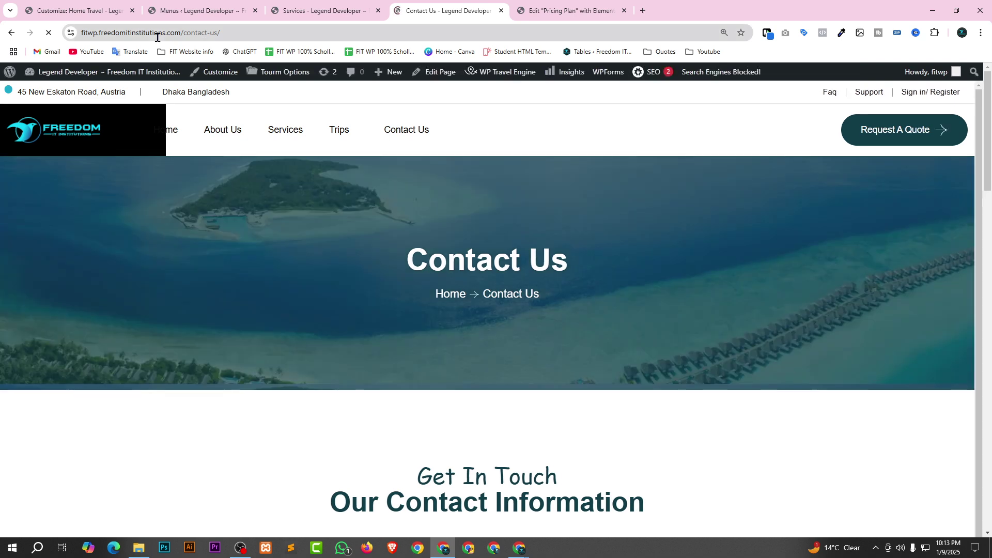
click(210, 39)
key(ctrl+c)
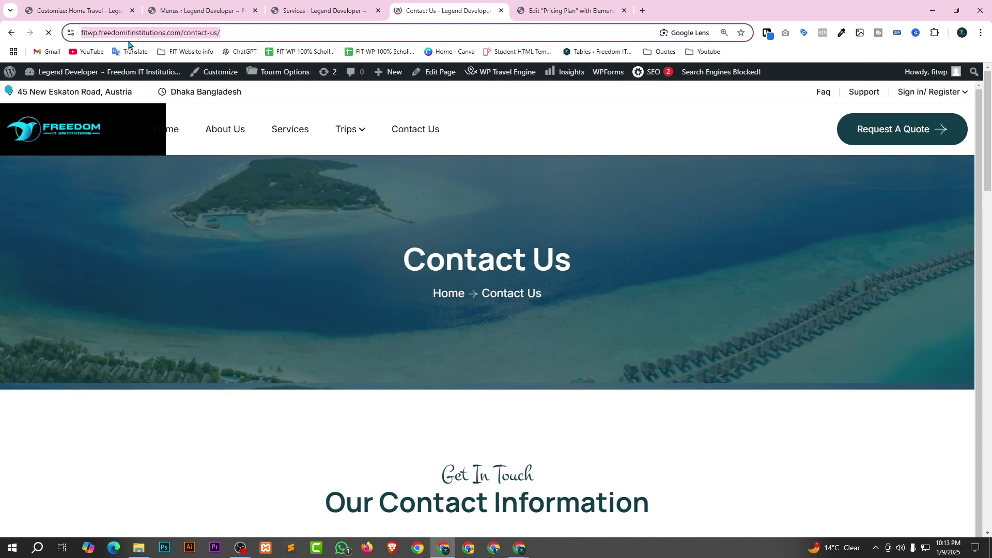
click(569, 11)
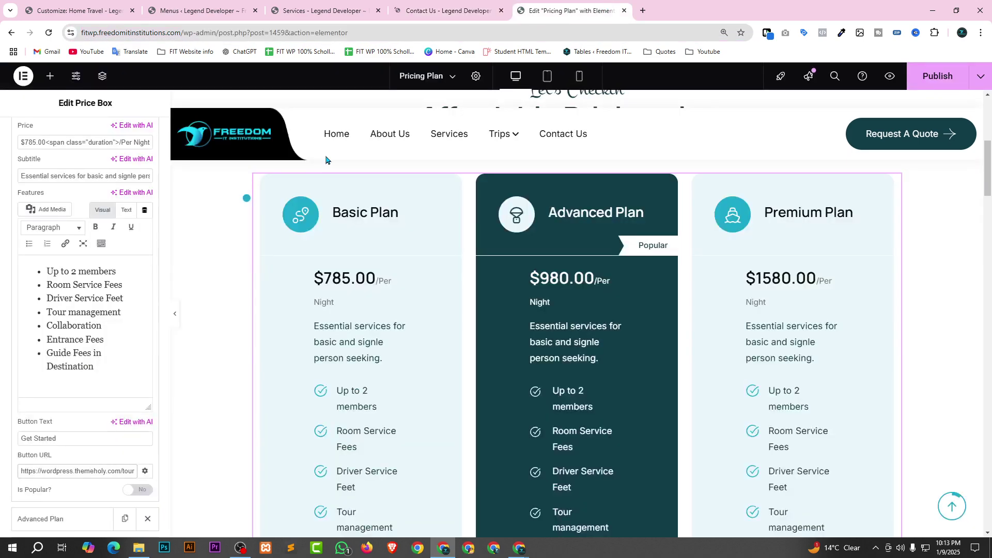
Replace the Basic Plan's Get Started link with the site's contact-us URL.
triple_click(119, 471)
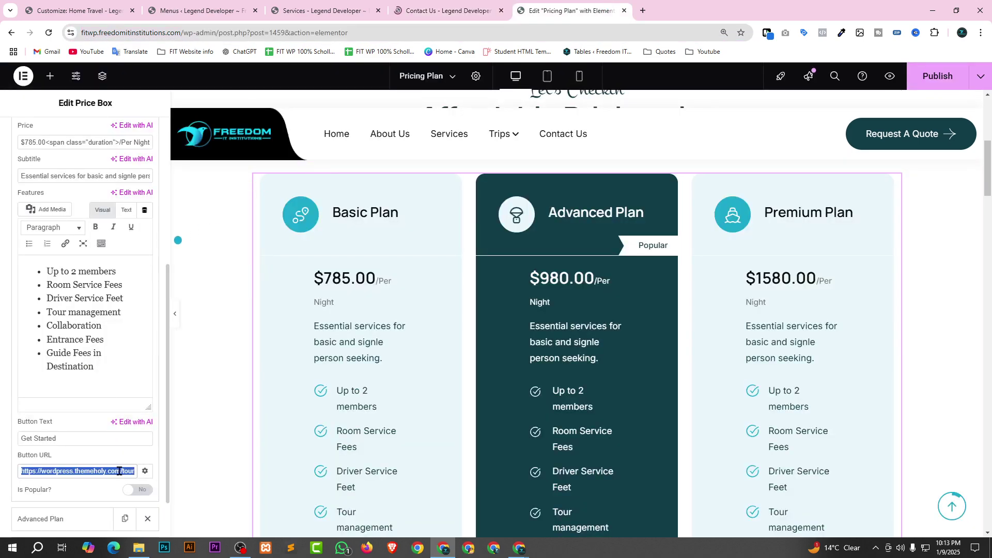
key(BackSpace)
key(ctrl+v)
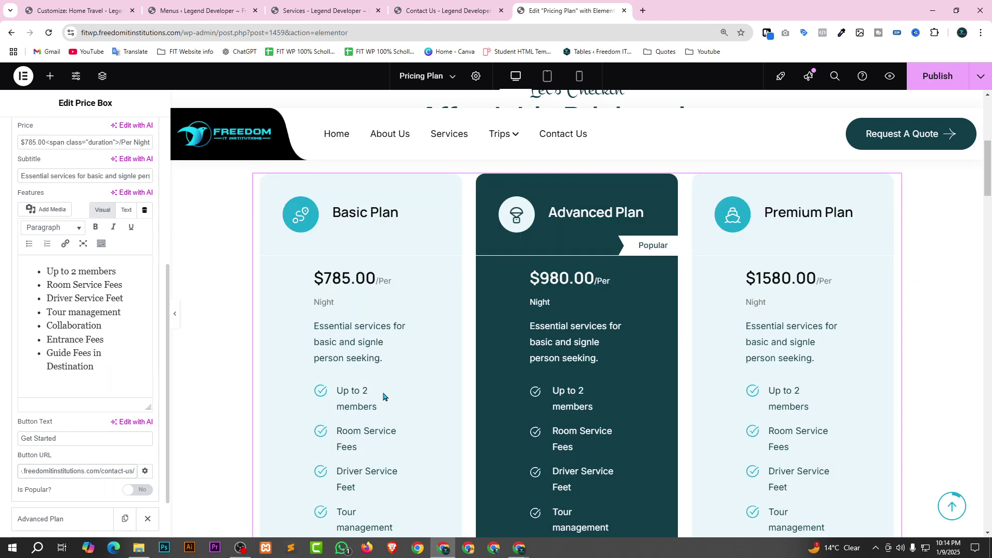
scroll(77, 155, up, 5)
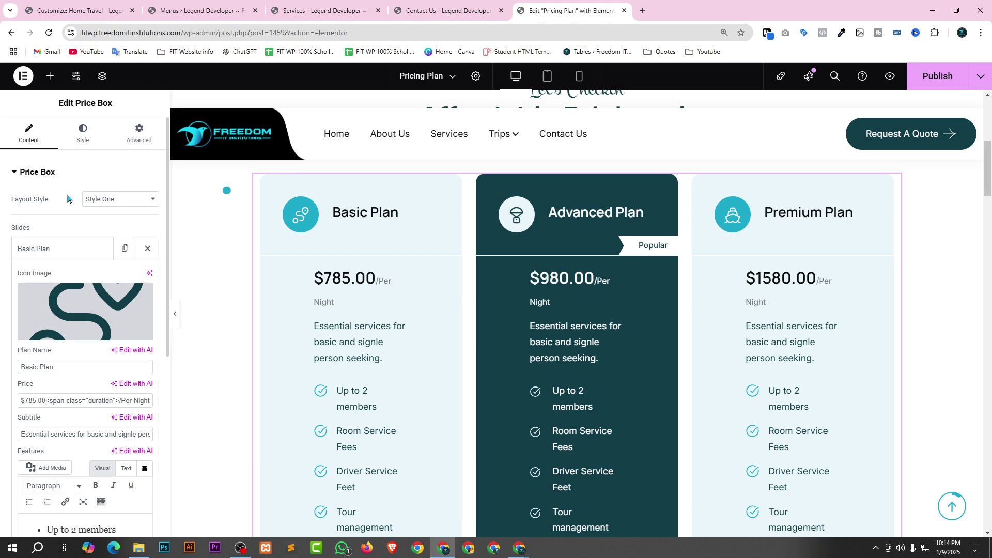
click(47, 249)
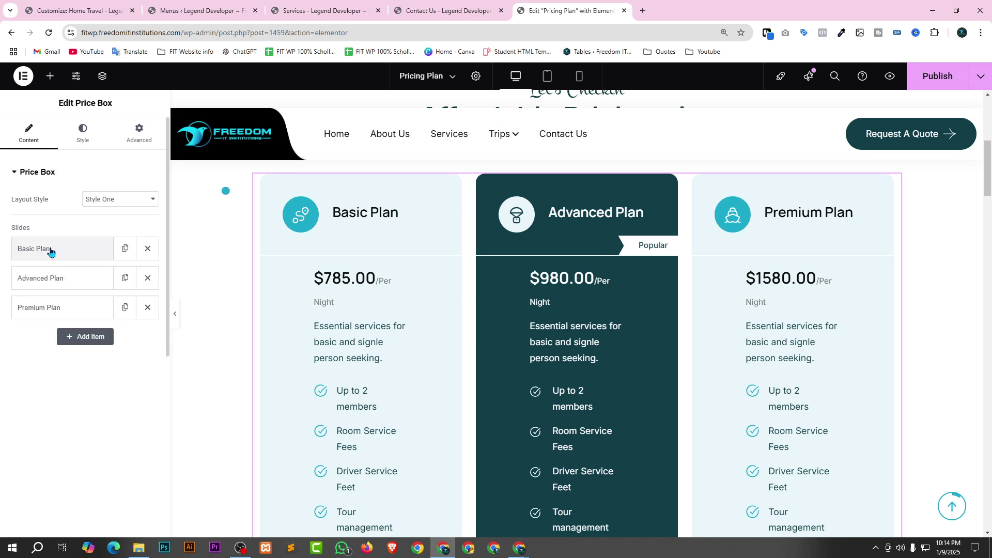
Paste the contact-us URL into the Advanced and Premium plan button links and publish.
click(65, 280)
scroll(57, 321, down, 5)
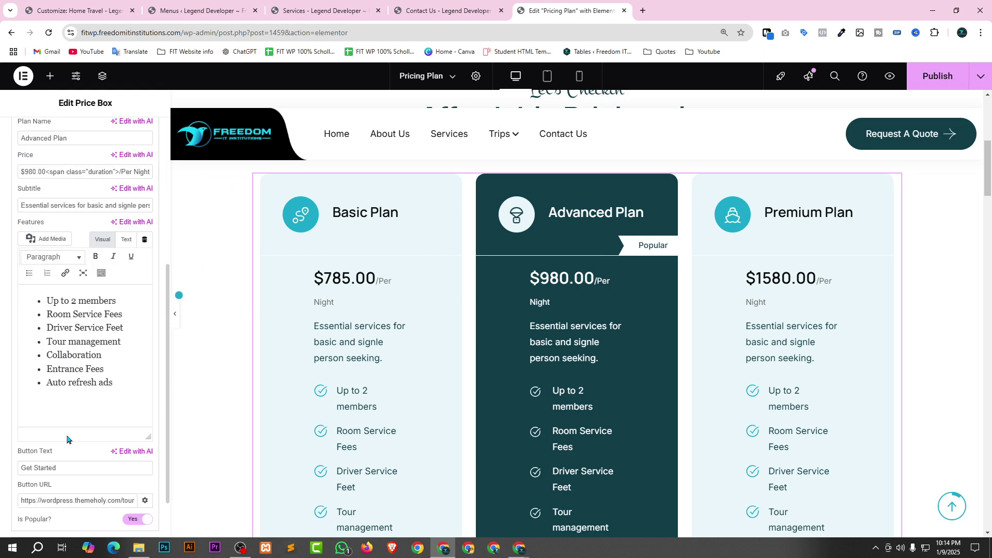
click(56, 500)
key(ctrl+a)
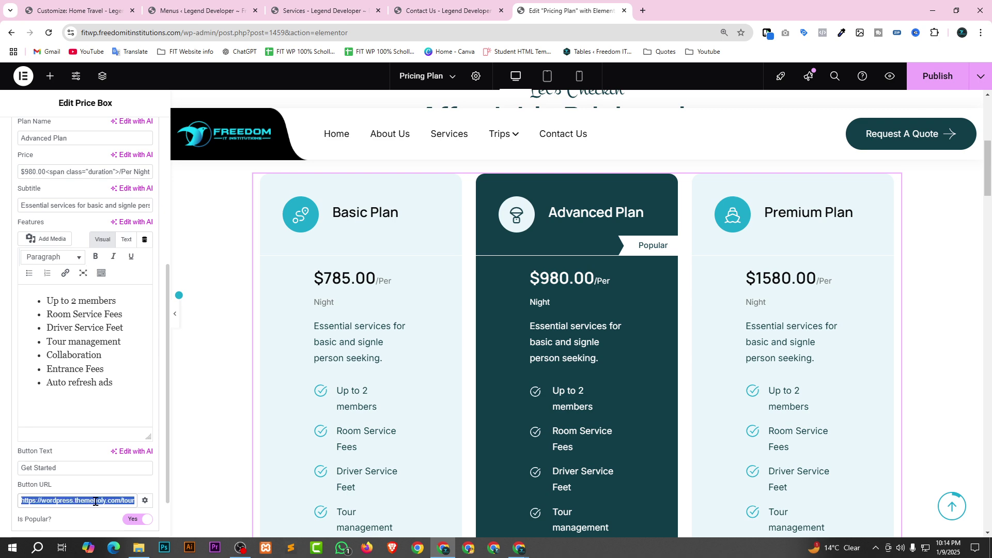
key(ctrl+v)
scroll(88, 461, down, 1)
click(59, 498)
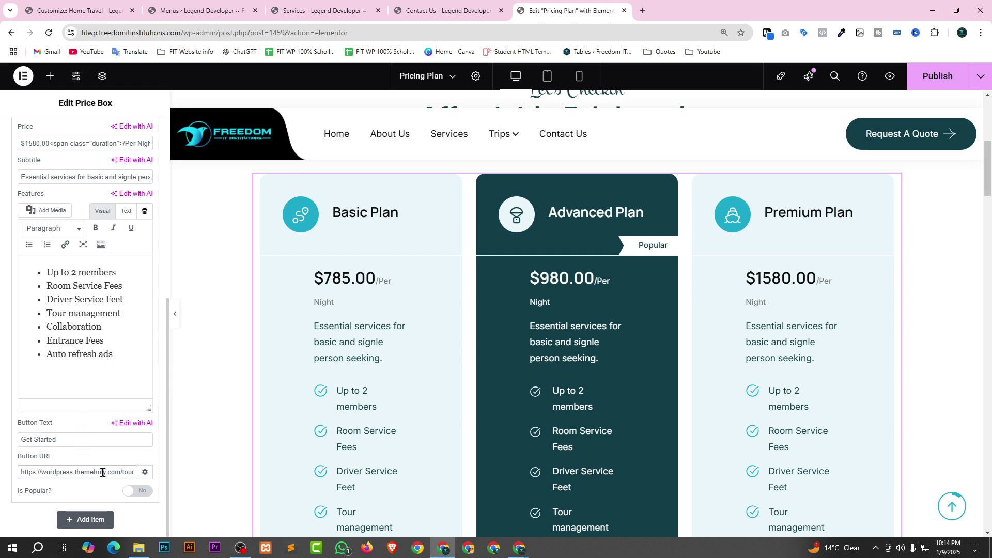
key(ctrl+a)
key(ctrl+v)
click(940, 82)
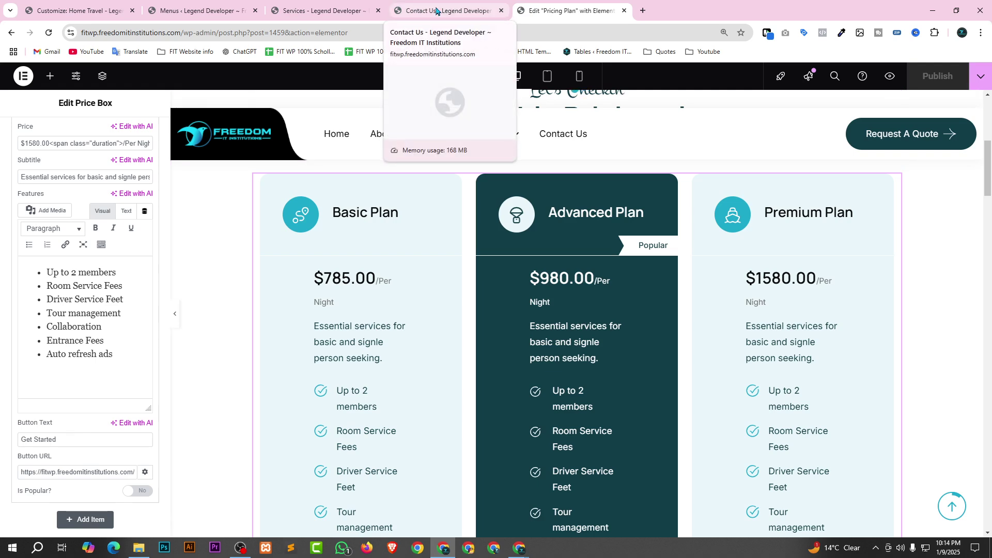
Open Pricing Plan from the Trips menu and follow the Basic Plan's Get Started button.
click(437, 10)
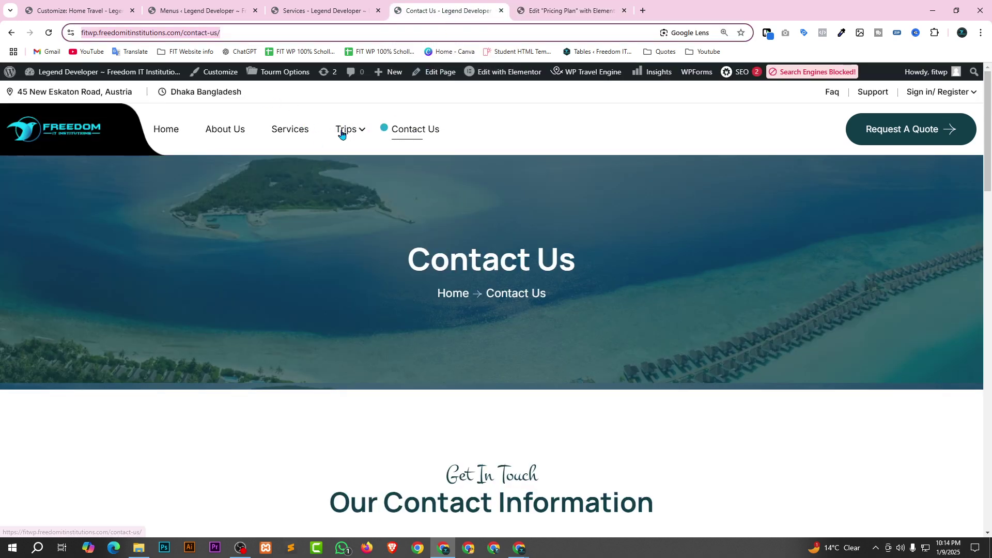
mouse_move(352, 133)
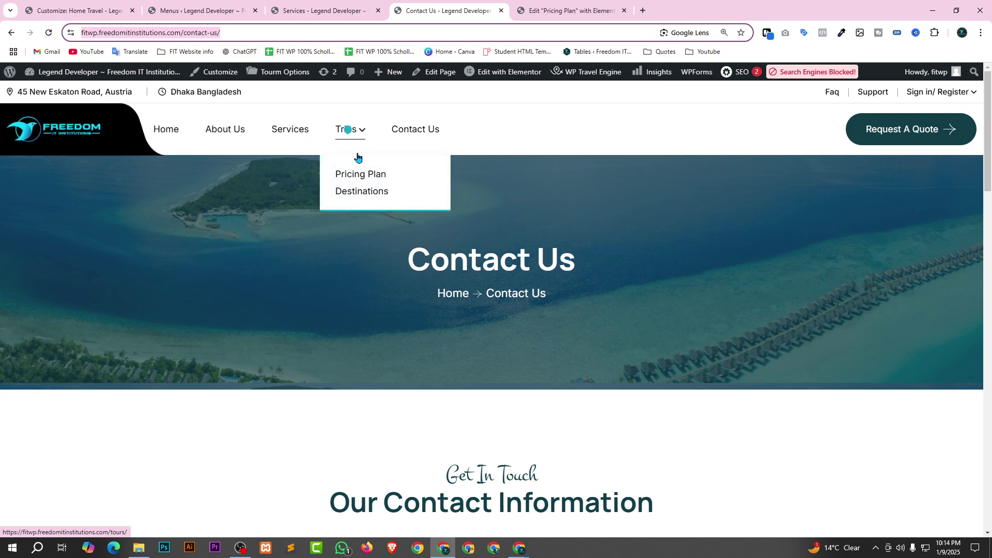
click(379, 174)
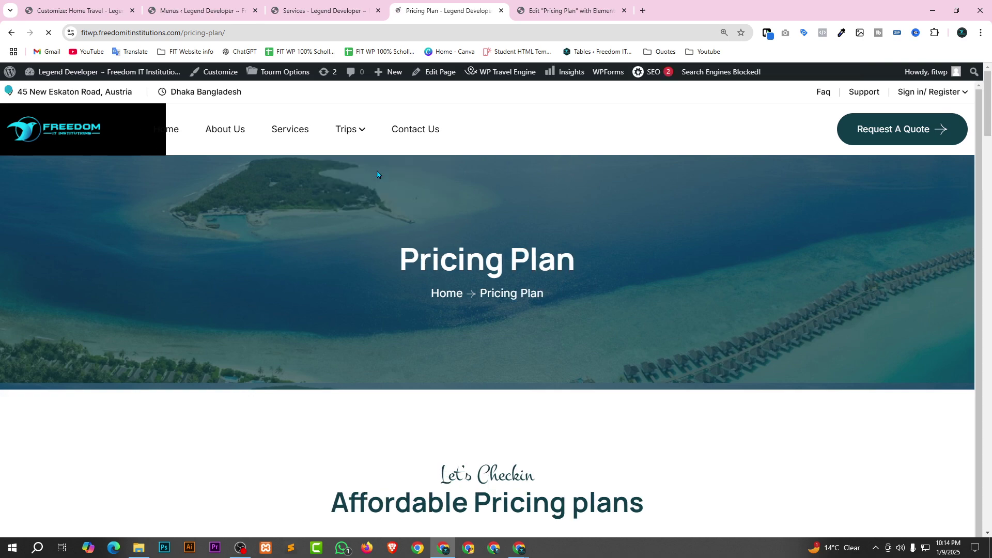
scroll(775, 170, down, 4)
scroll(775, 170, down, 5)
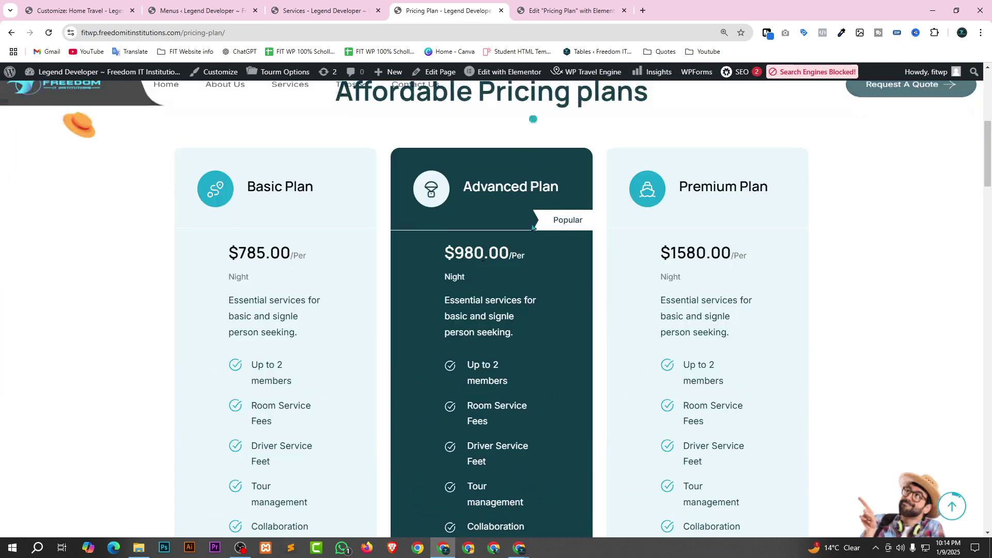
scroll(266, 429, down, 3)
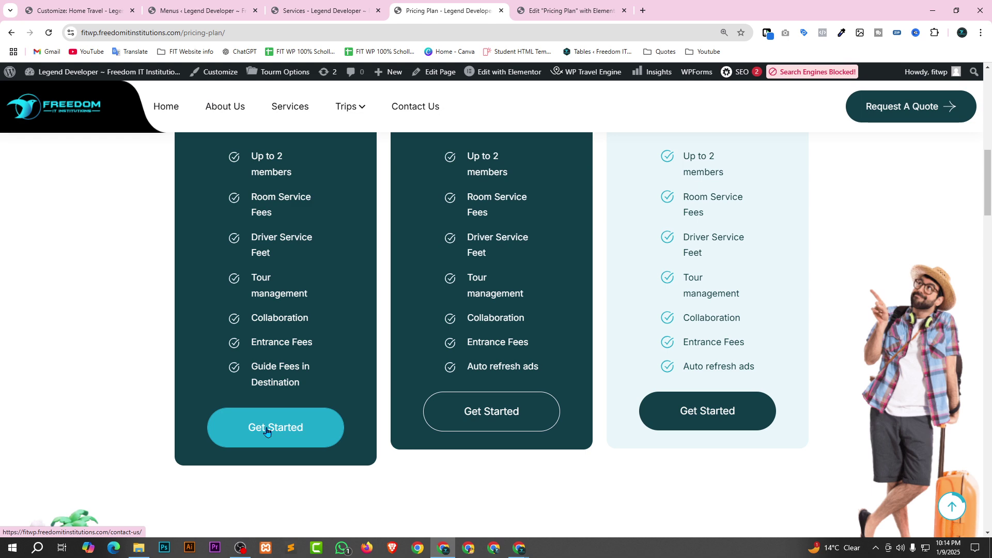
click(267, 432)
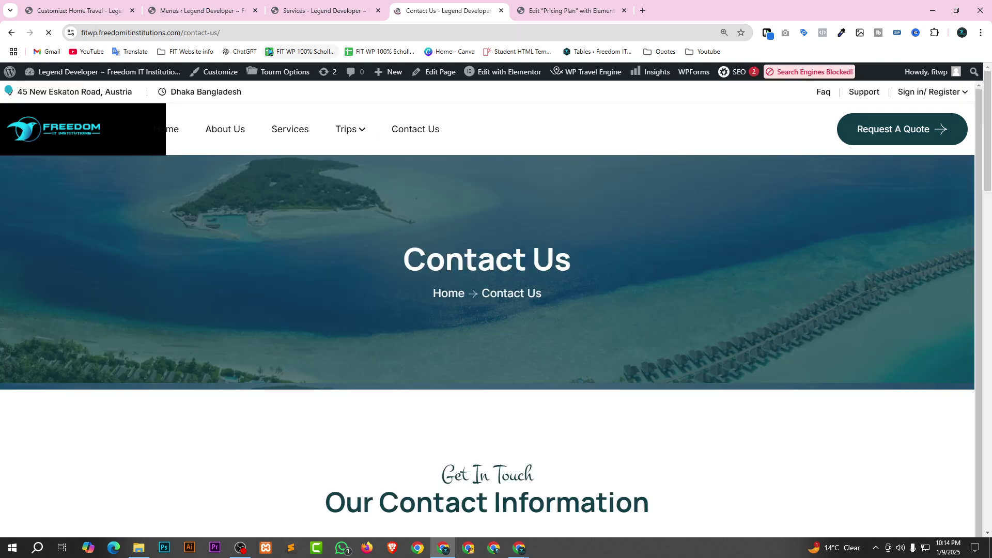
Try the Book a tour form's destination dropdown and First Name field.
scroll(129, 87, down, 1)
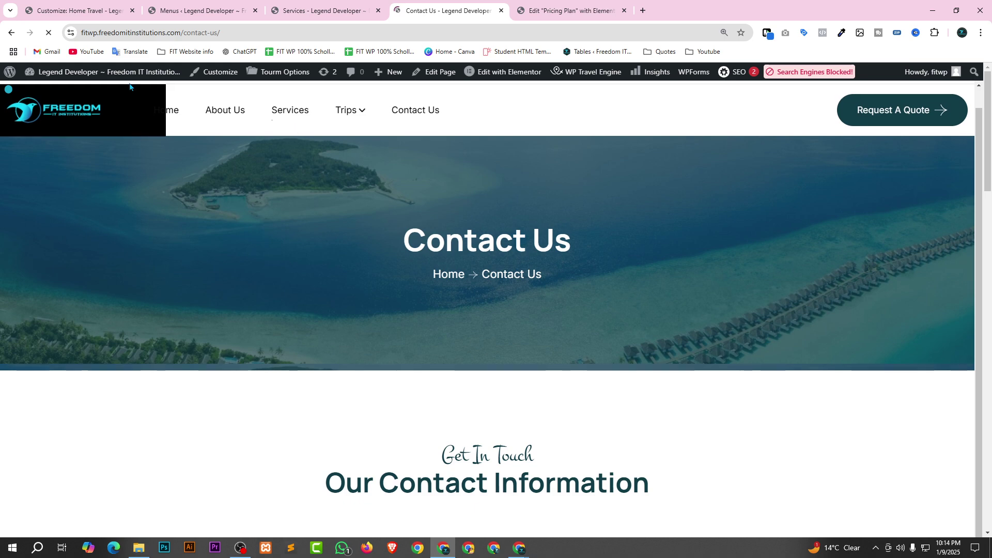
scroll(780, 315, down, 10)
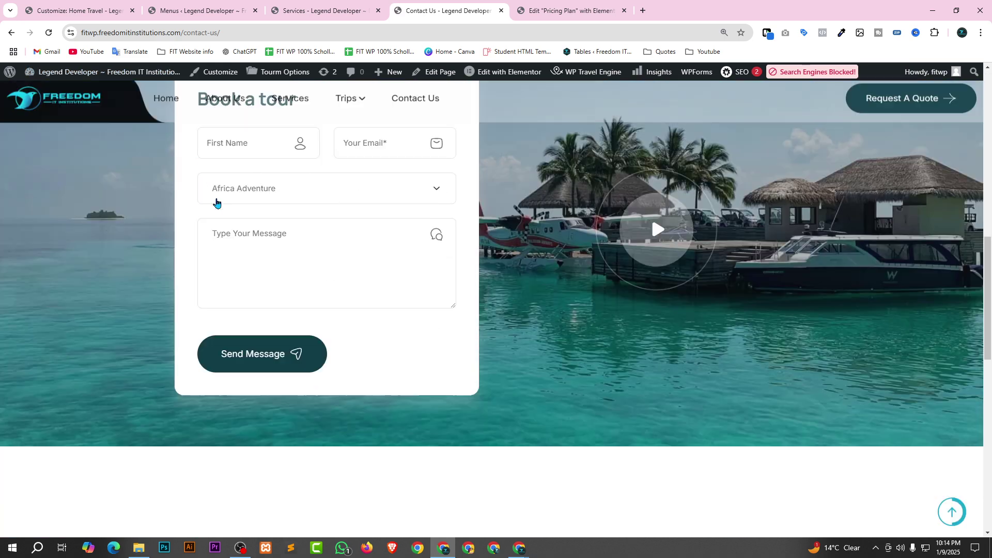
click(320, 188)
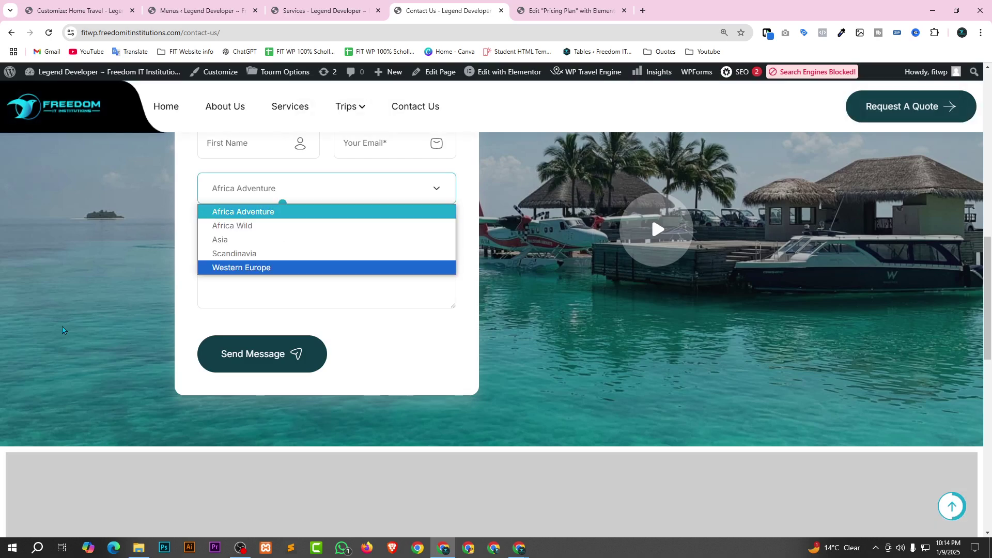
scroll(62, 330, up, 3)
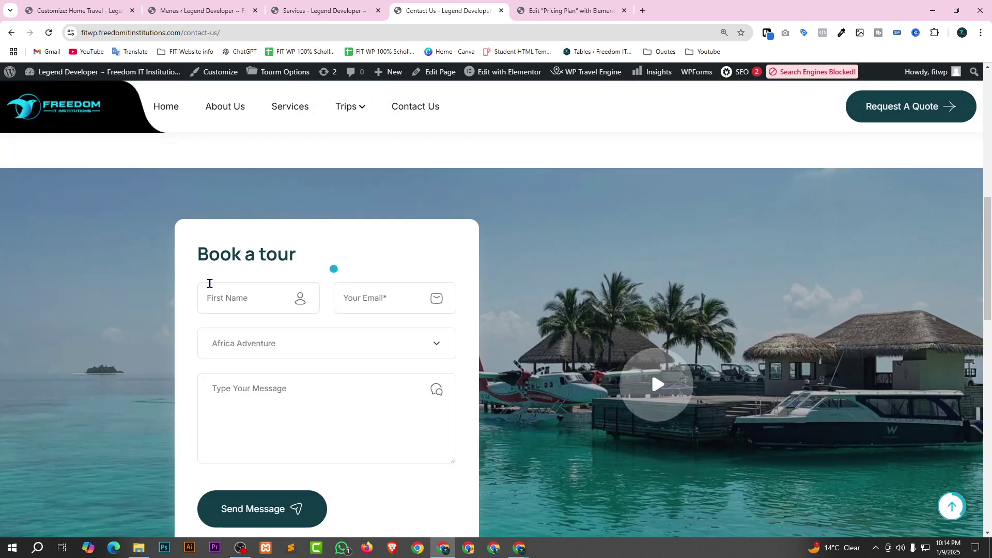
click(237, 299)
click(247, 299)
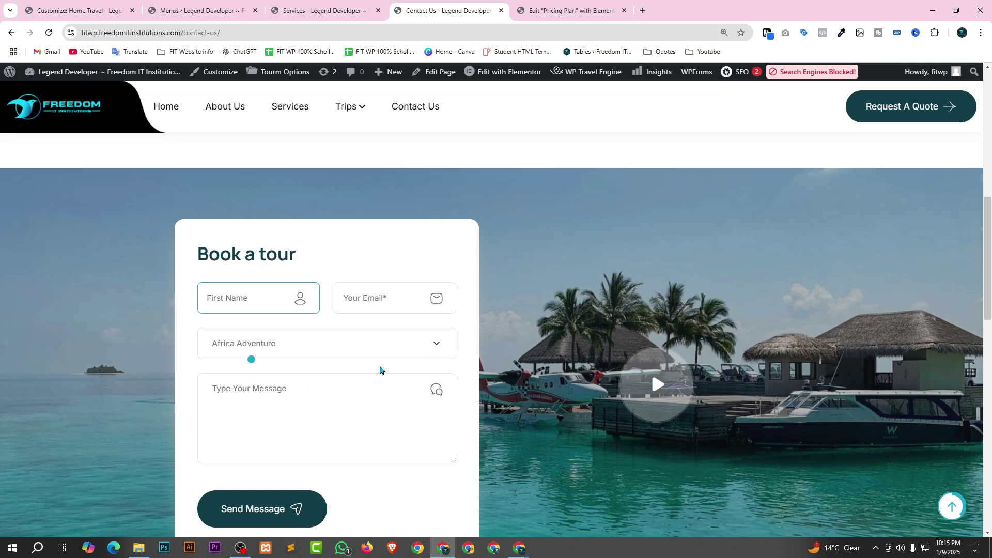
click(271, 339)
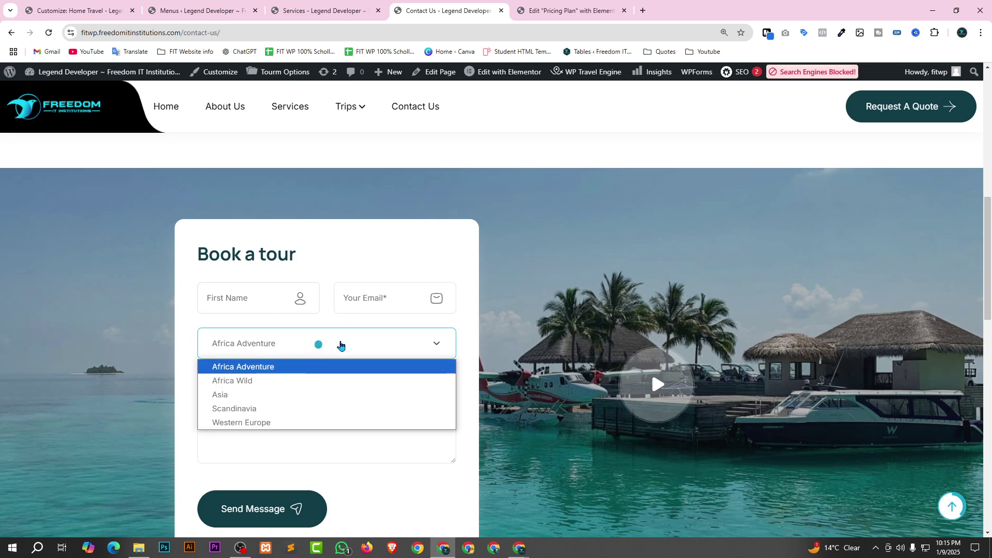
click(357, 337)
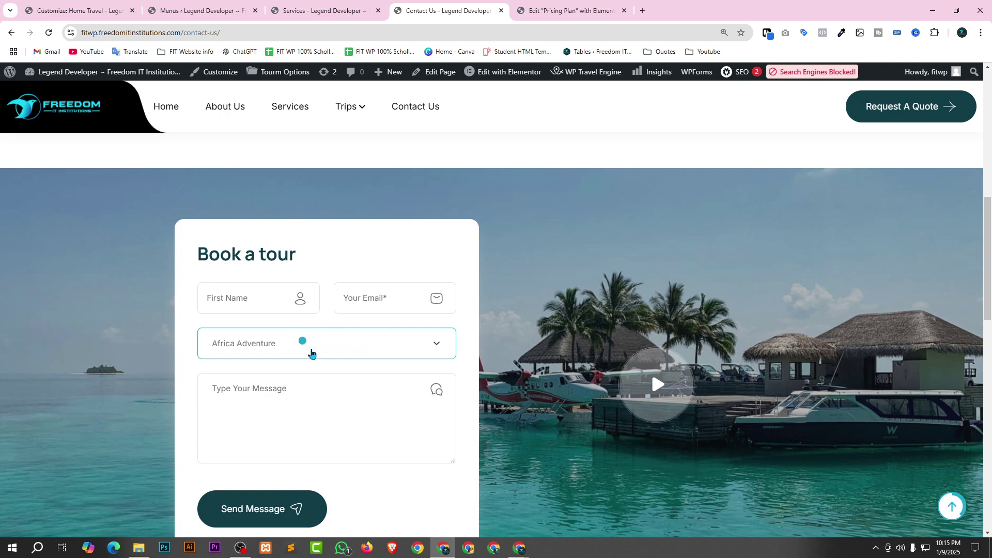
Pick Asia as the tour destination, focus First Name, and select the page's address.
click(358, 345)
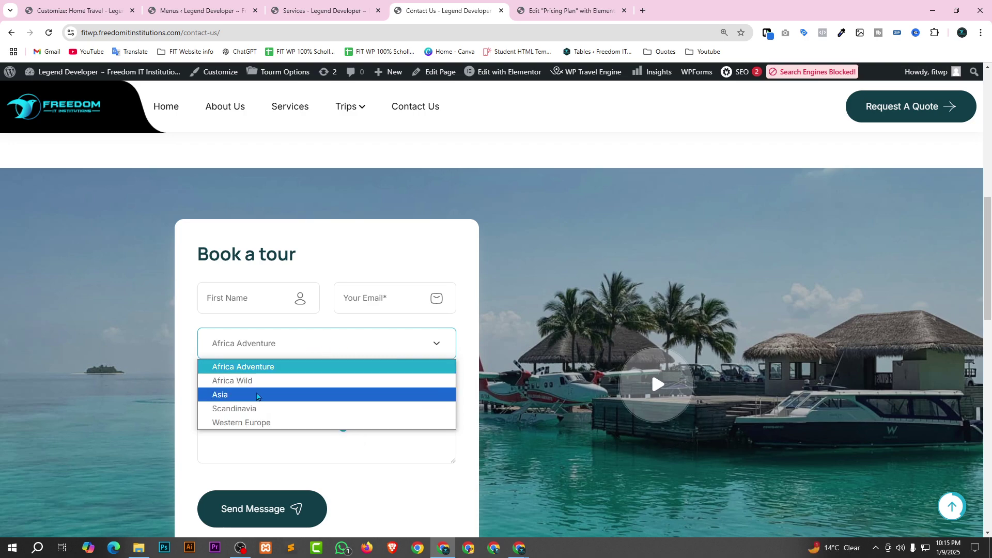
click(320, 396)
click(245, 303)
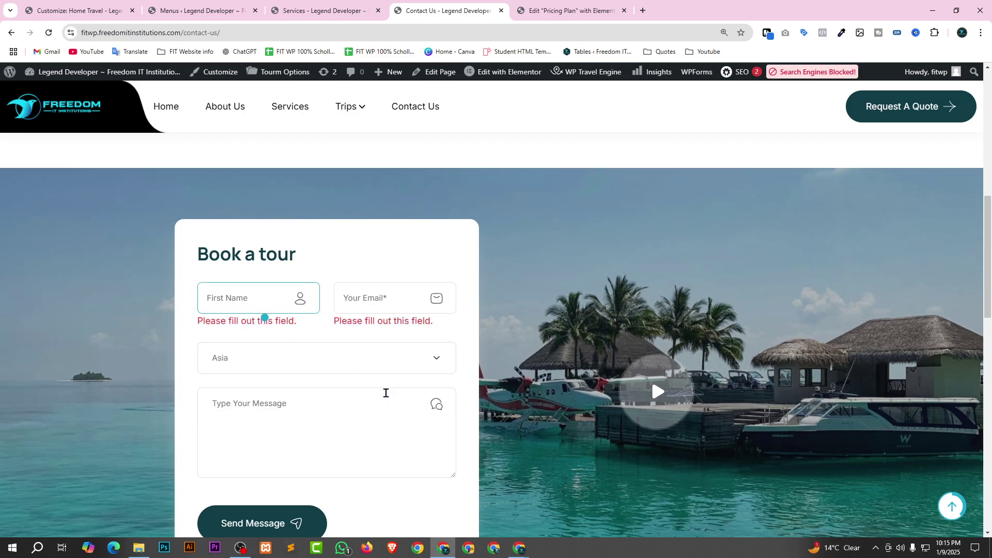
scroll(358, 363, down, 1)
scroll(357, 364, down, 2)
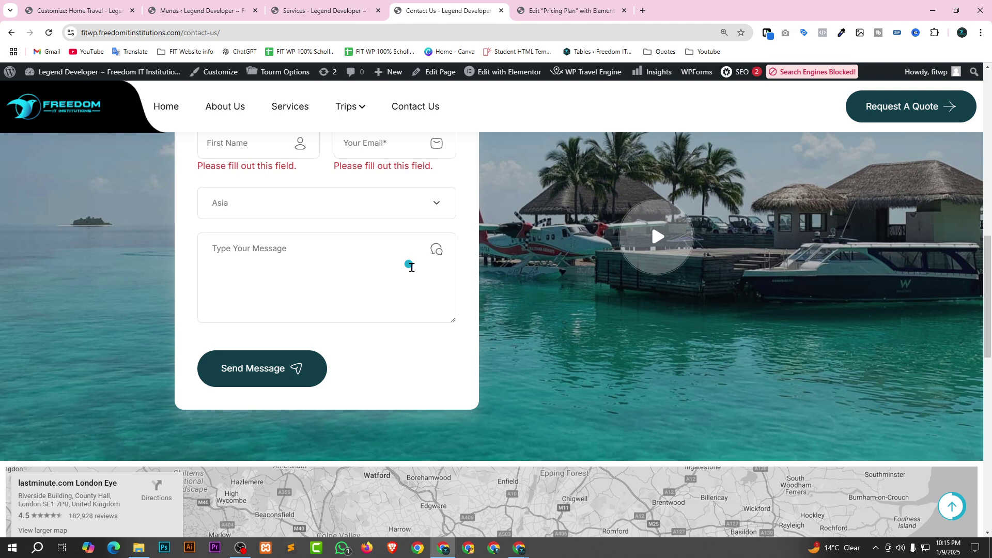
scroll(382, 315, up, 3)
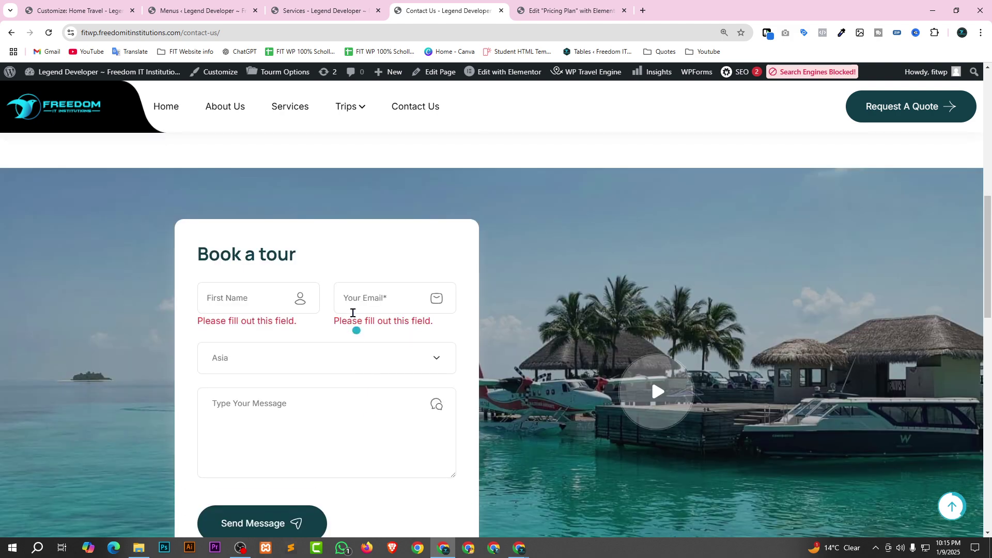
click(254, 292)
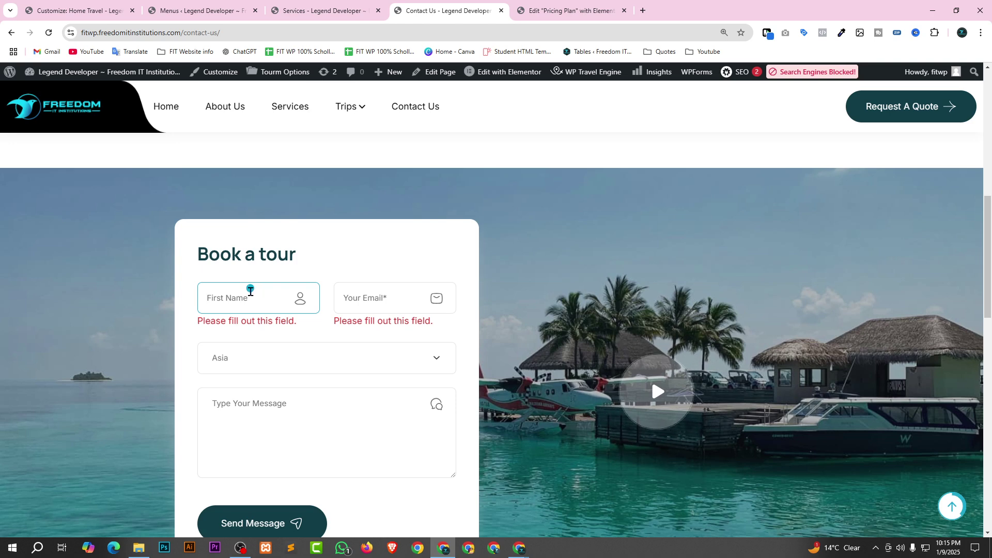
click(230, 32)
key(ctrl+c)
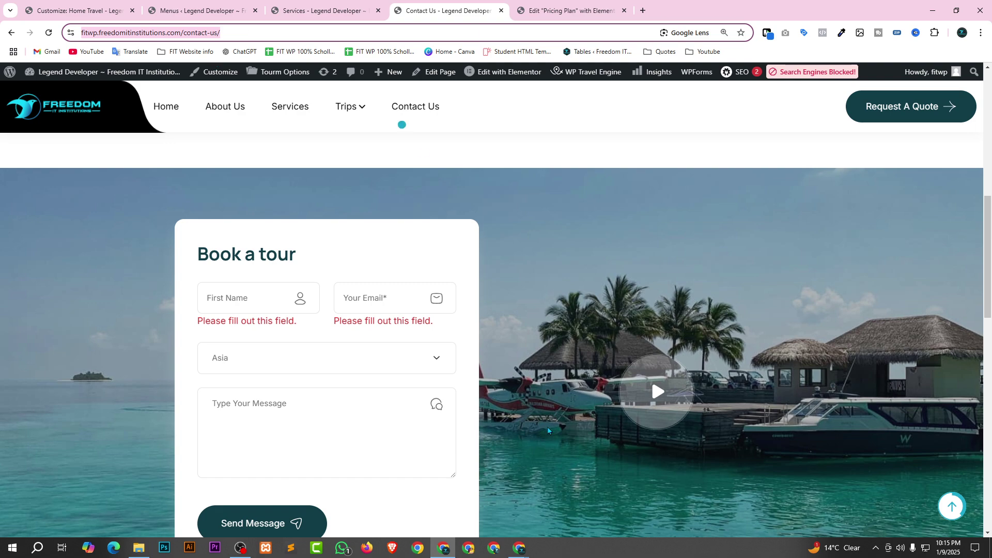
Load the copied contact-us URL in a new Chrome tab, glance at Meet, and return.
mouse_move(521, 552)
click(462, 507)
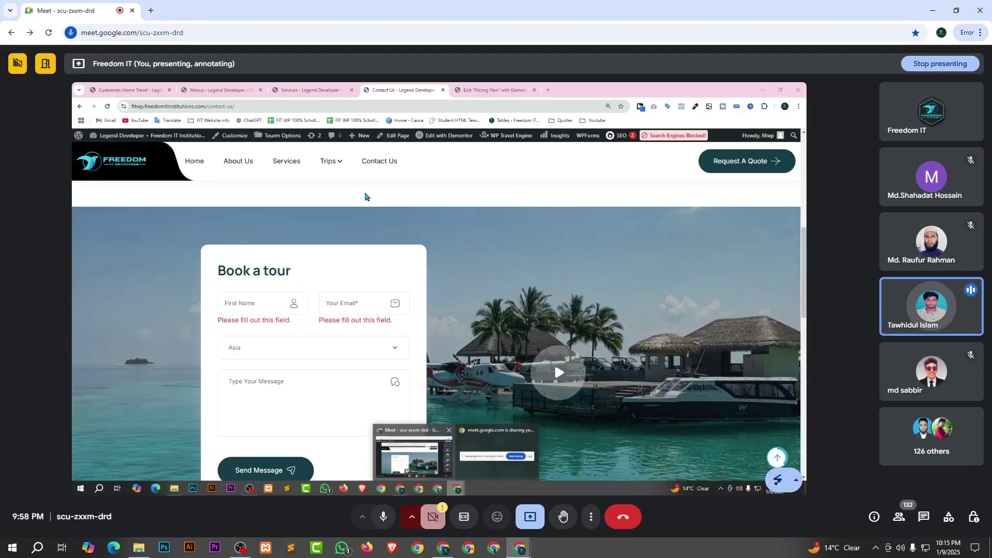
click(153, 13)
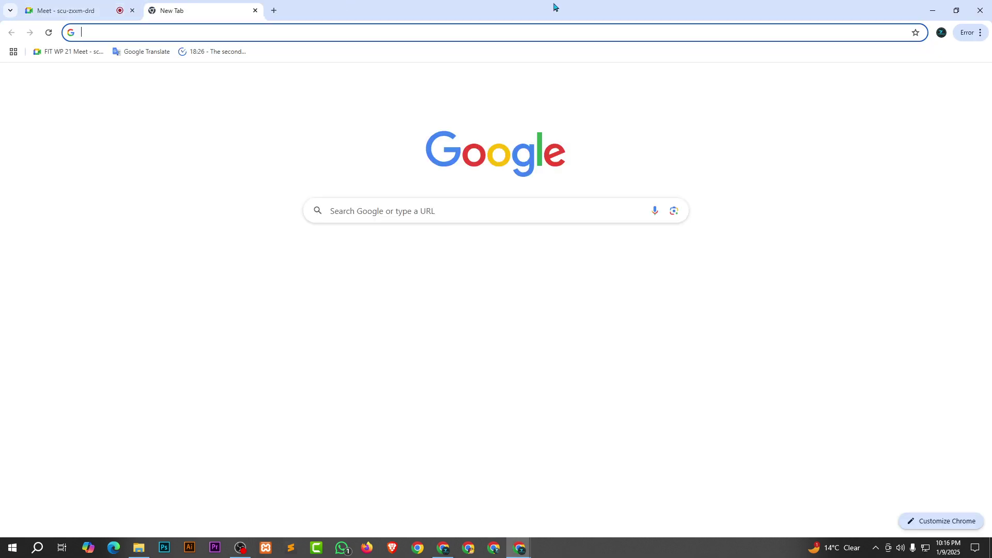
key(ctrl+v)
key(Return)
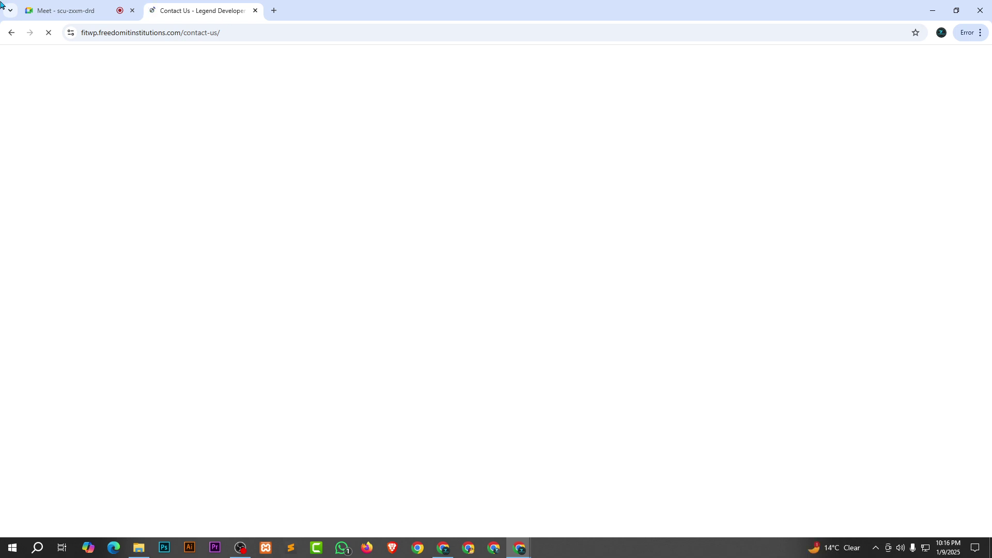
click(95, 11)
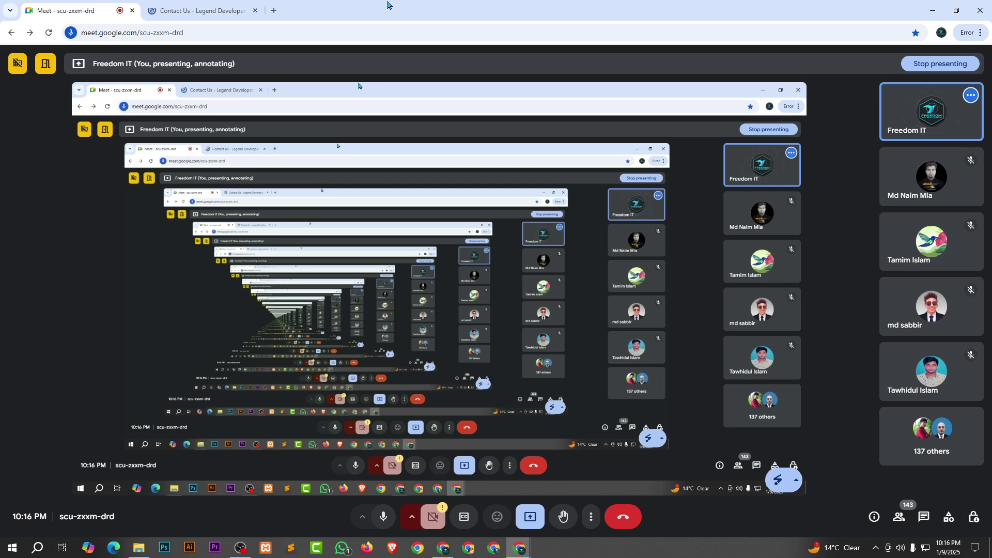
click(202, 11)
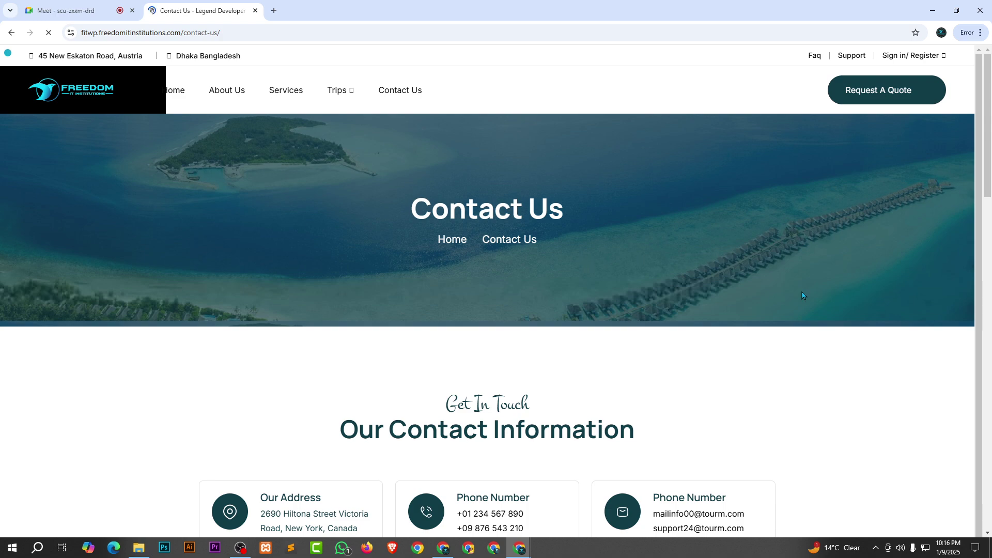
scroll(803, 296, down, 1)
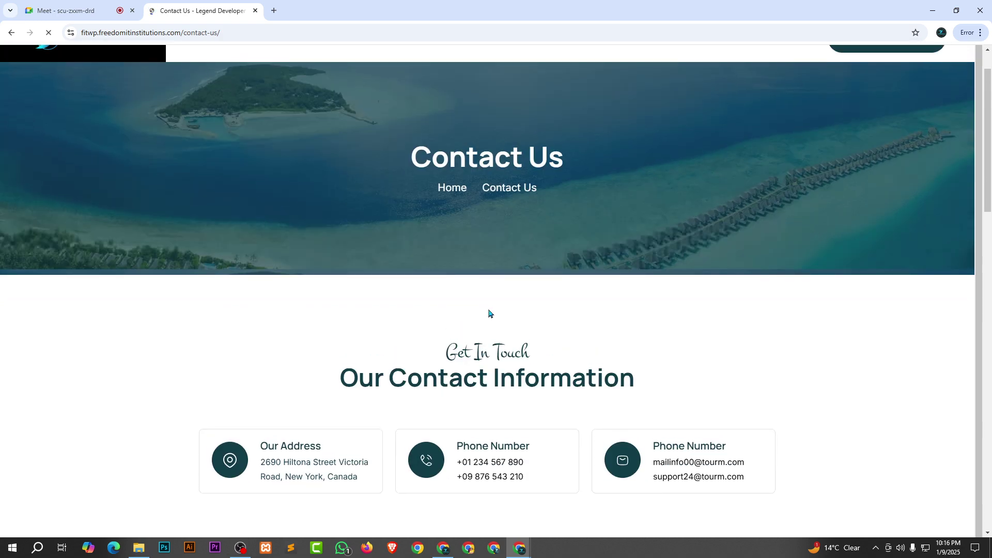
scroll(489, 312, up, 1)
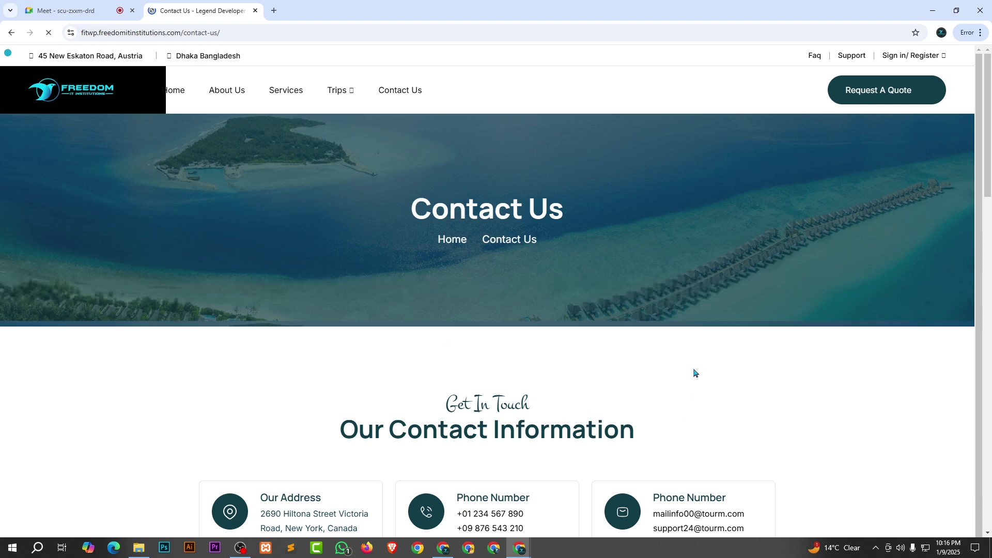
scroll(694, 373, down, 1)
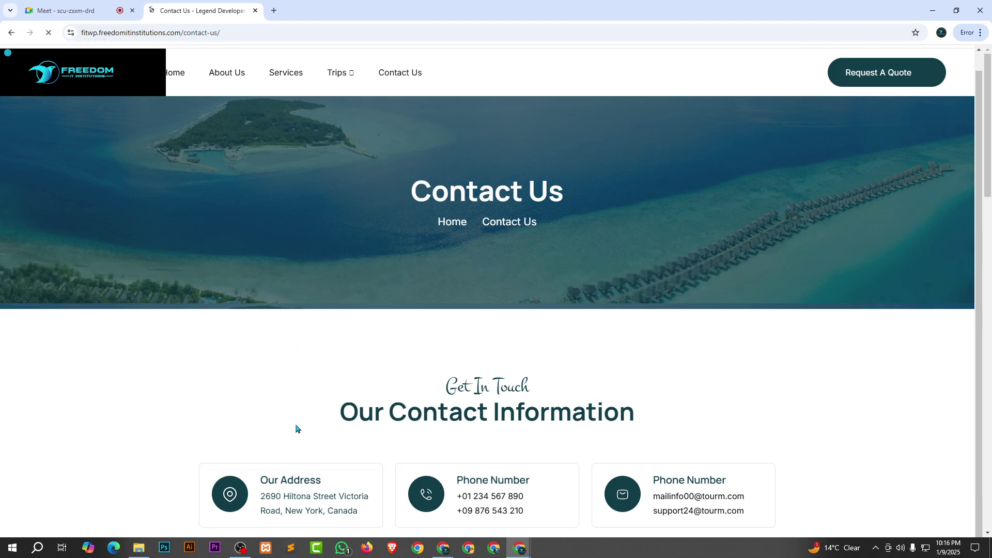
scroll(607, 420, down, 4)
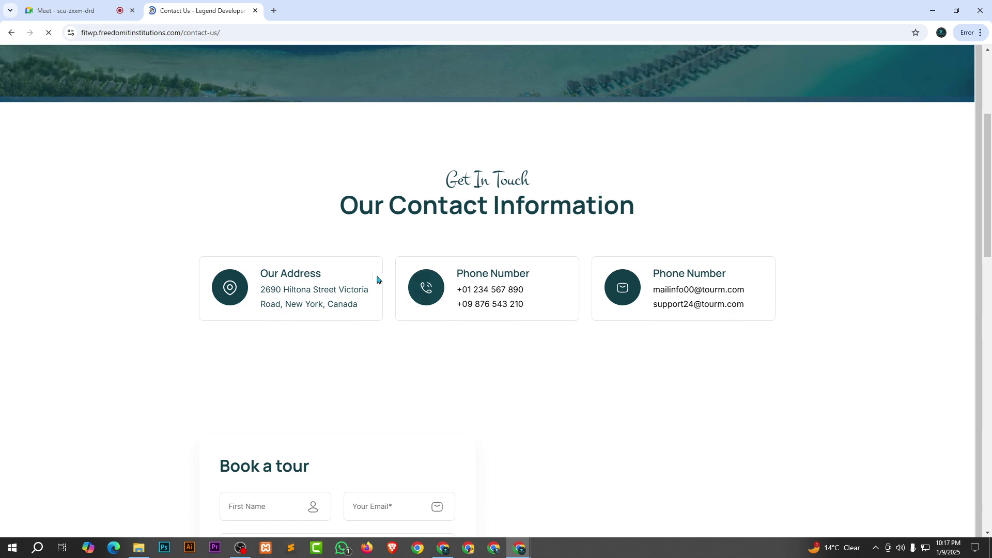
drag(261, 289, 432, 346)
click(447, 302)
drag(459, 274, 536, 339)
click(625, 328)
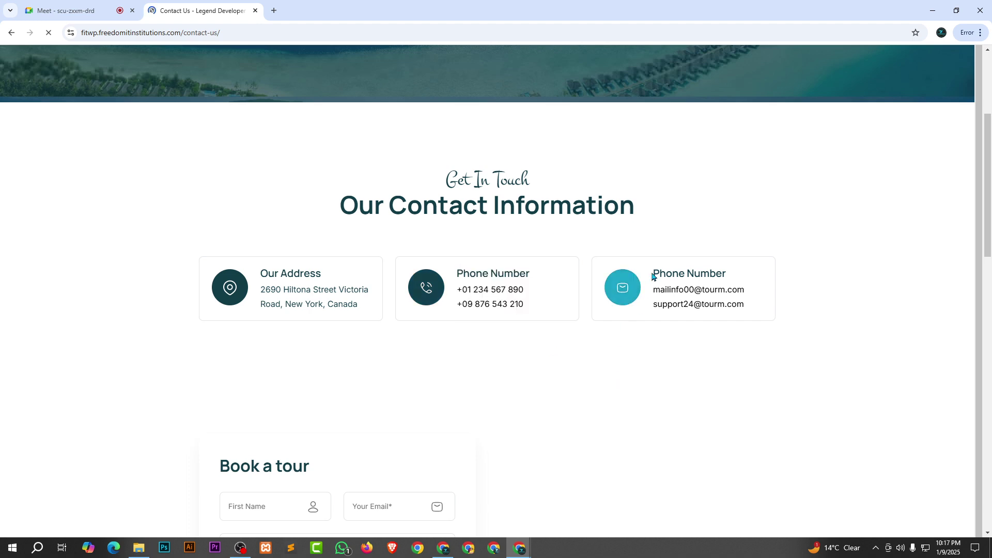
scroll(679, 367, down, 7)
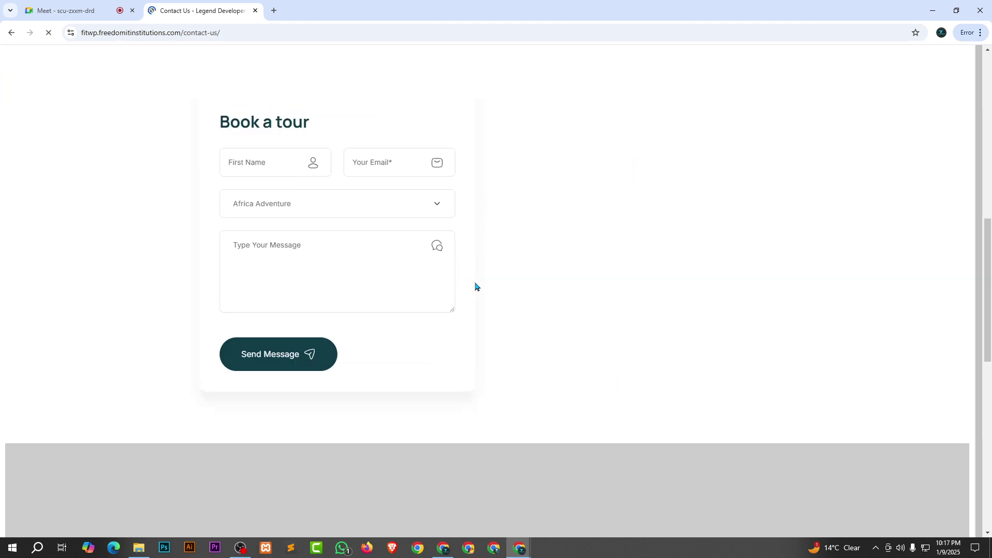
scroll(547, 339, up, 5)
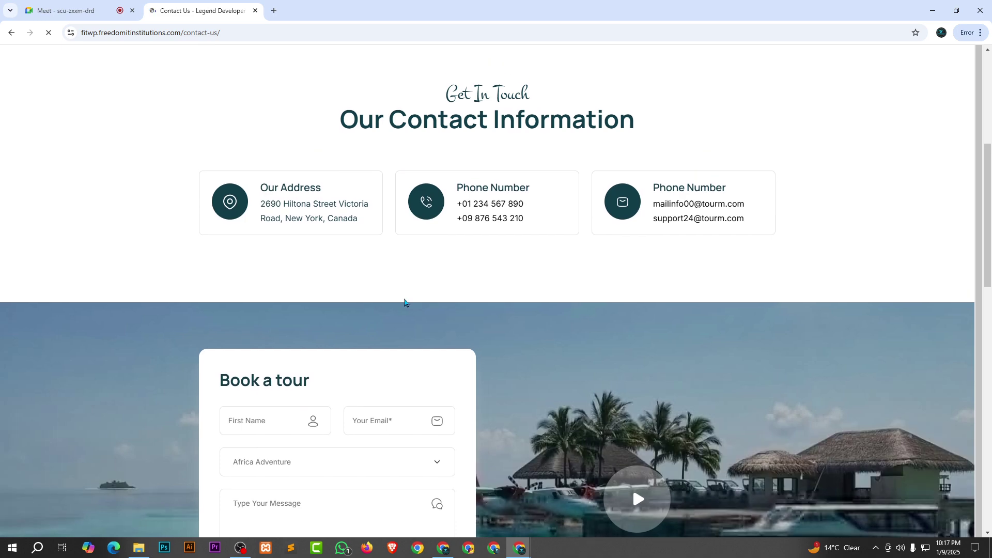
scroll(403, 304, down, 1)
scroll(397, 298, down, 2)
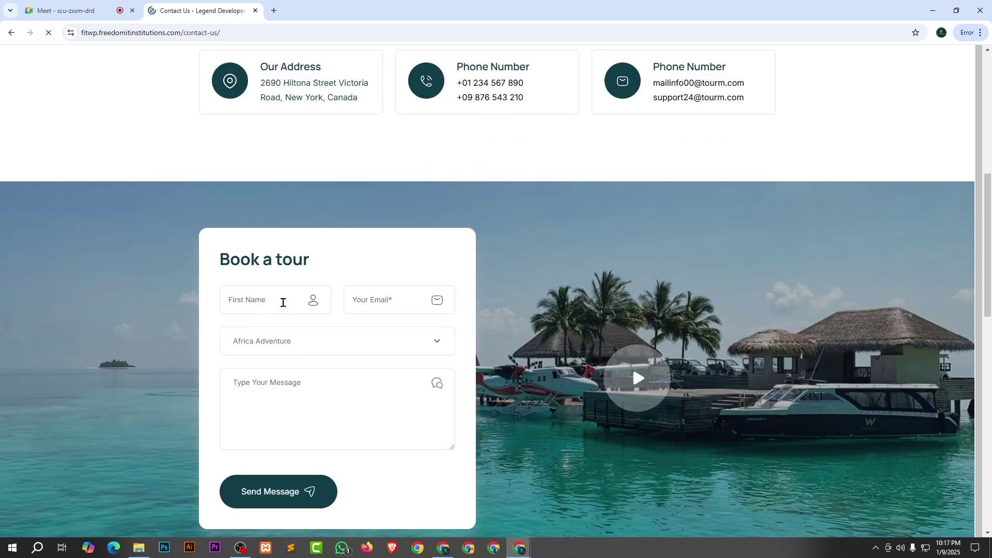
click(261, 303)
scroll(263, 307, down, 1)
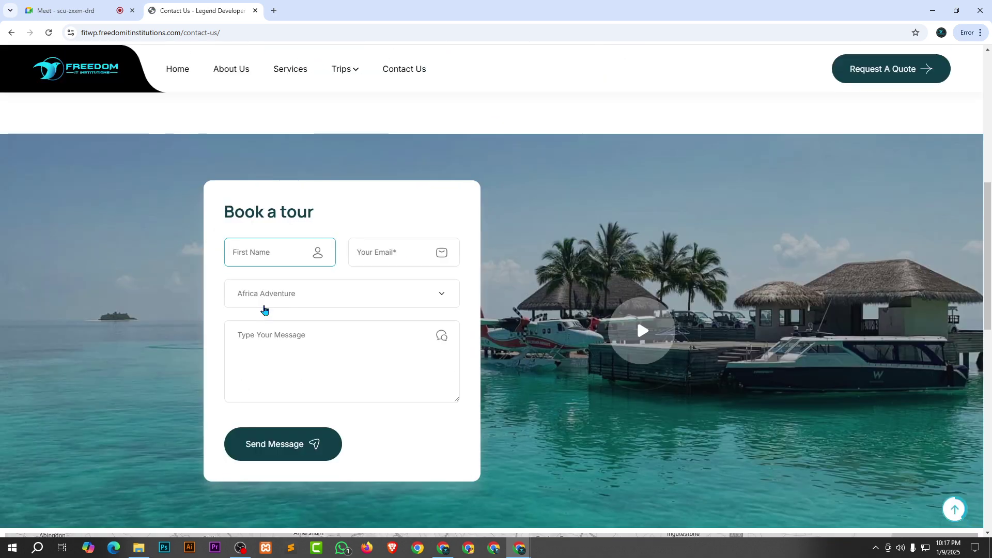
Fill the Book a tour form with a name, an e-mail, the Asia trip and message 'Hi', then send it.
text(MR)
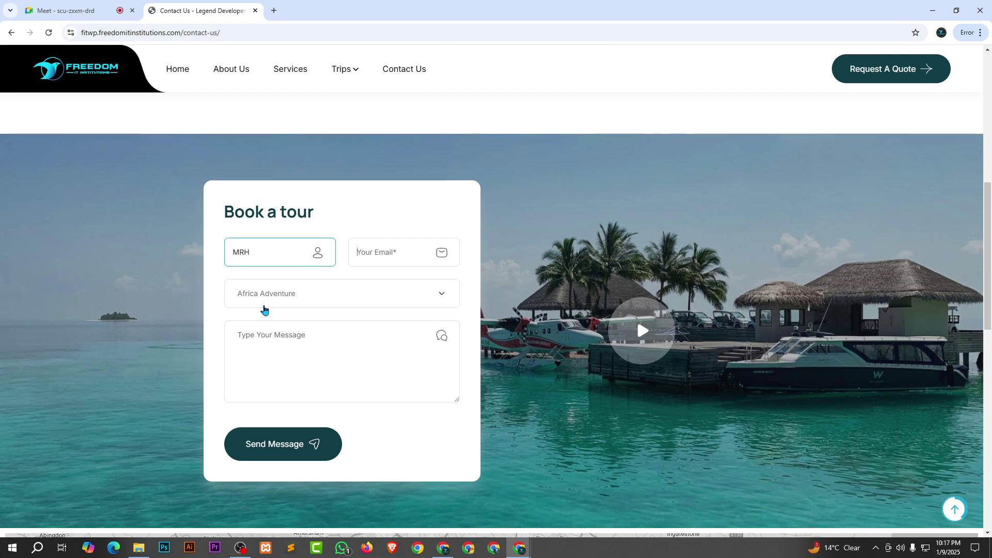
text(H)
key(Tab)
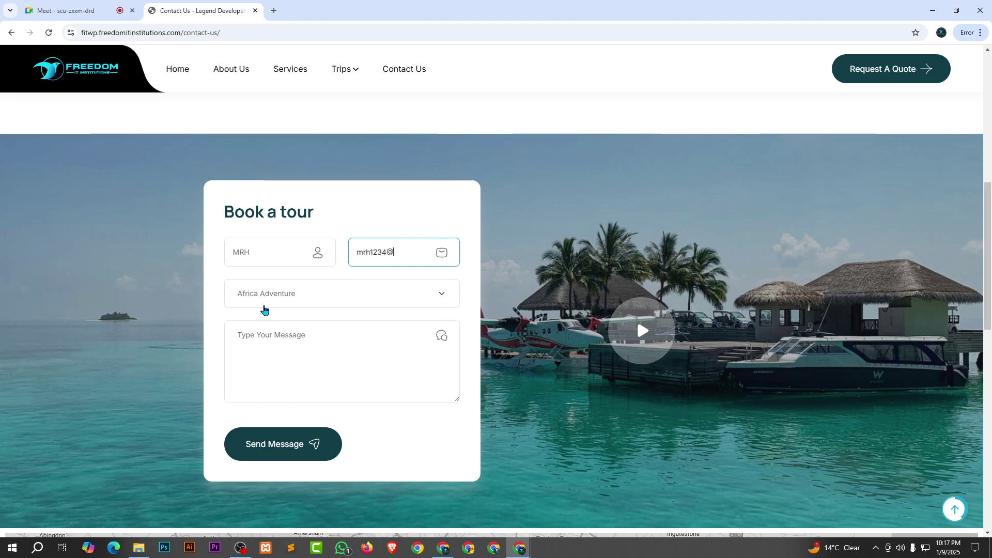
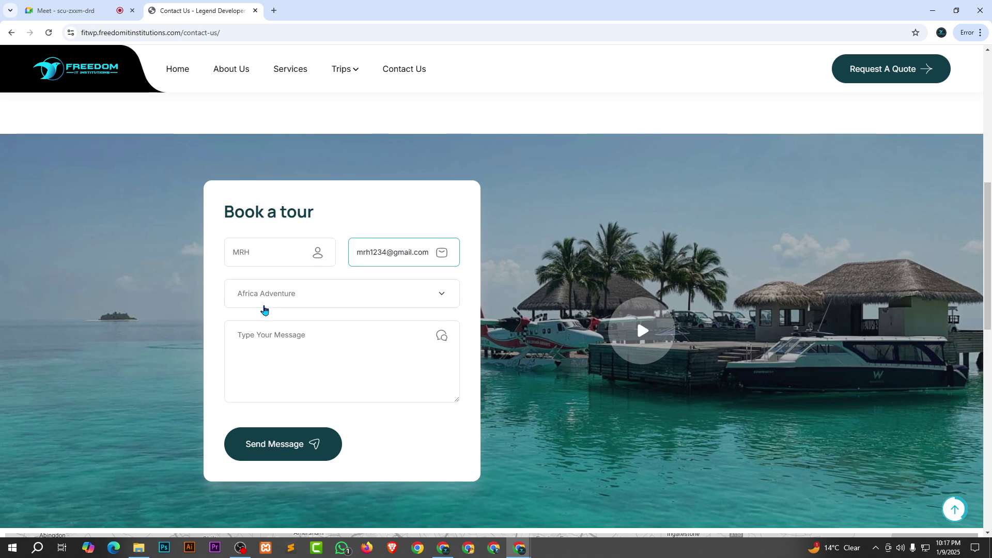
key(Tab)
click(313, 300)
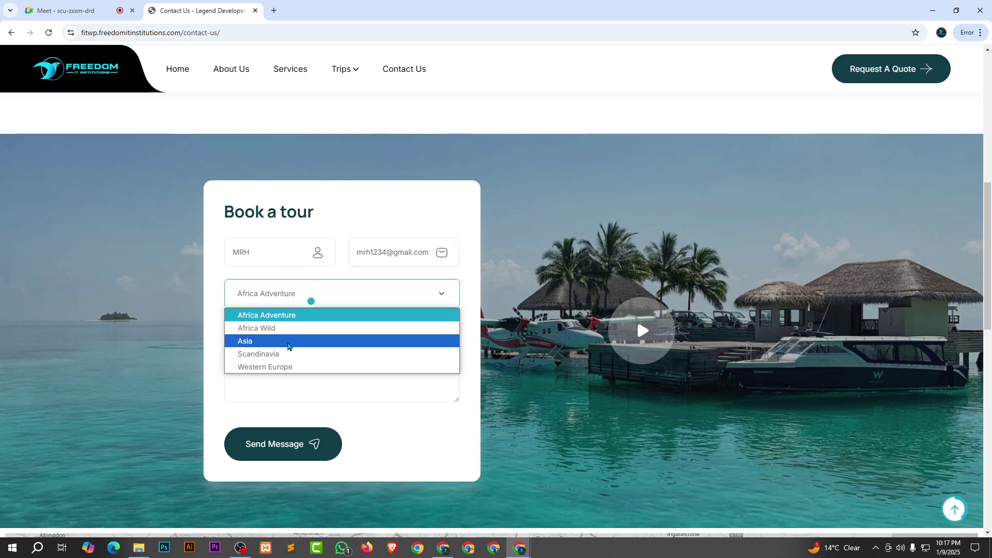
click(286, 341)
click(333, 345)
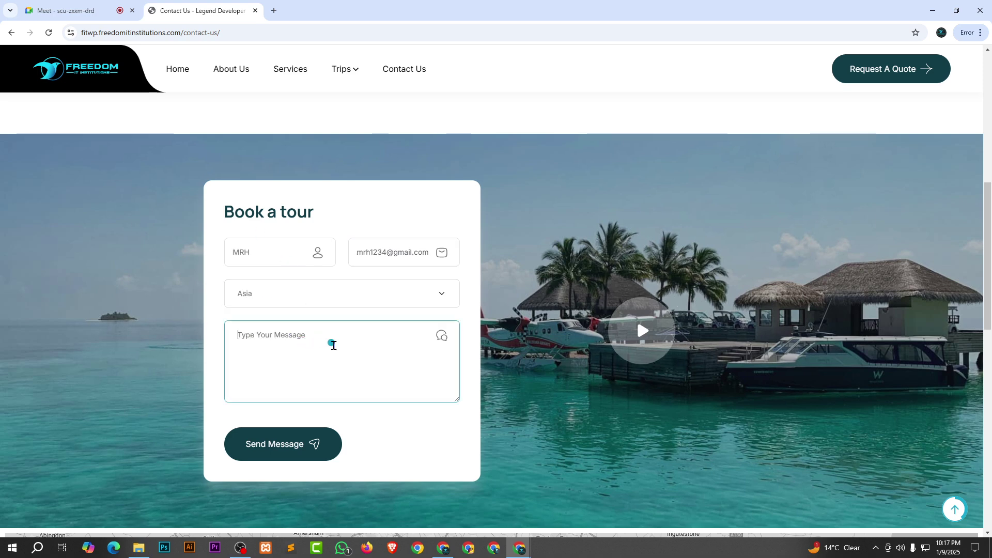
text(Hi)
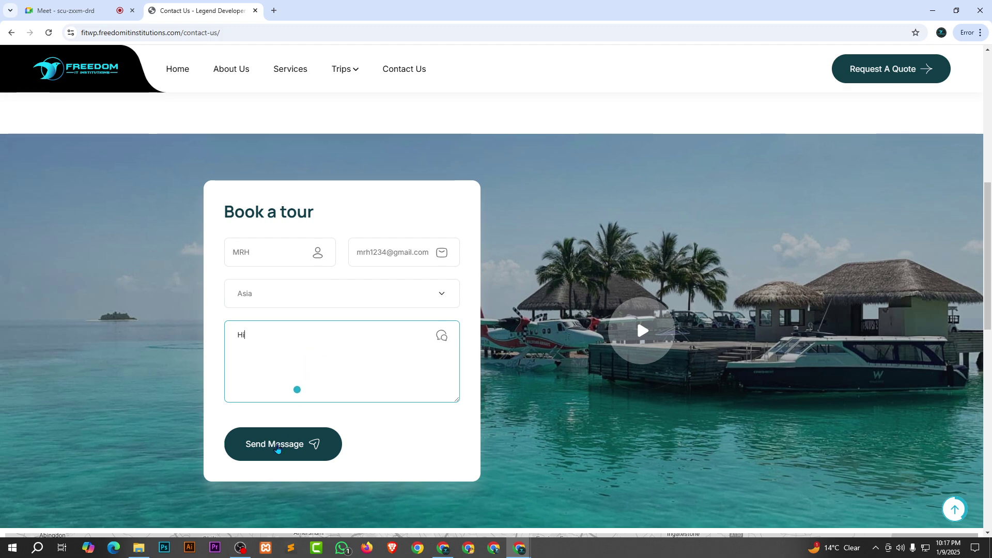
click(277, 448)
scroll(446, 390, down, 2)
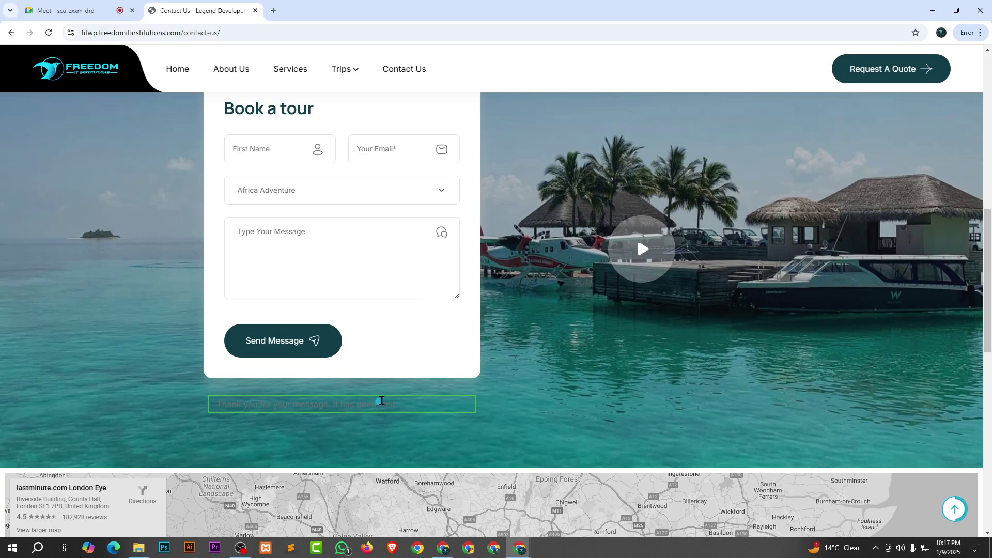
Select the 'Thank you for your message' notice text and zoom the page in with Ctrl+Plus.
drag(382, 403, 217, 405)
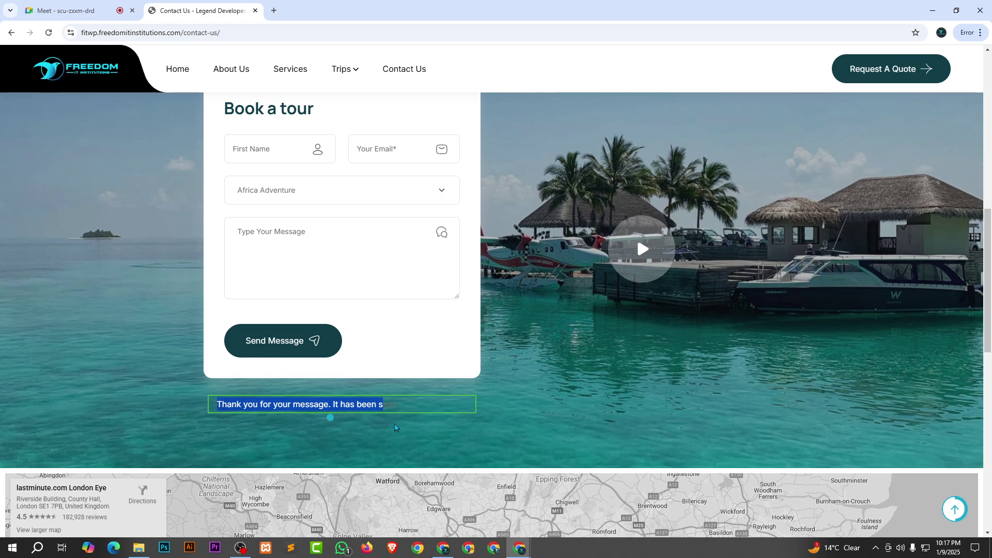
drag(419, 408, 177, 401)
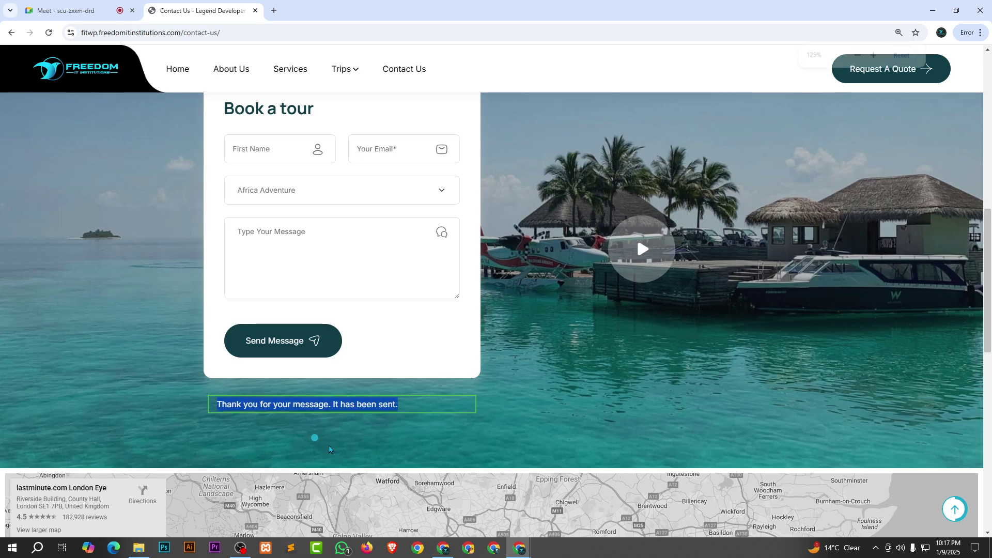
key(ctrl+plus)
key(ctrl+plus)
scroll(556, 393, down, 1)
click(556, 392)
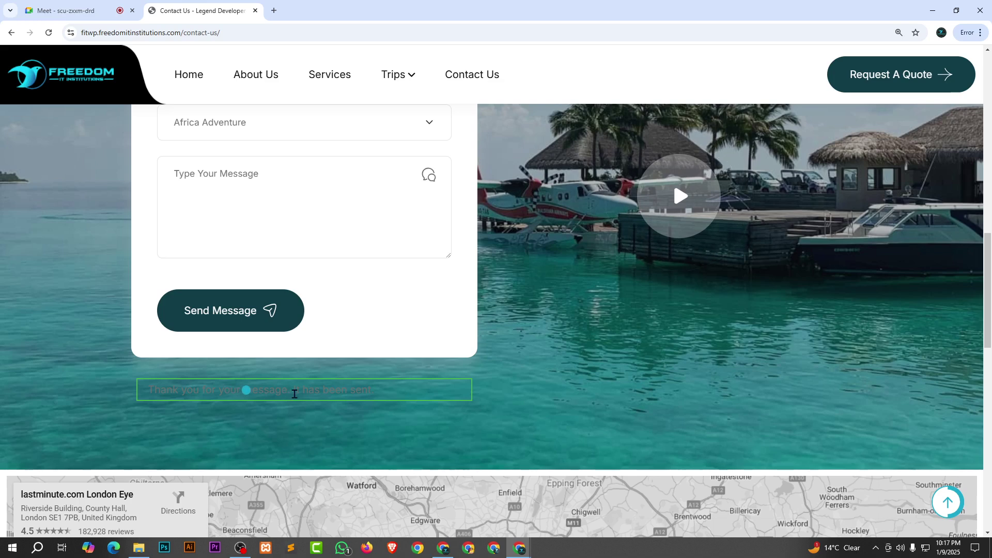
mouse_move(382, 390)
mouse_down()
mouse_move(144, 390)
mouse_move(527, 389)
mouse_up()
click(83, 389)
drag(527, 382, 116, 383)
scroll(480, 399, up, 2)
scroll(481, 400, down, 1)
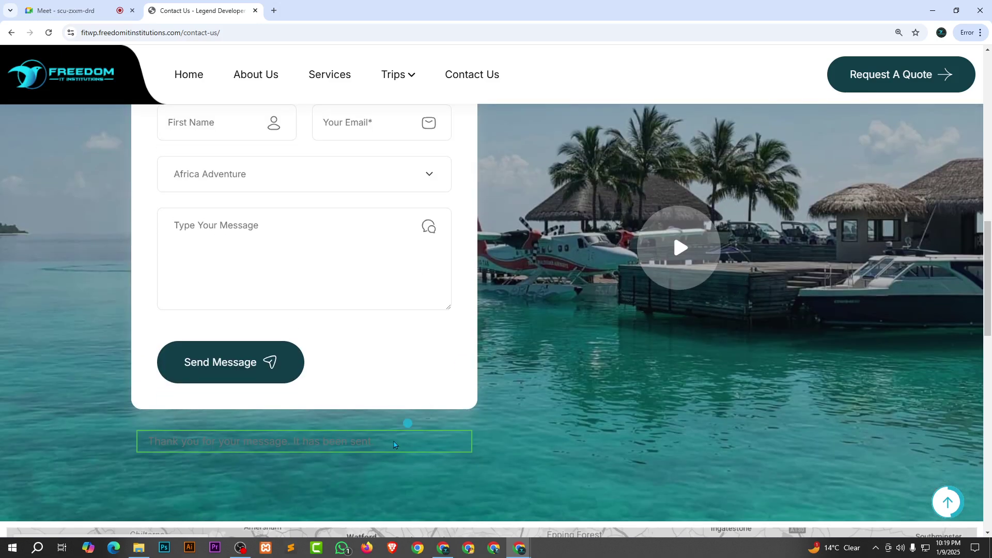
drag(385, 442, 181, 441)
click(427, 441)
Open Chrome's developer tools and inspect the thank-you response box.
right_click(217, 440)
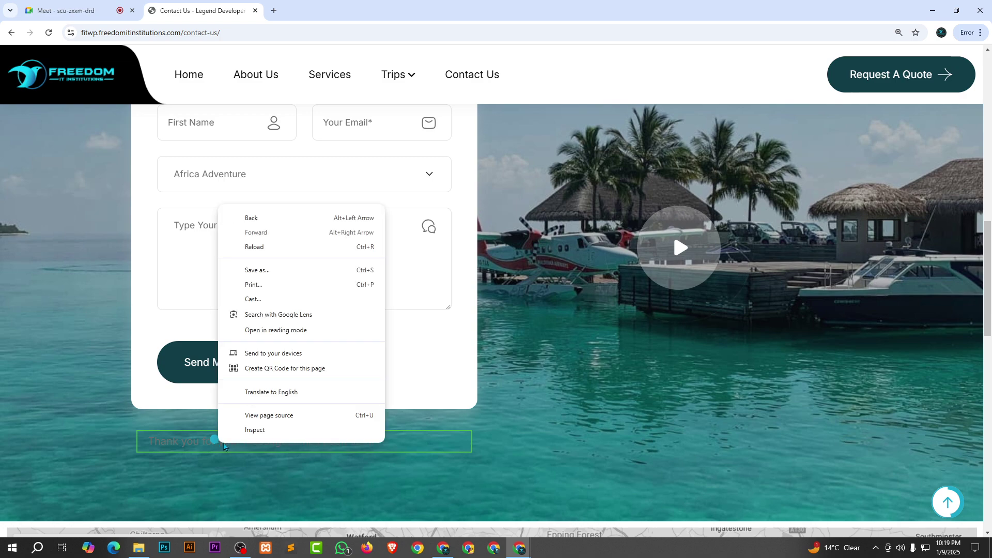
click(682, 441)
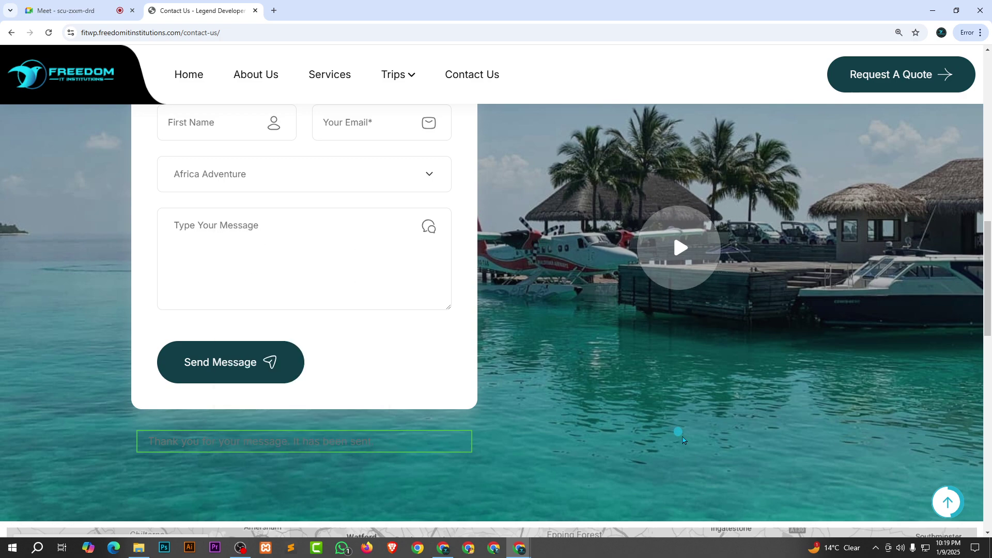
key(ctrl+shift+i)
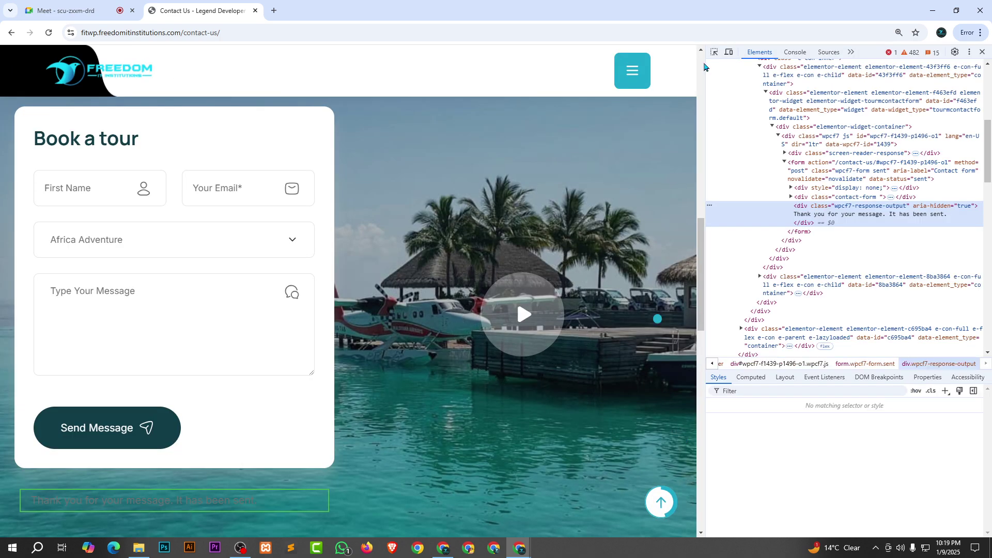
click(714, 52)
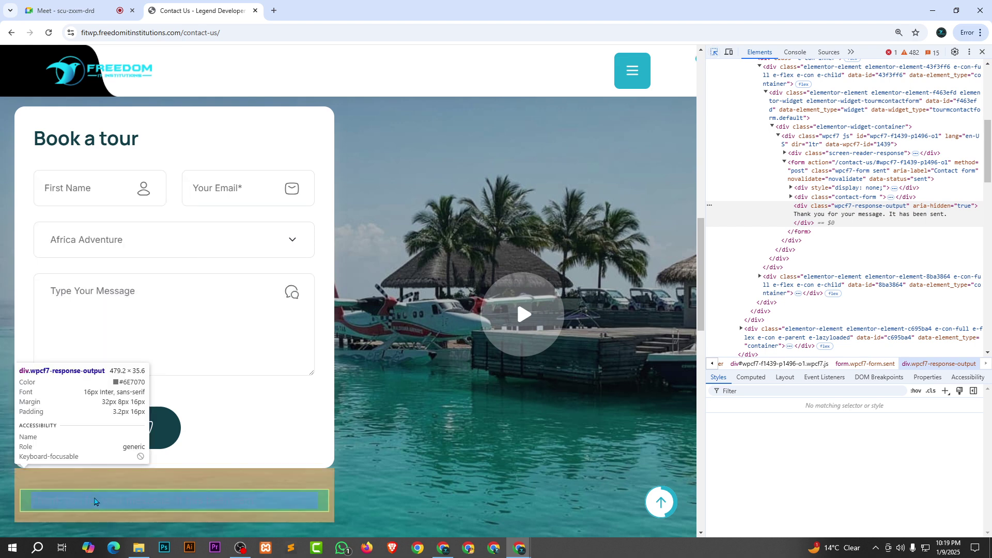
click(258, 507)
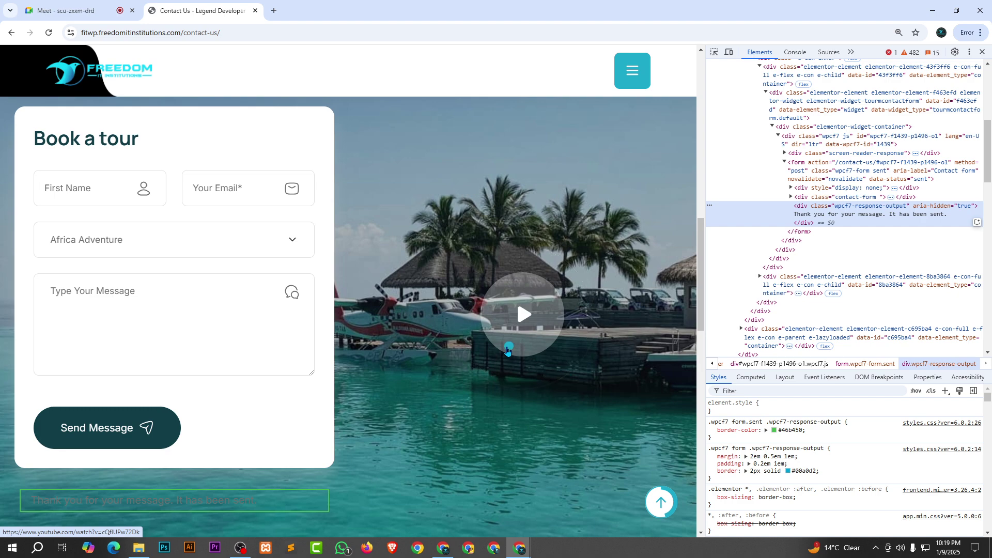
click(715, 52)
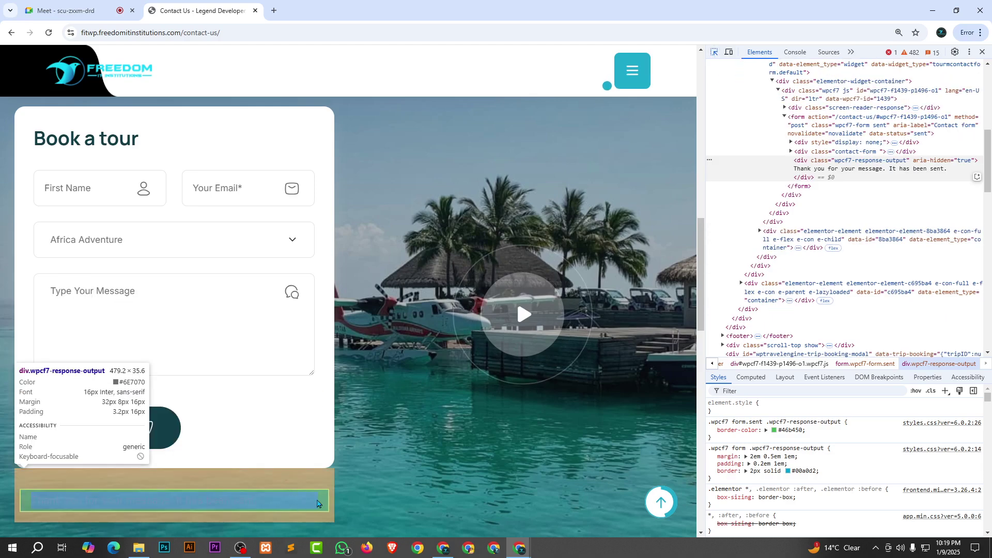
click(315, 504)
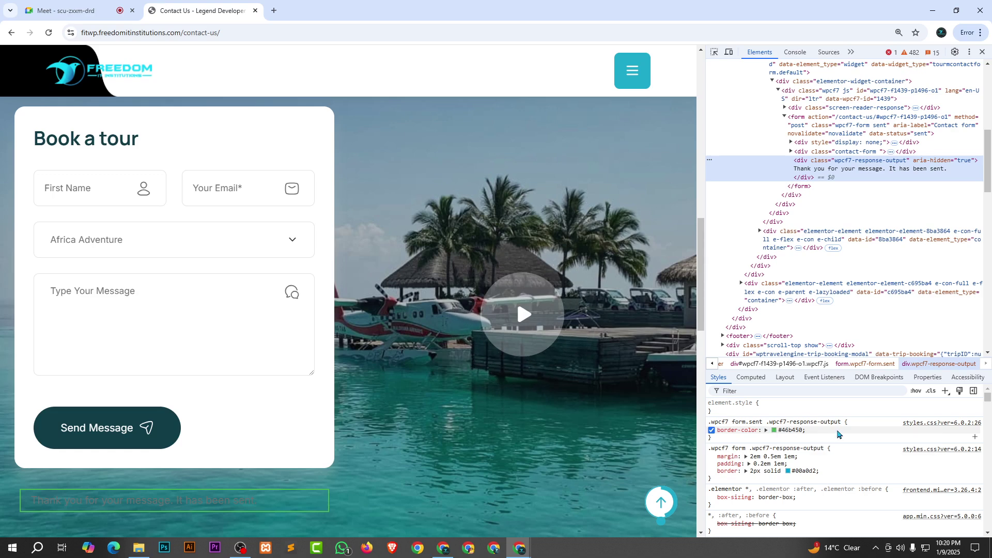
Try red and then blue swatches for --swiper-theme-color.
scroll(843, 442, down, 5)
scroll(848, 454, down, 1)
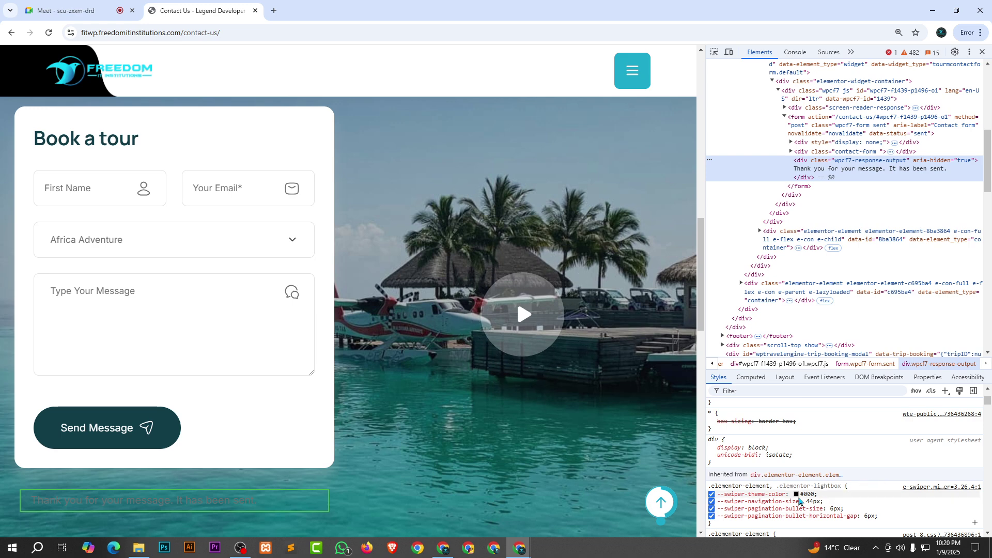
click(797, 496)
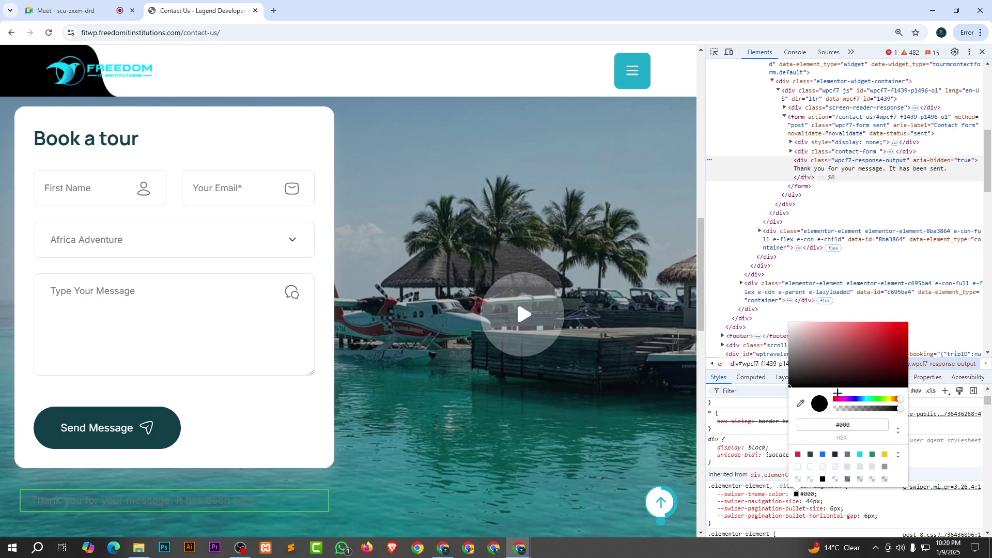
click(908, 326)
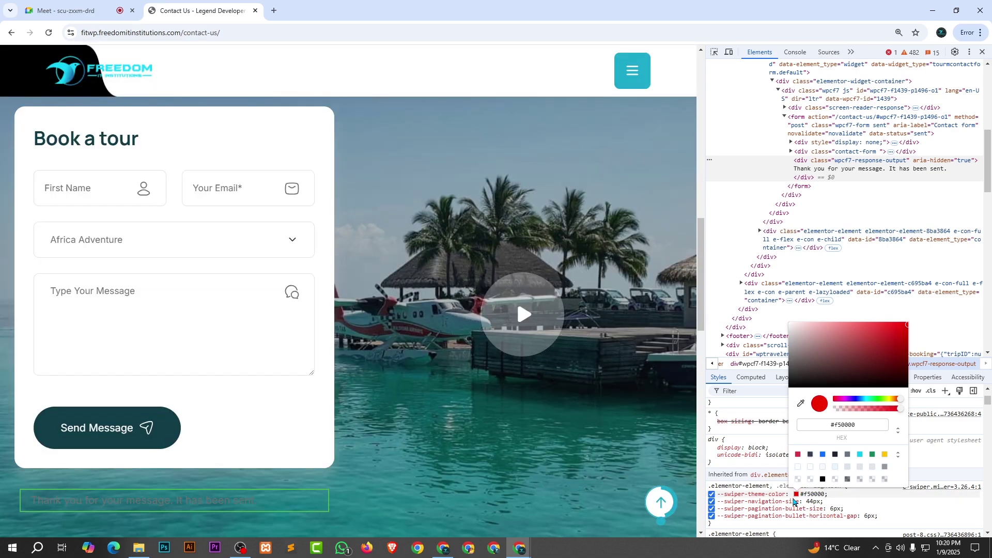
click(869, 503)
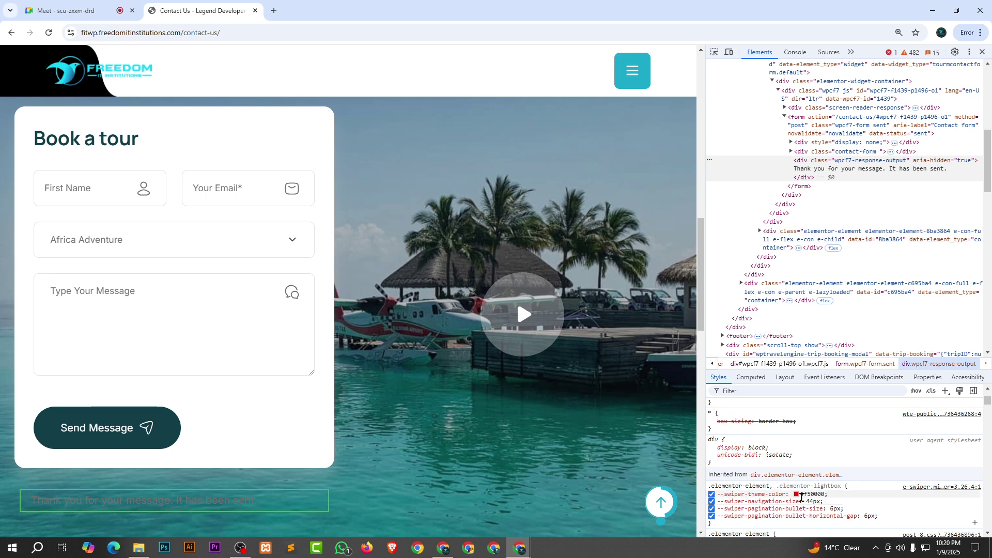
click(797, 494)
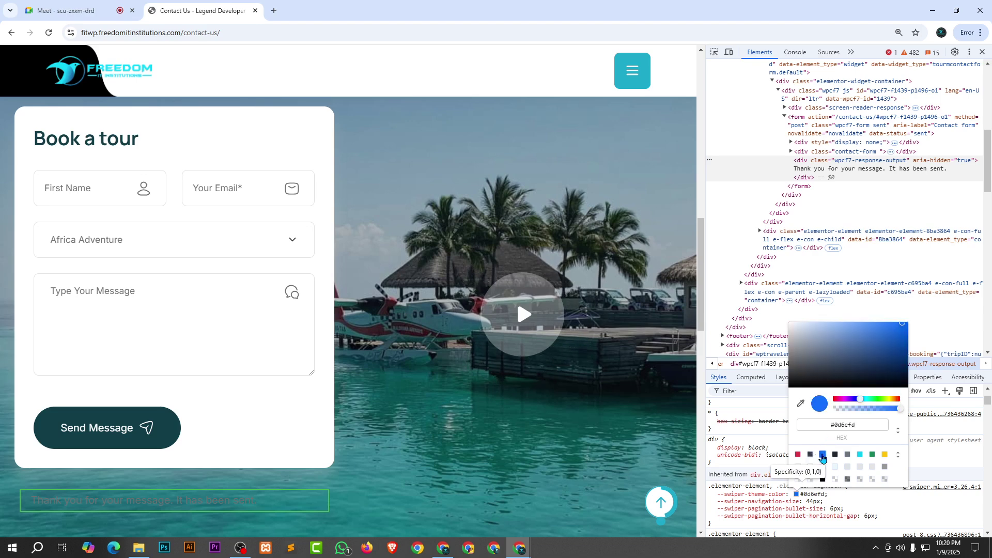
click(823, 455)
key(Escape)
Reselect the wpcf7-response-output element to show its #46b450 border-color rule.
scroll(812, 453, up, 1)
scroll(811, 452, up, 2)
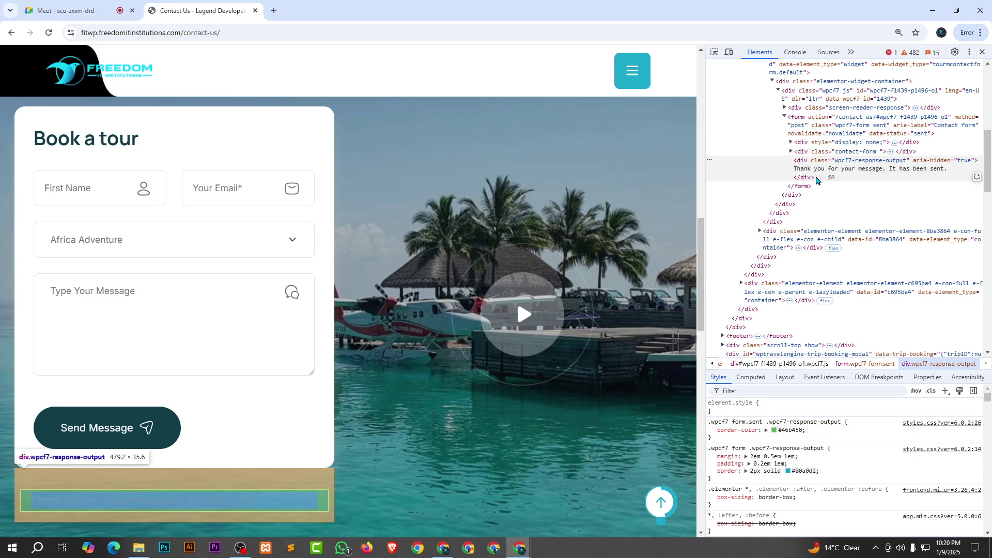
click(837, 172)
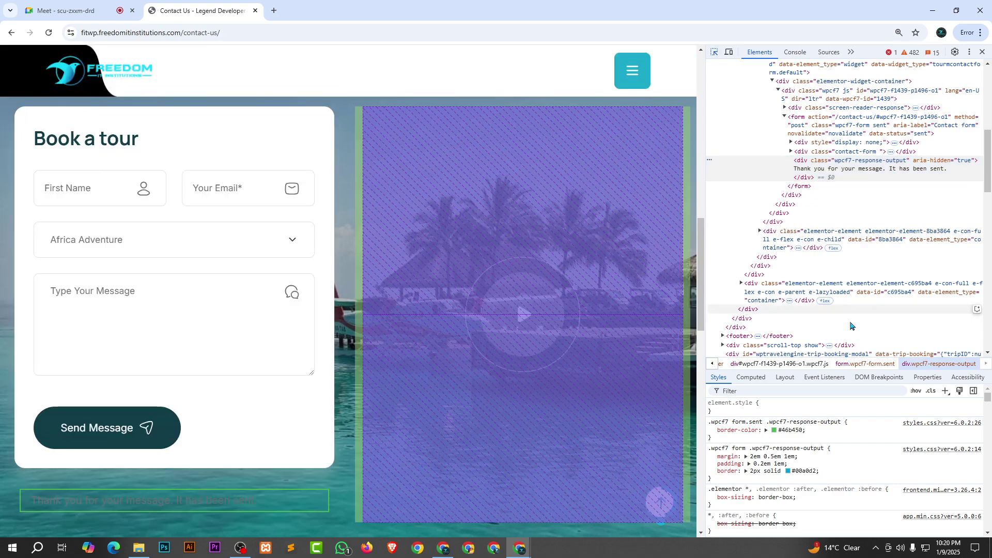
key(ctrl+shift+c)
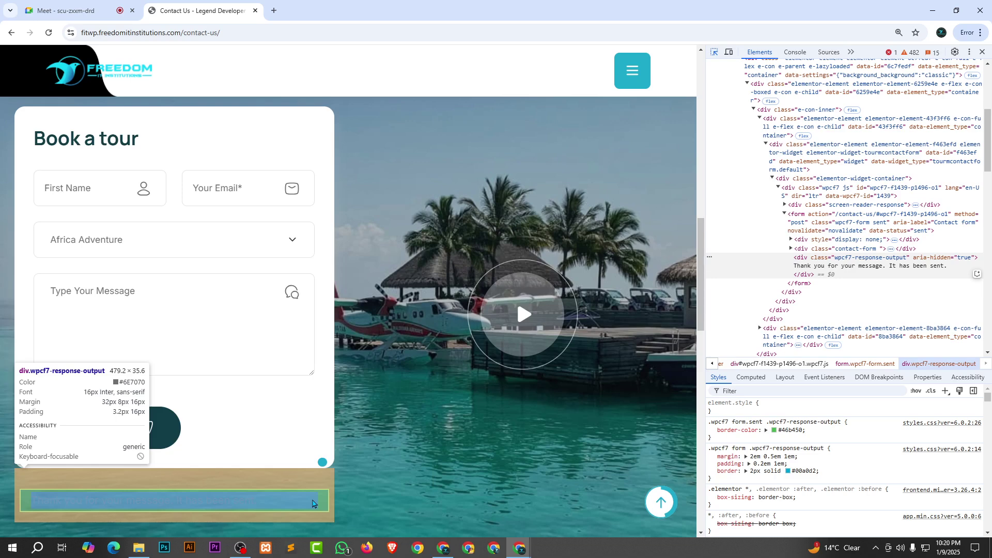
click(309, 502)
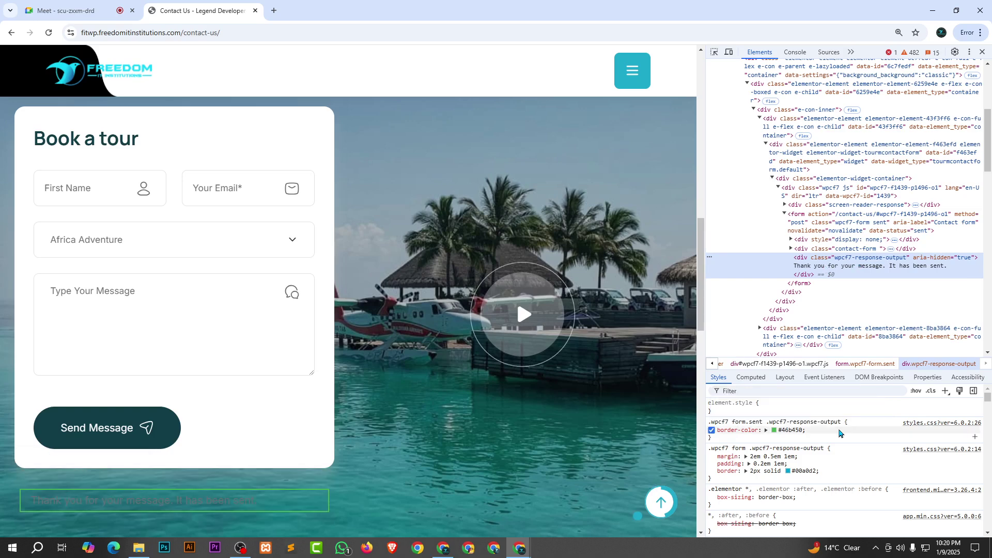
Add a color property to the response box rule, first red, then white #ffffff.
click(838, 433)
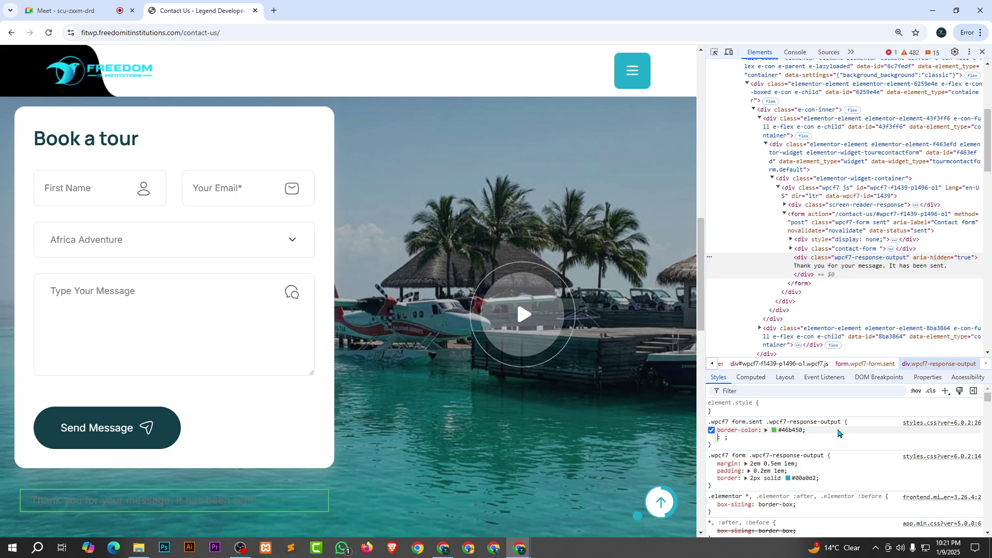
text(color)
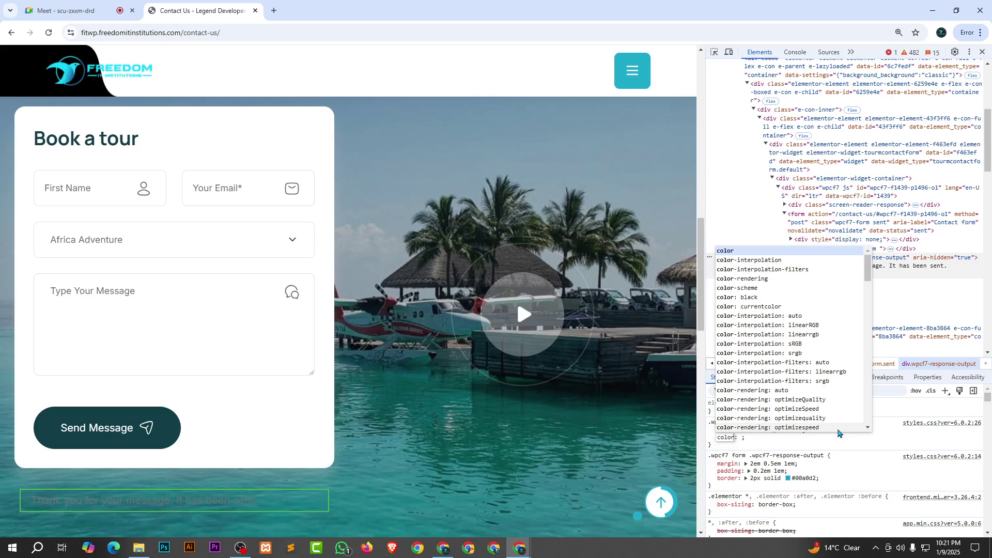
key(Tab)
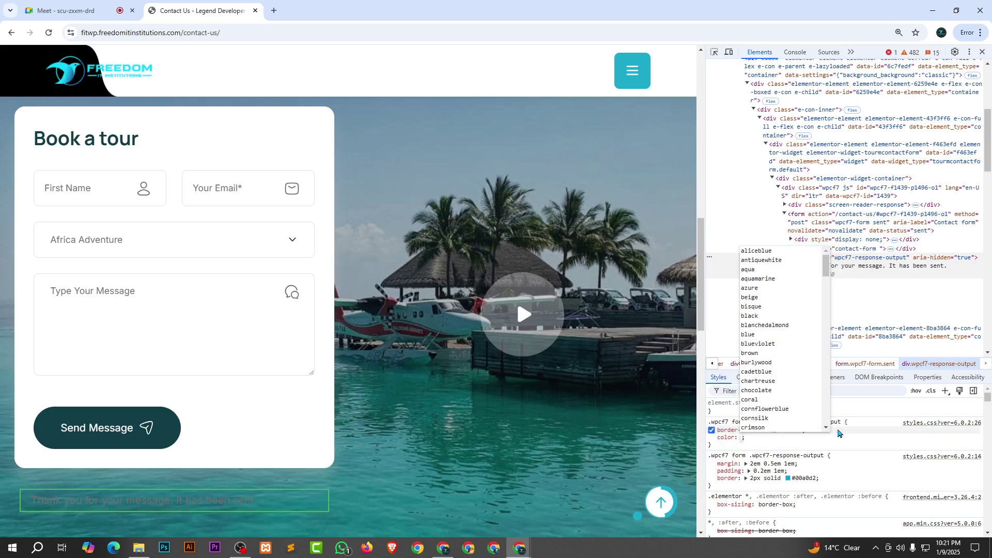
text(red)
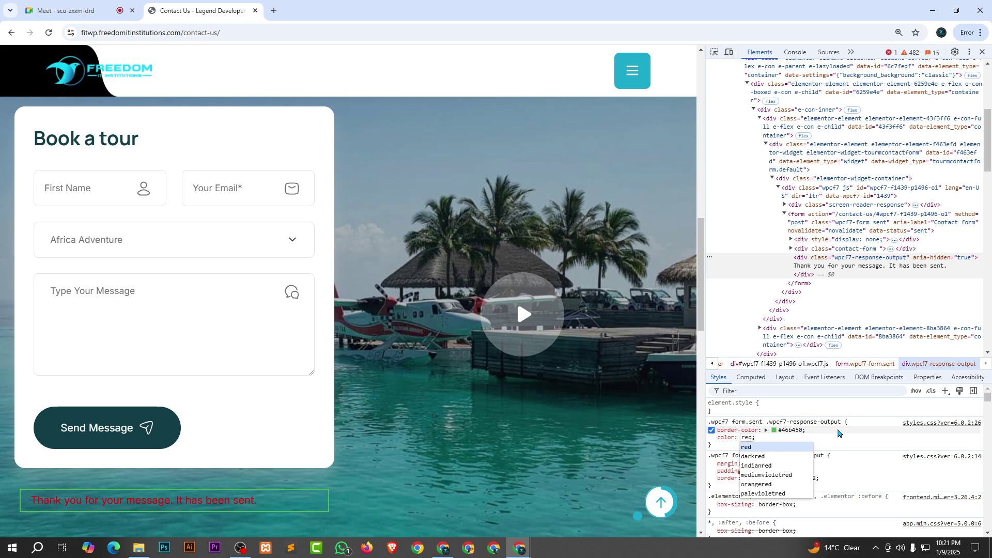
key(Return)
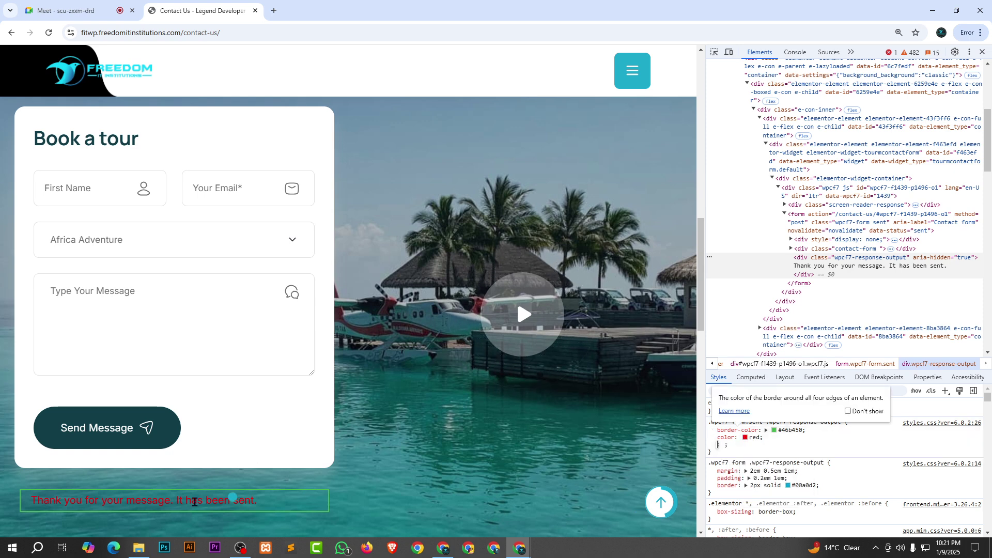
scroll(261, 449, down, 2)
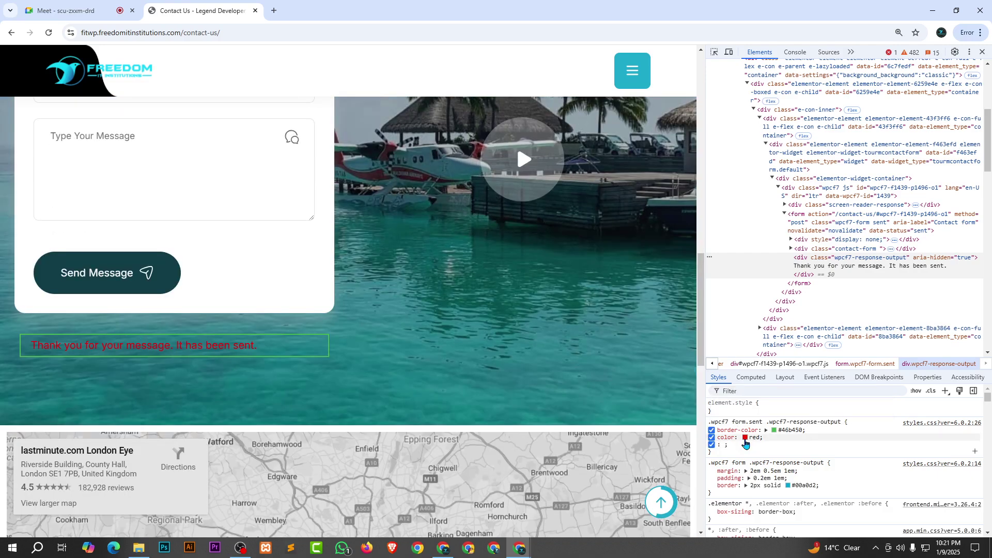
click(746, 437)
drag(756, 263, 713, 237)
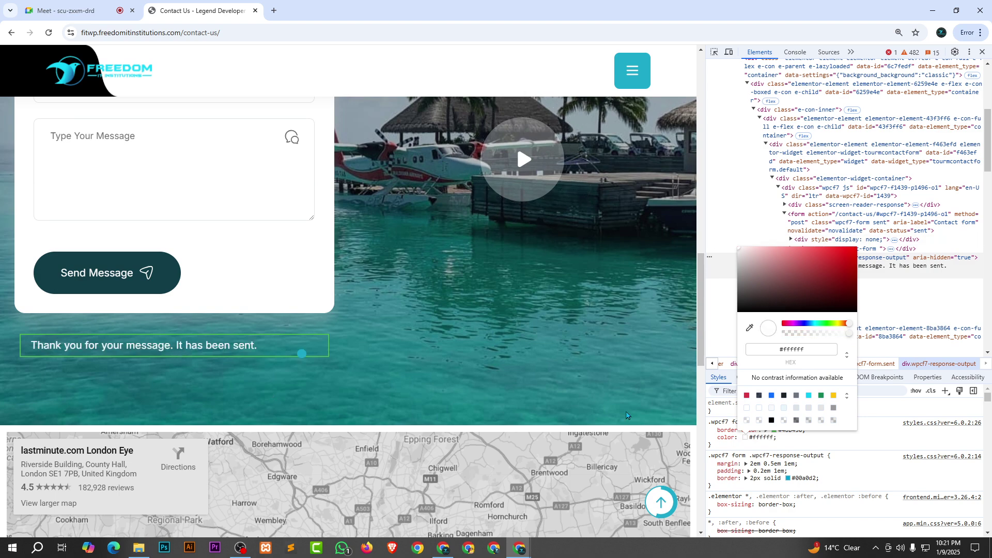
click(871, 438)
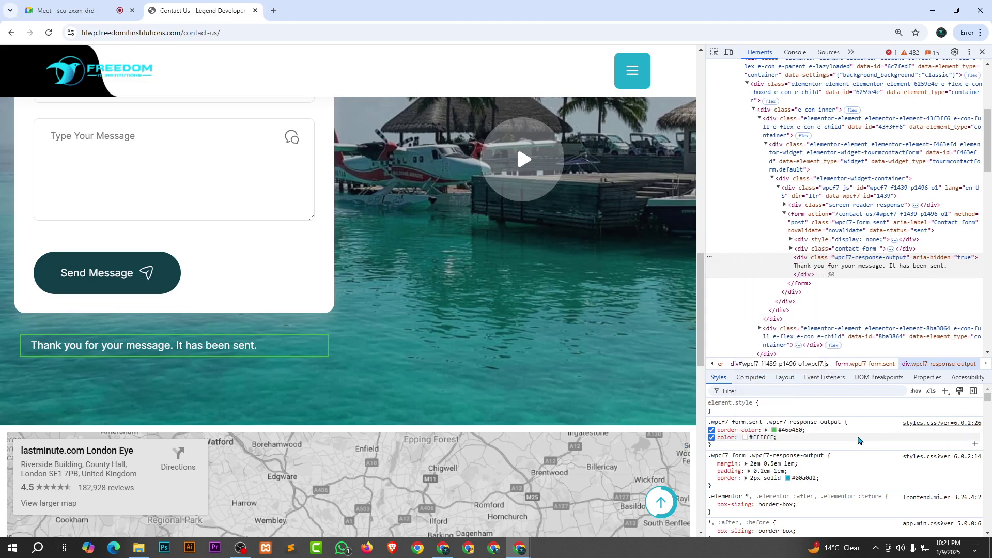
key(Escape)
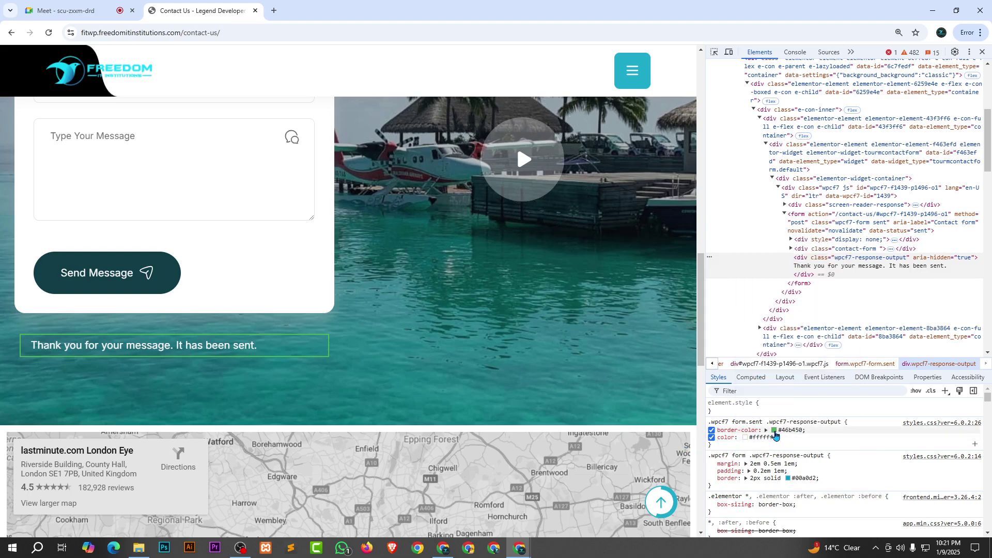
Change the notice's border-color to cyan #0dcaf0 and start renaming the property.
click(775, 430)
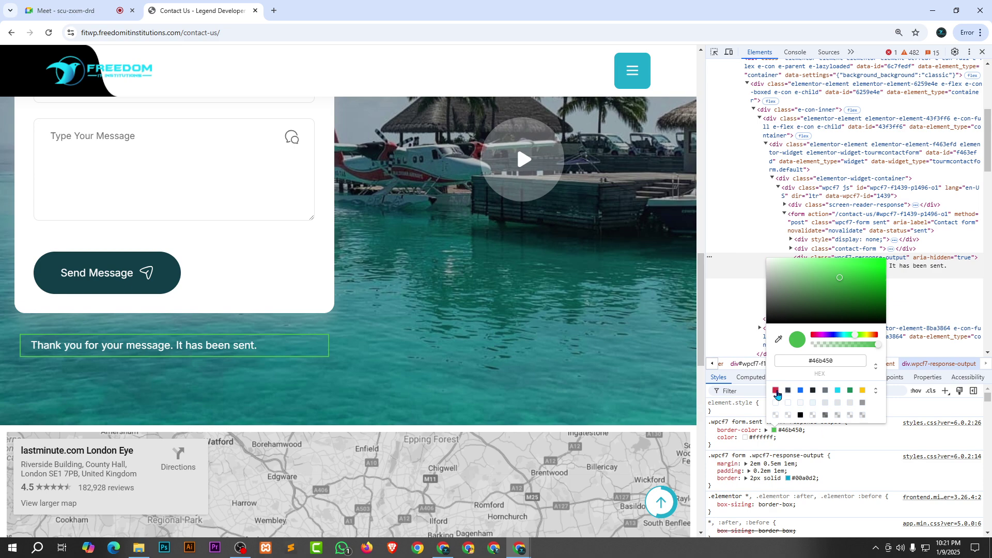
click(777, 391)
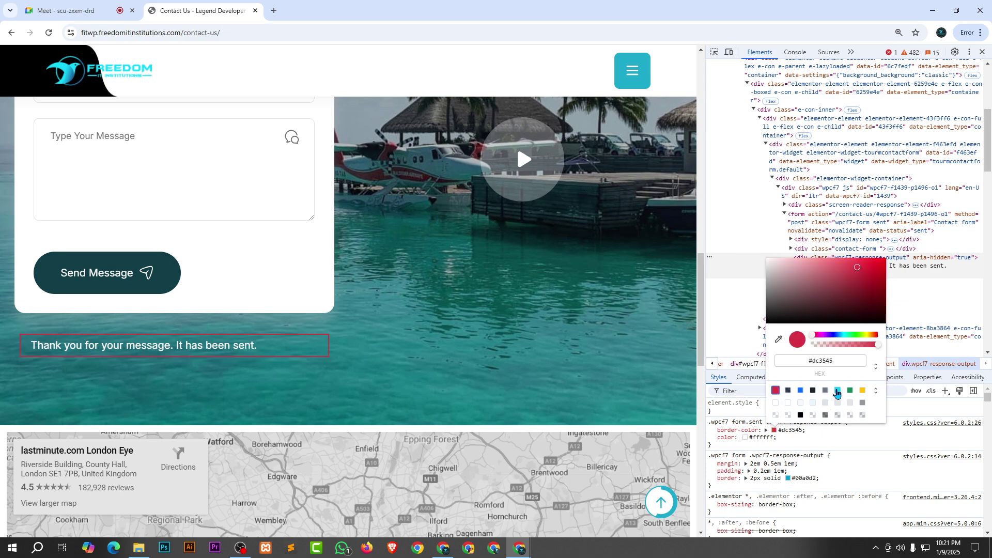
click(838, 391)
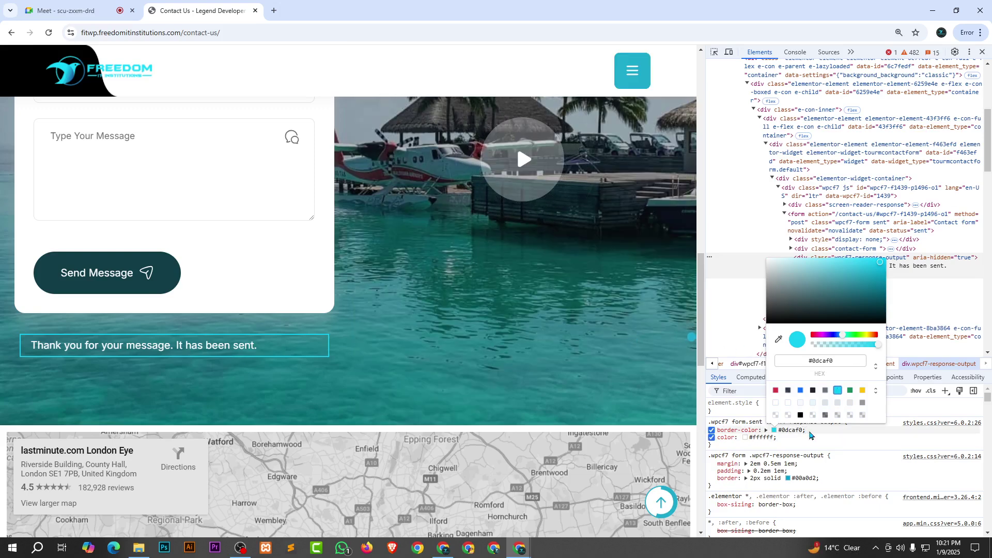
click(815, 440)
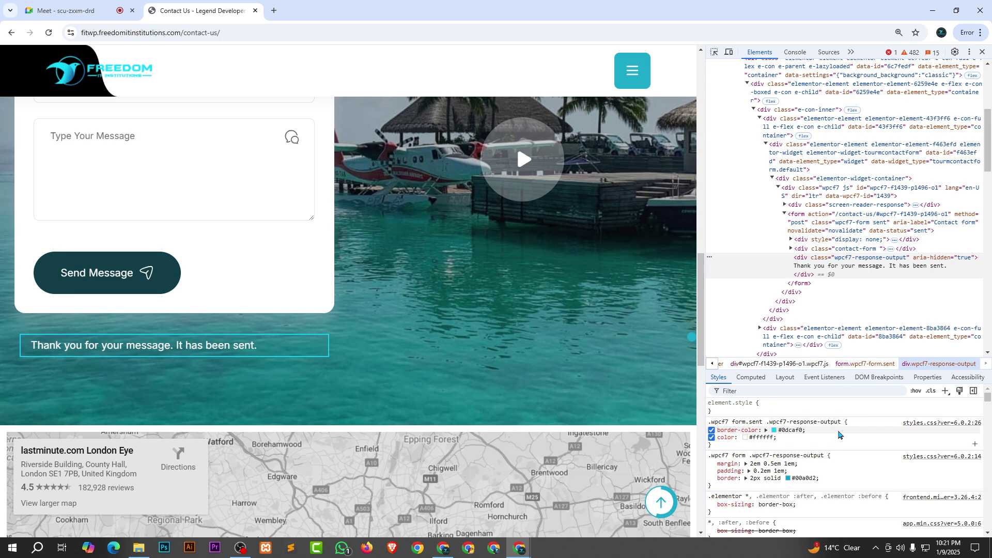
click(753, 430)
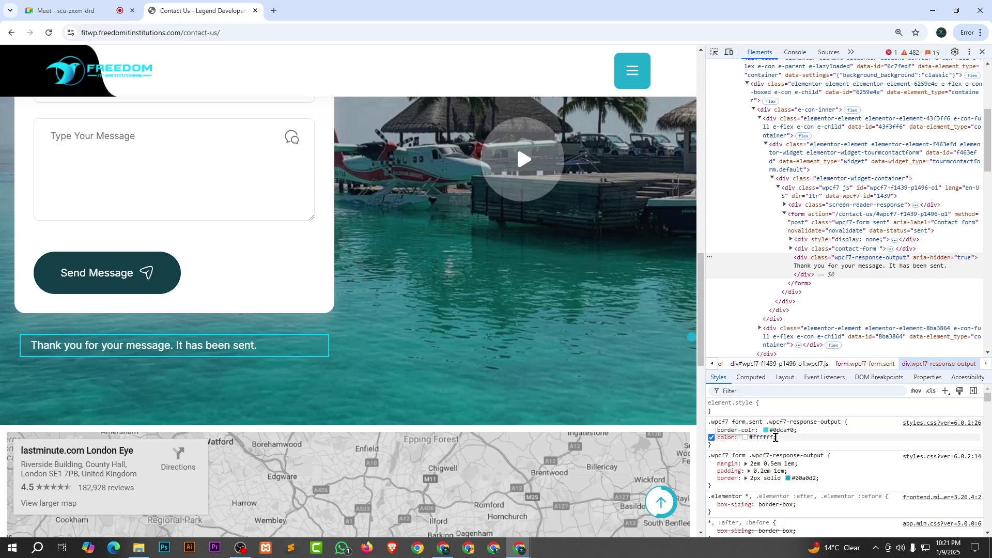
Set the sent-message border to 8px solid #0dcaf0, then select the whole .wpcf7 form.sent rule.
text(border)
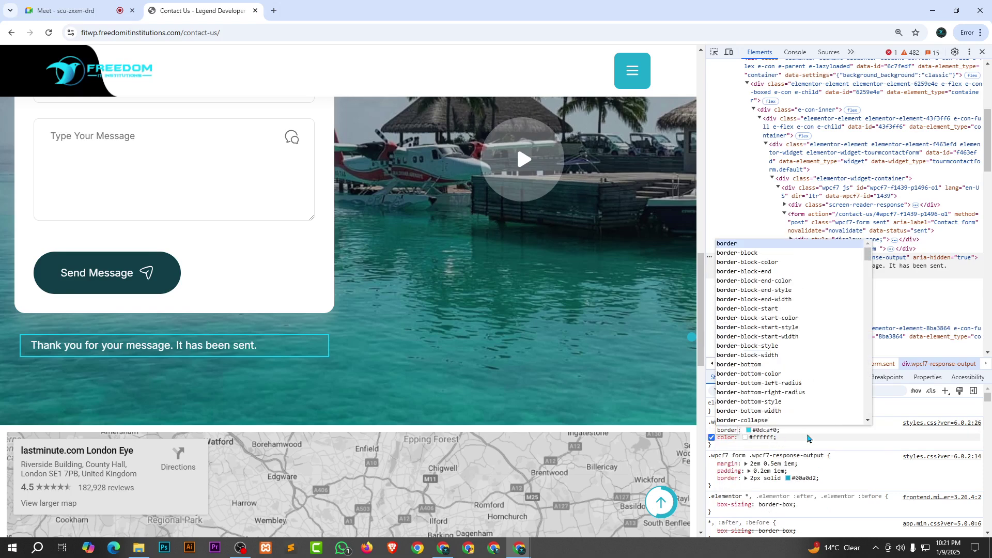
click(758, 434)
click(759, 431)
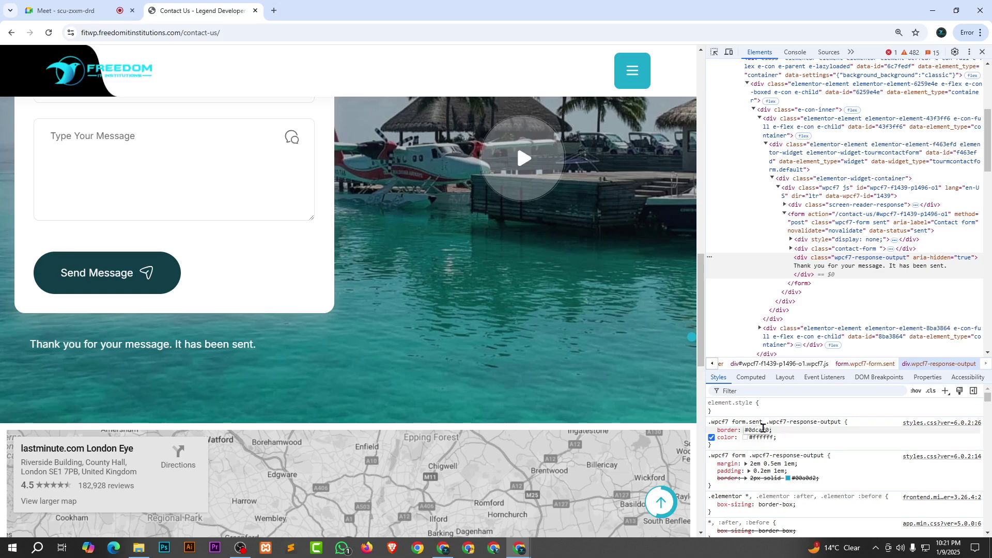
key(Home)
text(3px )
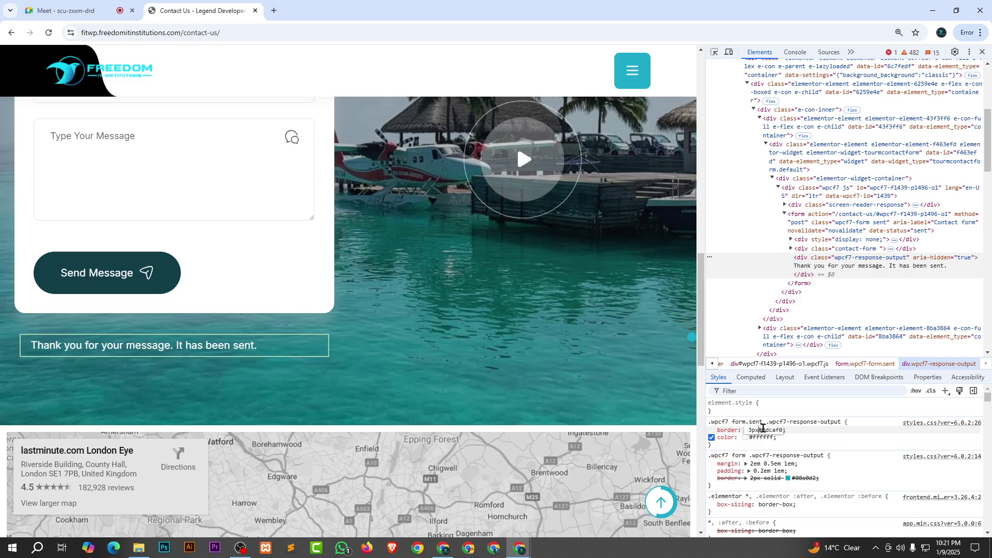
text(solid)
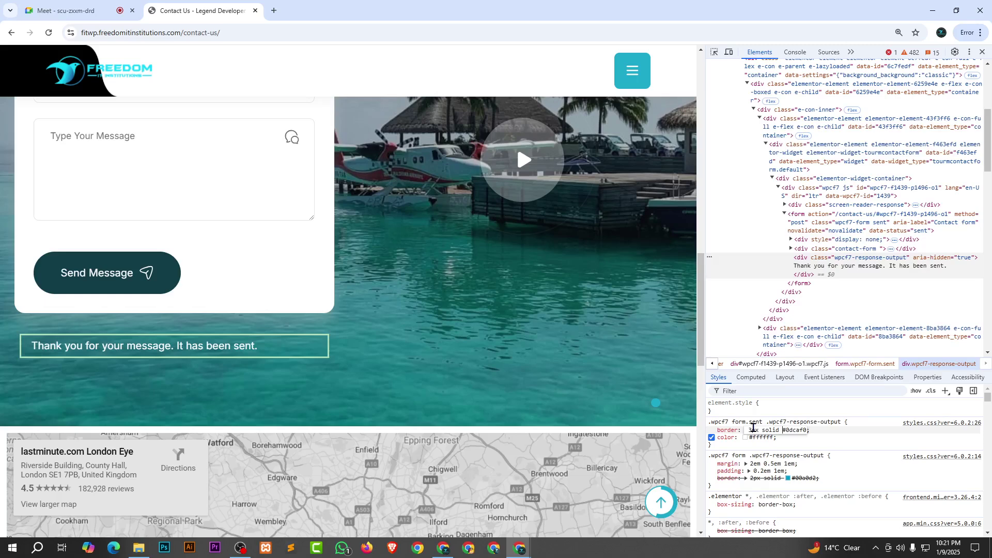
key(shift+Up)
key(Up)
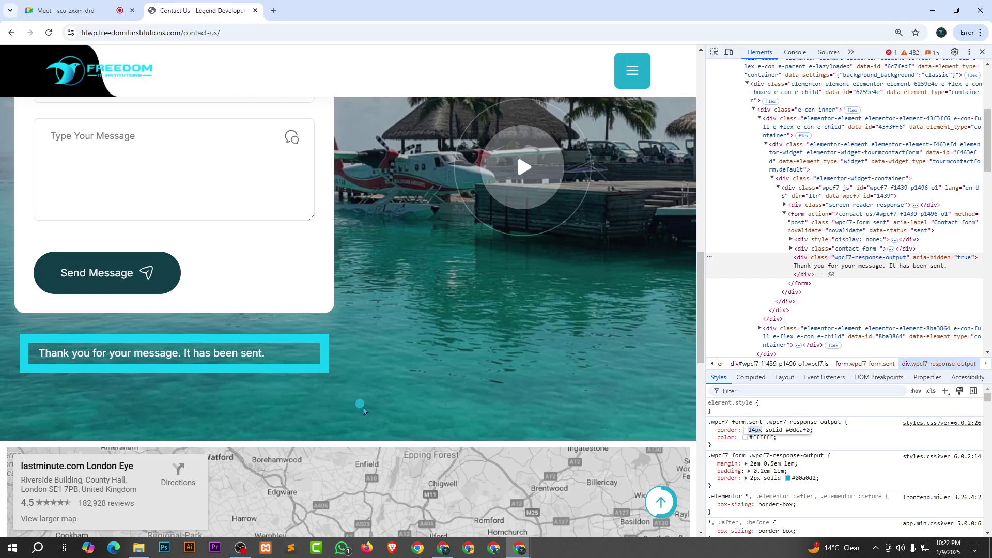
key(Down)
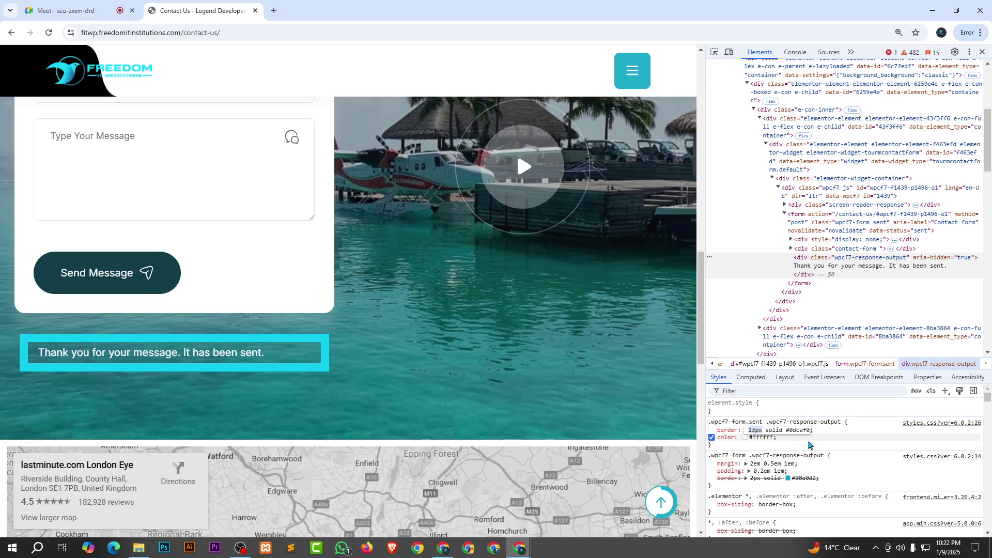
key(Down)
key(Down)
key(Down)
key(Down)
key(Down)
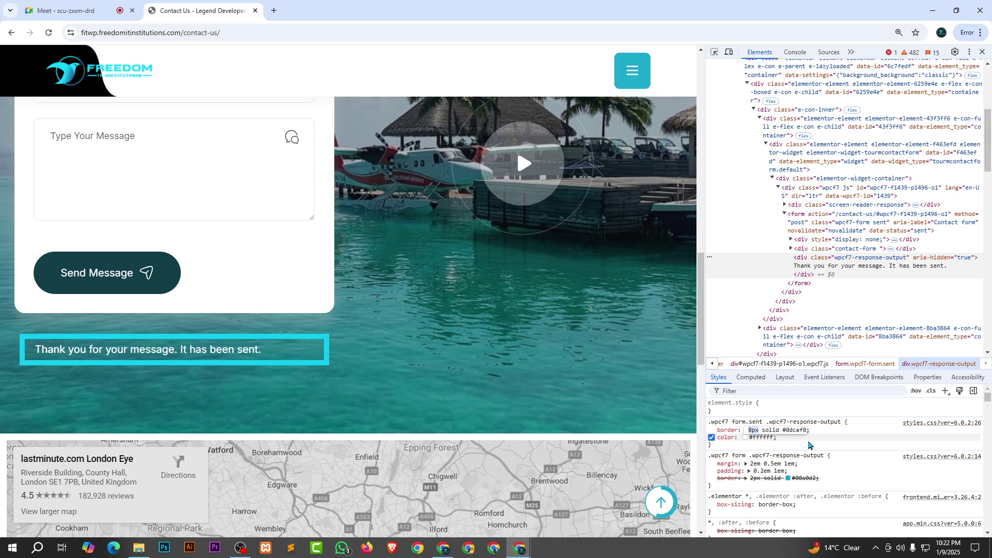
click(809, 445)
drag(709, 452, 796, 532)
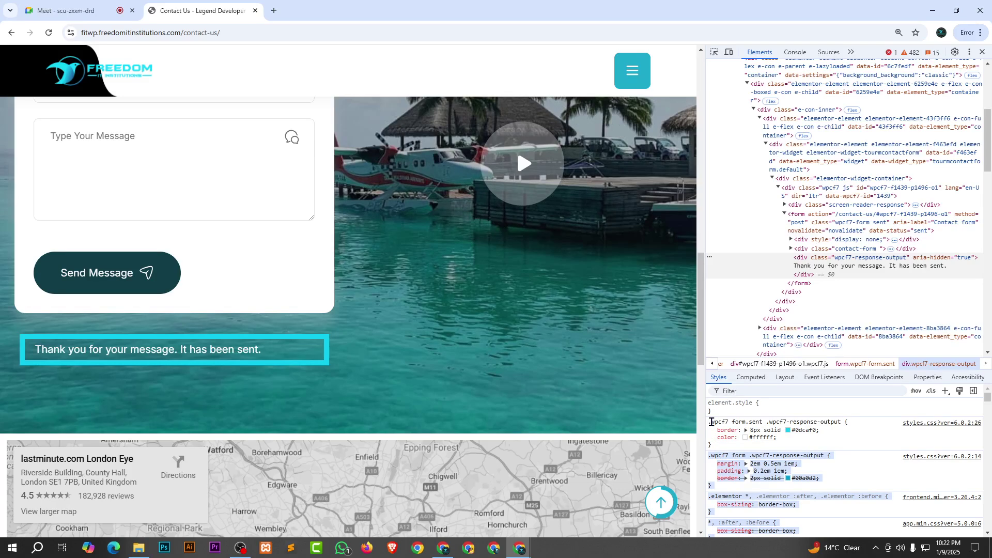
triple_click(712, 422)
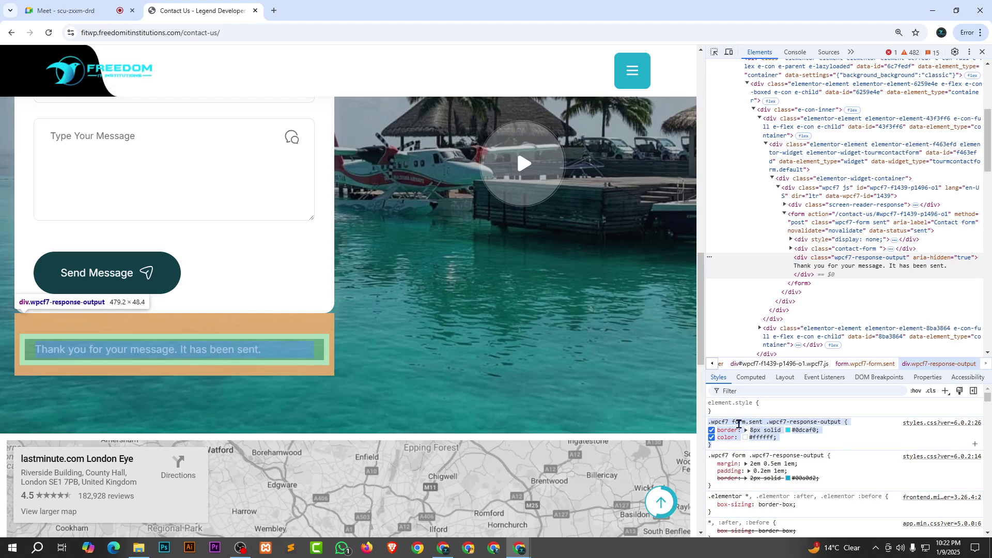
Close the developer tools and reload the Contact Us page.
key(F12)
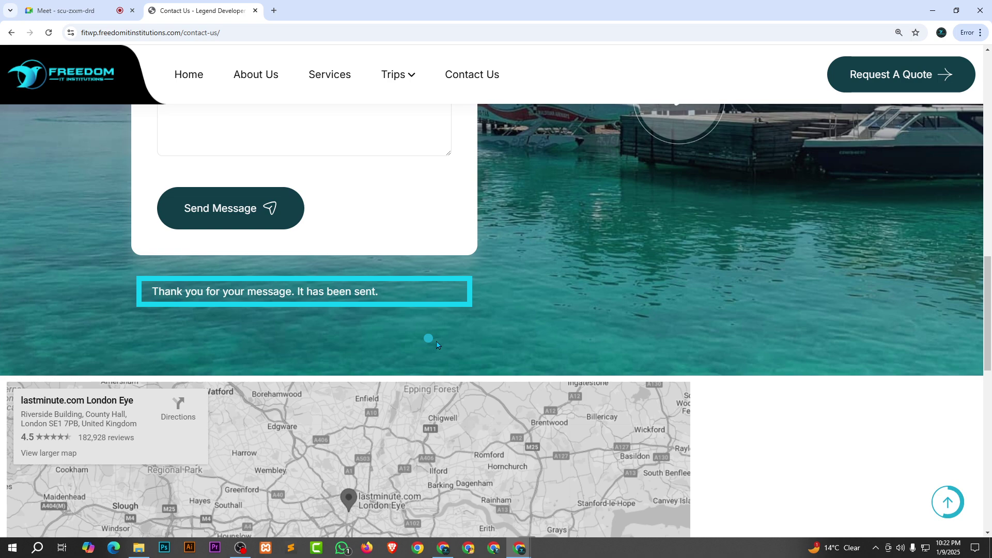
key(F5)
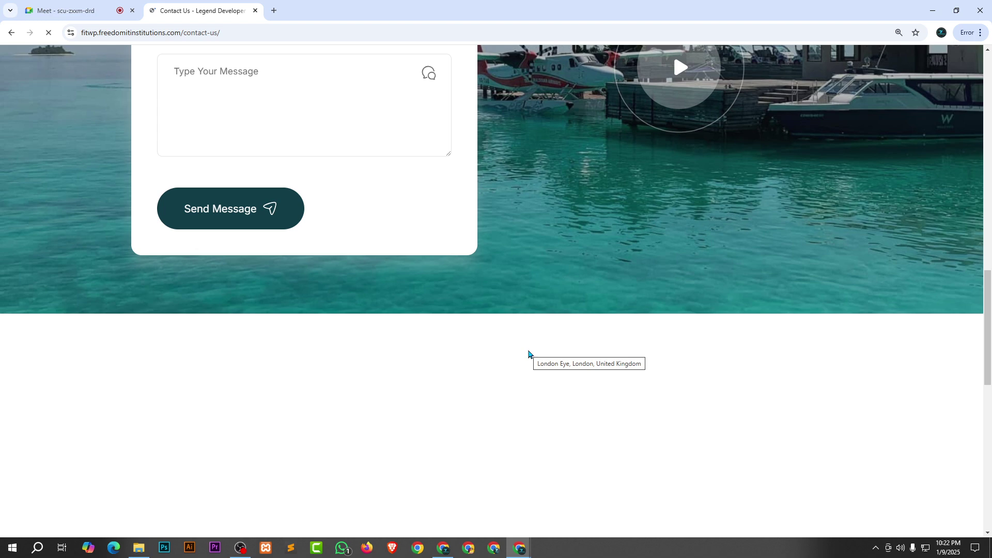
Paste the .wpcf7 form.sent .wpcf7-response-output rule into Additional CSS, then return to the Contact Us window.
key(alt+Tab)
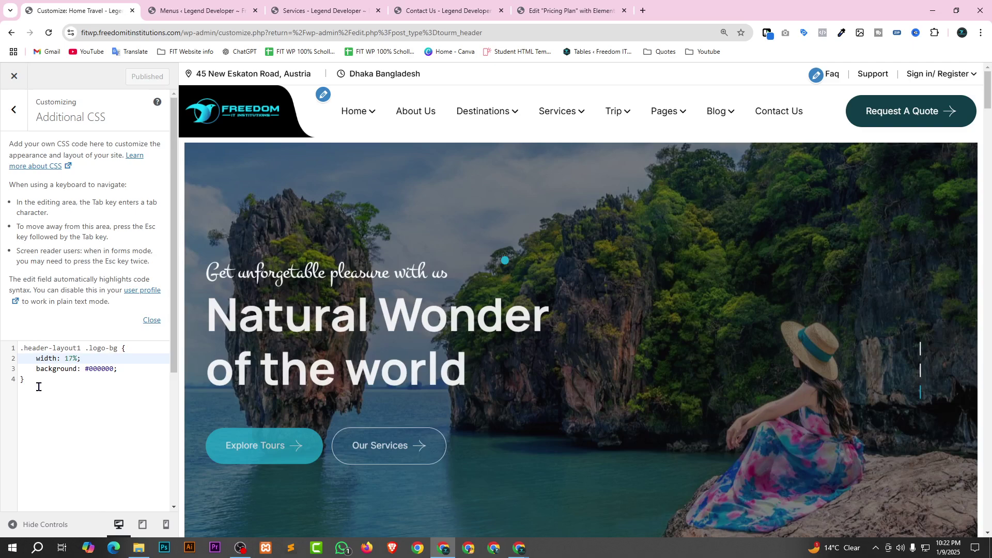
text(.wpcf7 form.sent .wpcf7-response-output {     border: 8px solid #0dcaf0;     color: #ffffff; })
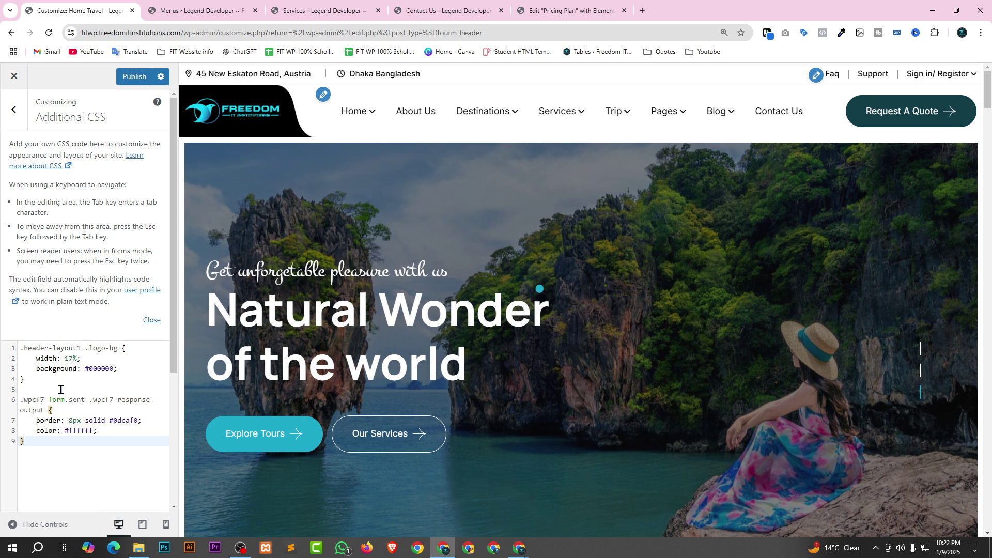
mouse_move(520, 548)
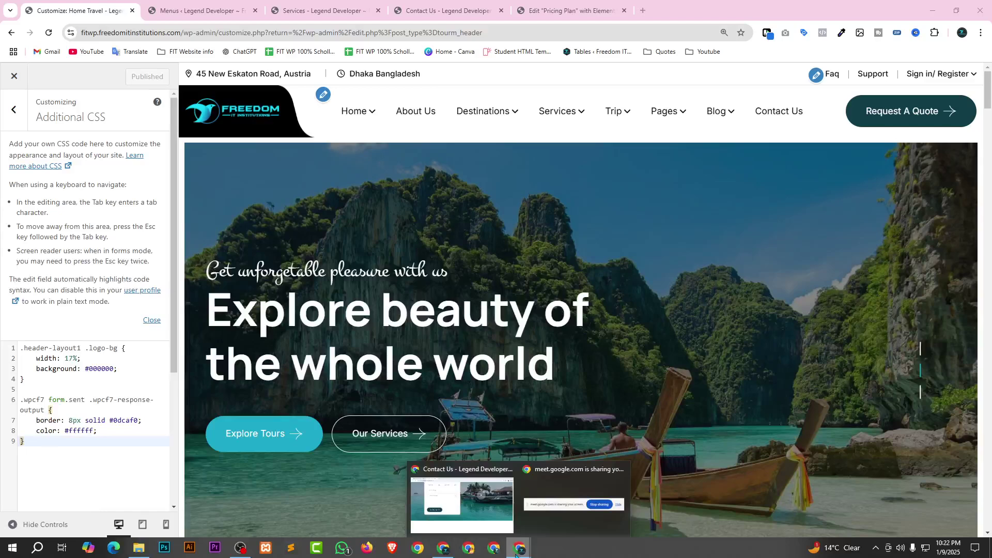
click(463, 496)
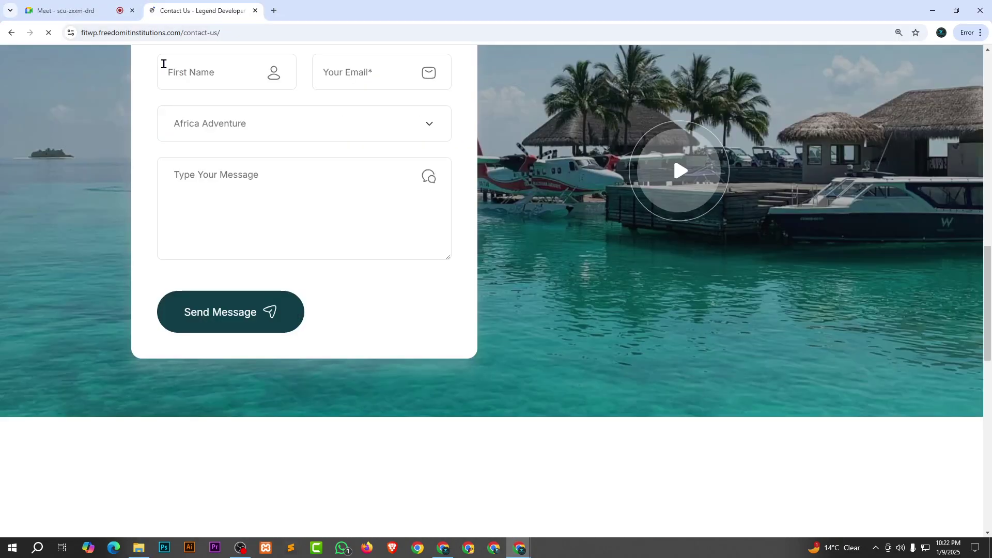
Fill the Book a tour form with the saved name and email, tour Asia, and message 'Hi'.
scroll(164, 64, up, 2)
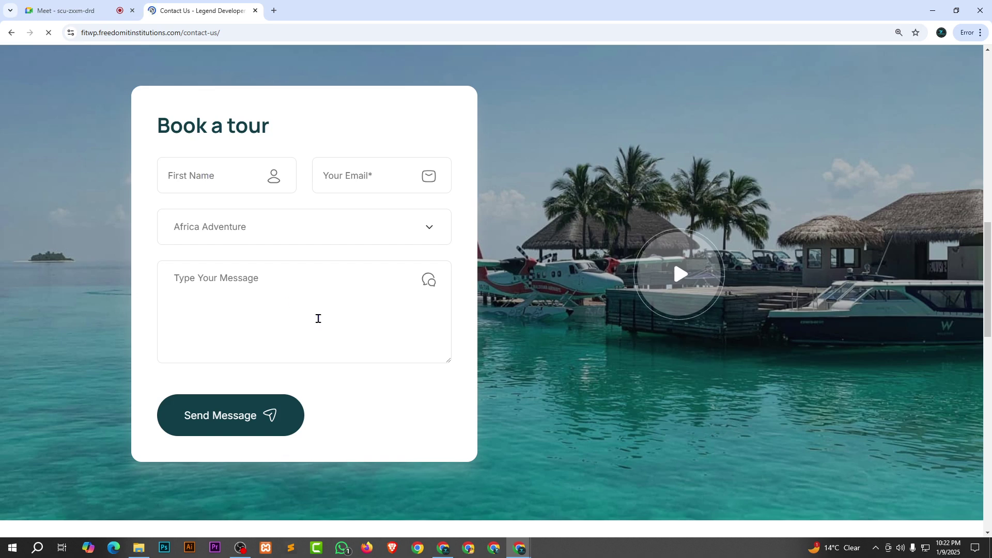
scroll(265, 347, down, 2)
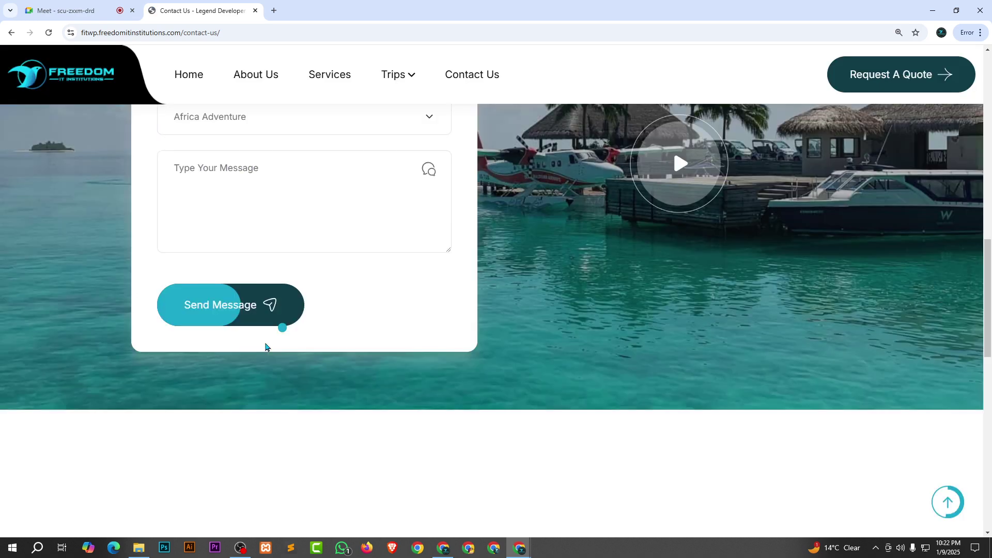
scroll(265, 347, up, 2)
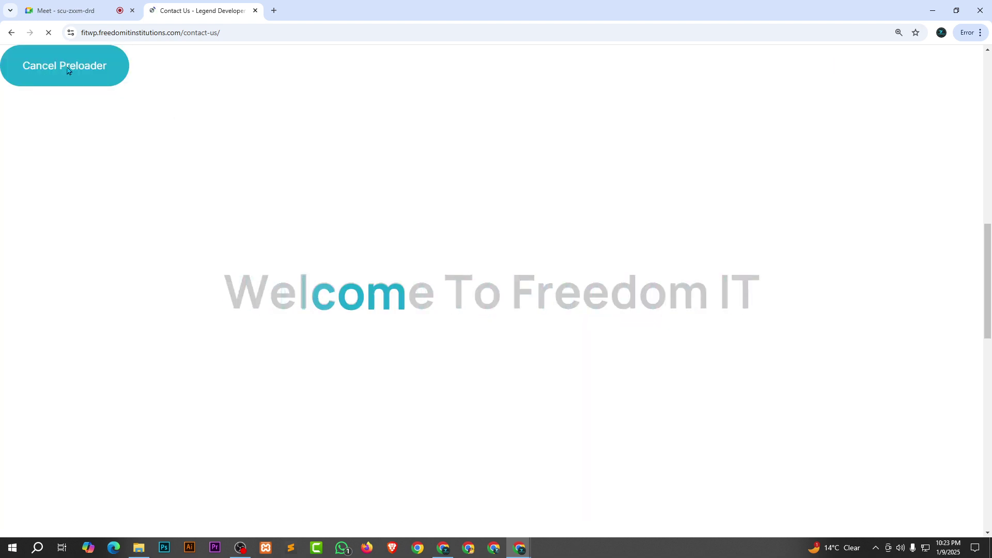
click(224, 174)
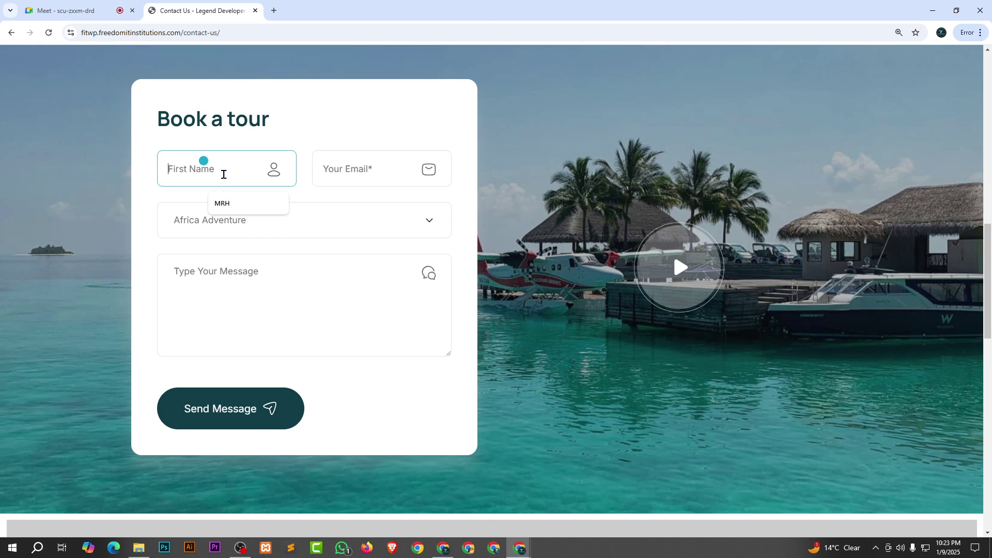
click(228, 203)
click(273, 228)
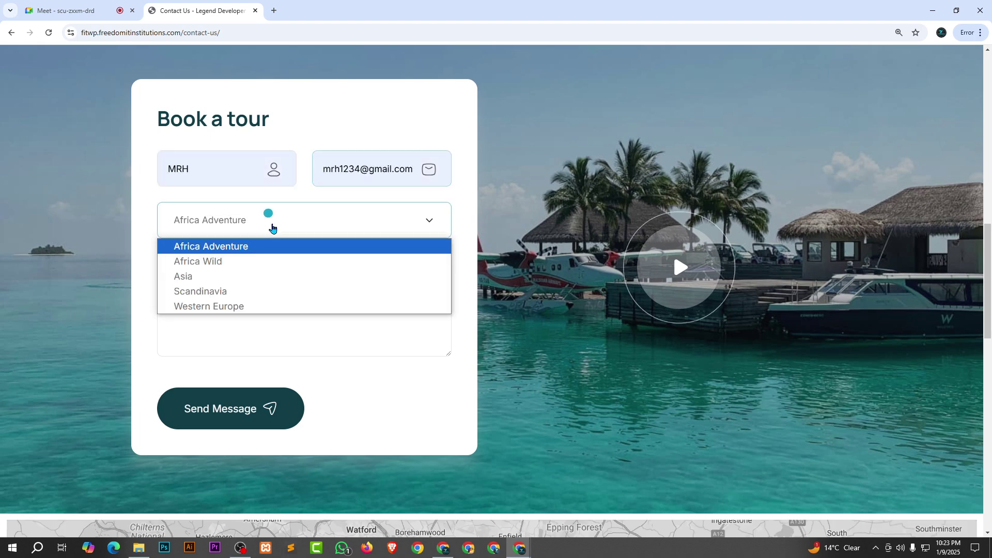
click(261, 277)
click(253, 306)
text(H)
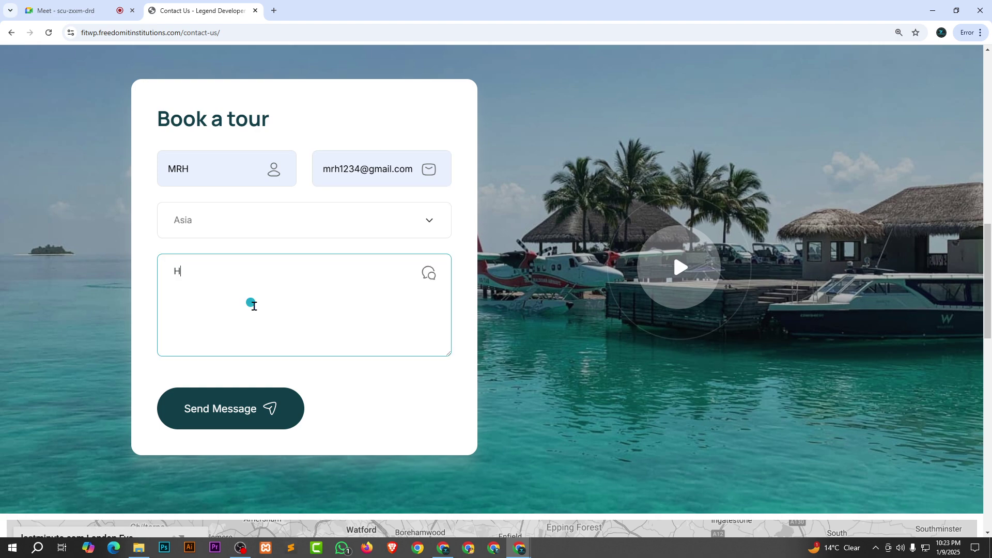
text(i)
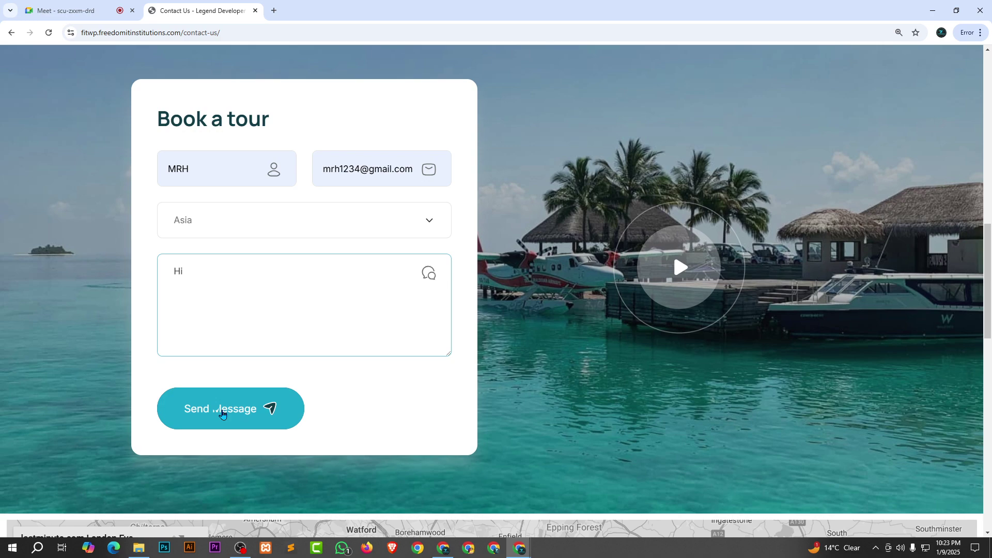
Send the message, check the thank-you notice, glance at Additional CSS, and return to Contact Us.
click(222, 413)
scroll(637, 233, down, 3)
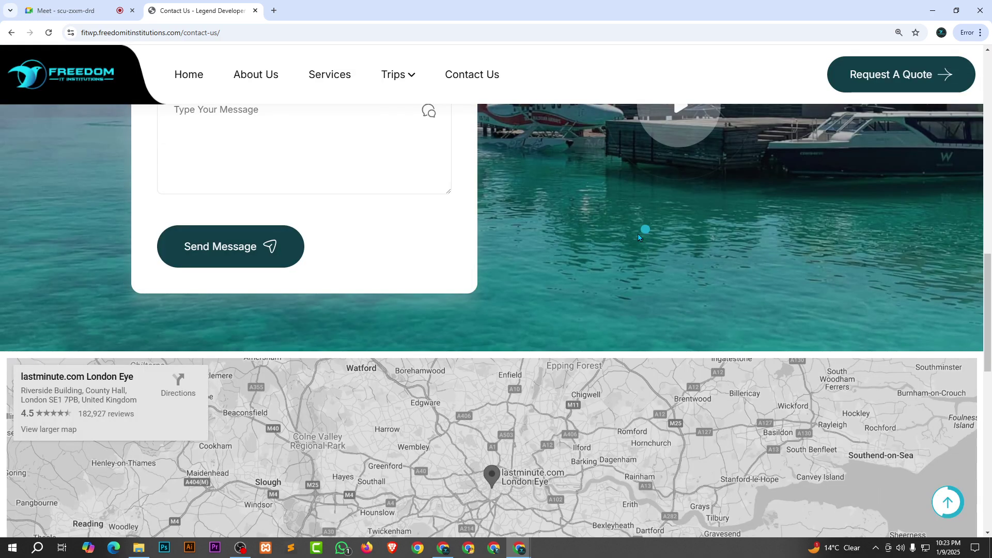
scroll(638, 234, up, 1)
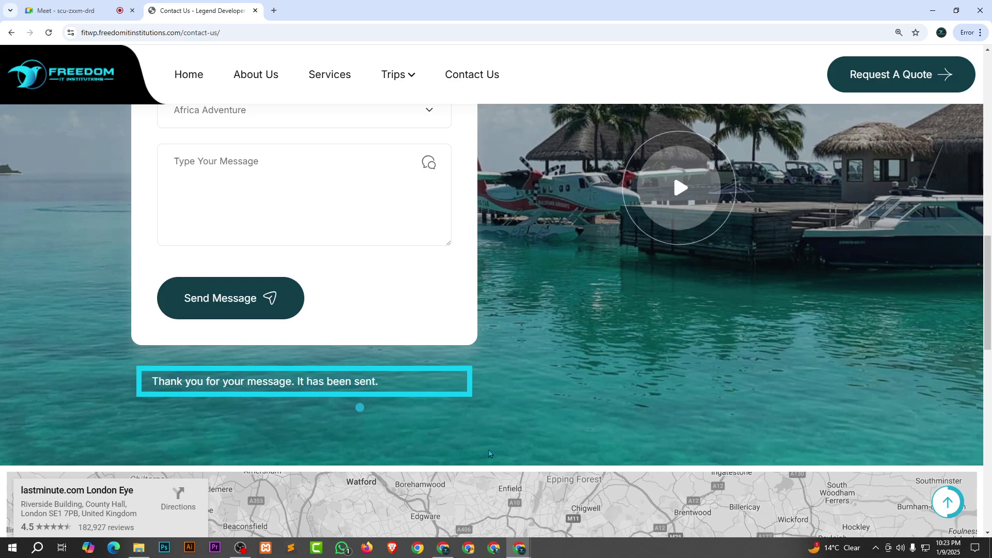
scroll(310, 266, up, 4)
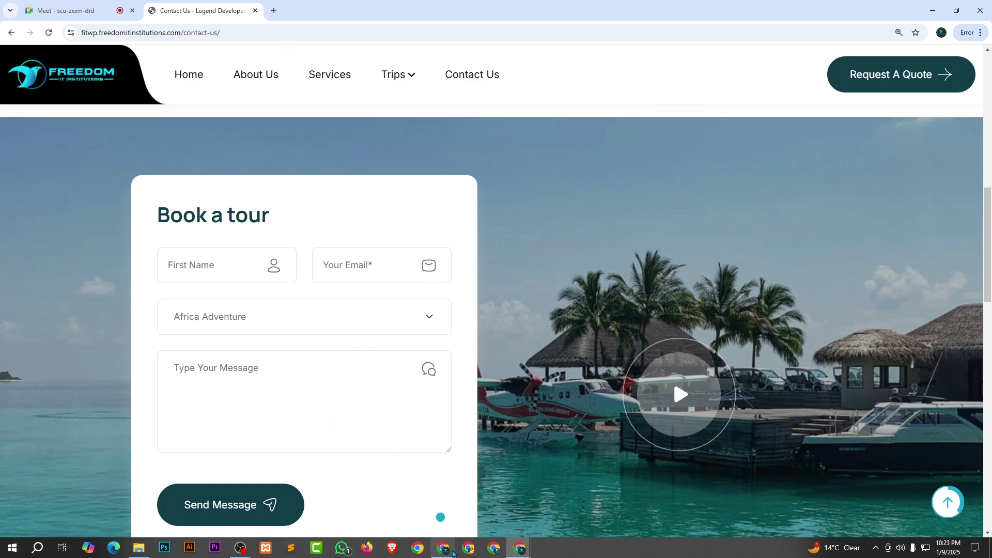
click(443, 548)
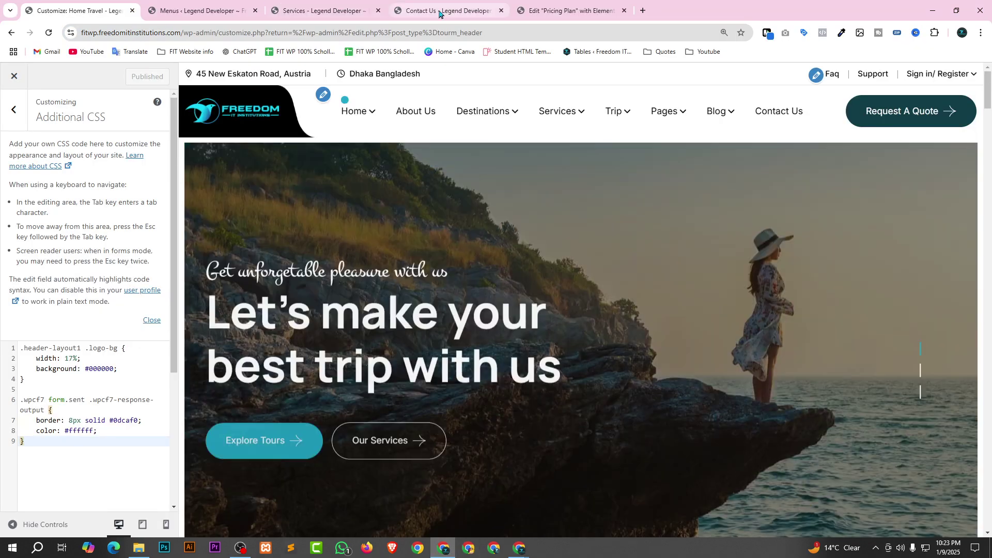
click(440, 12)
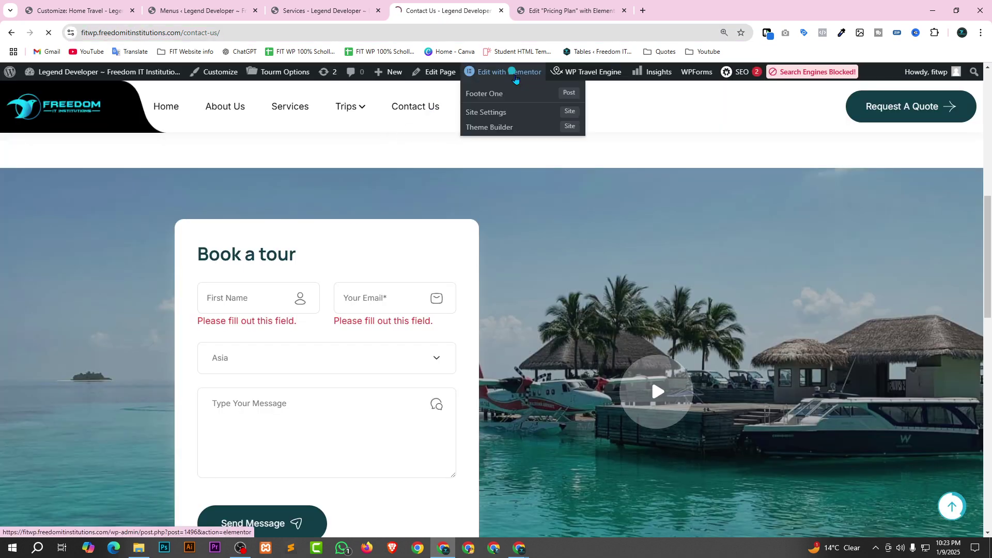
Open the Contact Us page in Elementor, dismissing a raised-hands notification in the Meet call.
click(516, 79)
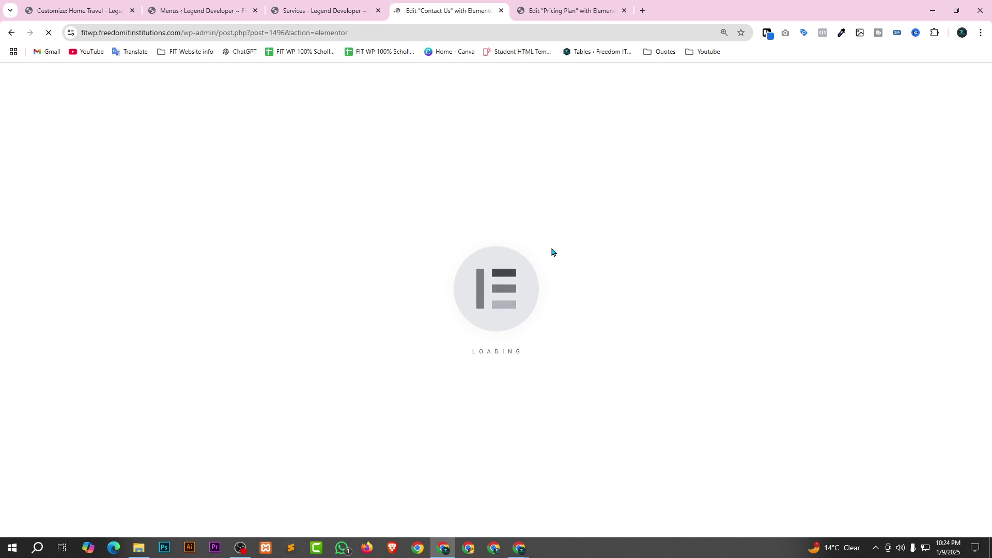
key(alt+Tab)
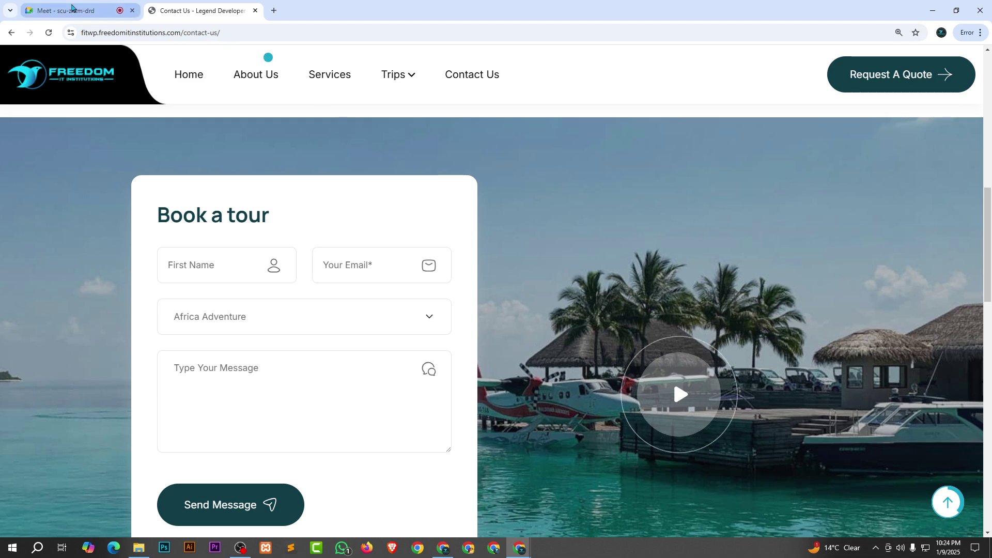
click(74, 9)
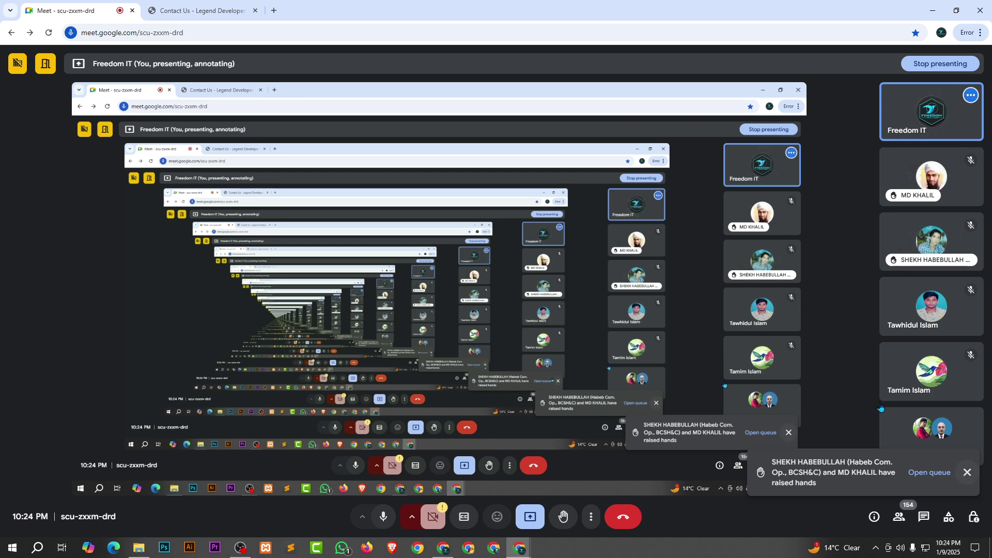
click(967, 473)
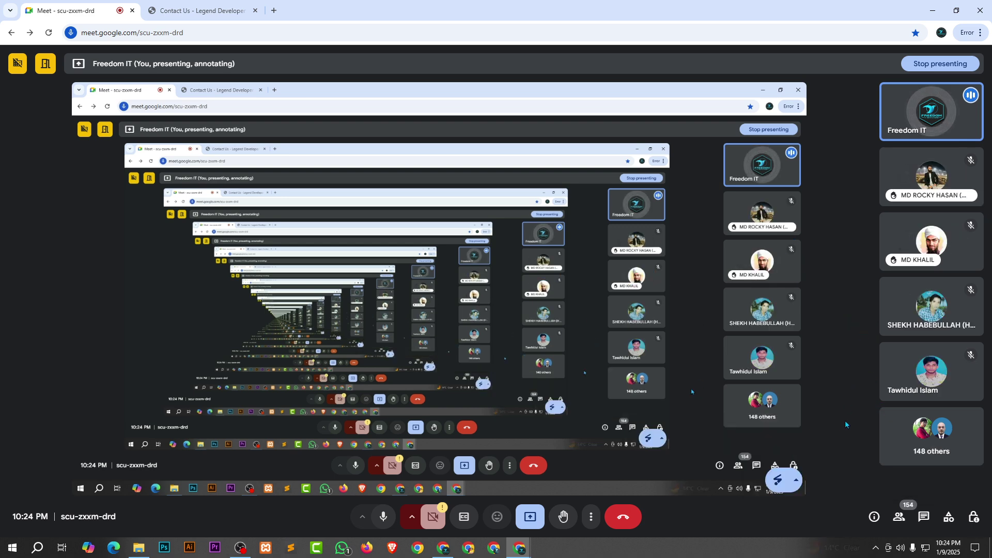
click(202, 10)
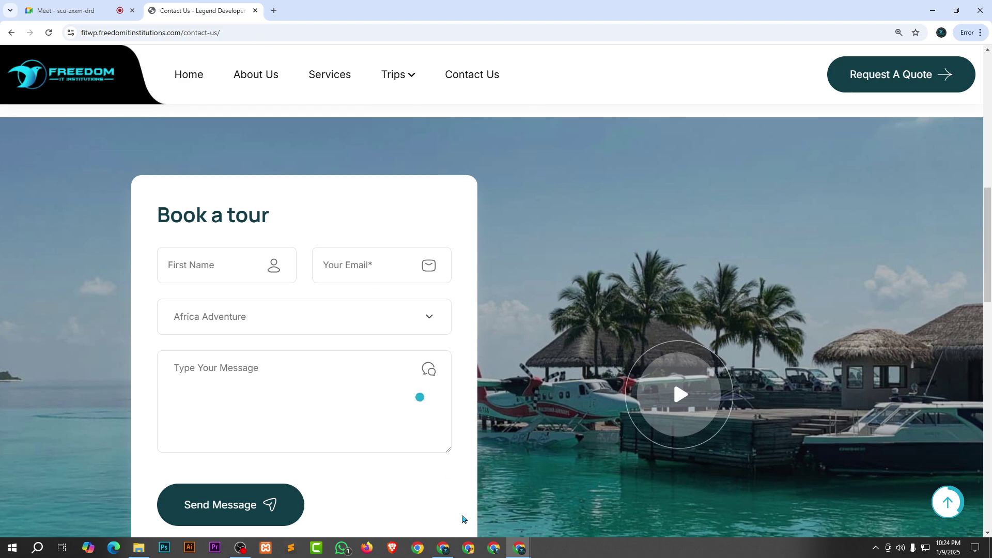
Bring the Elementor editor forward and close the Pricing Plan and Menus tabs.
click(443, 548)
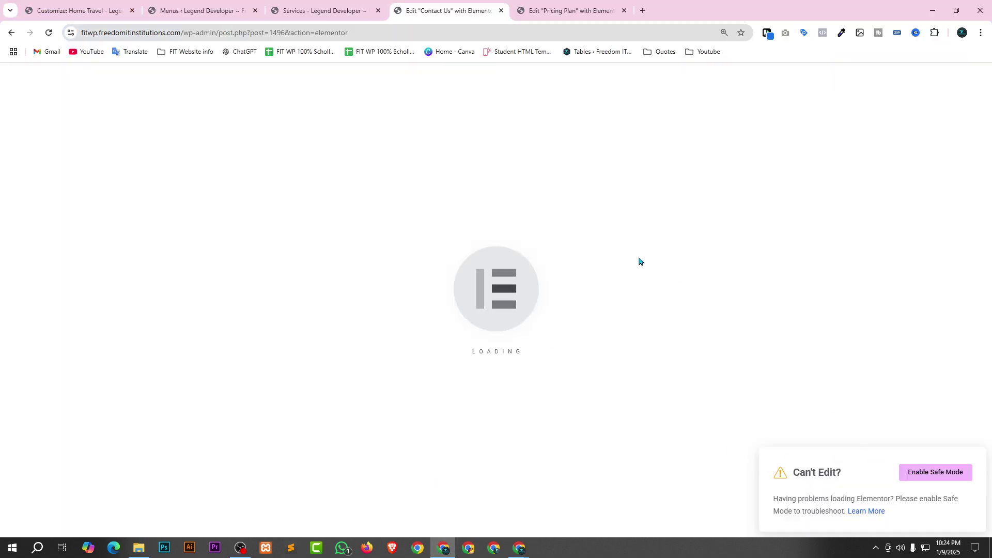
click(624, 10)
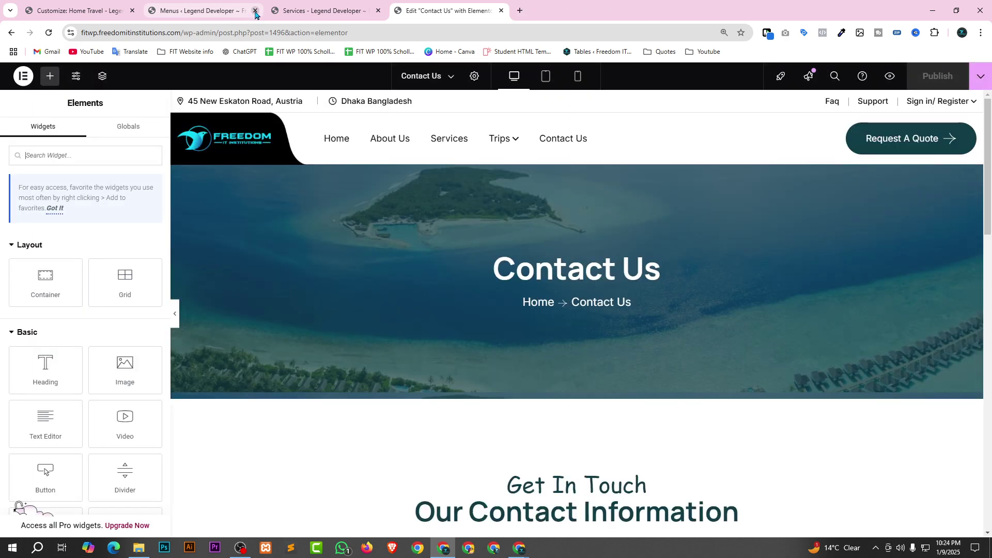
click(255, 10)
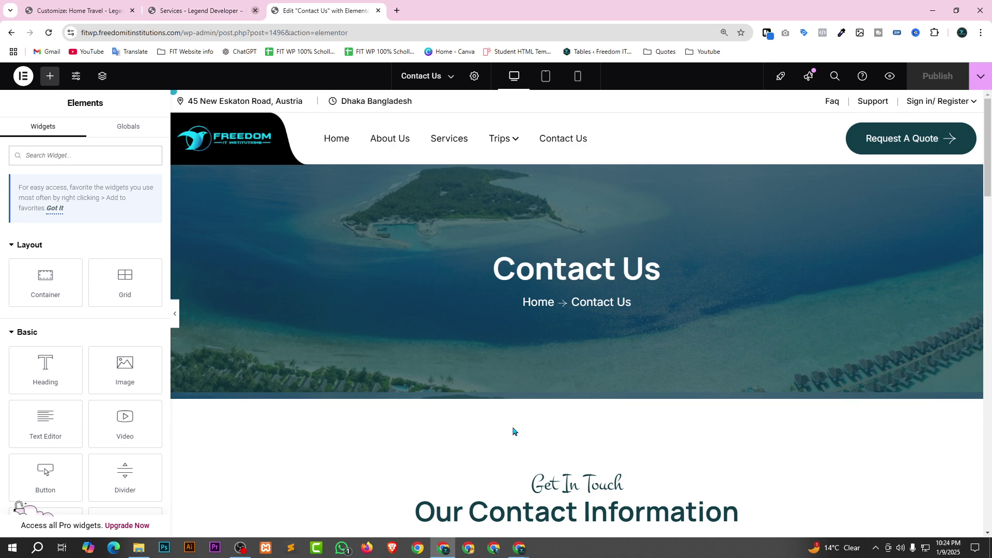
Close the Services tab, confirm the Book a tour widget uses Form v2, then close the Customizer.
click(254, 11)
scroll(562, 254, down, 1)
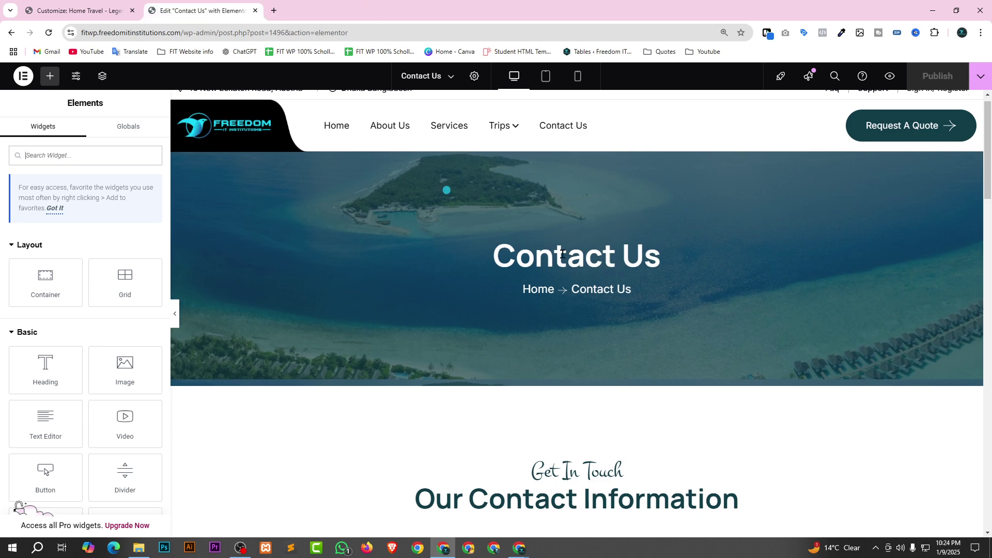
scroll(562, 254, down, 10)
scroll(559, 260, up, 2)
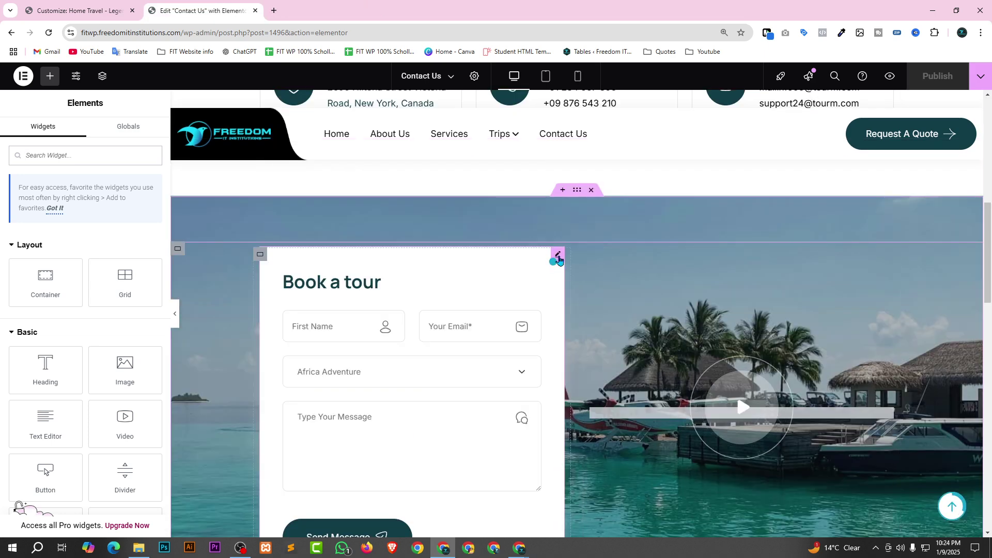
click(559, 256)
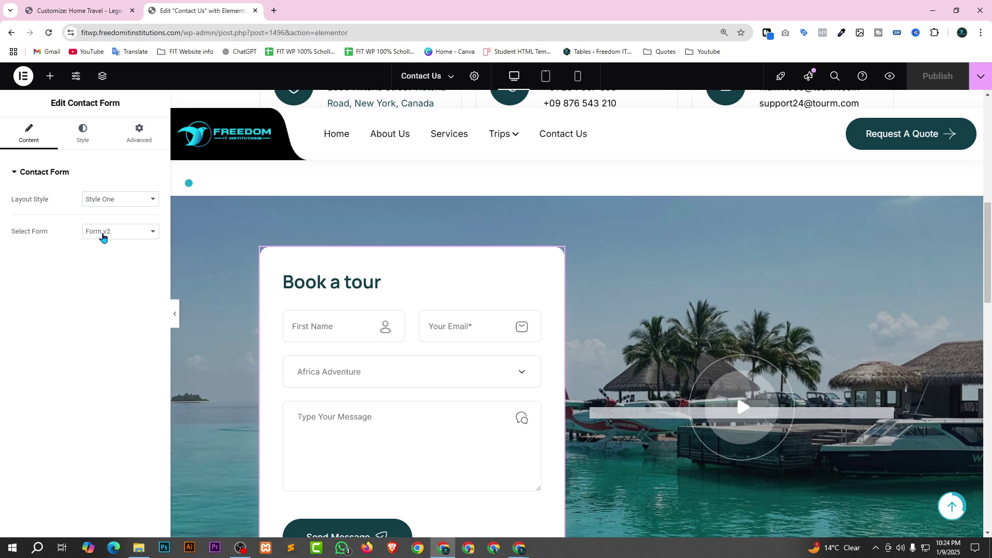
click(101, 235)
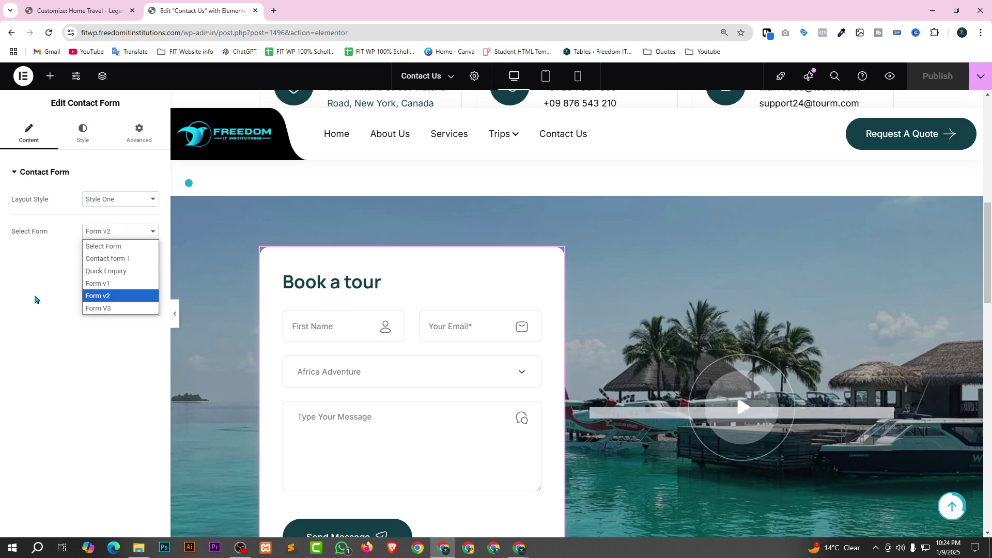
click(73, 284)
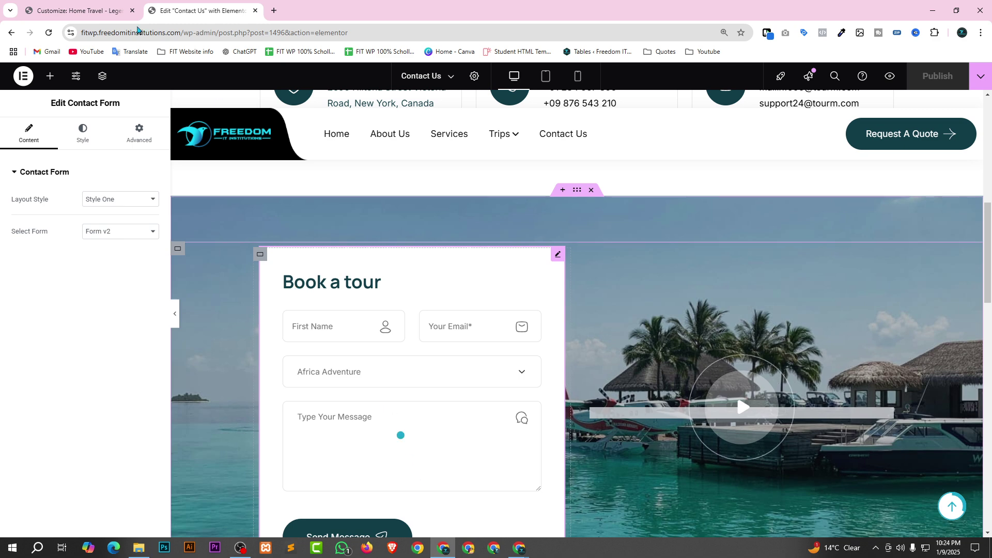
click(74, 6)
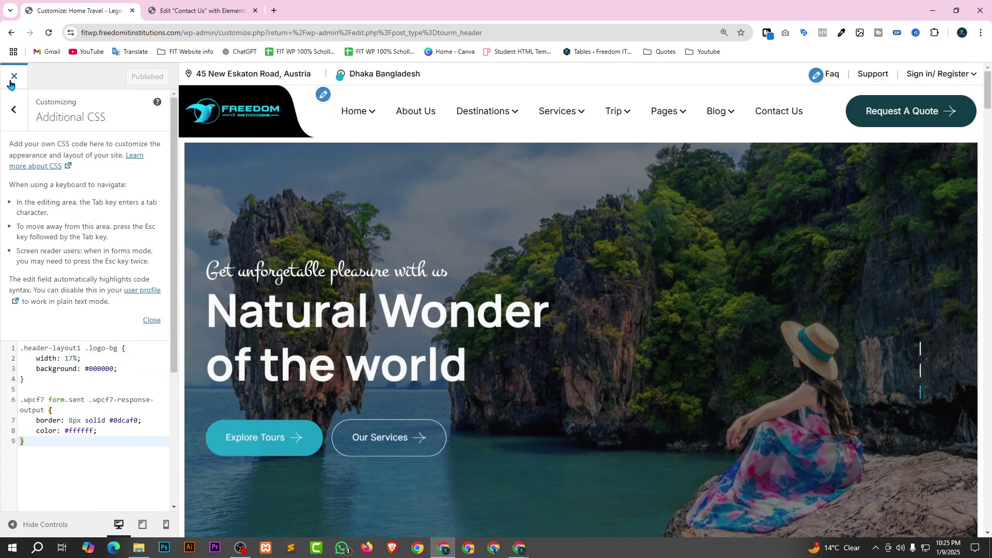
click(12, 78)
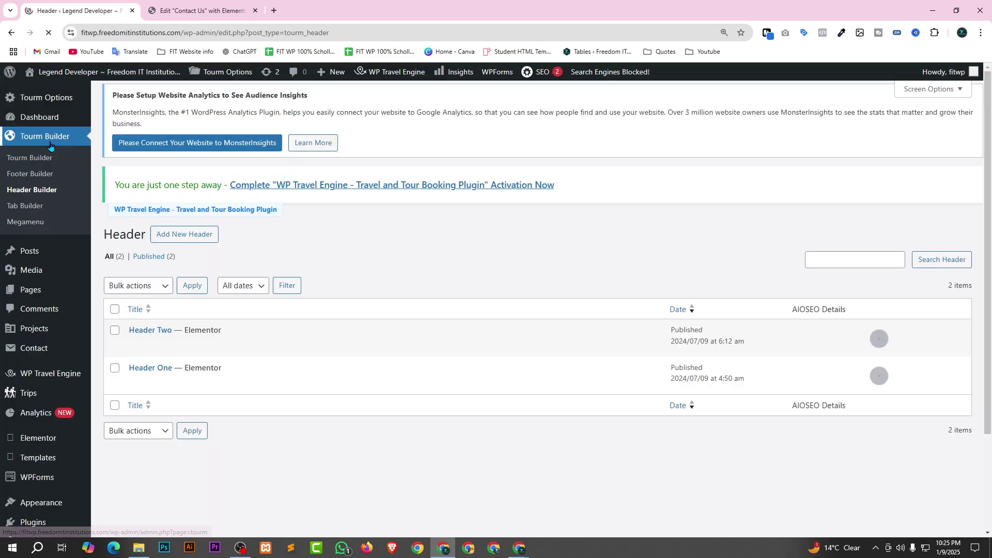
Open WPForms > All Forms and review the empty Forms Overview.
scroll(125, 262, down, 2)
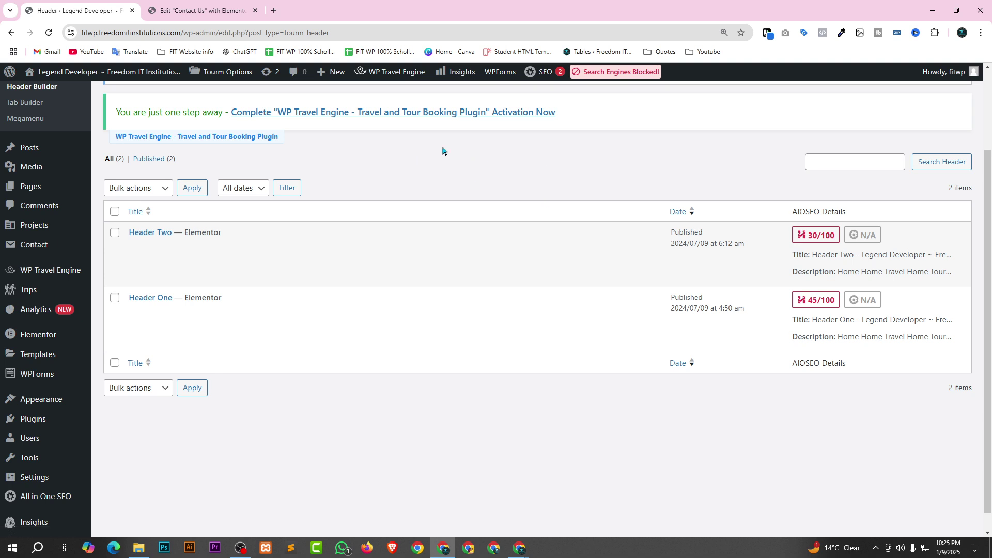
scroll(78, 357, down, 1)
mouse_move(33, 354)
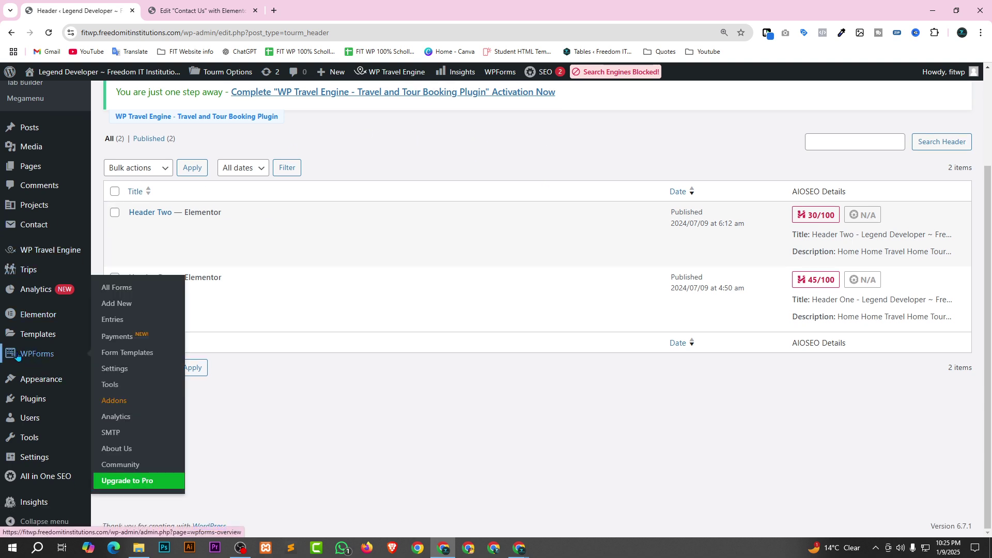
click(121, 287)
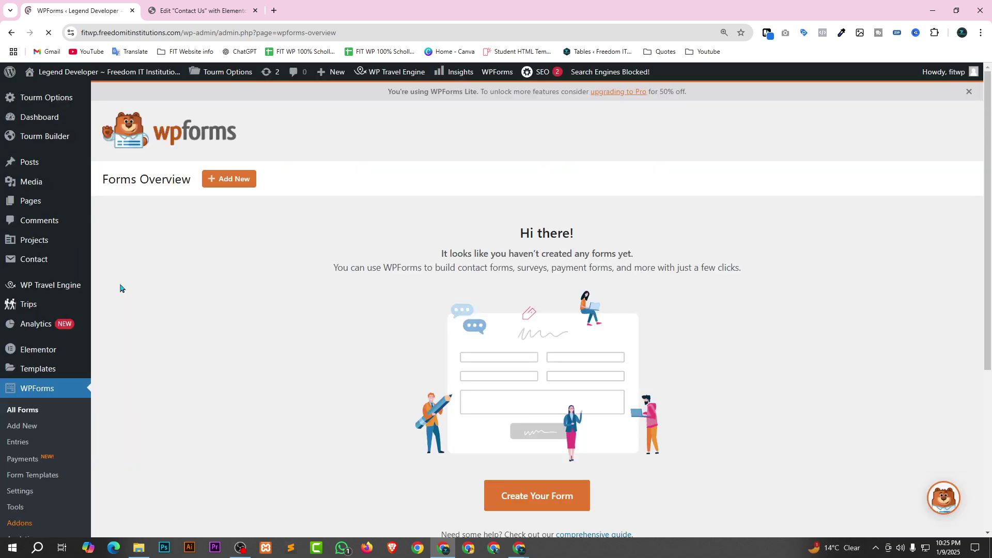
scroll(527, 328, down, 5)
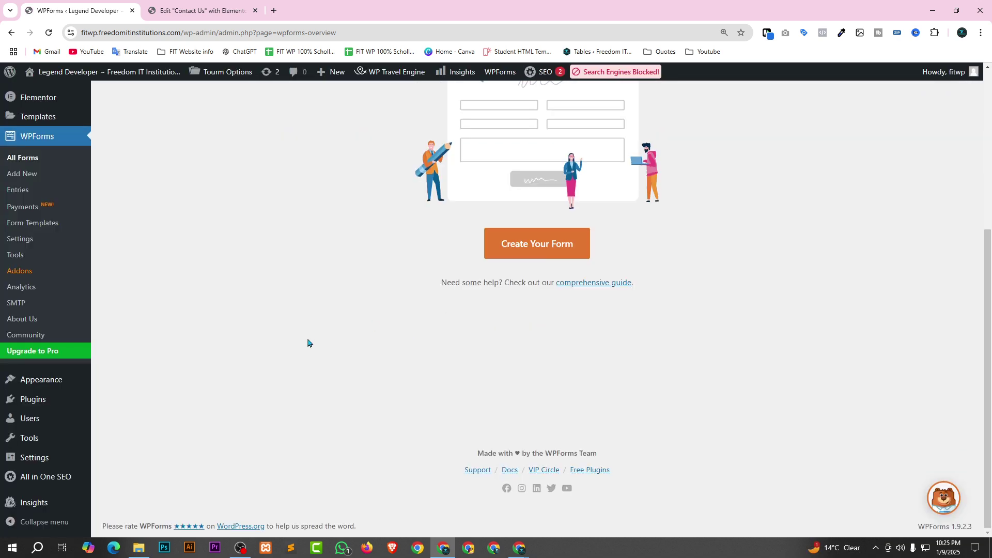
scroll(310, 341, up, 5)
Reload the WPForms overview, then go to the Contact Form 7 forms list.
click(194, 15)
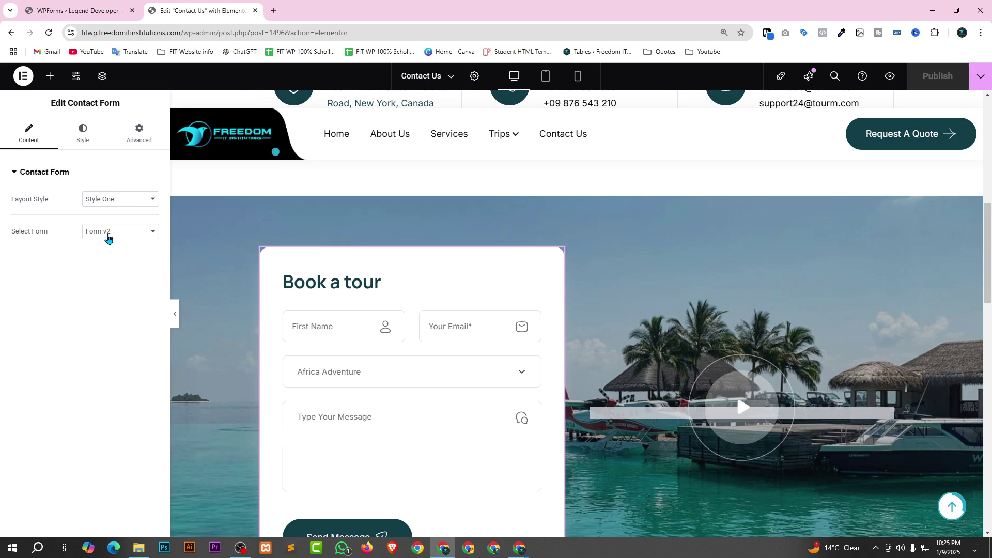
click(51, 5)
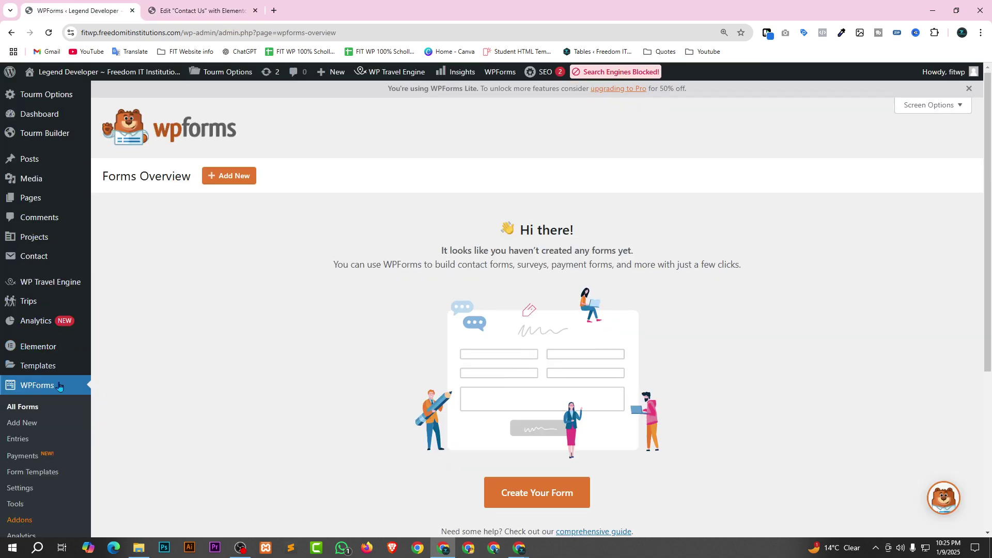
scroll(31, 258, down, 2)
click(35, 308)
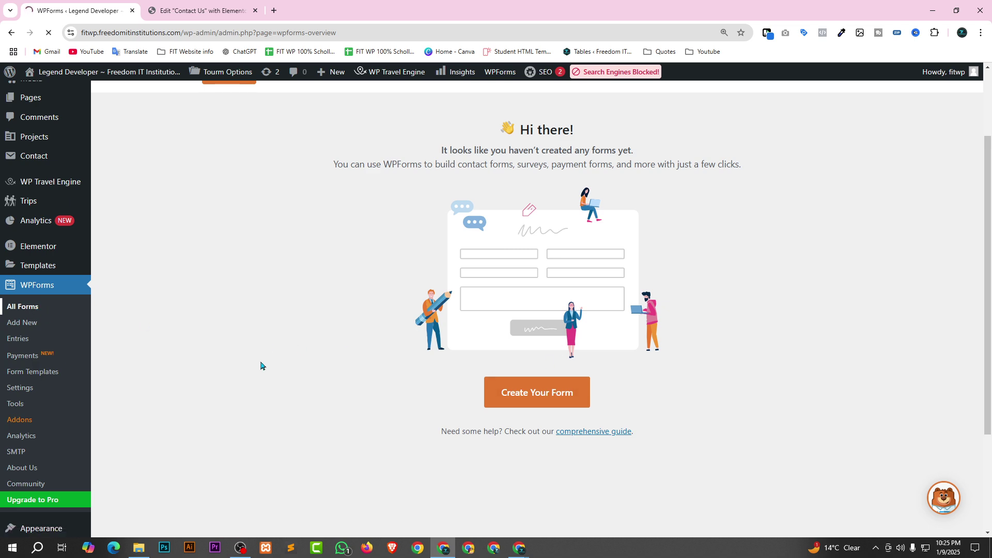
scroll(357, 401, down, 2)
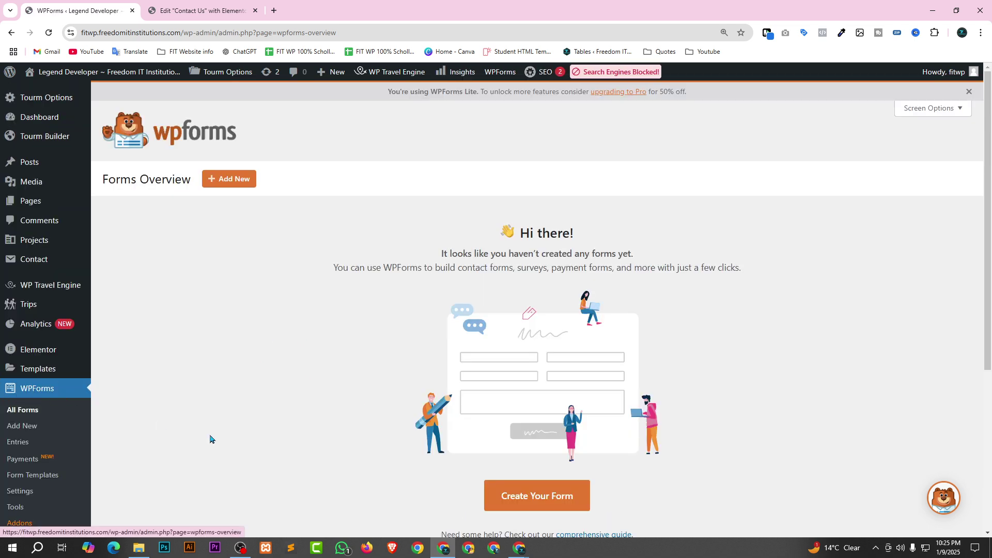
click(52, 264)
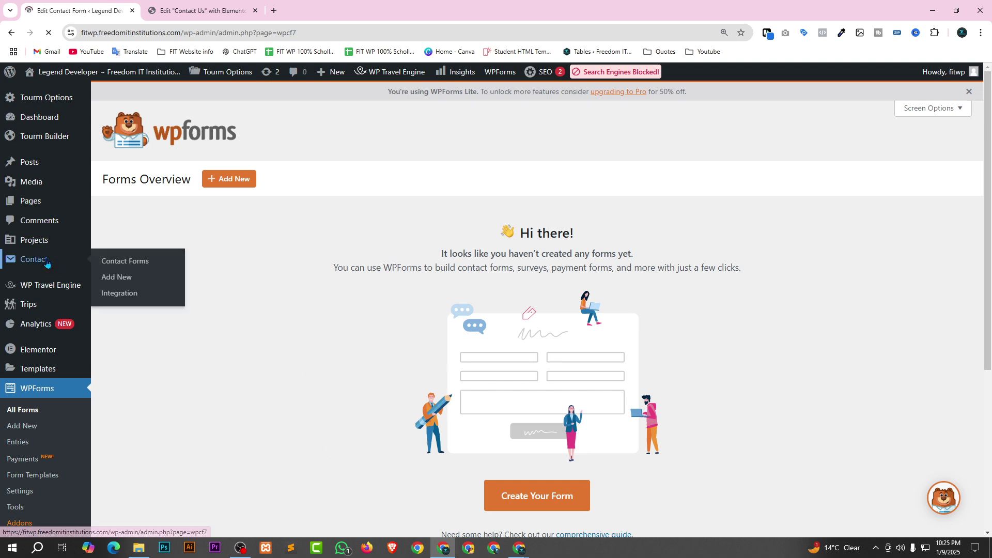
Open Form v2 and go to its Mail settings.
scroll(535, 402, down, 4)
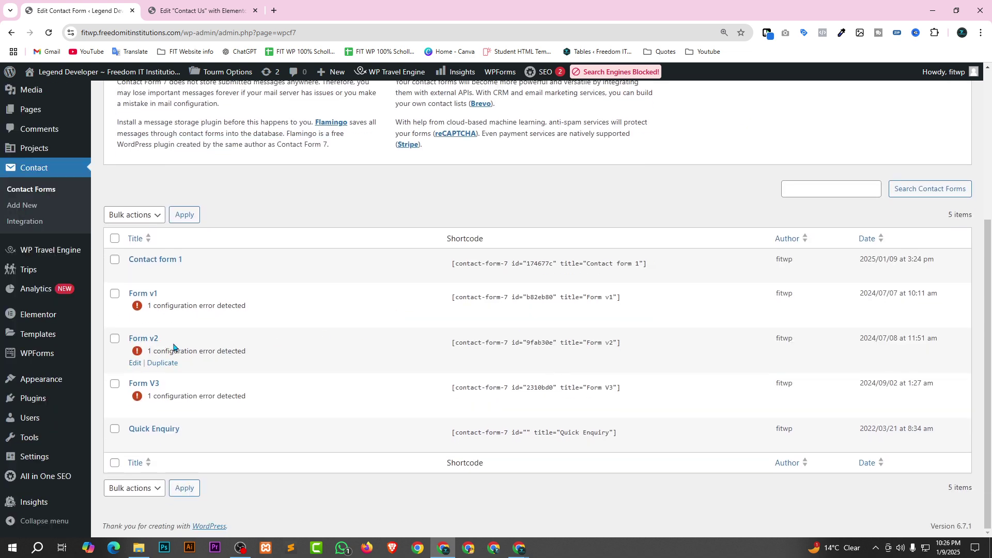
click(135, 364)
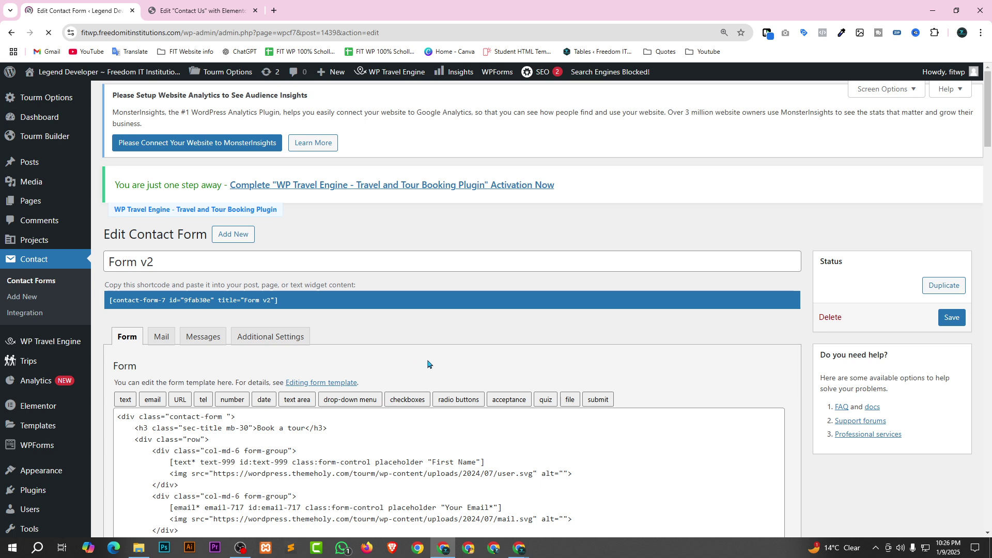
scroll(411, 365, down, 3)
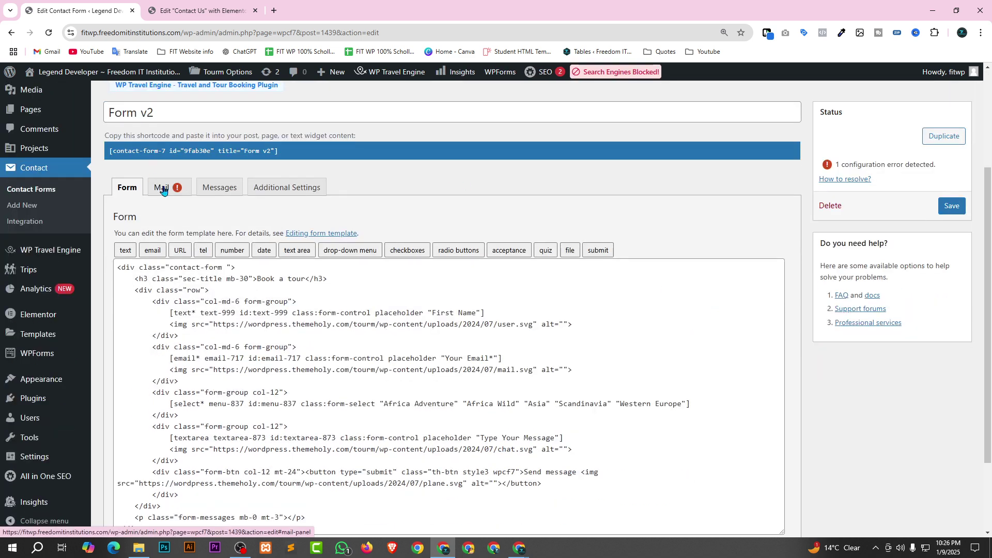
click(162, 187)
scroll(530, 309, down, 1)
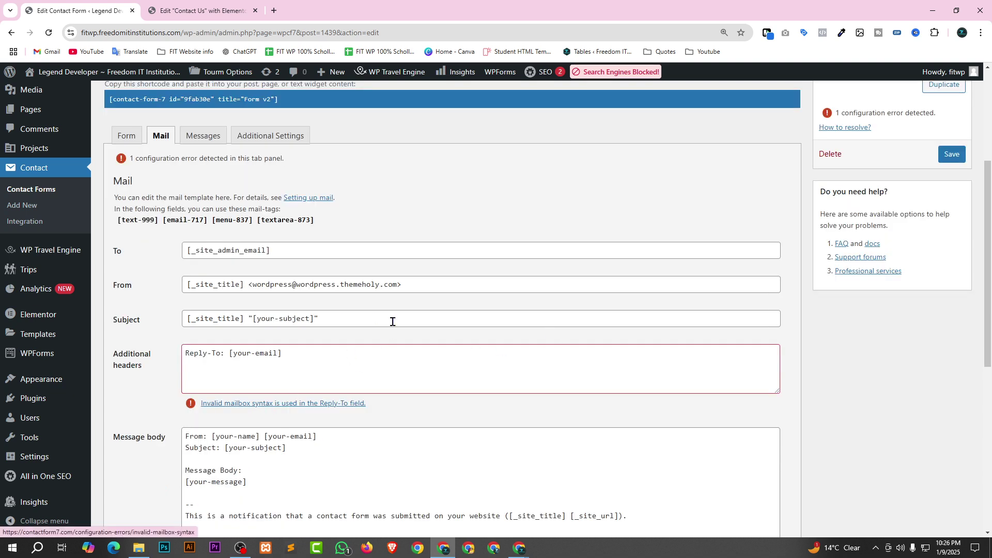
Replace the From address with a placeholder contact address on another domain.
drag(392, 282, 268, 282)
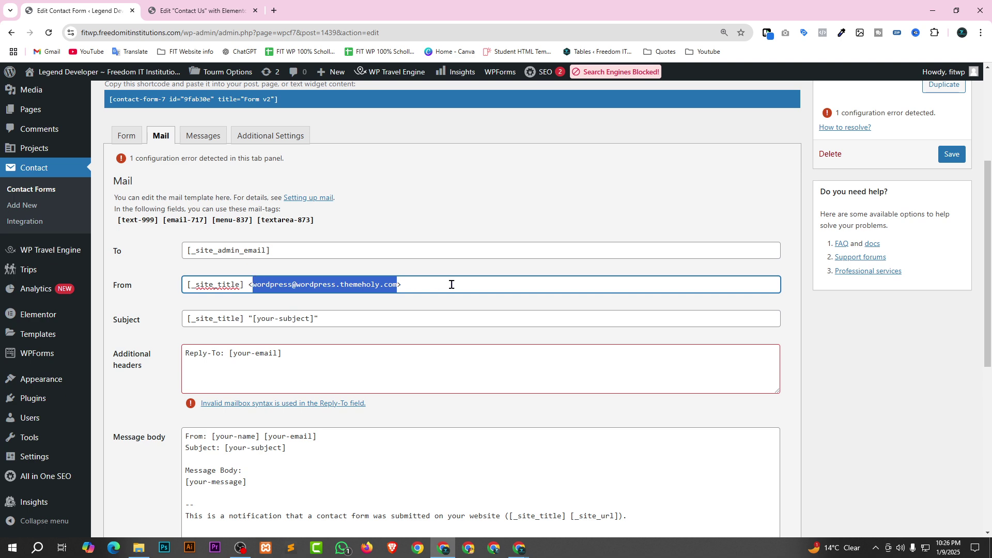
click(463, 200)
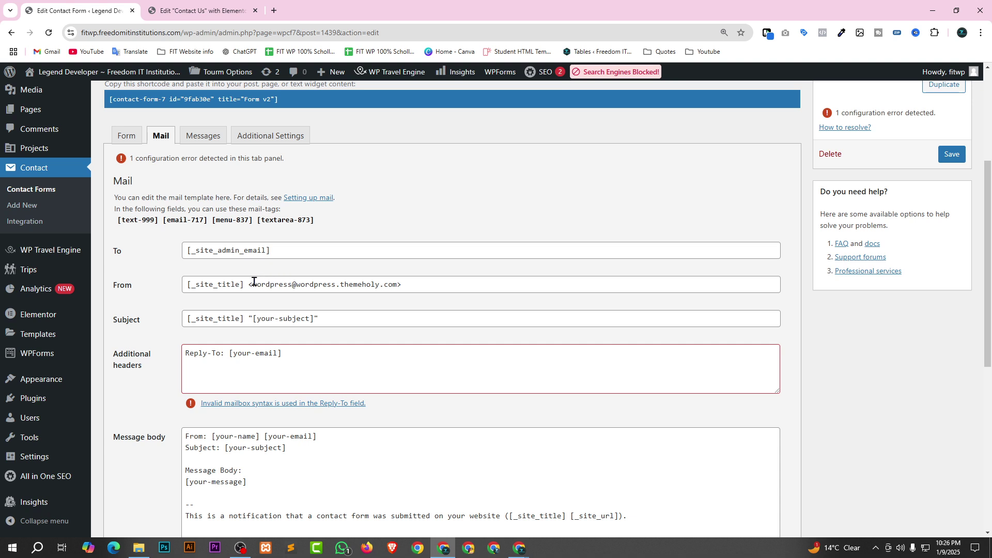
drag(252, 284, 398, 281)
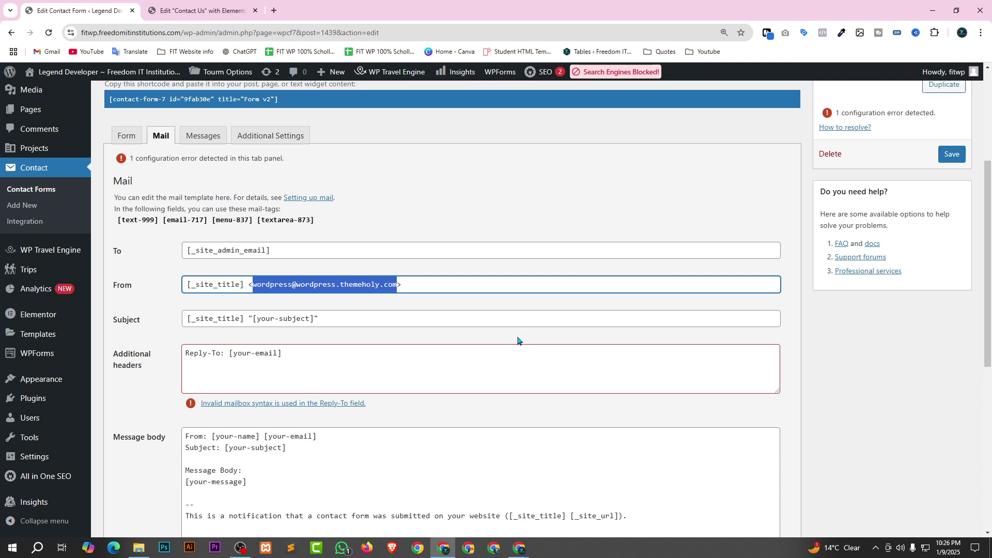
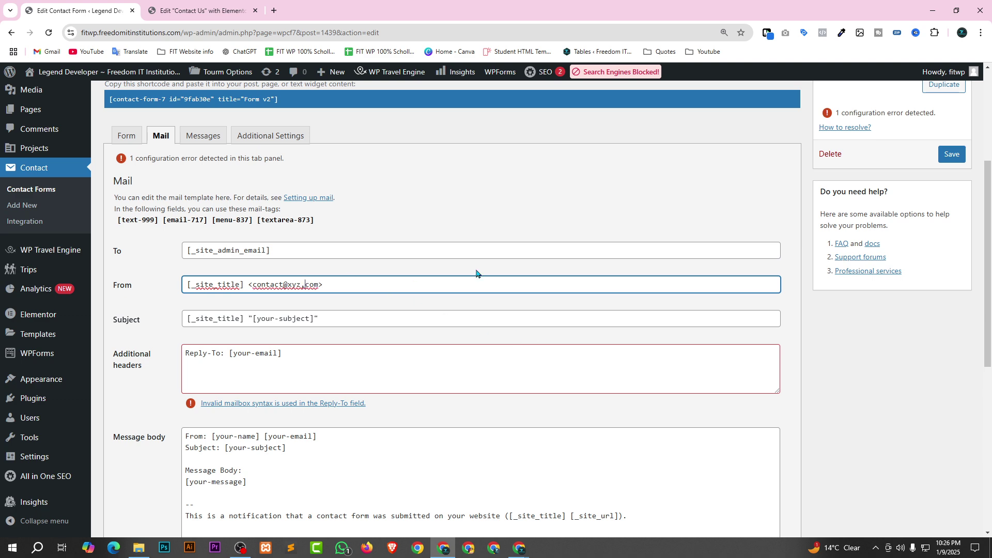
click(494, 231)
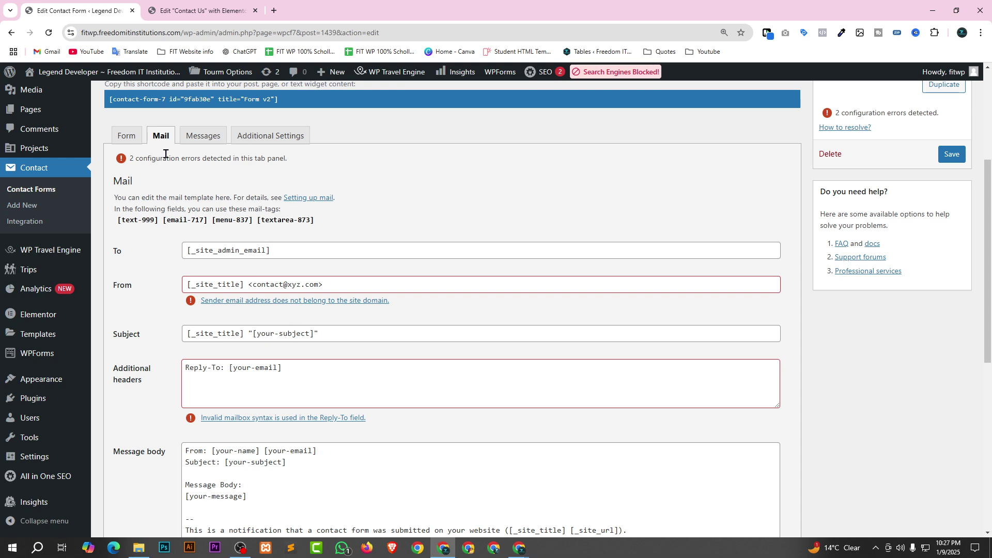
Save the contact form.
scroll(270, 284, down, 5)
scroll(316, 270, up, 4)
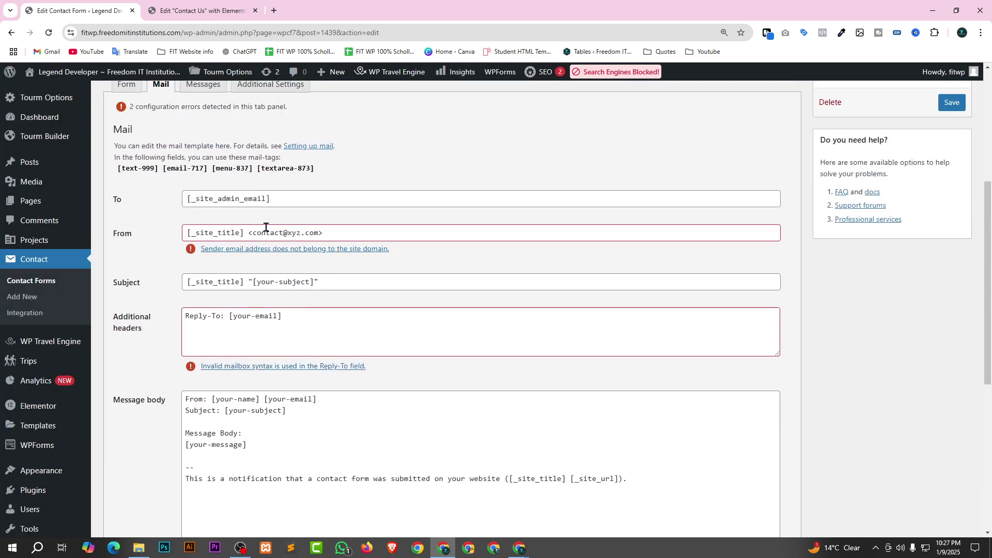
click(952, 103)
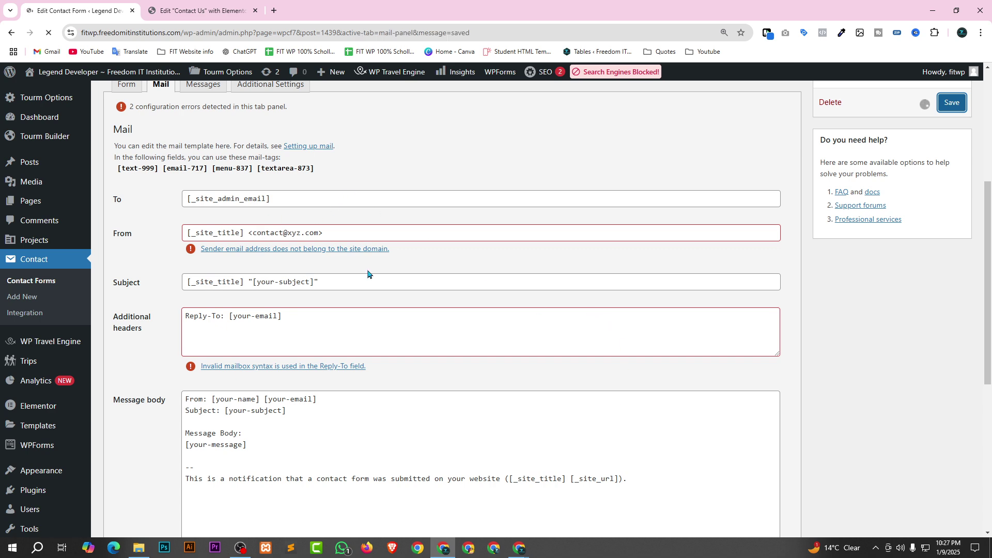
Open Settings > General in a new browser tab.
scroll(274, 249, down, 10)
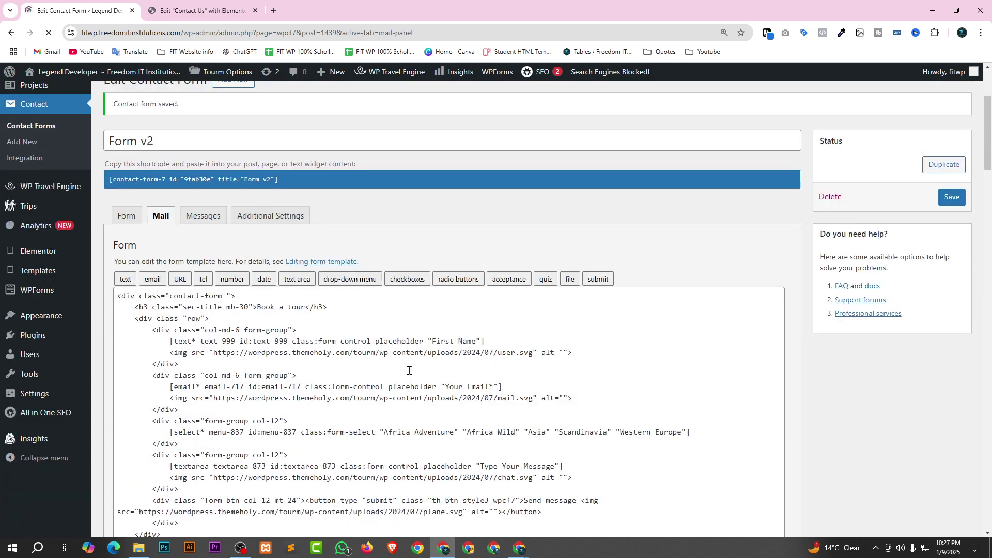
scroll(333, 349, down, 6)
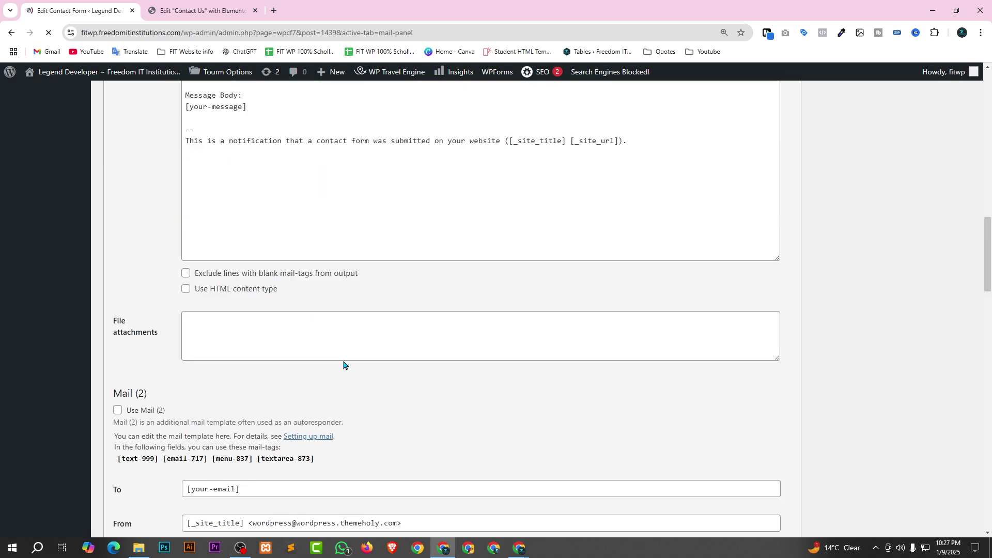
scroll(343, 370, up, 7)
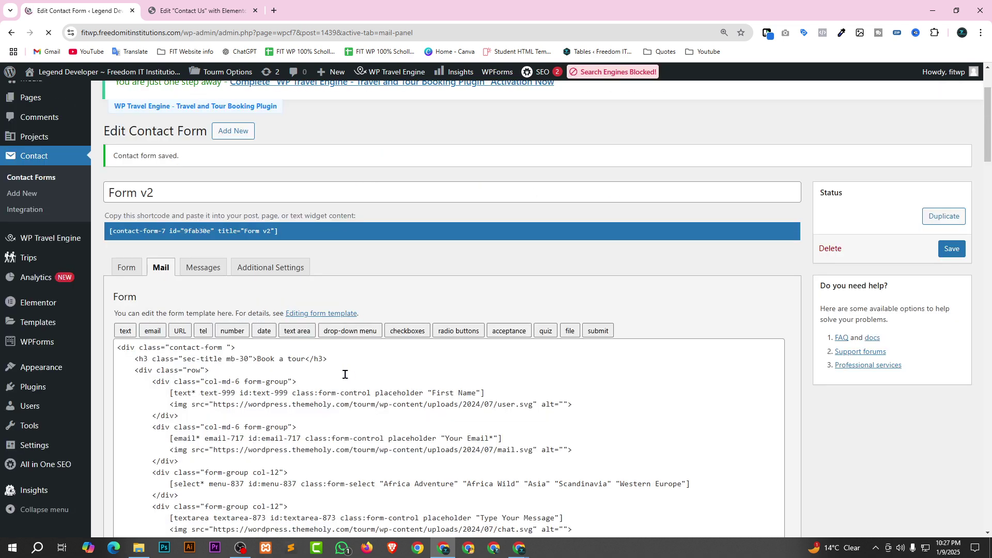
scroll(580, 315, down, 2)
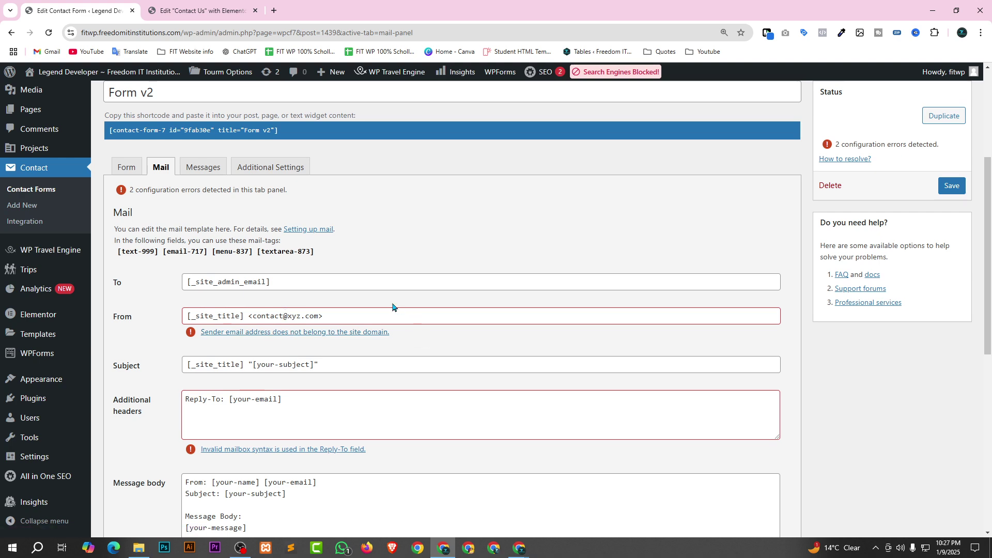
scroll(64, 476, down, 4)
mouse_move(15, 459)
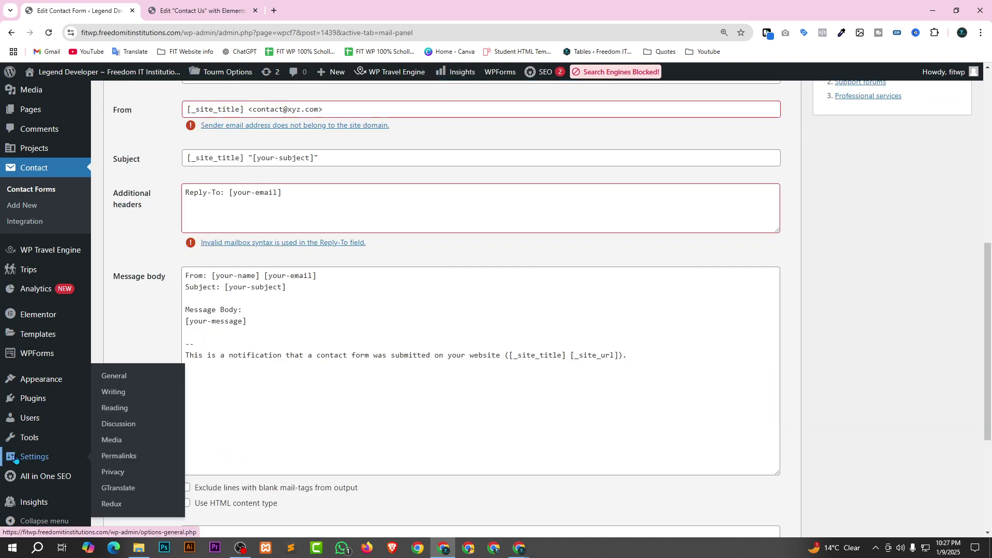
right_click(133, 376)
click(140, 385)
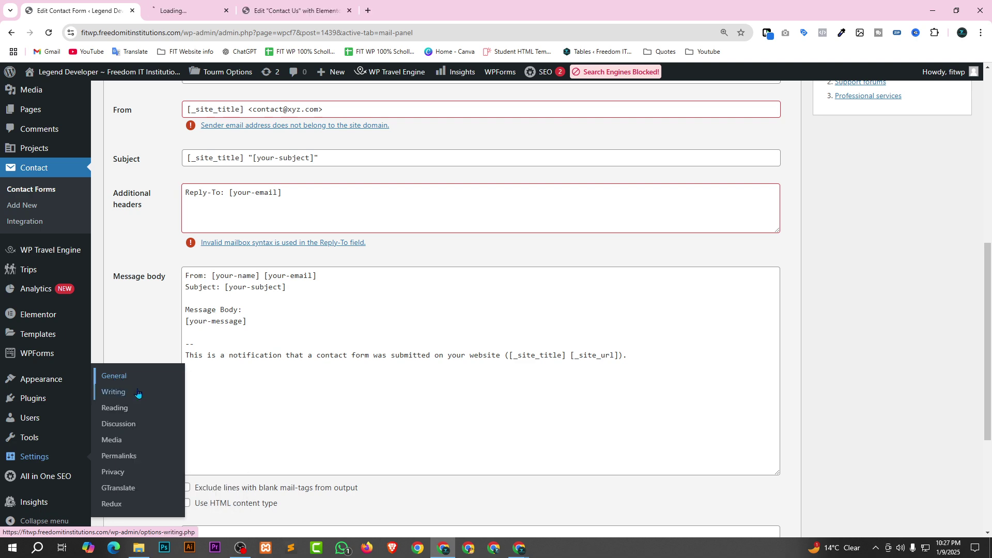
Copy the Administration Email Address in General Settings and save the settings.
click(200, 4)
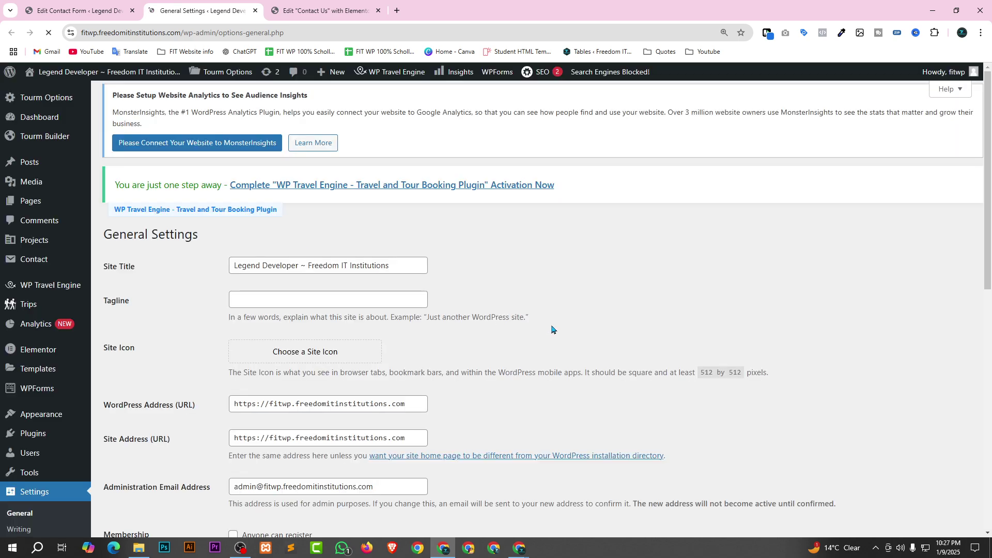
scroll(553, 329, down, 4)
click(251, 280)
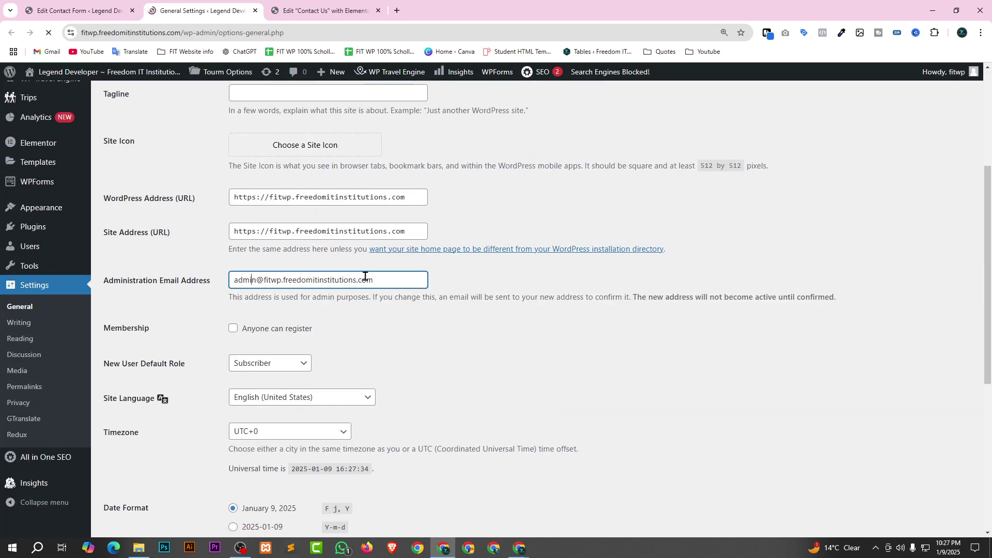
drag(403, 277, 230, 280)
key(ctrl+c)
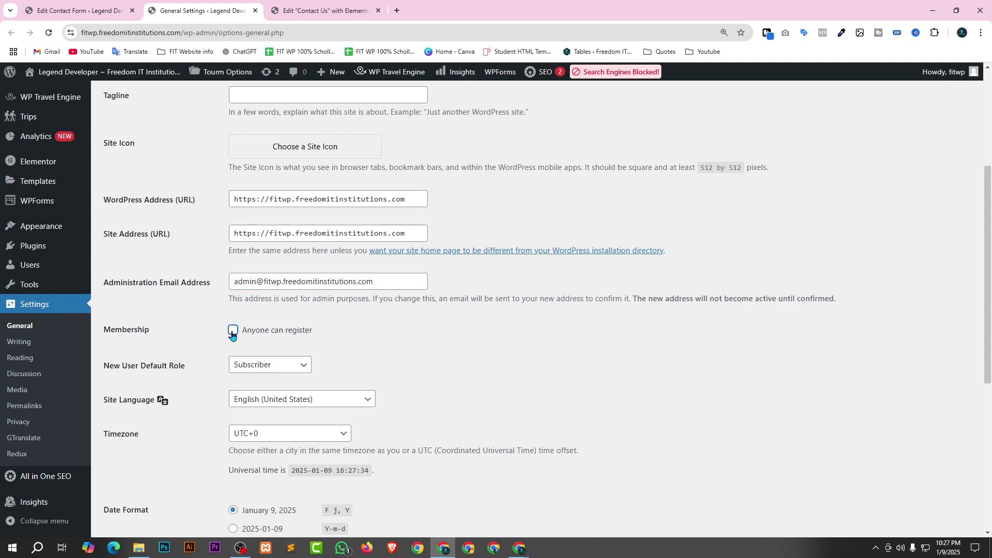
scroll(478, 370, down, 6)
key(Return)
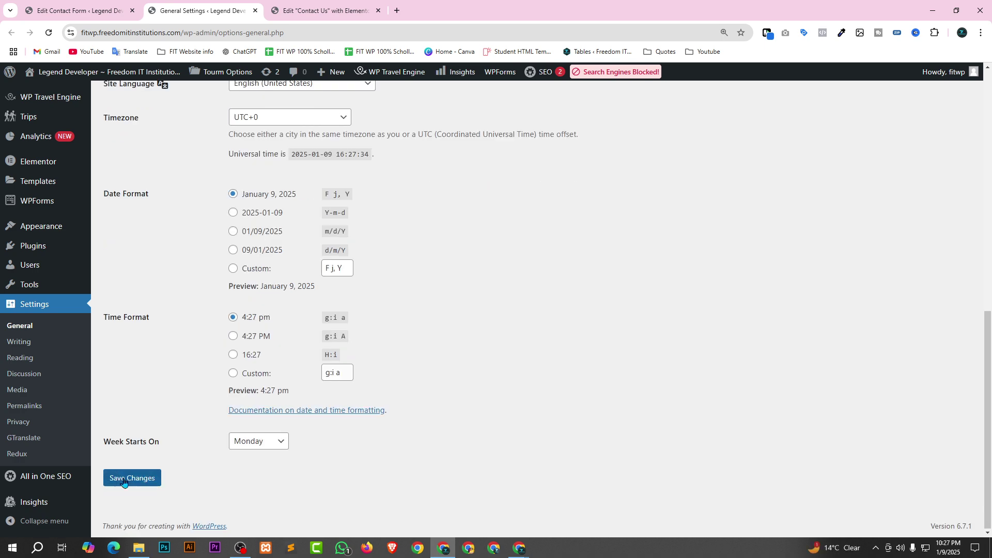
scroll(450, 341, up, 6)
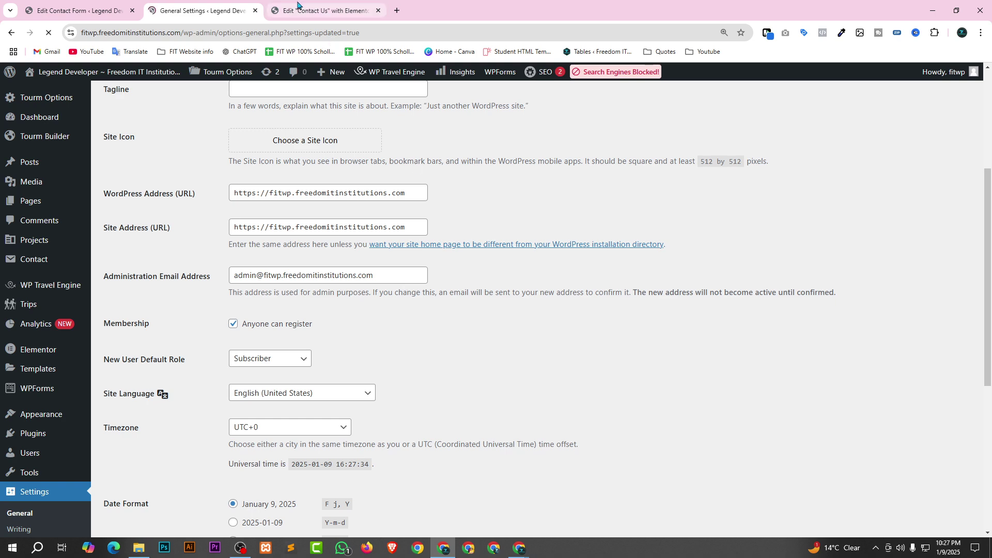
Paste the admin email over Form v2's From address and save the form.
click(29, 15)
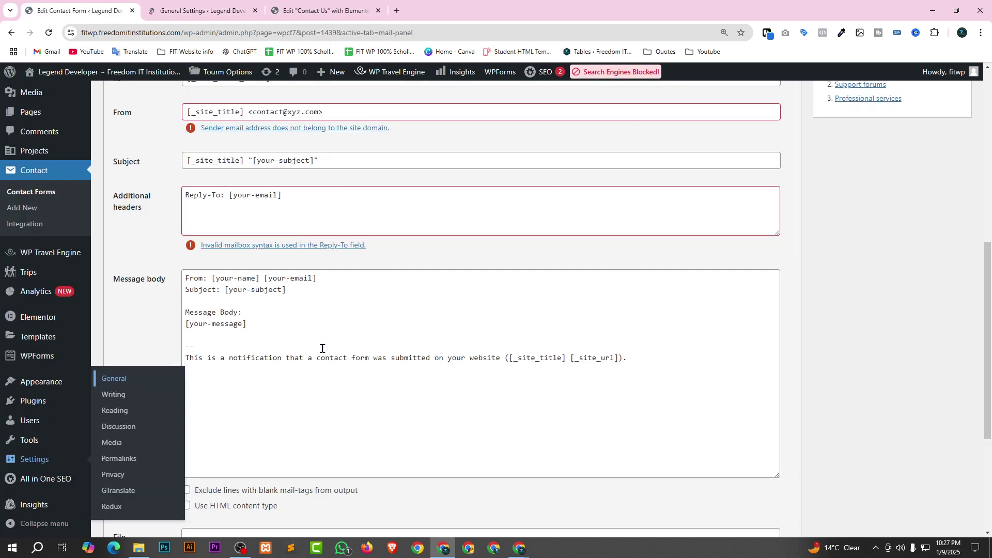
scroll(327, 354, up, 5)
scroll(360, 363, down, 3)
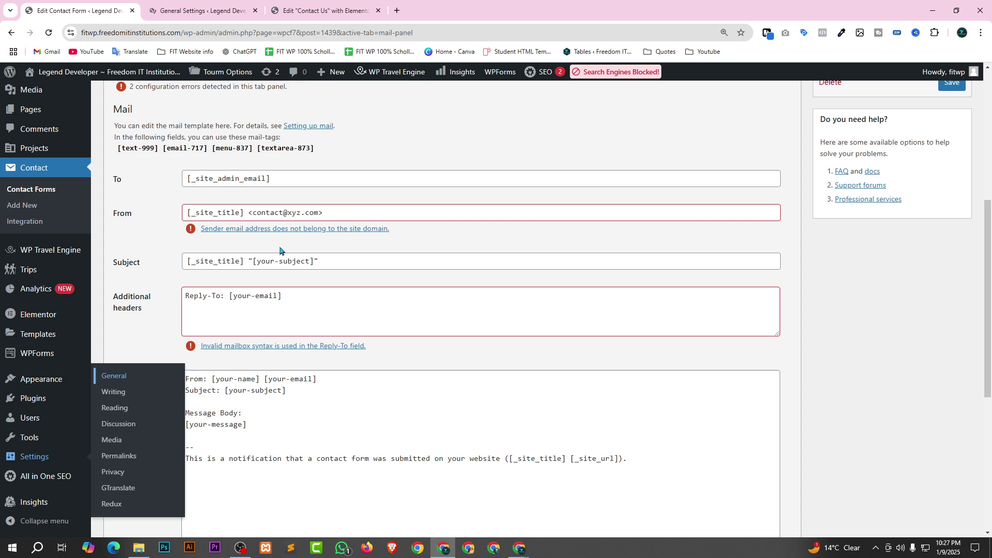
drag(253, 209, 318, 214)
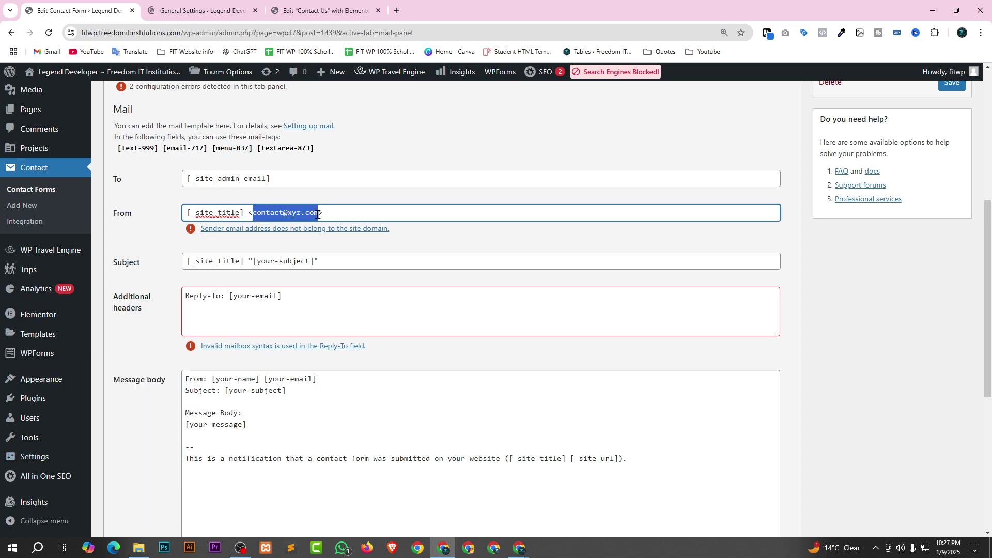
key(ctrl+v)
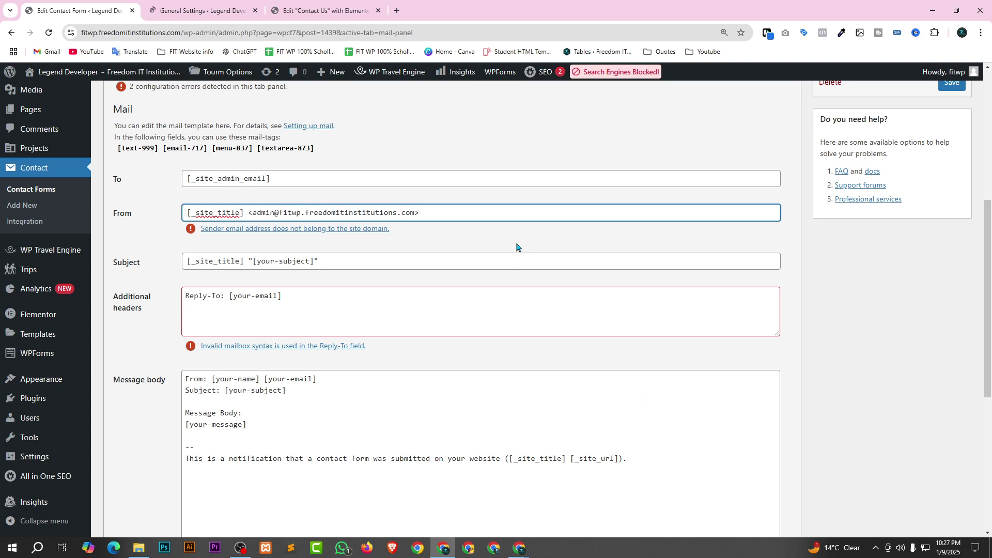
click(519, 232)
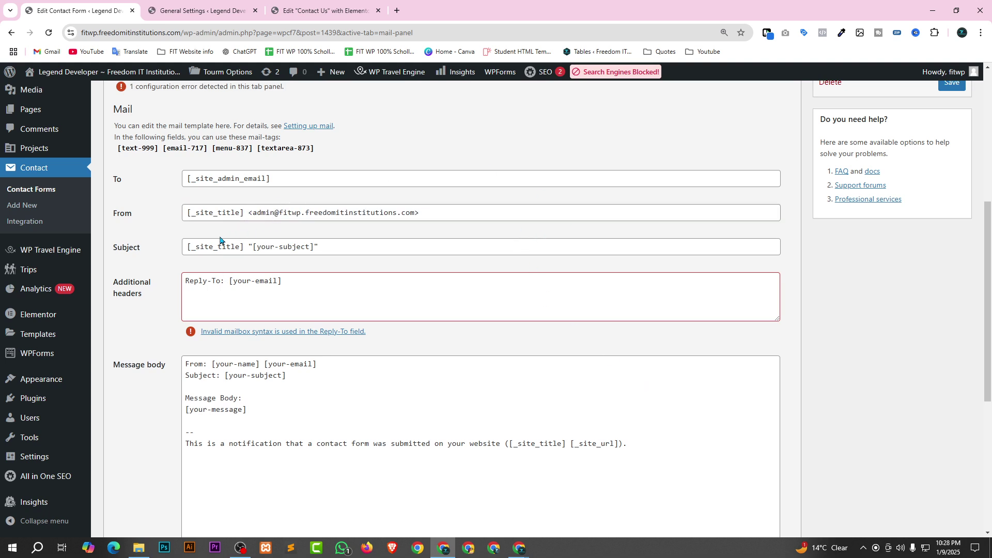
scroll(588, 321, down, 1)
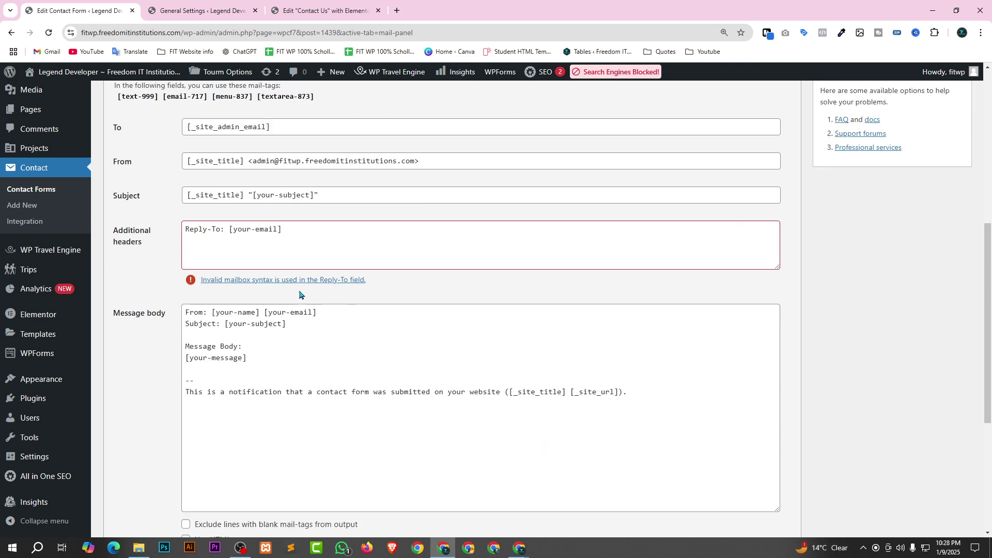
scroll(567, 442, down, 5)
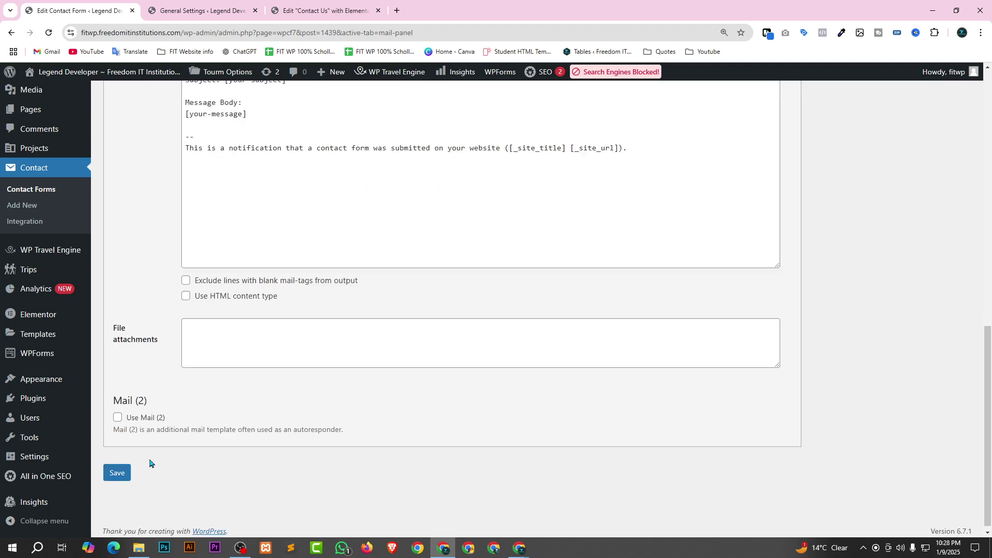
click(118, 467)
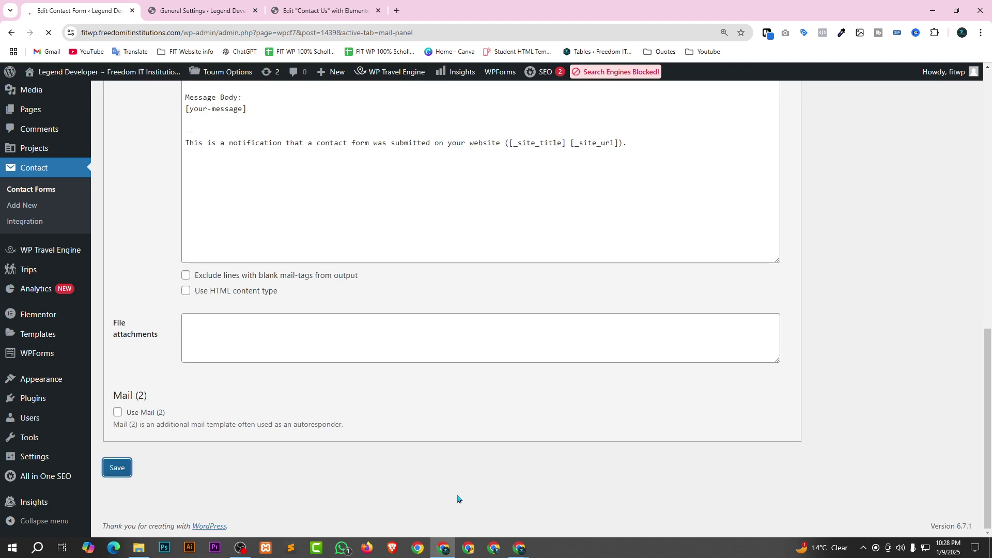
scroll(505, 425, up, 4)
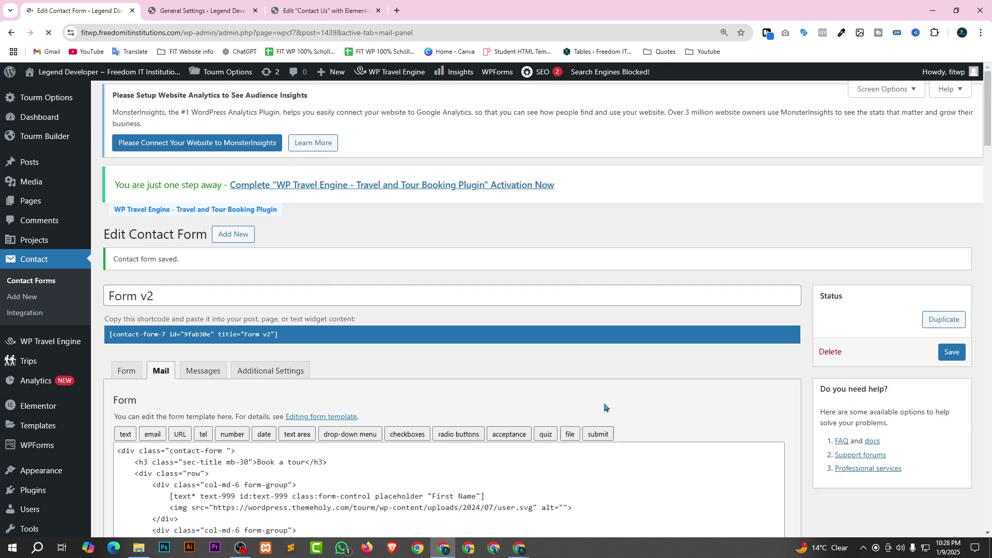
scroll(583, 405, down, 3)
scroll(705, 358, down, 2)
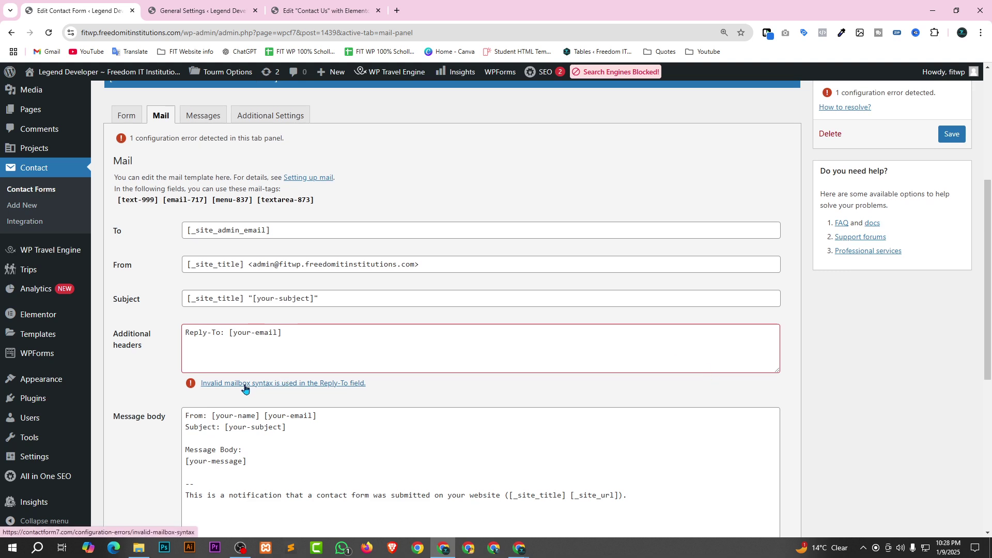
Read the 'Invalid mailbox syntax is used.' help article, then go back to the form's Mail settings.
click(290, 386)
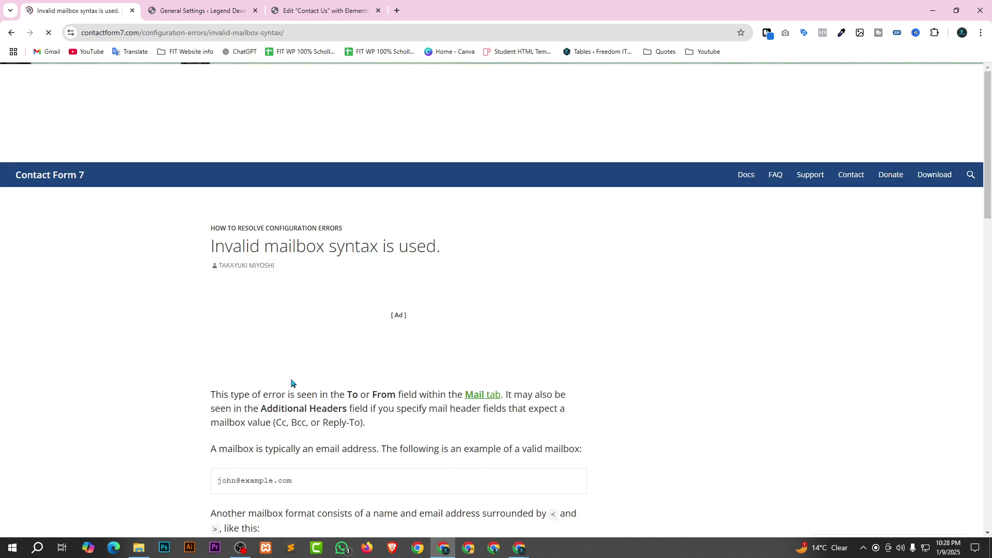
scroll(356, 305, down, 3)
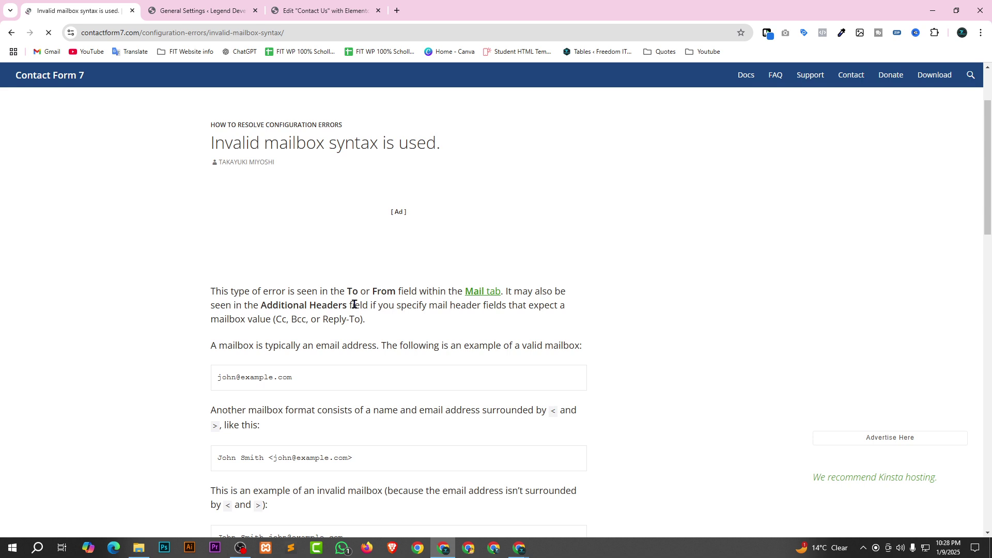
scroll(380, 336, down, 2)
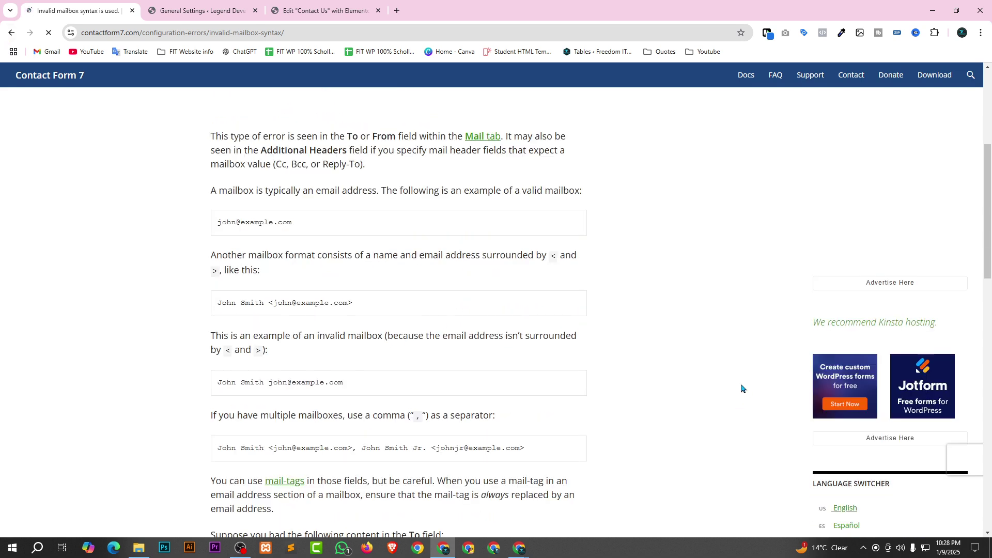
key(alt+Left)
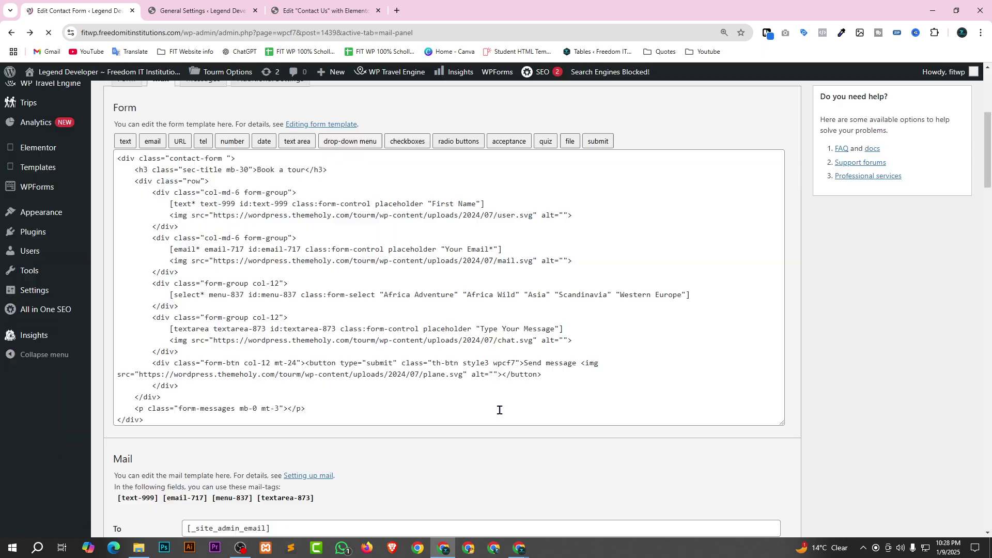
Zoom in the Mail tab and check the mail tag in the To address.
scroll(226, 290, up, 2)
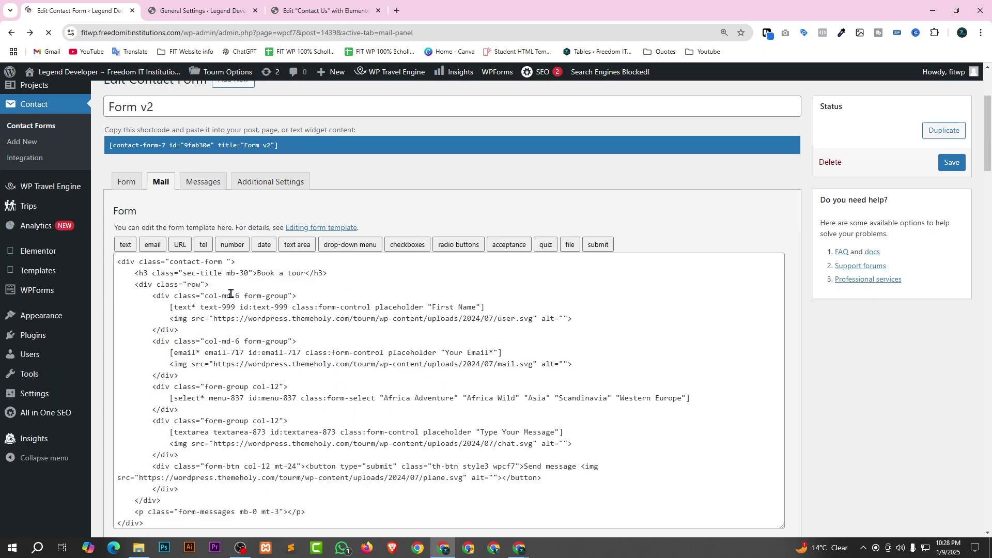
scroll(230, 294, down, 9)
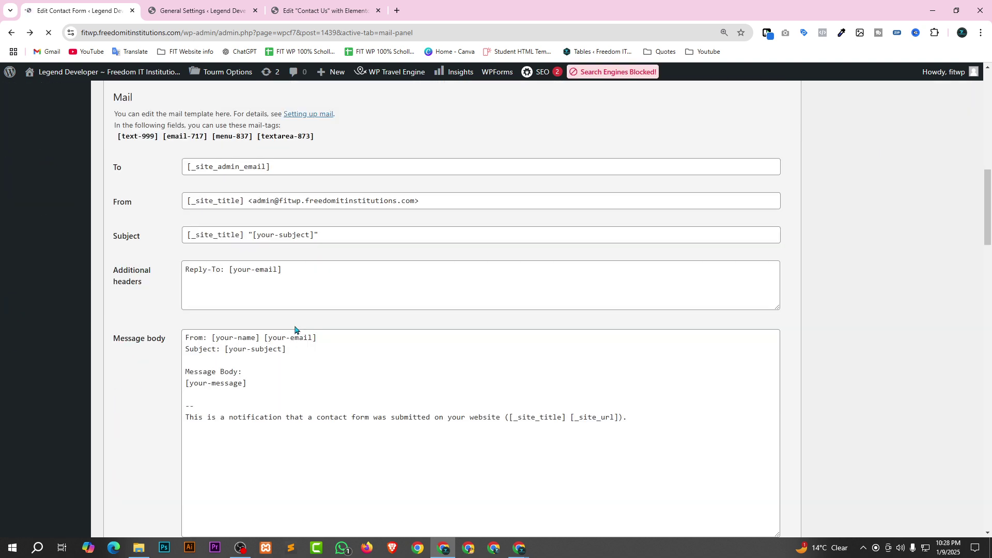
scroll(297, 331, down, 5)
scroll(482, 336, down, 3)
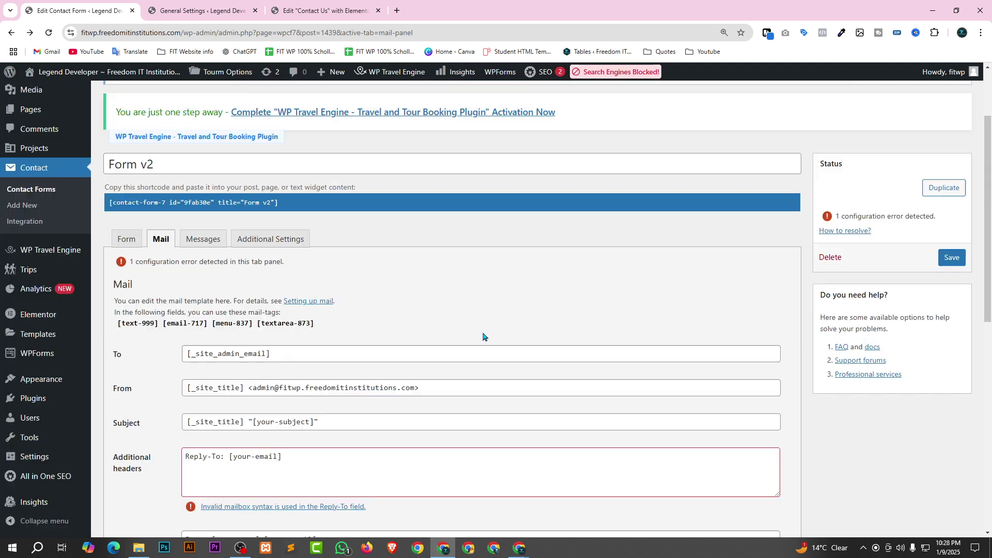
scroll(495, 283, down, 1)
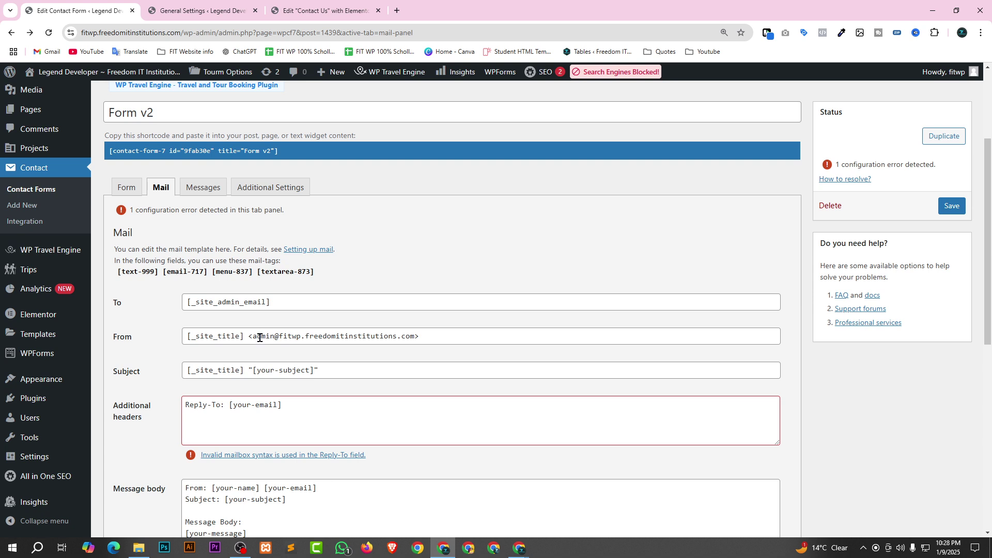
click(237, 305)
key(ctrl+a)
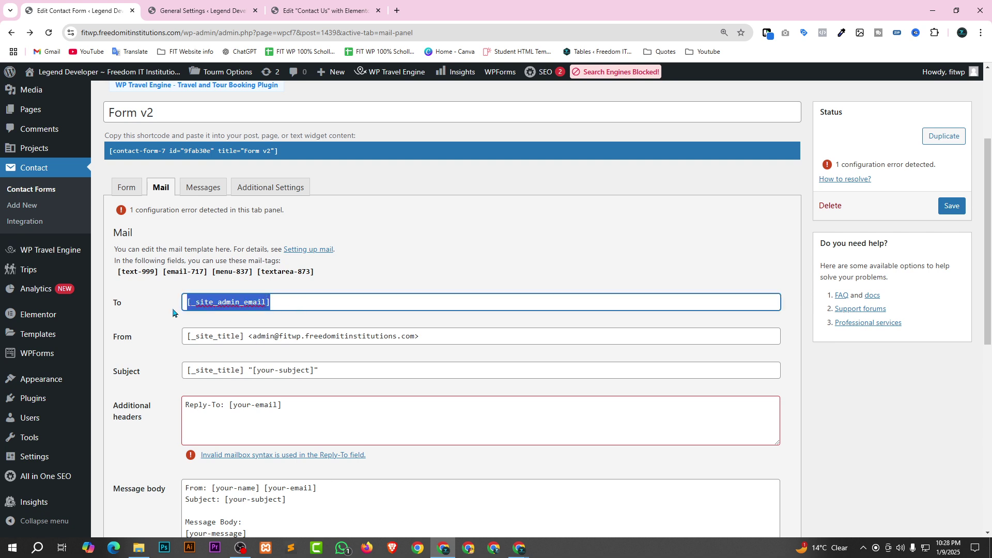
click(372, 290)
key(ctrl+plus)
key(ctrl+plus)
key(ctrl+plus)
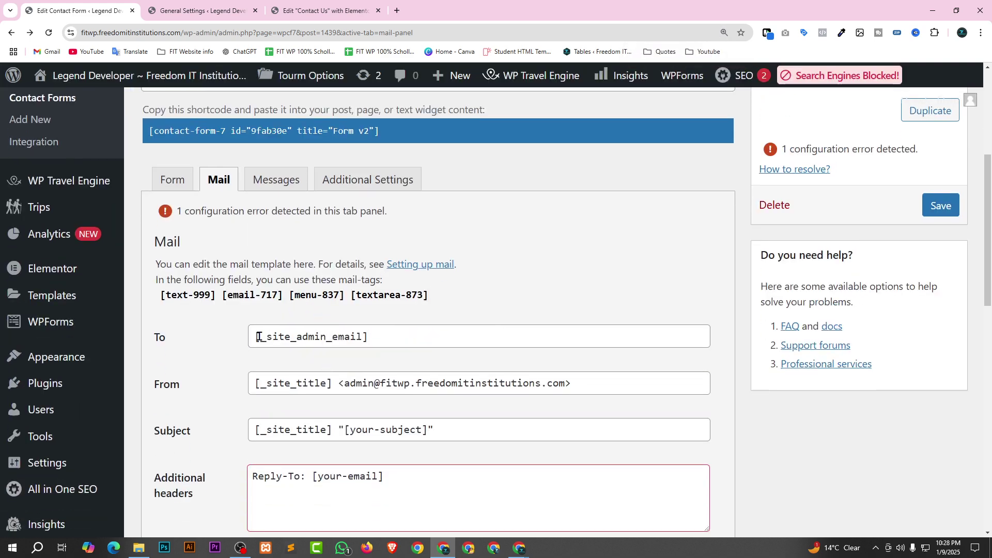
drag(260, 337, 406, 340)
click(506, 303)
Check the From address's admin mailbox, fitwp subdomain and domain, leaving it unchanged.
click(327, 379)
drag(587, 386, 560, 382)
click(378, 382)
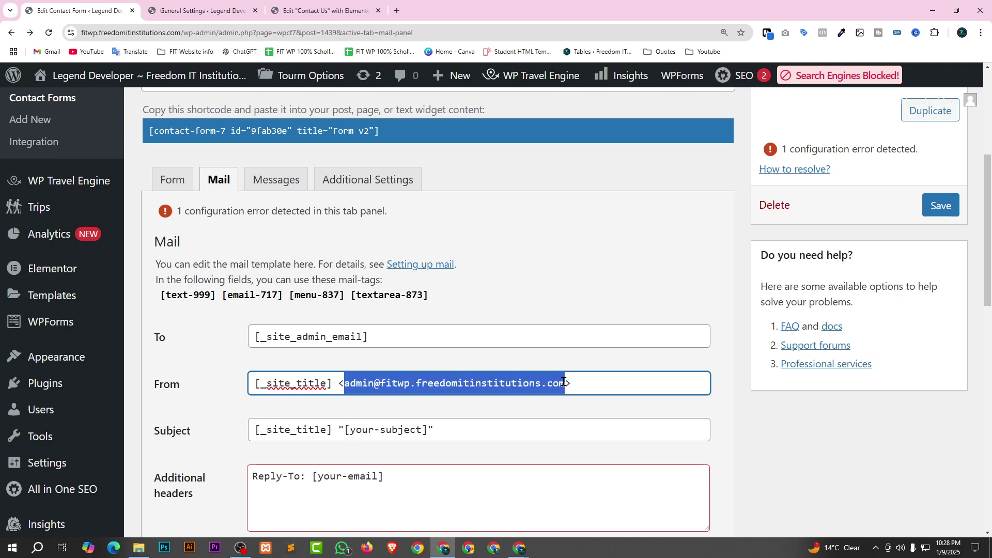
click(552, 285)
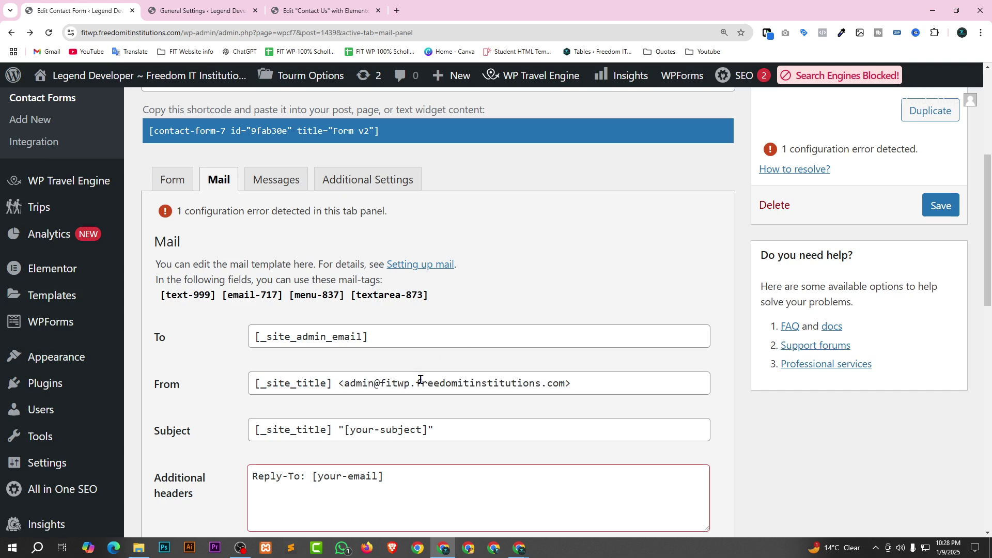
drag(416, 381, 561, 383)
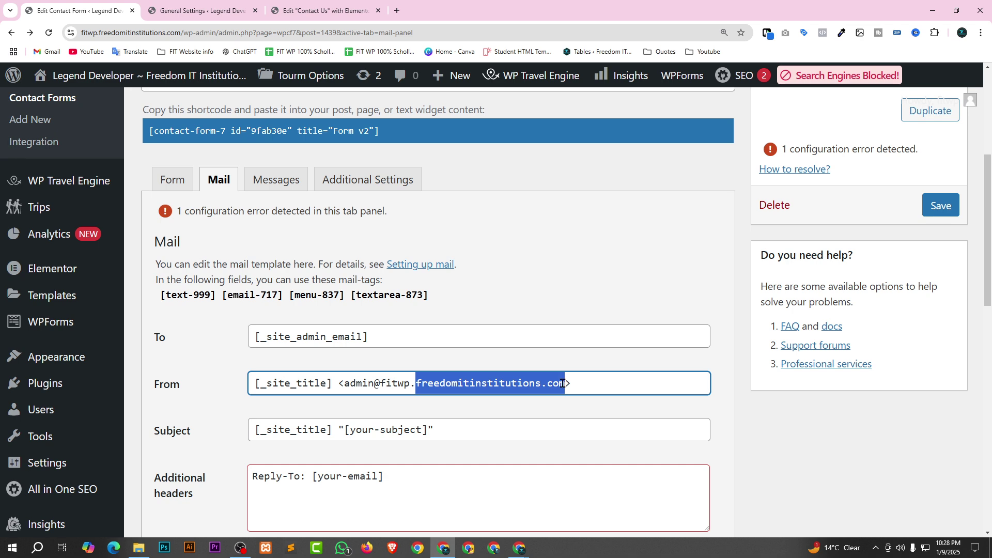
click(516, 383)
drag(380, 383, 342, 383)
click(404, 383)
click(421, 383)
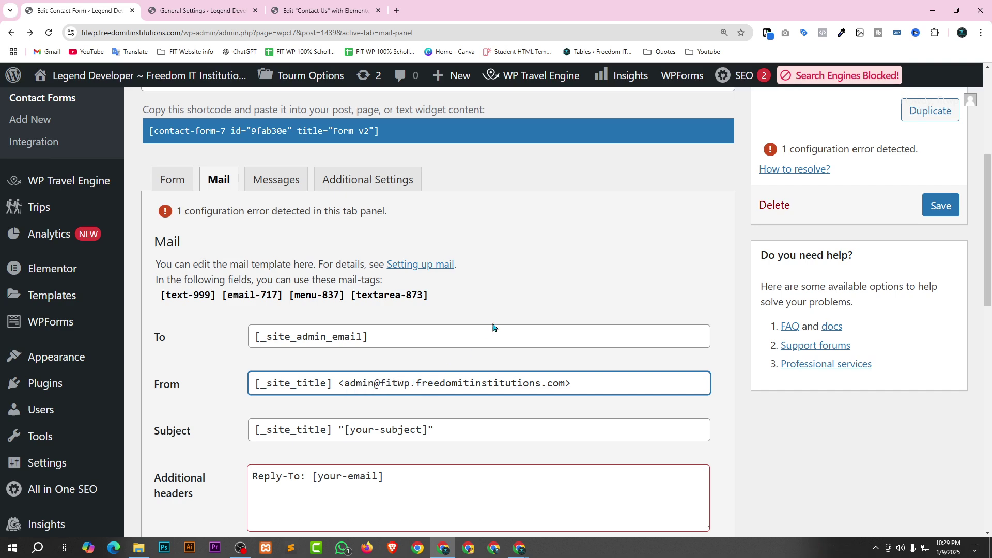
Save Form v2 with the From address kept as is.
scroll(553, 289, down, 3)
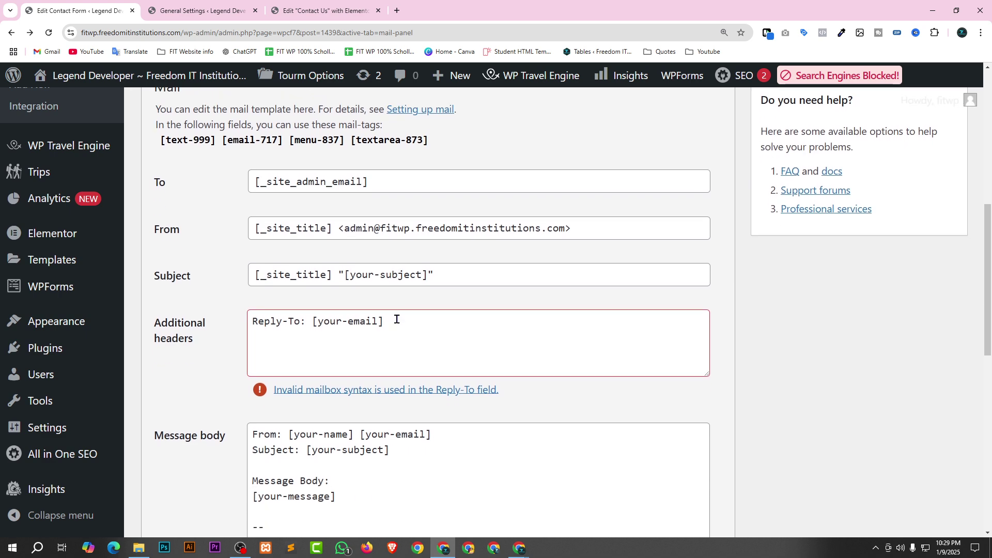
scroll(450, 238, down, 5)
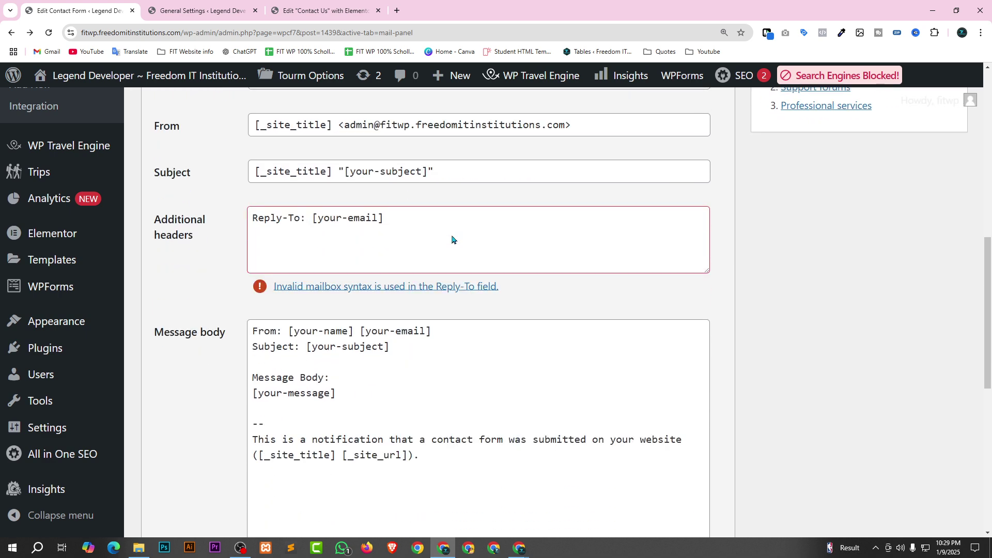
scroll(436, 358, down, 5)
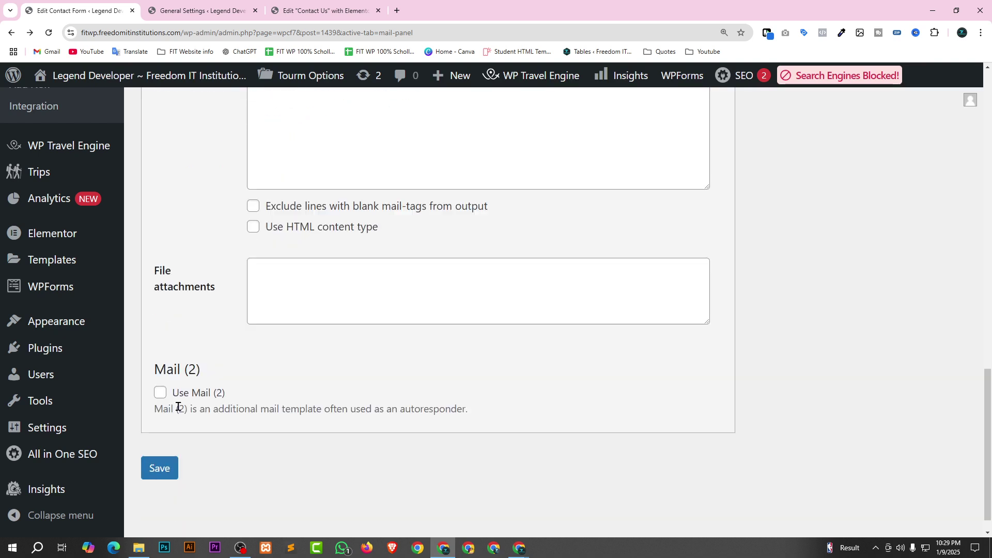
click(160, 442)
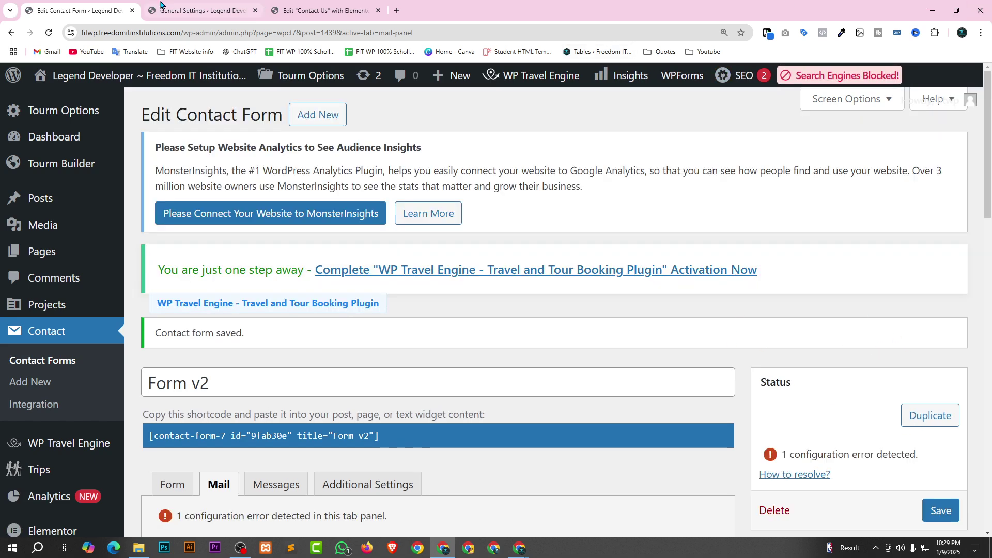
Close the General Settings and Contact Us Elementor editor tabs.
click(216, 8)
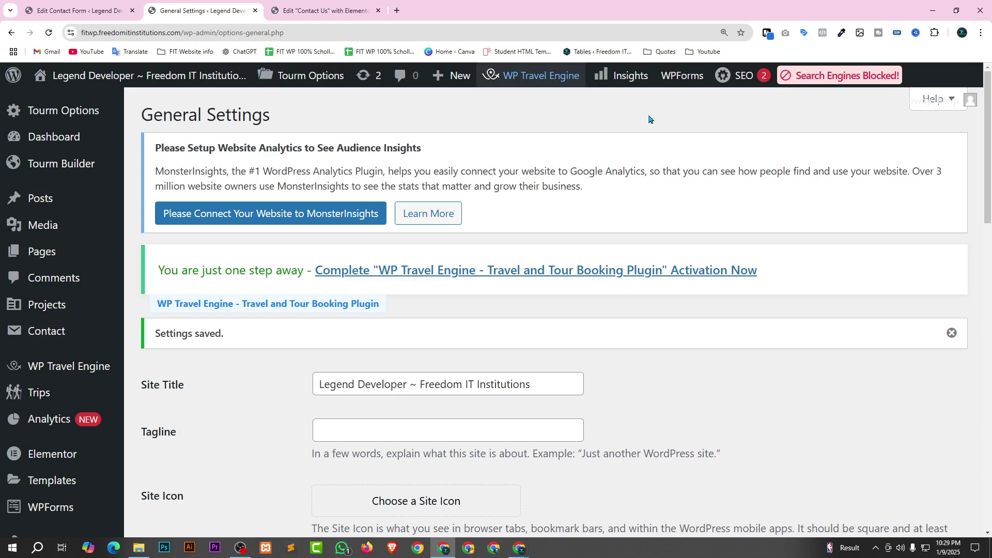
click(254, 12)
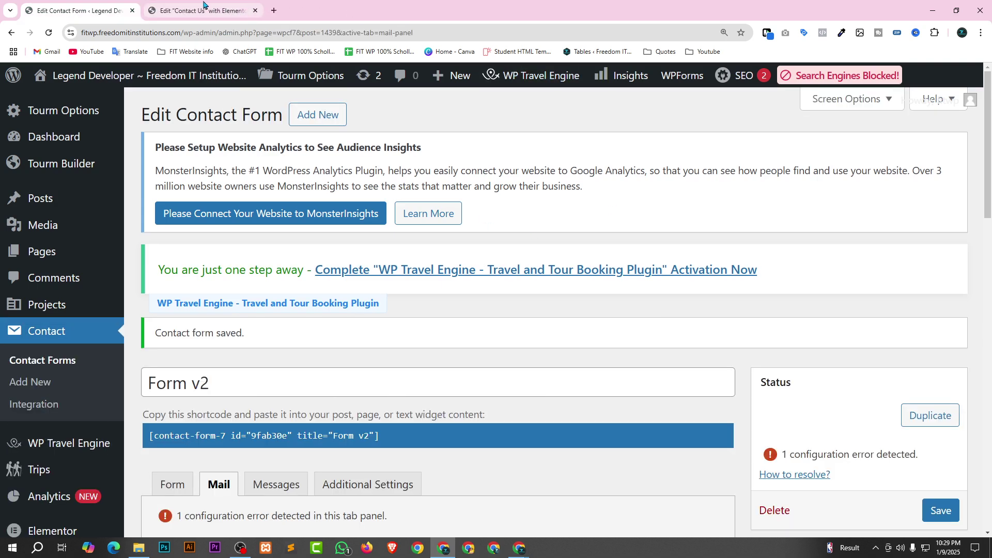
click(257, 16)
click(255, 10)
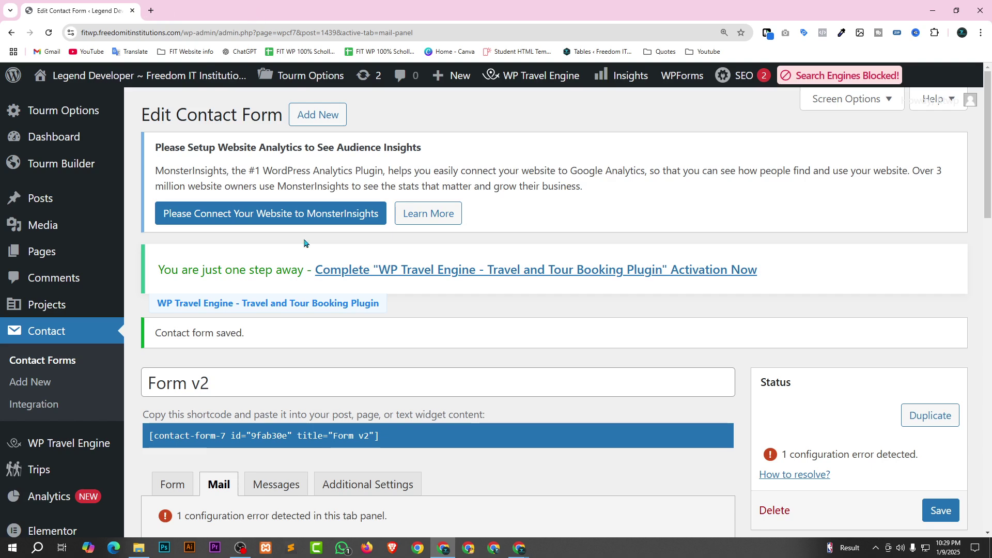
Open the live site from Visit Site in a new tab and switch to it.
mouse_move(39, 137)
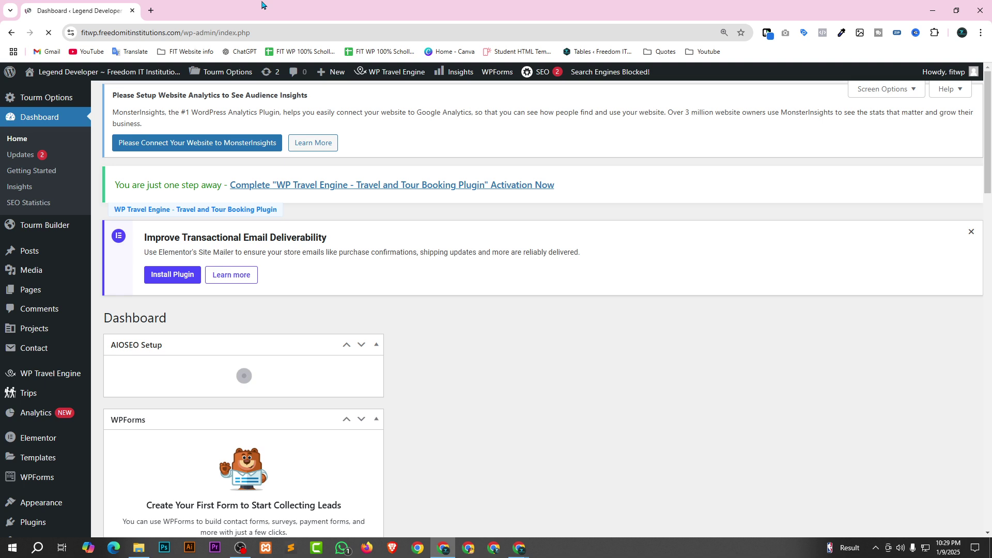
mouse_move(46, 72)
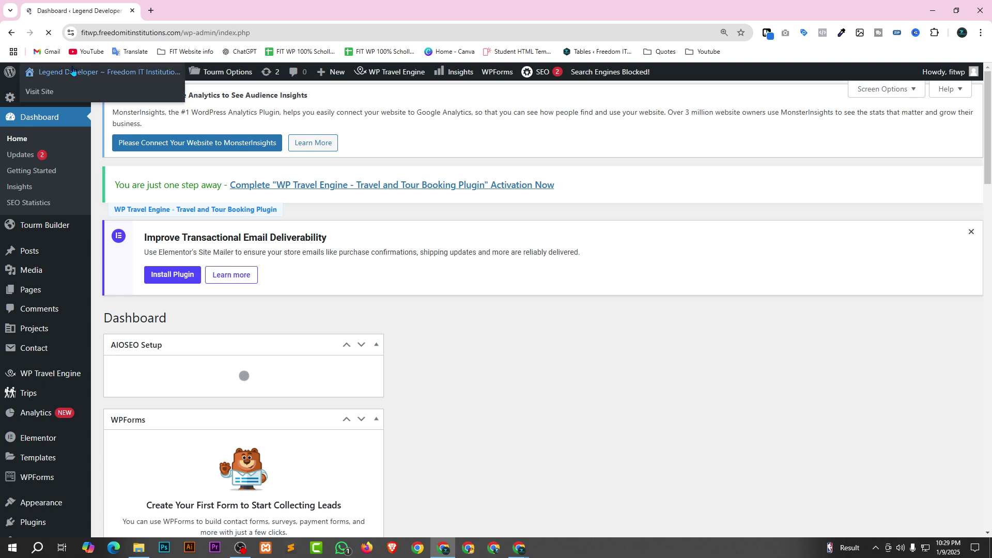
right_click(34, 93)
click(59, 104)
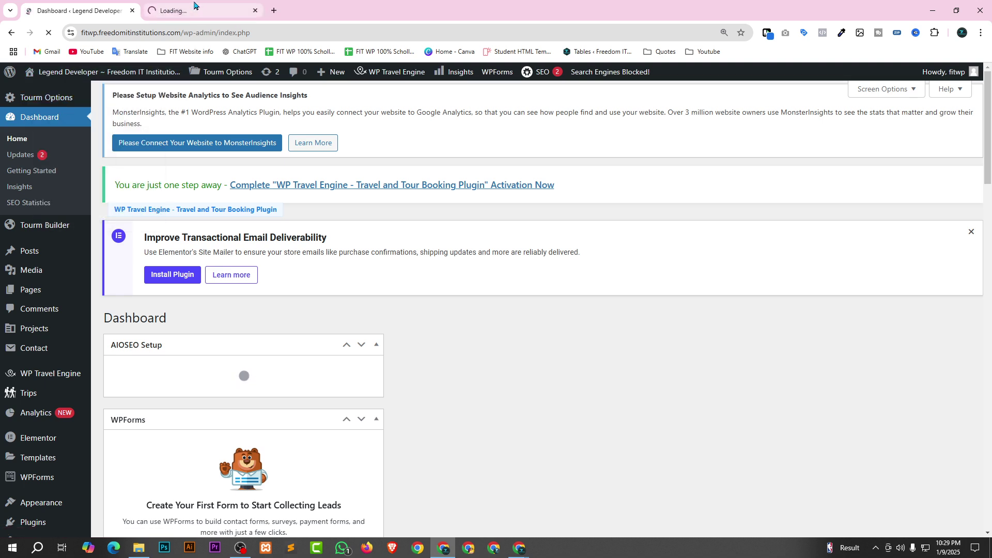
key(ctrl+Tab)
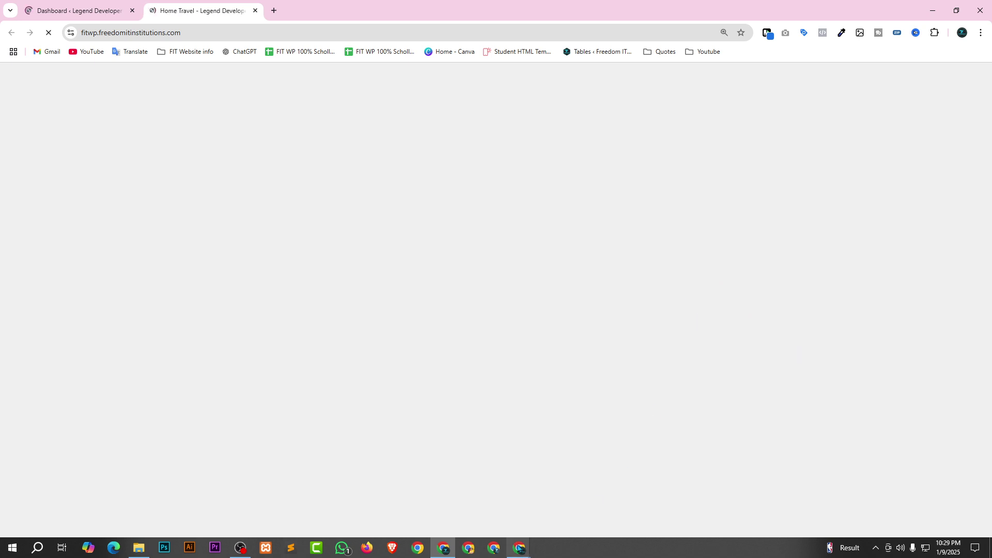
Close the extra Contact Us page window and bring up the meeting browser window.
mouse_move(520, 547)
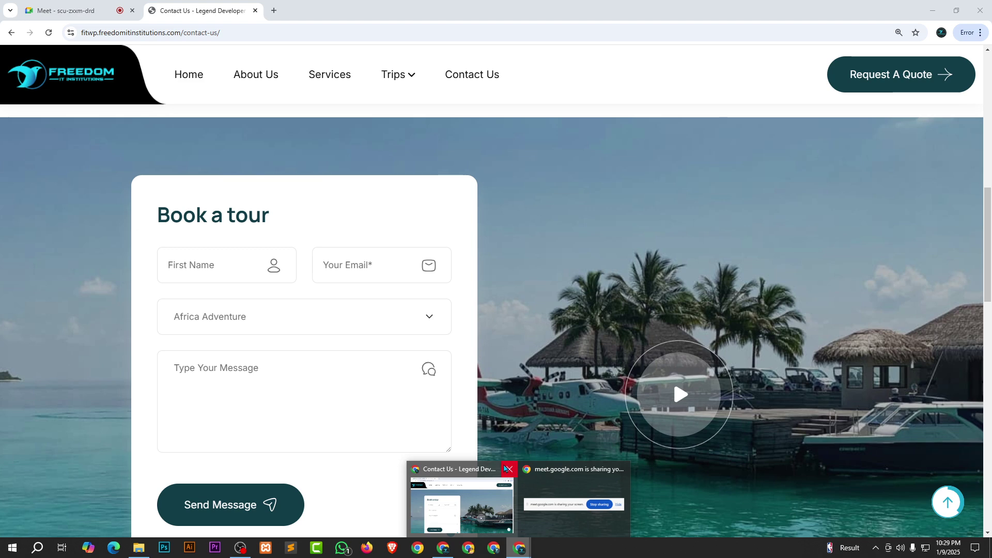
click(509, 469)
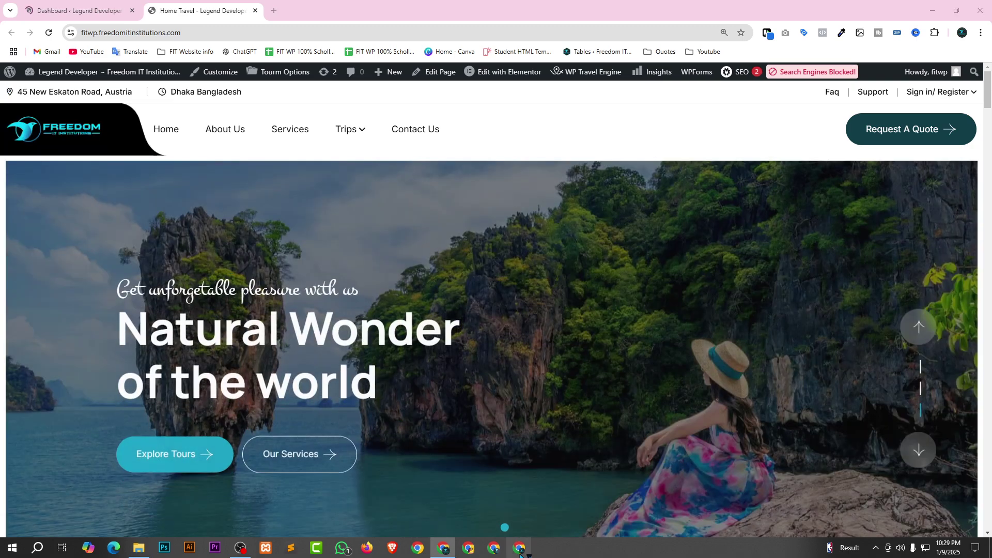
click(521, 551)
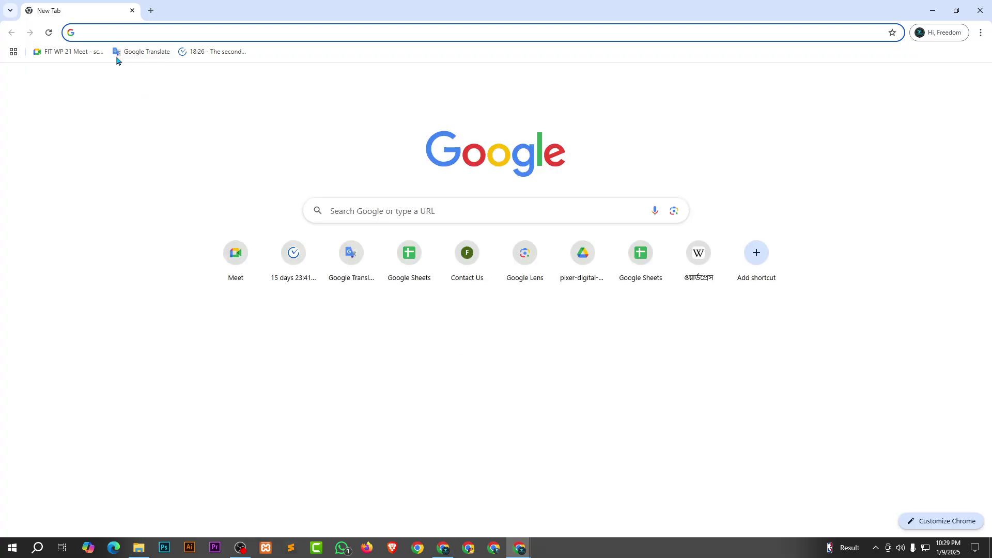
Join the class Google Meet meeting, unmute the microphone and dismiss the raised-hand notification.
click(59, 53)
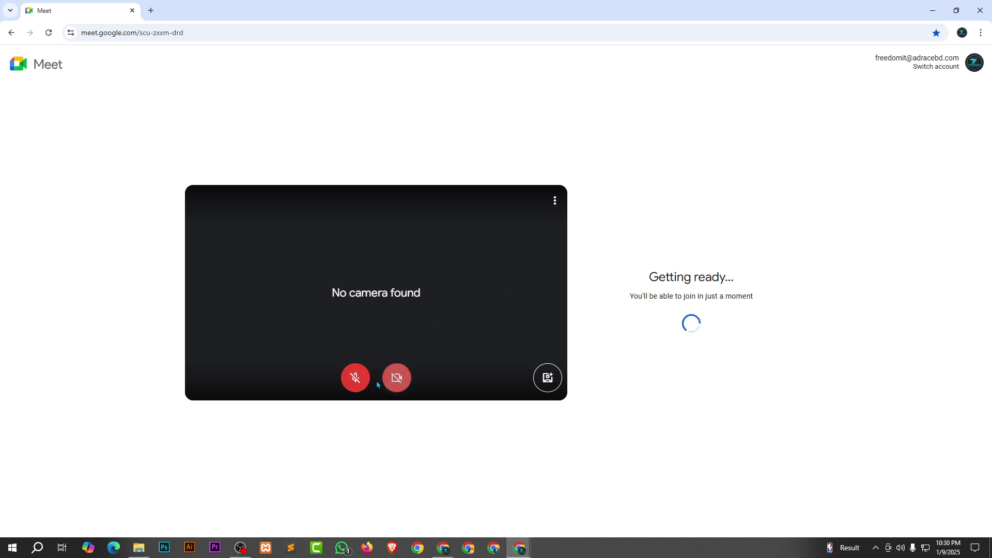
click(356, 378)
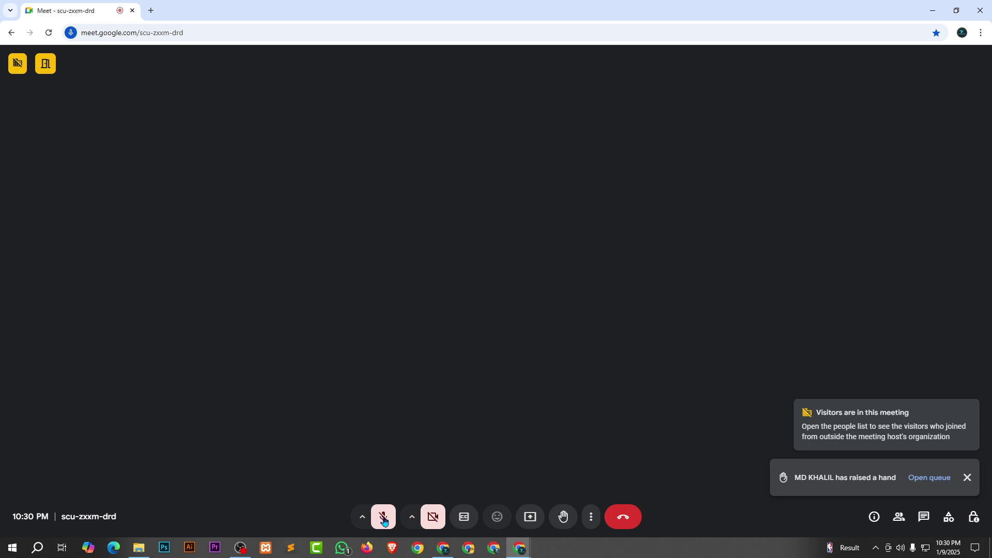
click(384, 519)
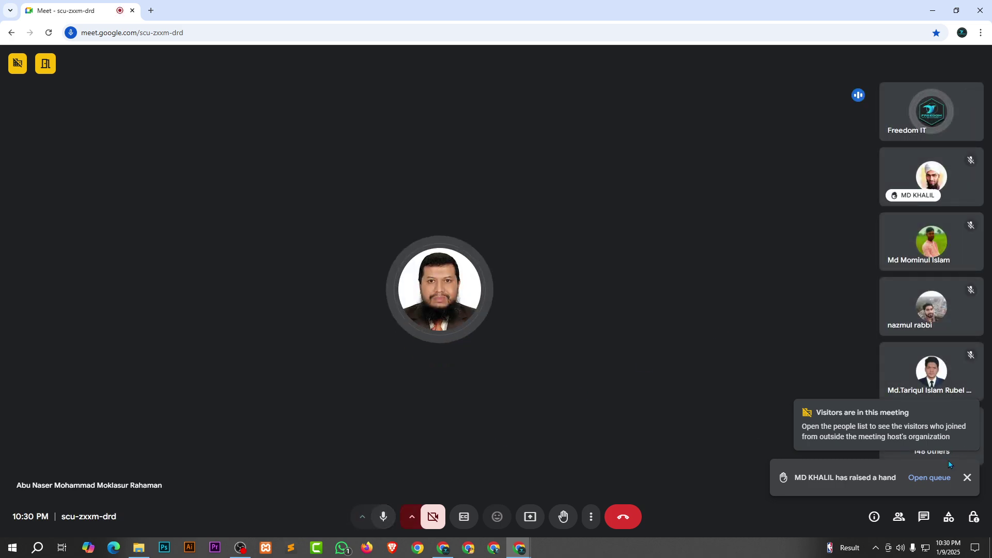
click(968, 478)
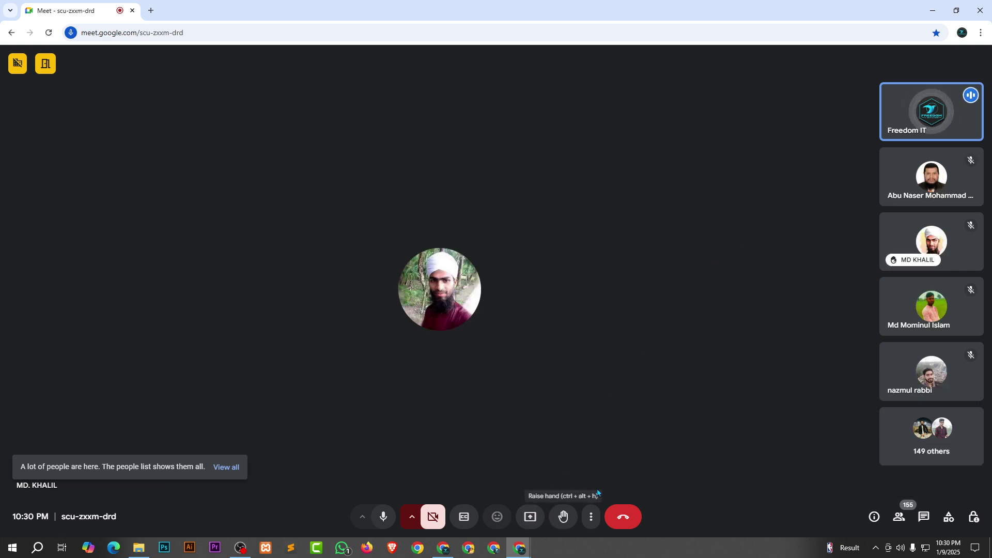
Present the entire screen, dismiss the sharing and infinity-mirror notices, and return to the travel site.
click(532, 518)
click(588, 93)
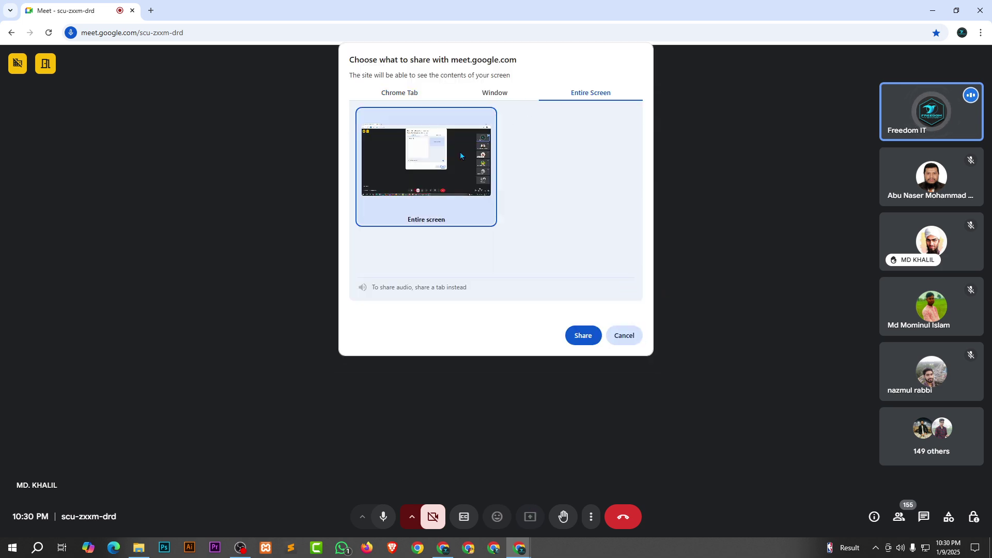
click(583, 335)
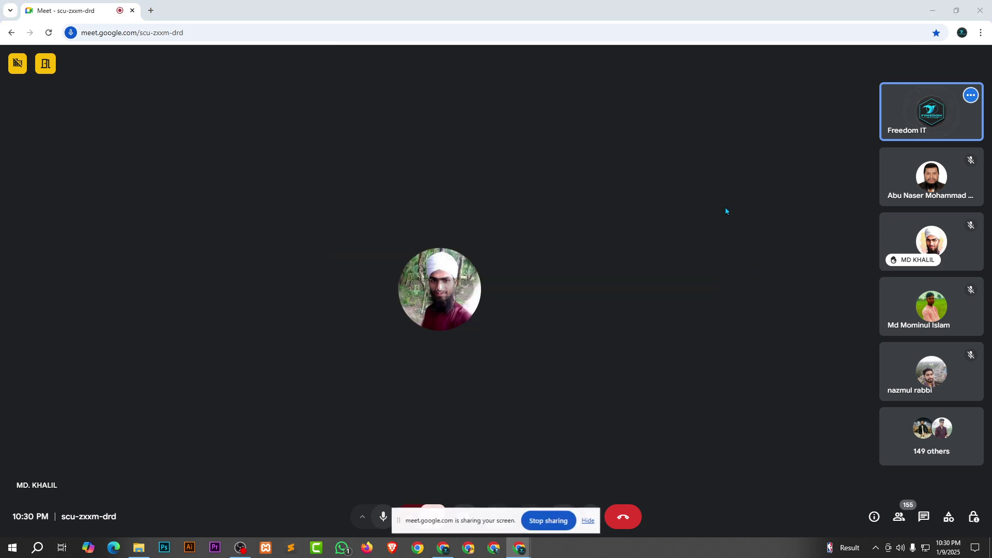
click(588, 520)
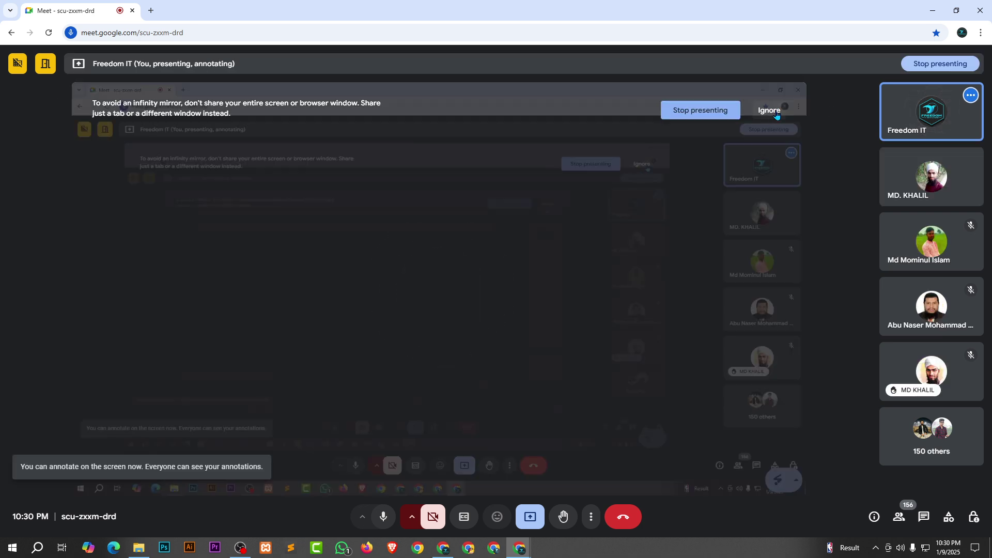
click(772, 111)
click(440, 549)
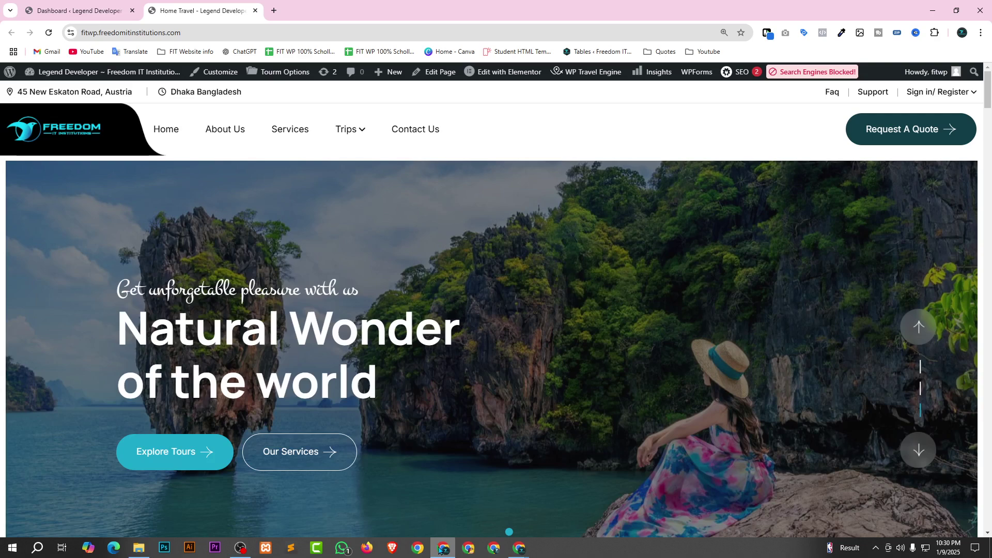
Return to the WordPress admin Dashboard and scroll through it toward Tourm Options in the sidebar.
click(90, 11)
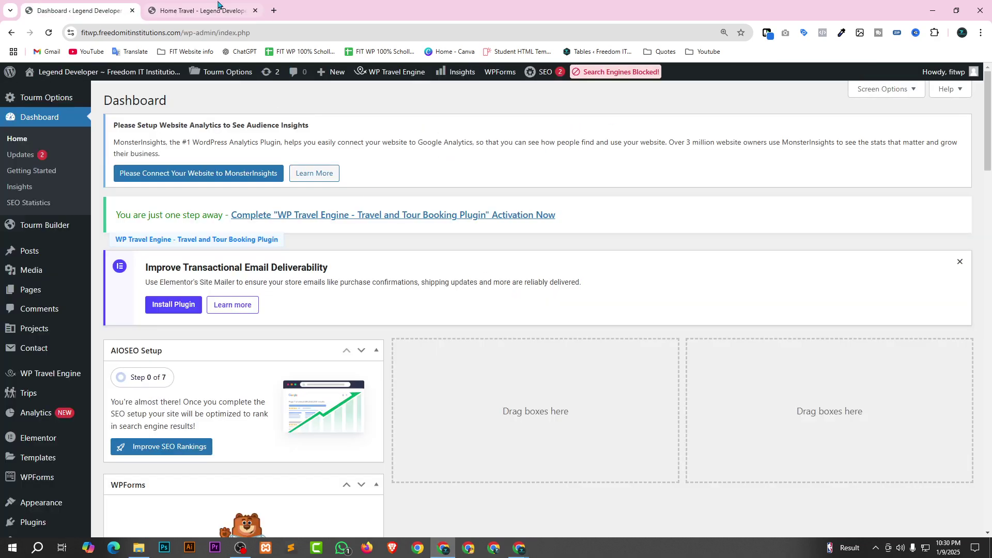
scroll(62, 388, down, 5)
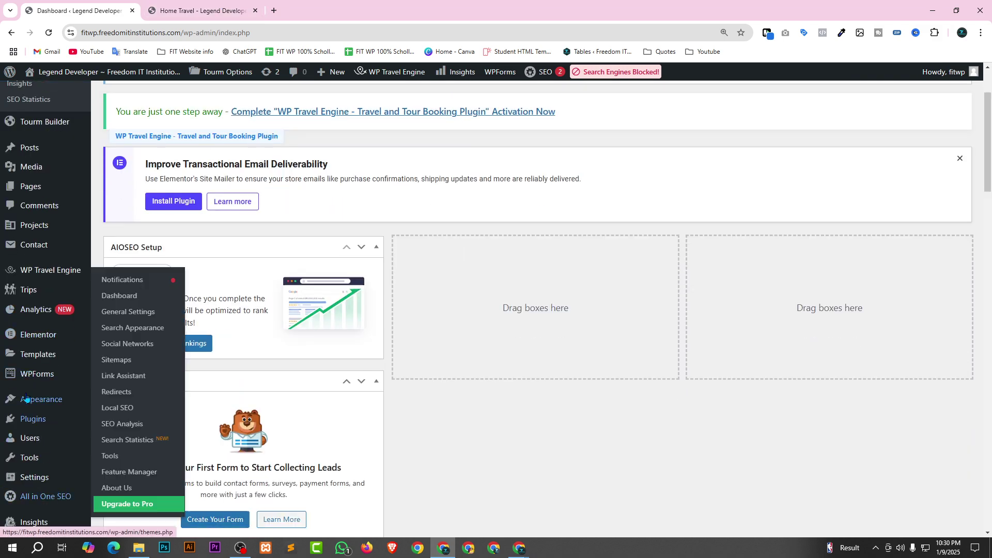
scroll(41, 449, down, 2)
scroll(35, 467, up, 5)
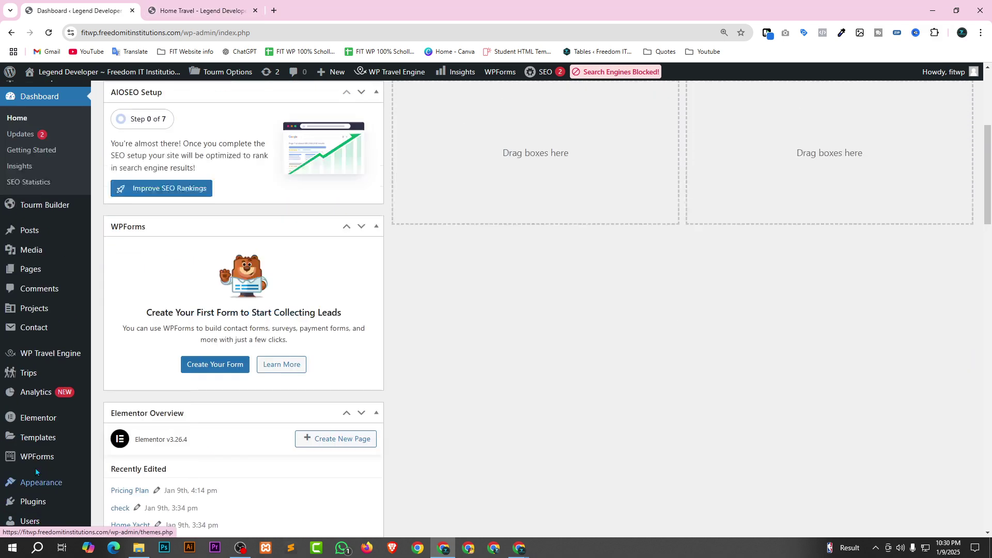
scroll(23, 289, up, 1)
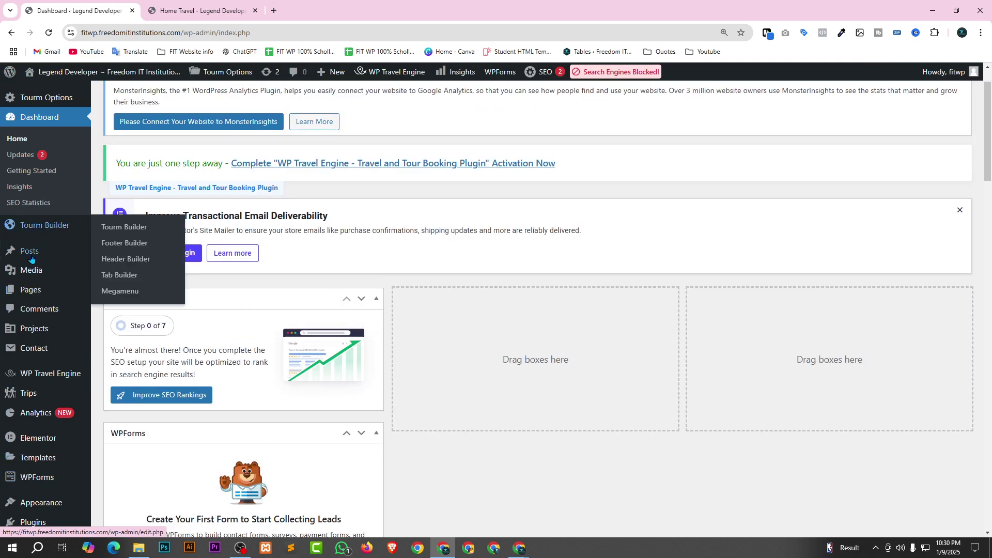
mouse_move(30, 395)
scroll(31, 414, down, 7)
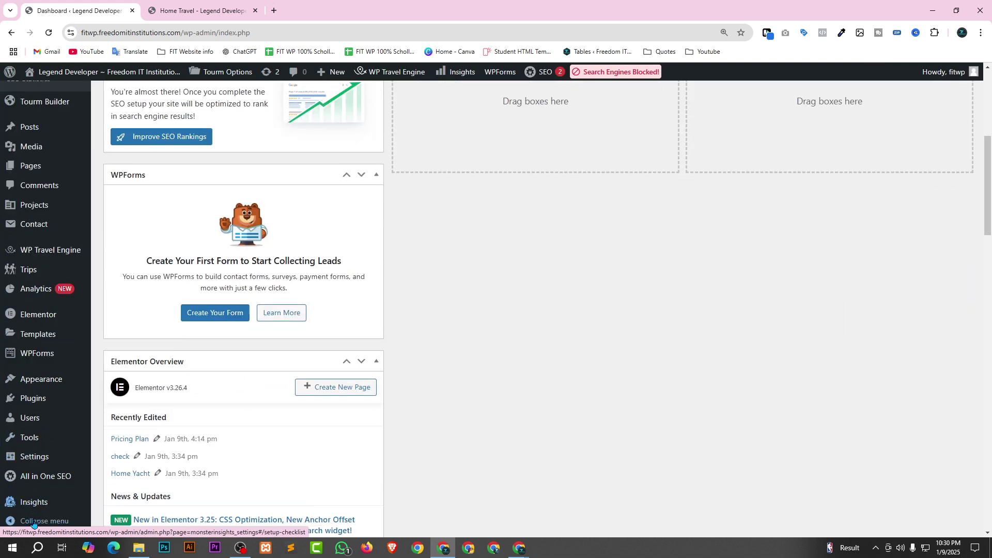
mouse_move(44, 492)
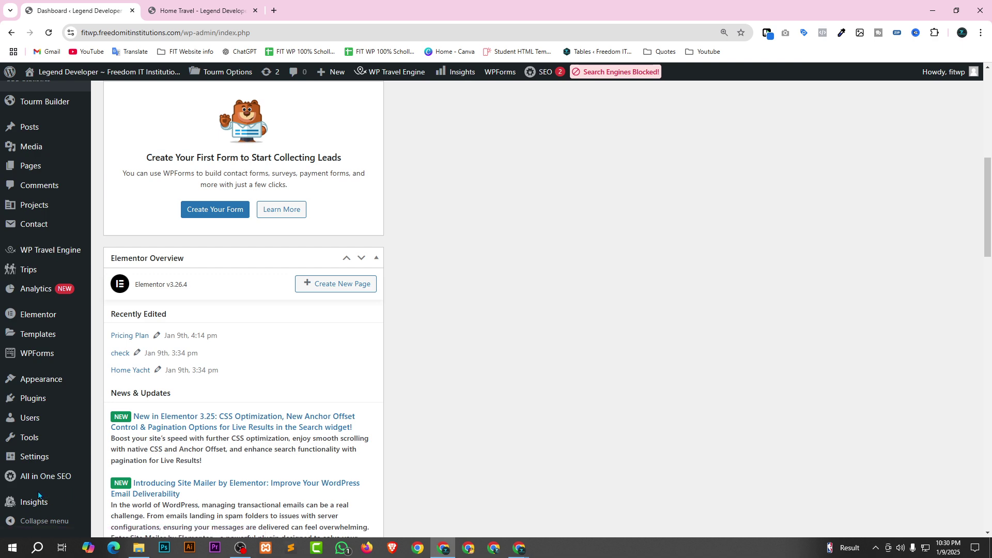
scroll(32, 489, up, 3)
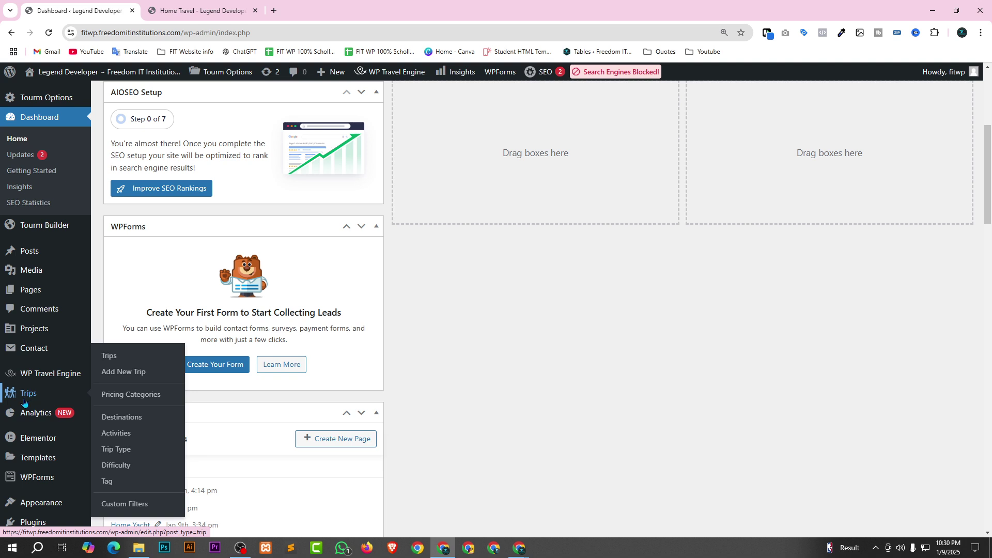
mouse_move(32, 265)
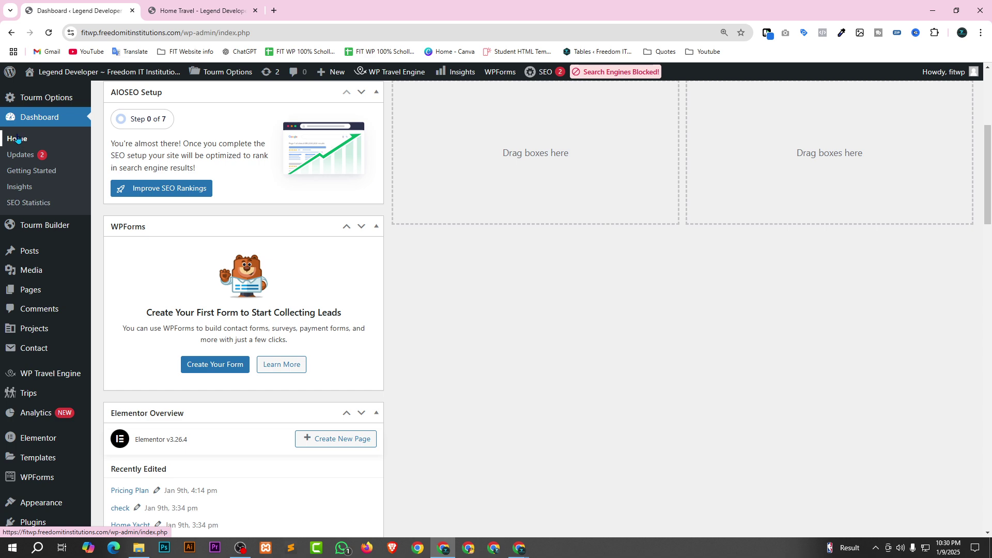
mouse_move(37, 95)
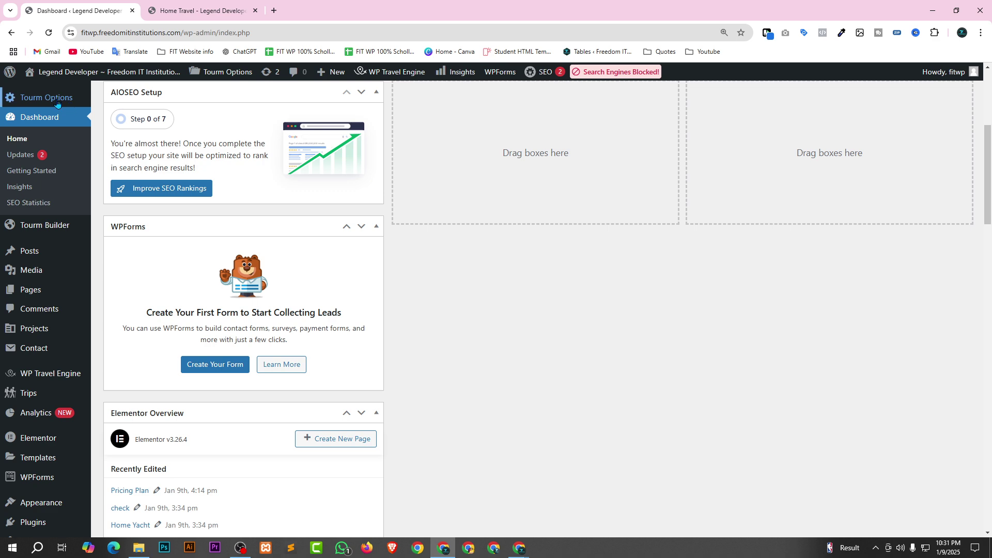
Open Tourm's Woocommerce Page settings in a new tab and move that tab to second place.
right_click(149, 187)
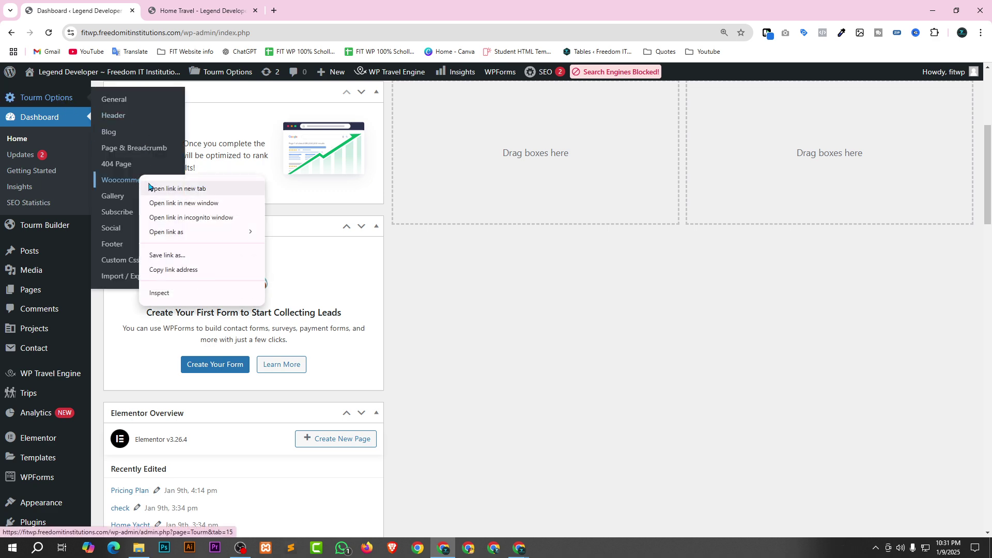
click(176, 186)
click(304, 7)
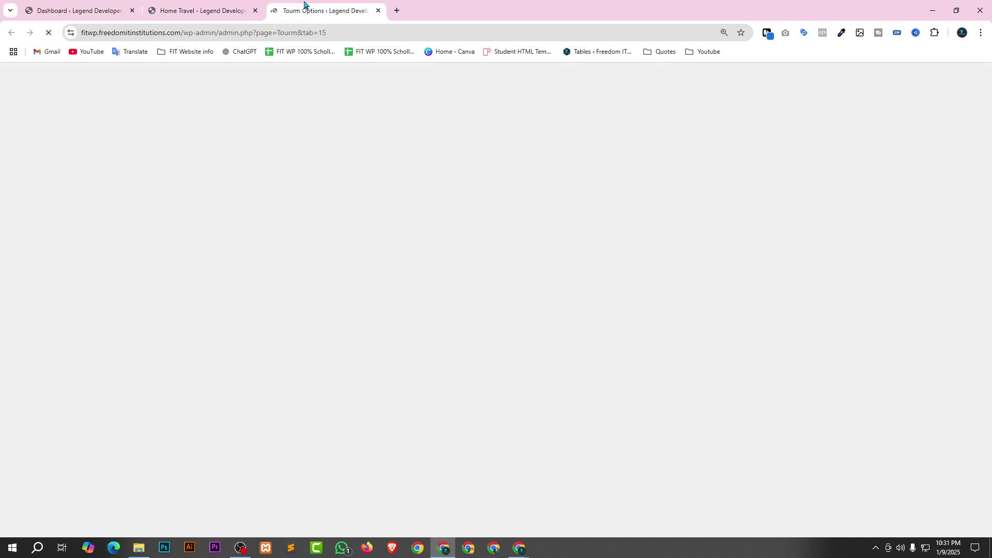
click(58, 4)
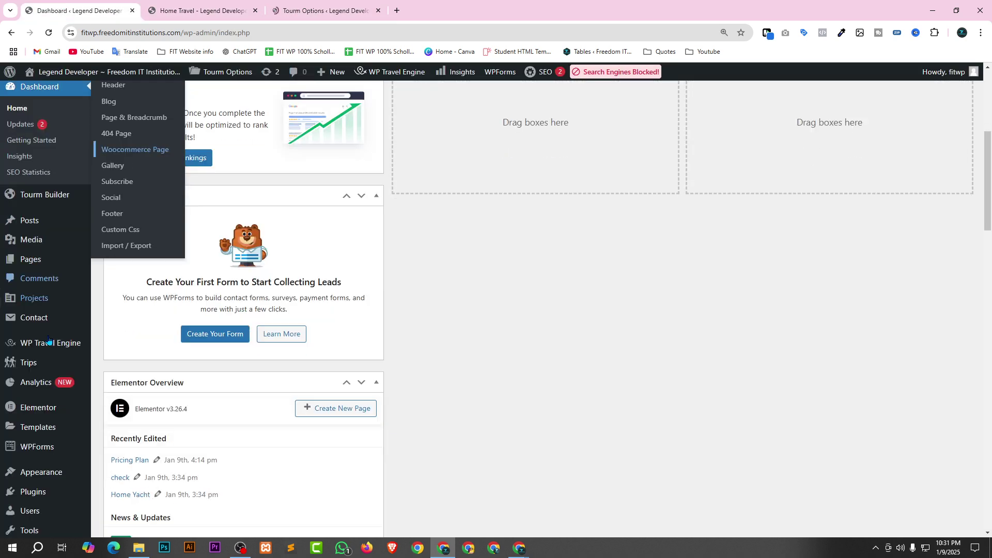
scroll(50, 378, down, 5)
mouse_move(50, 377)
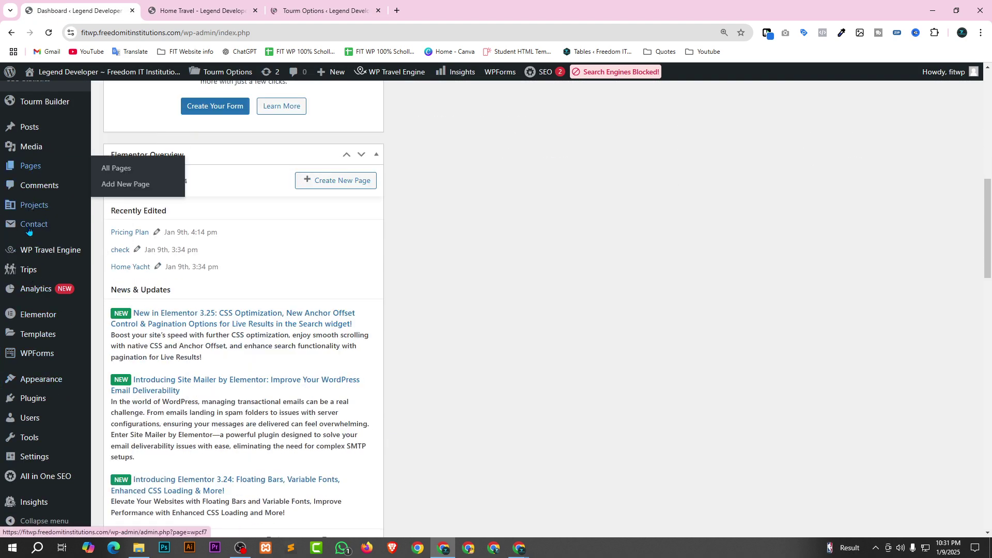
scroll(41, 398, down, 1)
scroll(46, 455, up, 2)
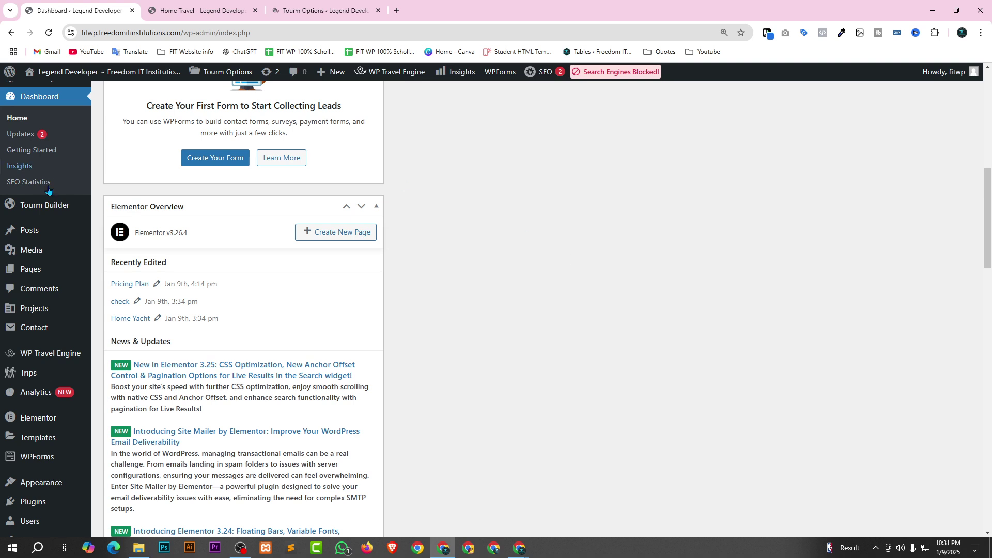
scroll(48, 191, up, 2)
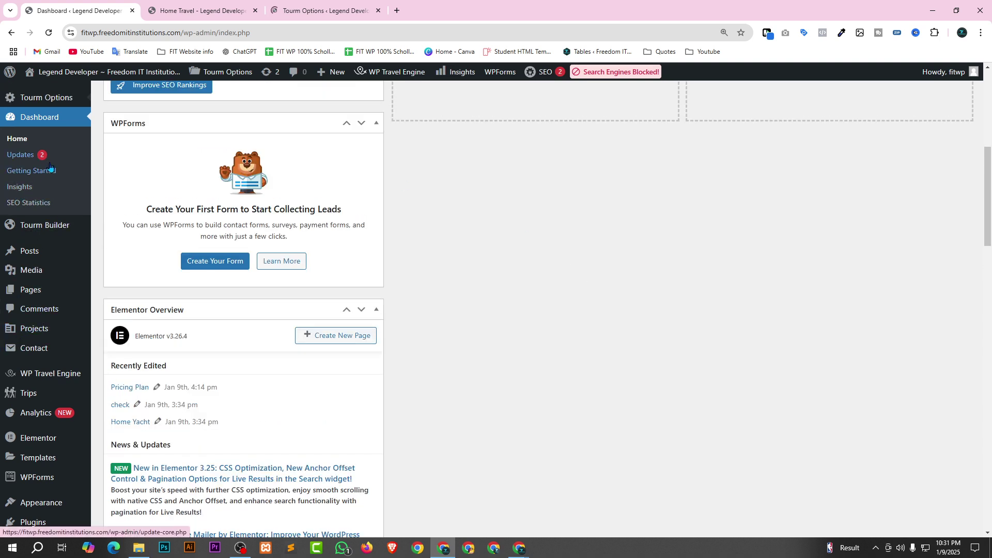
mouse_move(72, 94)
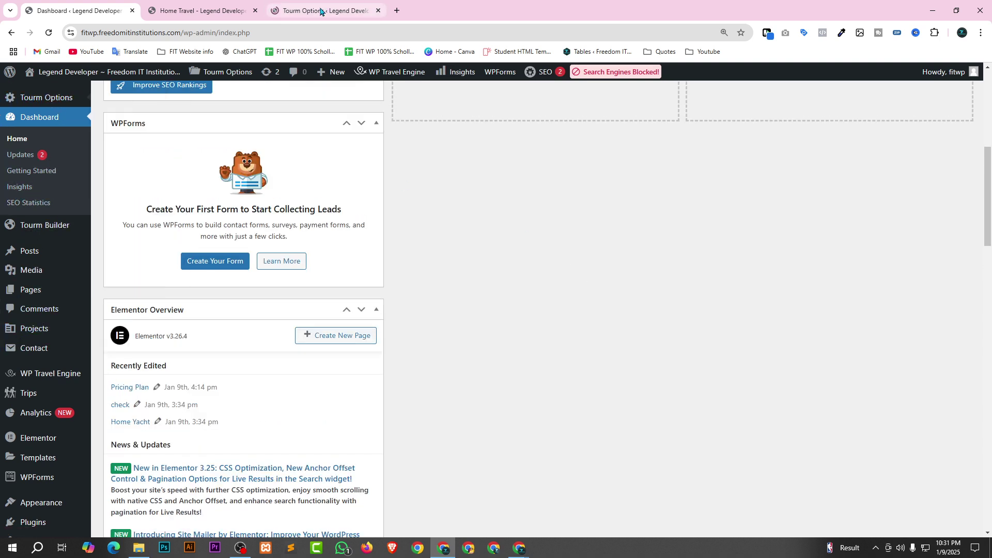
drag(322, 10, 222, 10)
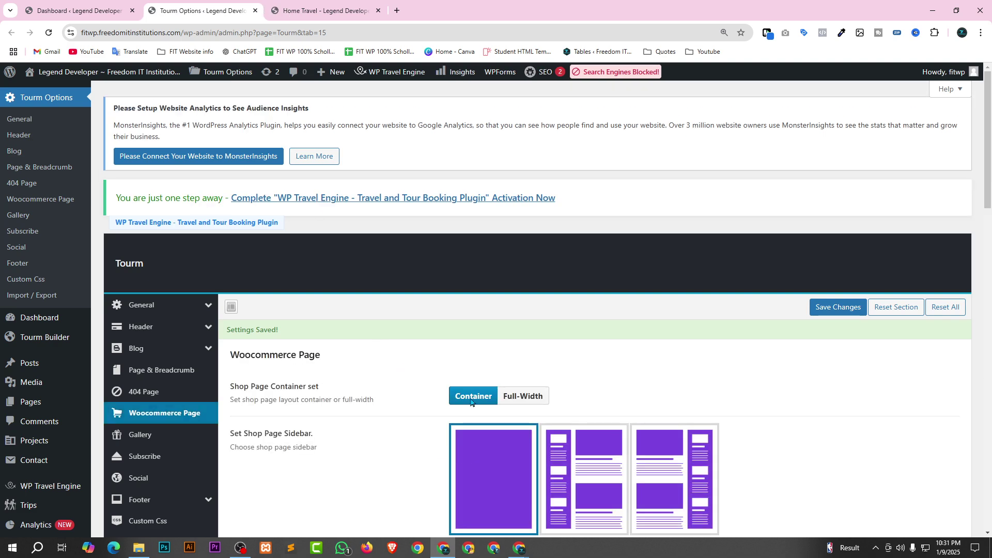
Review the Woocommerce Page settings, then show the Gallery section, which has no images yet.
scroll(793, 346, down, 7)
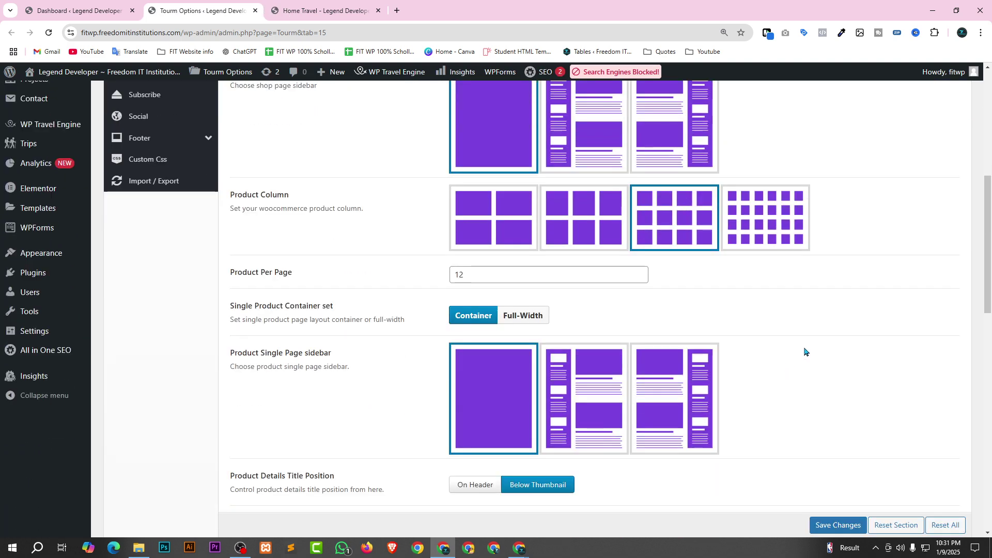
scroll(804, 352, down, 8)
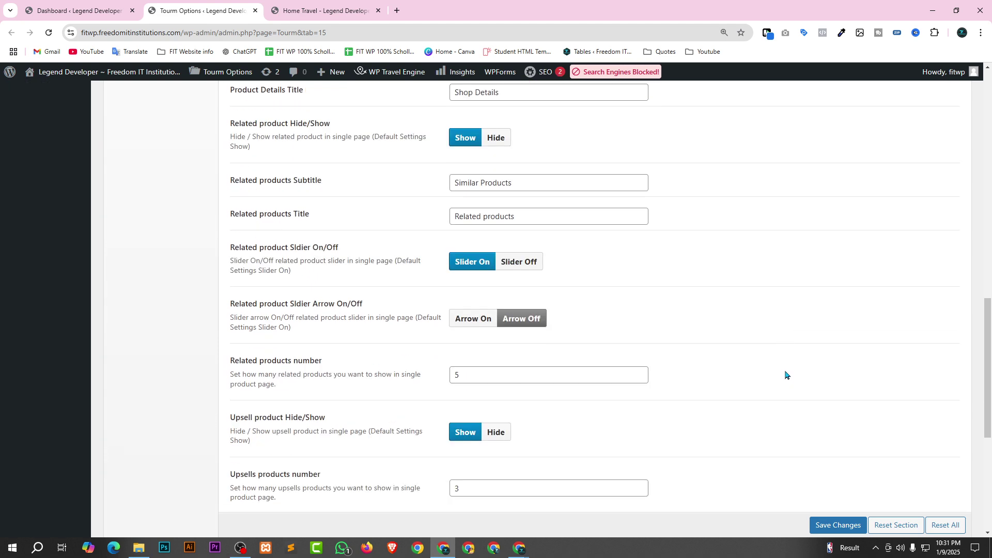
scroll(786, 375, down, 6)
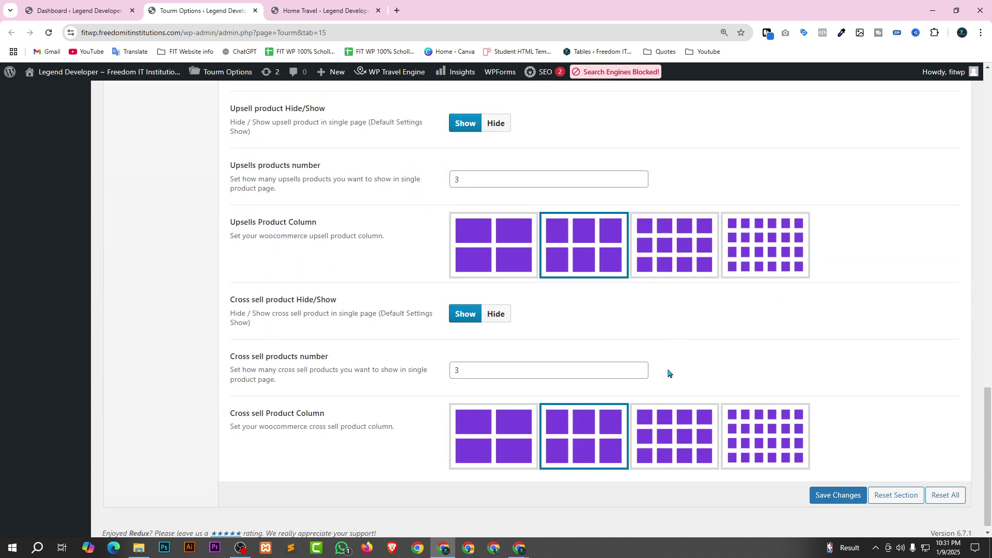
scroll(568, 424, up, 5)
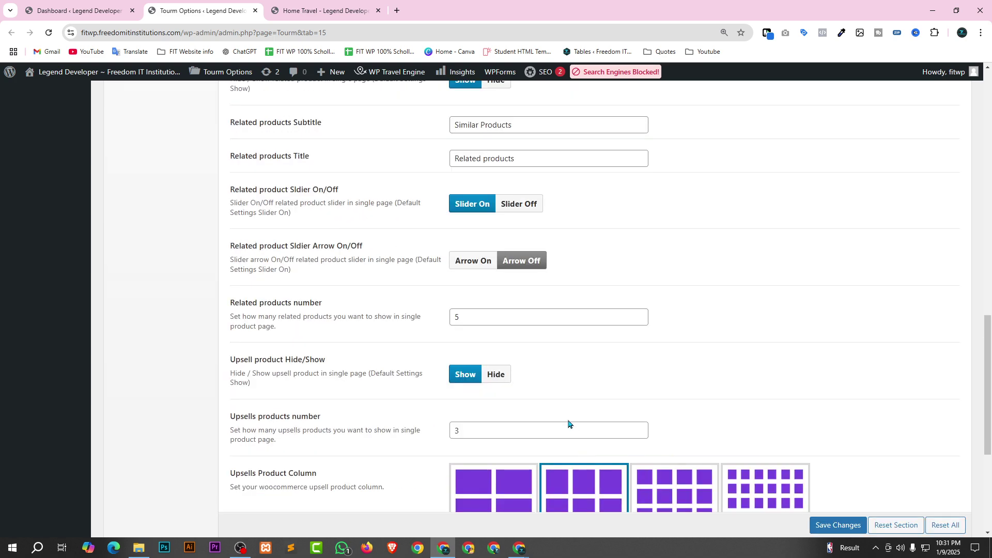
scroll(569, 423, up, 4)
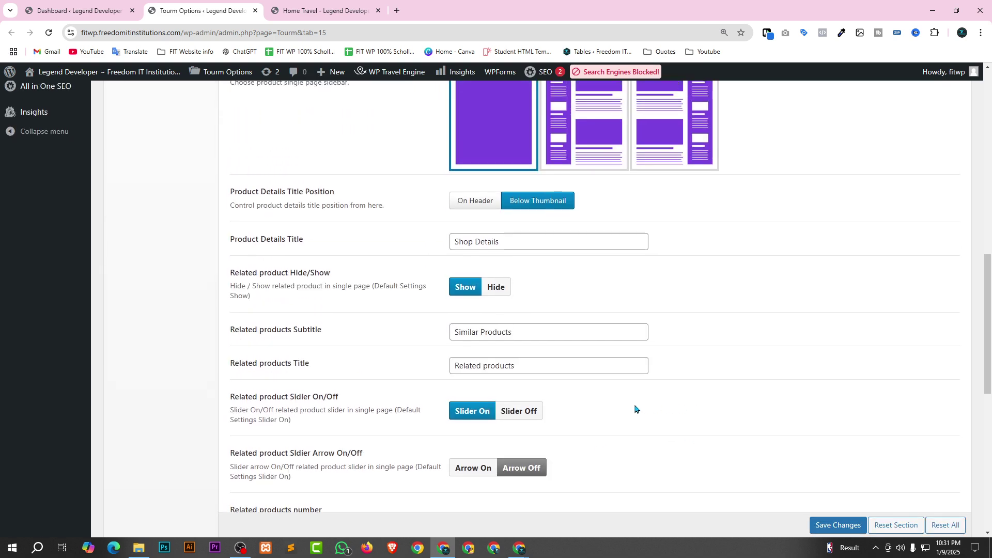
scroll(635, 409, up, 2)
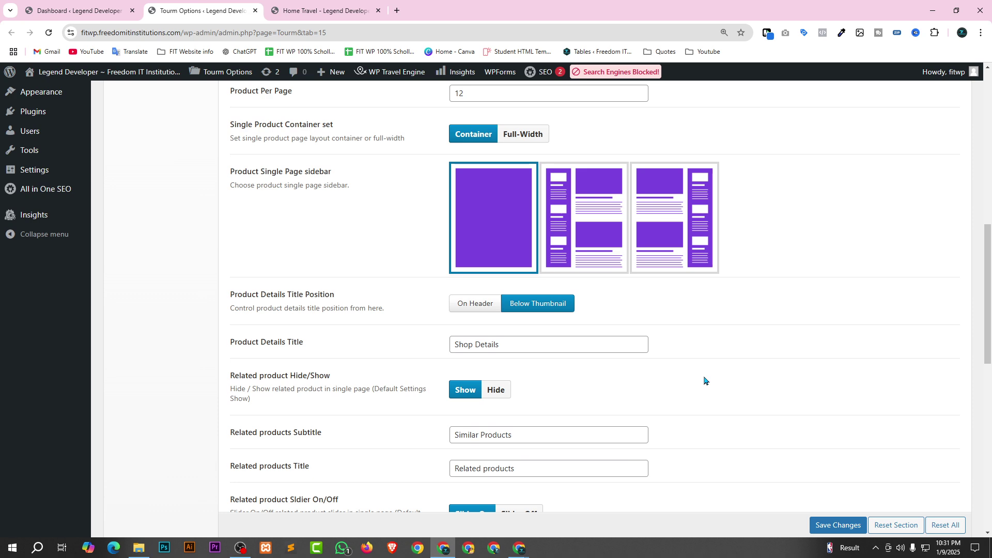
scroll(703, 381, up, 6)
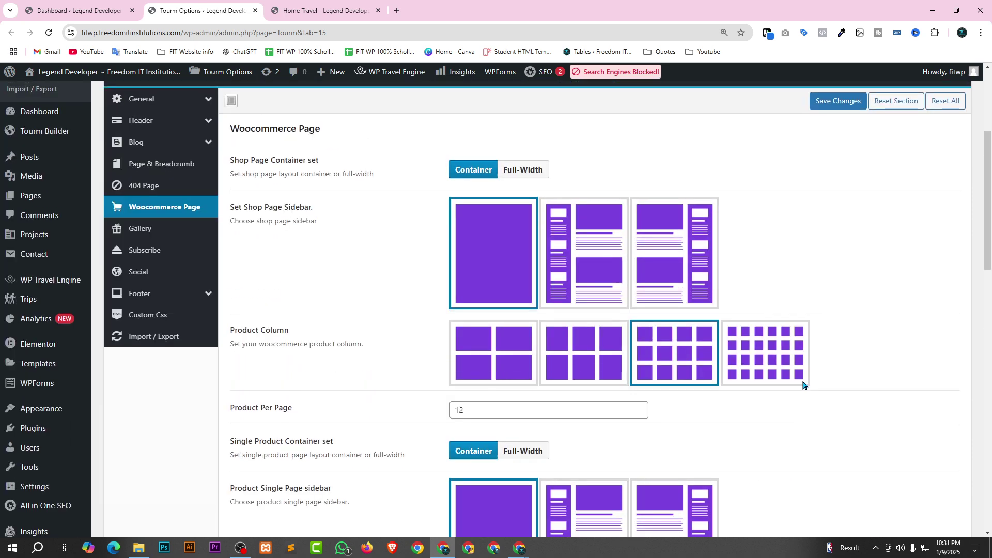
scroll(803, 385, up, 2)
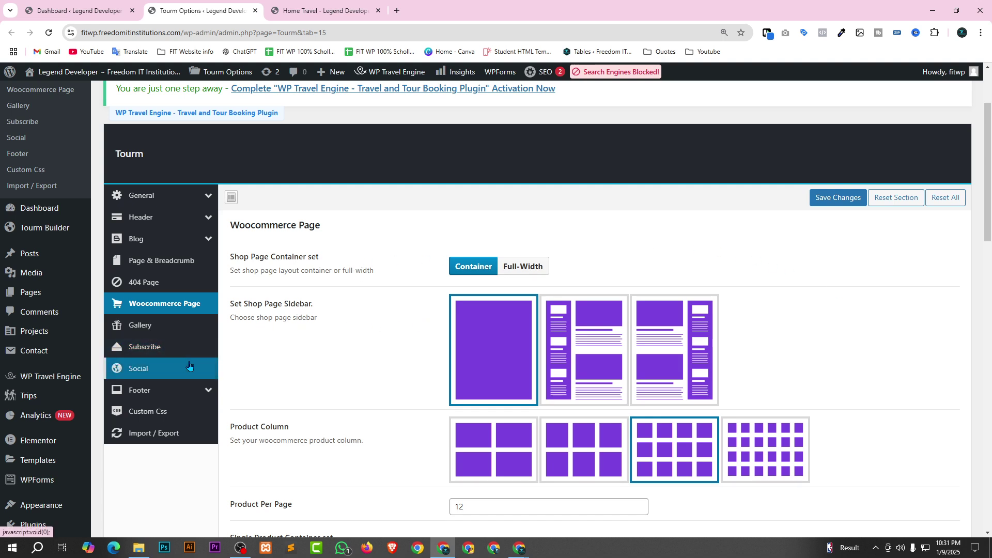
click(164, 332)
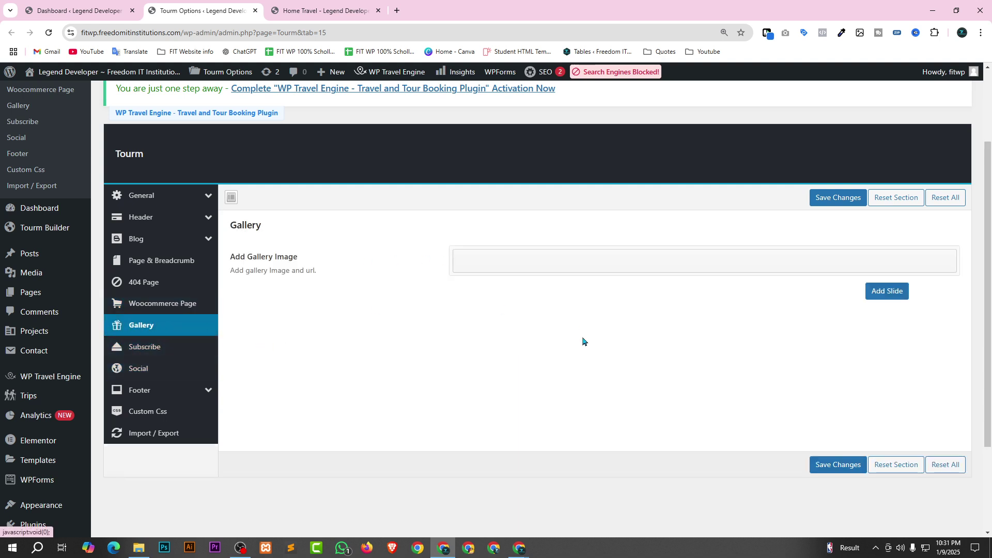
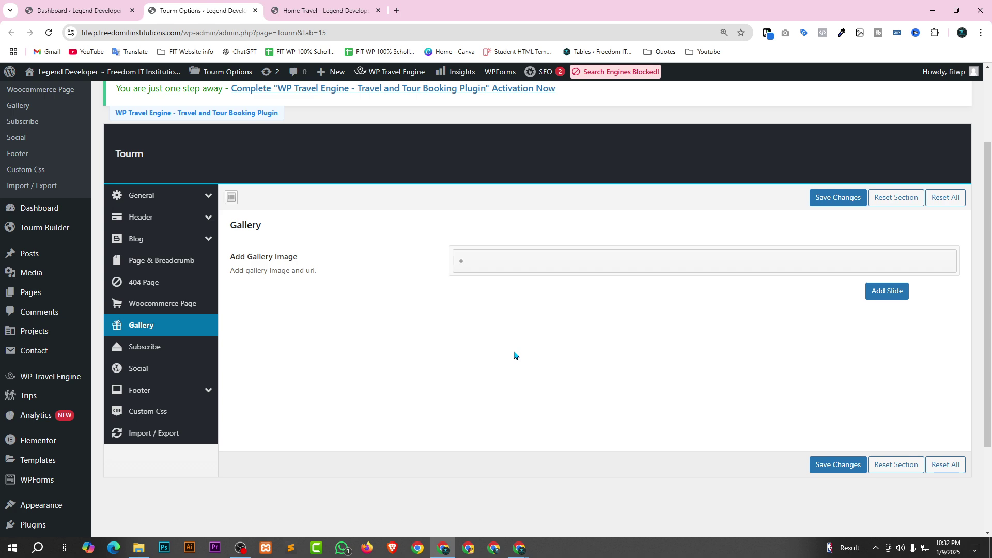
Browse Tourm's Subscribe, Social and 404 Page settings.
click(183, 344)
click(150, 366)
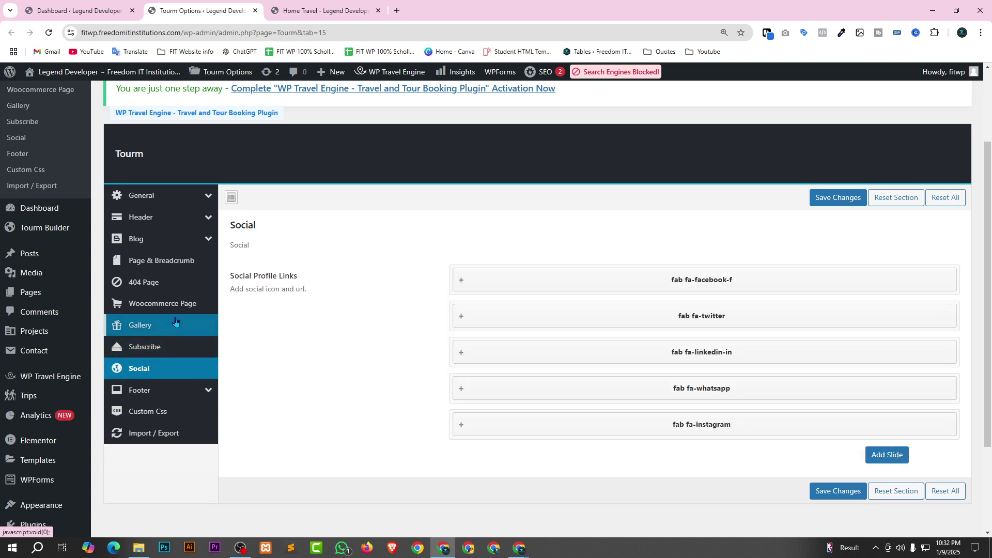
click(178, 282)
Review the Woocommerce Page settings: container shop layout, 12 products per page, upsell and cross-sell options.
click(182, 303)
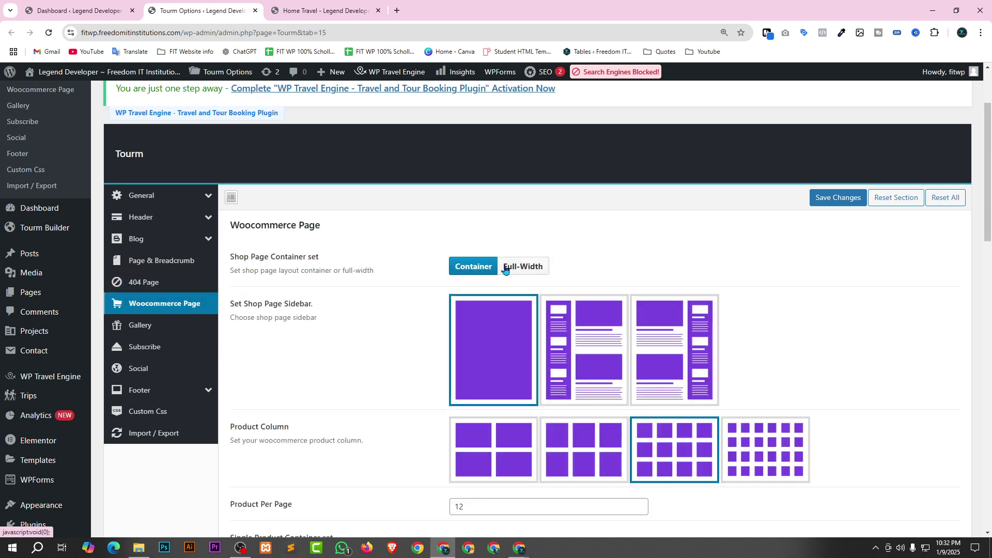
scroll(398, 380, down, 2)
scroll(552, 362, down, 8)
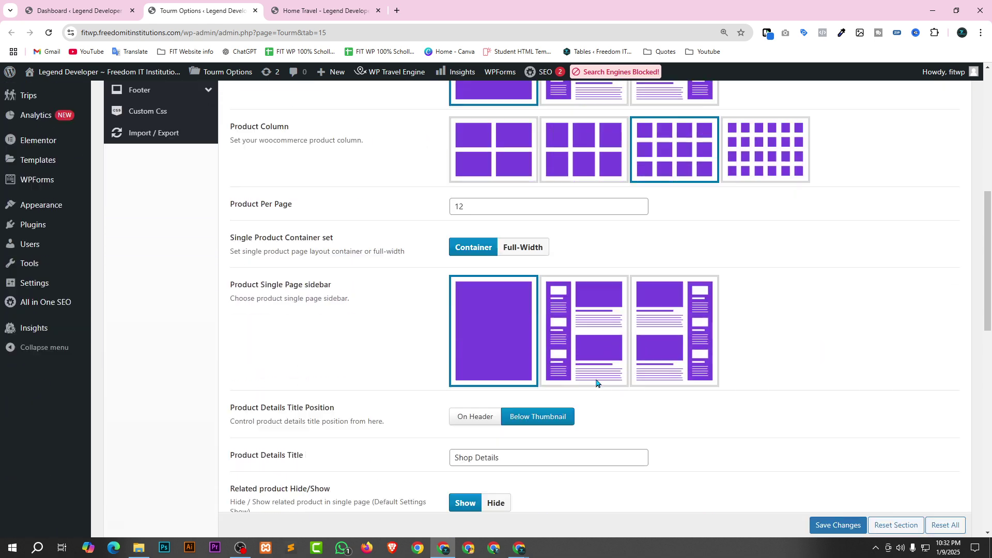
scroll(552, 361, down, 8)
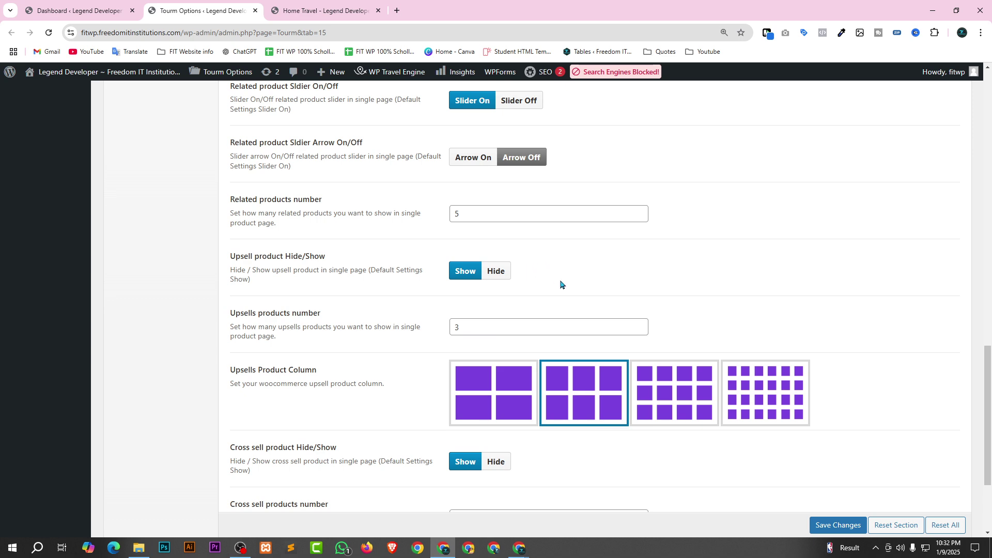
scroll(484, 323, down, 3)
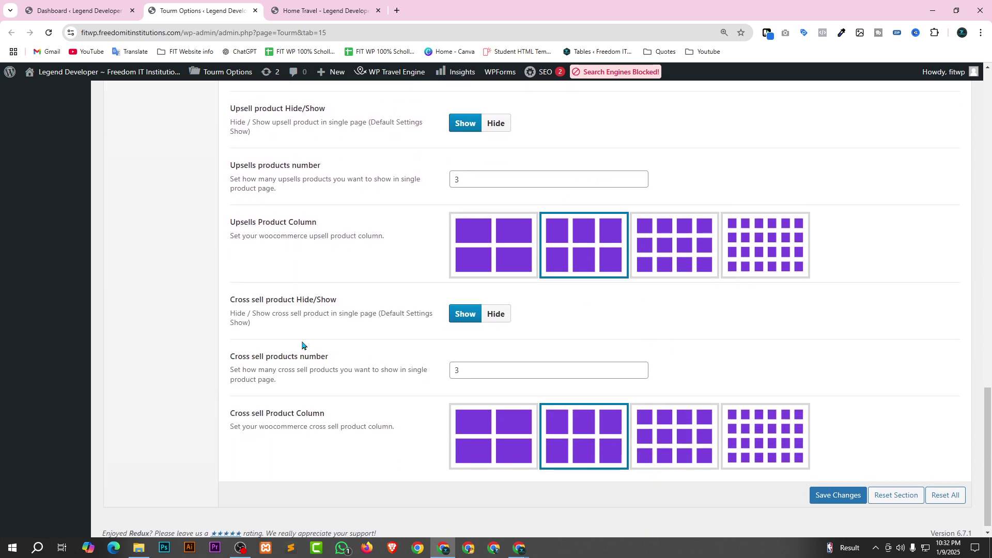
scroll(255, 438, up, 18)
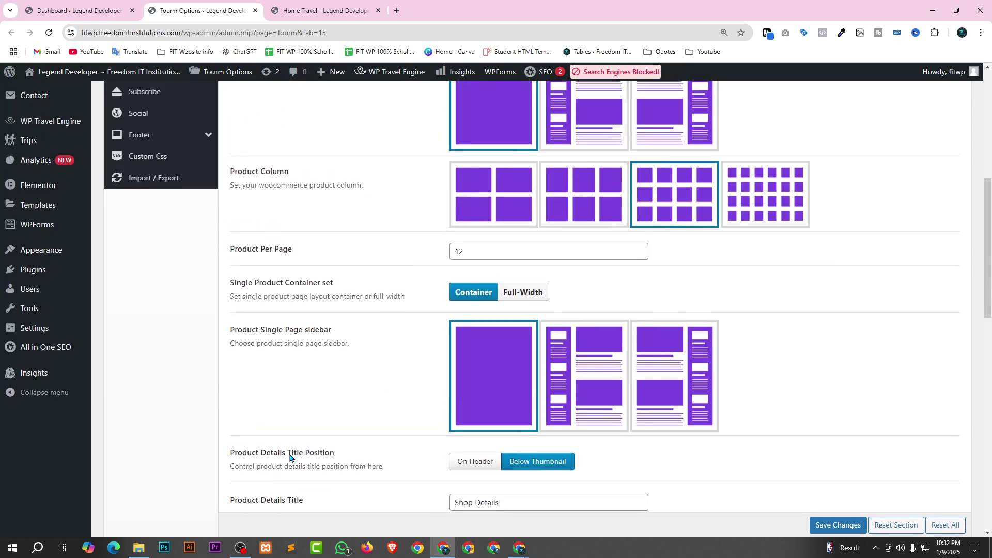
scroll(44, 465, up, 2)
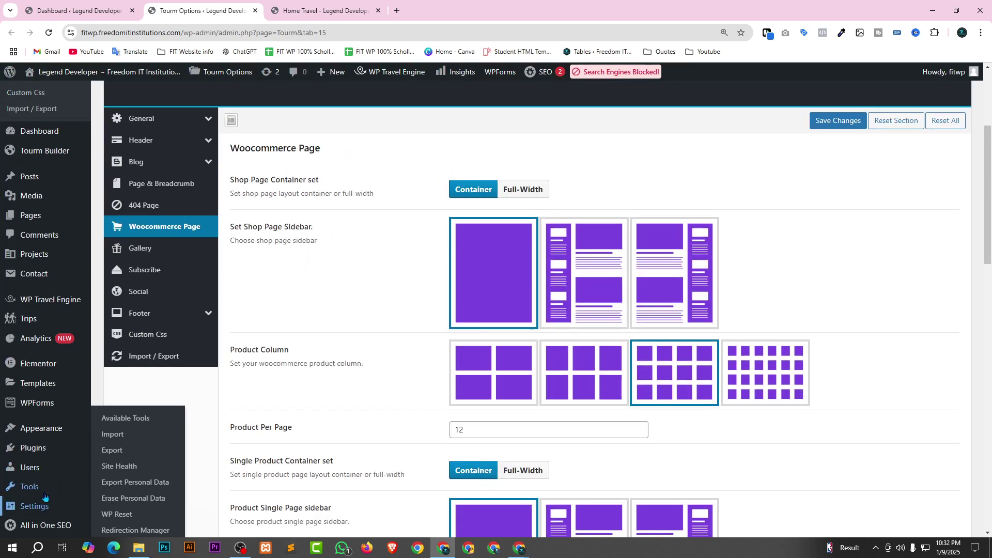
mouse_move(32, 410)
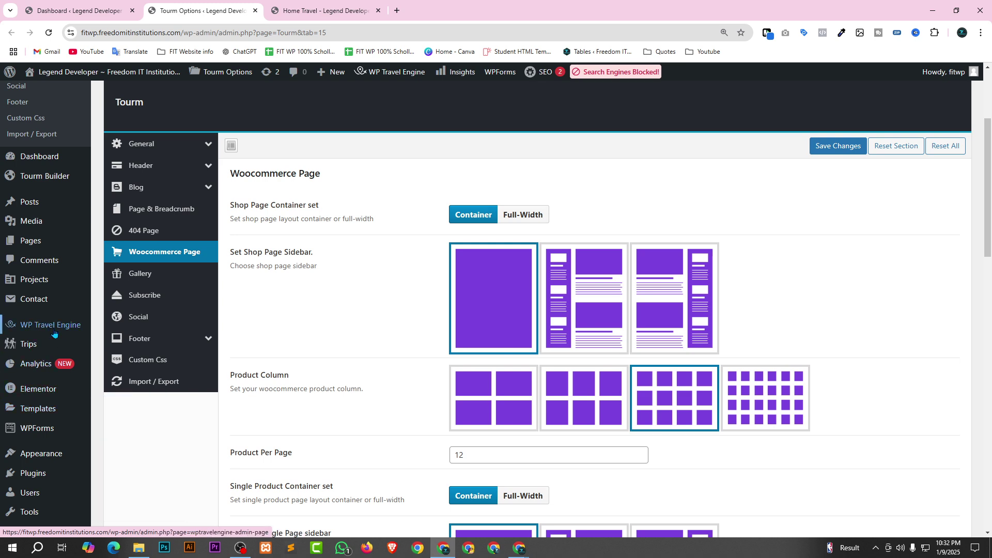
mouse_move(49, 334)
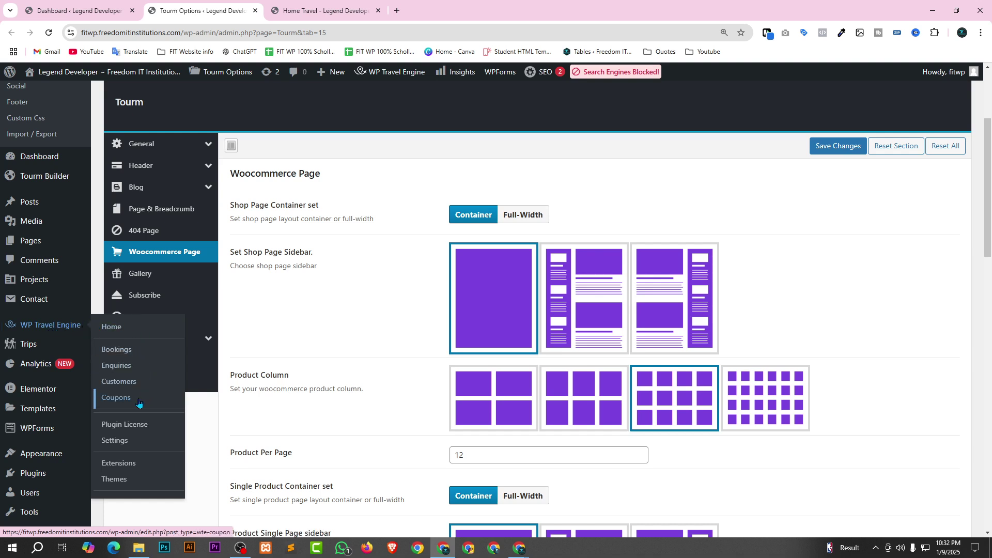
Open WP Travel Engine Settings in a new tab and review its Pages assignments.
right_click(123, 430)
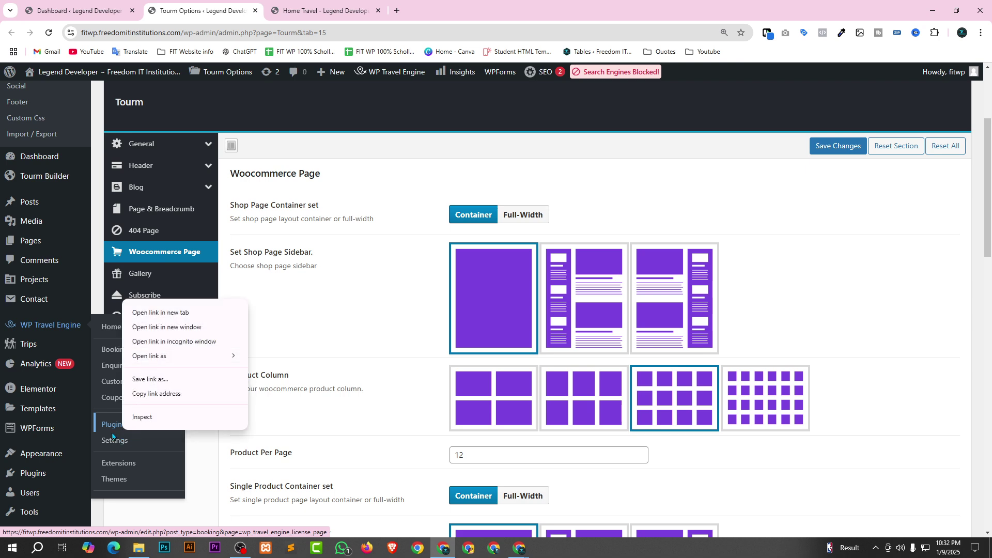
right_click(114, 440)
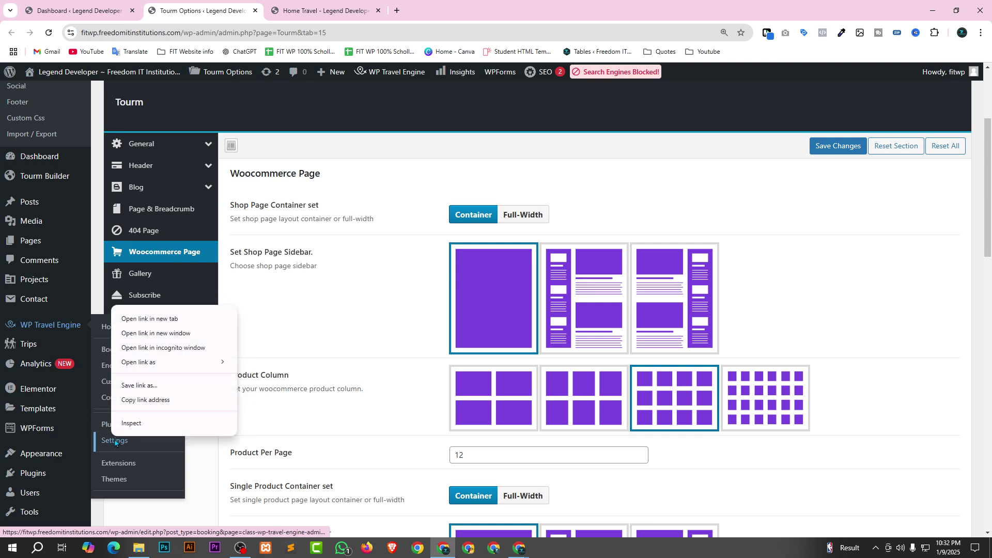
click(150, 319)
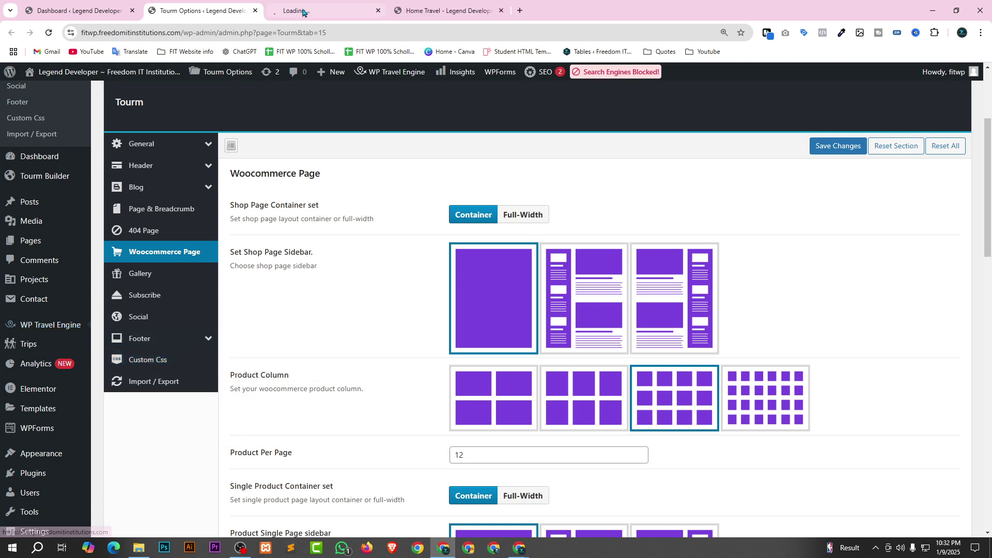
click(302, 11)
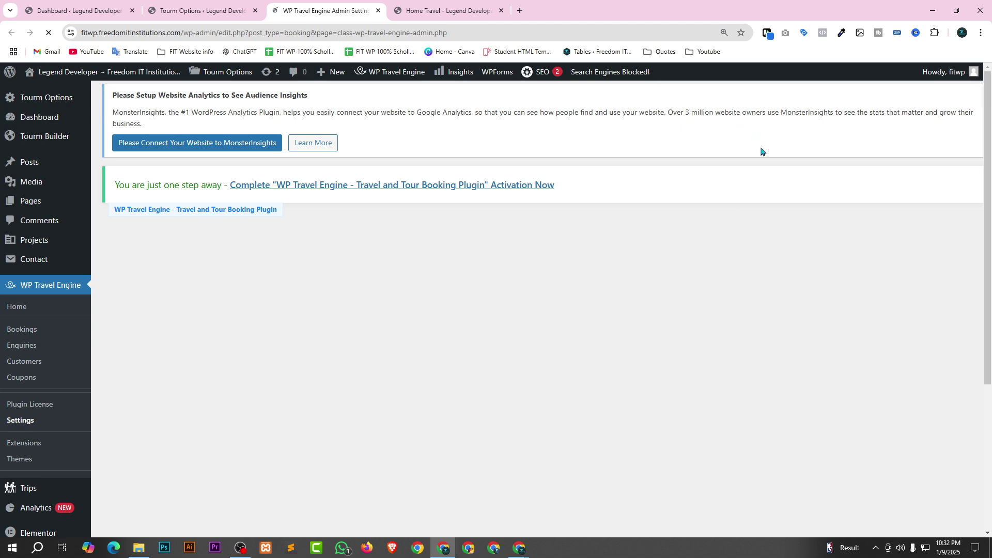
scroll(760, 146, down, 3)
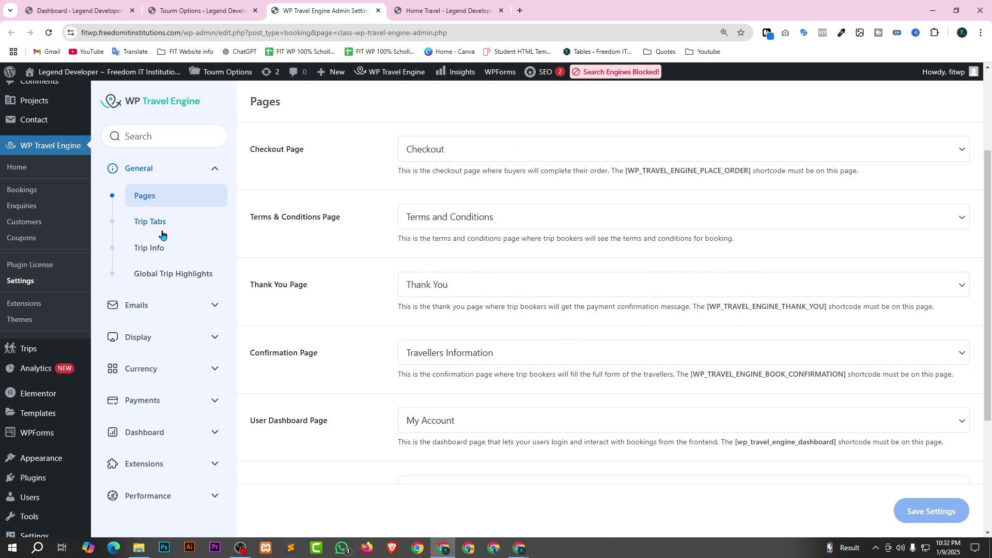
Review the Trip Tabs, Trip Info and Global Trip Highlights sections.
click(181, 230)
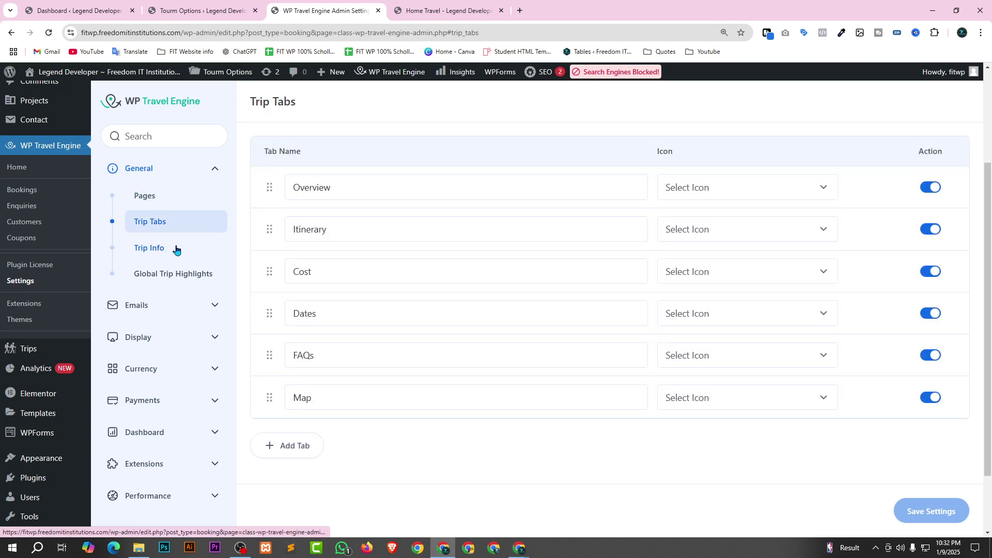
click(184, 249)
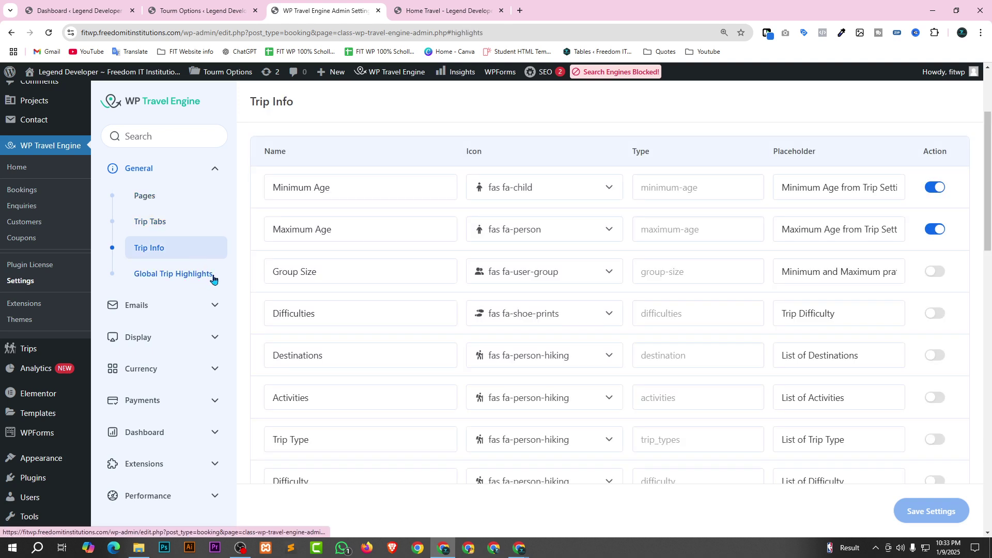
click(213, 279)
scroll(199, 358, down, 2)
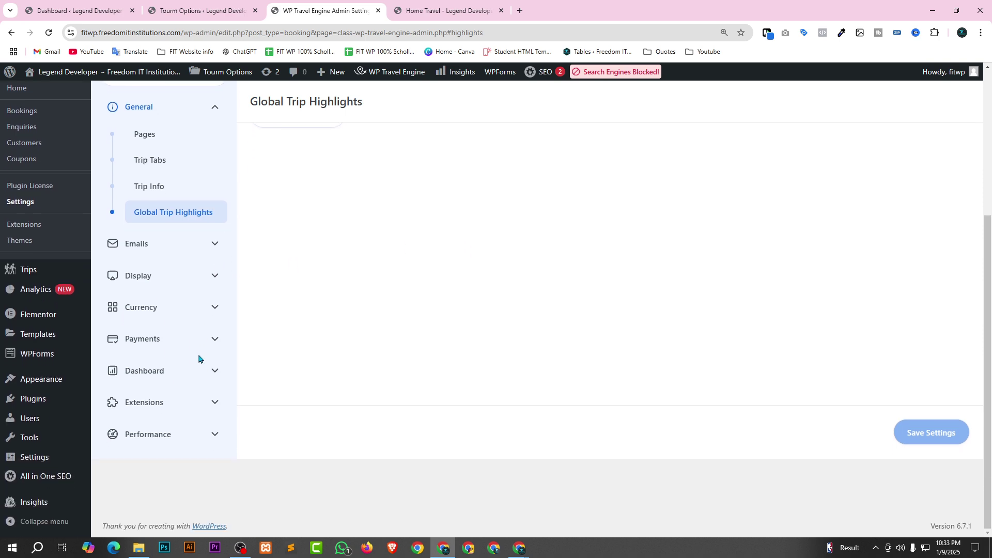
click(168, 318)
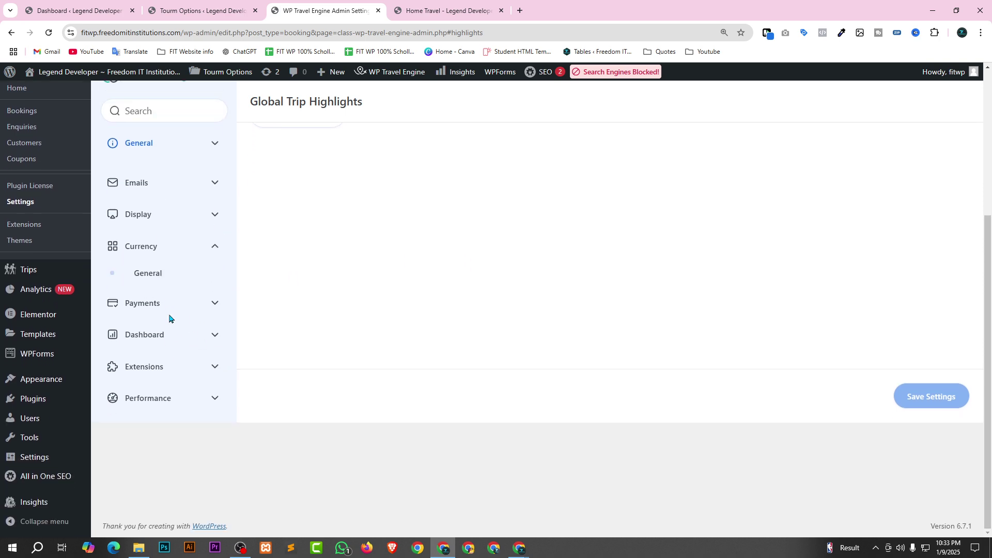
Open the General currency settings and browse the Payment Currency list.
click(153, 270)
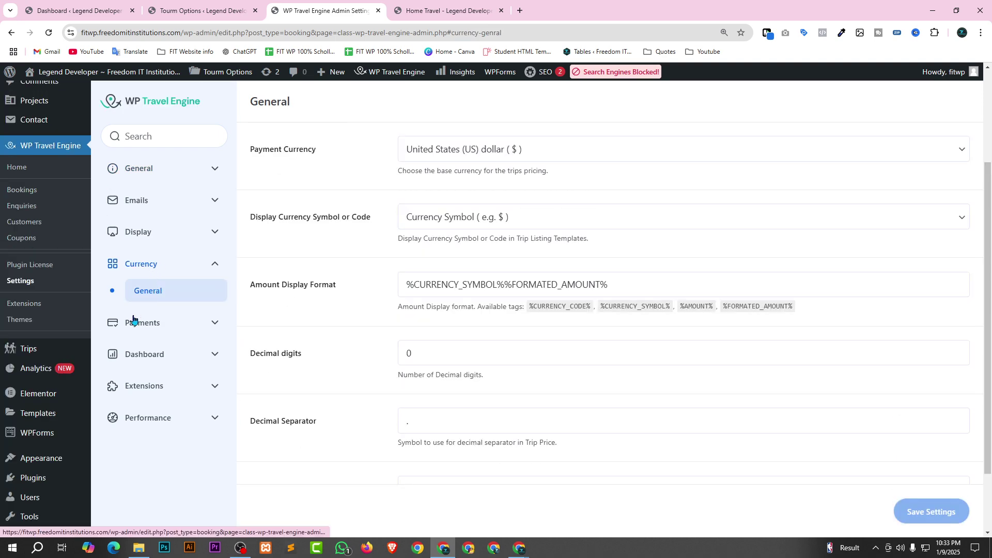
scroll(372, 365, up, 1)
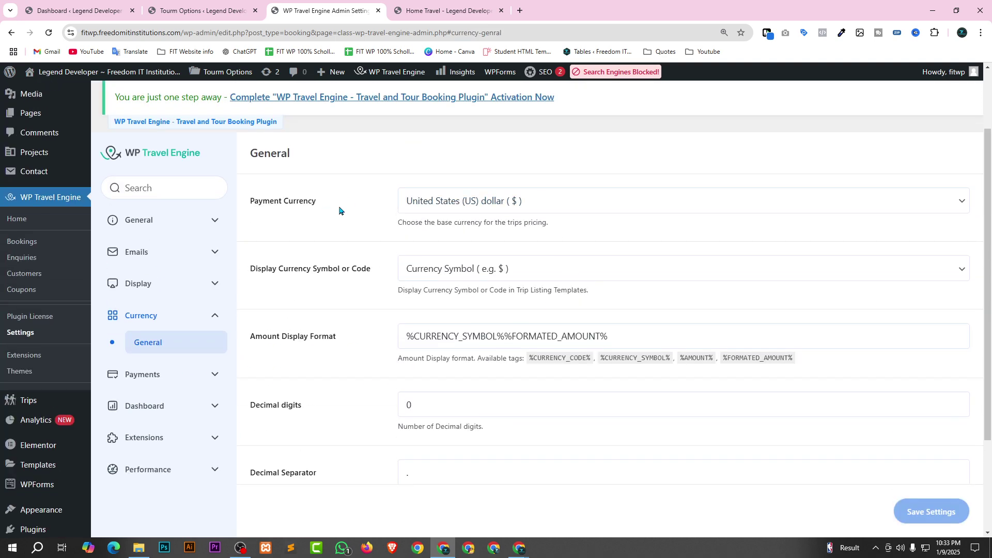
click(553, 202)
scroll(504, 392, up, 20)
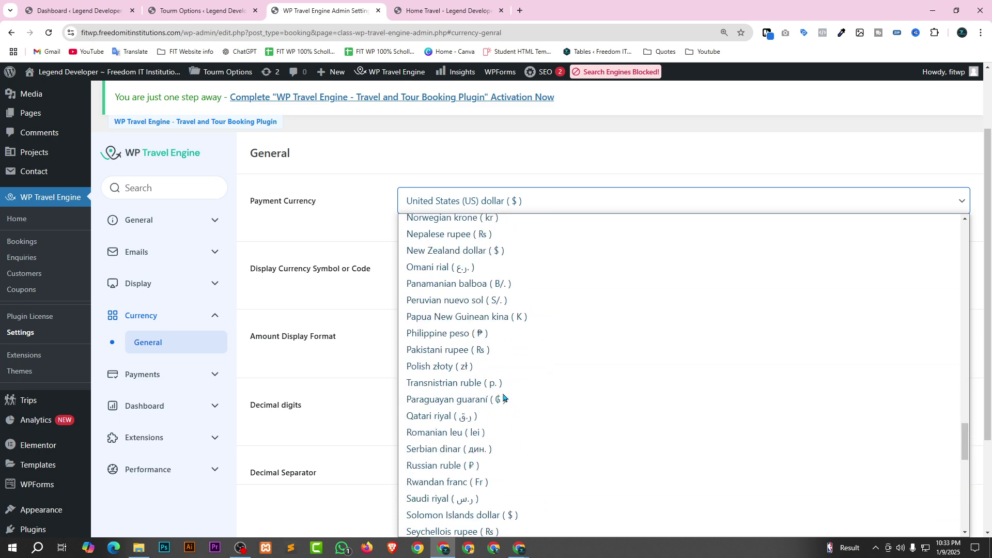
scroll(509, 363, up, 5)
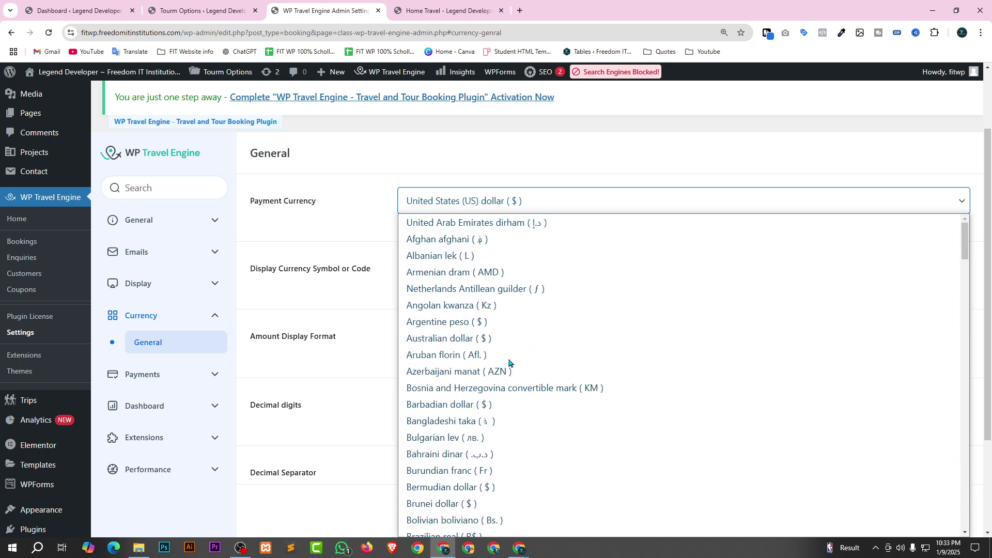
scroll(499, 338, down, 2)
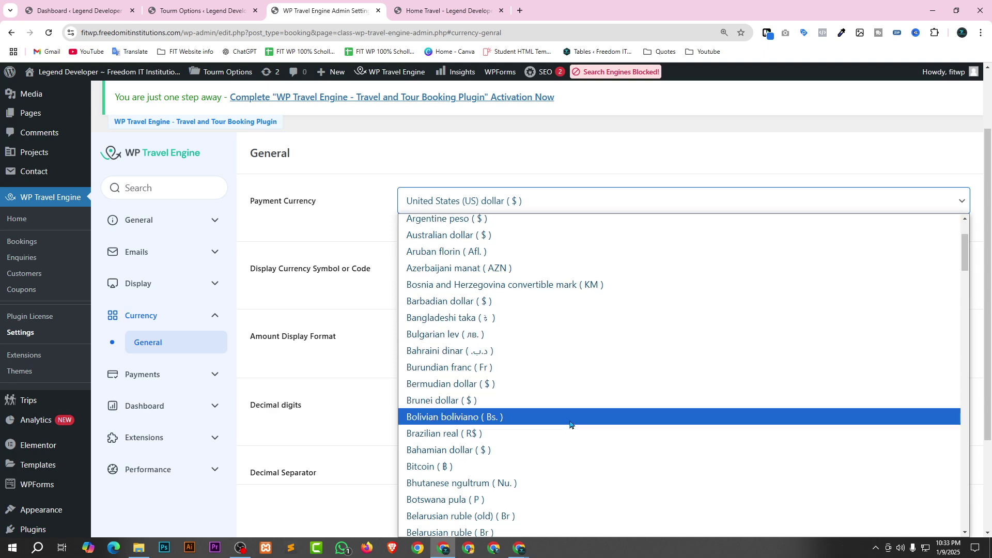
scroll(517, 416, down, 2)
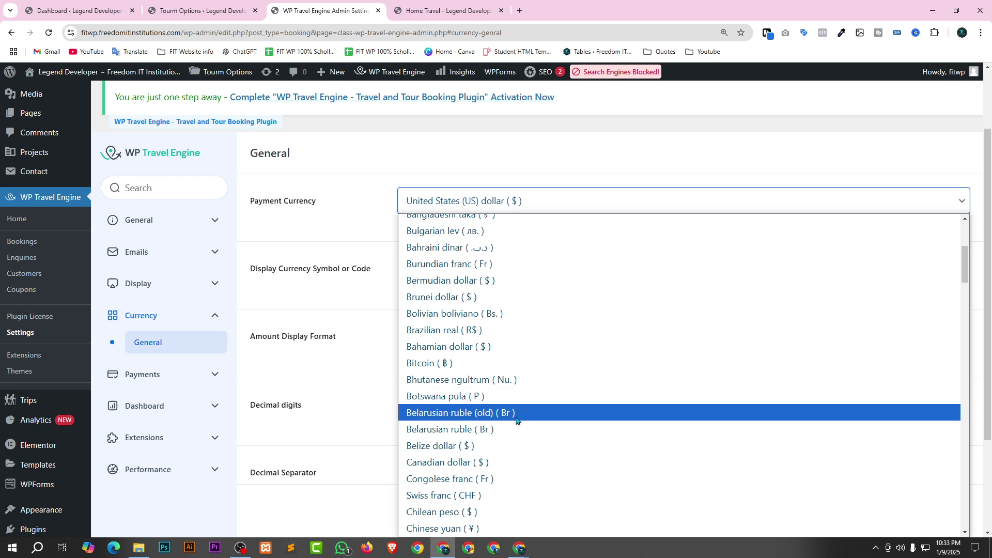
scroll(538, 422, down, 2)
scroll(537, 430, up, 2)
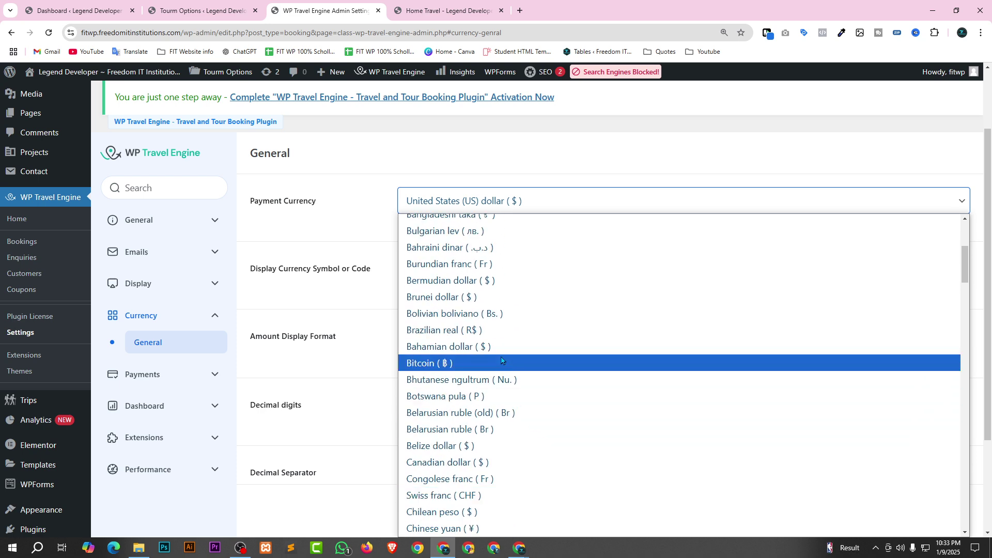
scroll(505, 333, up, 2)
scroll(514, 346, up, 2)
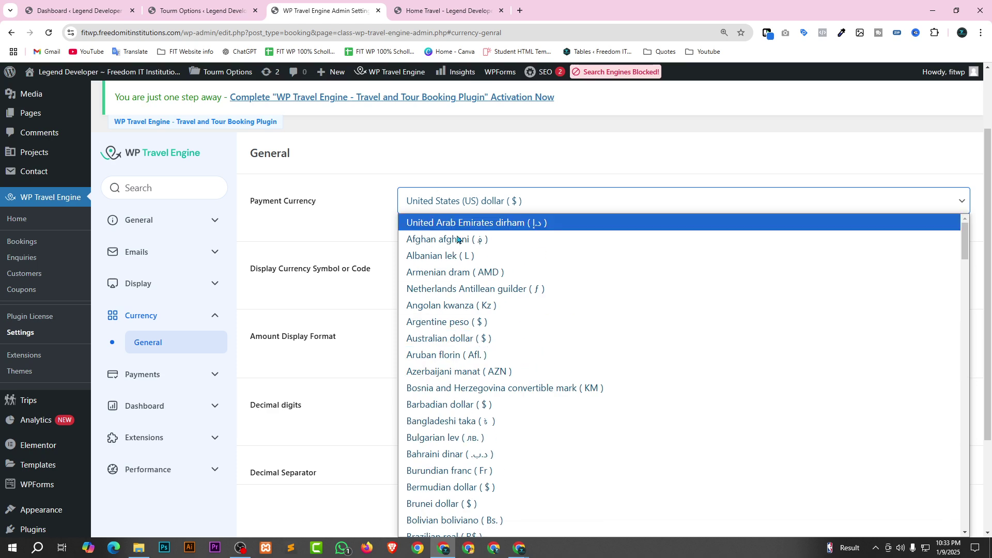
scroll(511, 362, down, 2)
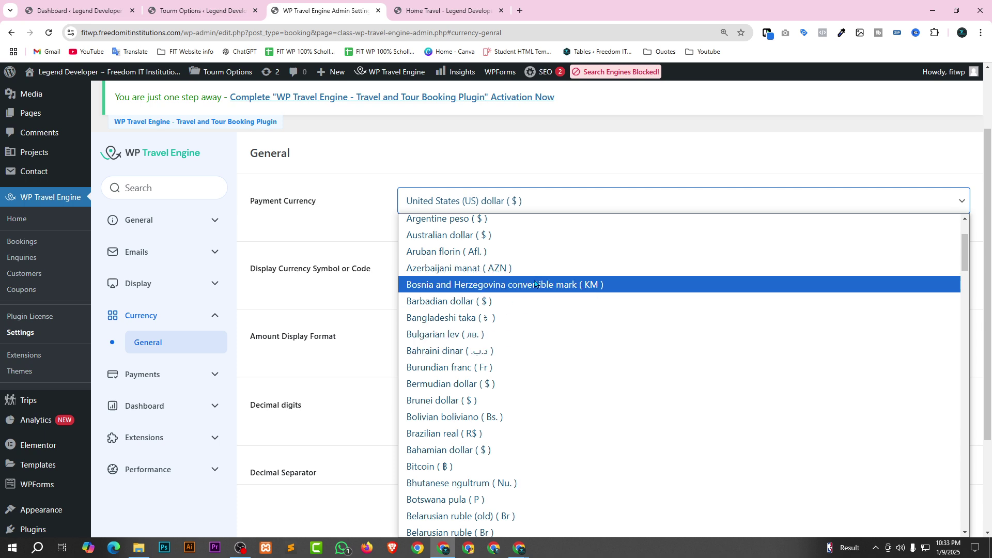
Set the payment currency to Bangladeshi taka.
key(Down)
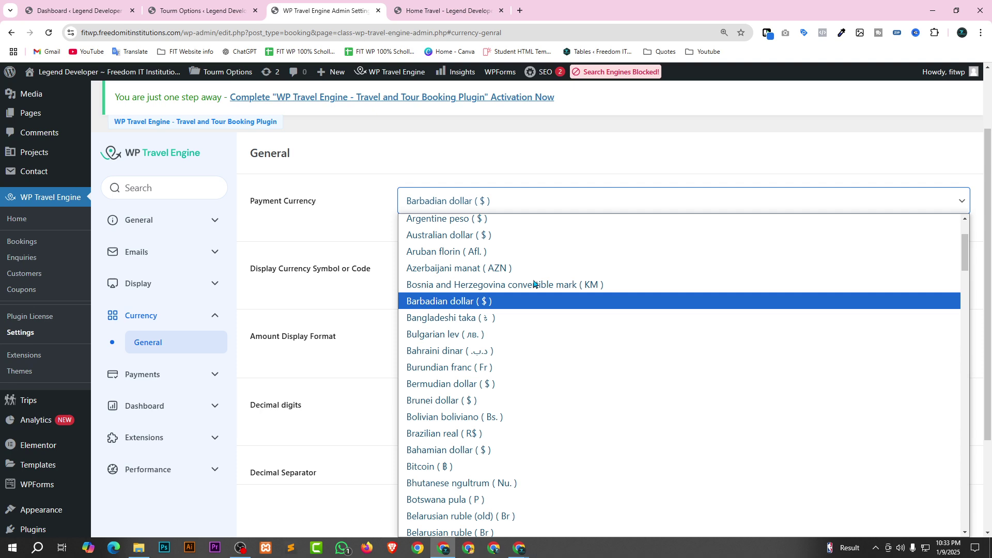
key(t)
key(a)
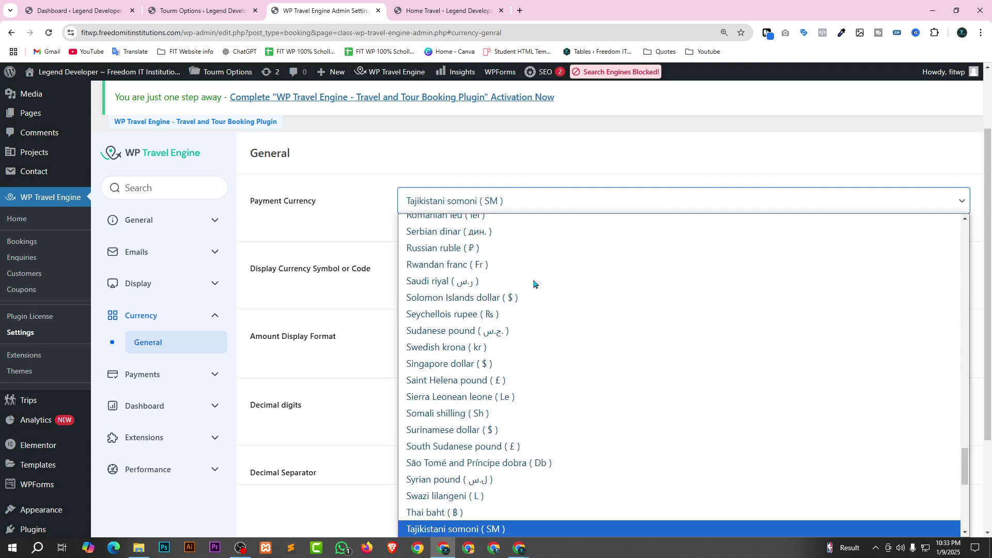
key(k)
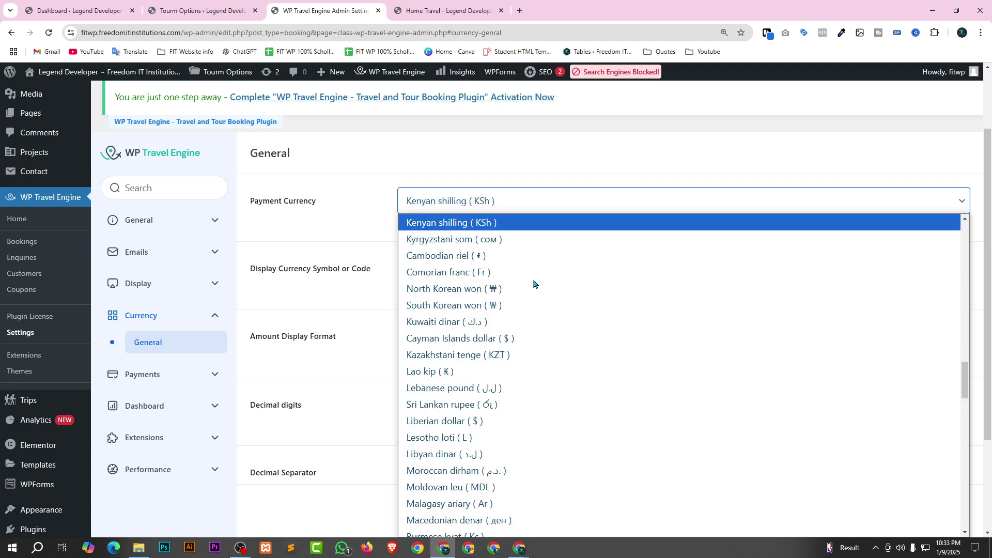
key(a)
scroll(604, 328, up, 20)
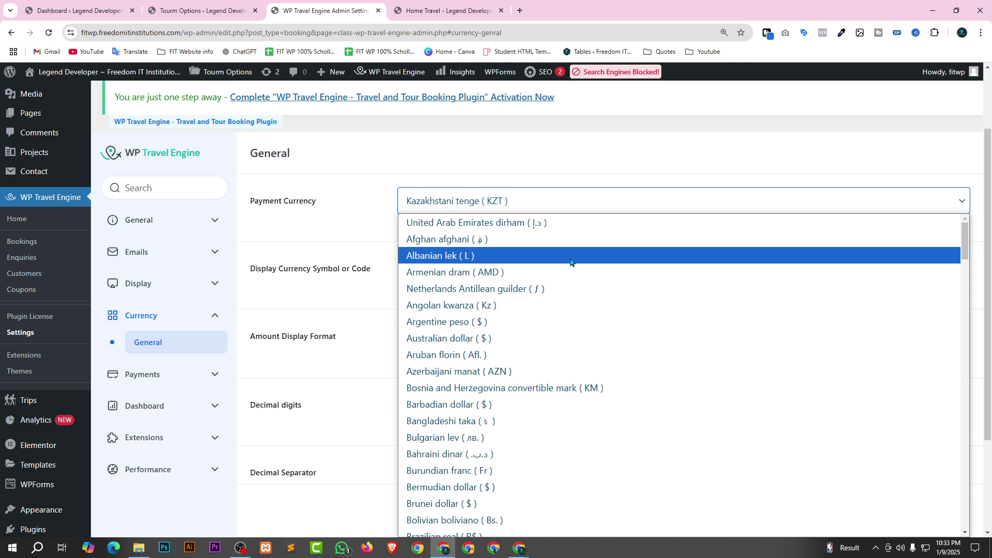
scroll(595, 263, down, 2)
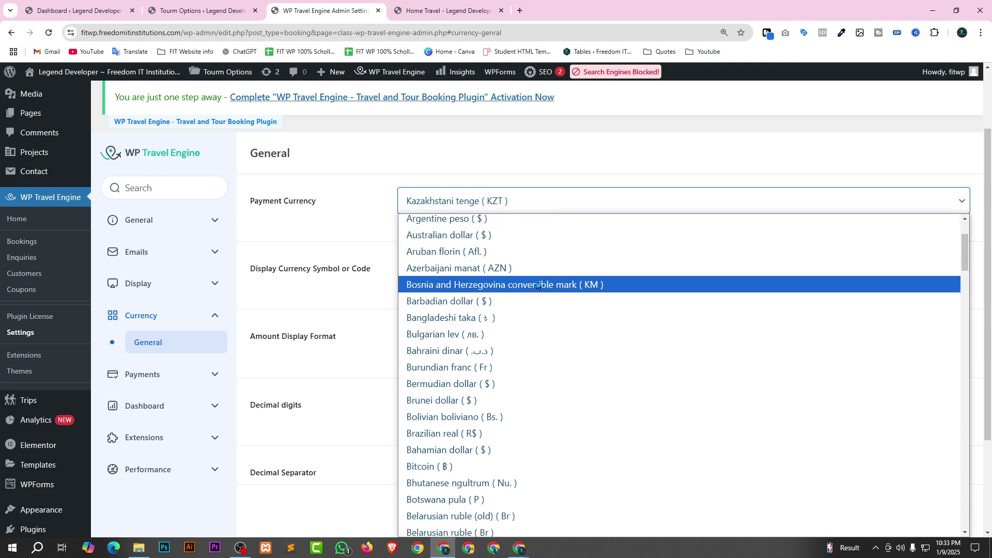
scroll(538, 287, up, 2)
scroll(532, 303, down, 6)
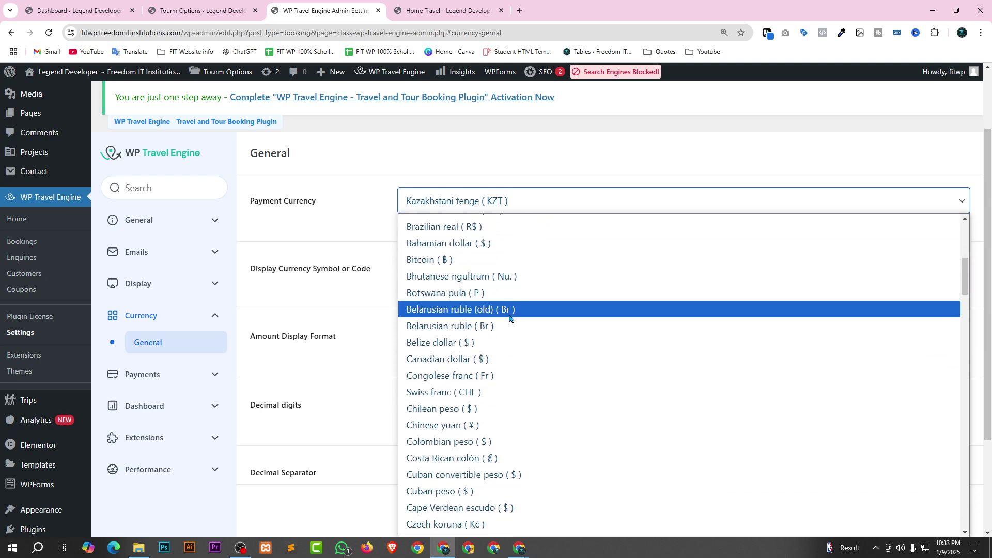
scroll(495, 341, down, 2)
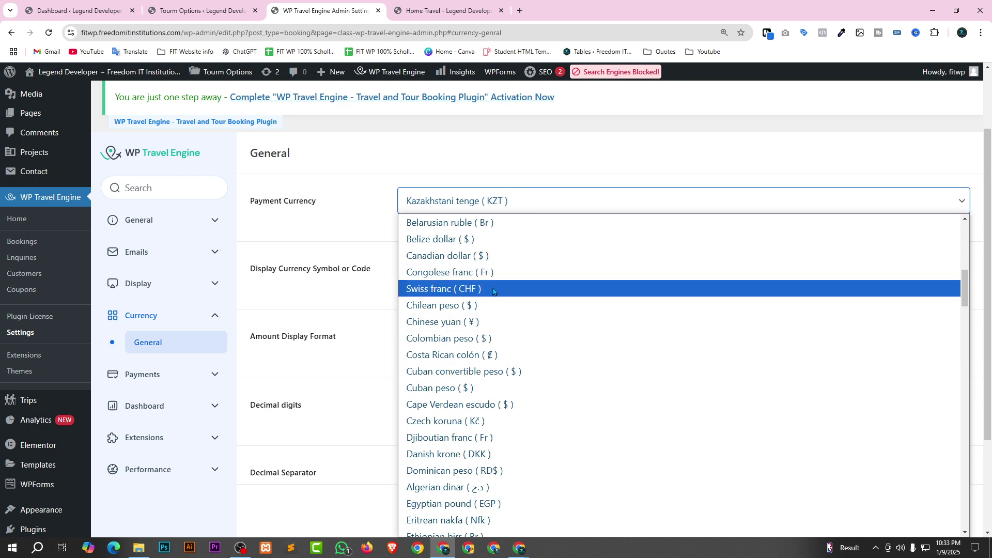
click(520, 198)
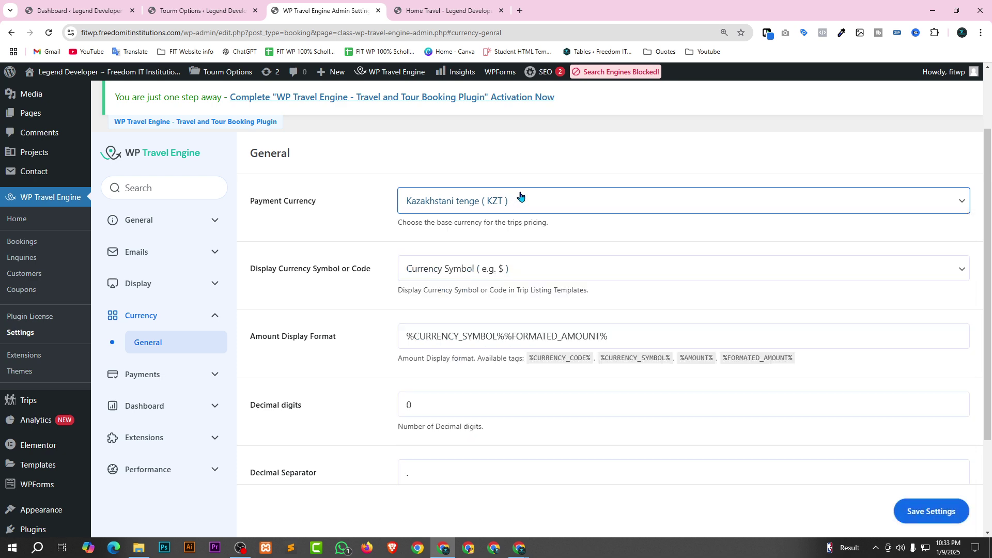
click(494, 206)
scroll(519, 381, up, 15)
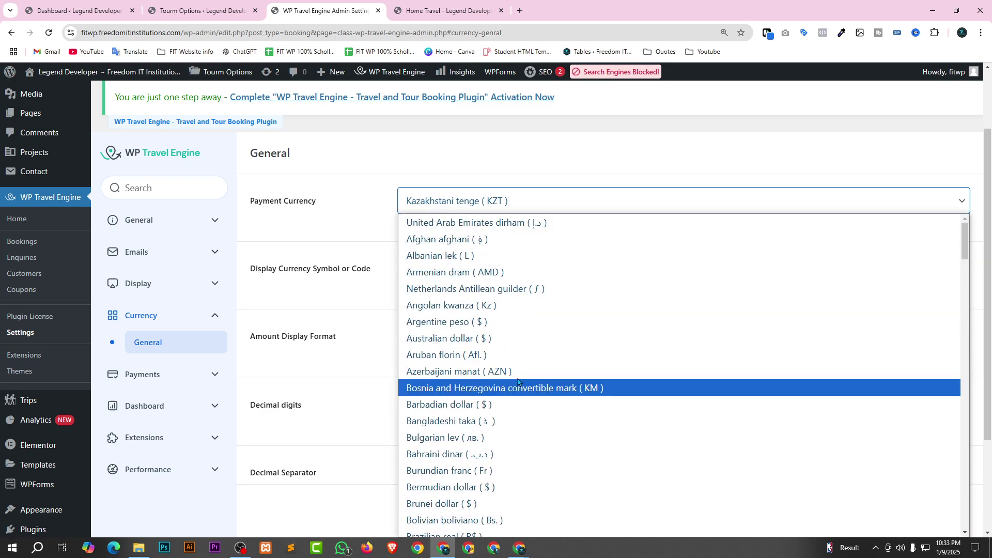
click(473, 423)
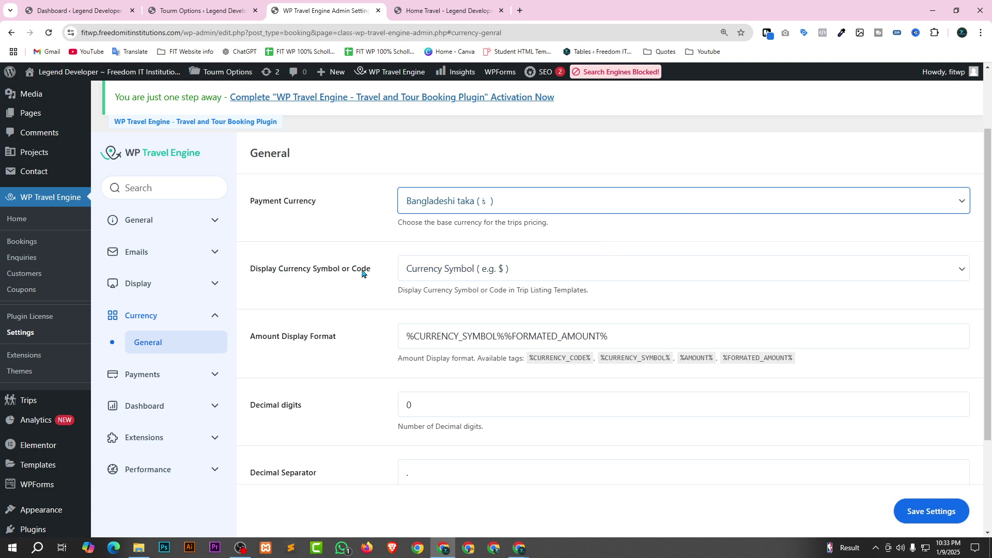
Keep Currency Symbol as the display option and save the currency settings.
click(507, 270)
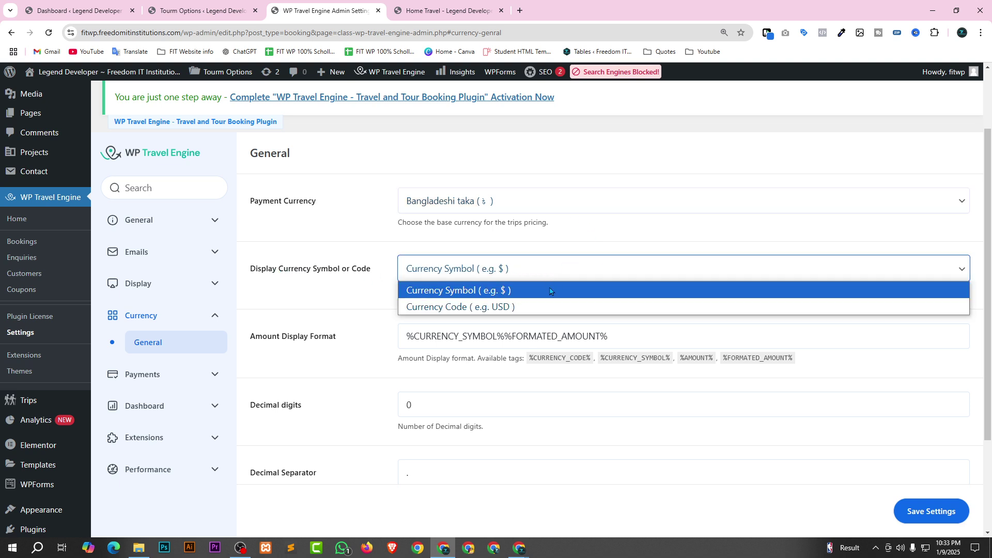
click(640, 241)
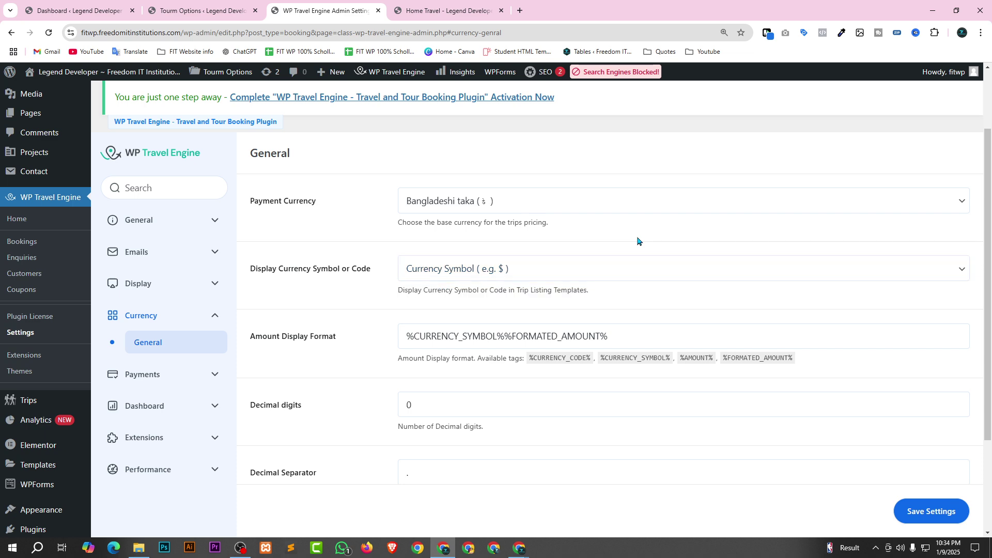
click(661, 268)
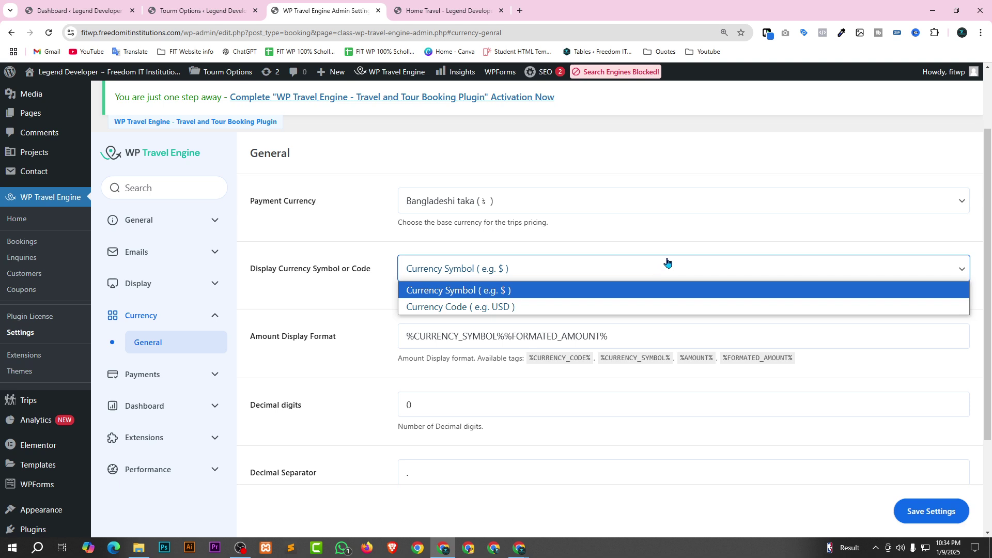
click(667, 260)
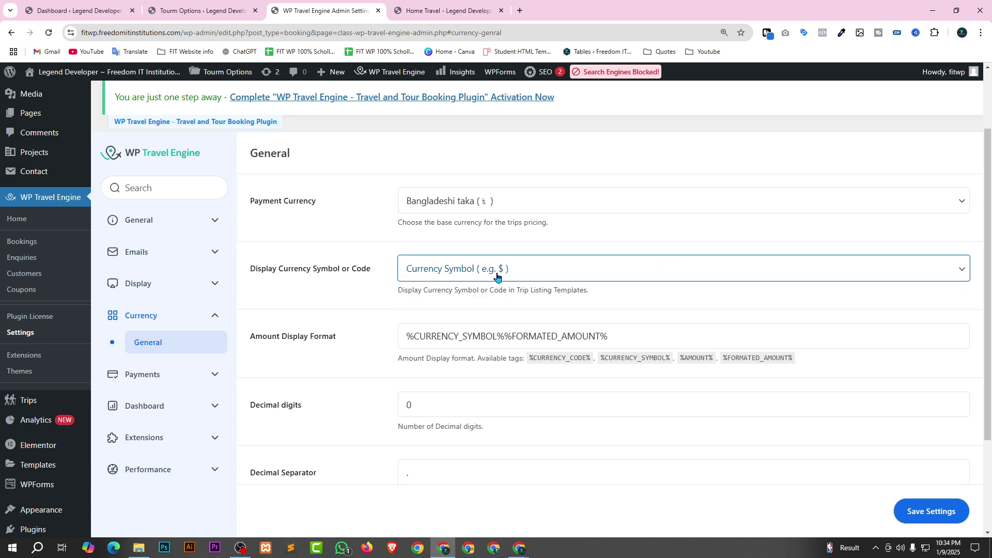
click(588, 275)
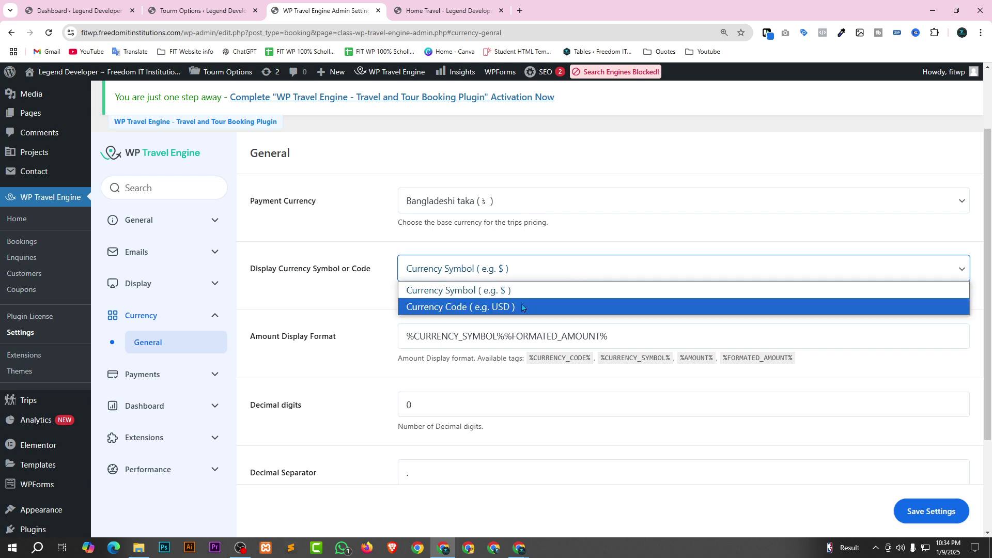
click(556, 289)
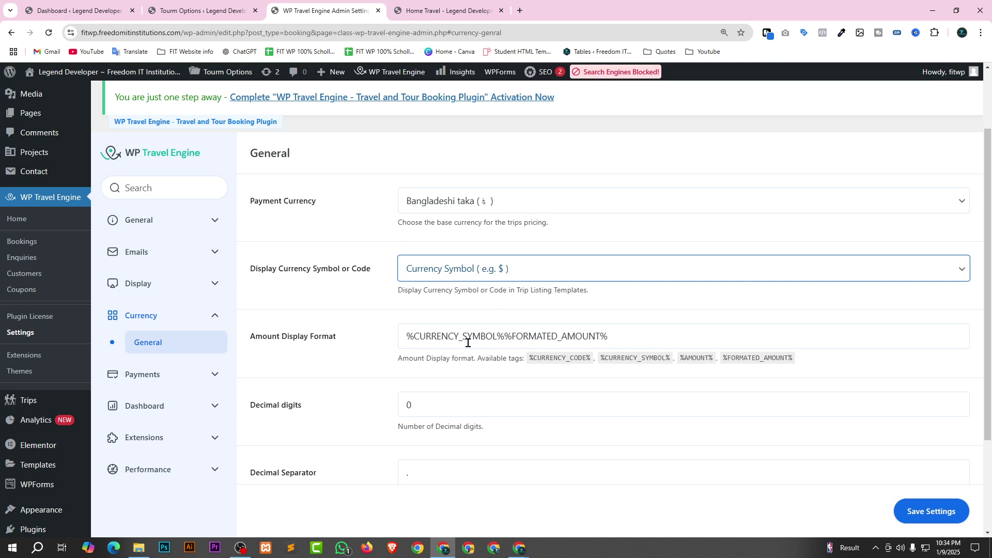
scroll(569, 397, down, 3)
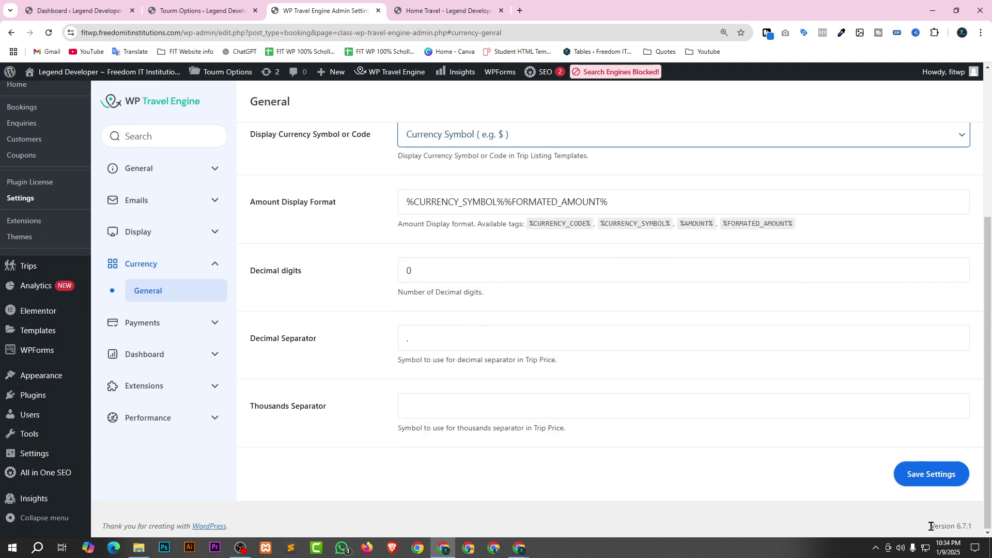
click(935, 474)
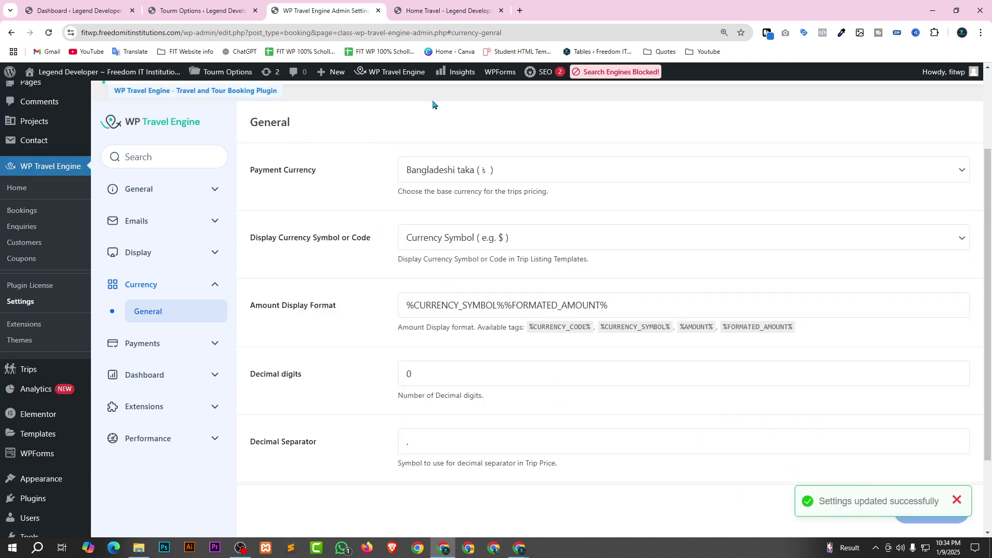
click(428, 9)
Check the Popular Destination trip prices on the reloaded homepage, then return to the settings tab.
scroll(396, 187, down, 8)
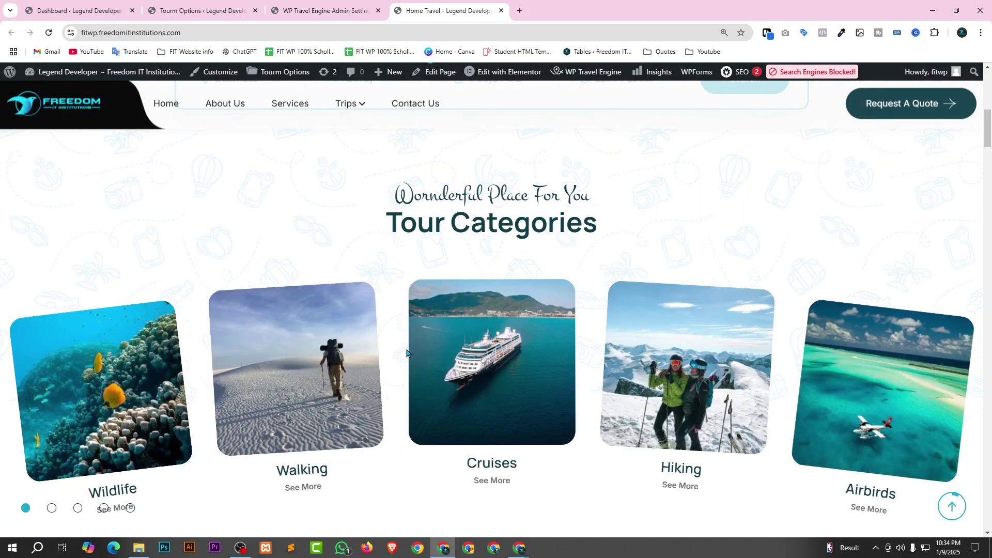
scroll(407, 353, down, 10)
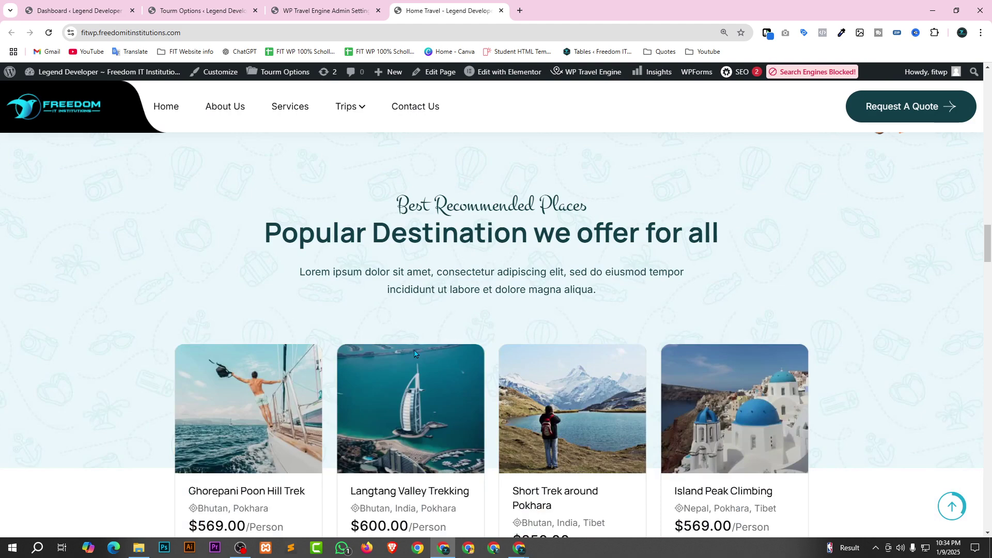
scroll(398, 331, down, 5)
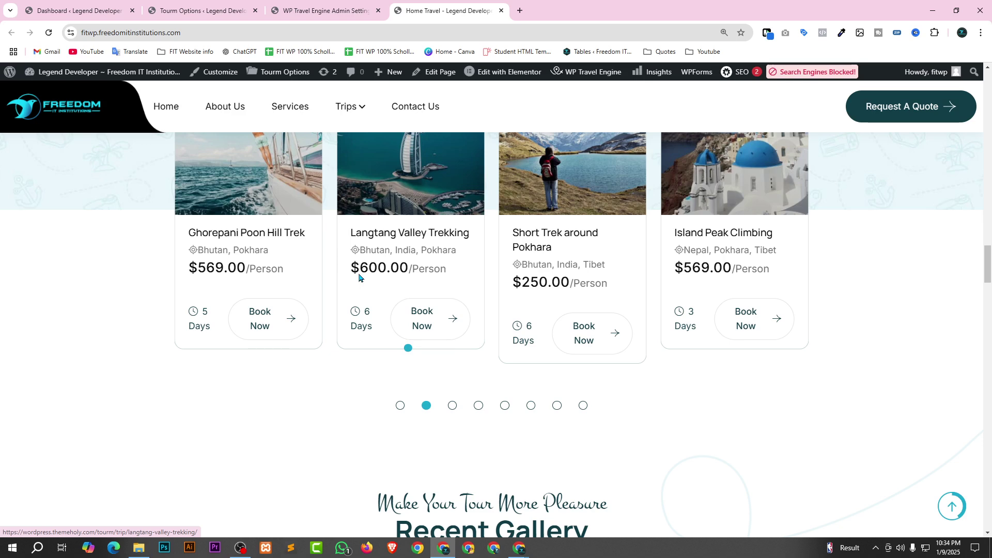
key(F5)
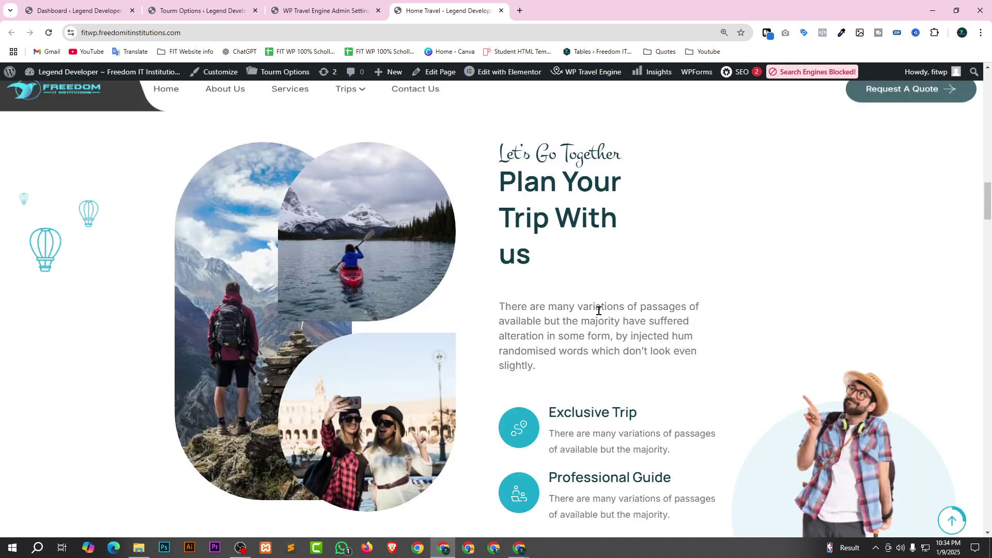
scroll(688, 452, down, 10)
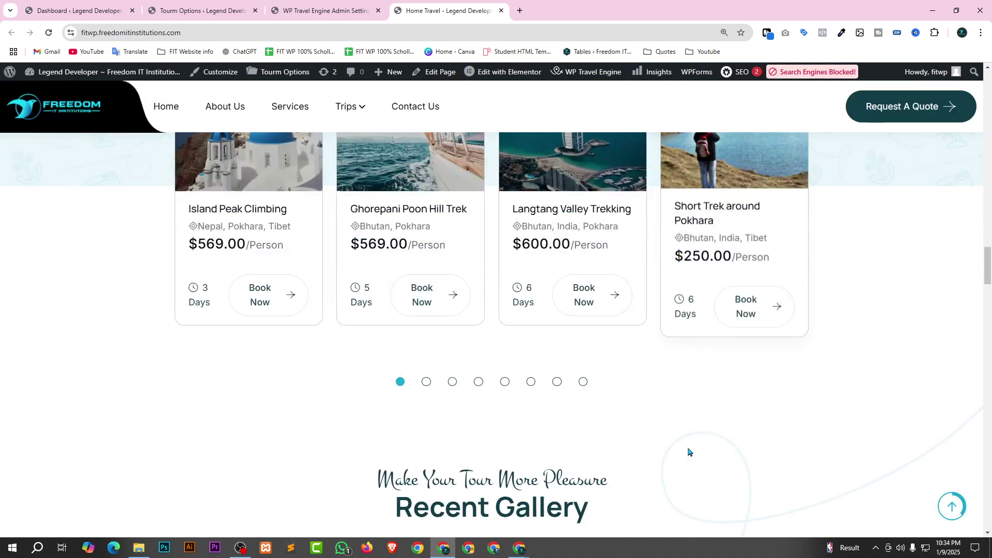
scroll(687, 452, up, 2)
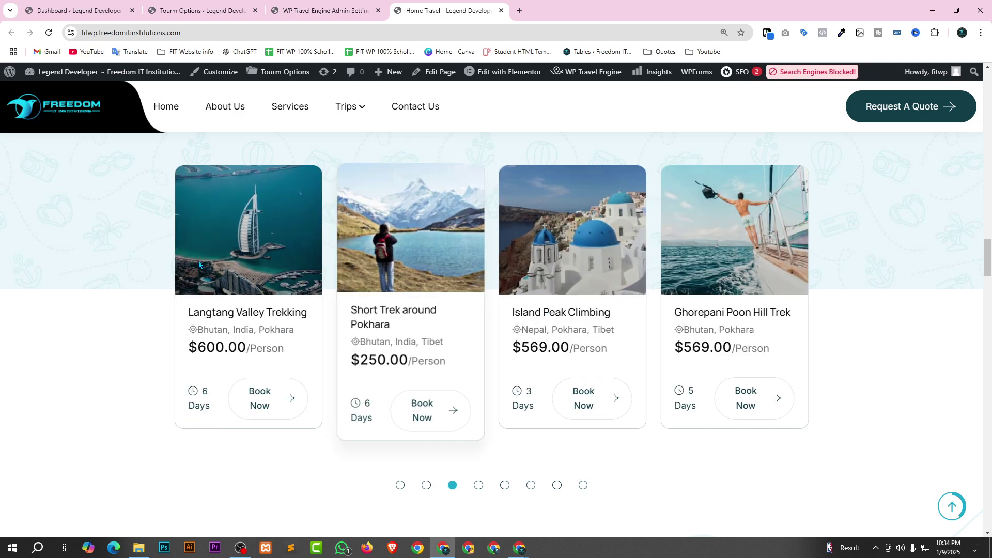
key(ctrl+shift+Tab)
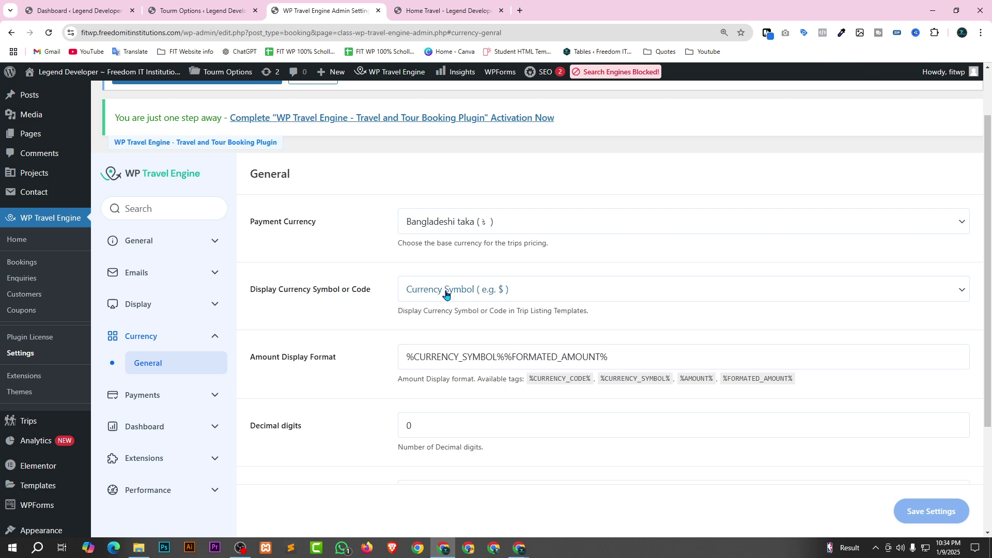
Set 'Display Currency Symbol or Code' to Currency Symbol ( e.g. $ ).
click(532, 290)
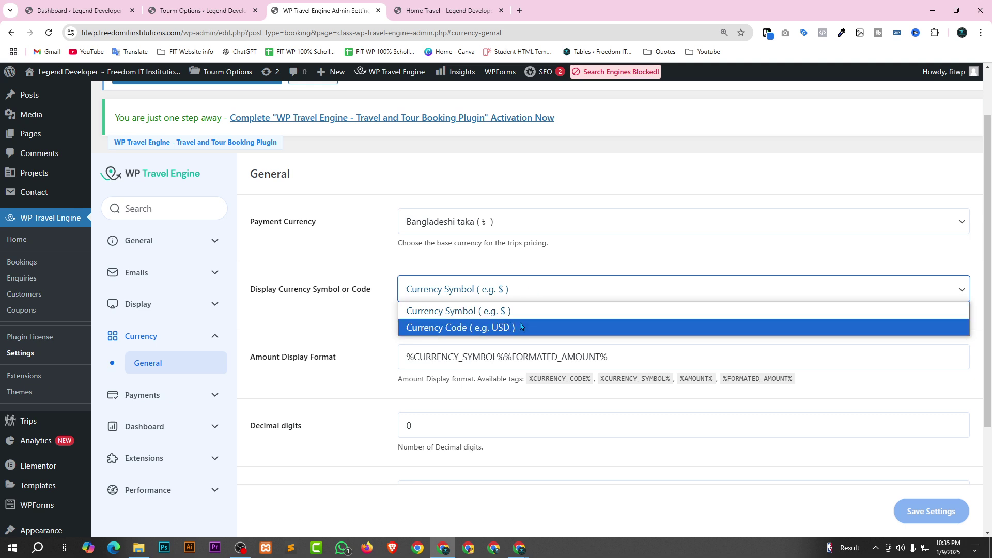
click(543, 327)
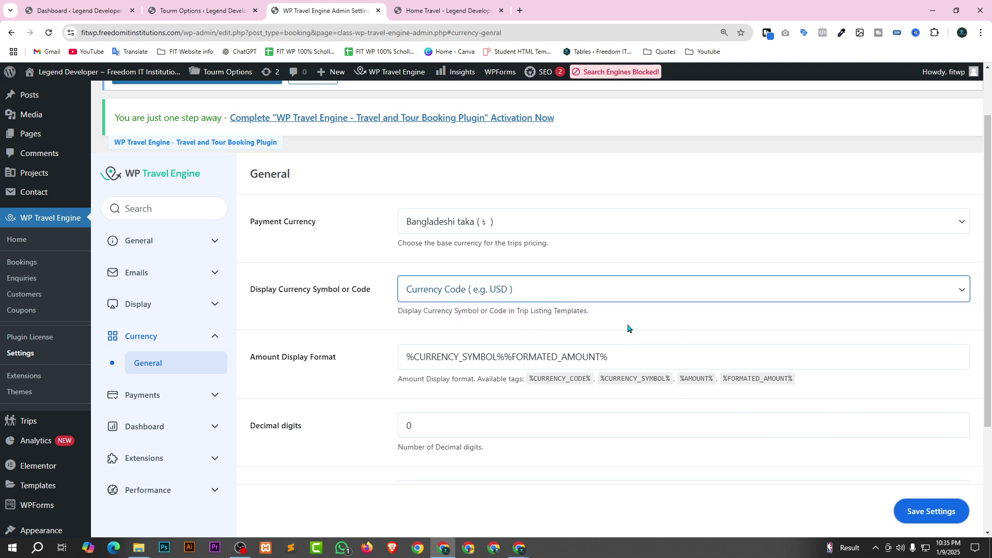
click(638, 290)
click(542, 310)
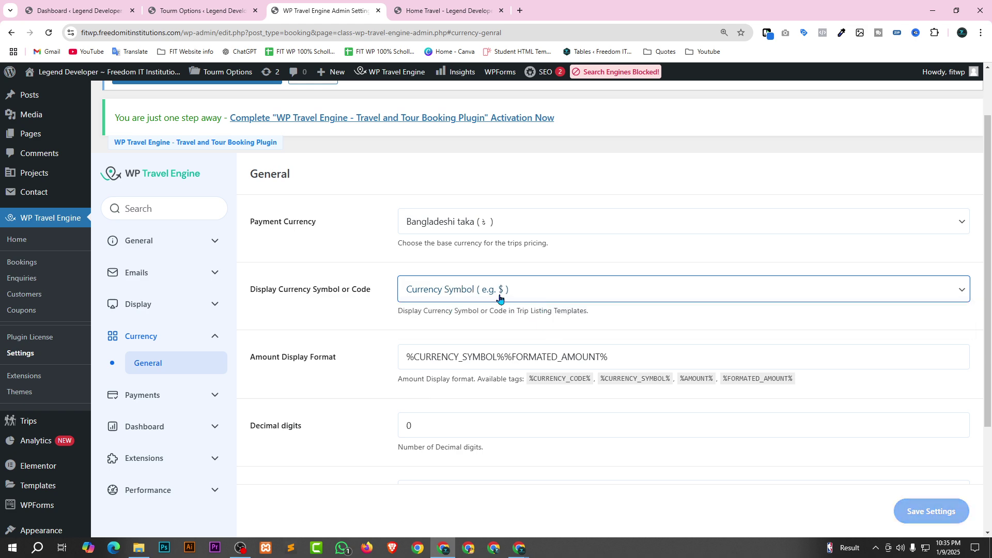
click(603, 268)
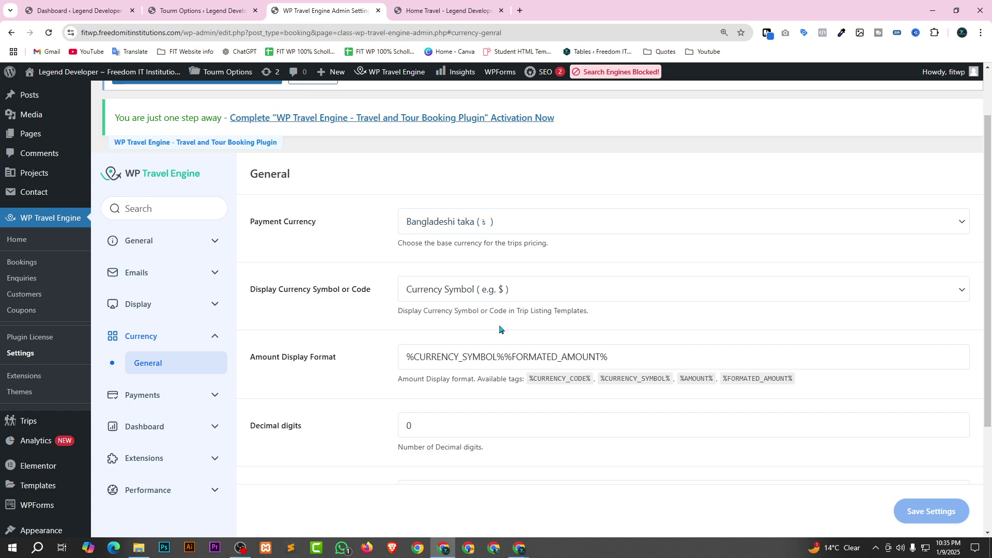
Zoom in to inspect 0 decimal digits, '.' decimal separator and no thousands separator.
key(ctrl+plus)
key(ctrl+plus)
key(ctrl+plus)
key(ctrl+plus)
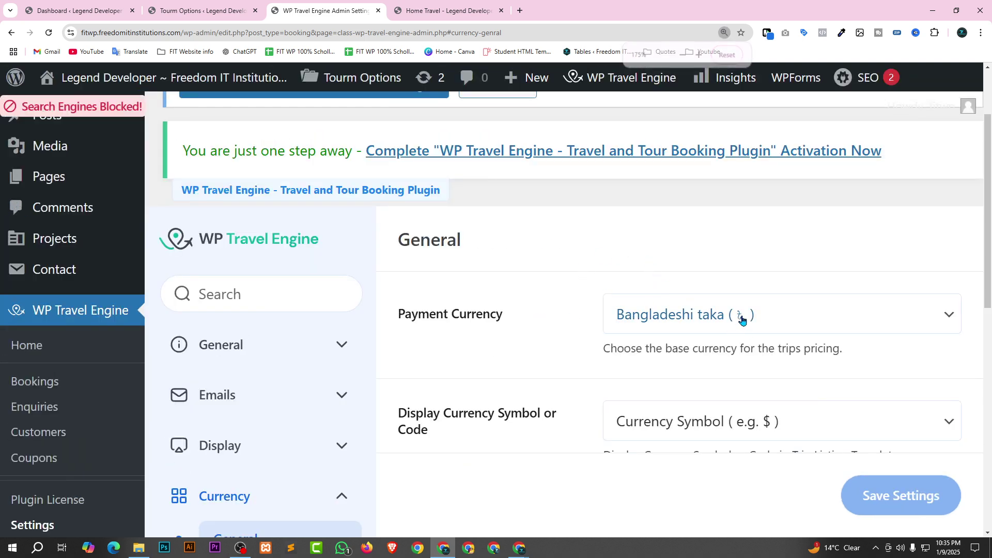
scroll(744, 325, down, 2)
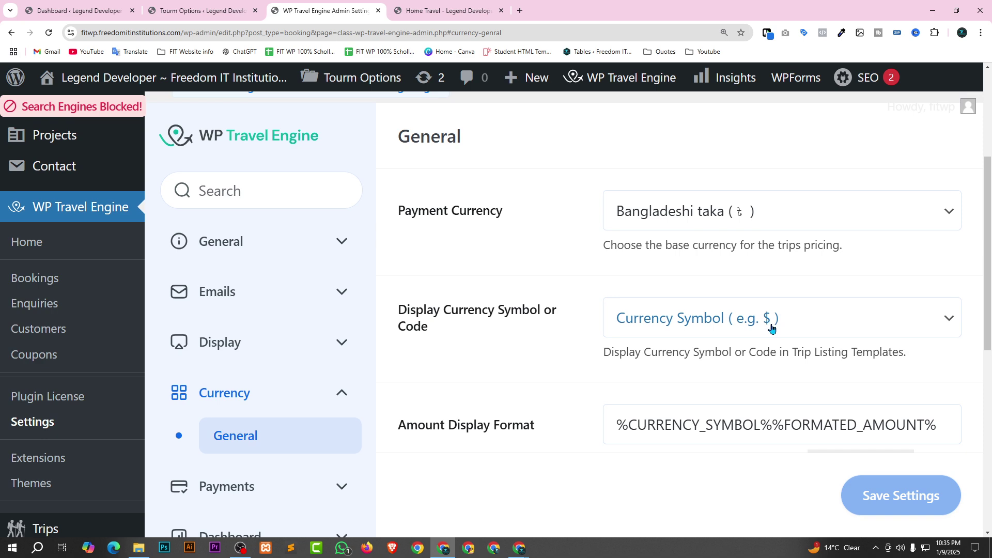
key(ctrl+minus)
key(ctrl+minus)
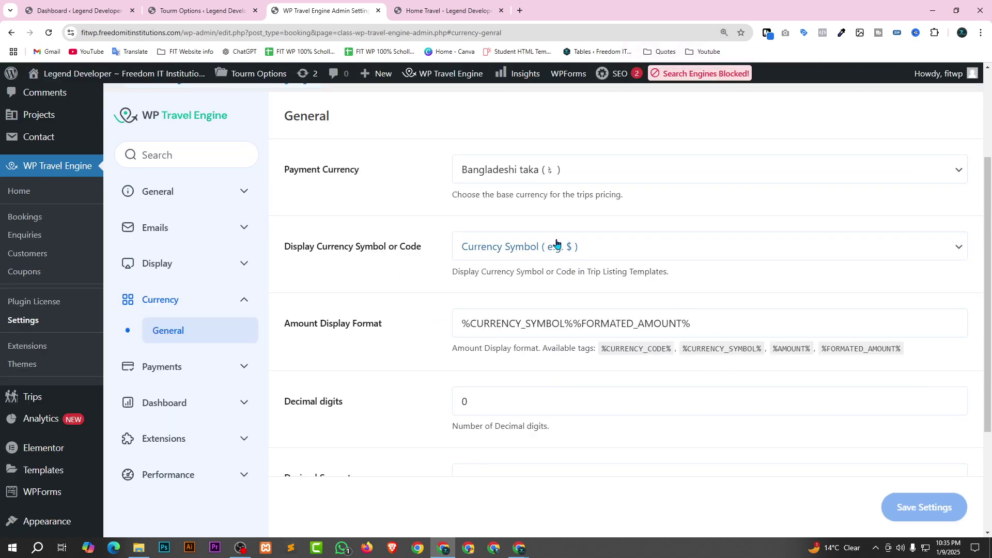
scroll(692, 363, up, 1)
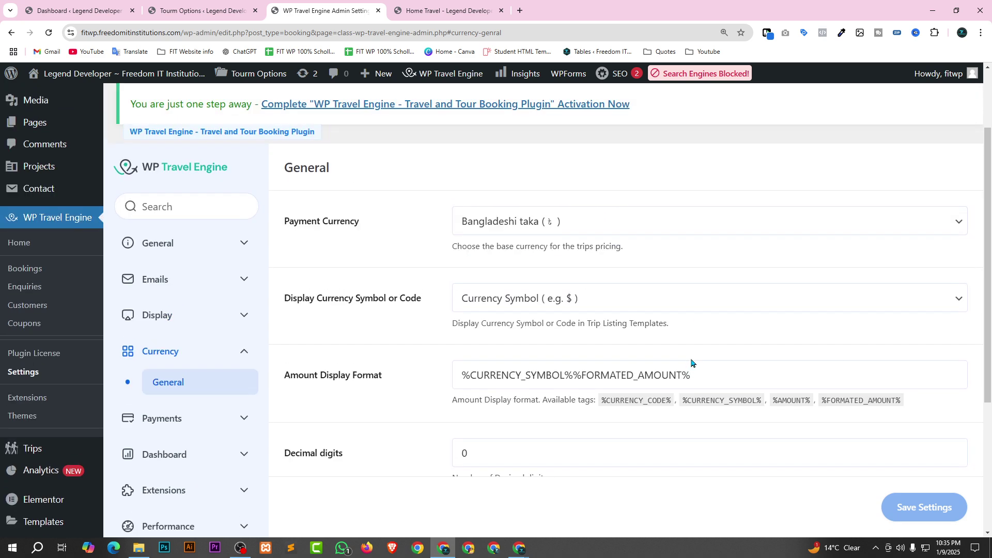
scroll(413, 379, down, 4)
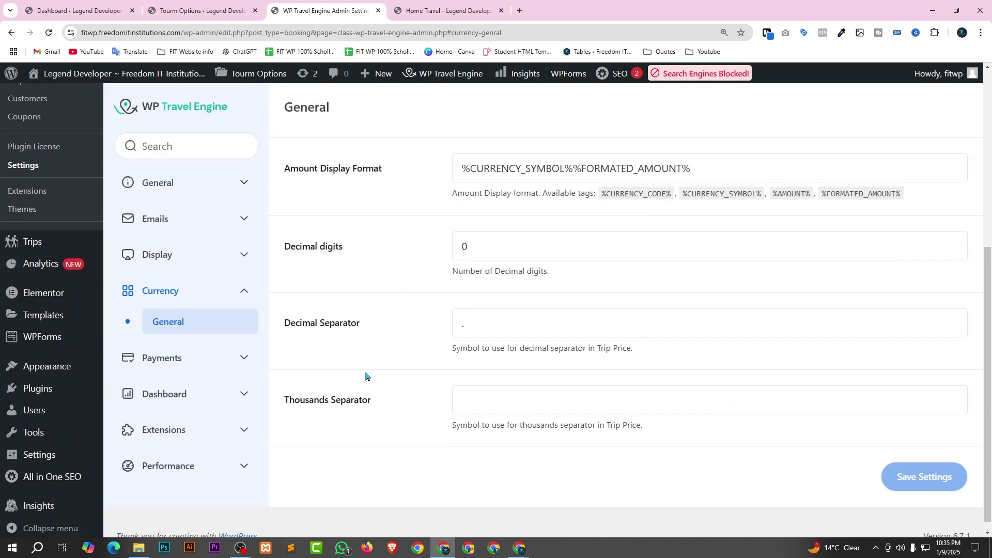
click(201, 362)
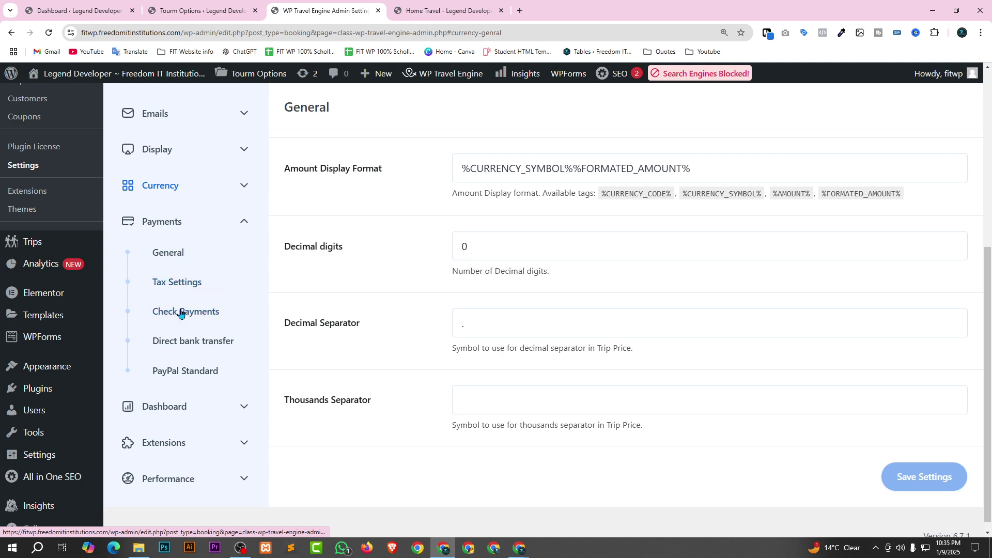
scroll(182, 321, down, 1)
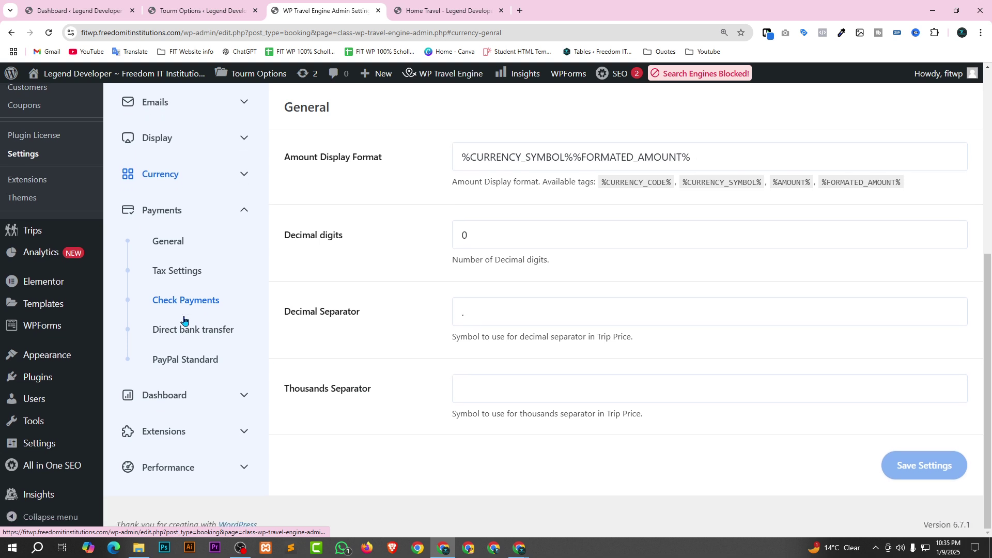
click(203, 404)
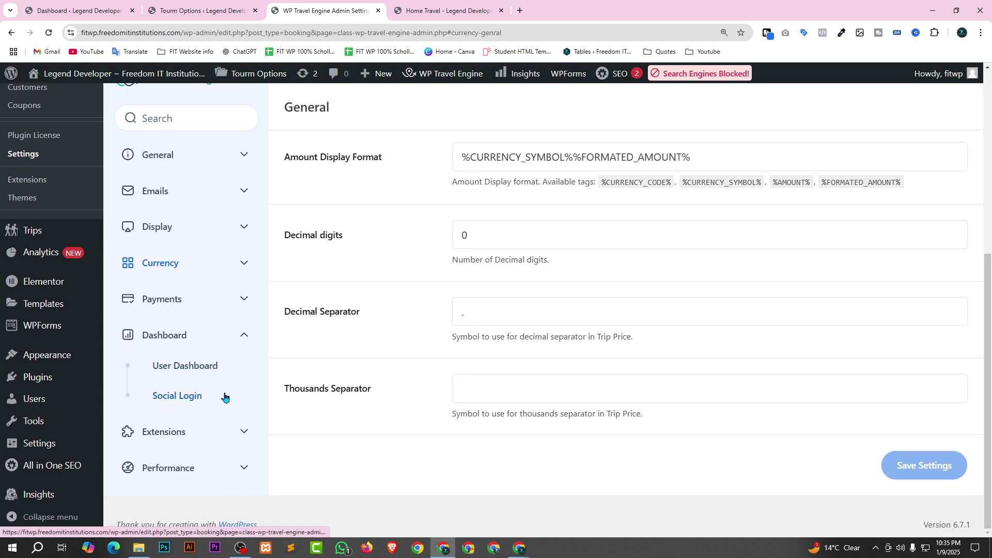
click(213, 434)
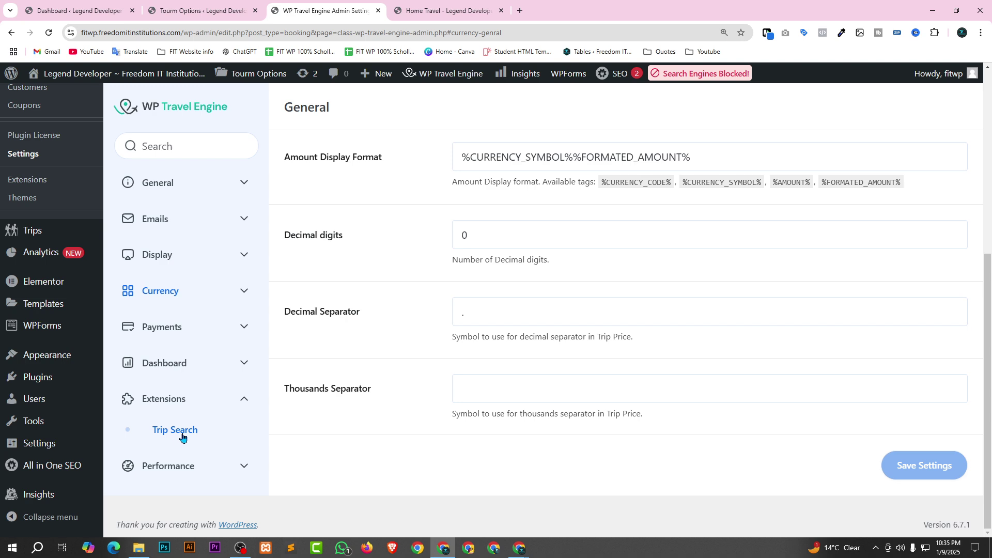
click(214, 468)
scroll(215, 460, up, 6)
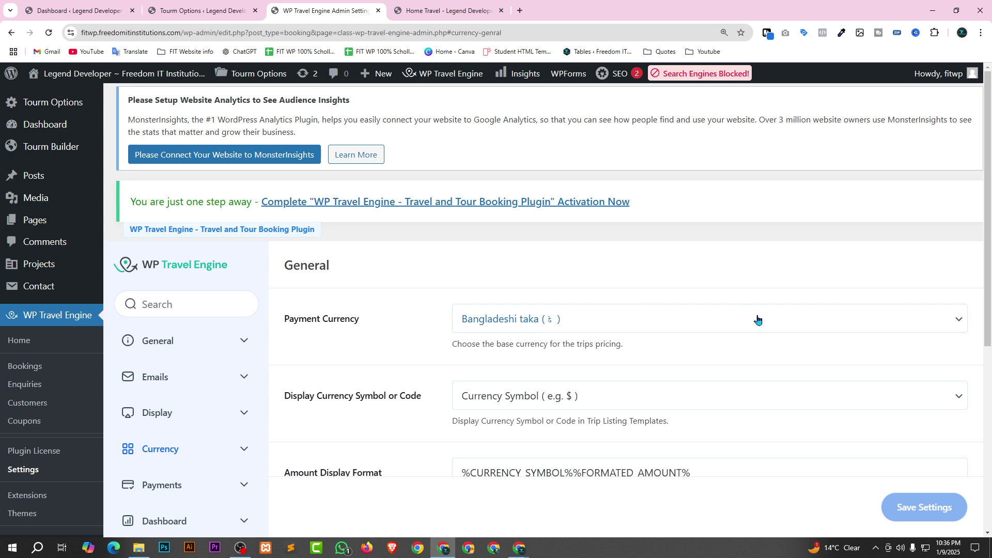
scroll(693, 338, down, 2)
scroll(692, 340, down, 1)
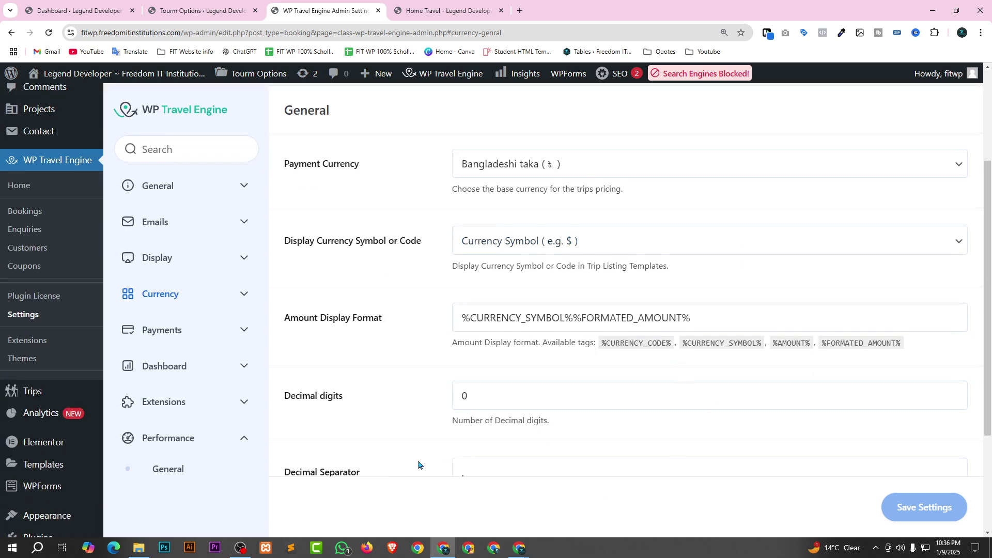
scroll(721, 375, up, 1)
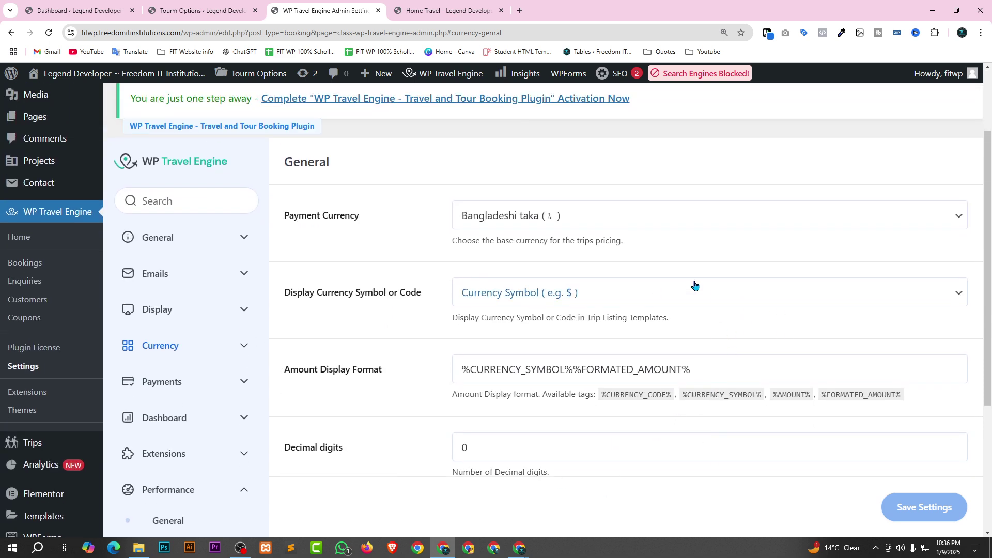
scroll(615, 323, up, 1)
scroll(615, 325, up, 1)
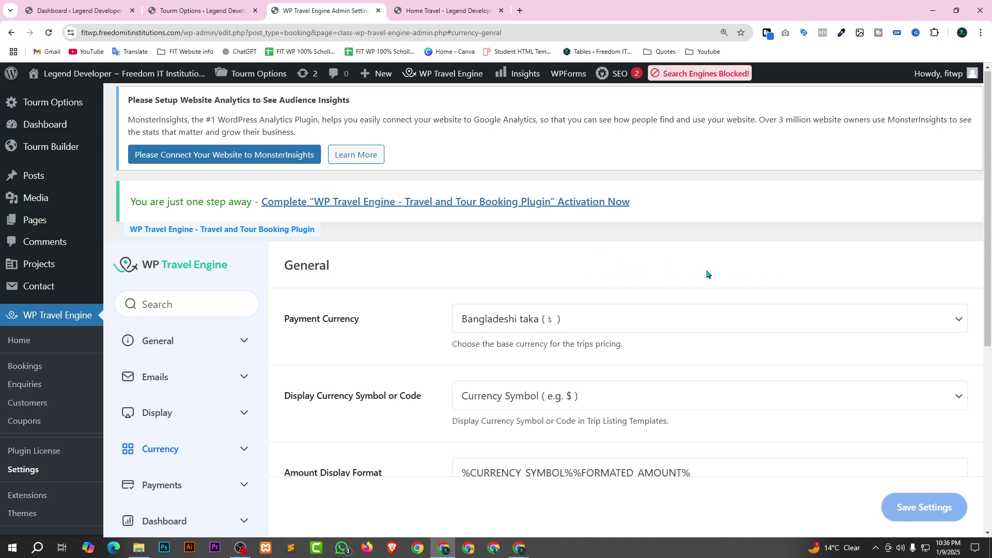
Open the Admin email notification settings and scroll through them.
click(227, 340)
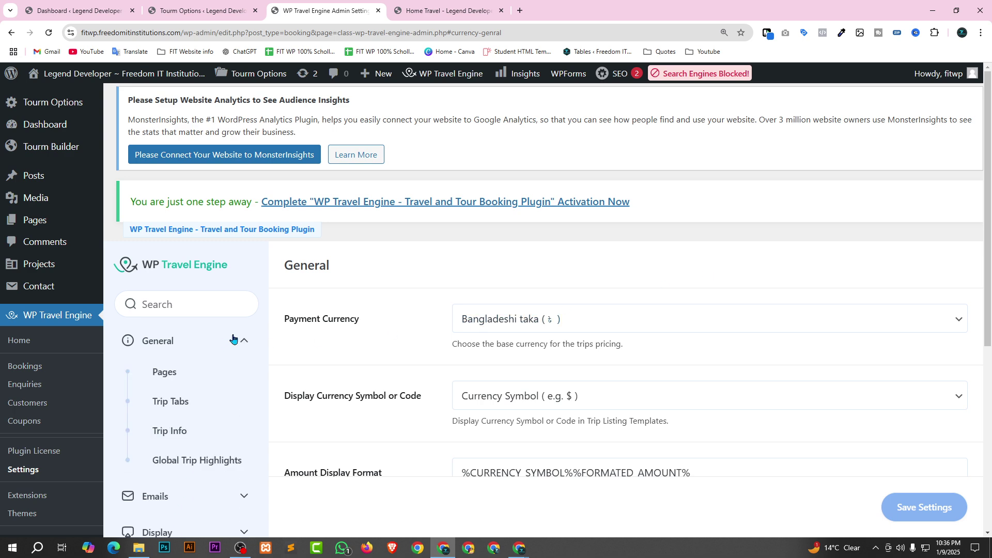
scroll(224, 345, down, 3)
click(215, 346)
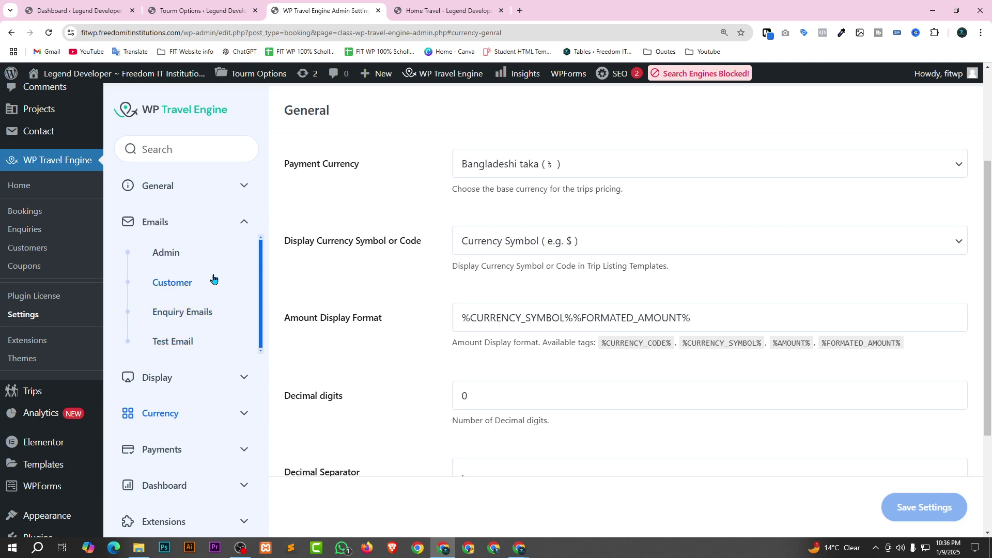
click(202, 258)
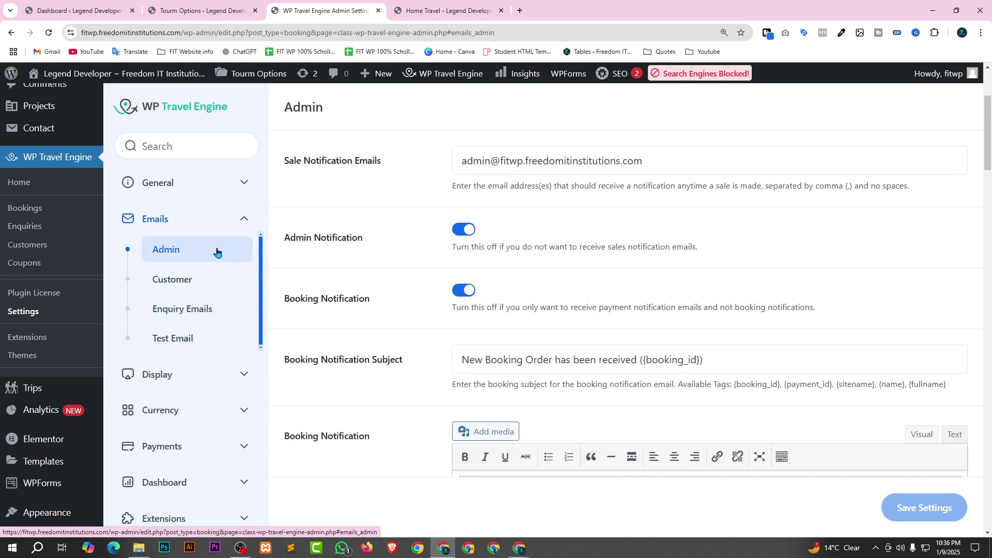
scroll(658, 222, down, 2)
scroll(658, 221, down, 7)
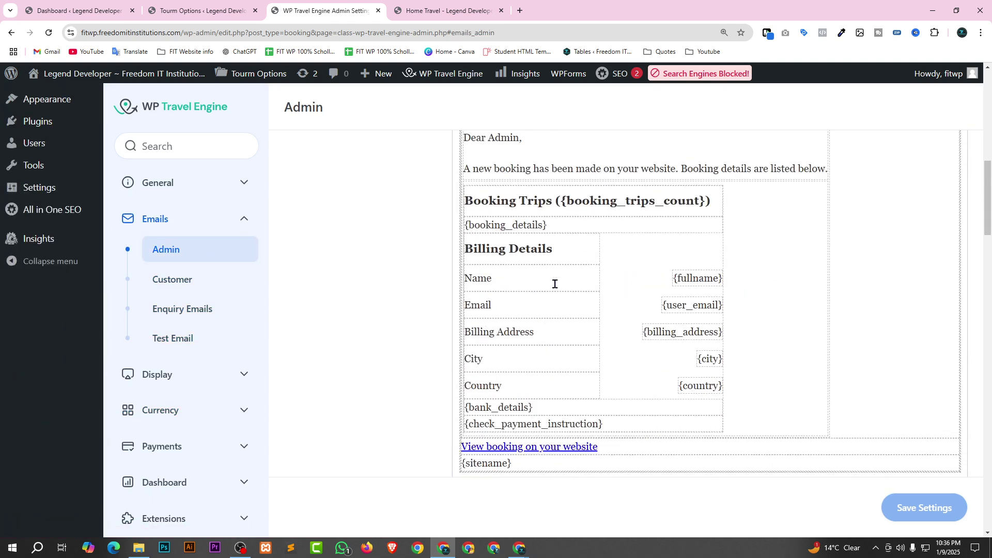
scroll(651, 257, down, 15)
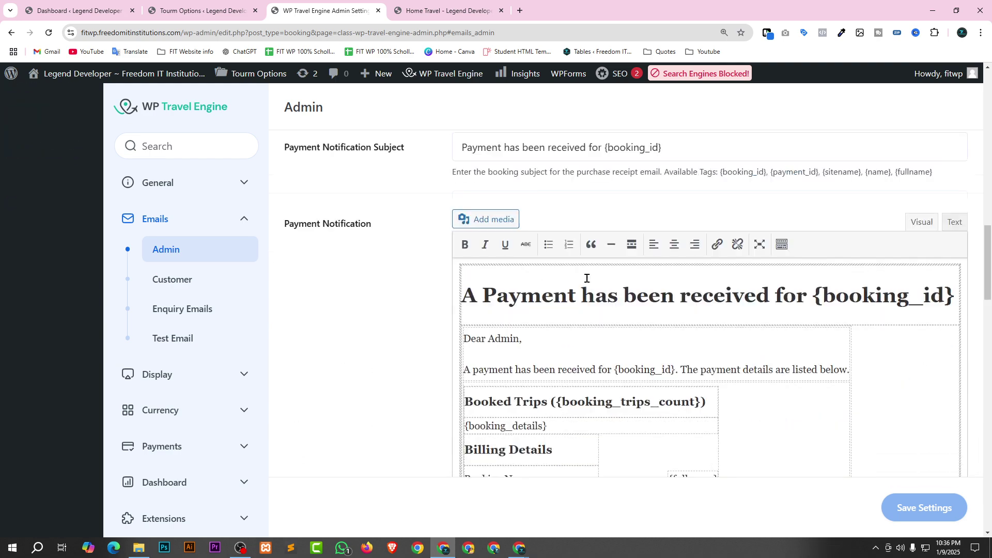
scroll(620, 264, down, 12)
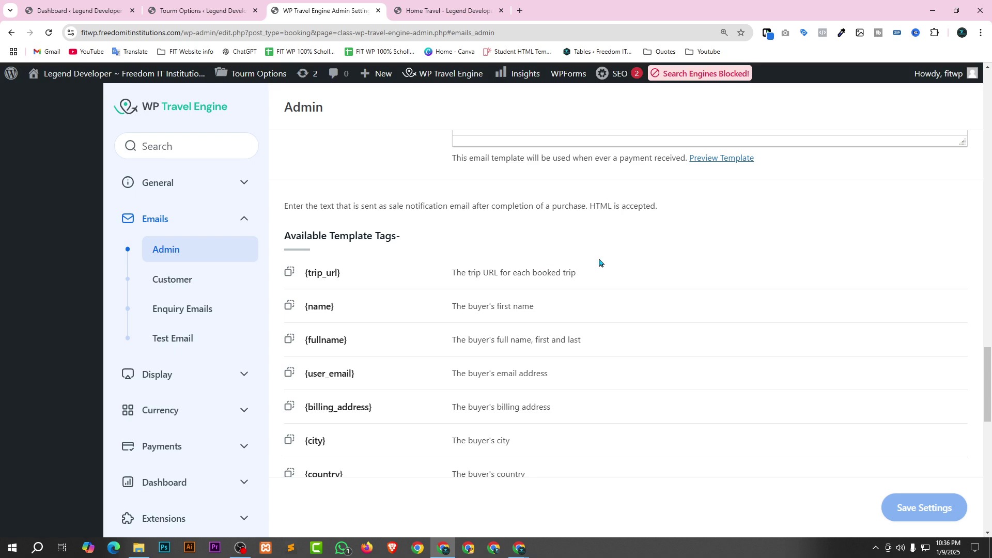
scroll(362, 248, down, 10)
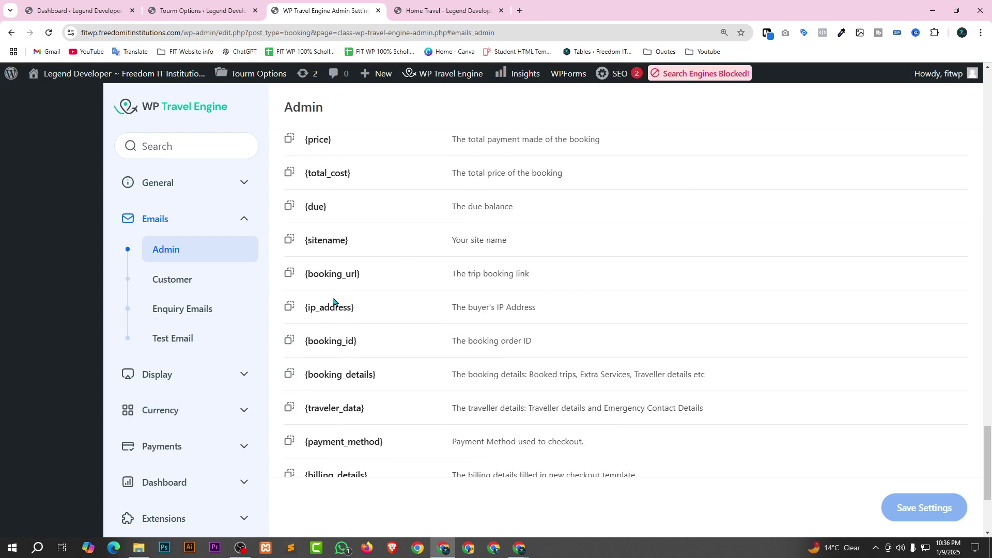
scroll(627, 393, up, 4)
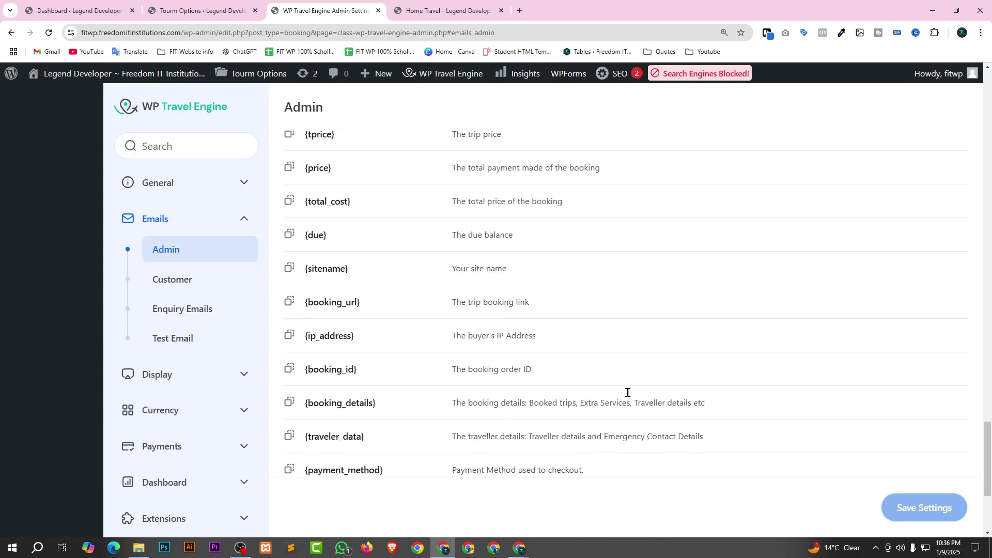
Review the Customer email template tags ({tprice}, {total_cost}, {due}) and expand Display.
click(207, 279)
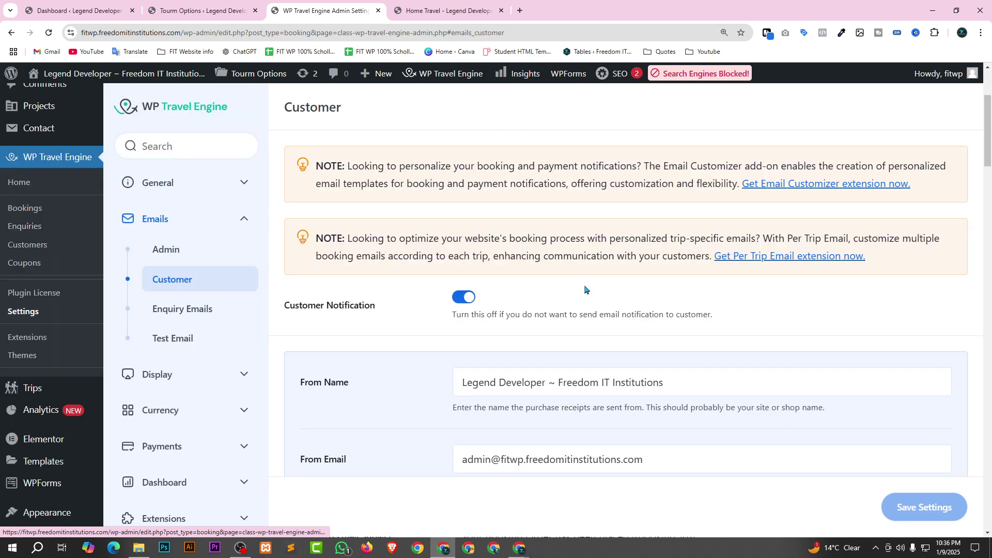
scroll(571, 299, down, 10)
scroll(571, 299, down, 15)
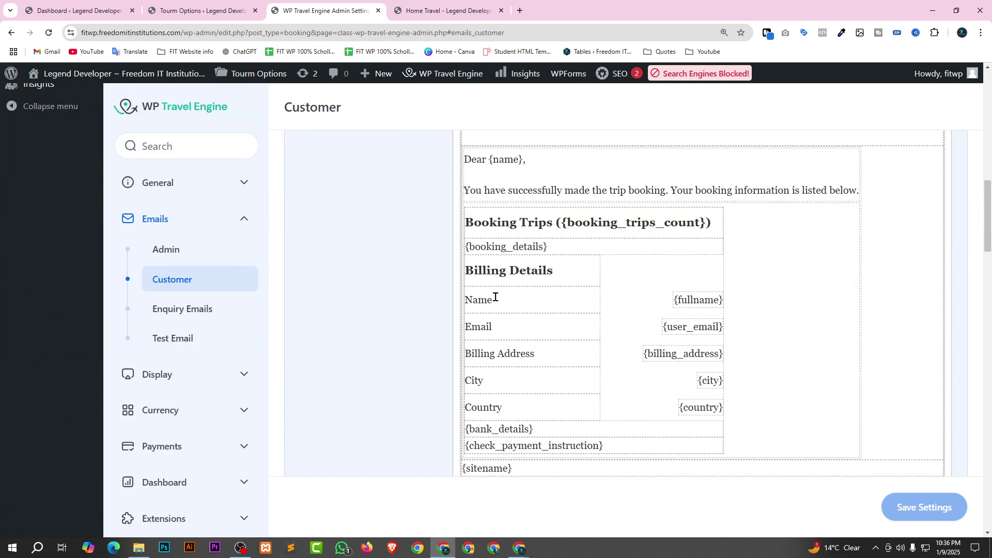
scroll(503, 423, down, 6)
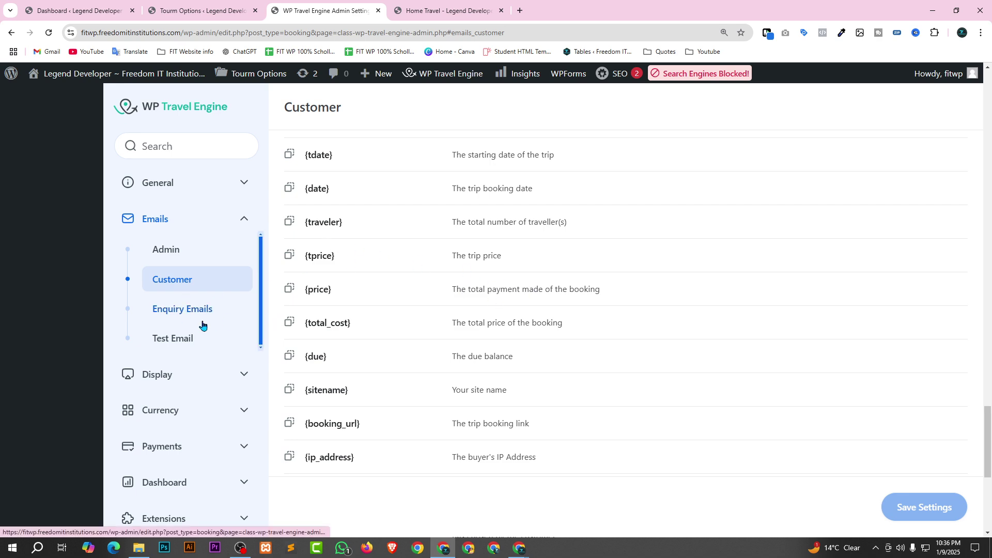
scroll(855, 288, up, 15)
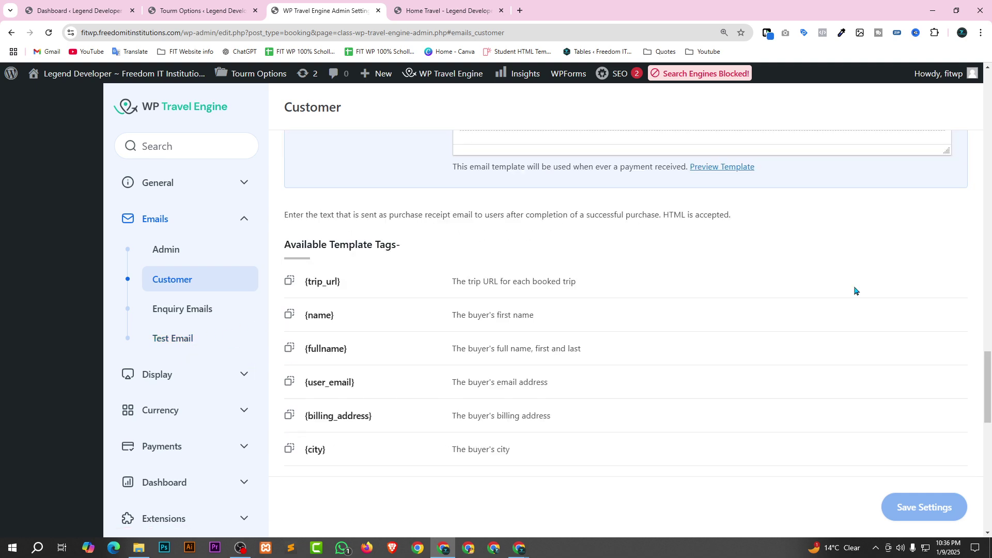
scroll(573, 293, down, 15)
click(239, 379)
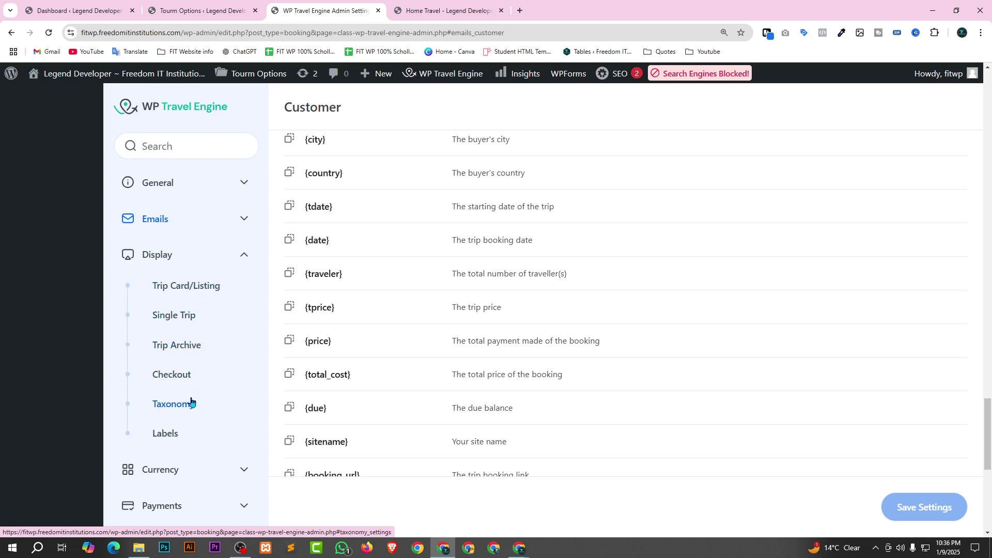
Check Trip Archive display settings, then confirm Currency Symbol in the General currency settings.
click(164, 344)
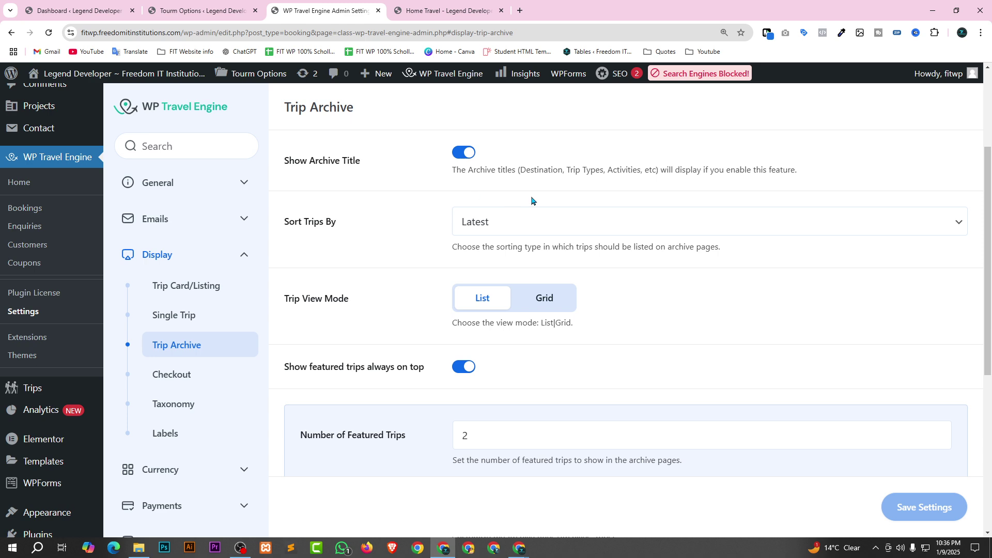
scroll(408, 238, down, 6)
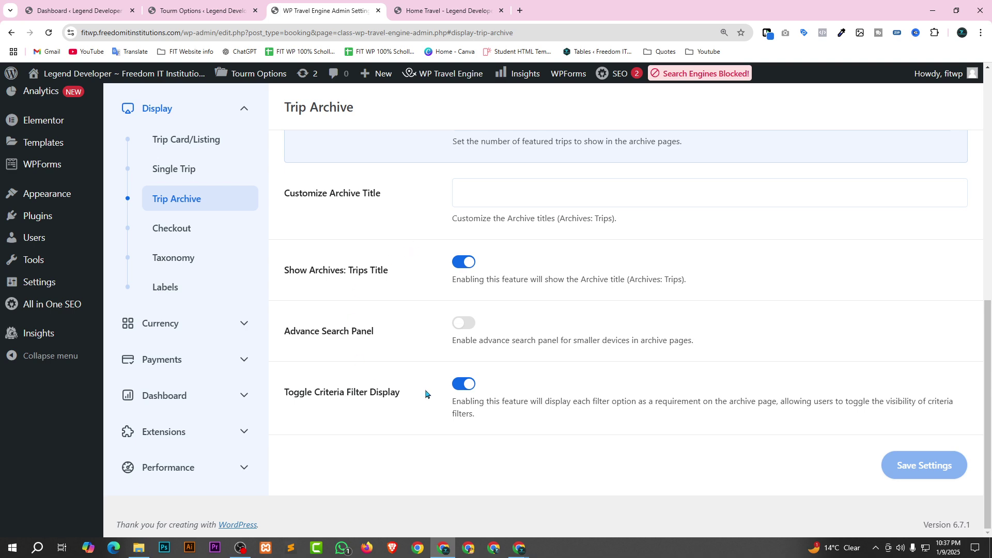
click(177, 336)
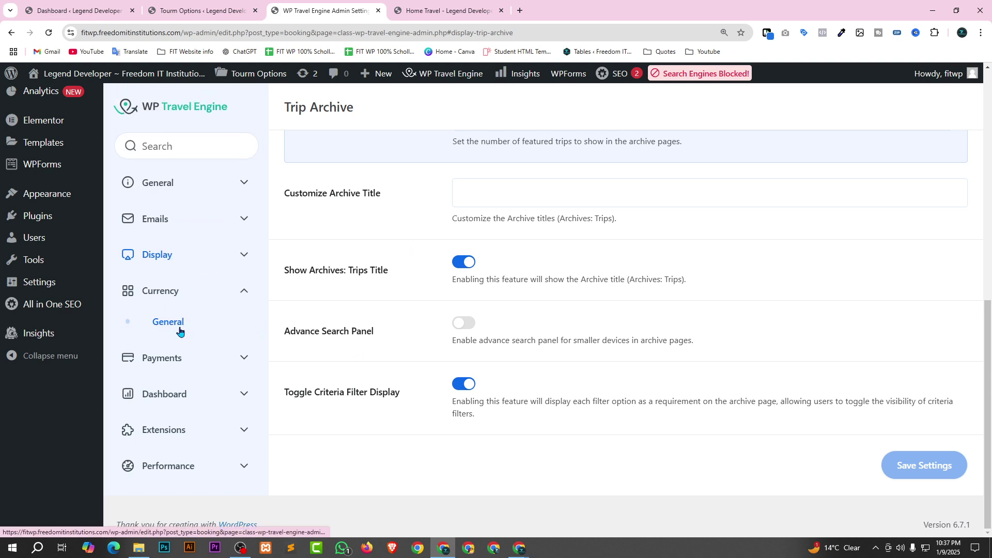
click(178, 332)
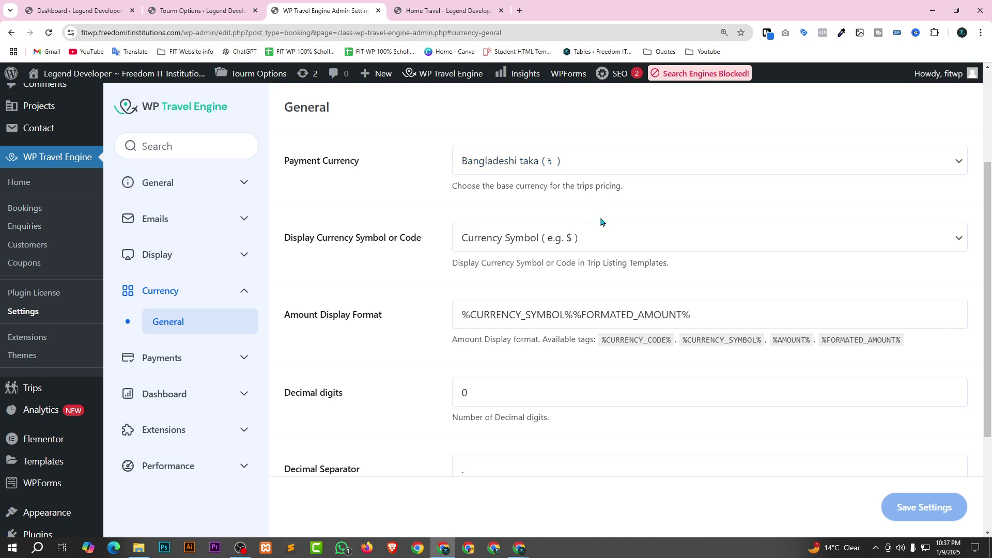
click(615, 241)
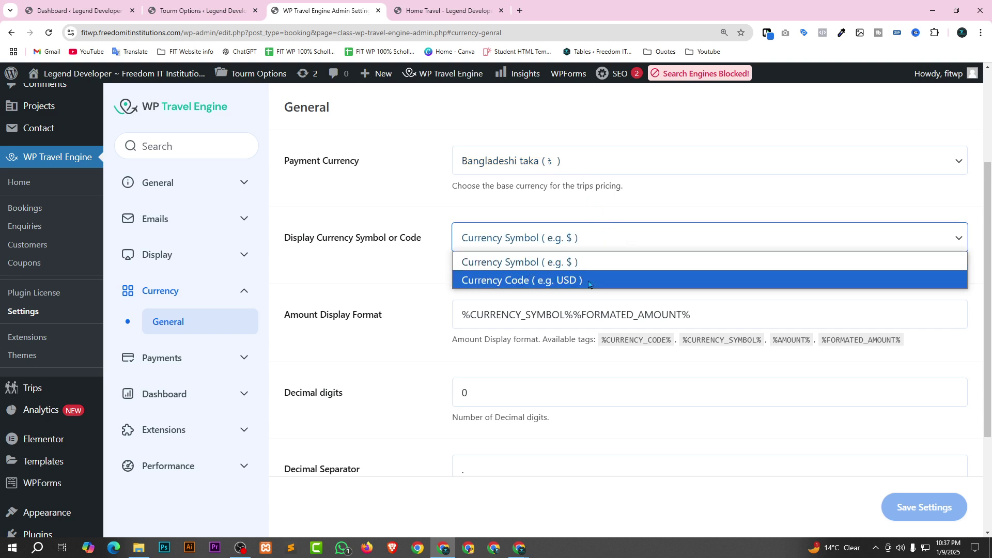
click(589, 263)
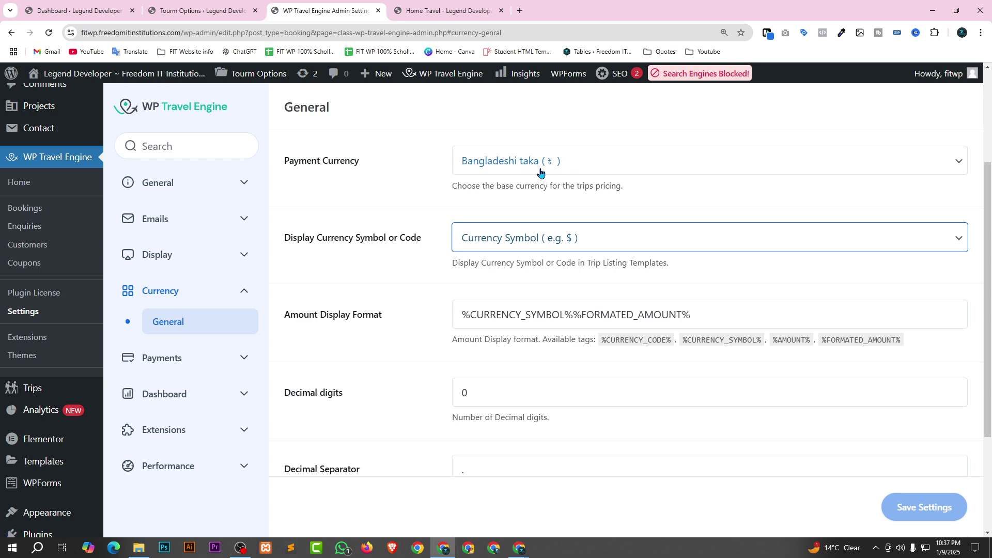
Open the Pricing Plan page from the site's Trips menu.
click(434, 9)
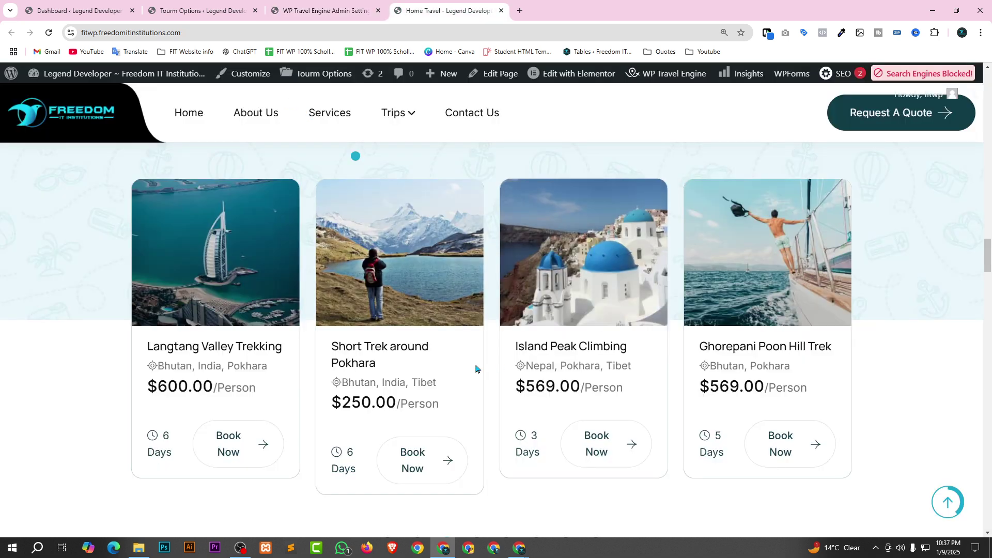
mouse_move(395, 113)
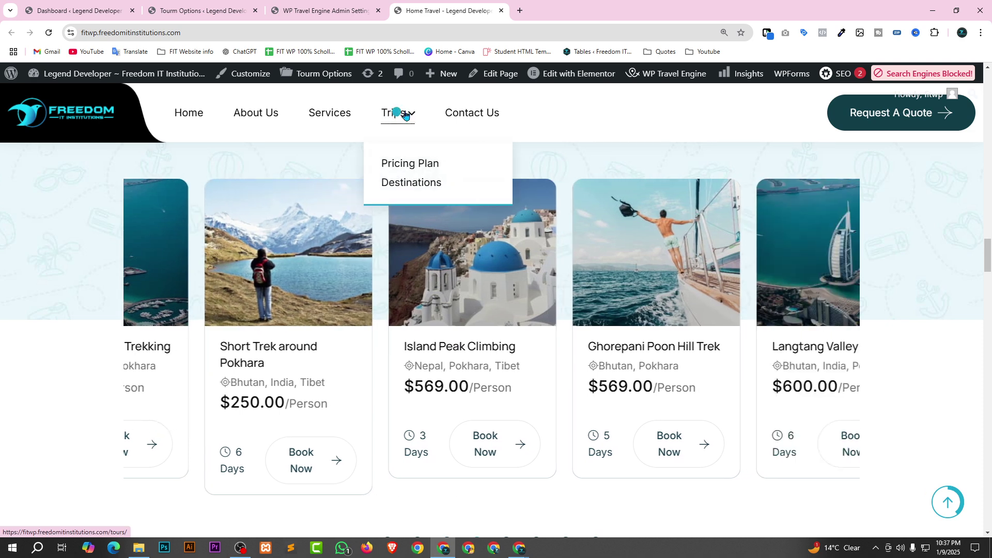
click(426, 164)
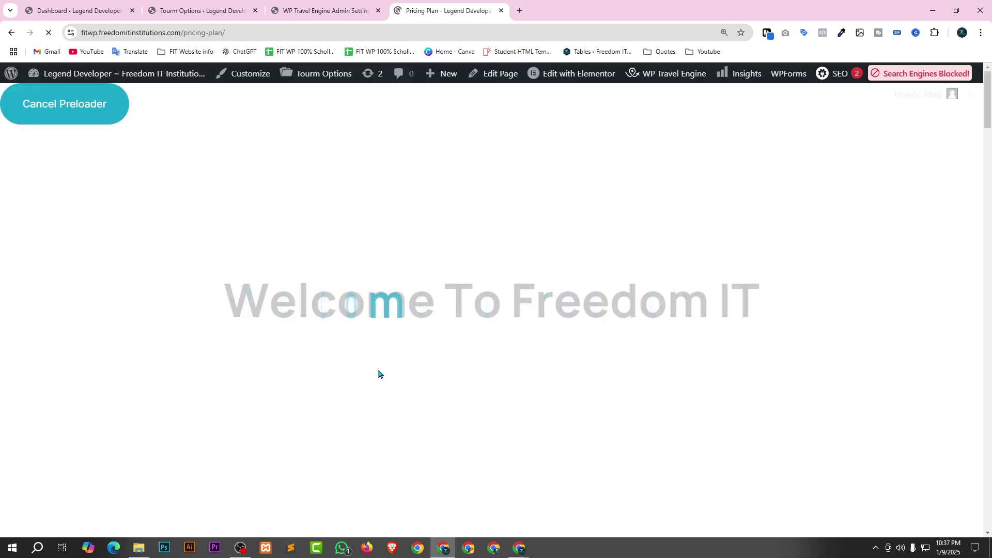
Scroll through the Basic, Advanced and Premium pricing cards to compare their prices.
scroll(306, 329, down, 5)
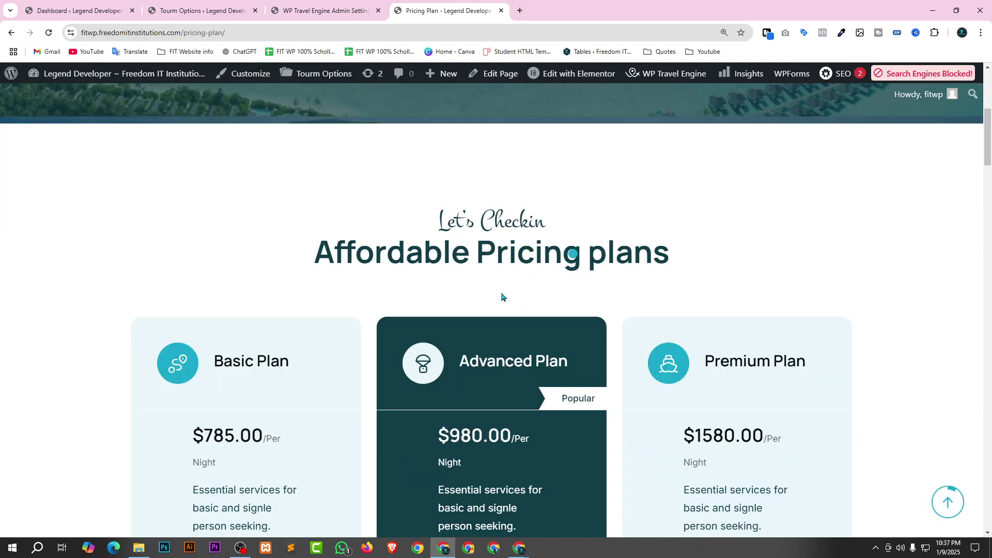
scroll(305, 330, down, 4)
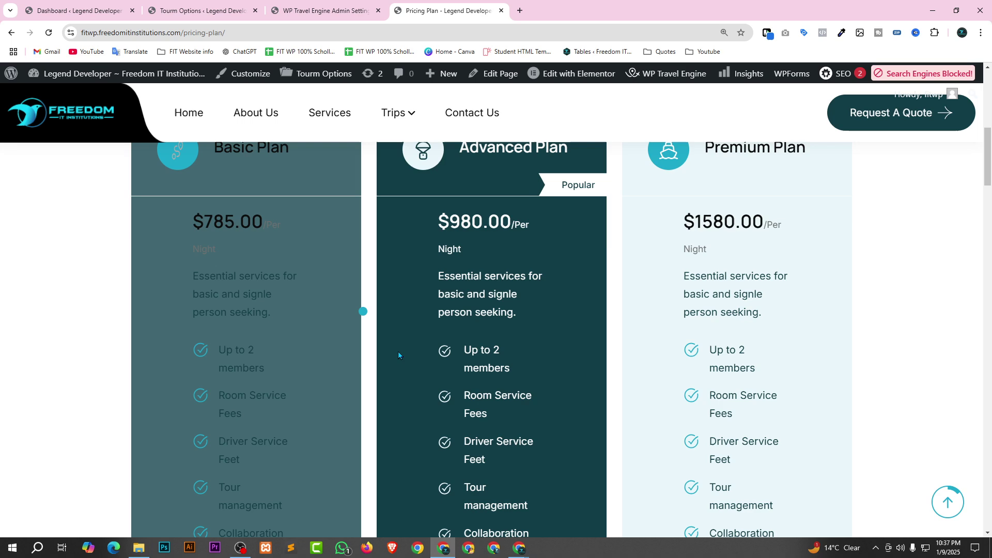
scroll(398, 352, down, 6)
scroll(401, 410, down, 2)
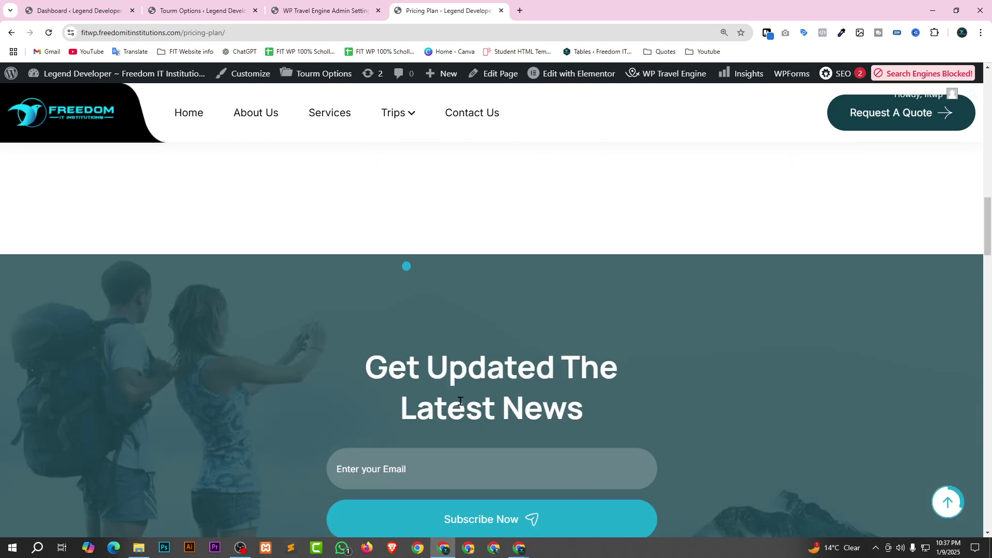
scroll(542, 394, down, 5)
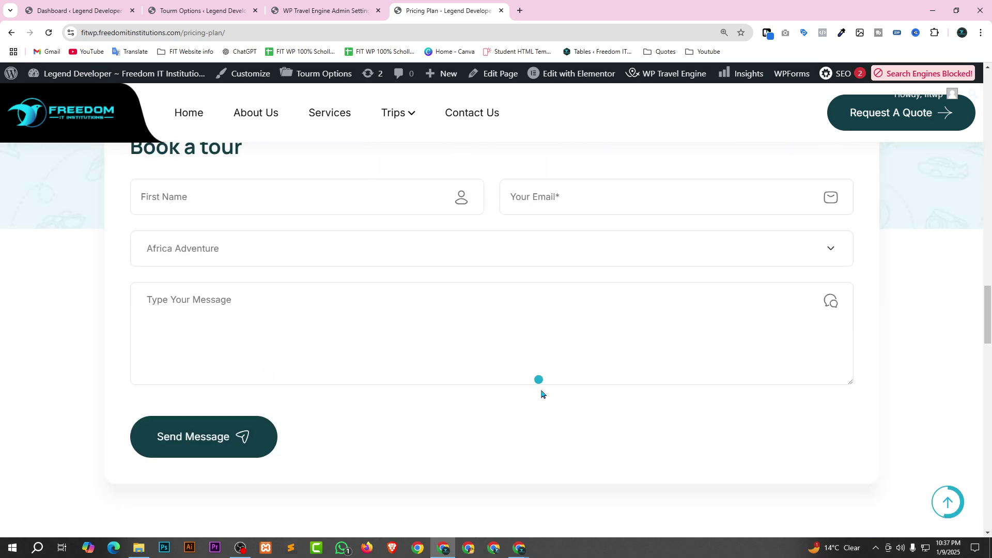
scroll(670, 253, up, 15)
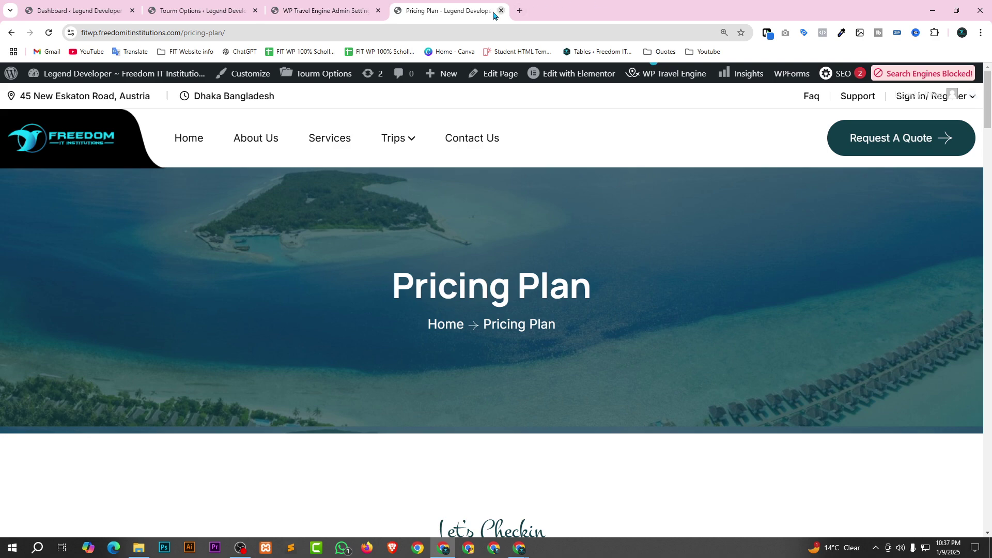
scroll(658, 328, down, 6)
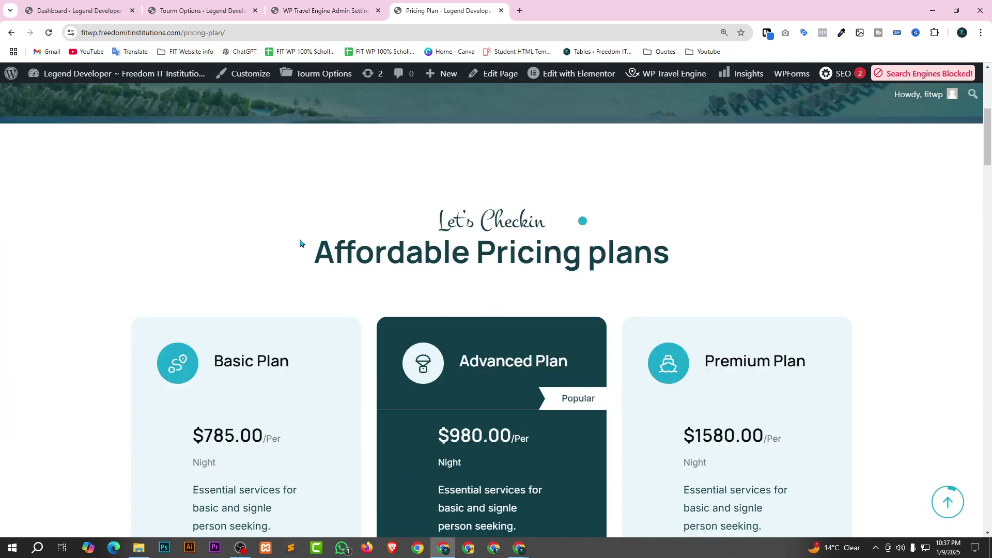
scroll(916, 334, down, 9)
scroll(918, 333, up, 6)
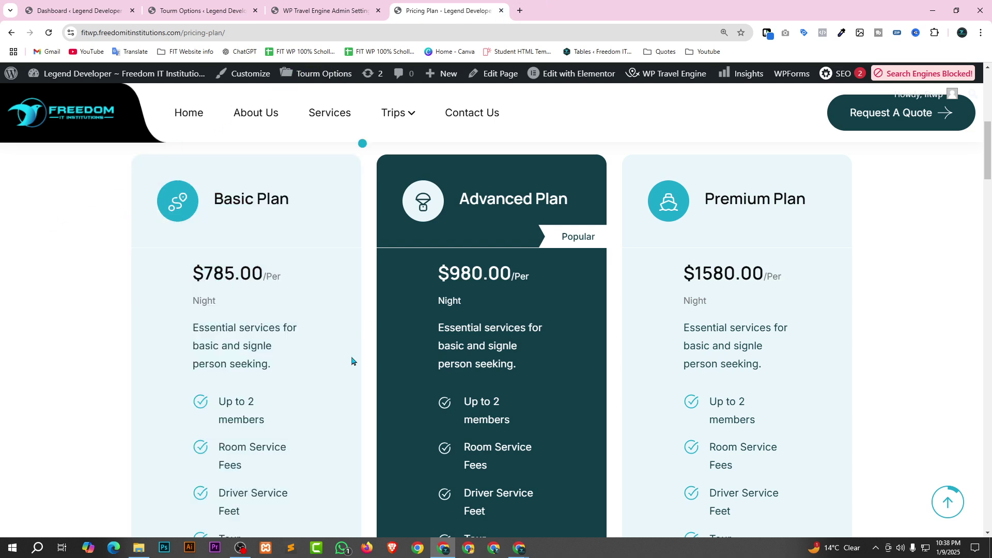
scroll(352, 361, up, 10)
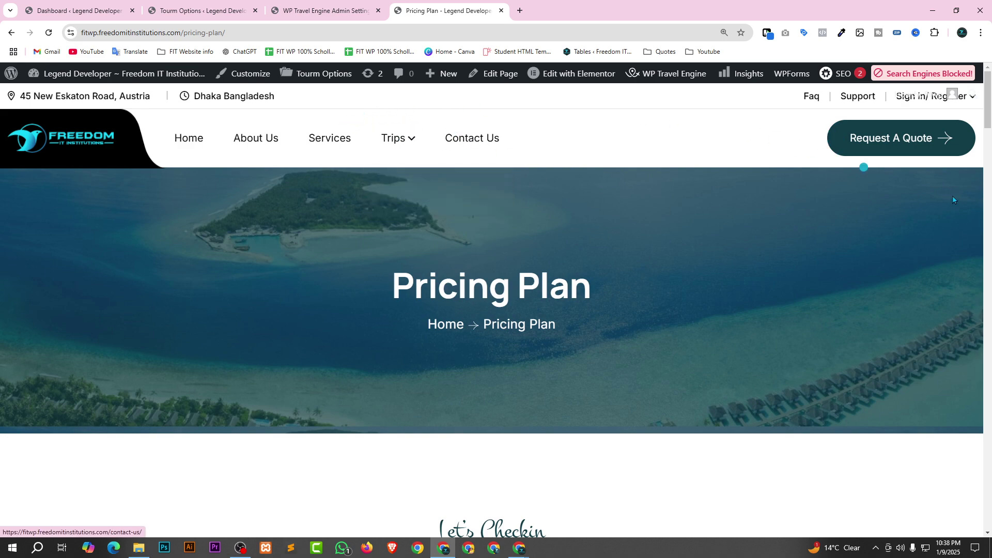
scroll(517, 362, down, 2)
scroll(491, 341, up, 2)
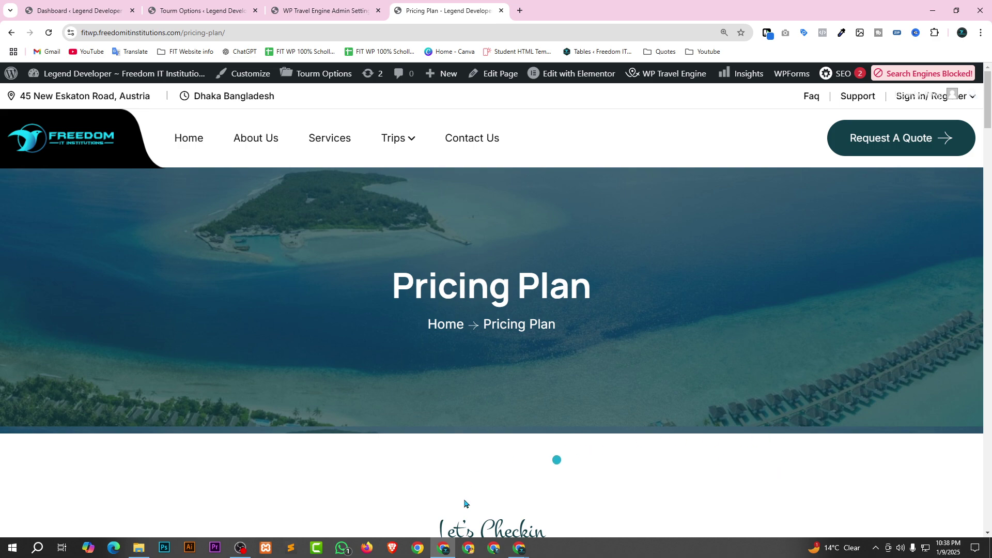
Bring Google Meet forward, show the People list, and lower the first raised hand.
mouse_move(519, 548)
click(520, 514)
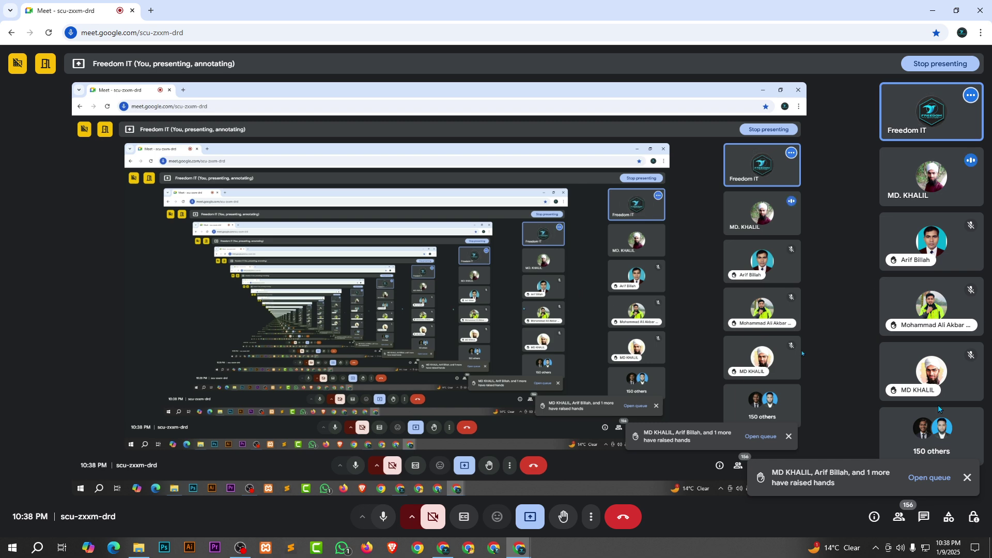
click(906, 511)
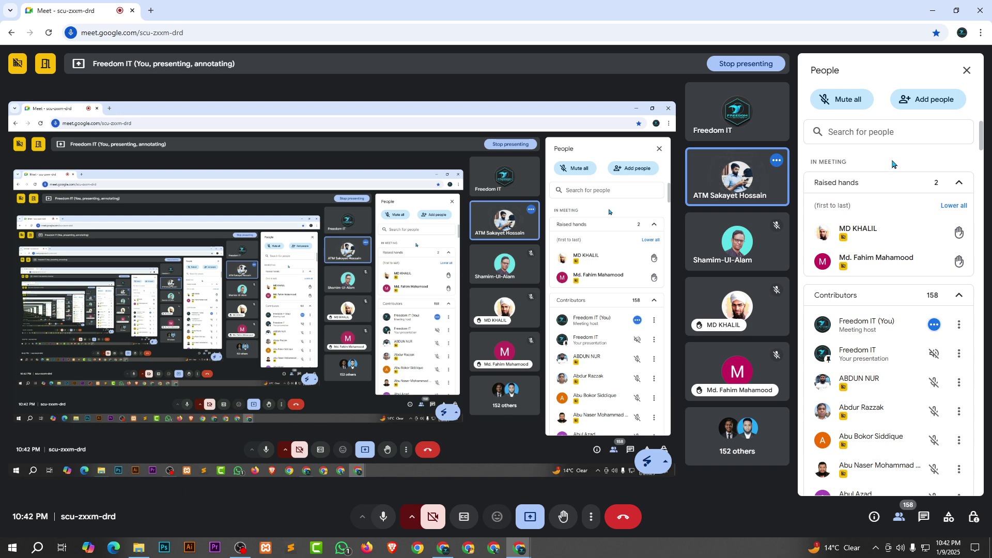
mouse_move(845, 237)
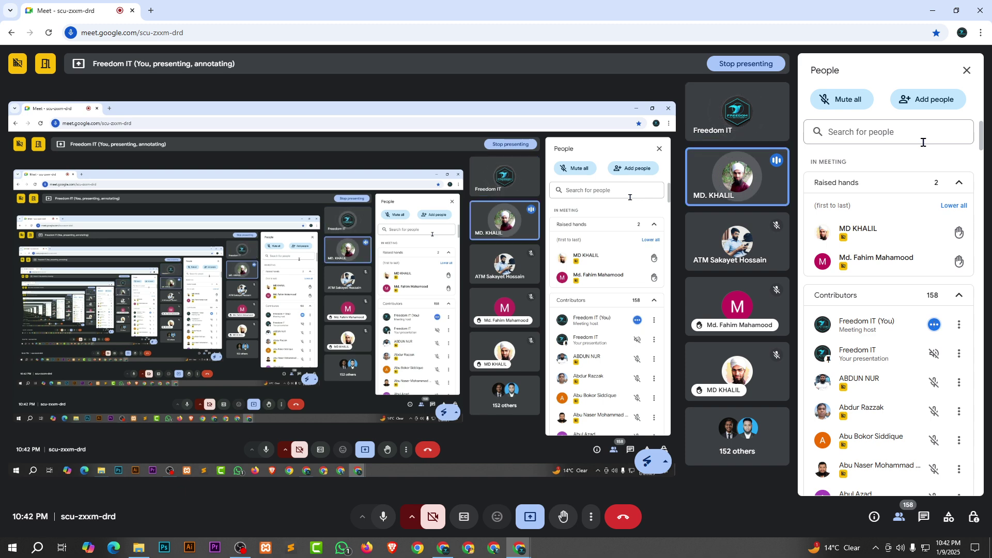
click(959, 226)
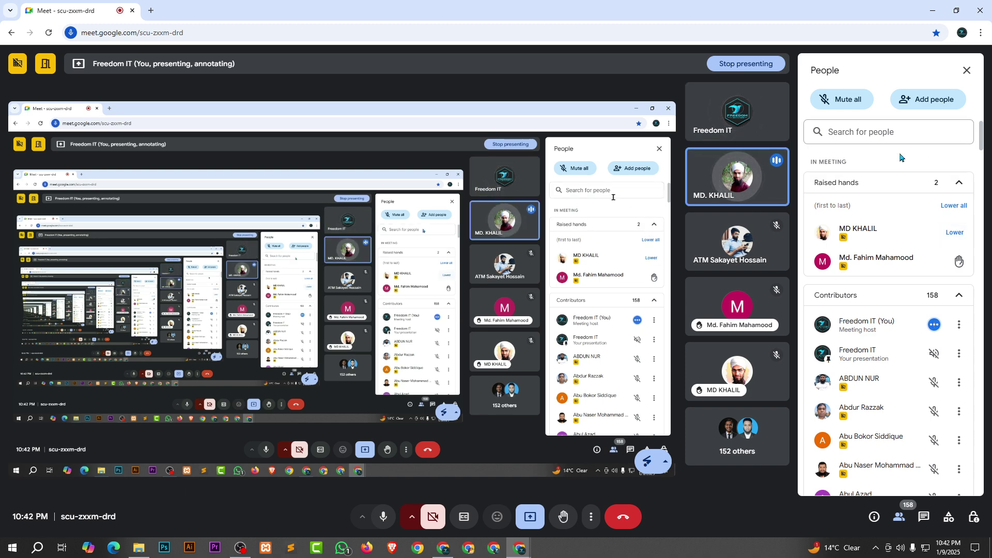